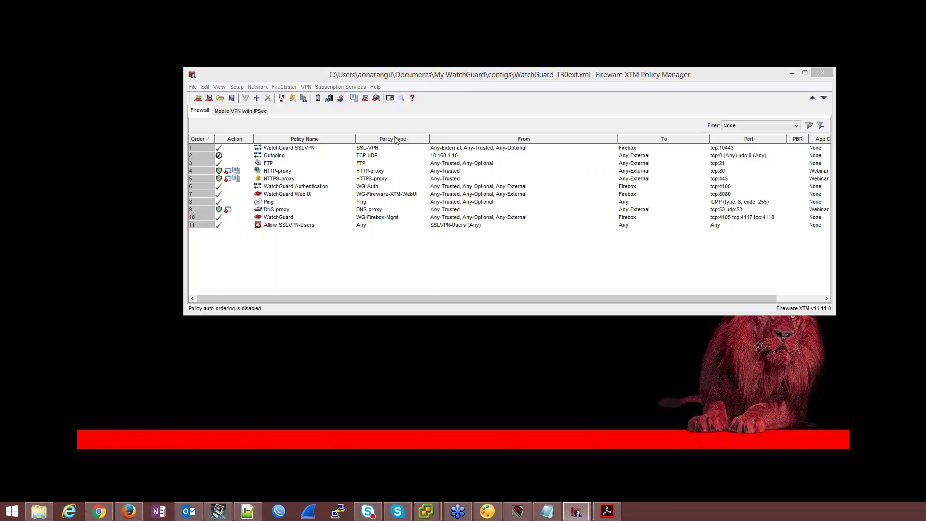
Open Branch Office Gateways from the VPN menu to show the empty gateway list.
{"action": "left_click", "coordinate": [352, 72]}
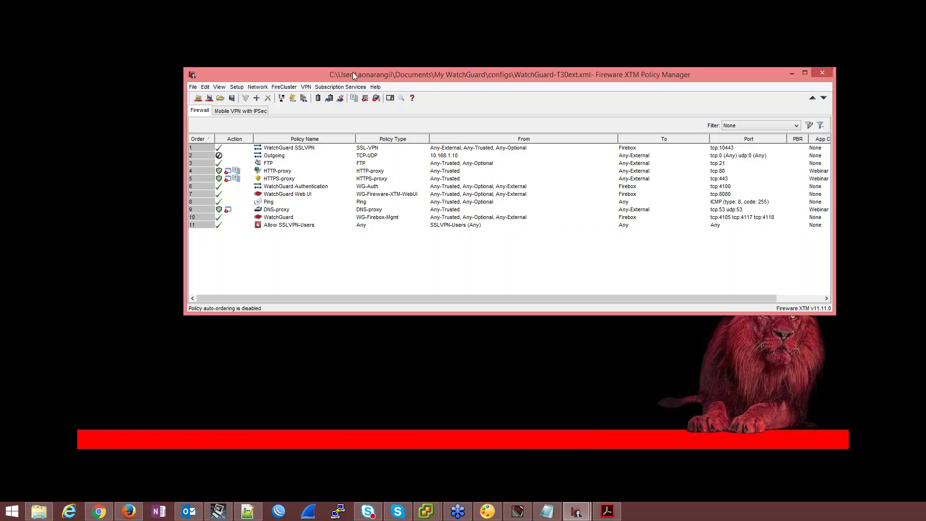
{"action": "left_click", "coordinate": [311, 88]}
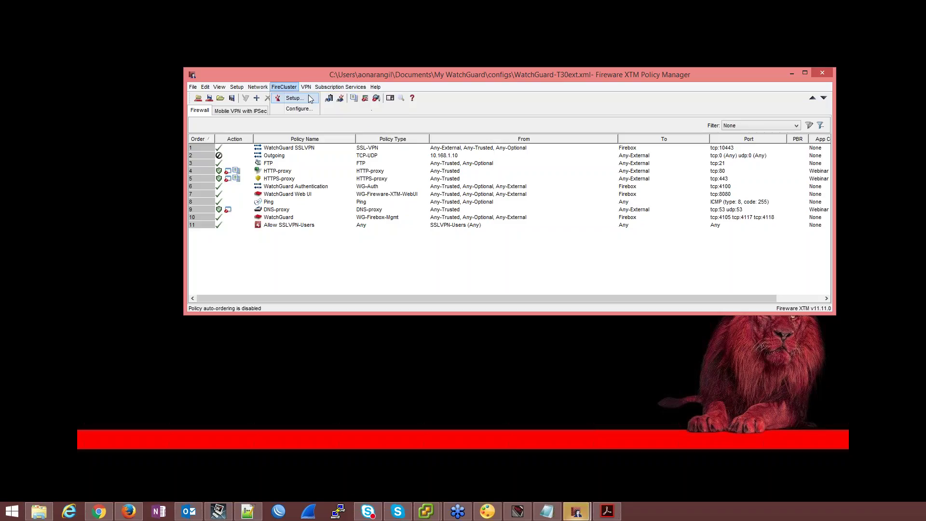
{"action": "left_click", "coordinate": [311, 98]}
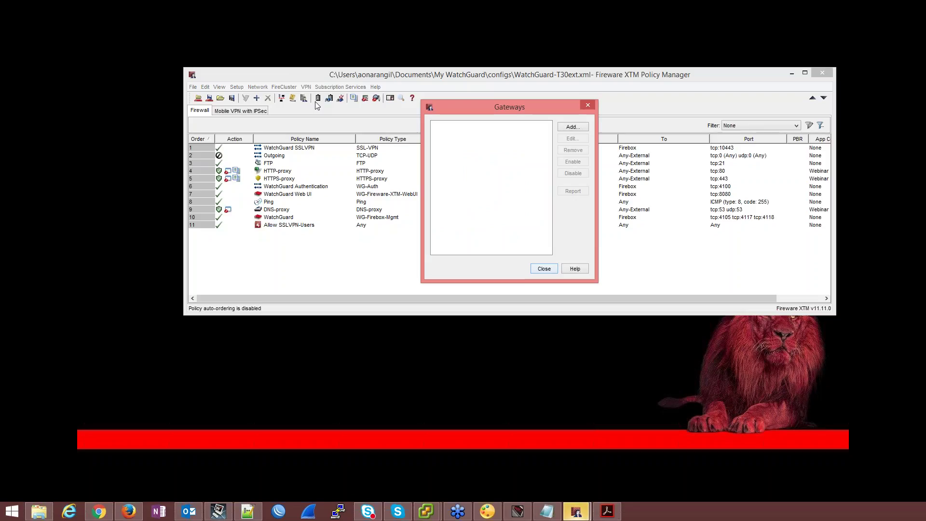
Add a new branch office gateway named GW-Merkez.
{"action": "left_click", "coordinate": [572, 127]}
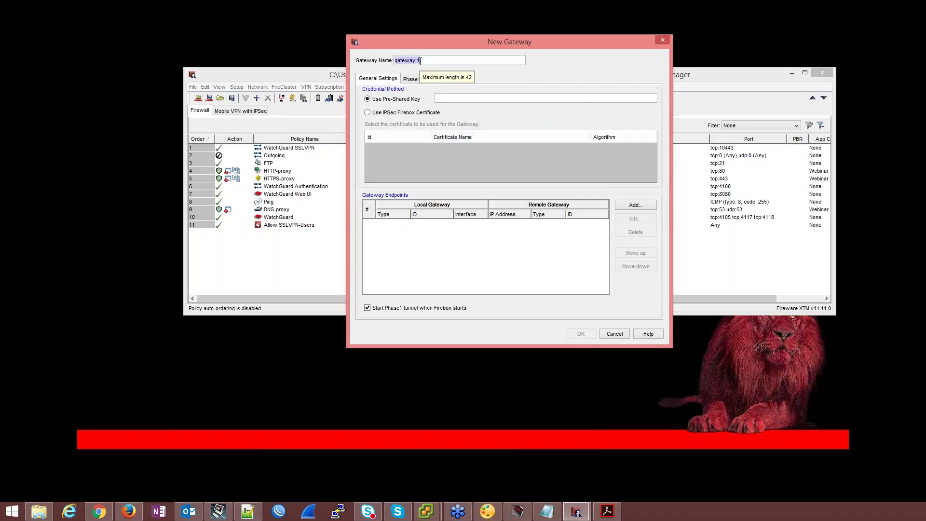
{"action": "left_click_drag", "start_coordinate": [460, 42], "coordinate": [434, 45]}
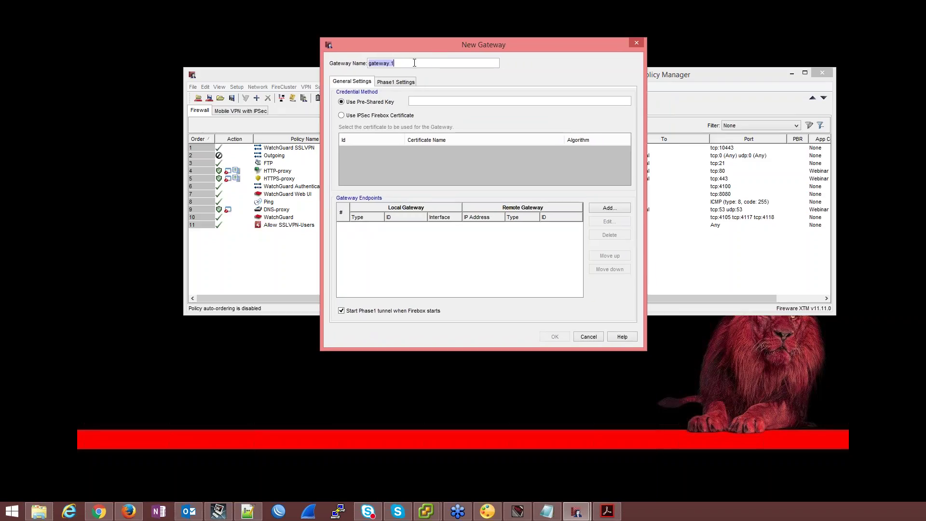
{"action": "type", "text": "GW-Merkez"}
Choose pre-shared key authentication, enter the key, and add a gateway endpoint.
{"action": "left_click", "coordinate": [422, 102]}
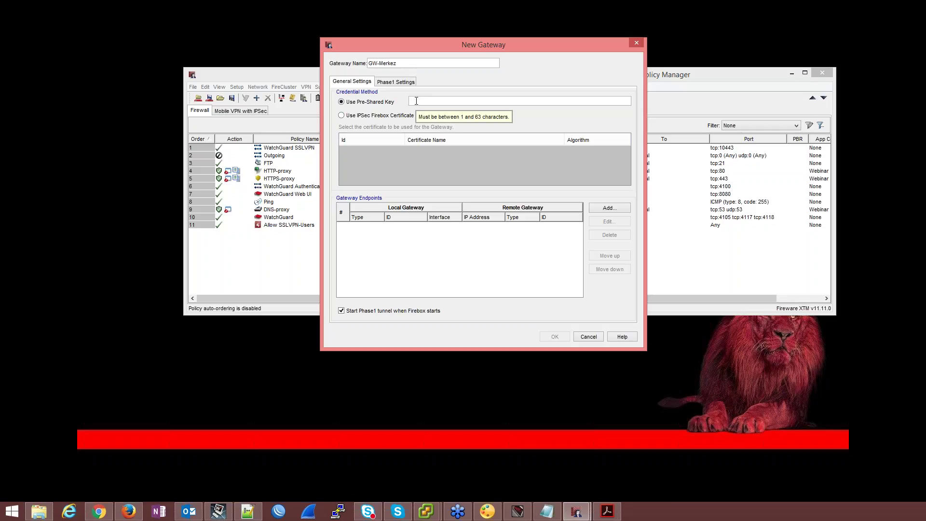
{"action": "left_click", "coordinate": [398, 116]}
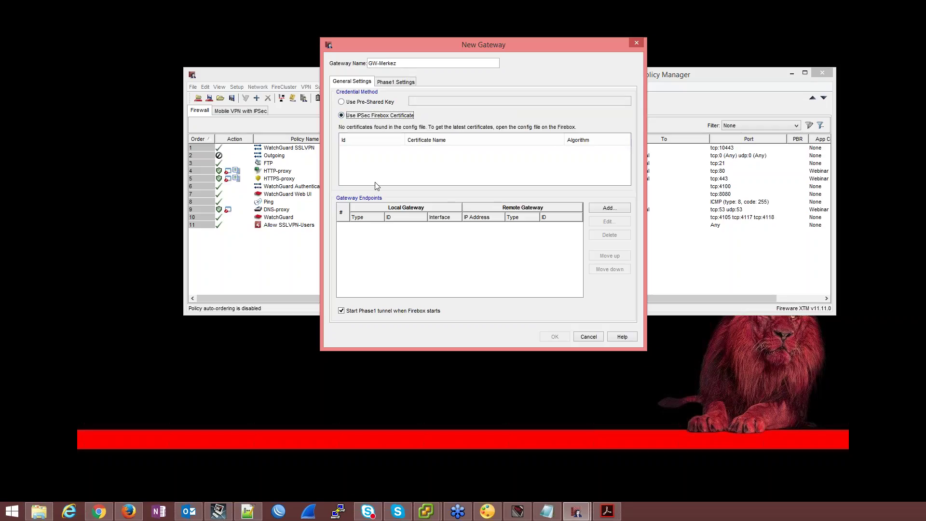
{"action": "left_click", "coordinate": [369, 104]}
{"action": "left_click", "coordinate": [448, 103]}
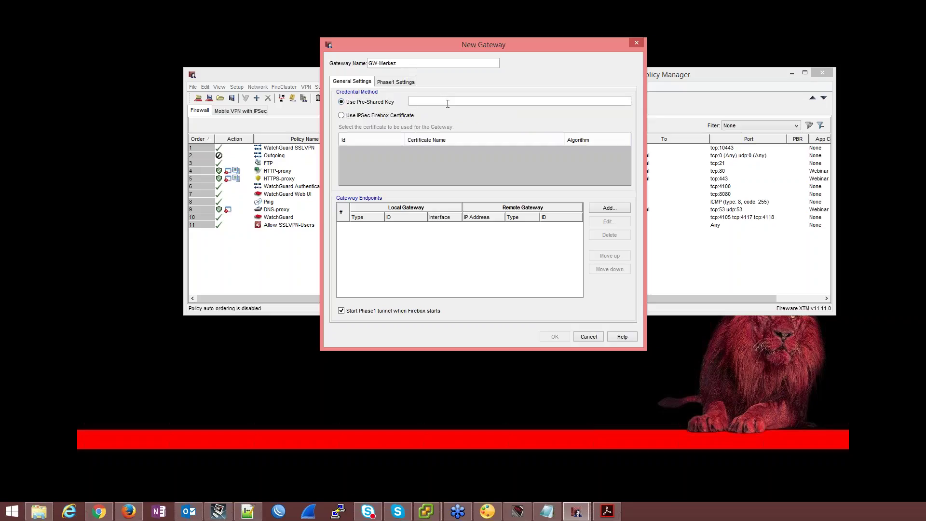
{"action": "type", "text": "********"}
{"action": "key", "text": "ctrl+a"}
{"action": "left_click", "coordinate": [609, 208]}
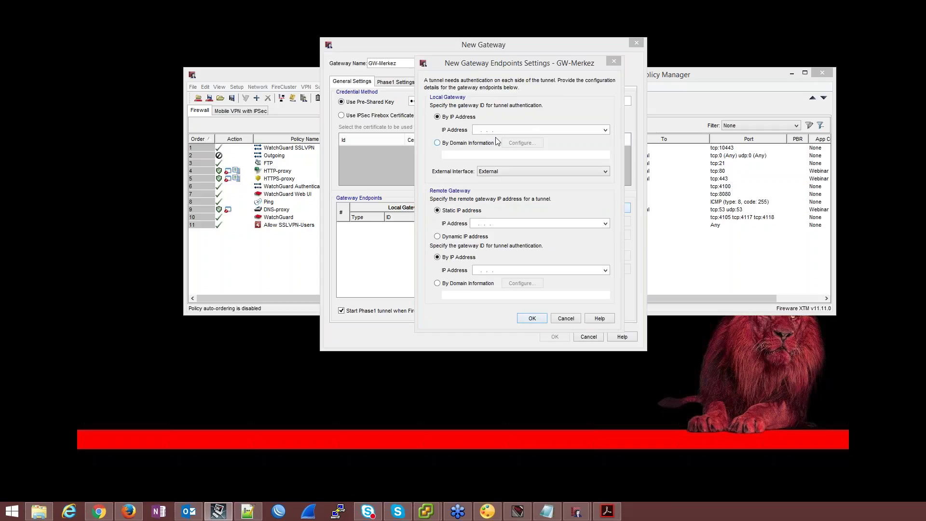
Enter 192.168.88.145 as the local gateway IP address, then switch to Firefox.
{"action": "left_click", "coordinate": [537, 131]}
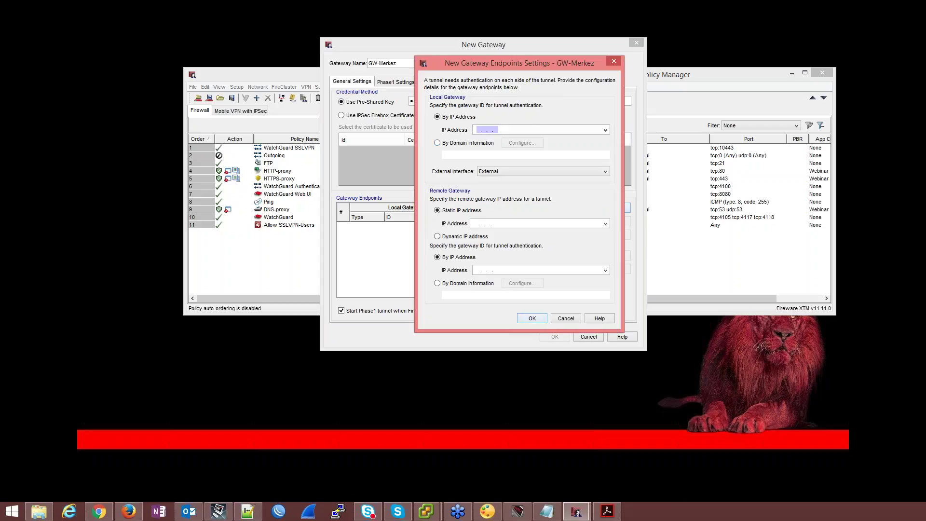
{"action": "type", "text": "192.168.88.145"}
{"action": "left_click_drag", "start_coordinate": [524, 130], "coordinate": [447, 127]}
{"action": "left_click", "coordinate": [128, 511]}
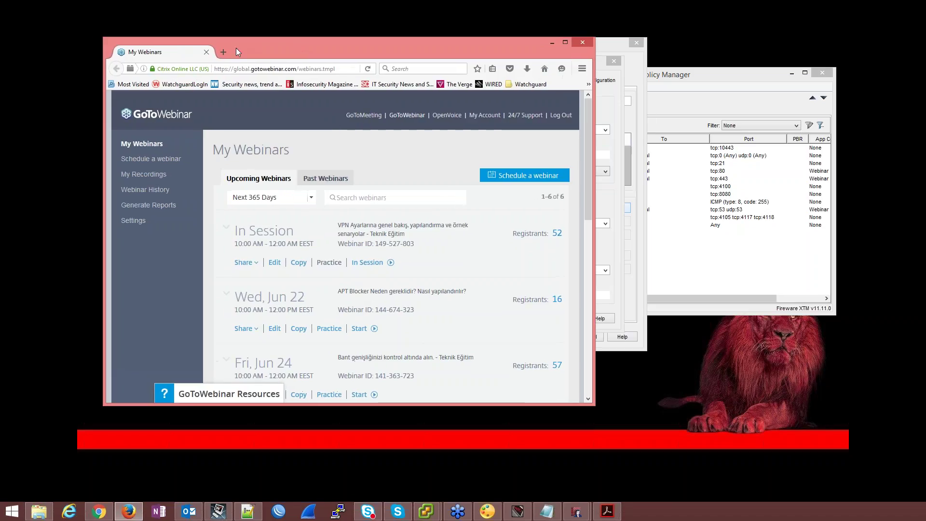
{"action": "left_click", "coordinate": [224, 52]}
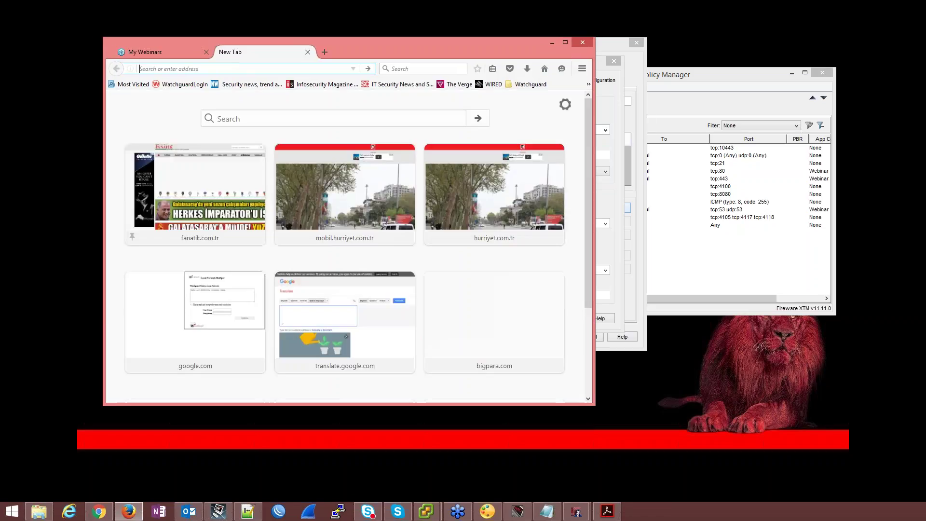
{"action": "type", "text": "ipnedir.com"}
{"action": "key", "text": "Return"}
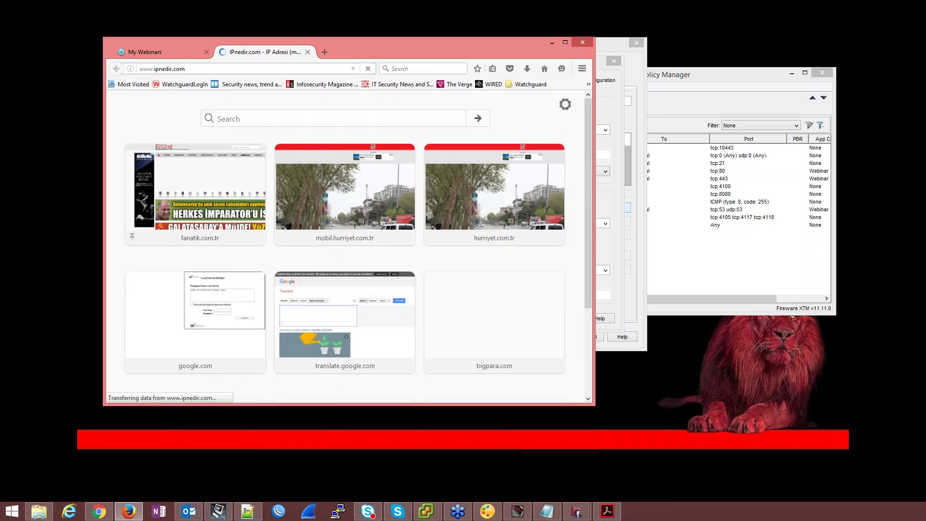
{"action": "left_click_drag", "start_coordinate": [285, 127], "coordinate": [426, 128]}
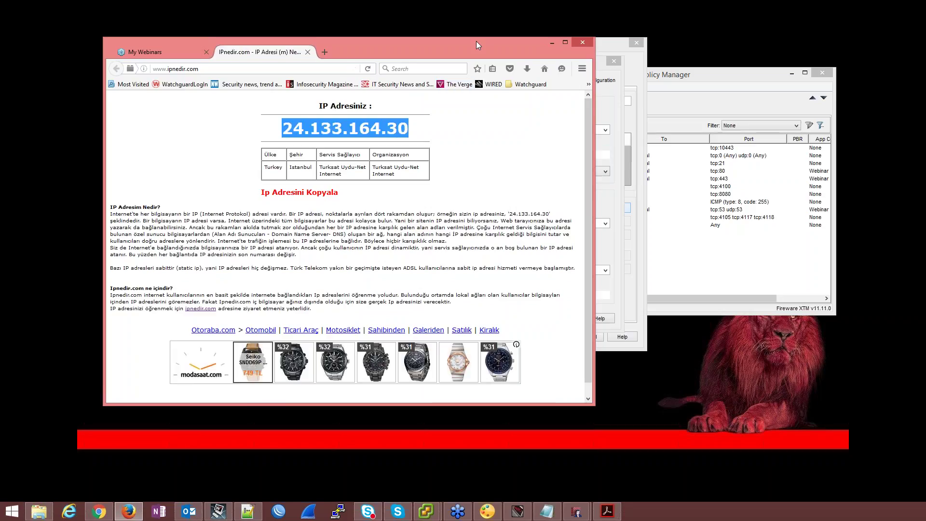
{"action": "left_click_drag", "start_coordinate": [458, 46], "coordinate": [469, 95]}
{"action": "left_click_drag", "start_coordinate": [524, 191], "coordinate": [579, 183]}
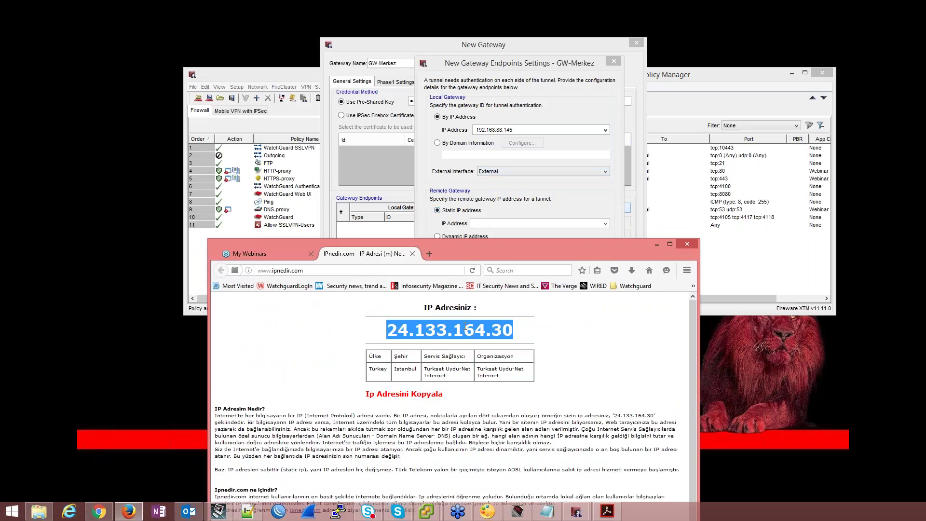
{"action": "left_click", "coordinate": [658, 243]}
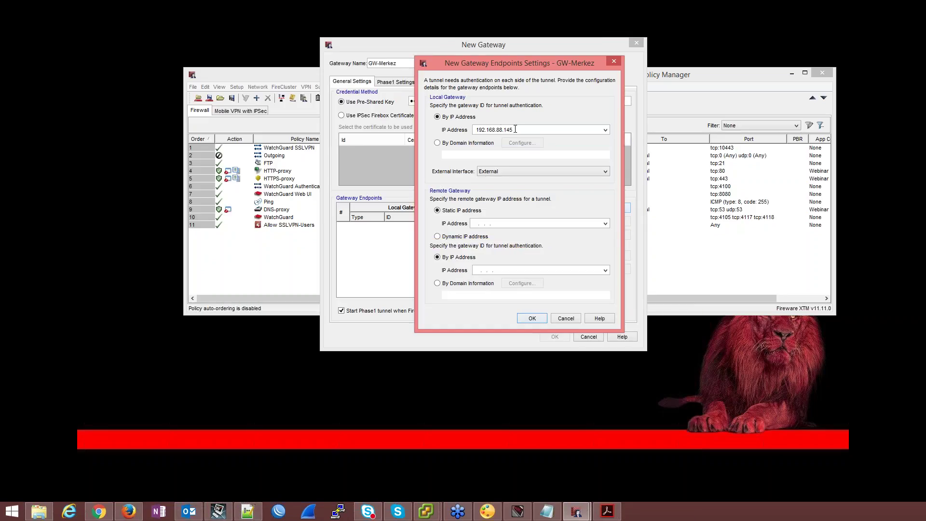
Set the remote gateway IP and gateway ID to 192.168.88.152 and confirm the endpoint.
{"action": "key", "text": "shift+Home"}
{"action": "key", "text": "ctrl+c"}
{"action": "left_click", "coordinate": [531, 223]}
{"action": "key", "text": "ctrl+v"}
{"action": "key", "text": "BackSpace"}
{"action": "key", "text": "BackSpace"}
{"action": "type", "text": "152"}
{"action": "triple_click", "coordinate": [542, 222]}
{"action": "left_click", "coordinate": [485, 268]}
{"action": "type", "text": "192.168.88.152"}
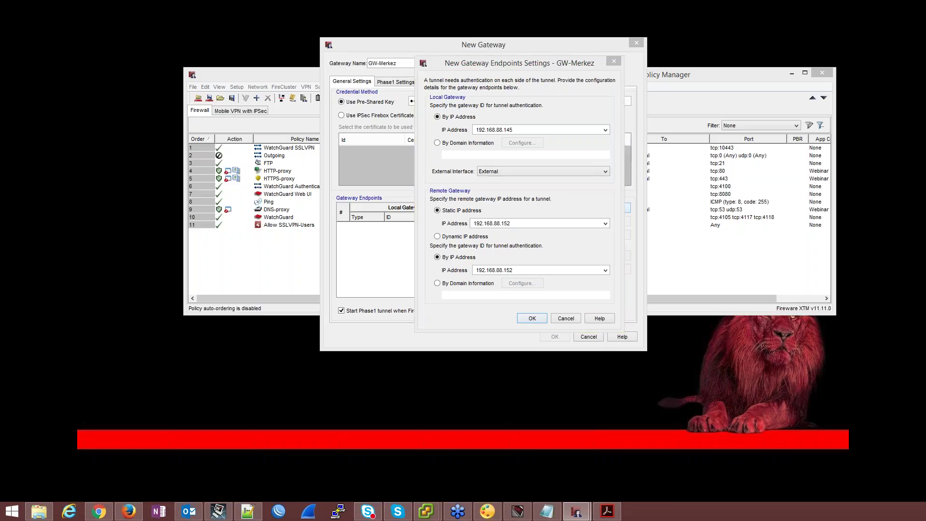
{"action": "left_click", "coordinate": [532, 320]}
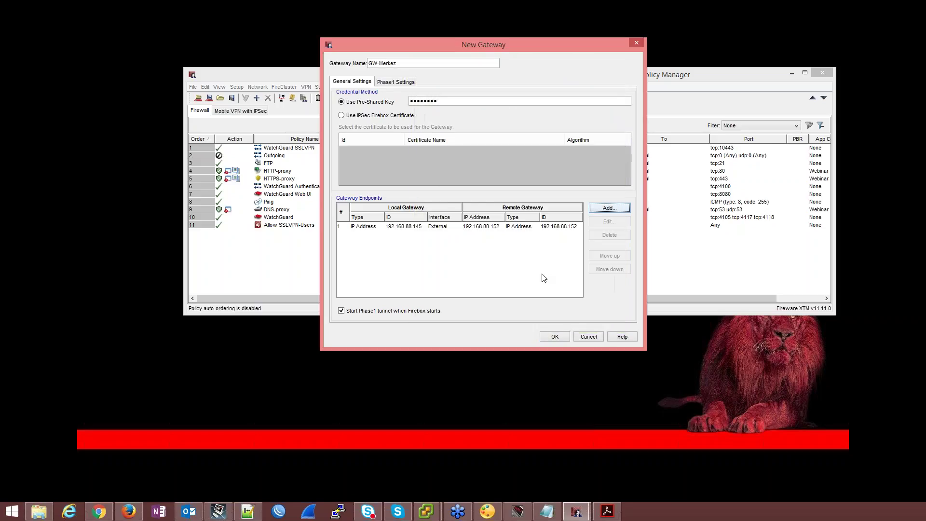
View the Phase 1 settings: Main mode, NAT Traversal, SHA1-3DES with Diffie-Hellman Group2.
{"action": "left_click", "coordinate": [410, 84]}
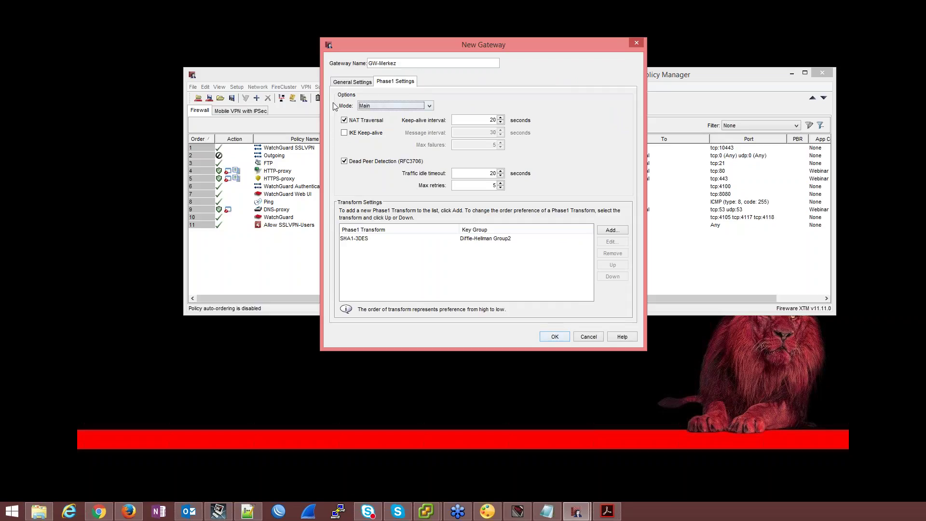
{"action": "left_click", "coordinate": [611, 230]}
Capture the New Gateway dialog as a 680 x 654 PicPick screenshot, then minimize PicPick.
{"action": "key", "text": "shift+Print"}
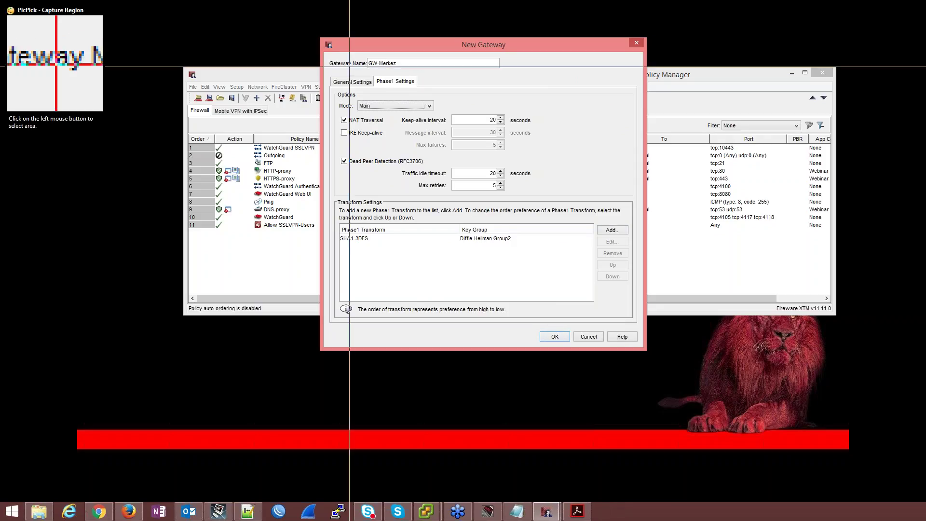
{"action": "left_click_drag", "start_coordinate": [320, 35], "coordinate": [647, 351]}
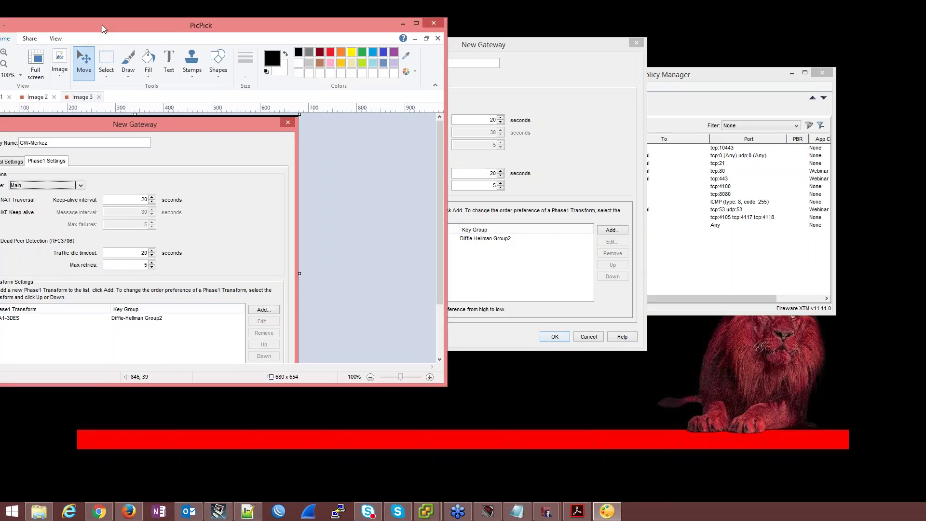
{"action": "left_click_drag", "start_coordinate": [453, 17], "coordinate": [606, 70]}
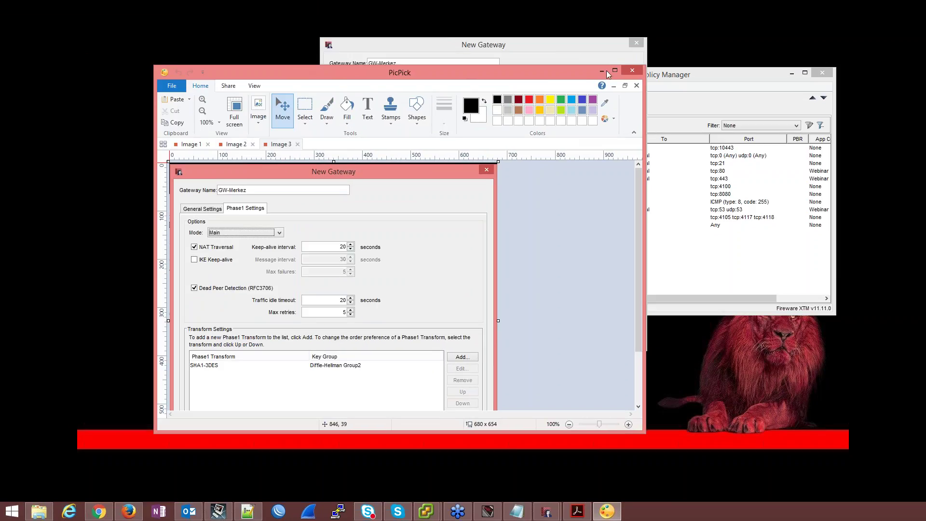
{"action": "left_click", "coordinate": [604, 70]}
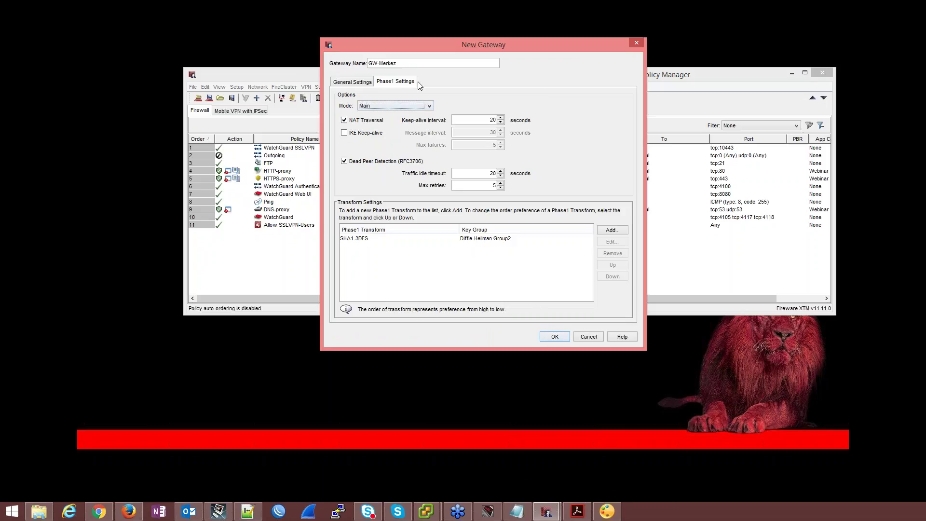
Add and then remove an MD5-DES transform, keeping only SHA1-3DES, and save GW-Merkez.
{"action": "left_click", "coordinate": [612, 230]}
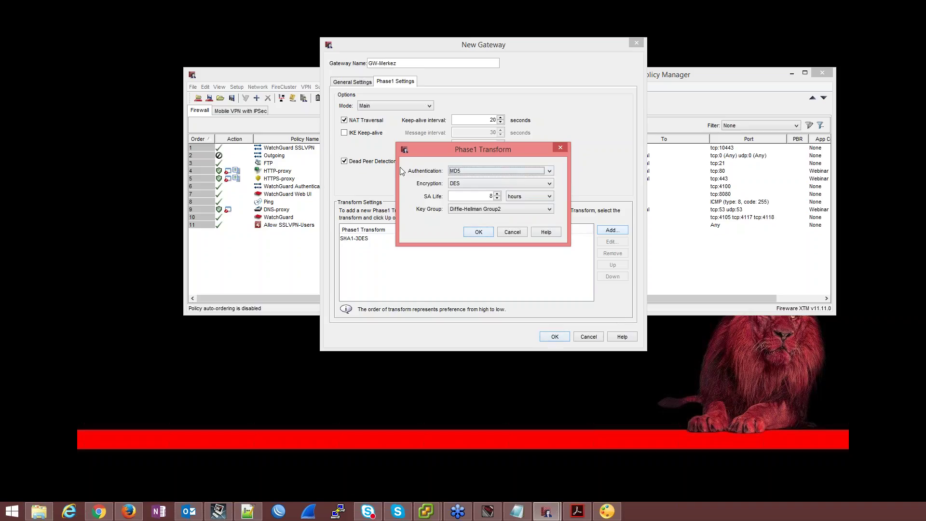
{"action": "left_click", "coordinate": [478, 232]}
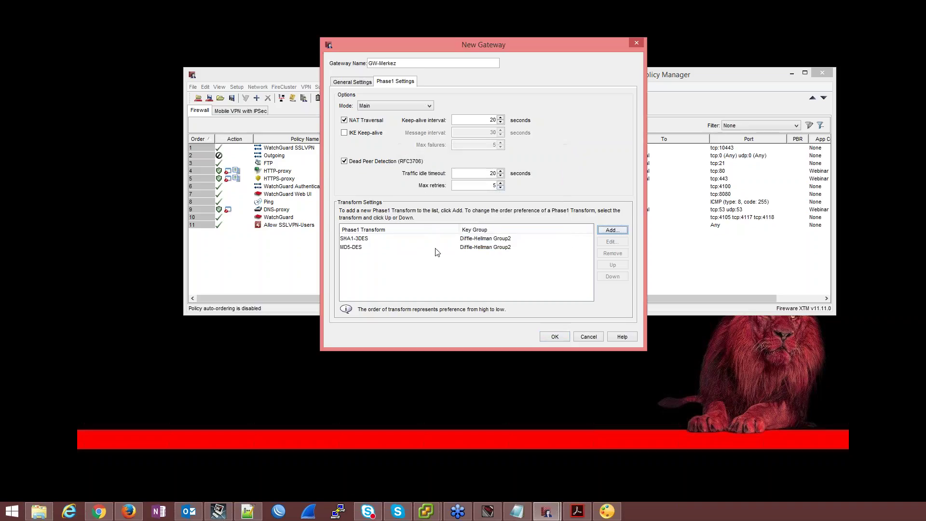
{"action": "left_click", "coordinate": [348, 247]}
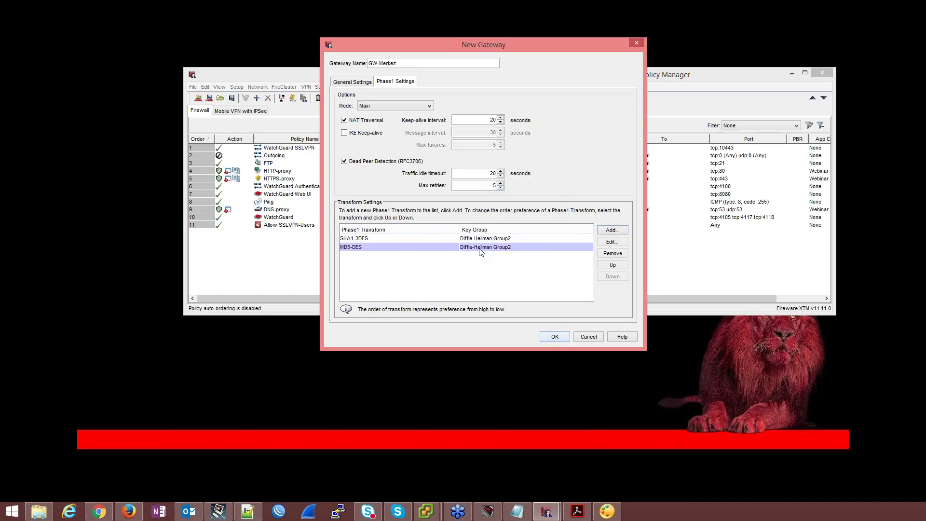
{"action": "left_click", "coordinate": [621, 240]}
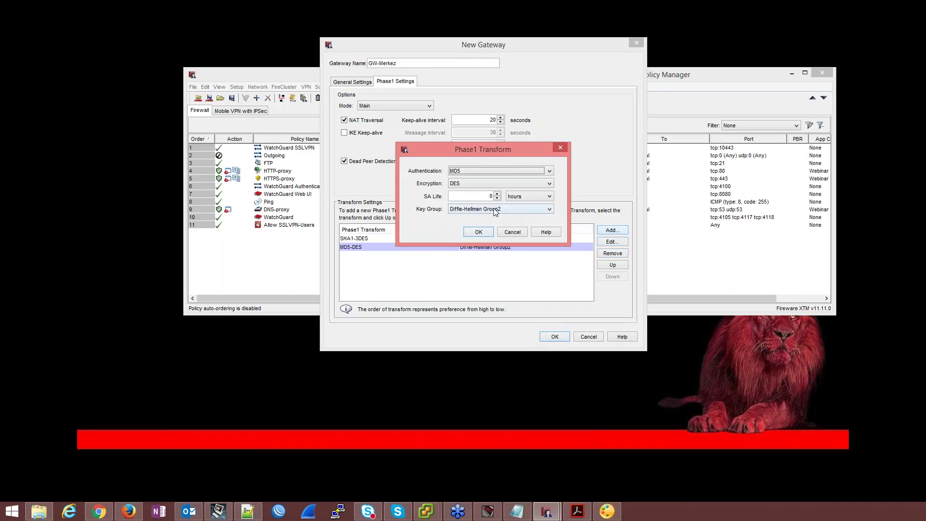
{"action": "left_click", "coordinate": [479, 232]}
{"action": "left_click", "coordinate": [618, 253]}
{"action": "left_click", "coordinate": [464, 223]}
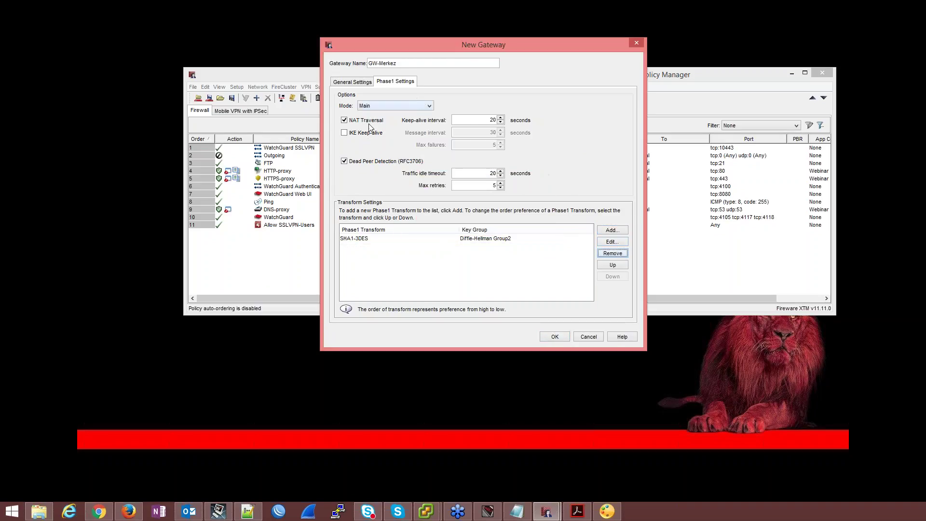
{"action": "left_click", "coordinate": [566, 332]}
Close the gateways list and start Save to Firebox, entering the administrator passphrase.
{"action": "left_click", "coordinate": [547, 268]}
{"action": "left_click", "coordinate": [209, 98]}
{"action": "left_click", "coordinate": [551, 201]}
{"action": "type", "text": "a********"}
{"action": "key", "text": "Return"}
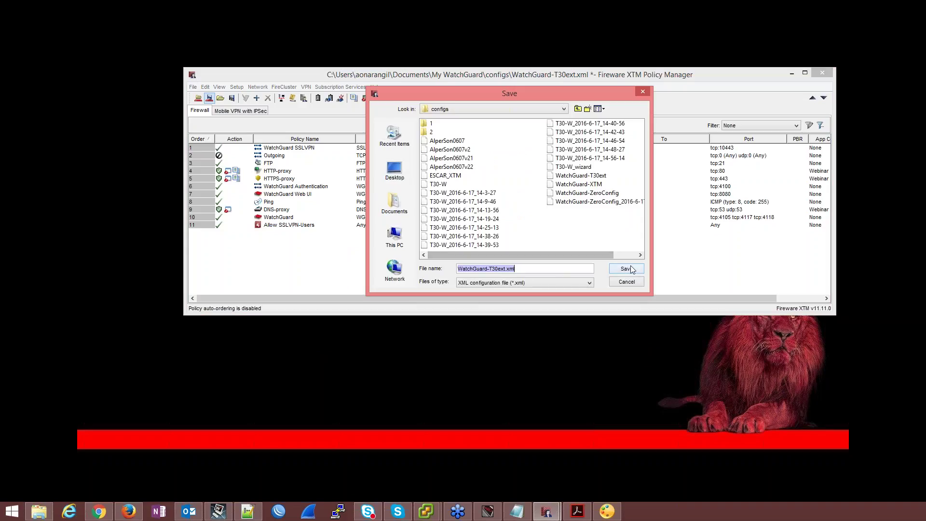
Overwrite WatchGuard-T30ext.xml, accept the IP-mismatch warning, and acknowledge the successful save.
{"action": "left_click", "coordinate": [627, 268]}
{"action": "left_click", "coordinate": [502, 206]}
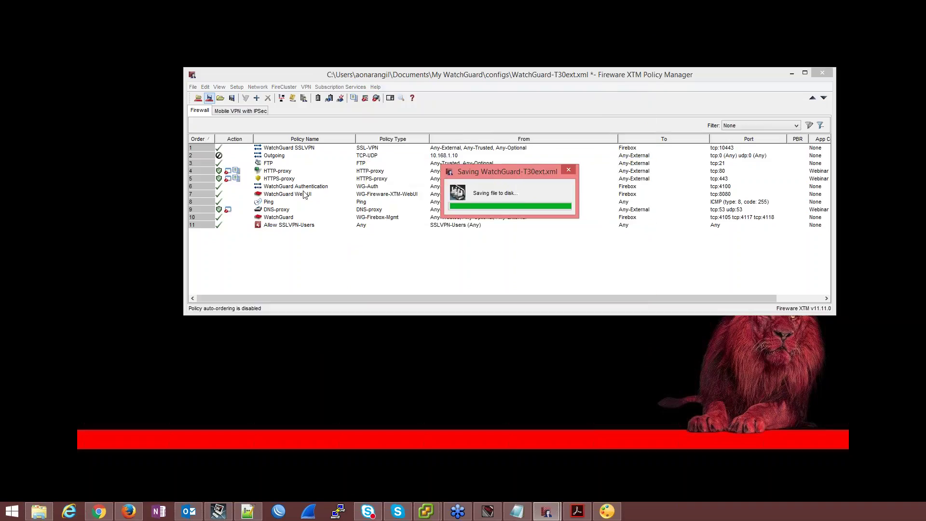
{"action": "left_click", "coordinate": [496, 208]}
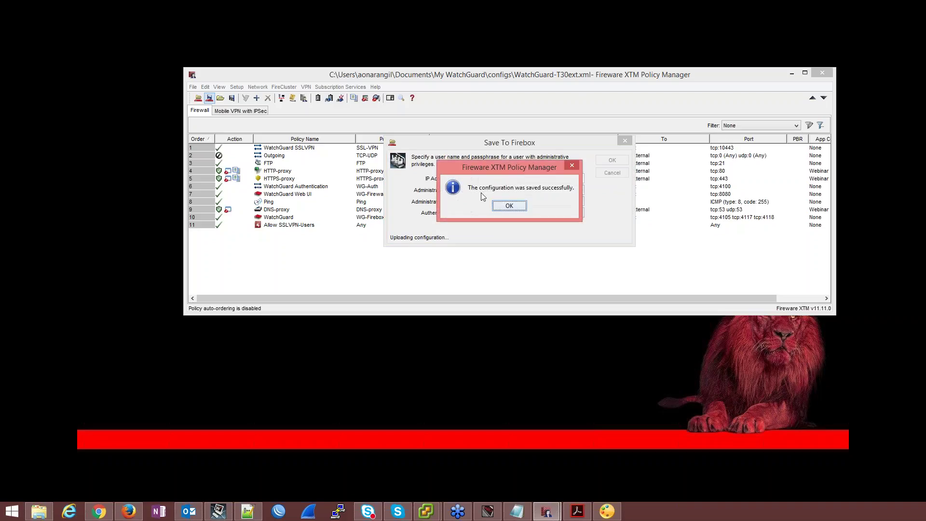
{"action": "left_click", "coordinate": [505, 204]}
Add a new branch office tunnel named Tunnel-Merkez.
{"action": "left_click", "coordinate": [306, 87]}
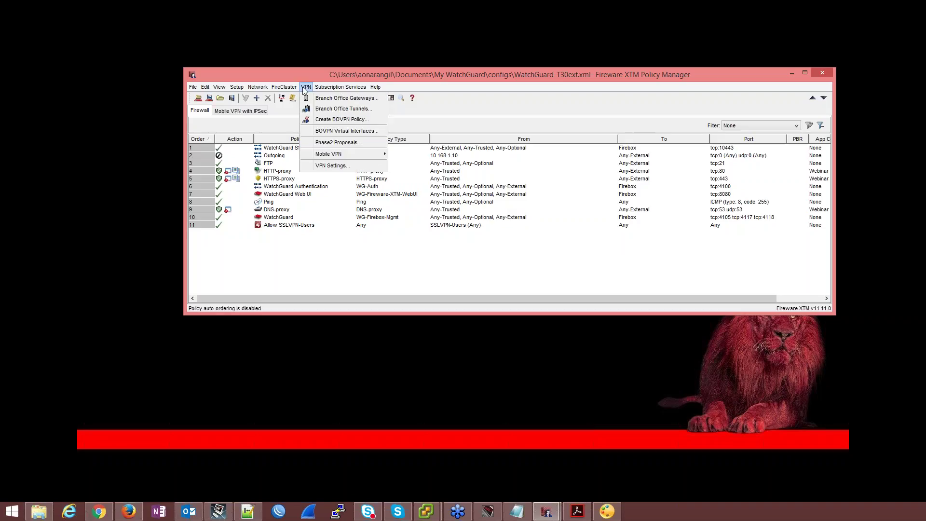
{"action": "left_click", "coordinate": [332, 108]}
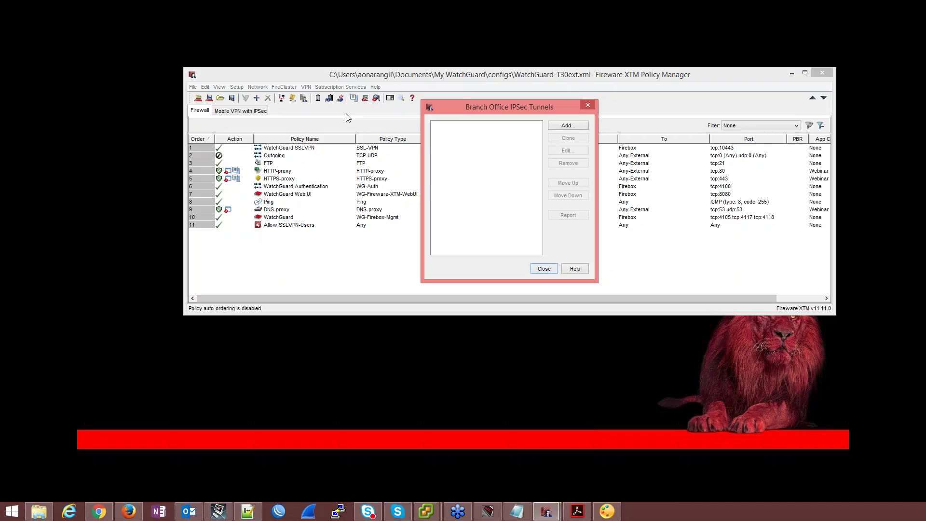
{"action": "left_click", "coordinate": [589, 105]}
{"action": "left_click", "coordinate": [310, 89]}
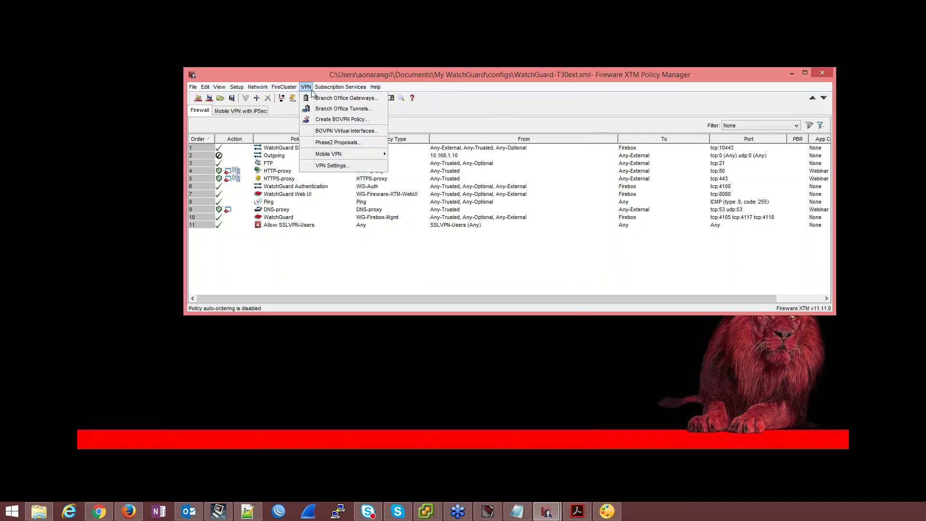
{"action": "left_click", "coordinate": [328, 109]}
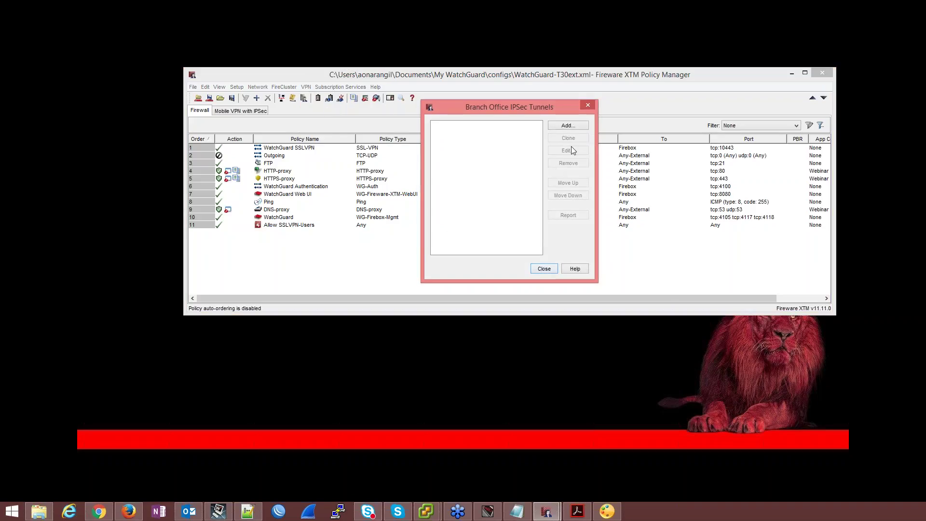
{"action": "left_click", "coordinate": [568, 125]}
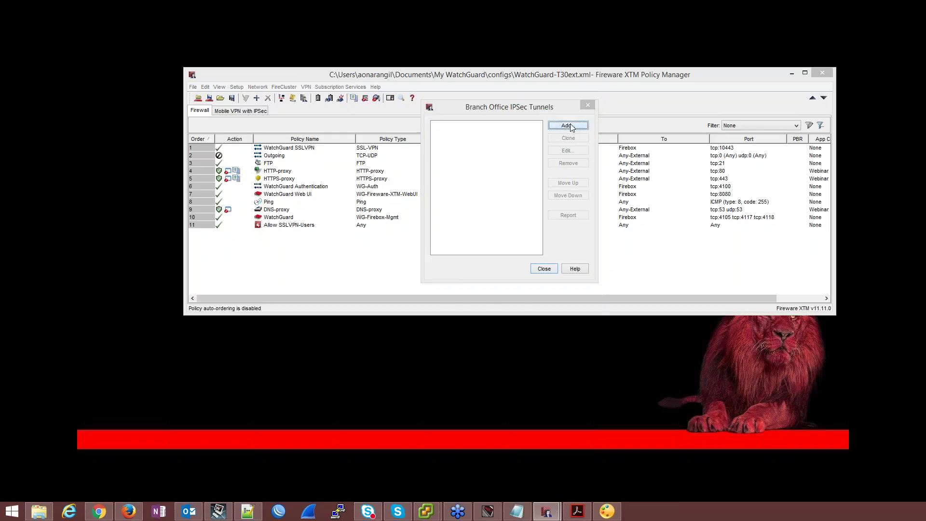
{"action": "type", "text": "Tunnel-Merkez"}
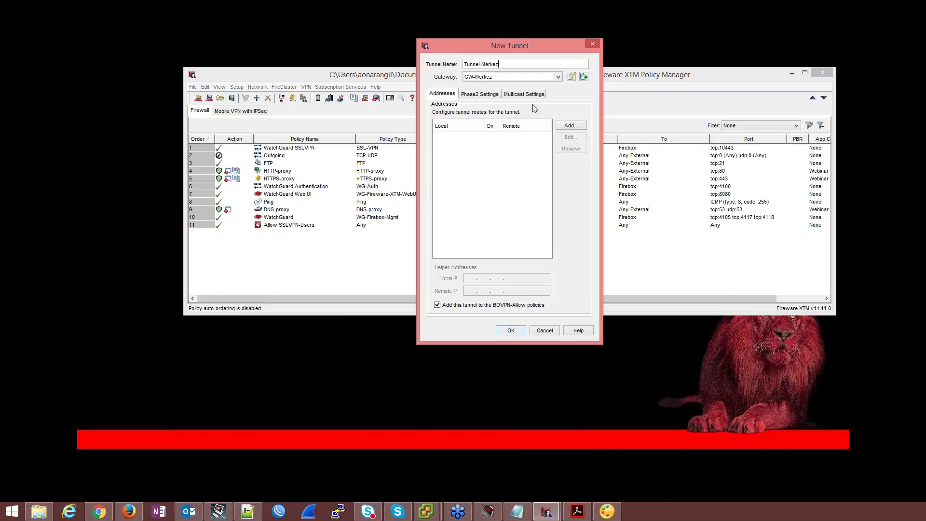
Add a tunnel route and look up the trusted interface address 10.100.1.1 in System Manager.
{"action": "left_click", "coordinate": [567, 126]}
{"action": "left_click", "coordinate": [506, 124]}
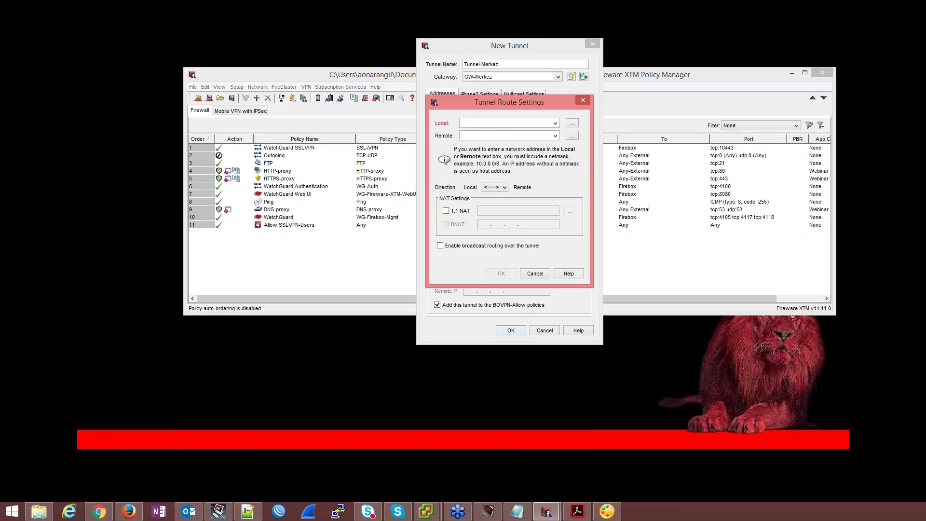
{"action": "key", "text": "alt+Tab"}
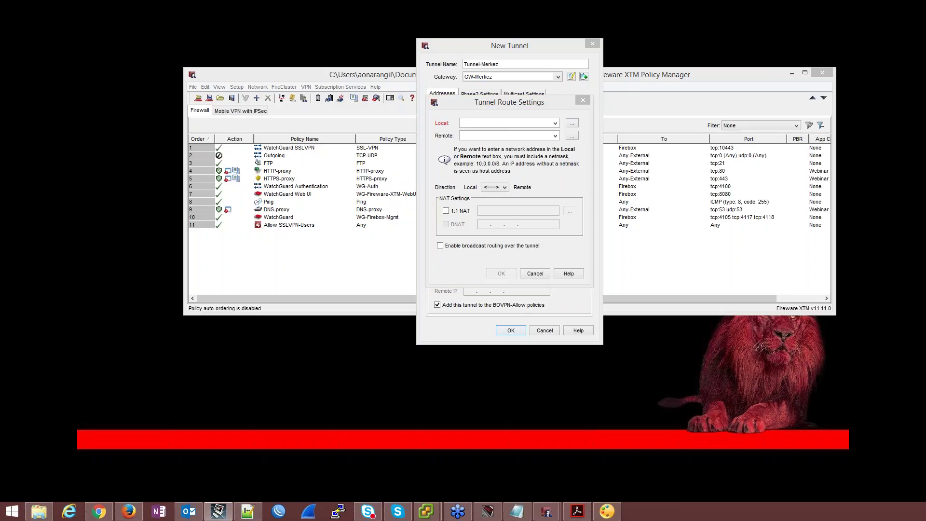
{"action": "left_click_drag", "start_coordinate": [231, 35], "coordinate": [120, 1]}
{"action": "double_click", "coordinate": [439, 3]}
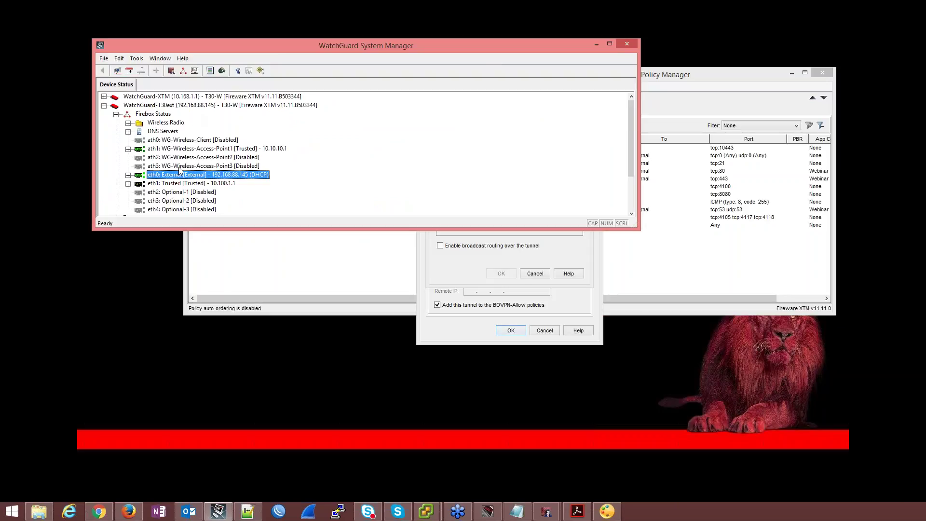
{"action": "left_click", "coordinate": [176, 185]}
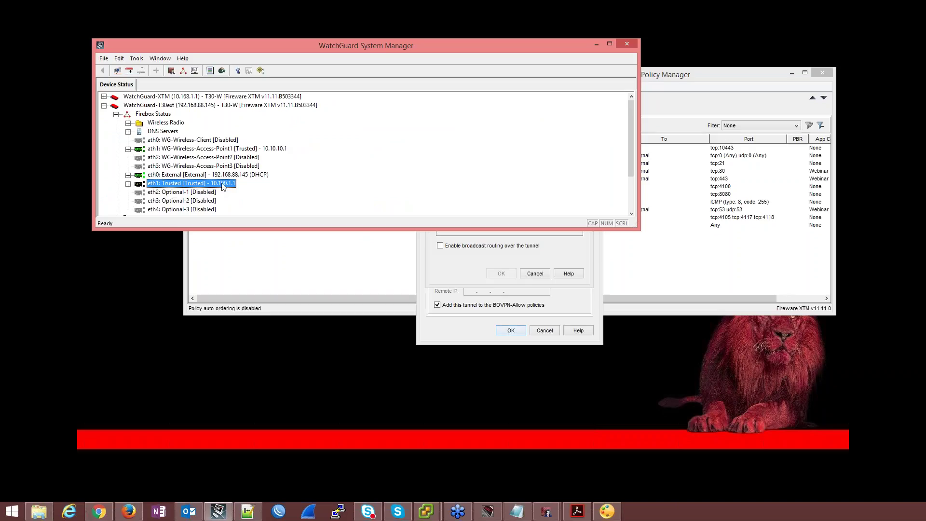
{"action": "left_click", "coordinate": [427, 312]}
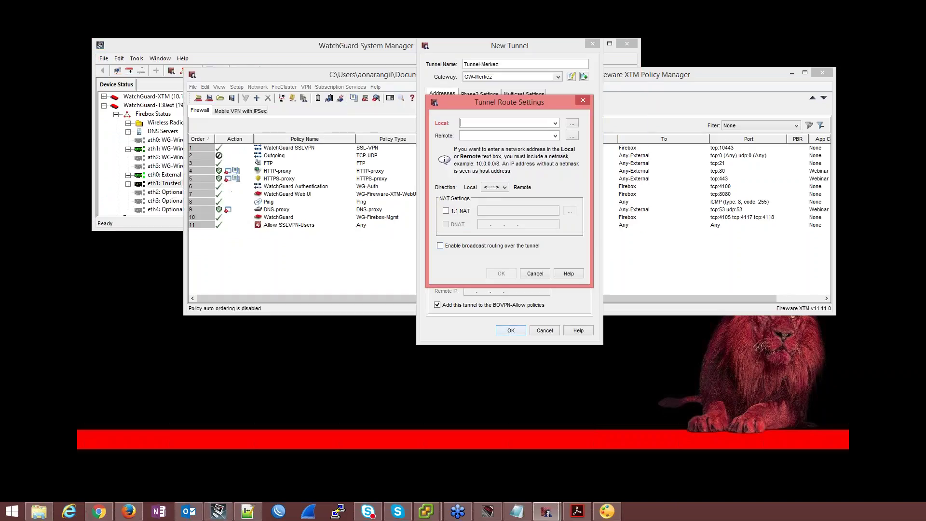
Enter 10.100.1.0/24 as the route's local network, keeping the two-way <===> direction.
{"action": "left_click", "coordinate": [483, 124]}
{"action": "type", "text": "10.100.1.0/24"}
{"action": "left_click", "coordinate": [498, 188]}
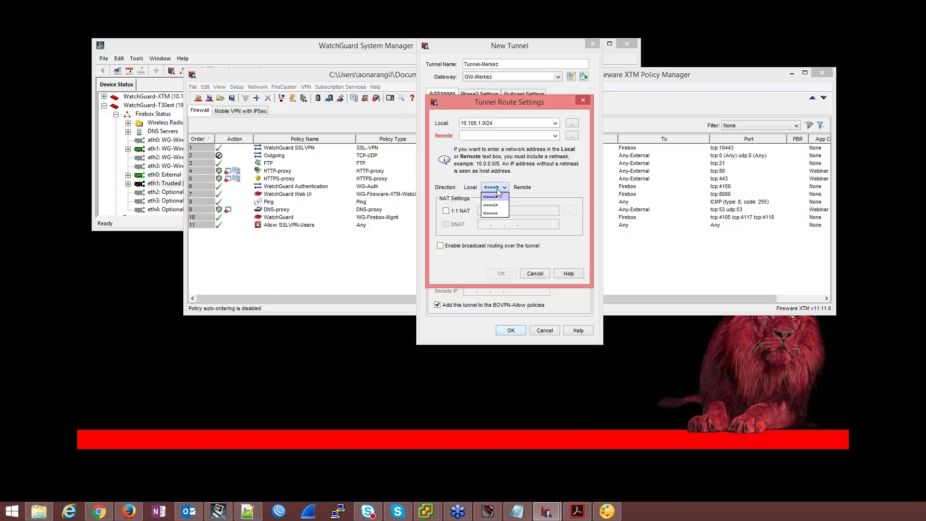
{"action": "left_click", "coordinate": [497, 195]}
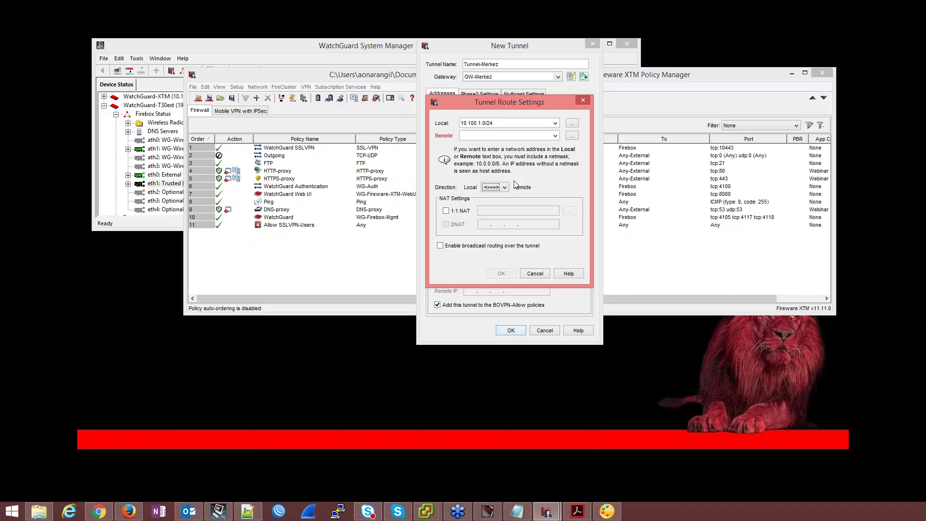
{"action": "left_click", "coordinate": [490, 188]}
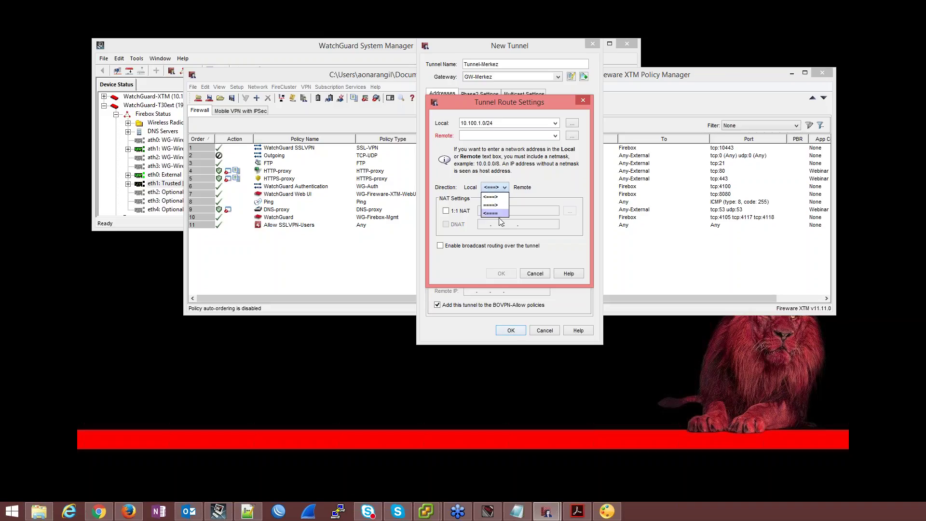
{"action": "left_click", "coordinate": [465, 167]}
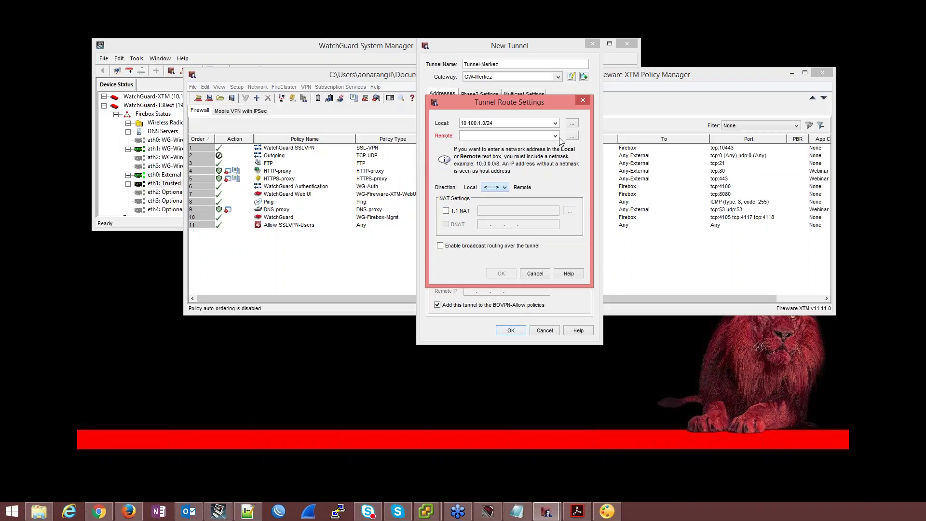
{"action": "left_click", "coordinate": [528, 134]}
Check WatchGuard-XTM's details, then add remote network 10.168.1.0/24 with broadcast routing off.
{"action": "key", "text": "alt+Tab"}
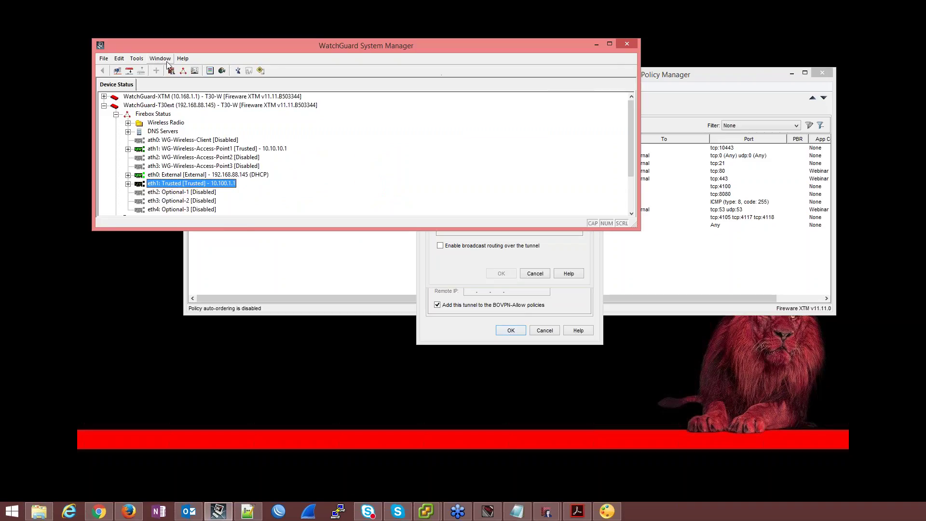
{"action": "left_click", "coordinate": [104, 97]}
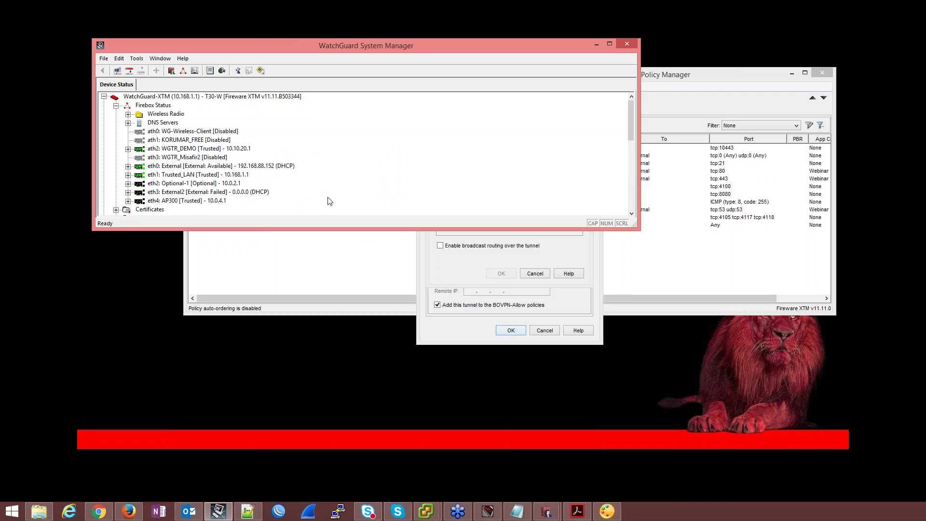
{"action": "left_click", "coordinate": [466, 279]}
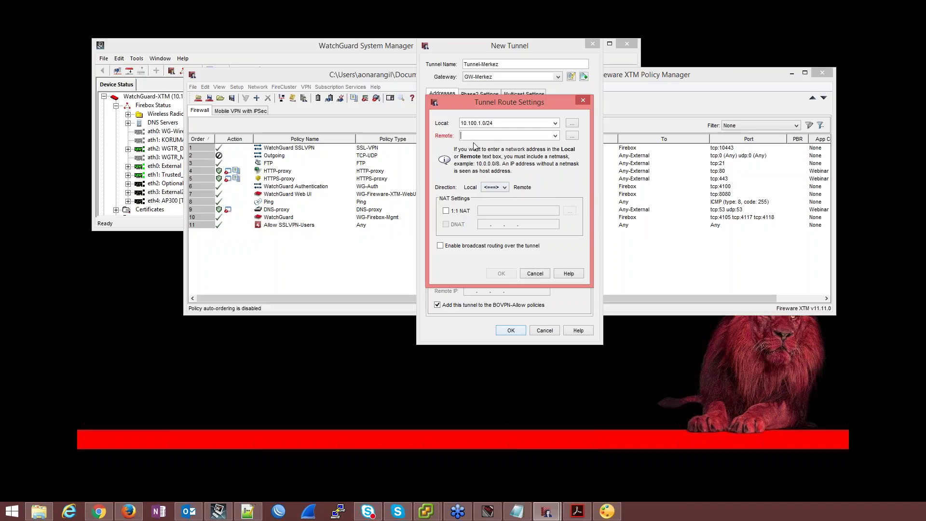
{"action": "type", "text": "10.168.1.0/24"}
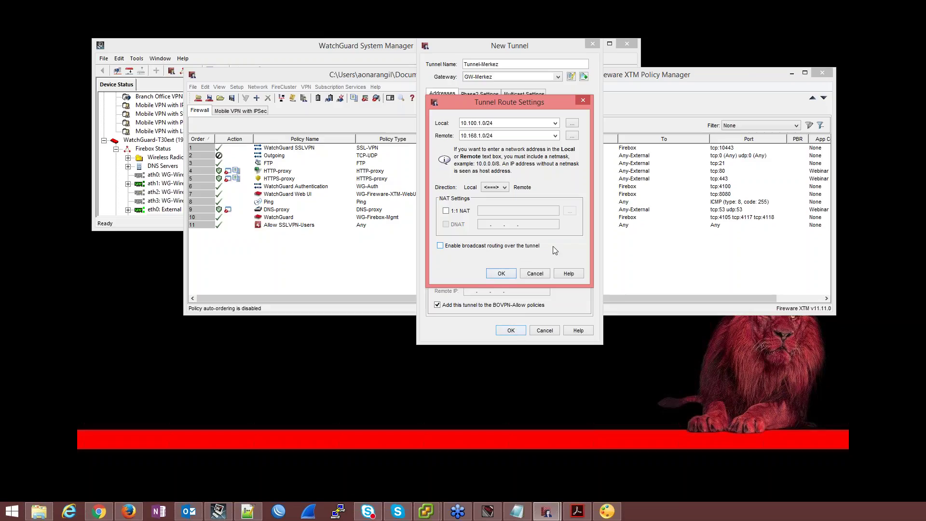
{"action": "left_click", "coordinate": [439, 245]}
{"action": "left_click", "coordinate": [441, 246]}
{"action": "left_click", "coordinate": [504, 273]}
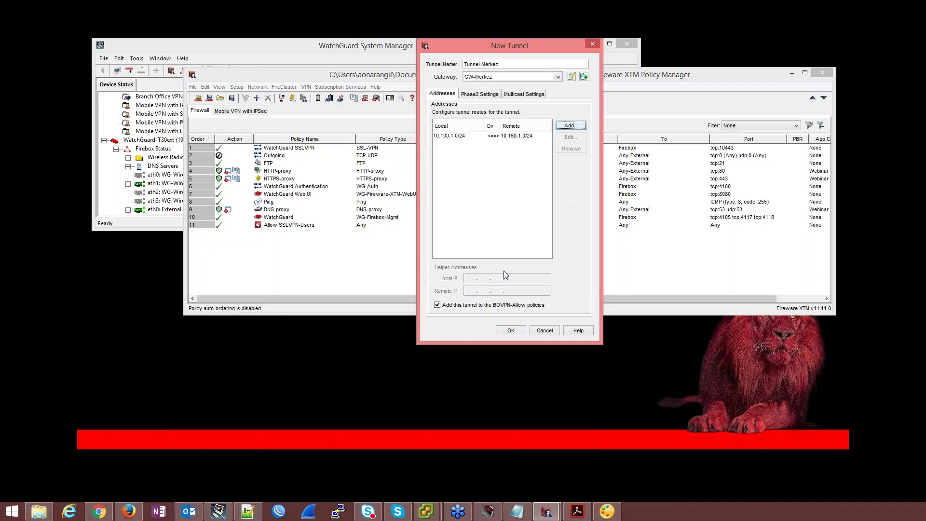
Review Tunnel-Merkez's ESP-AES-SHA1 Phase 2 and multicast settings, then confirm the tunnel.
{"action": "left_click", "coordinate": [479, 97]}
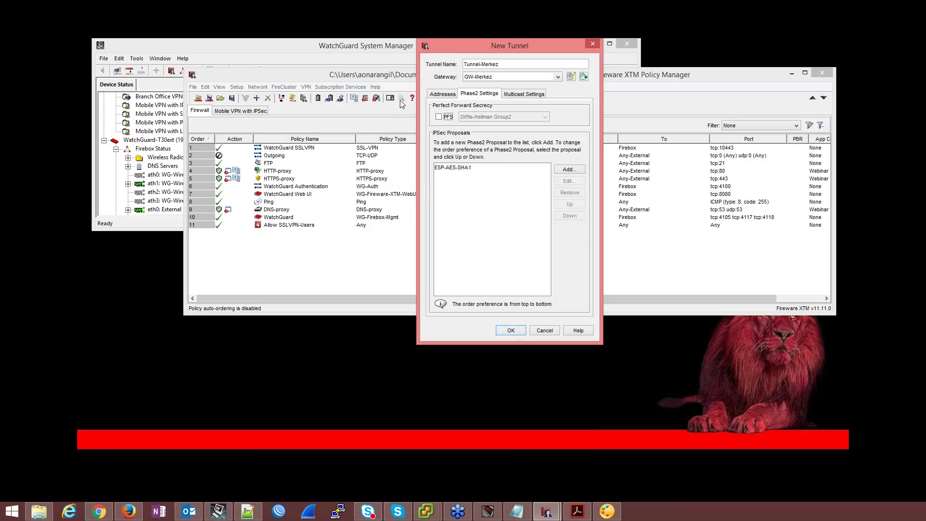
{"action": "left_click", "coordinate": [462, 168]}
{"action": "left_click", "coordinate": [570, 170]}
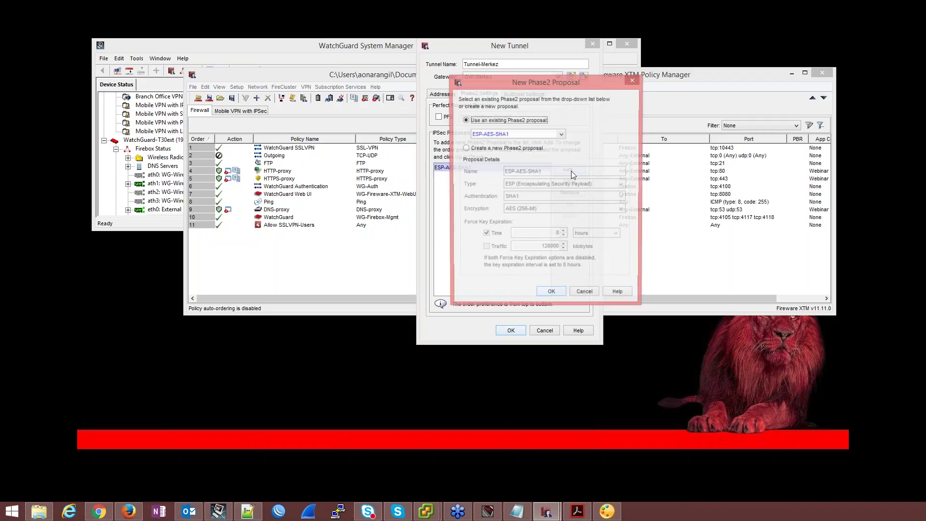
{"action": "left_click", "coordinate": [476, 148]}
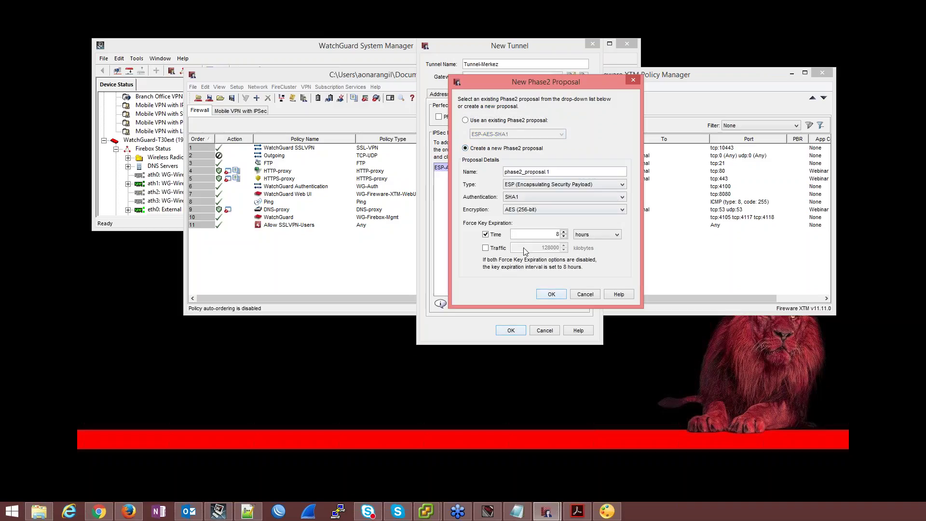
{"action": "left_click", "coordinate": [585, 294]}
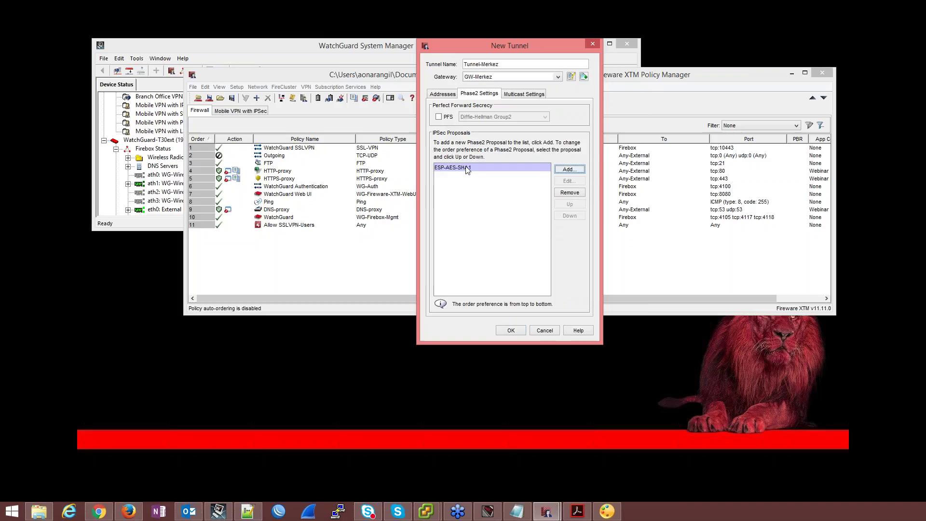
{"action": "left_click", "coordinate": [530, 96]}
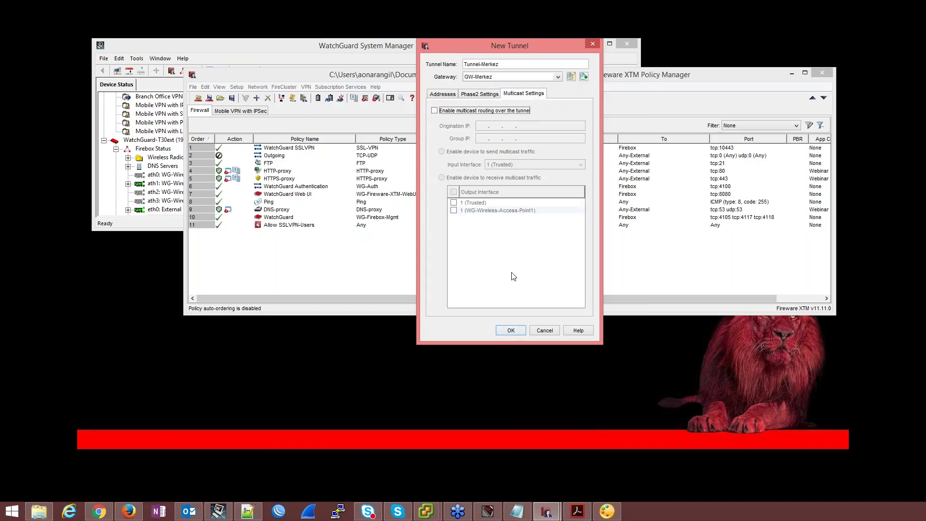
{"action": "left_click", "coordinate": [470, 95]}
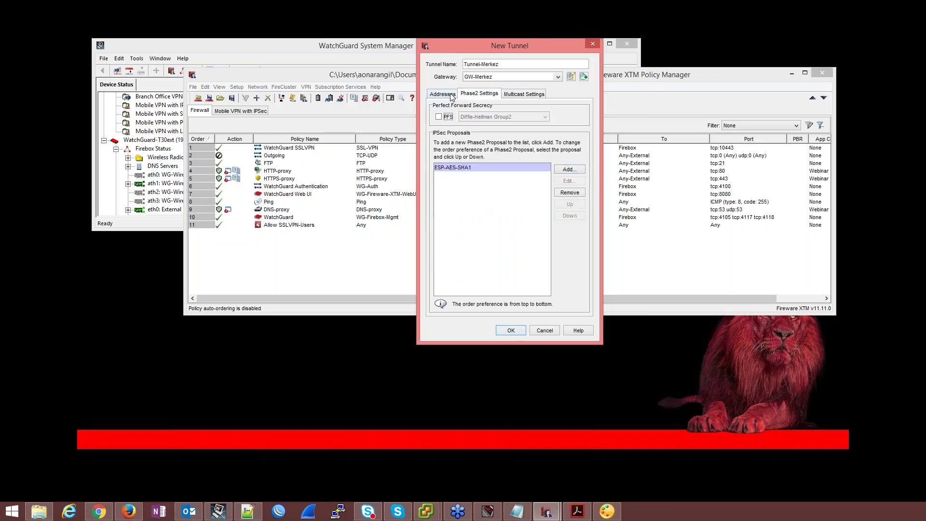
{"action": "left_click", "coordinate": [442, 94]}
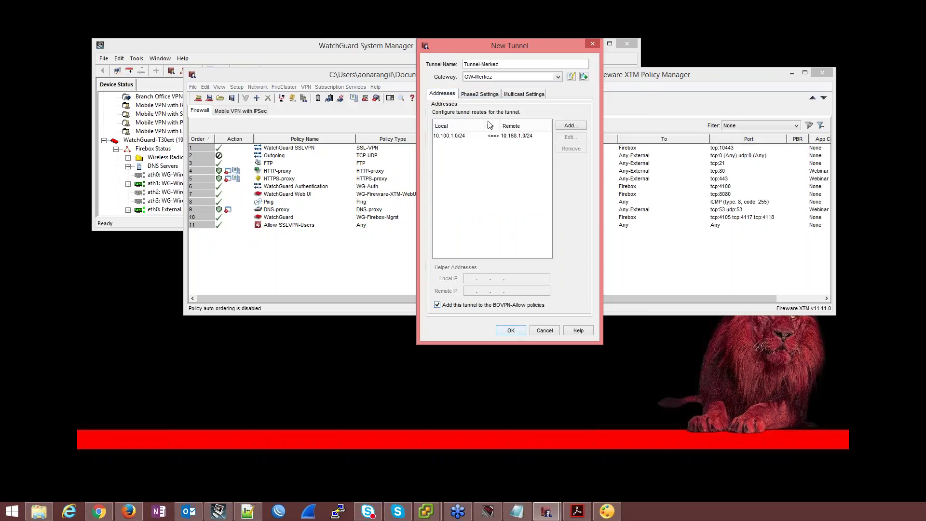
{"action": "left_click", "coordinate": [517, 334]}
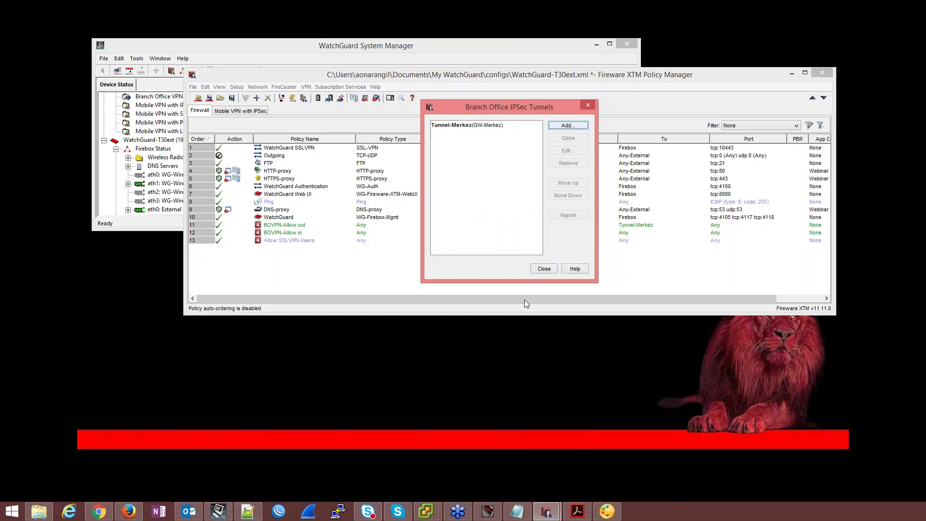
Close the tunnel list and mark BOVPN-Allow.out (Any to Tunnel-Merkez) and BOVPN-Allow.in (Tunnel-Merkez to Any).
{"action": "left_click", "coordinate": [545, 269]}
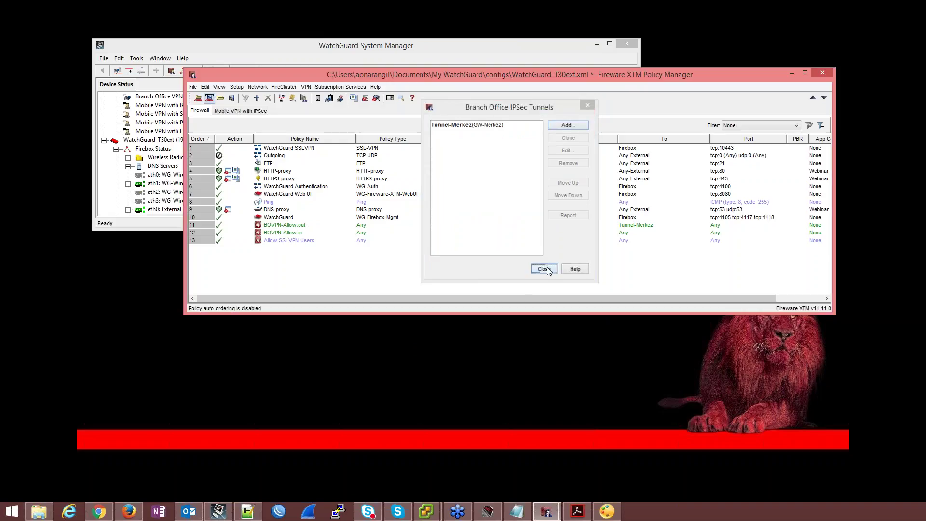
{"action": "left_click", "coordinate": [287, 227]}
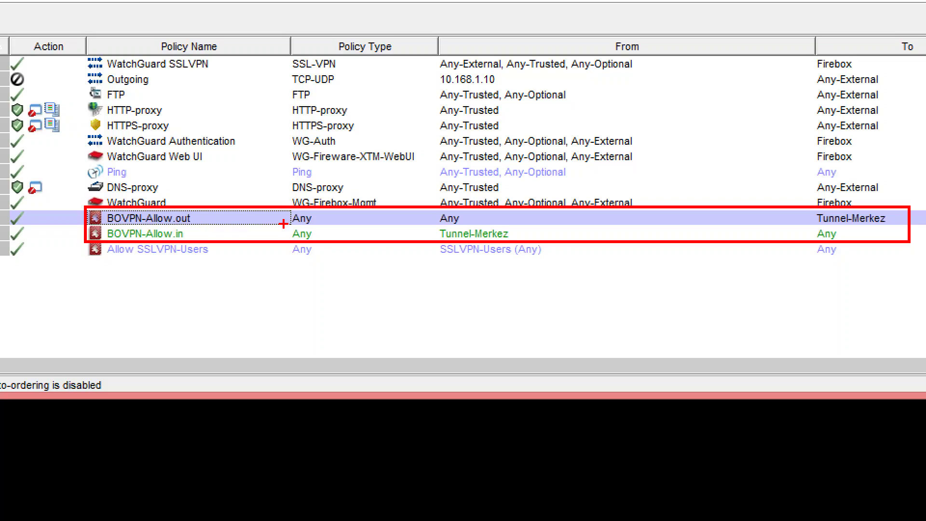
{"action": "left_click_drag", "start_coordinate": [281, 223], "coordinate": [322, 223]}
{"action": "mouse_move", "coordinate": [608, 36]}
{"action": "left_mouse_down"}
{"action": "mouse_move", "coordinate": [635, 59]}
{"action": "mouse_move", "coordinate": [608, 24]}
{"action": "mouse_move", "coordinate": [605, 41]}
{"action": "left_mouse_up"}
{"action": "mouse_move", "coordinate": [435, 209]}
{"action": "left_mouse_down"}
{"action": "mouse_move", "coordinate": [442, 224]}
{"action": "mouse_move", "coordinate": [473, 220]}
{"action": "mouse_move", "coordinate": [442, 202]}
{"action": "left_mouse_up"}
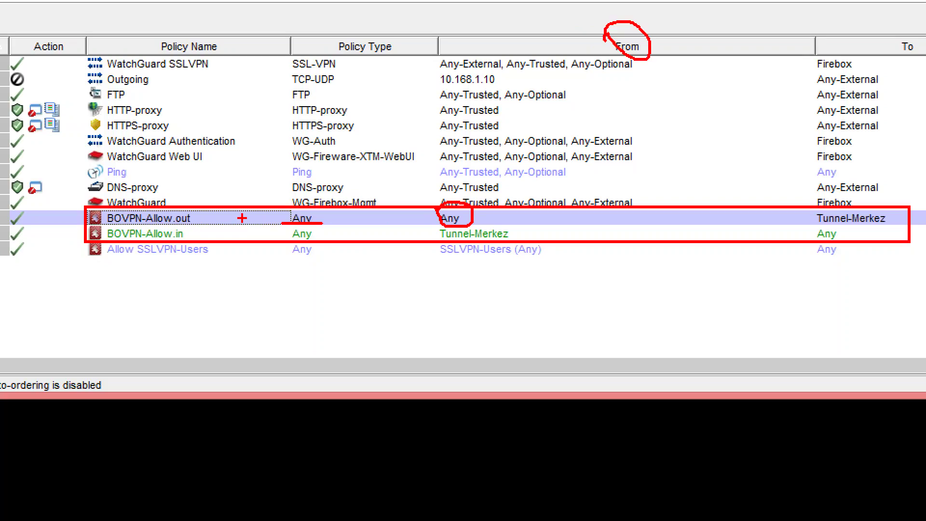
{"action": "mouse_move", "coordinate": [816, 209]}
{"action": "left_mouse_down"}
{"action": "mouse_move", "coordinate": [826, 221]}
{"action": "mouse_move", "coordinate": [898, 227]}
{"action": "mouse_move", "coordinate": [868, 203]}
{"action": "mouse_move", "coordinate": [813, 205]}
{"action": "left_mouse_up"}
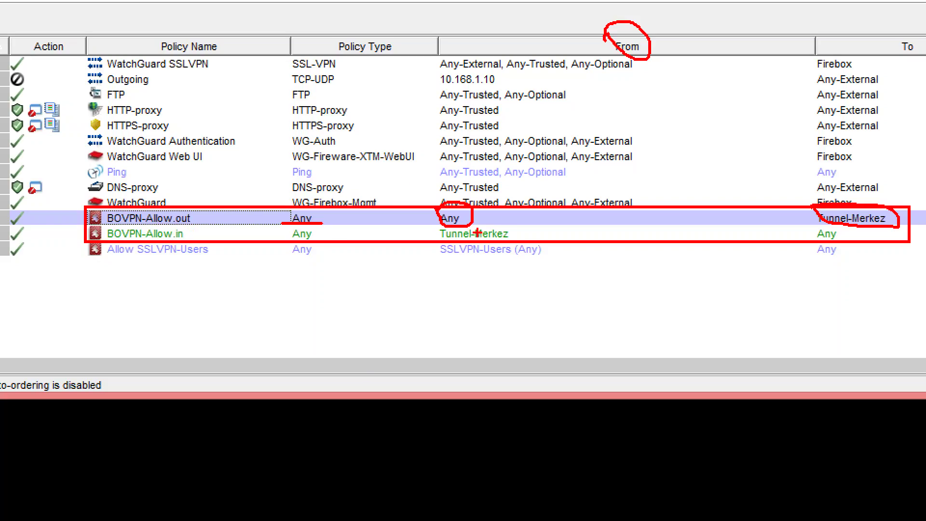
{"action": "mouse_move", "coordinate": [438, 224]}
{"action": "left_mouse_down"}
{"action": "mouse_move", "coordinate": [496, 245]}
{"action": "mouse_move", "coordinate": [522, 241]}
{"action": "mouse_move", "coordinate": [494, 220]}
{"action": "mouse_move", "coordinate": [444, 221]}
{"action": "left_mouse_up"}
{"action": "mouse_move", "coordinate": [808, 224]}
{"action": "left_mouse_down"}
{"action": "mouse_move", "coordinate": [822, 239]}
{"action": "mouse_move", "coordinate": [843, 227]}
{"action": "mouse_move", "coordinate": [817, 222]}
{"action": "left_mouse_up"}
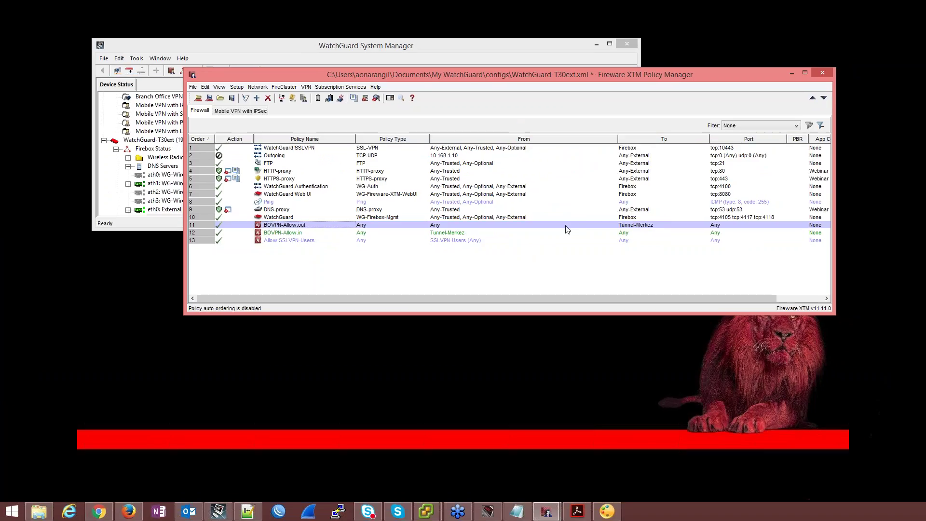
Upload the T30ext configuration with the admin passphrase, overwrite WatchGuard-T30ext.xml, then minimize Policy Manager.
{"action": "left_click", "coordinate": [209, 98]}
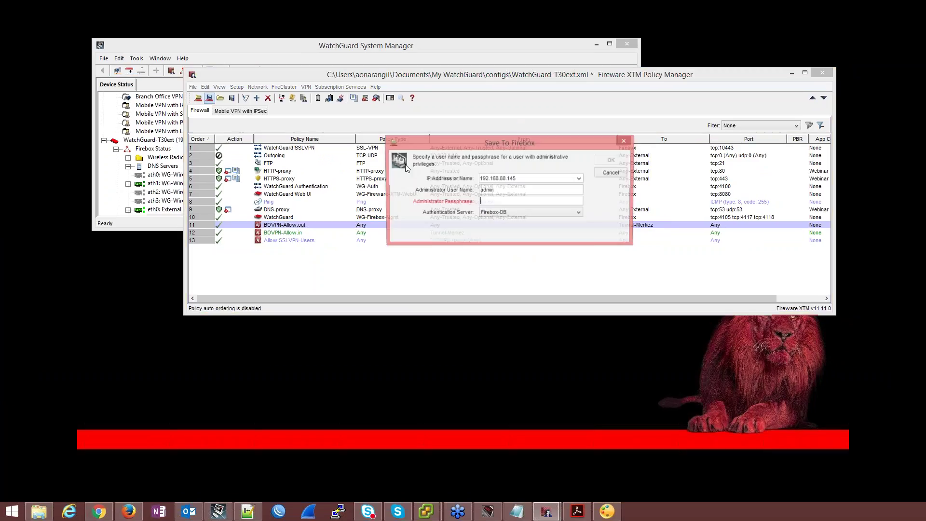
{"action": "type", "text": "r********"}
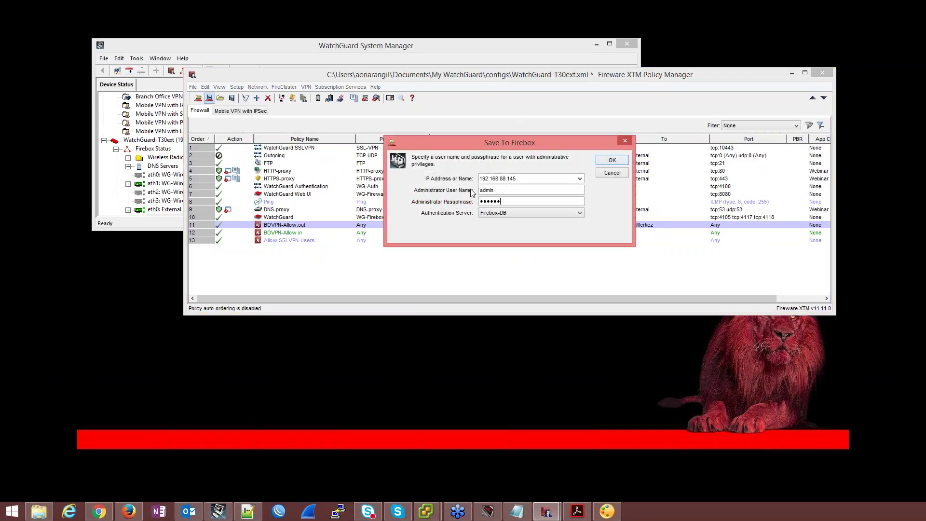
{"action": "key", "text": "Return"}
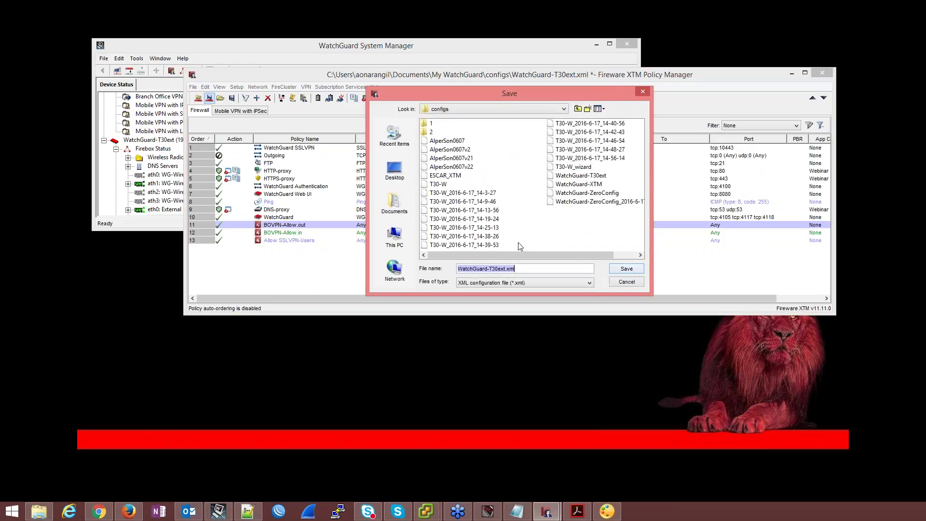
{"action": "left_click", "coordinate": [638, 268]}
{"action": "left_click", "coordinate": [487, 205]}
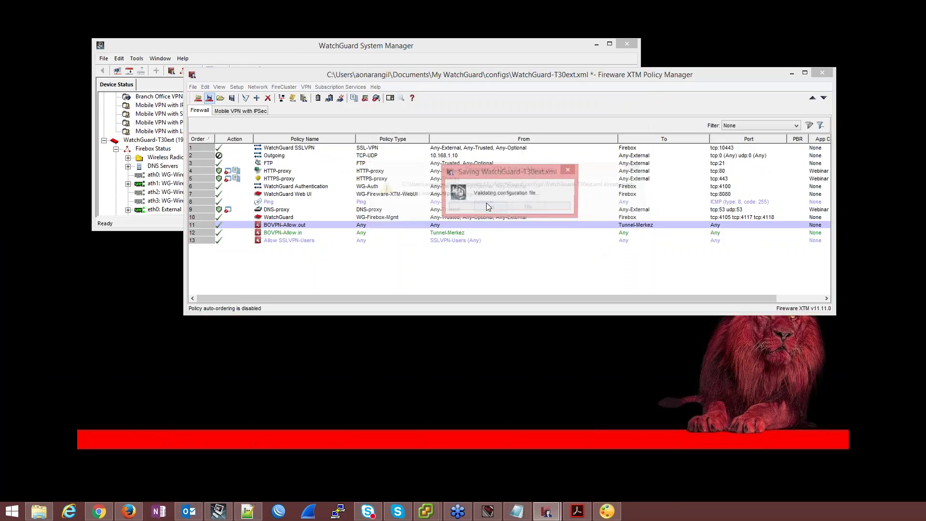
{"action": "left_click", "coordinate": [489, 204]}
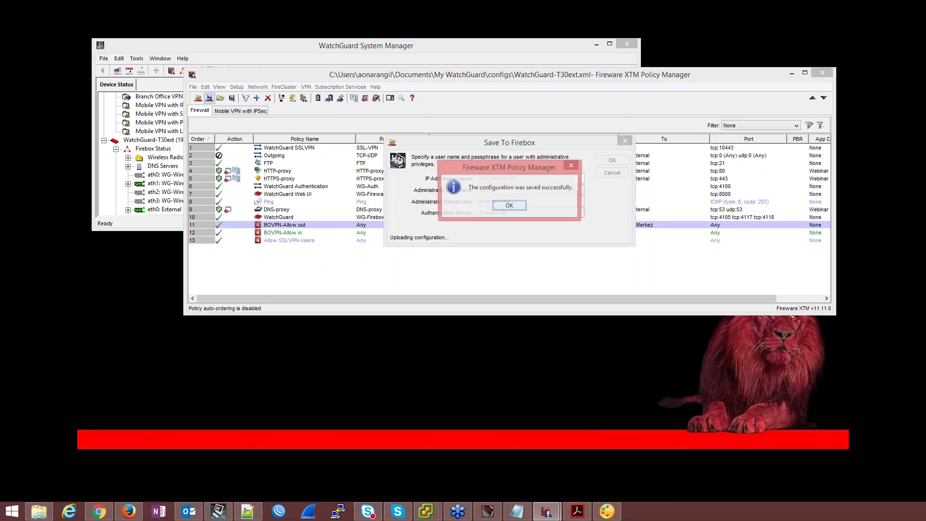
{"action": "left_click", "coordinate": [509, 206]}
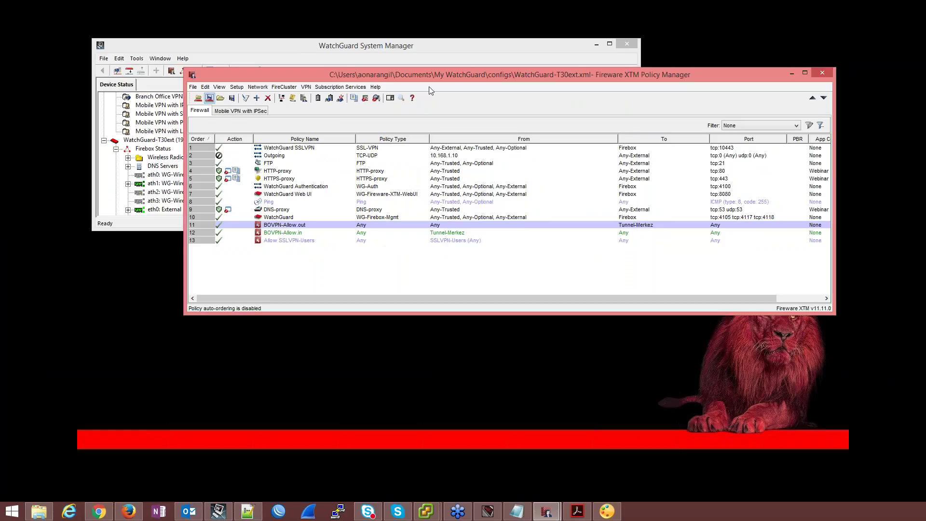
{"action": "left_click", "coordinate": [789, 73]}
{"action": "left_click", "coordinate": [226, 140]}
Open the WatchGuard-XTM device's configuration in Policy Manager and move its window aside.
{"action": "key", "text": "Home"}
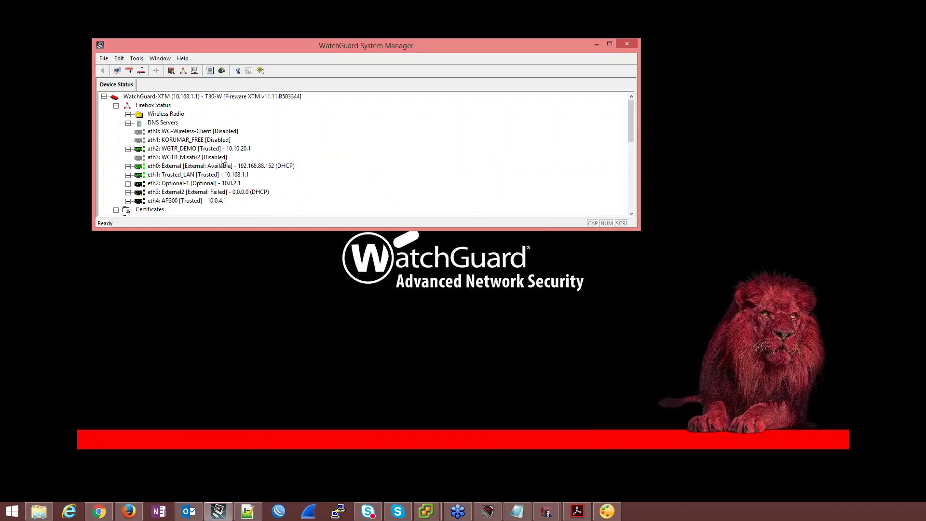
{"action": "right_click", "coordinate": [193, 99]}
{"action": "left_click", "coordinate": [211, 102]}
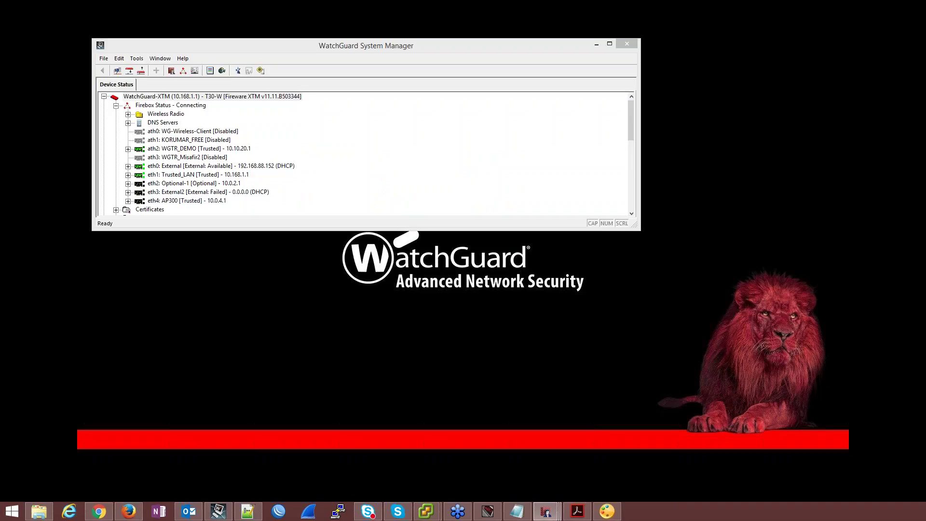
{"action": "left_click_drag", "start_coordinate": [204, 65], "coordinate": [276, 67]}
{"action": "left_click", "coordinate": [277, 78]}
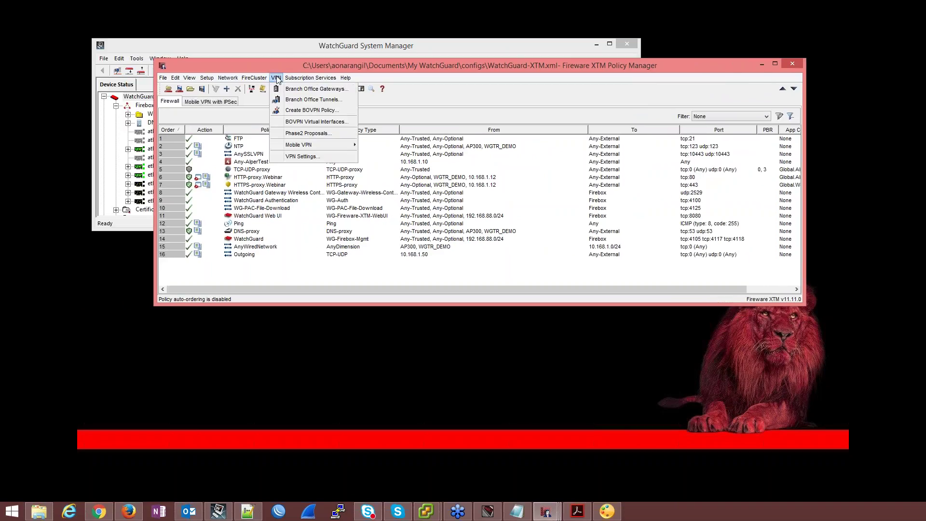
Start a new branch office gateway named GW-Sube1 and enter its pre-shared key.
{"action": "left_click", "coordinate": [287, 90]}
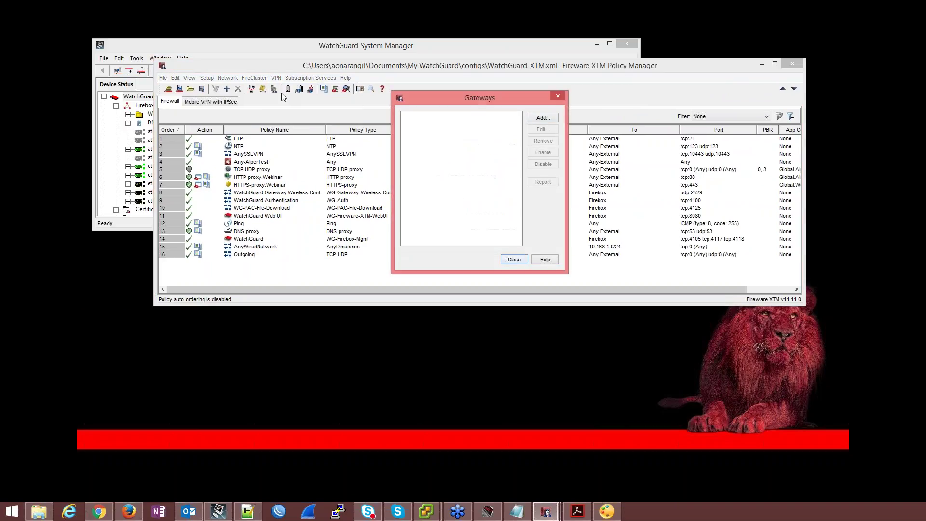
{"action": "left_click", "coordinate": [551, 119]}
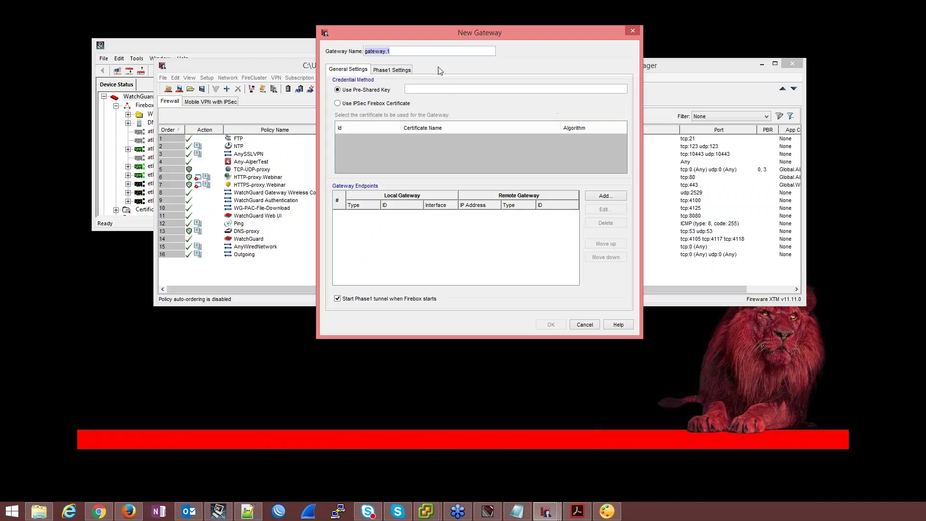
{"action": "type", "text": "GW-Sube1"}
{"action": "left_click", "coordinate": [435, 90]}
{"action": "type", "text": "********"}
Add an endpoint pair with local gateway IP 192.168.88.152, the XTM's external address.
{"action": "left_click", "coordinate": [609, 198]}
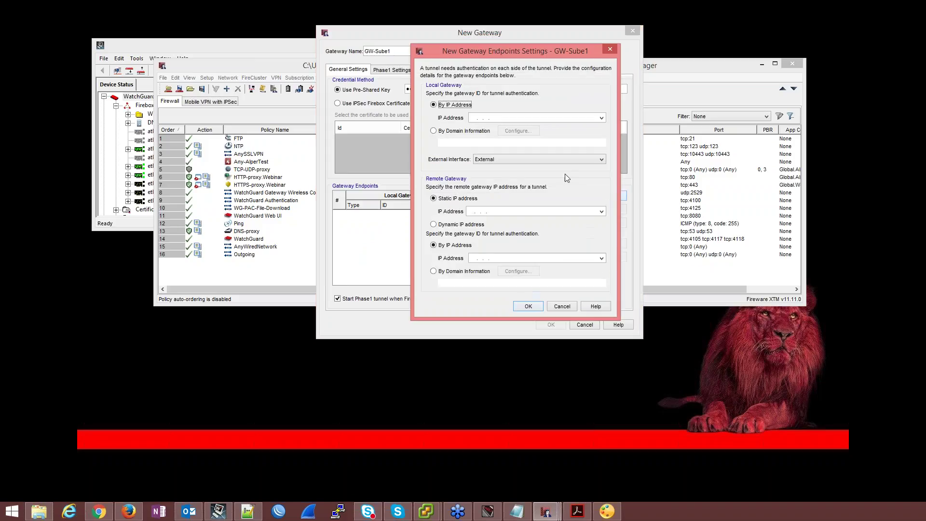
{"action": "left_click", "coordinate": [534, 116]}
{"action": "left_click", "coordinate": [149, 47]}
{"action": "left_click", "coordinate": [235, 166]}
{"action": "left_click", "coordinate": [434, 302]}
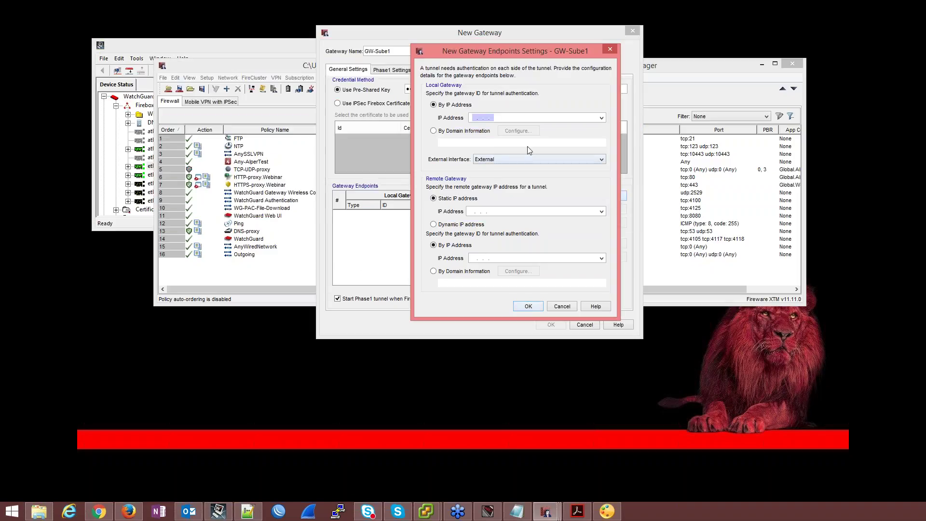
{"action": "type", "text": "192.168.88."}
{"action": "key", "text": "shift+Home"}
{"action": "key", "text": "ctrl+c"}
Set the remote gateway IP and remote gateway ID both to 192.168.88.145.
{"action": "left_click", "coordinate": [482, 211]}
{"action": "key", "text": "BackSpace"}
{"action": "key", "text": "BackSpace"}
{"action": "key", "text": "BackSpace"}
{"action": "type", "text": "145"}
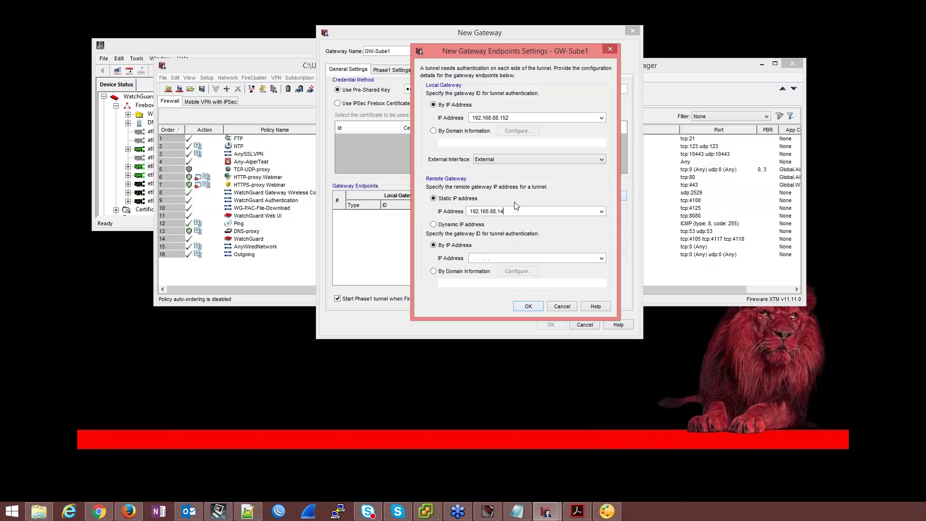
{"action": "left_click", "coordinate": [531, 260]}
{"action": "key", "text": "ctrl+v"}
{"action": "key", "text": "BackSpace"}
{"action": "key", "text": "BackSpace"}
{"action": "key", "text": "BackSpace"}
{"action": "type", "text": "145"}
Verify both Fireboxes' external addresses, then confirm the 192.168.88.152 to 192.168.88.145 endpoint.
{"action": "left_click", "coordinate": [199, 43]}
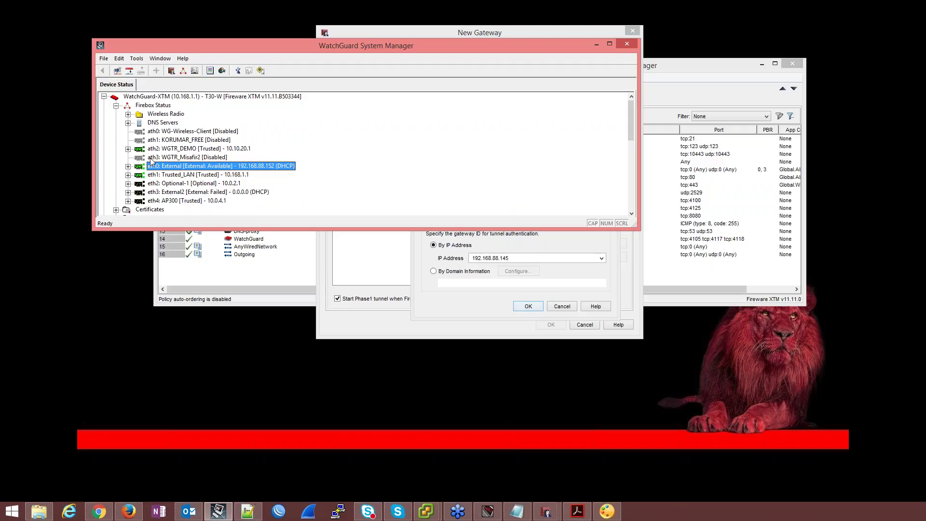
{"action": "scroll", "coordinate": [249, 170], "scroll_direction": "down", "scroll_amount": 5}
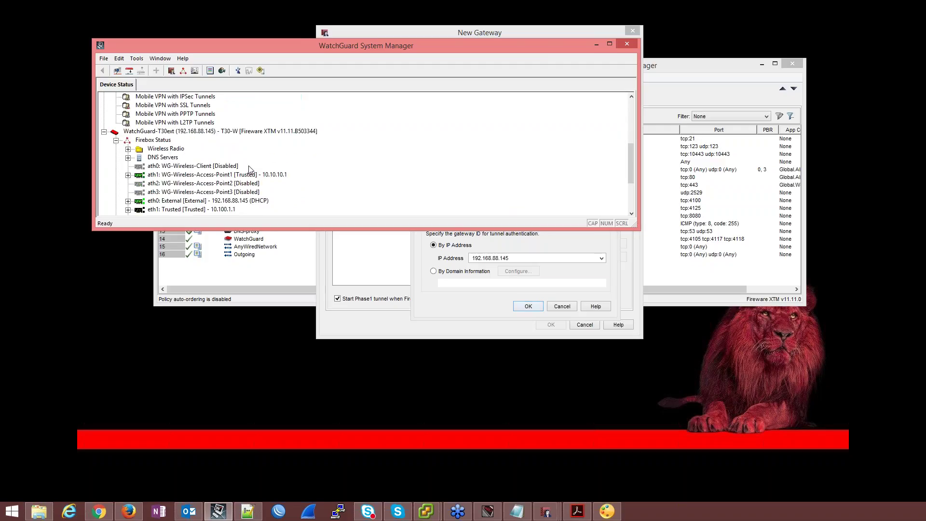
{"action": "left_click", "coordinate": [233, 201]}
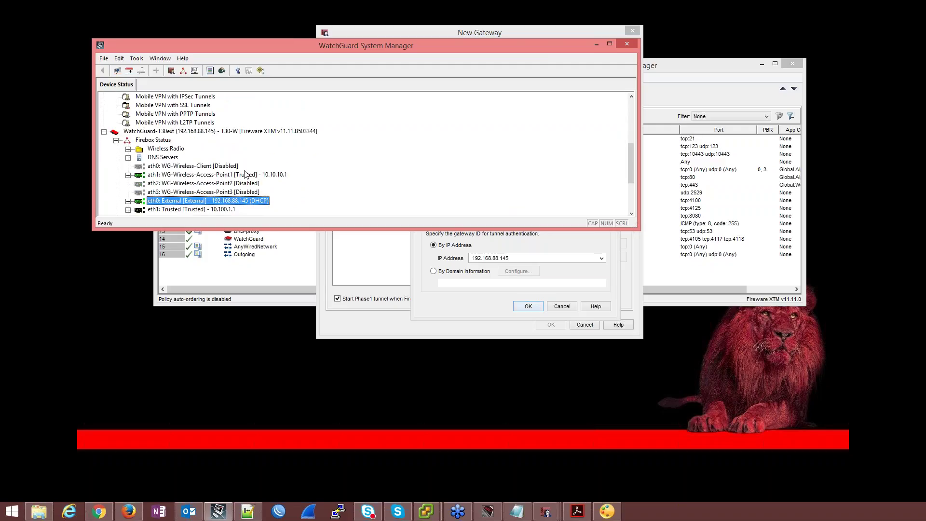
{"action": "scroll", "coordinate": [241, 173], "scroll_direction": "up", "scroll_amount": 1}
{"action": "scroll", "coordinate": [200, 135], "scroll_direction": "up", "scroll_amount": 2}
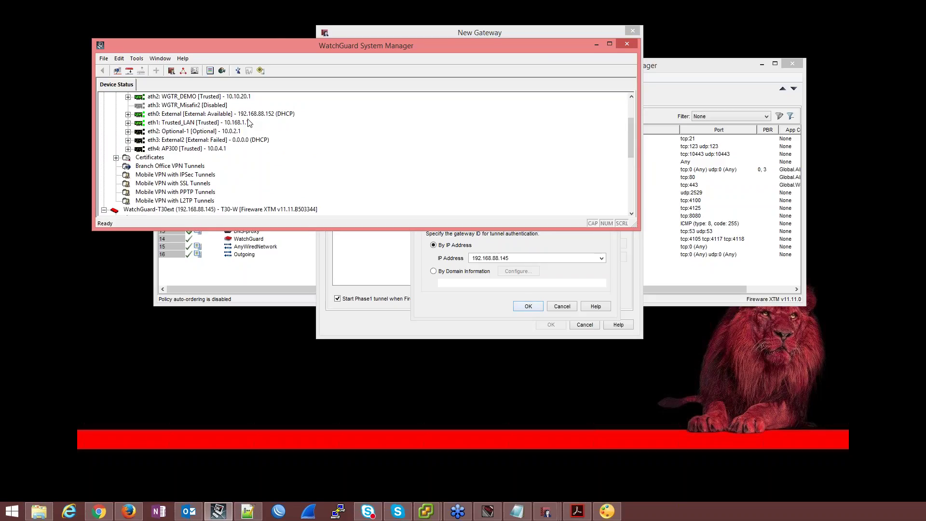
{"action": "left_click", "coordinate": [251, 116]}
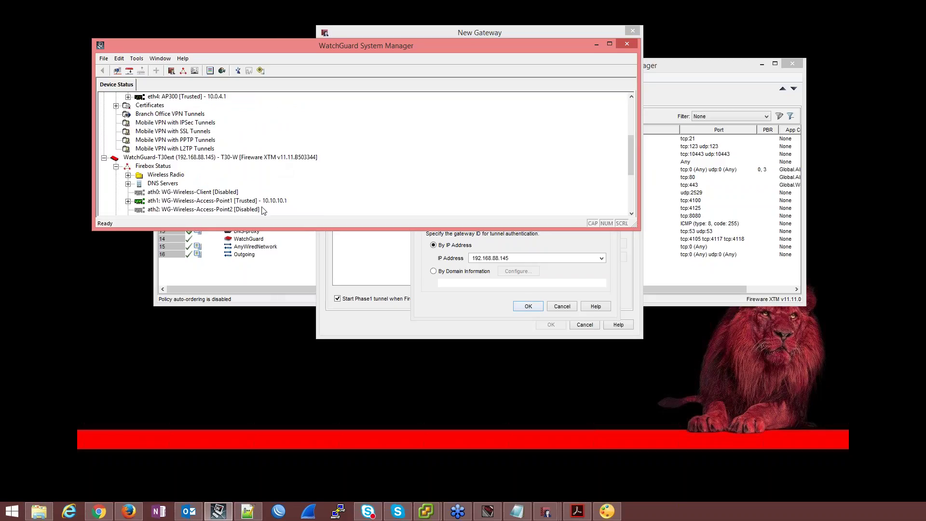
{"action": "scroll", "coordinate": [262, 208], "scroll_direction": "down", "scroll_amount": 1}
{"action": "left_click", "coordinate": [262, 202]}
{"action": "left_click", "coordinate": [462, 326]}
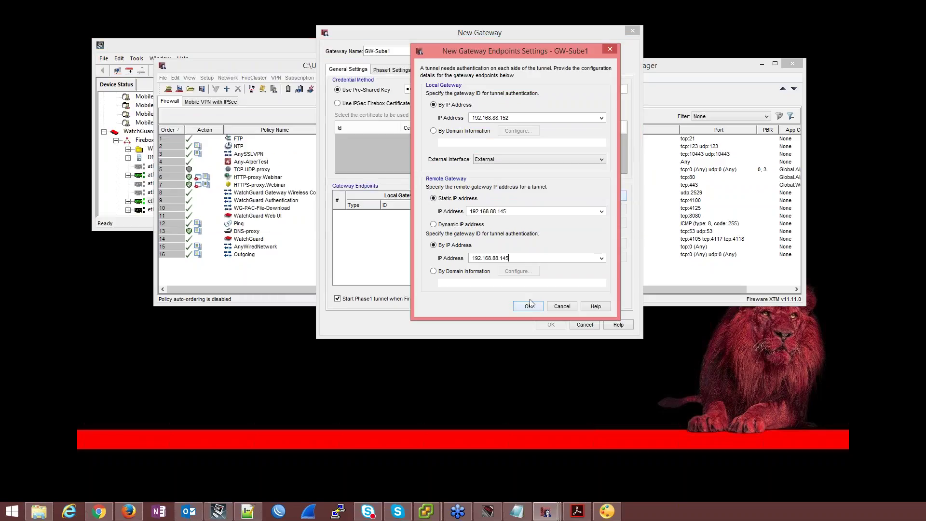
{"action": "left_click", "coordinate": [536, 306]}
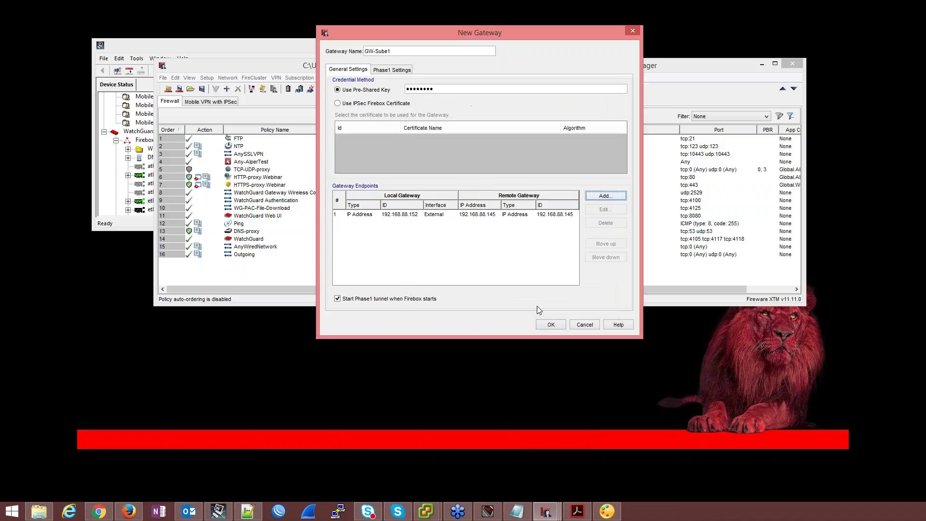
Match Phase 1 settings to the GW-Merkez screenshot, save GW-Sube1, and open Branch Office Tunnels.
{"action": "left_click", "coordinate": [391, 69]}
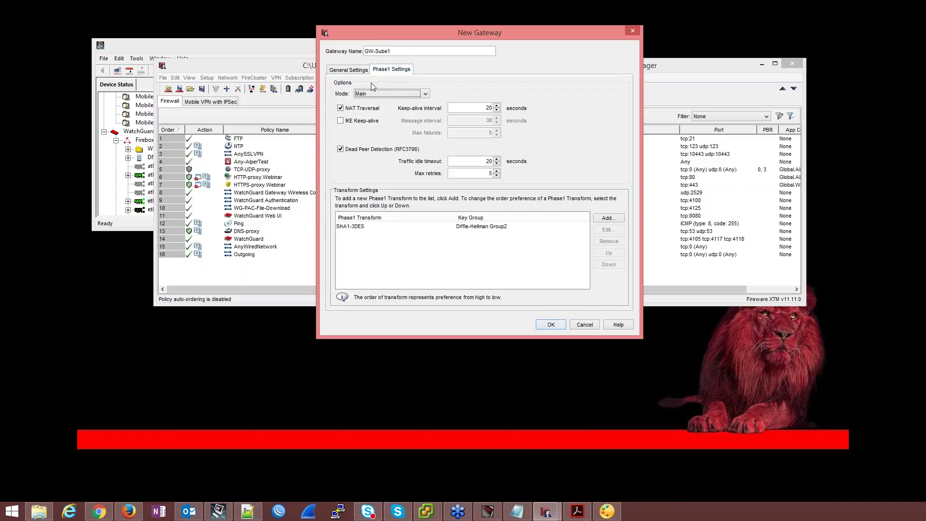
{"action": "left_click", "coordinate": [606, 512]}
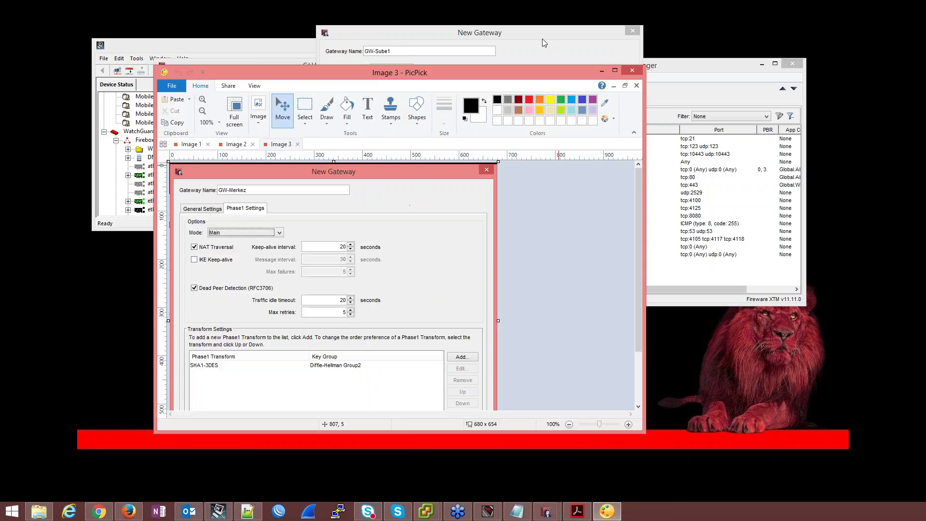
{"action": "left_click_drag", "start_coordinate": [602, 32], "coordinate": [875, 39]}
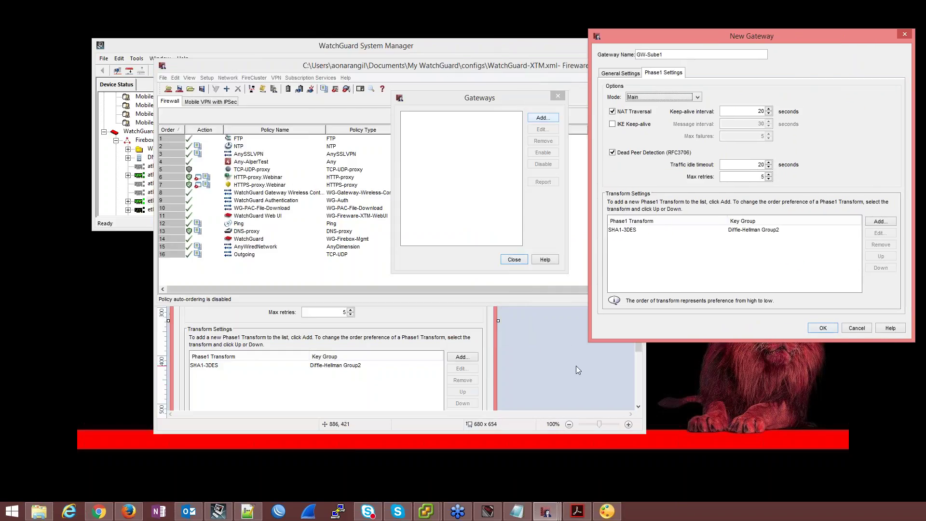
{"action": "left_click", "coordinate": [607, 511]}
{"action": "left_click_drag", "start_coordinate": [418, 81], "coordinate": [347, 23]}
{"action": "scroll", "coordinate": [438, 178], "scroll_direction": "down", "scroll_amount": 1}
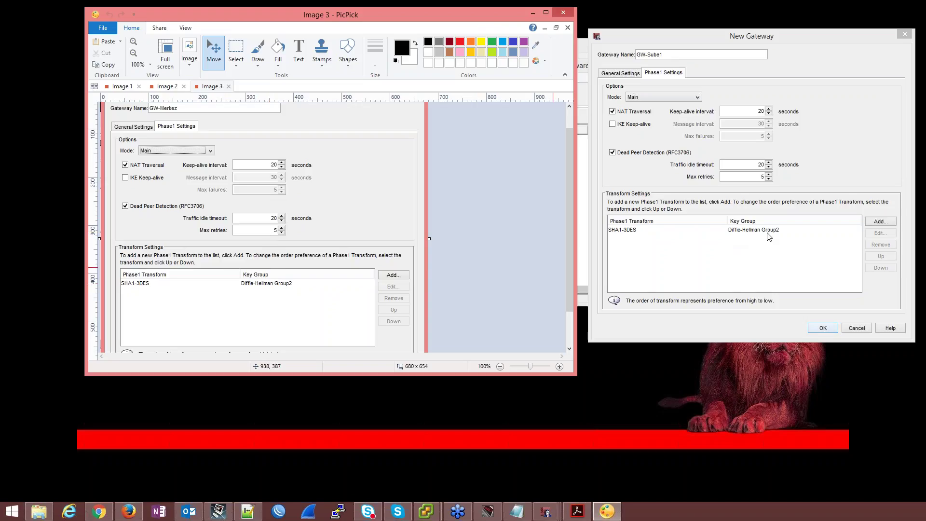
{"action": "left_click", "coordinate": [533, 13]}
{"action": "left_click_drag", "start_coordinate": [683, 37], "coordinate": [437, 36]}
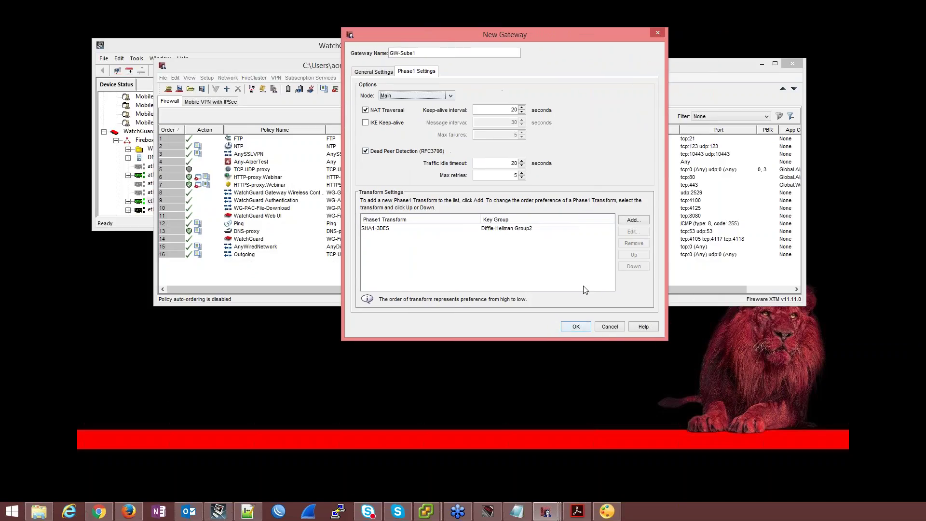
{"action": "left_click", "coordinate": [576, 326]}
{"action": "left_click", "coordinate": [514, 259]}
{"action": "left_click", "coordinate": [276, 78]}
{"action": "left_click", "coordinate": [314, 99]}
Name the new tunnel Tunnel-Sube1 and add a route with local network 10.168.1.0/24.
{"action": "left_click", "coordinate": [537, 116]}
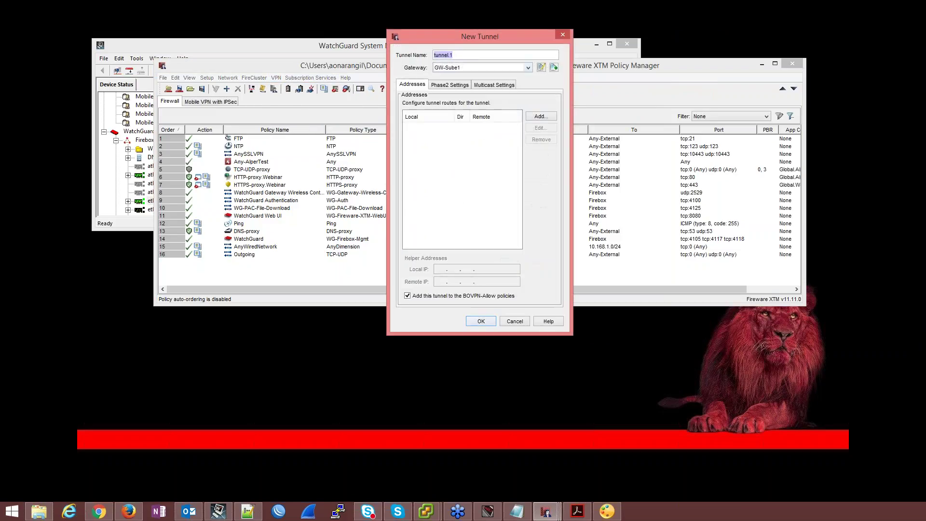
{"action": "type", "text": "Tunnel-Sube"}
{"action": "left_click", "coordinate": [539, 116]}
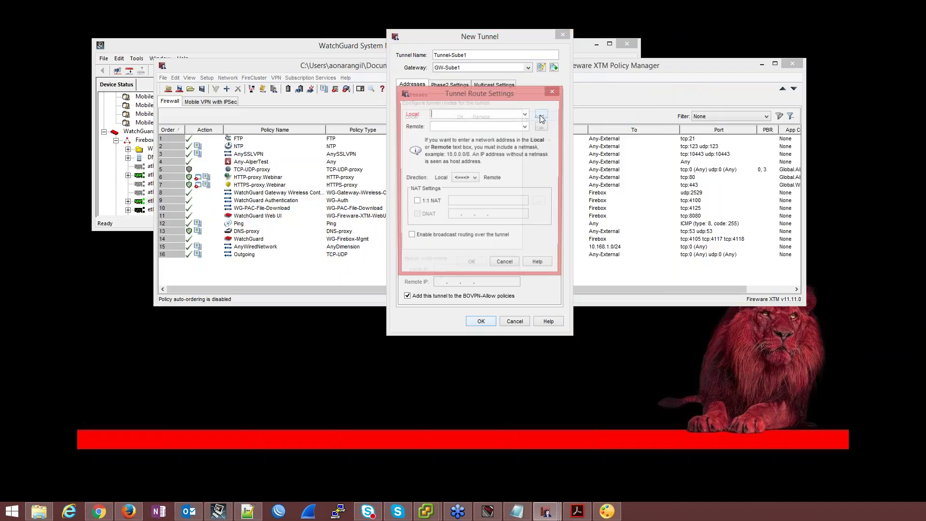
{"action": "left_click", "coordinate": [121, 49]}
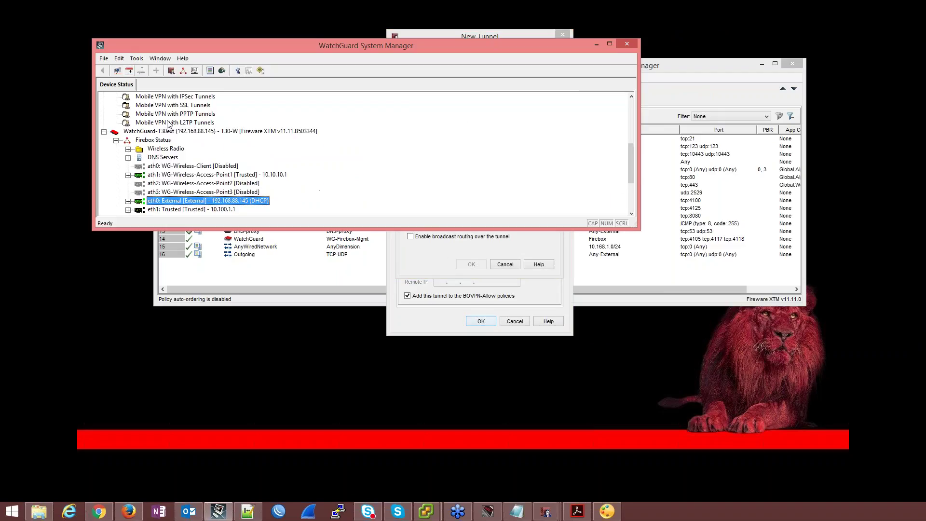
{"action": "scroll", "coordinate": [175, 133], "scroll_direction": "down", "scroll_amount": 2}
{"action": "left_click", "coordinate": [243, 177]}
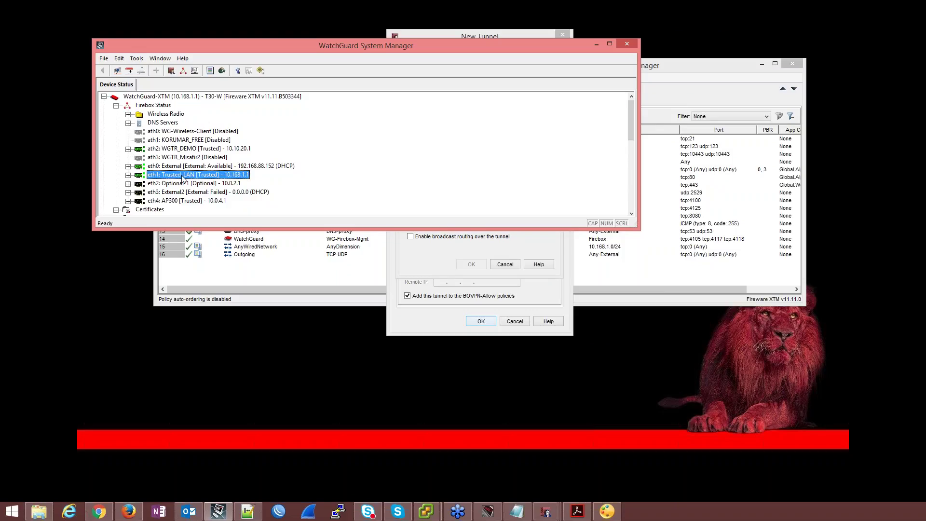
{"action": "left_click", "coordinate": [434, 251]}
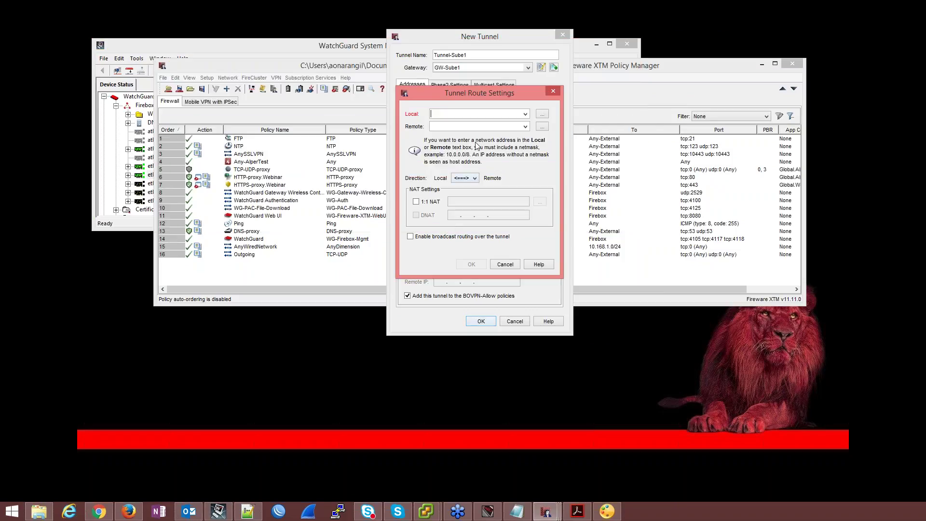
{"action": "type", "text": "10.168.1.0/24"}
Set the route's remote network to 10.100.1.0/24 and confirm it.
{"action": "left_click", "coordinate": [133, 44]}
{"action": "scroll", "coordinate": [207, 188], "scroll_direction": "down", "scroll_amount": 10}
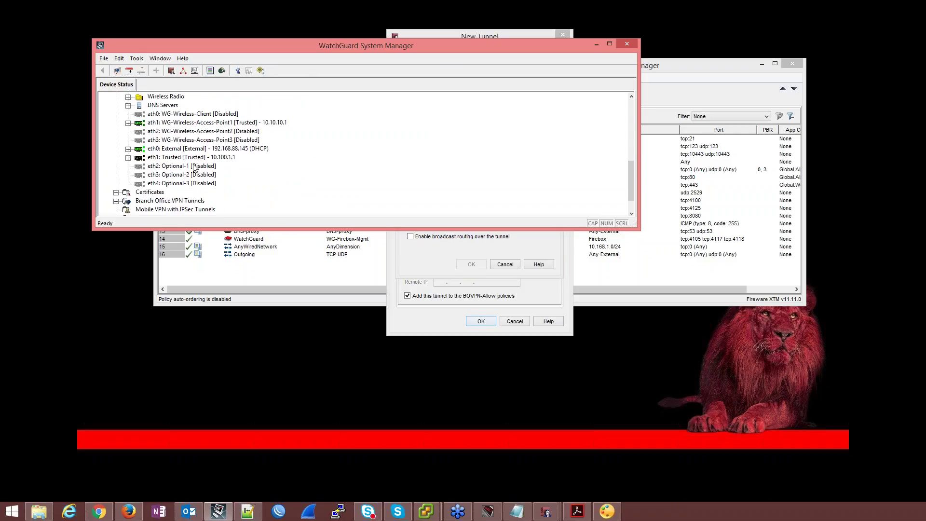
{"action": "left_click", "coordinate": [213, 158]}
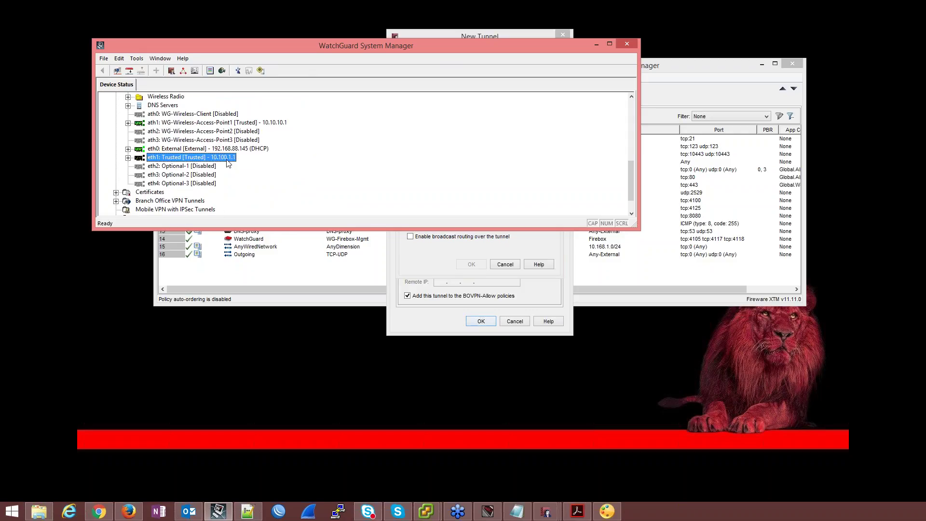
{"action": "left_click", "coordinate": [432, 273]}
{"action": "type", "text": "10.100.1.0/24"}
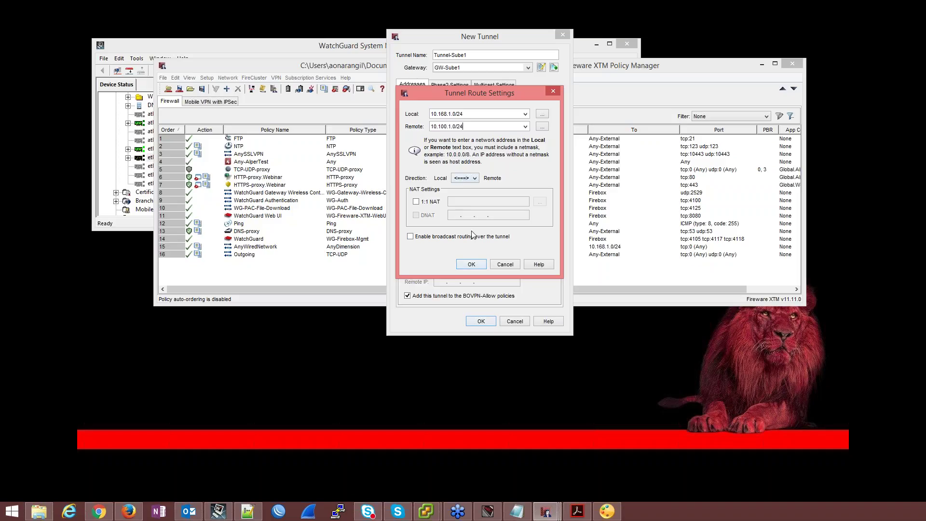
{"action": "left_click", "coordinate": [471, 264]}
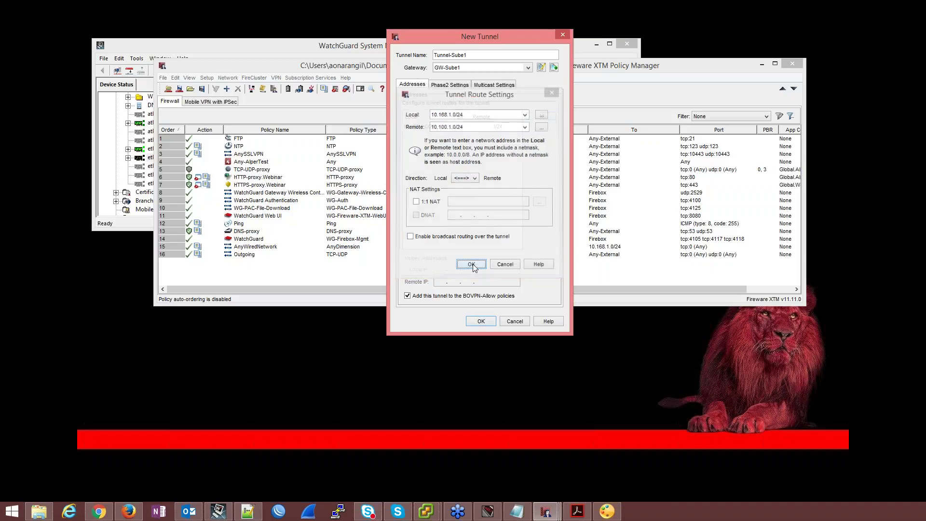
Save Tunnel-Sube1, then reopen it to verify its ESP-AES-SHA1 Phase 2 proposal.
{"action": "left_click", "coordinate": [479, 322]}
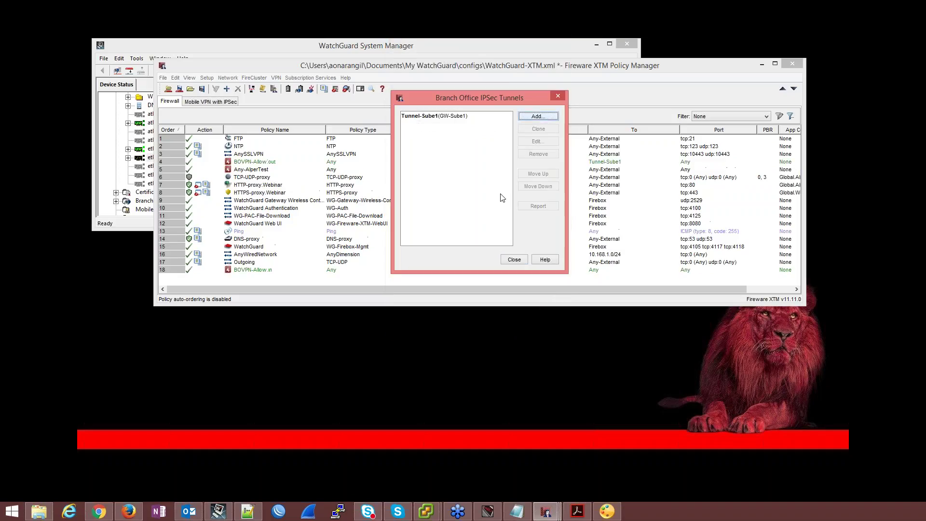
{"action": "double_click", "coordinate": [436, 116]}
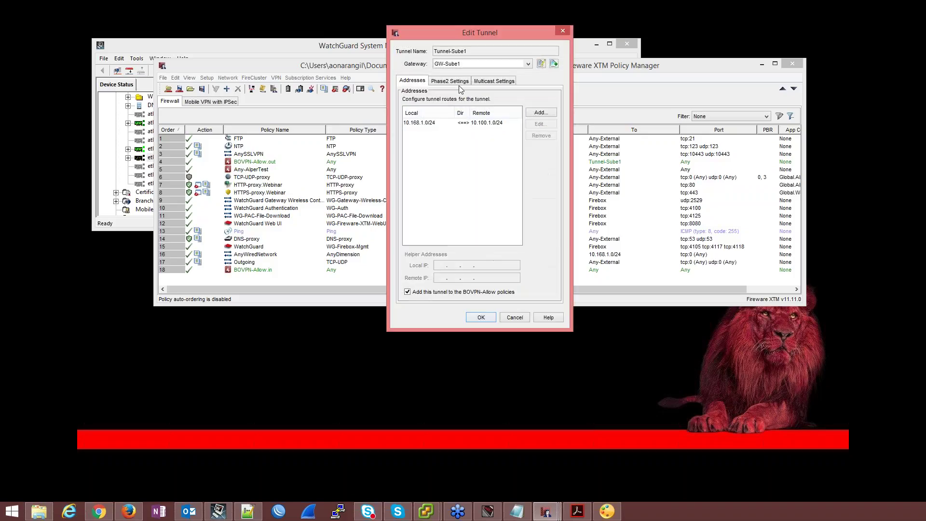
{"action": "left_click", "coordinate": [450, 81]}
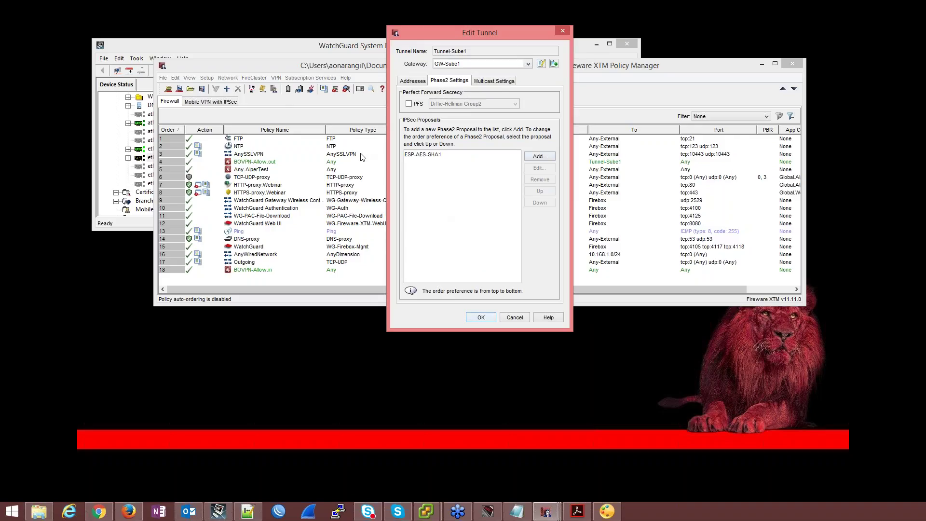
{"action": "left_click", "coordinate": [494, 318]}
Upload the WatchGuard-XTM configuration with the admin passphrase, overwrite the local file, then close Policy Manager.
{"action": "left_click", "coordinate": [512, 259]}
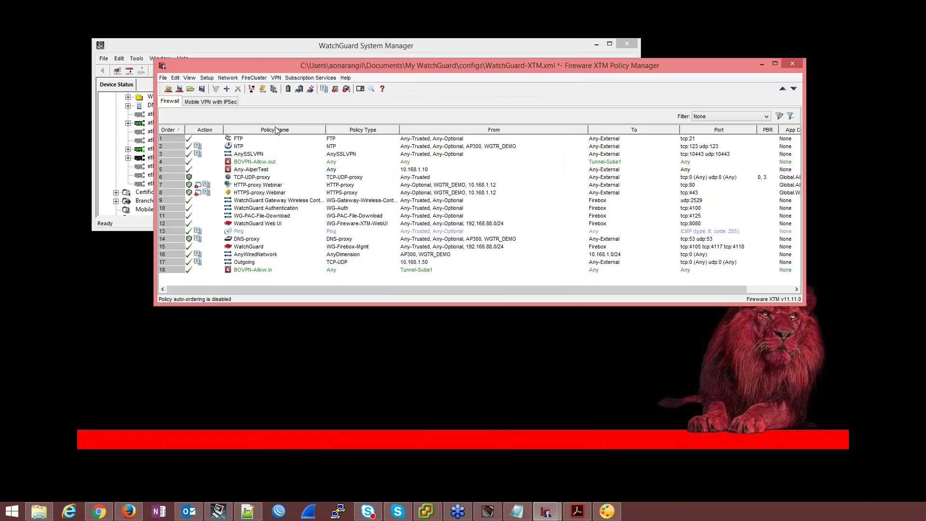
{"action": "left_click", "coordinate": [179, 88]}
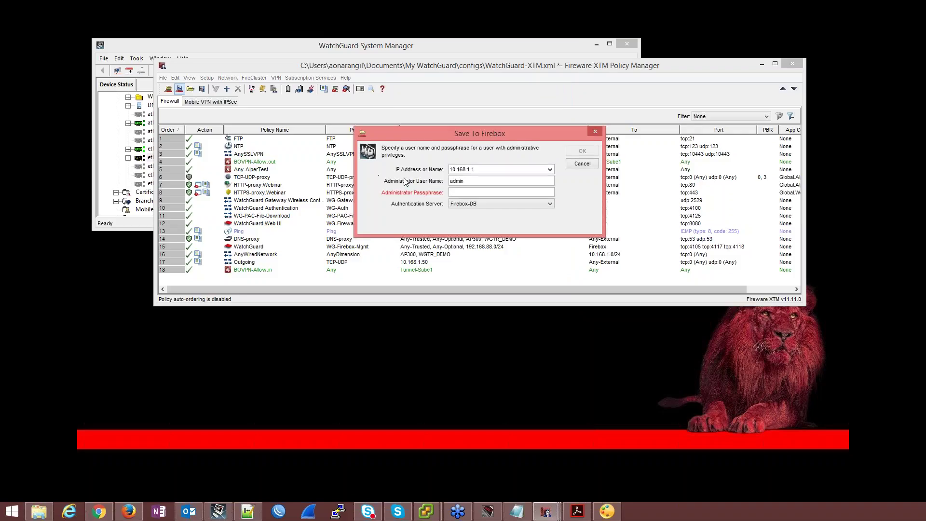
{"action": "type", "text": "•••••••••"}
{"action": "key", "text": "Return"}
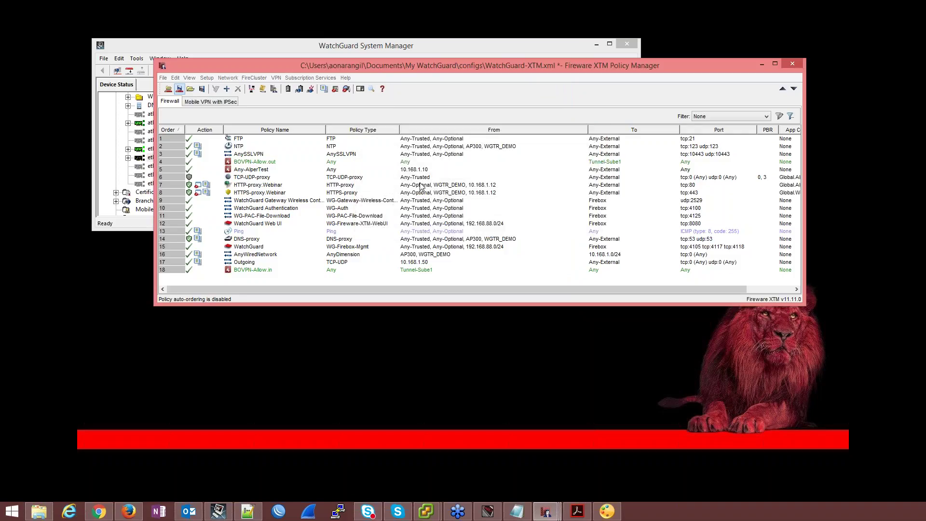
{"action": "key", "text": "Return"}
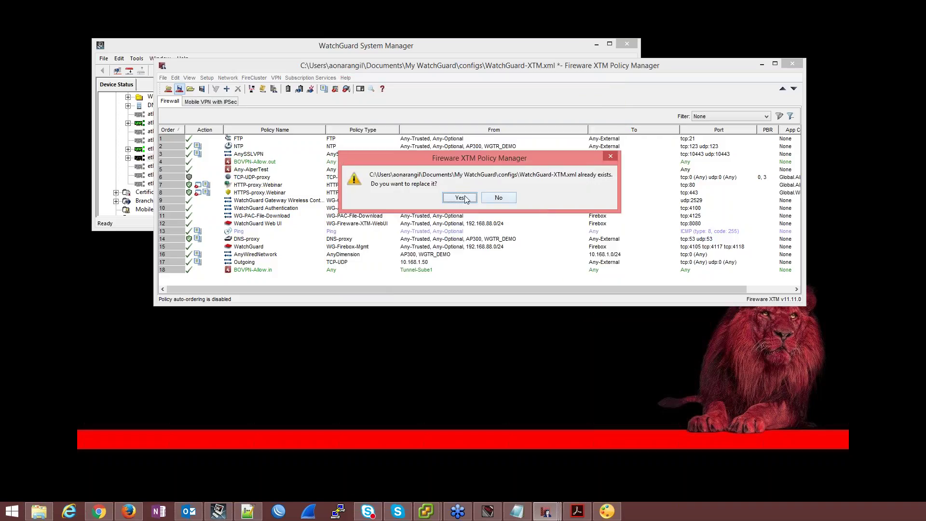
{"action": "left_click", "coordinate": [466, 199]}
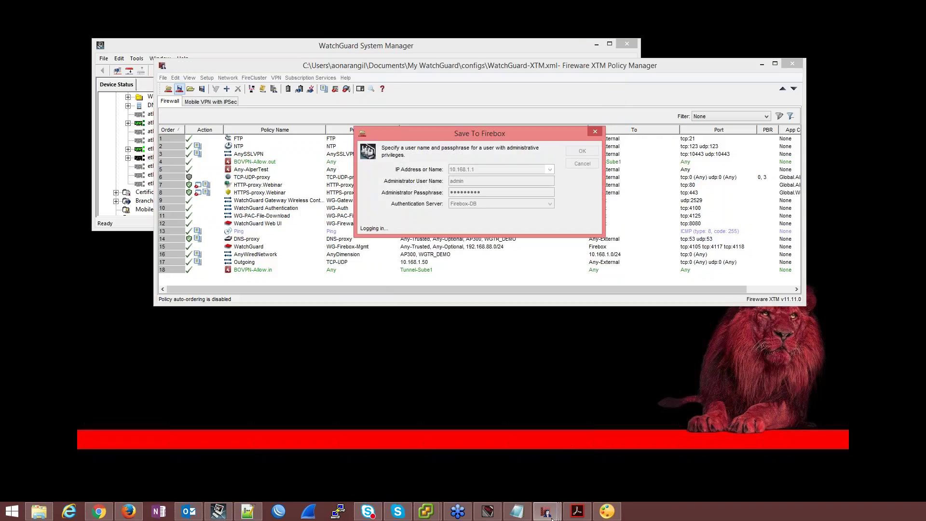
{"action": "mouse_move", "coordinate": [548, 511]}
{"action": "key", "text": "Return"}
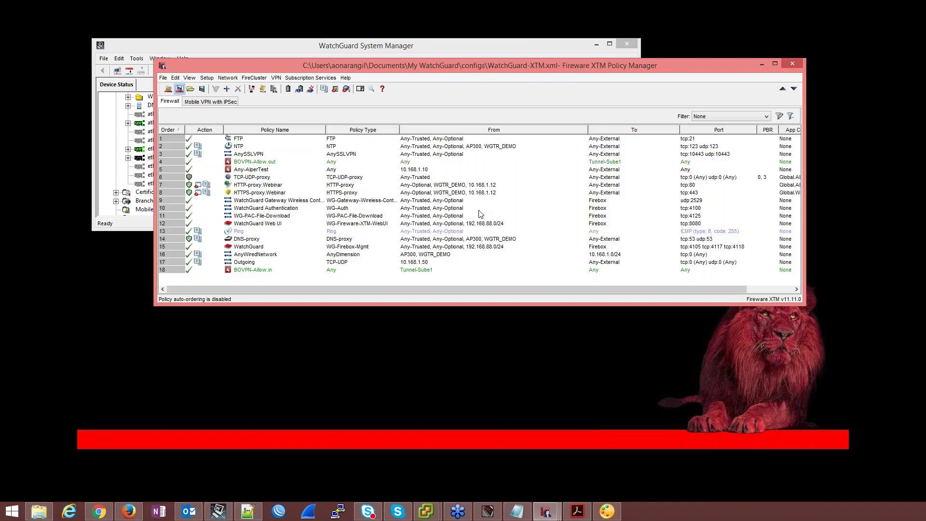
{"action": "right_click", "coordinate": [540, 510]}
{"action": "left_click", "coordinate": [544, 486]}
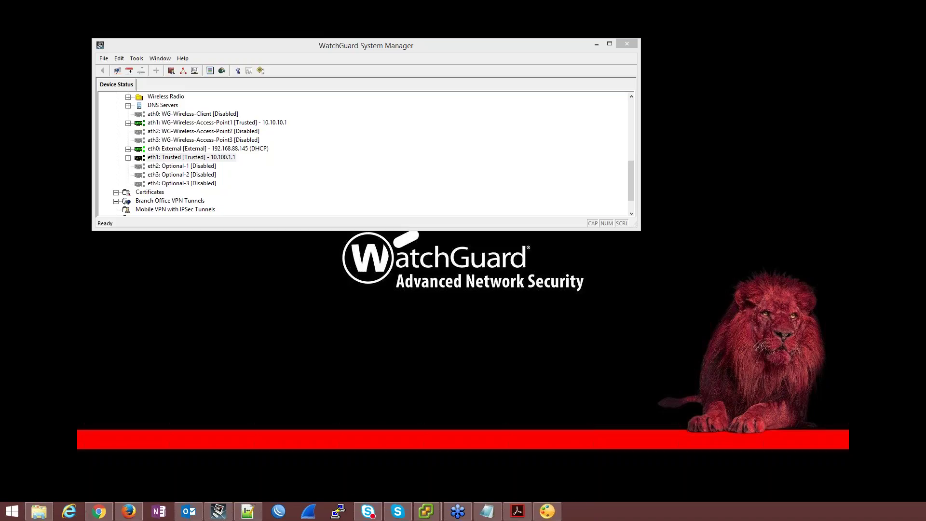
Launch Firebox System Manager for WatchGuard-XTM and WatchGuard-T30ext, placing the T30ext window on the right.
{"action": "left_click", "coordinate": [191, 157]}
{"action": "scroll", "coordinate": [186, 141], "scroll_direction": "up", "scroll_amount": 7}
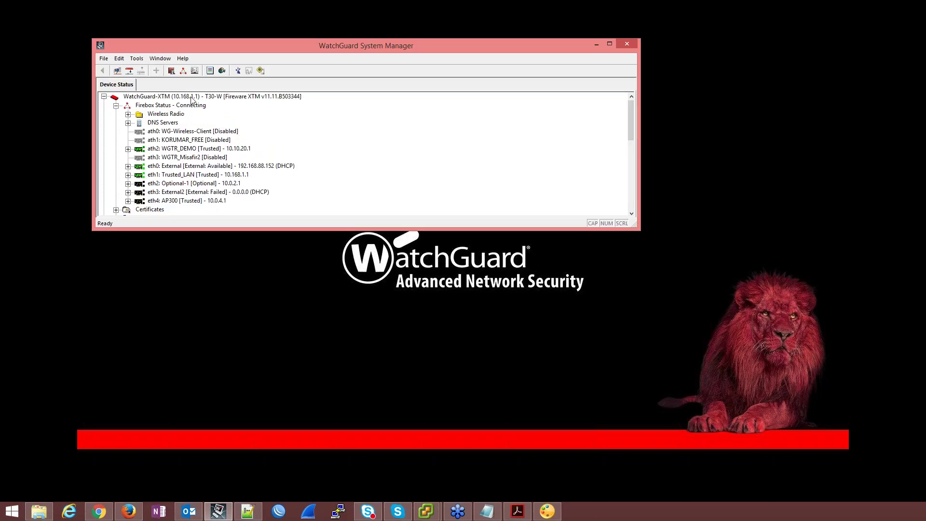
{"action": "right_click", "coordinate": [194, 99]}
{"action": "left_click", "coordinate": [212, 114]}
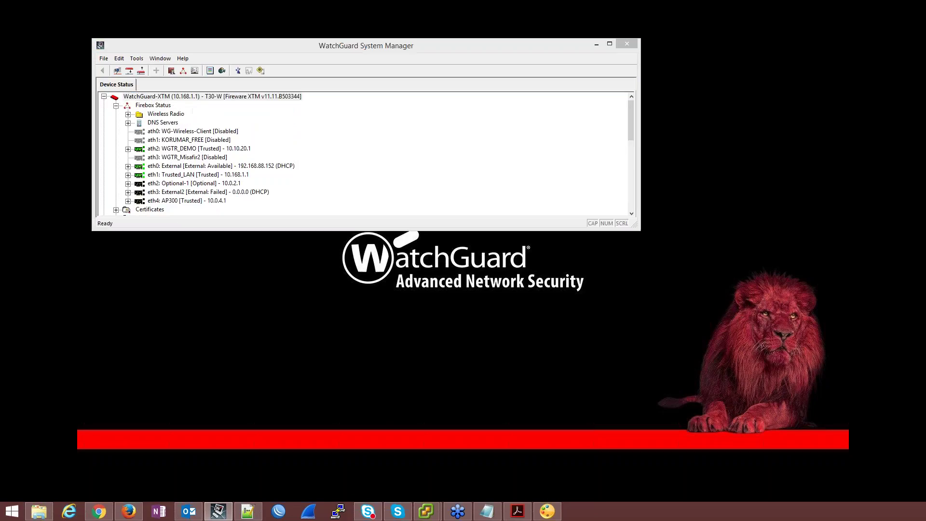
{"action": "left_click", "coordinate": [104, 96]}
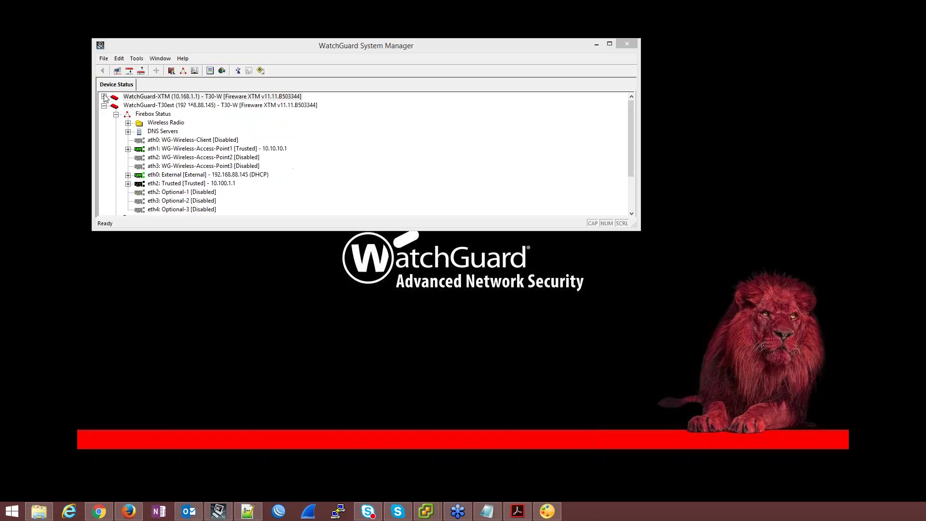
{"action": "right_click", "coordinate": [188, 105]}
{"action": "left_click", "coordinate": [196, 123]}
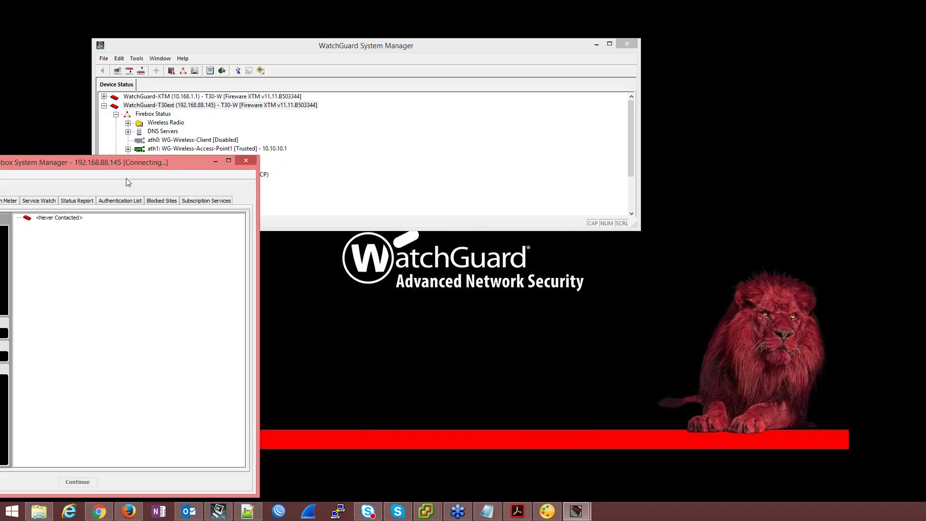
{"action": "left_click_drag", "start_coordinate": [392, 144], "coordinate": [594, 50]}
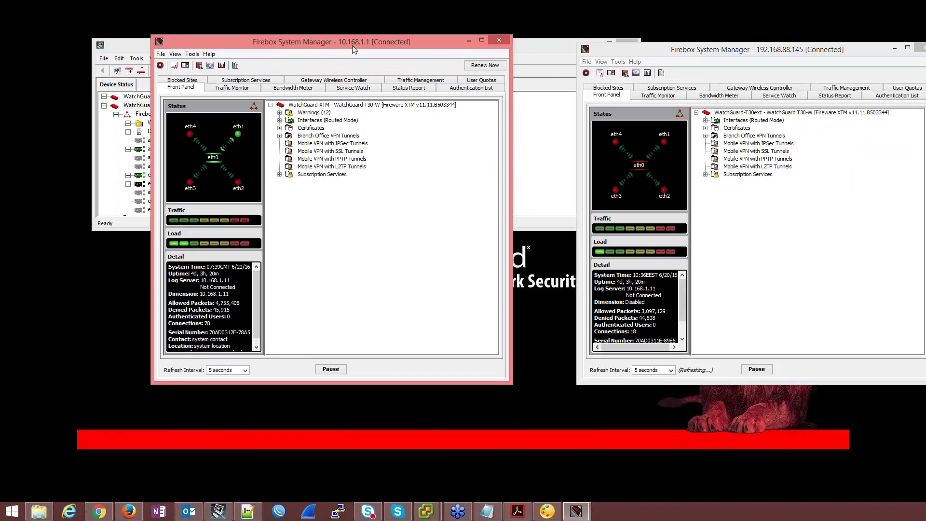
Expand the GW-Sube1 and GW-Merkez tunnel details in both monitors, then view the XTM traffic log.
{"action": "left_click", "coordinate": [279, 136]}
{"action": "left_click", "coordinate": [289, 143]}
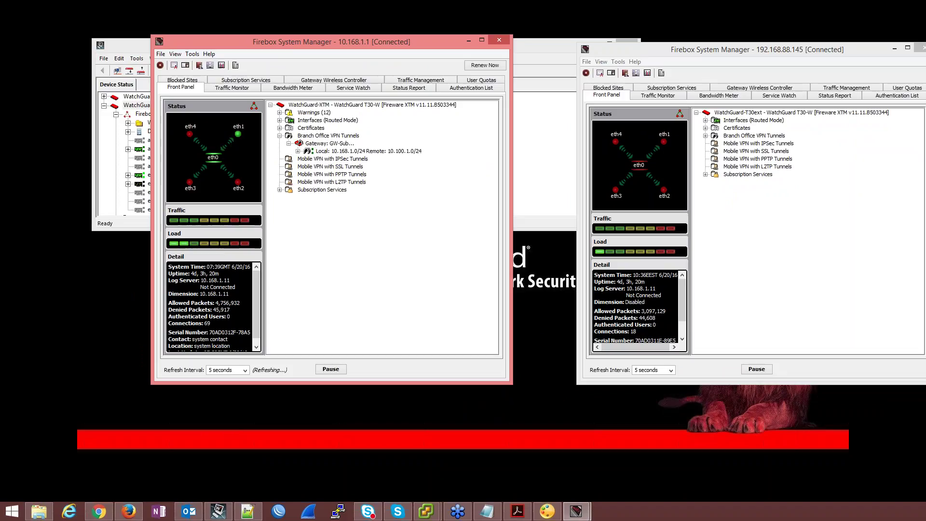
{"action": "left_click", "coordinate": [298, 151]}
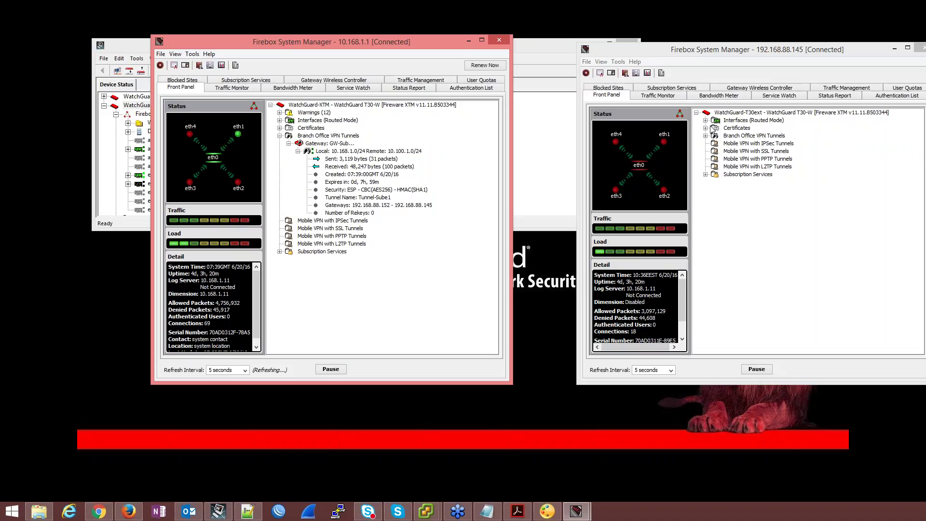
{"action": "left_click", "coordinate": [705, 136]}
{"action": "left_click", "coordinate": [714, 143]}
{"action": "left_click", "coordinate": [723, 151]}
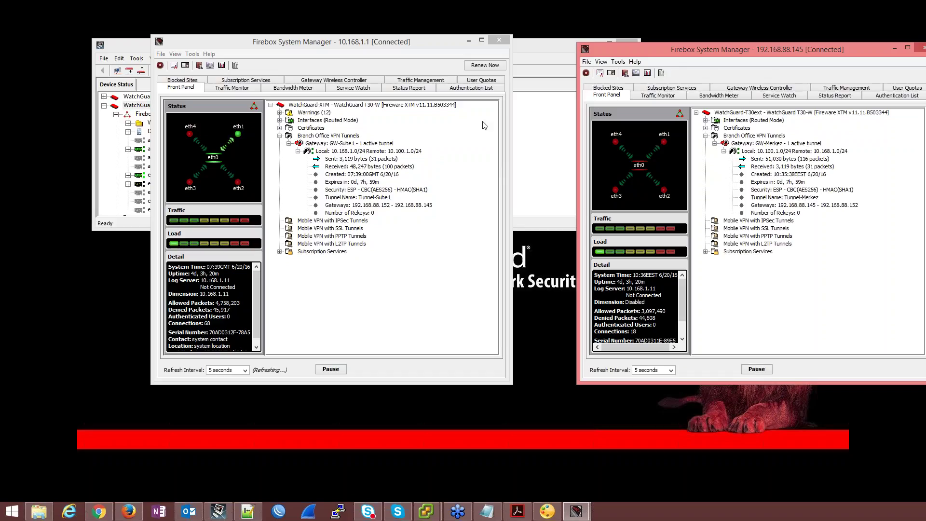
{"action": "left_click", "coordinate": [227, 89]}
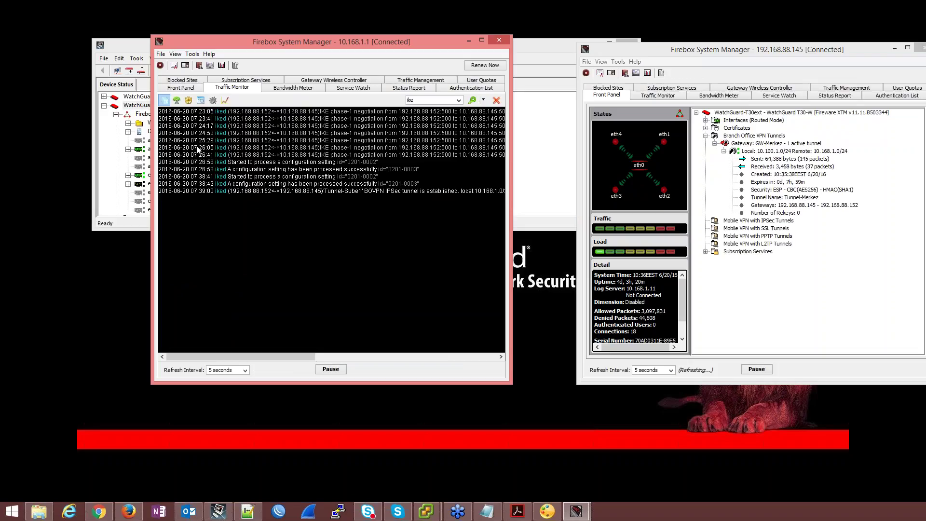
Filter the 10.168.1.1 traffic log to ike debug messages and clear the traffic monitor.
{"action": "left_click", "coordinate": [213, 100]}
{"action": "double_click", "coordinate": [410, 100]}
{"action": "type", "text": "ik"}
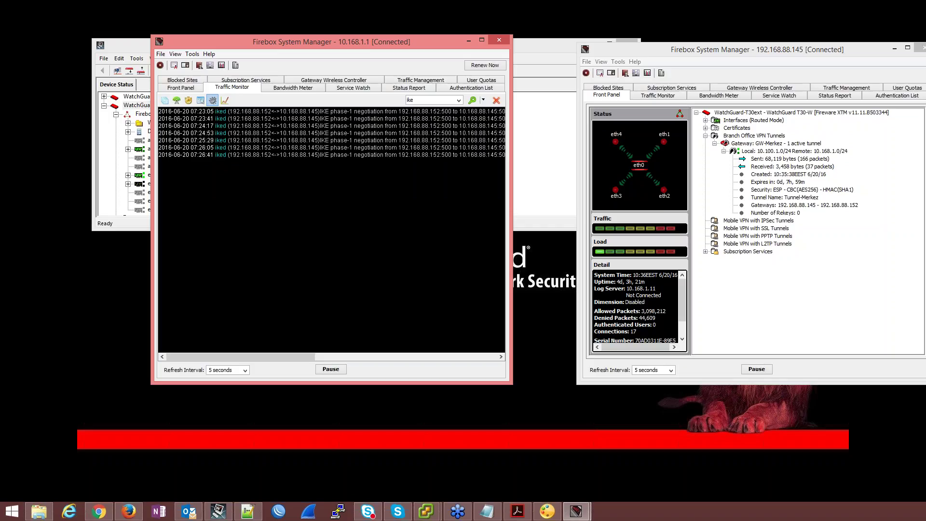
{"action": "left_click_drag", "start_coordinate": [511, 200], "coordinate": [632, 208]}
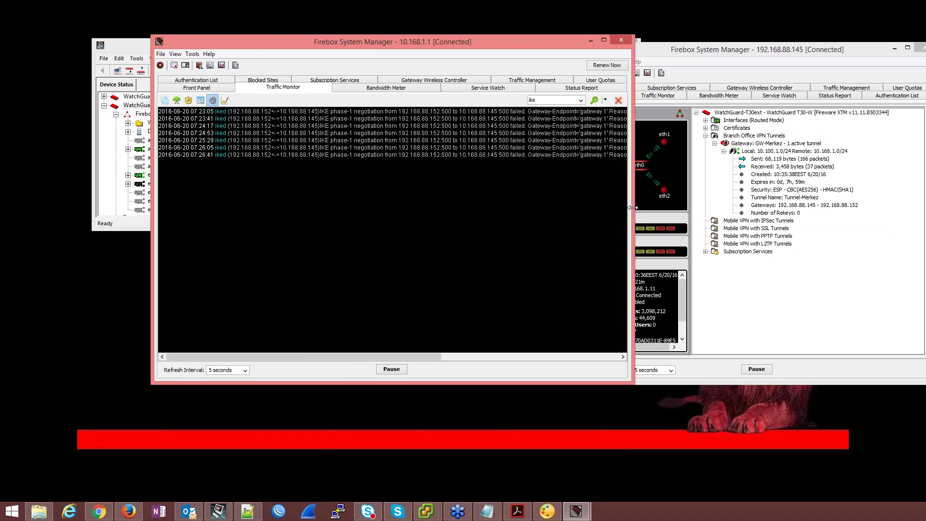
{"action": "right_click", "coordinate": [309, 203]}
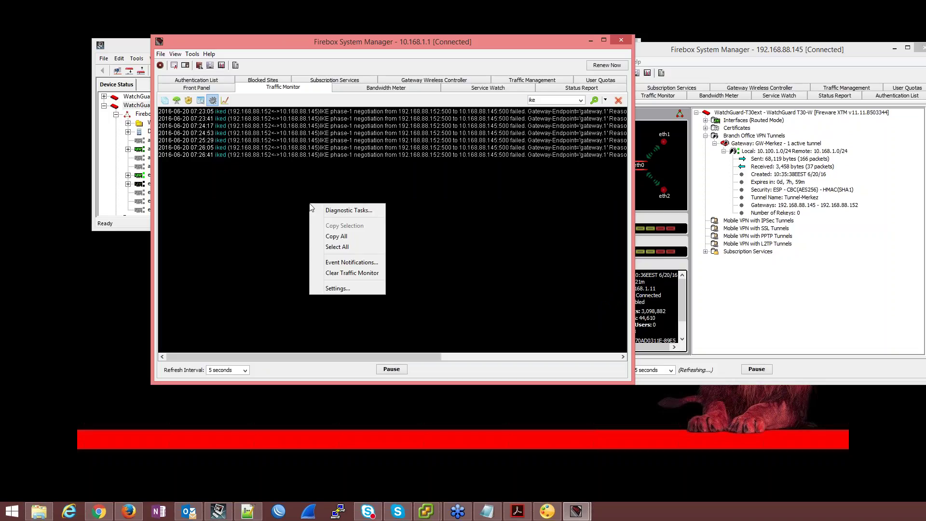
{"action": "left_click", "coordinate": [340, 272]}
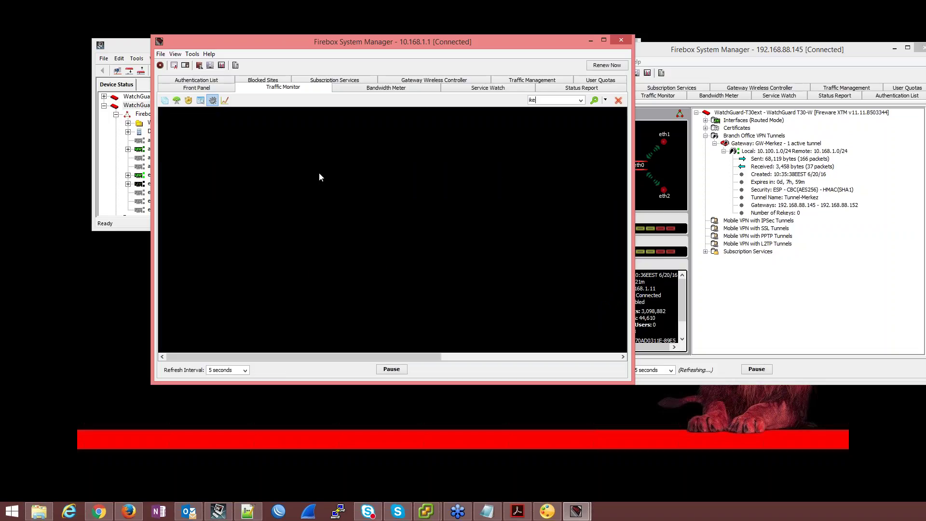
Rekey all branch office VPN tunnels on 192.168.88.145, authorising with the passphrase.
{"action": "right_click", "coordinate": [766, 137]}
{"action": "left_click", "coordinate": [750, 139]}
{"action": "right_click", "coordinate": [751, 140]}
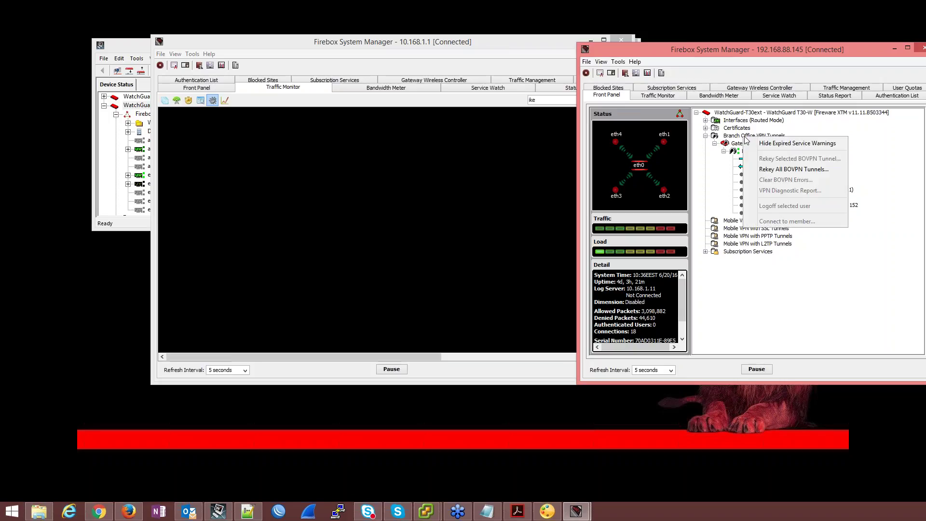
{"action": "left_click", "coordinate": [777, 167]}
{"action": "type", "text": "******"}
{"action": "key", "text": "Return"}
{"action": "left_click", "coordinate": [757, 229]}
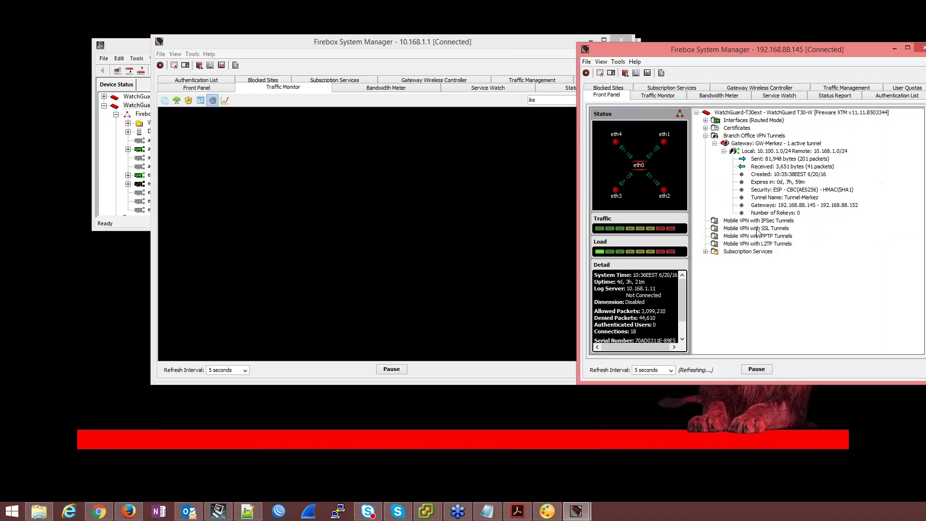
Show 192.168.88.145's ike log and pick out the GW-Merkez phase-1 failures at 10:32:16 and 10:32:31.
{"action": "left_click_drag", "start_coordinate": [582, 171], "coordinate": [654, 172]}
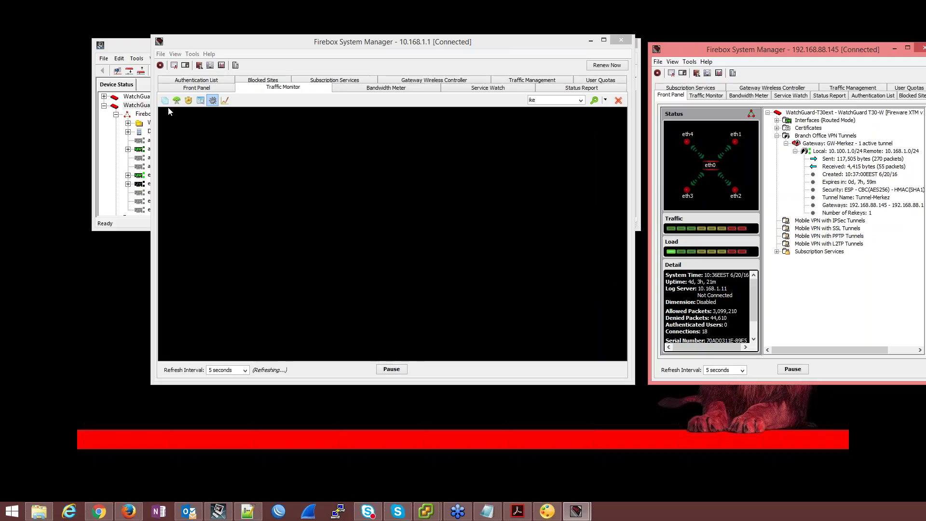
{"action": "left_click", "coordinate": [718, 96]}
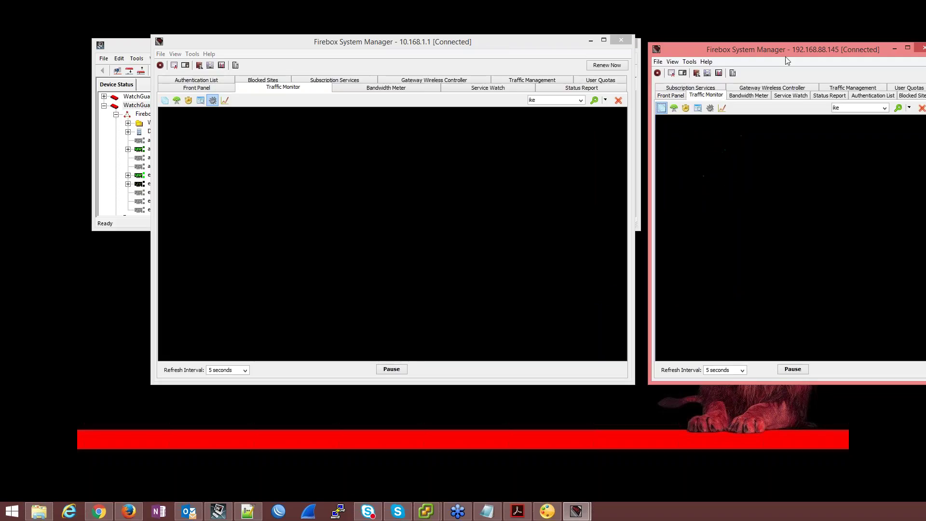
{"action": "left_click", "coordinate": [710, 107]}
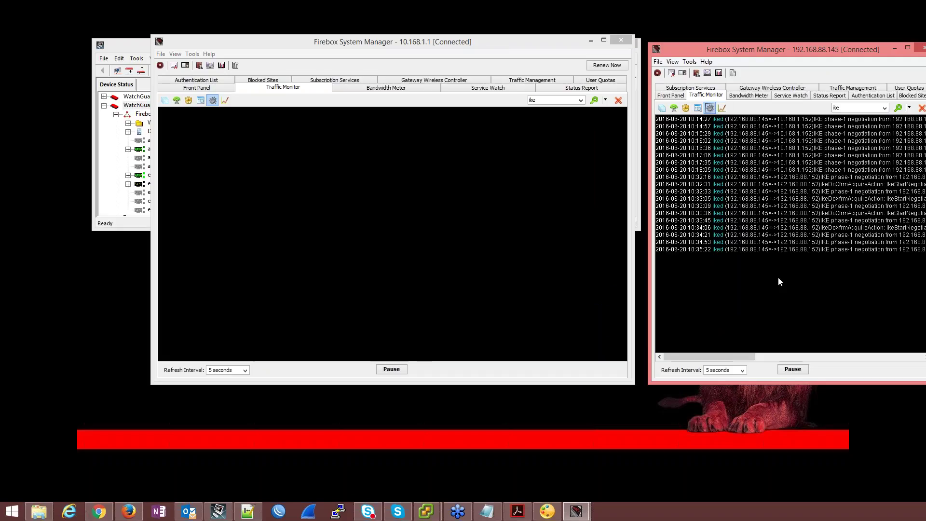
{"action": "left_click_drag", "start_coordinate": [646, 173], "coordinate": [68, 190]}
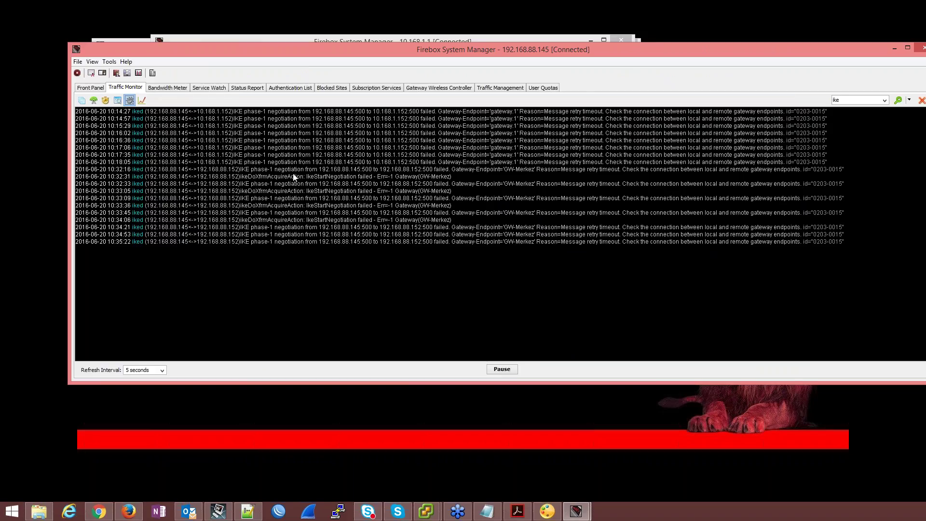
{"action": "left_click", "coordinate": [253, 170]}
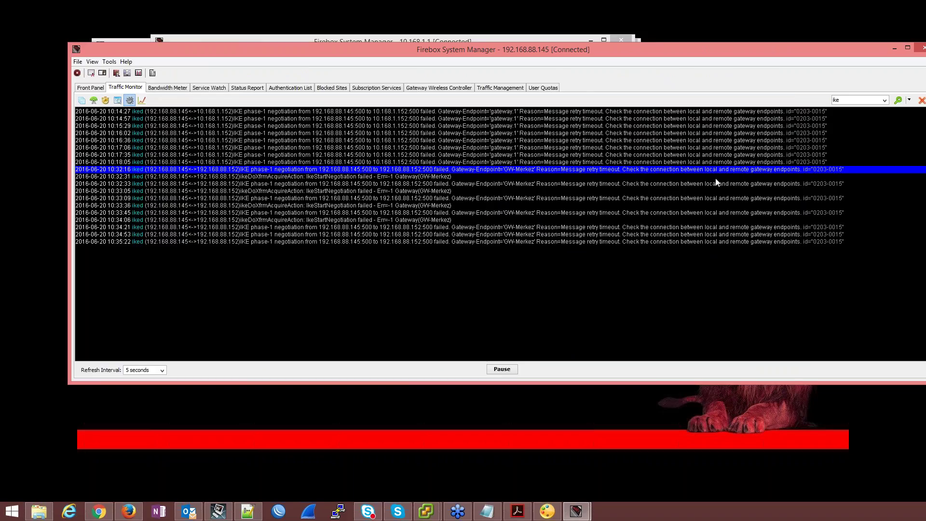
{"action": "left_click", "coordinate": [253, 178]}
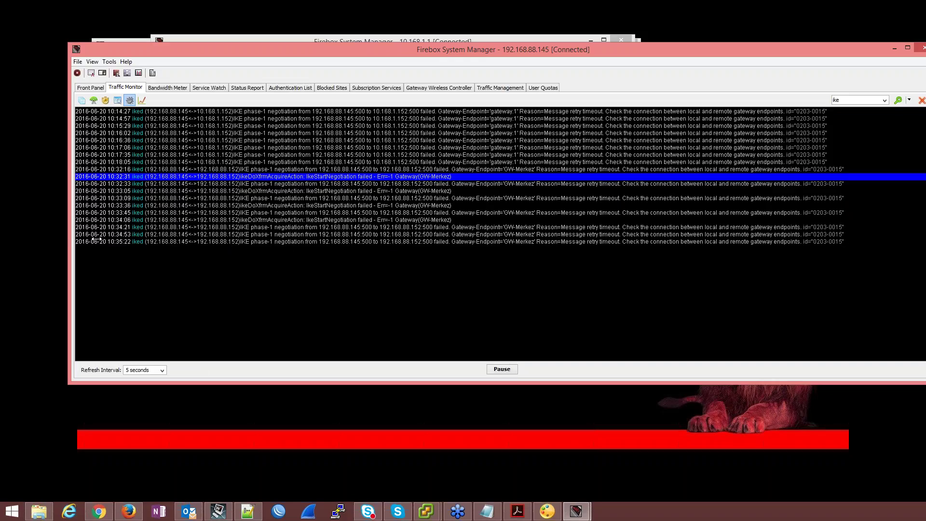
{"action": "left_click_drag", "start_coordinate": [69, 242], "coordinate": [554, 243]}
Replace the ike filter on the 10.168.1.1 traffic log with a vpn filter.
{"action": "left_click", "coordinate": [196, 88]}
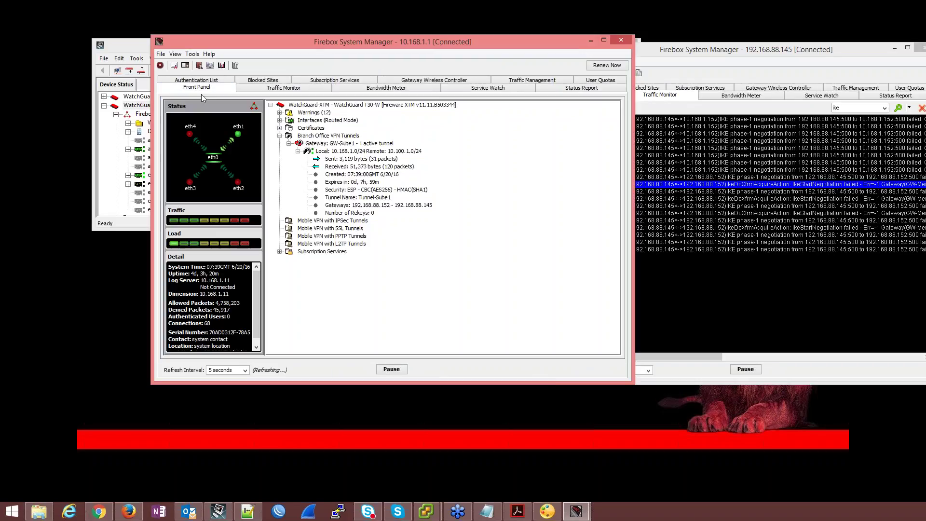
{"action": "left_click", "coordinate": [287, 90]}
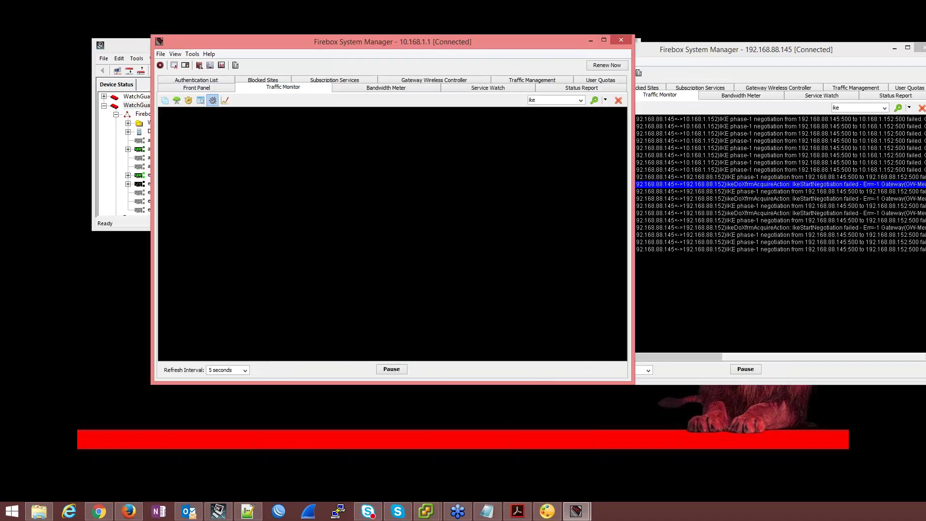
{"action": "left_click", "coordinate": [618, 100]}
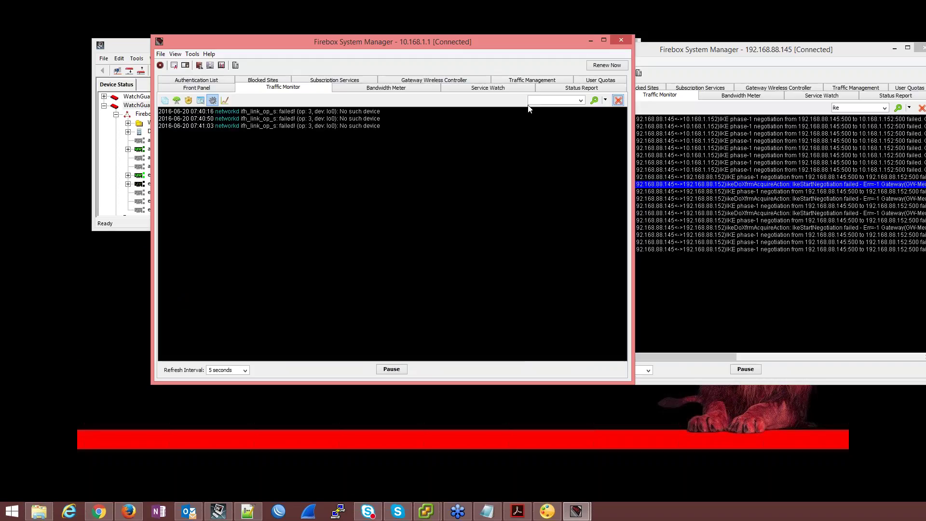
{"action": "left_click", "coordinate": [164, 100]}
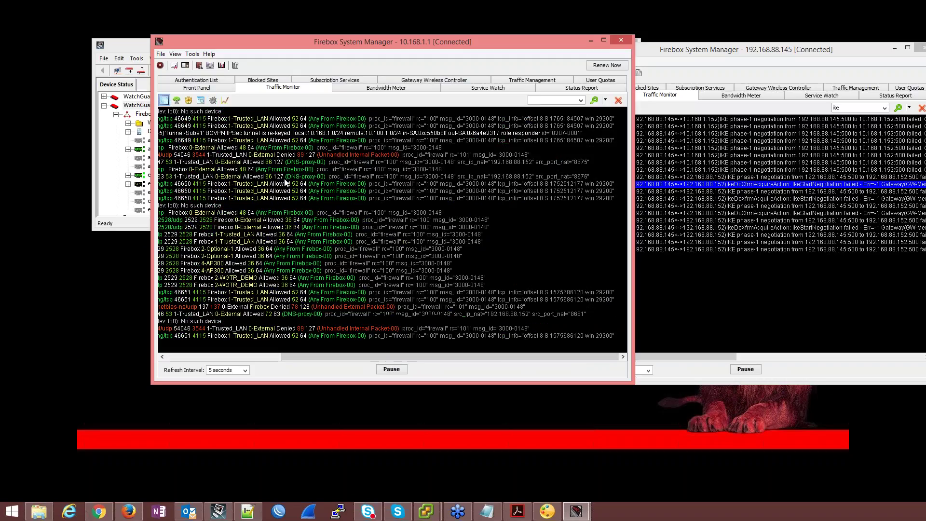
{"action": "left_click", "coordinate": [557, 101]}
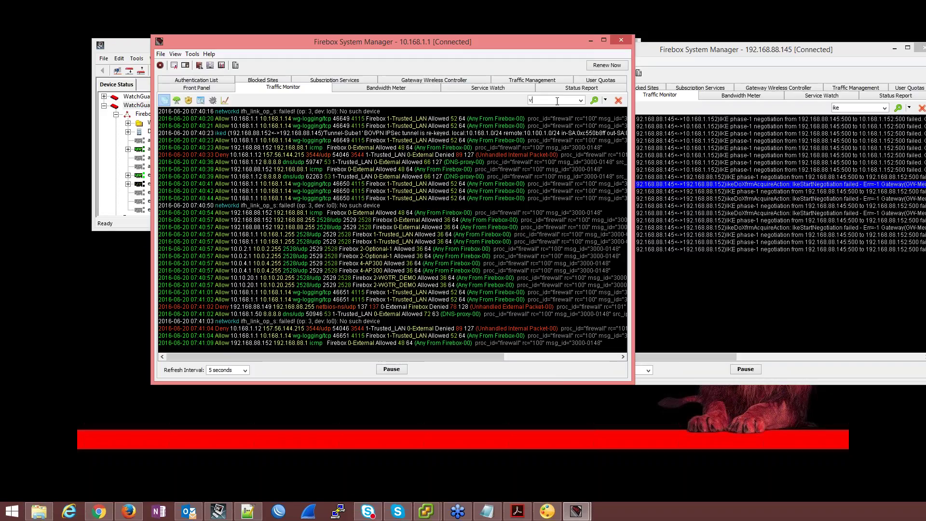
{"action": "key", "text": "Return"}
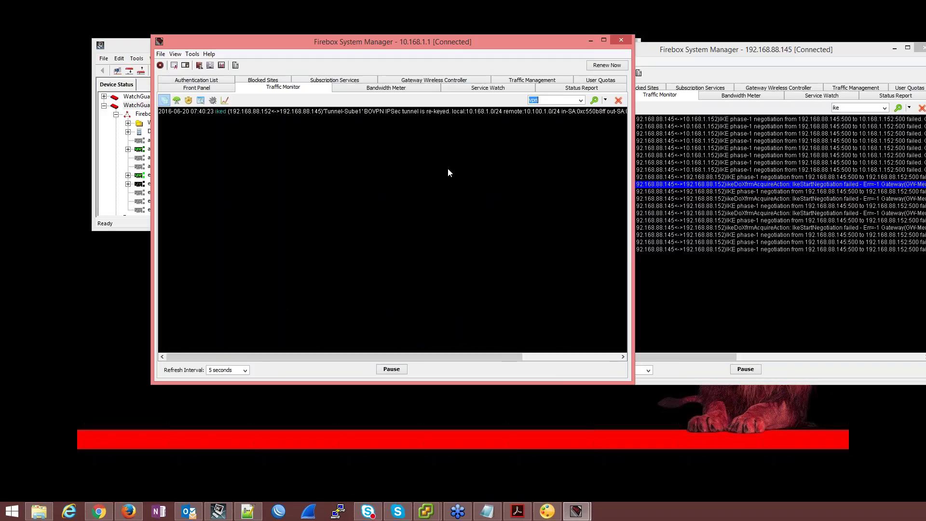
Pause the log on the Tunnel-Sube1 re-keyed line, then return to the front panel.
{"action": "left_click", "coordinate": [259, 113]}
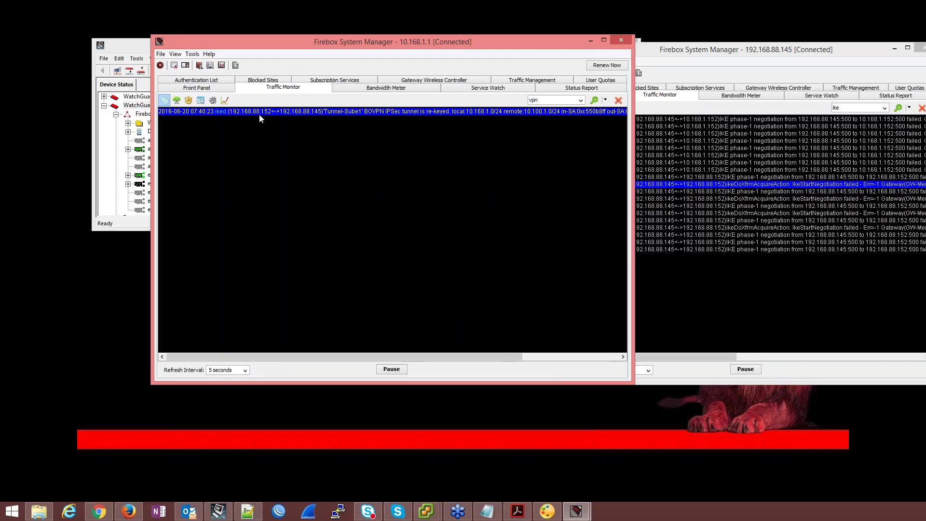
{"action": "left_click", "coordinate": [391, 368]}
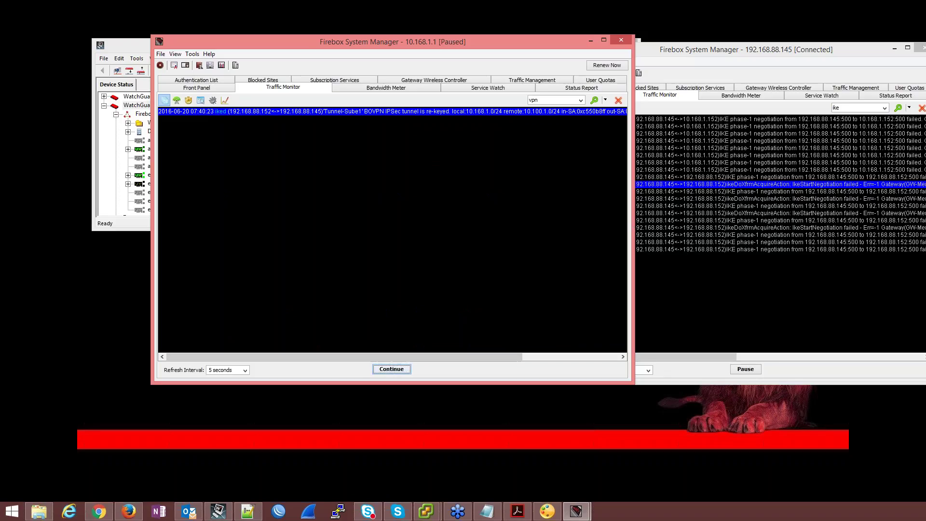
{"action": "left_click_drag", "start_coordinate": [633, 228], "coordinate": [921, 227]}
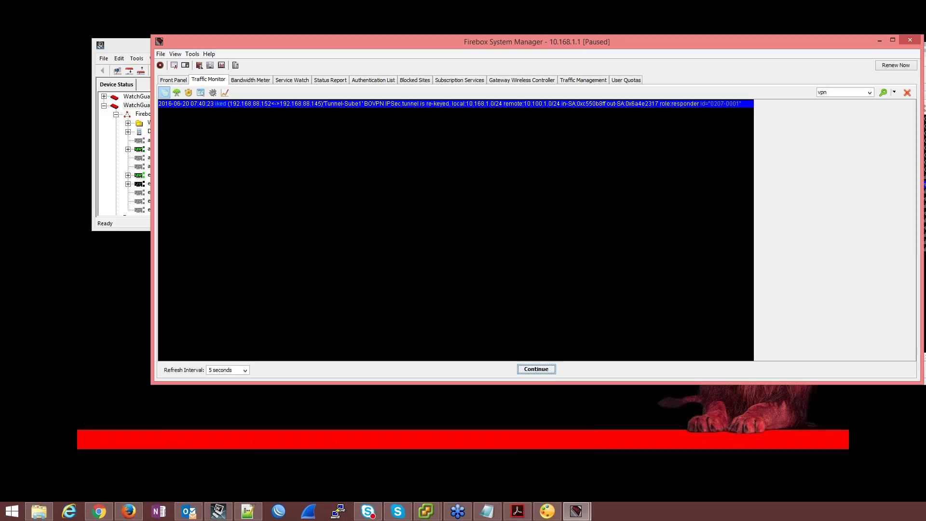
{"action": "left_click", "coordinate": [172, 80]}
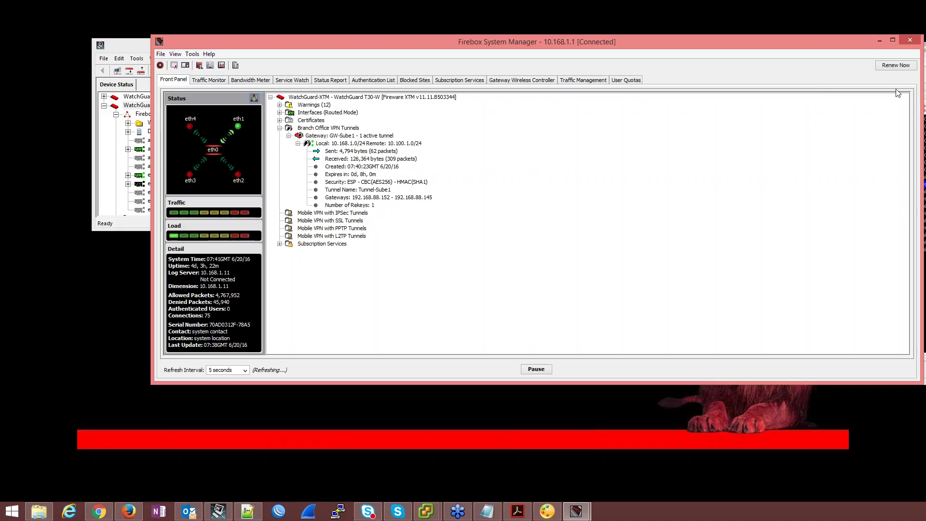
Narrow the 10.168.1.1 monitor to reveal the other Firebox's log, then bring Firefox forward.
{"action": "left_click_drag", "start_coordinate": [921, 91], "coordinate": [625, 111]}
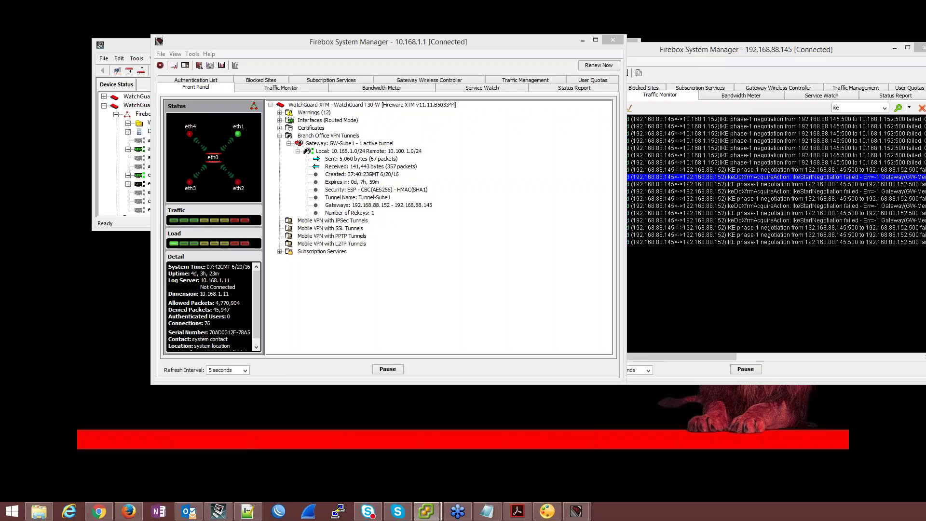
{"action": "left_click", "coordinate": [128, 511]}
Open Dimension at 10.168.1.11 and log in with the administrator credentials.
{"action": "left_click_drag", "start_coordinate": [491, 248], "coordinate": [534, 130]}
{"action": "left_click", "coordinate": [337, 152]}
{"action": "type", "text": "10.168.1.11"}
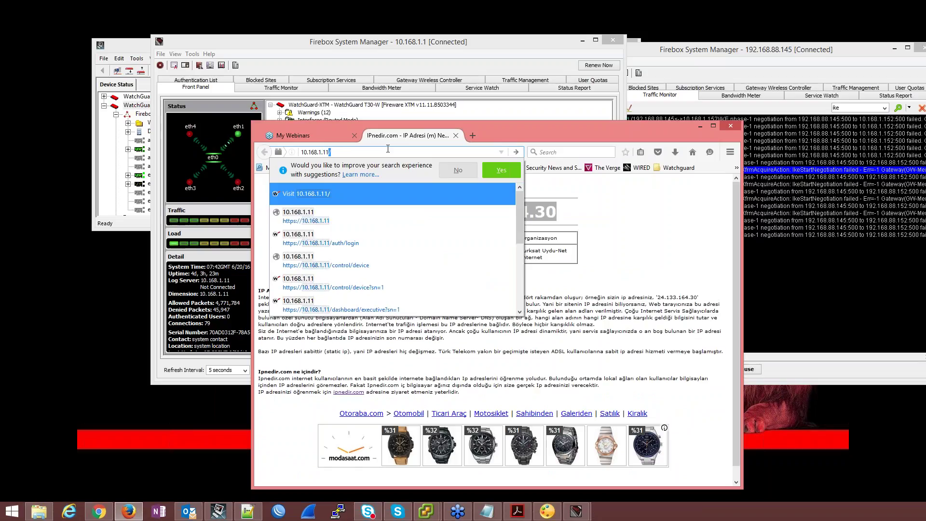
{"action": "key", "text": "Return"}
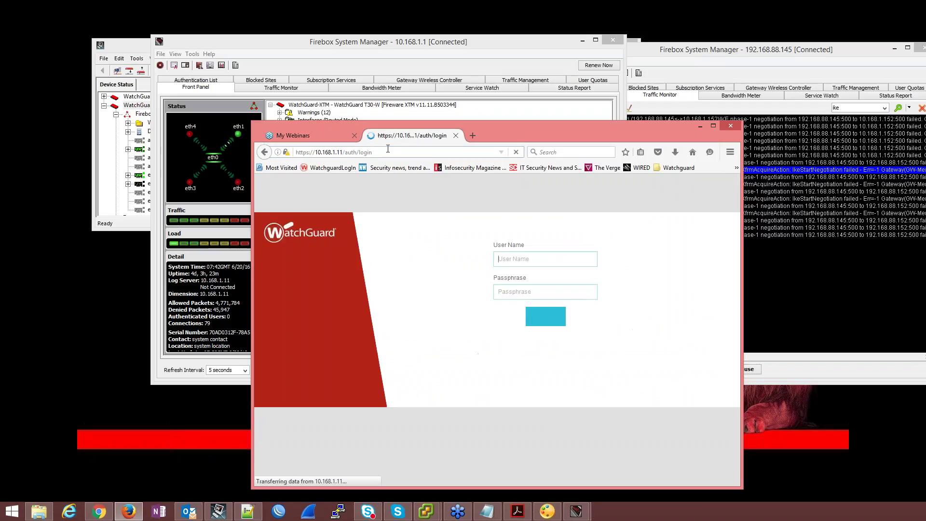
{"action": "left_click", "coordinate": [519, 259]}
{"action": "type", "text": "admin"}
{"action": "key", "text": "Tab"}
{"action": "type", "text": "a"}
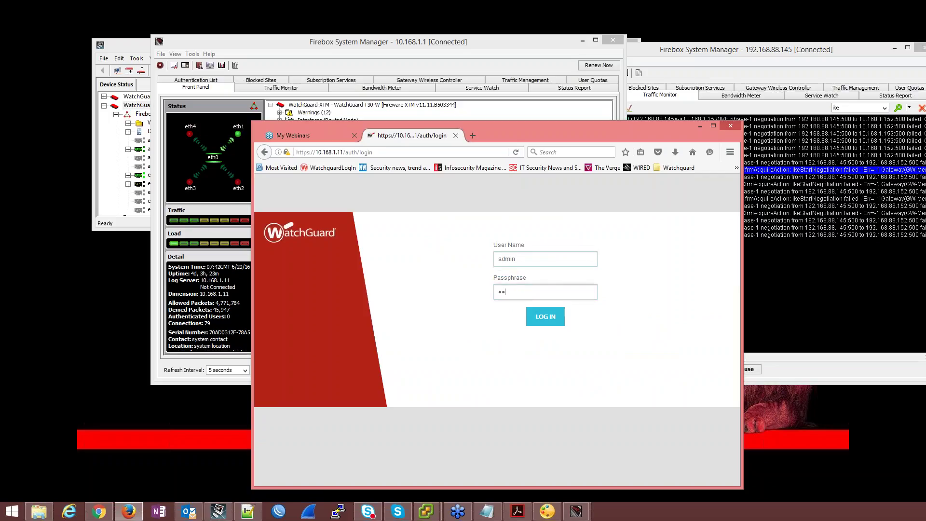
{"action": "key", "text": "Return"}
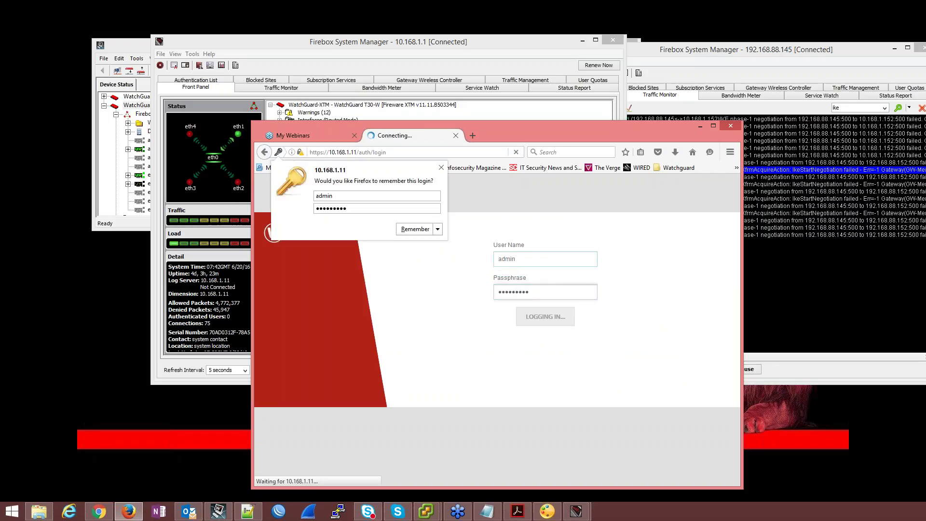
{"action": "left_click", "coordinate": [441, 168]}
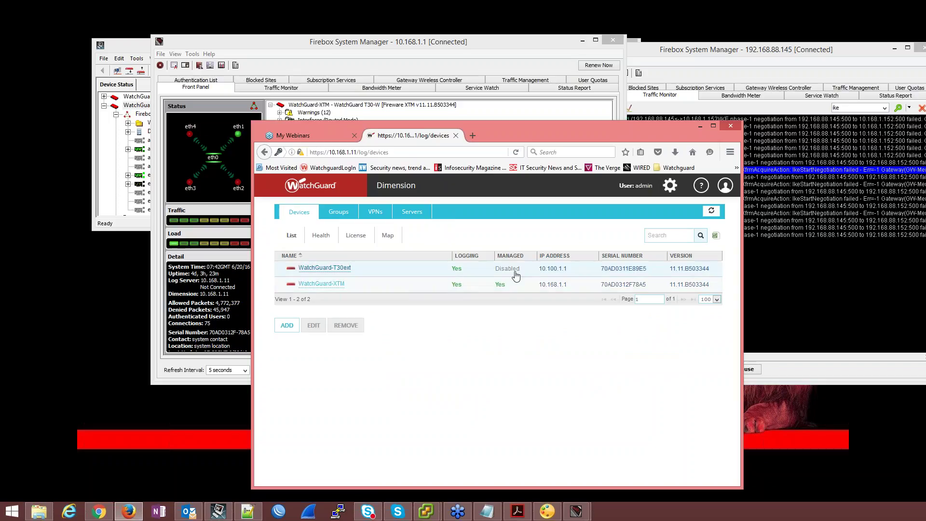
Download WatchGuard-T30ext's .wgd config file from its Edit Managed Device dialog.
{"action": "left_click", "coordinate": [422, 271]}
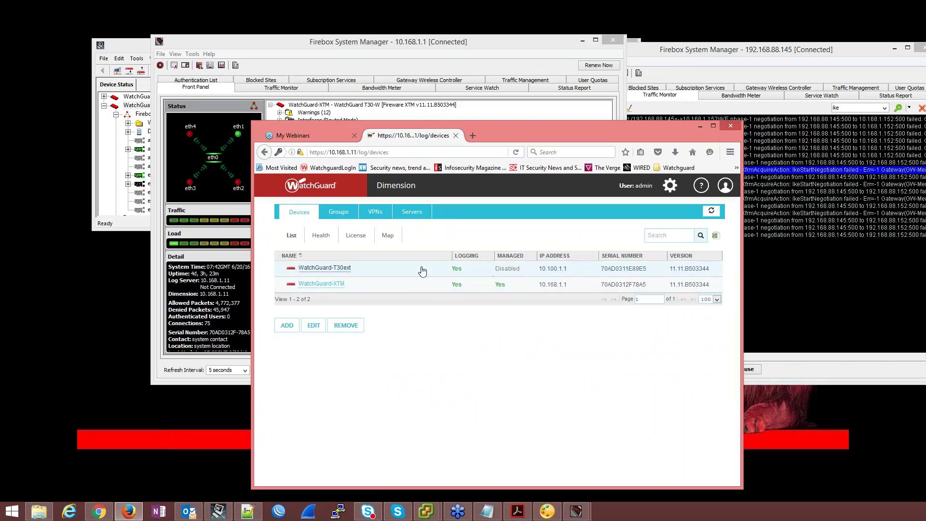
{"action": "left_click", "coordinate": [384, 273]}
{"action": "left_click", "coordinate": [314, 325]}
{"action": "left_click", "coordinate": [480, 339]}
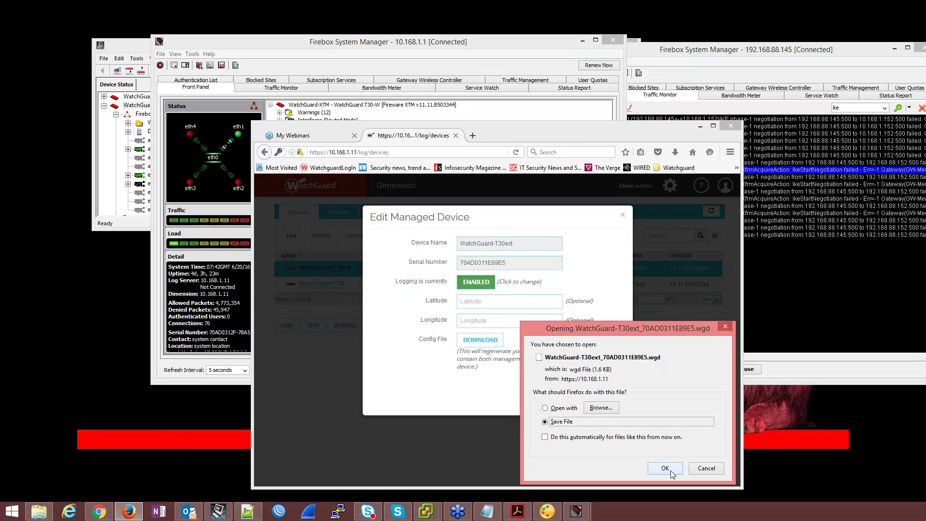
{"action": "left_click", "coordinate": [665, 468]}
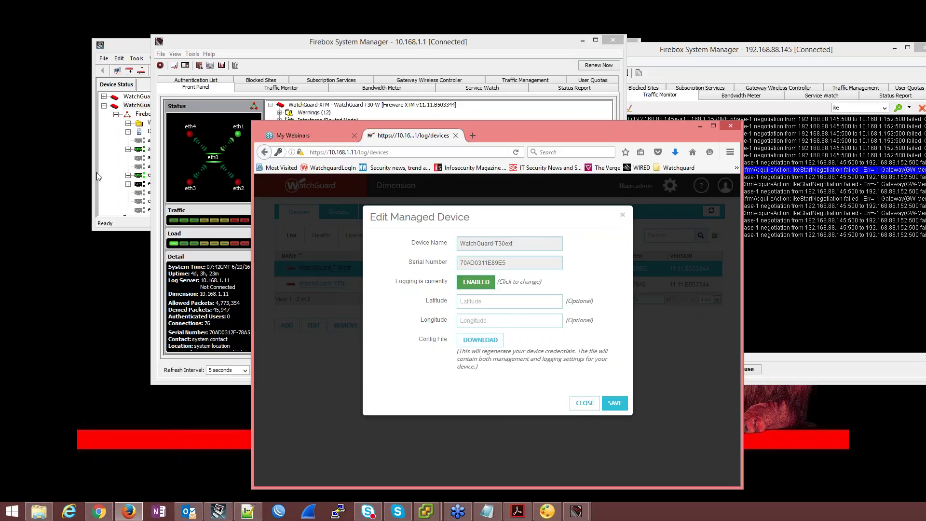
{"action": "left_click", "coordinate": [111, 183]}
Open the WatchGuard-T30ext configuration in Policy Manager from the Device Status tree.
{"action": "scroll", "coordinate": [179, 164], "scroll_direction": "down", "scroll_amount": 3}
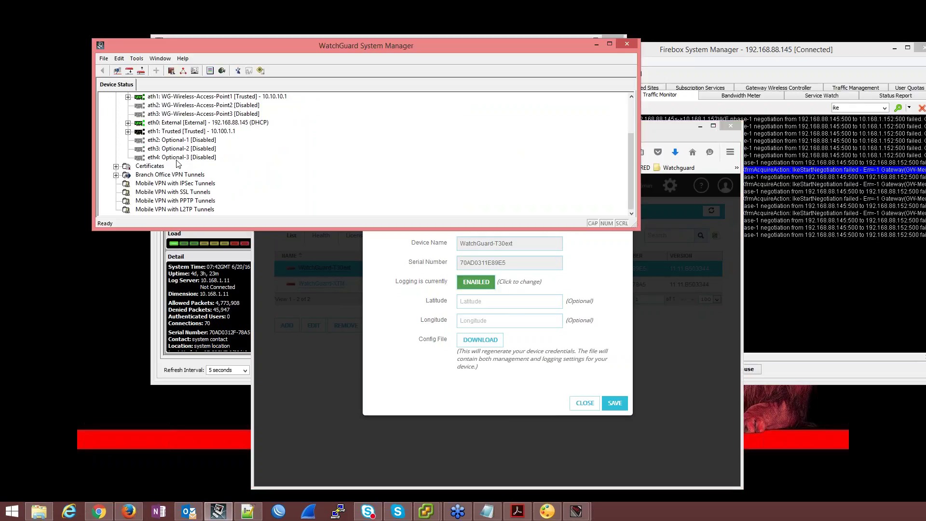
{"action": "scroll", "coordinate": [178, 164], "scroll_direction": "up", "scroll_amount": 2}
{"action": "right_click", "coordinate": [170, 105]}
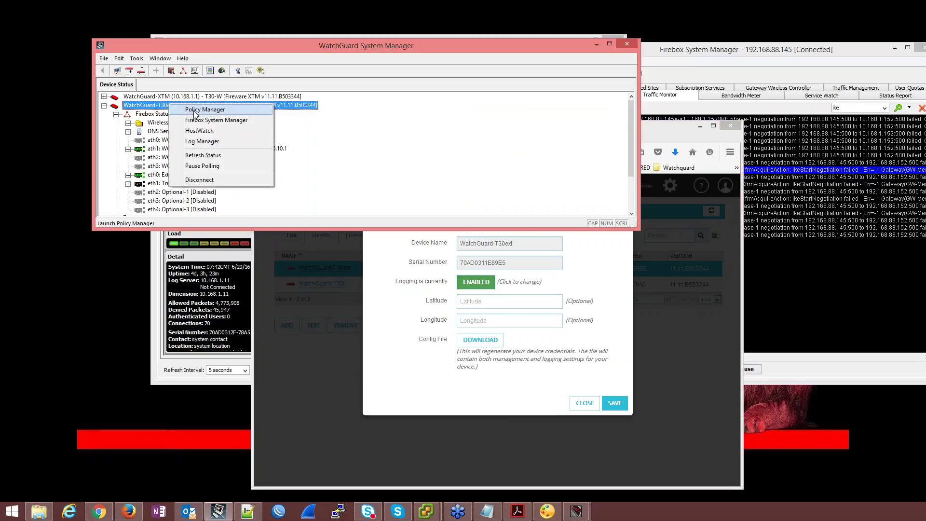
{"action": "left_click", "coordinate": [191, 110]}
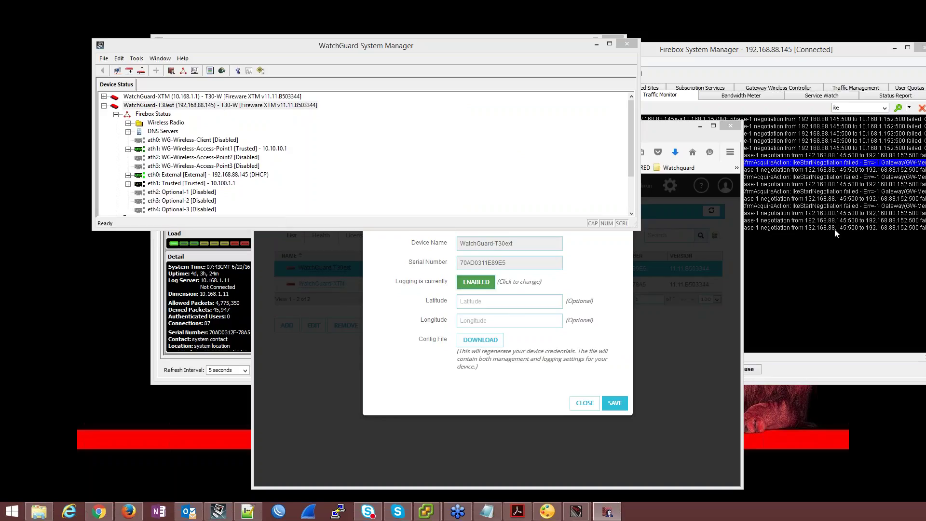
Clear the ike filter from the Firebox traffic log to show the latest entries.
{"action": "left_click", "coordinate": [828, 251]}
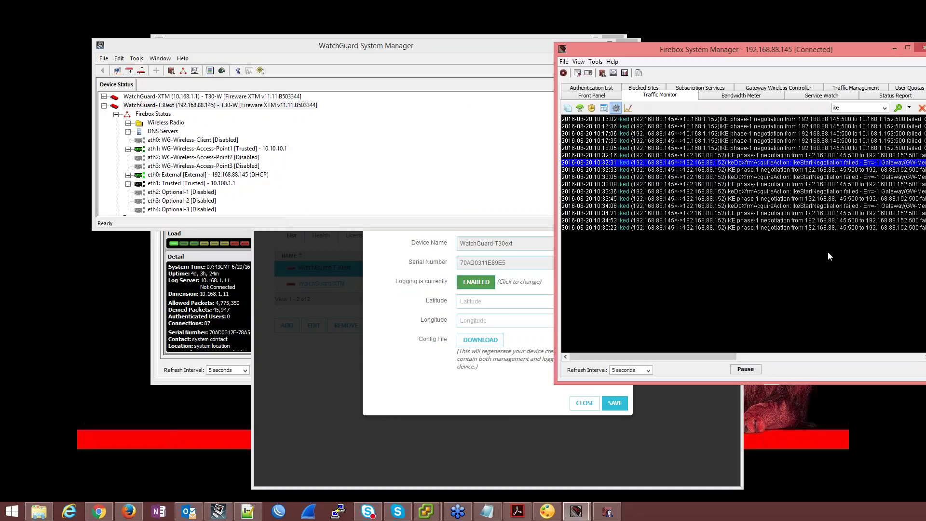
{"action": "left_click", "coordinate": [921, 108]}
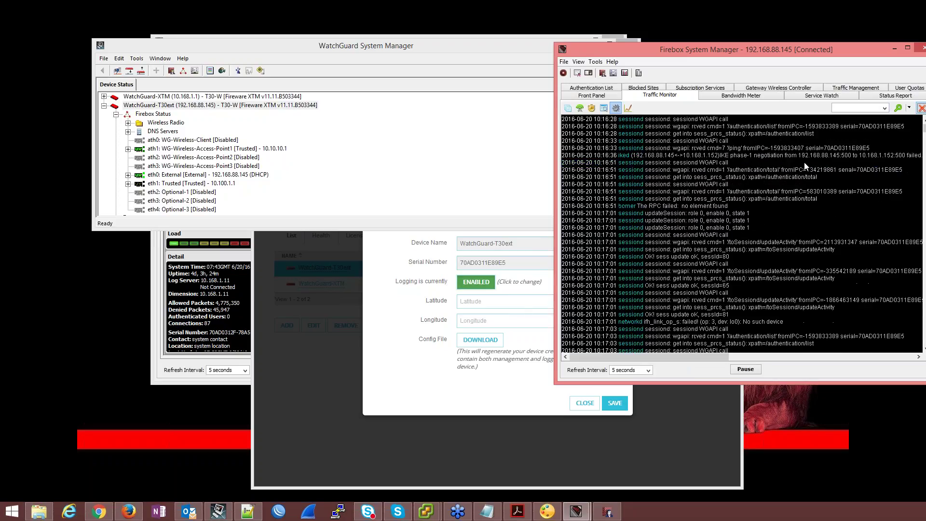
{"action": "left_click", "coordinate": [567, 108]}
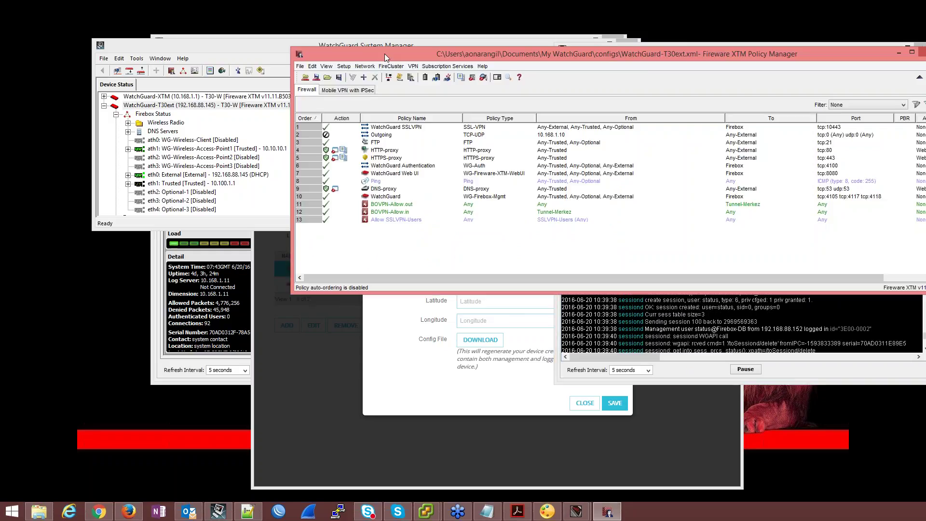
{"action": "left_click_drag", "start_coordinate": [383, 54], "coordinate": [328, 57]}
{"action": "left_click", "coordinate": [286, 69]}
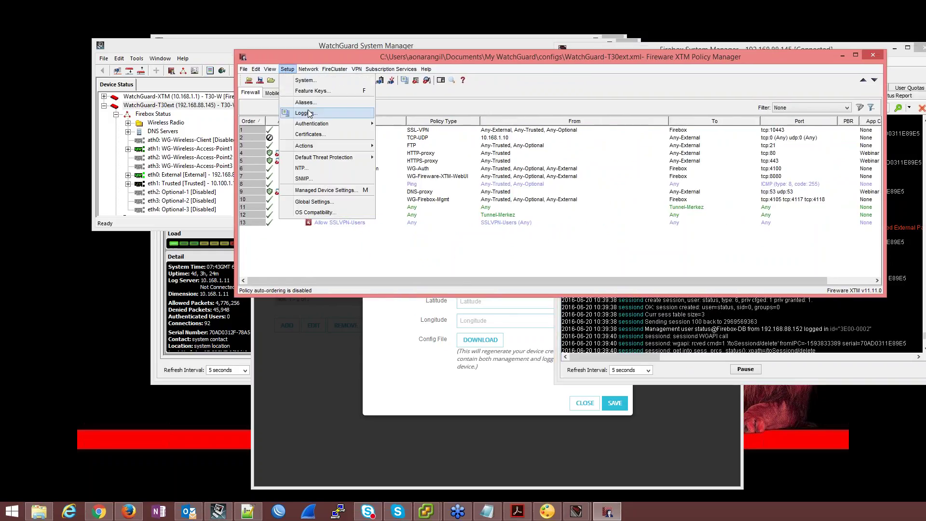
Enable Centralized Management in WatchGuard-T30ext's Managed Device Settings.
{"action": "left_click", "coordinate": [330, 113]}
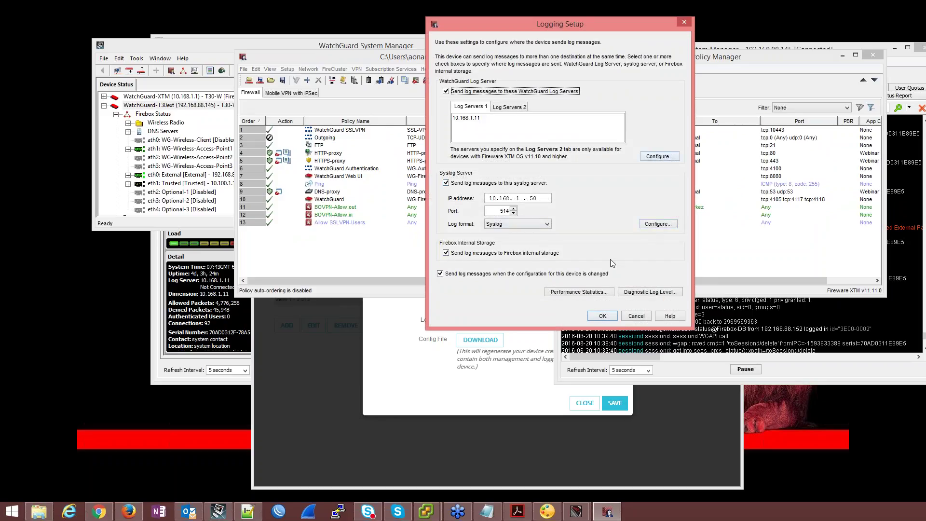
{"action": "left_click", "coordinate": [636, 316]}
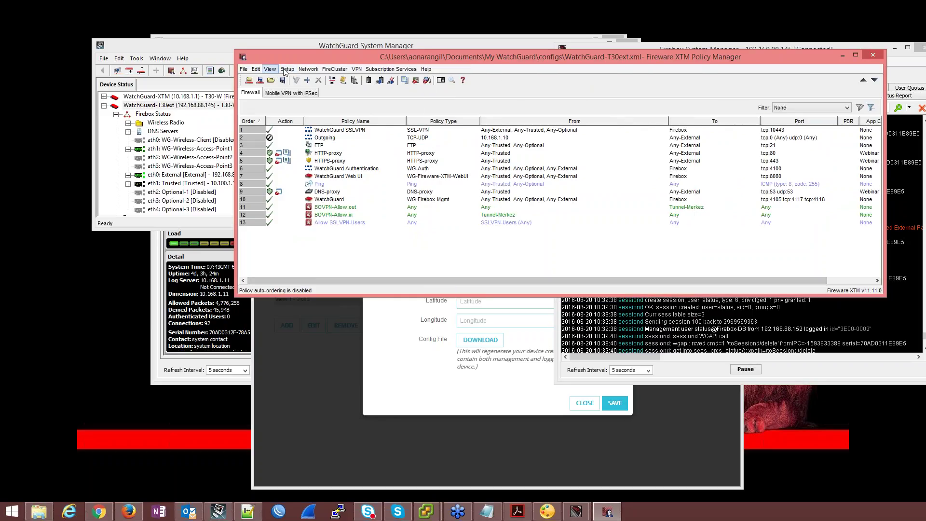
{"action": "left_click", "coordinate": [287, 69]}
{"action": "left_click", "coordinate": [356, 191]}
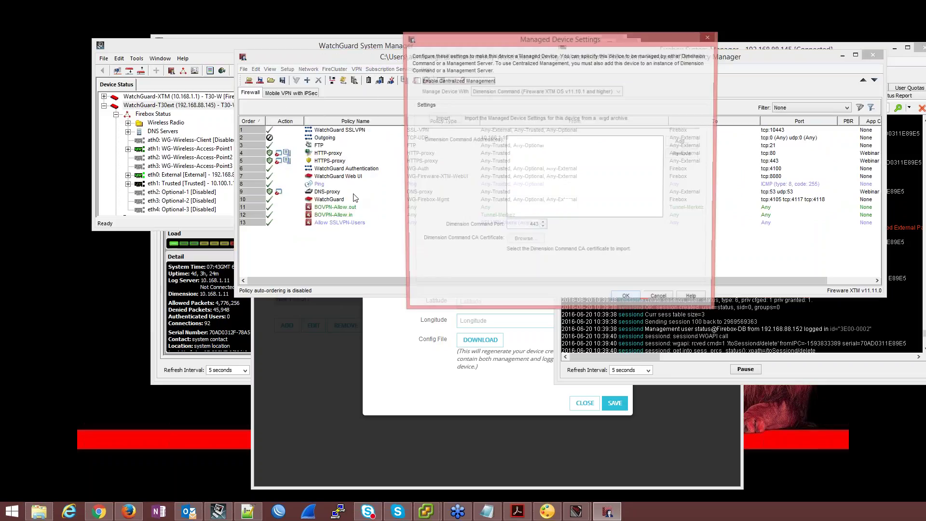
{"action": "left_click", "coordinate": [436, 80]}
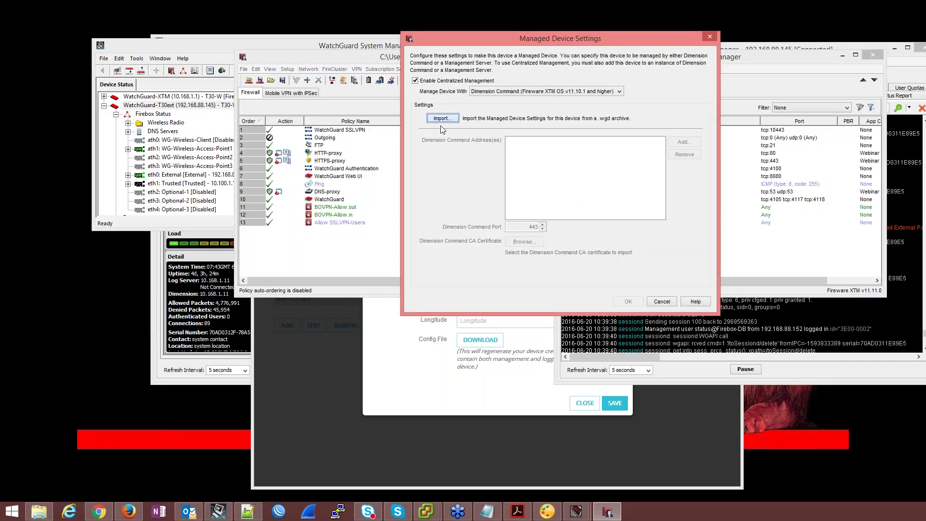
Import the newest WatchGuard-T30ext .wgd archive from Downloads and accept the settings.
{"action": "left_click", "coordinate": [439, 120]}
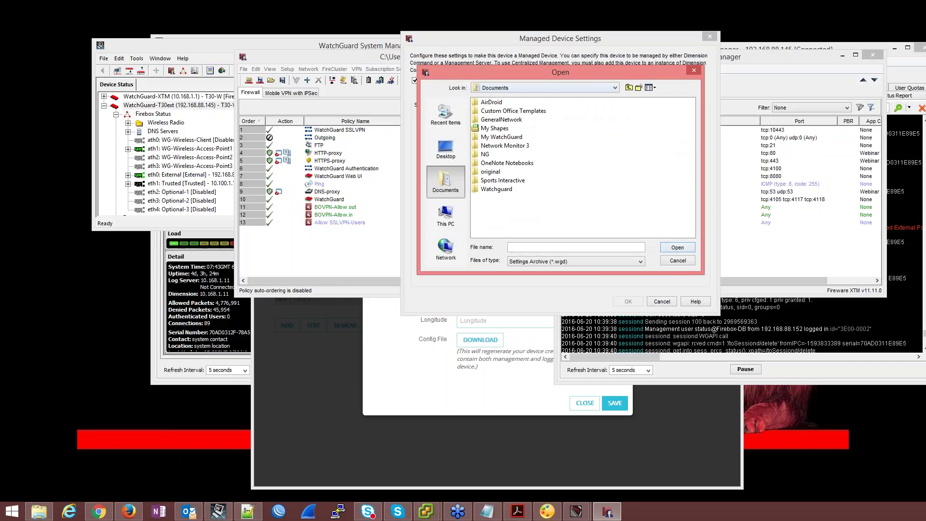
{"action": "left_click", "coordinate": [630, 89]}
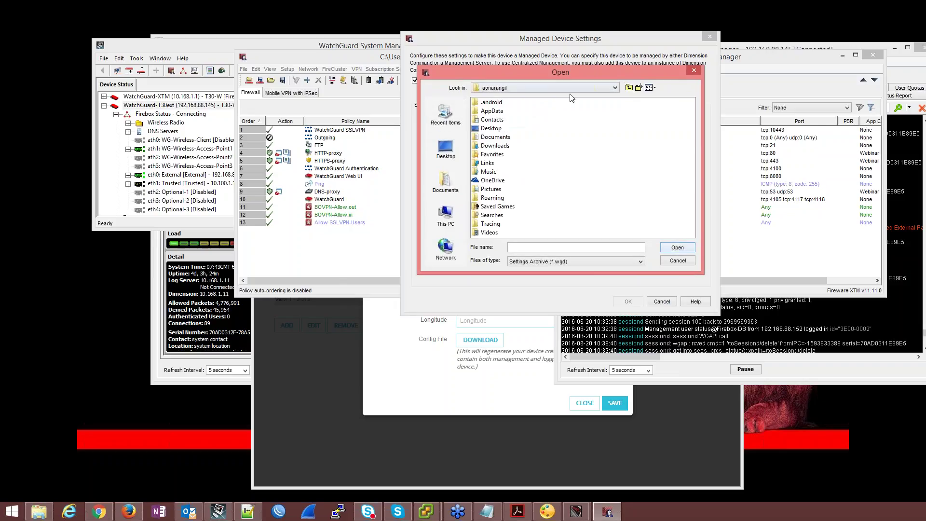
{"action": "double_click", "coordinate": [495, 146]}
{"action": "left_click", "coordinate": [652, 87]}
{"action": "left_click", "coordinate": [664, 111]}
{"action": "left_click", "coordinate": [663, 105]}
{"action": "left_click", "coordinate": [664, 106]}
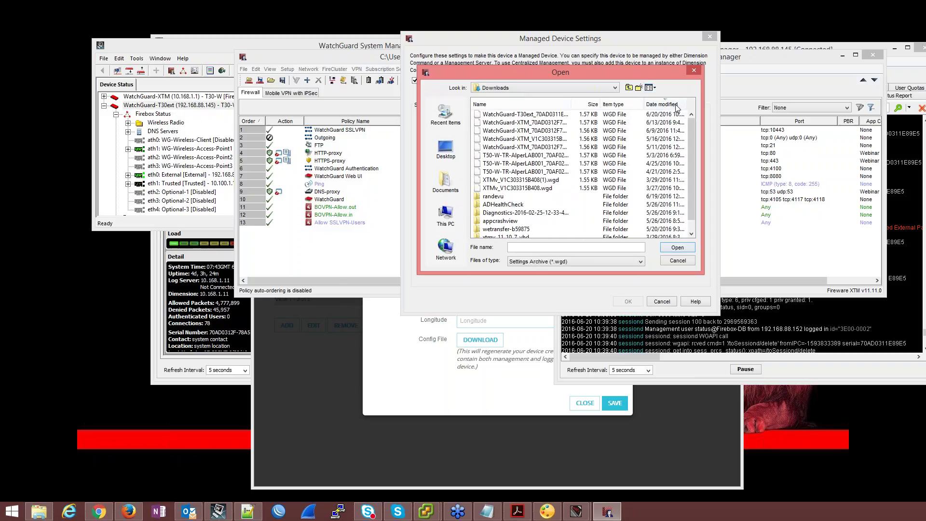
{"action": "double_click", "coordinate": [553, 116]}
{"action": "left_click", "coordinate": [627, 302]}
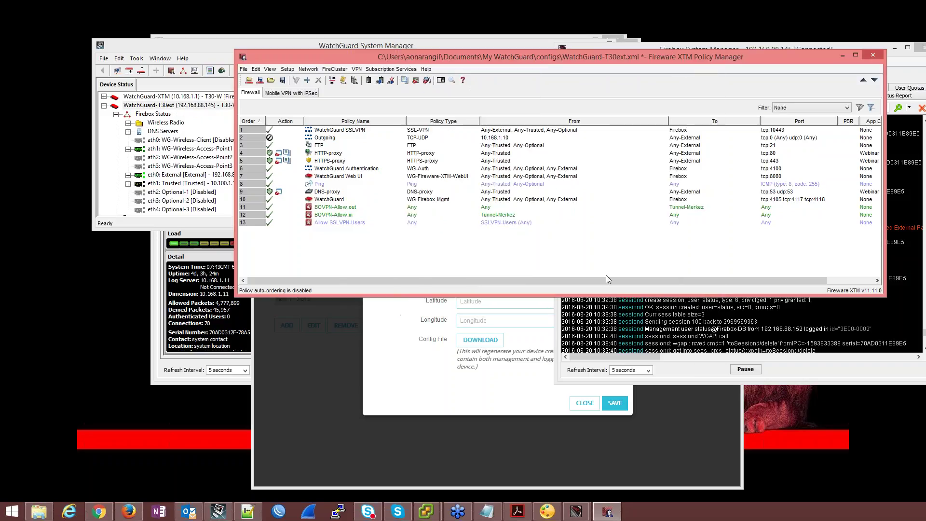
Save the configuration to the Firebox, overwriting the local file despite the IP mismatch warning.
{"action": "key", "text": "ctrl+t"}
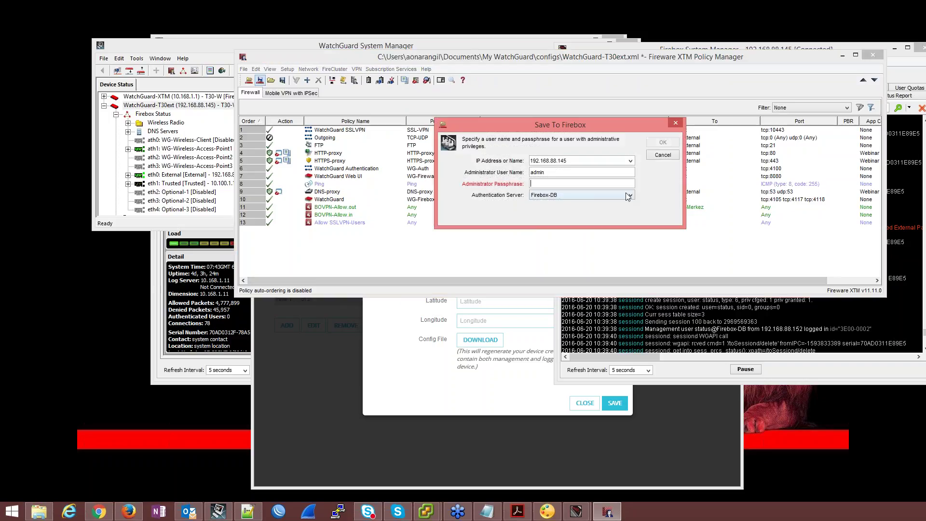
{"action": "type", "text": "*********"}
{"action": "key", "text": "Return"}
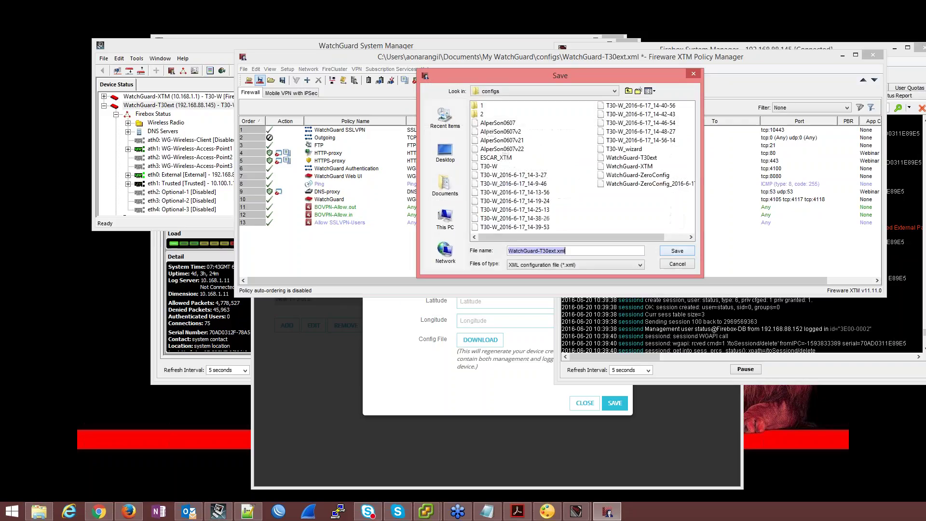
{"action": "key", "text": "Return"}
{"action": "left_click", "coordinate": [549, 190]}
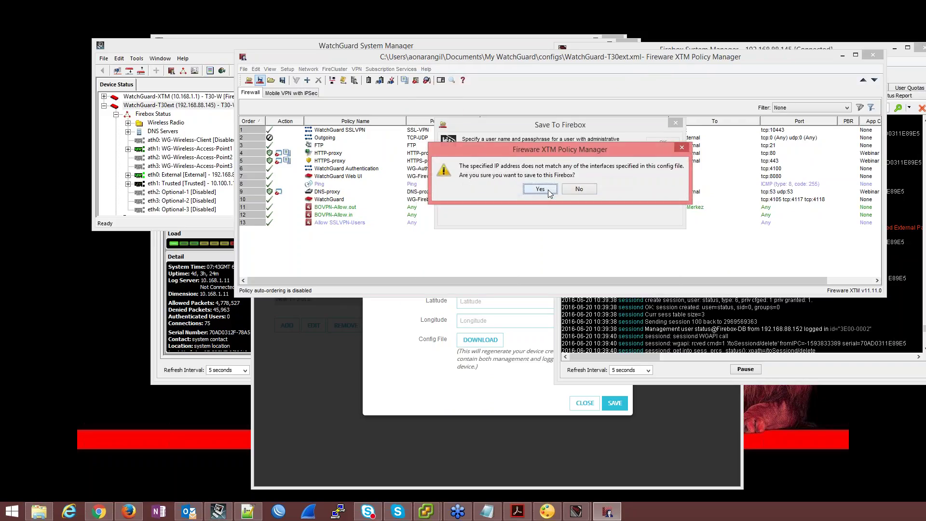
{"action": "left_click", "coordinate": [545, 190]}
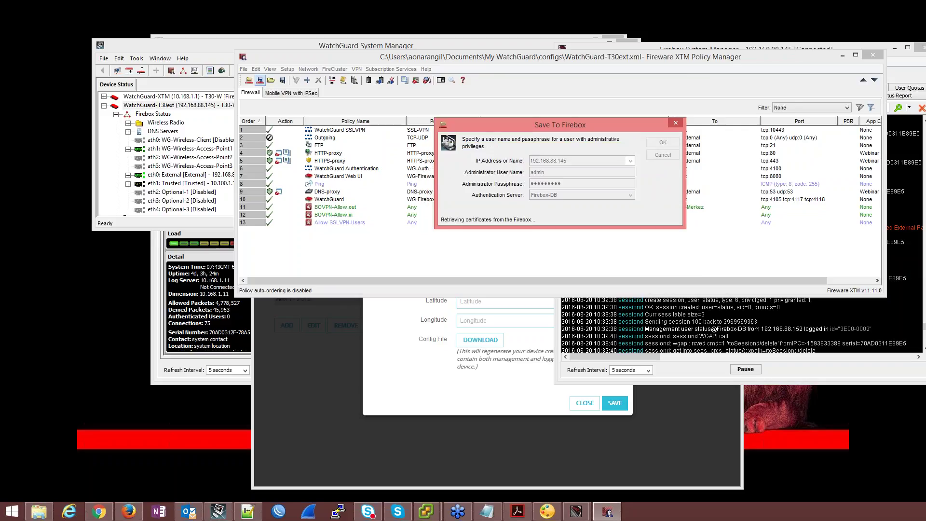
{"action": "left_click", "coordinate": [487, 401]}
{"action": "left_click", "coordinate": [585, 403]}
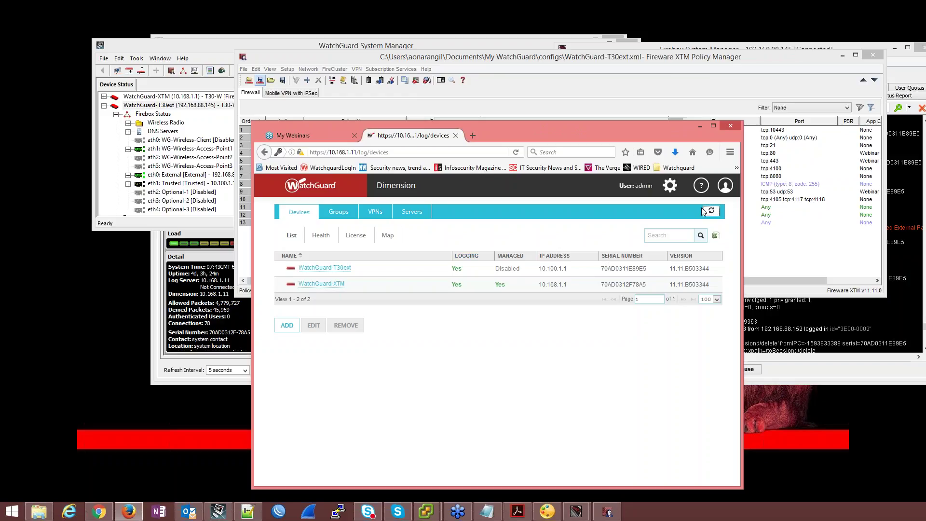
{"action": "left_click", "coordinate": [712, 212]}
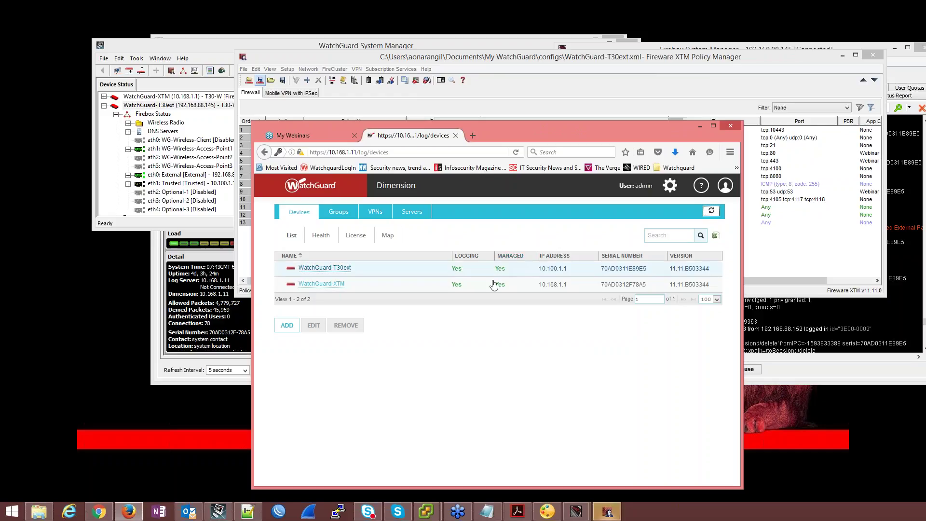
{"action": "left_click", "coordinate": [375, 212]}
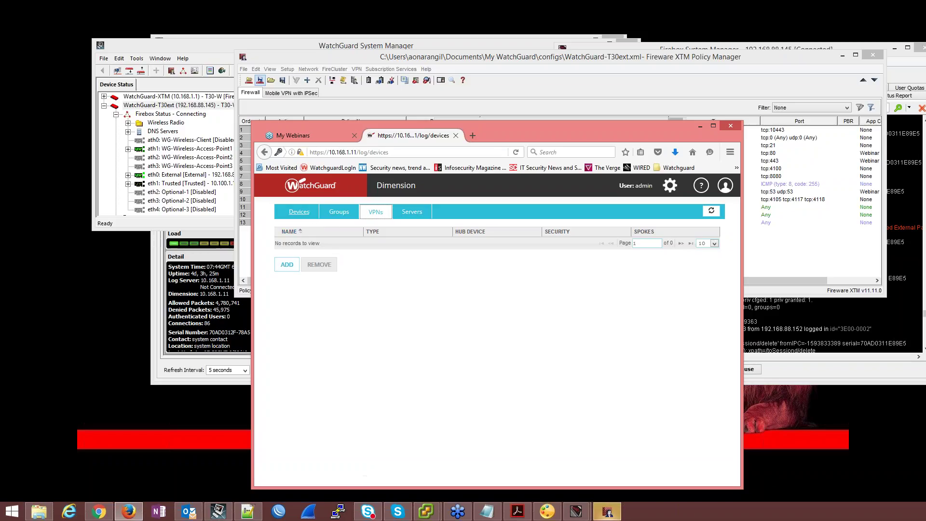
{"action": "left_click", "coordinate": [299, 212]}
{"action": "left_click_drag", "start_coordinate": [588, 129], "coordinate": [588, 32]}
{"action": "left_click_drag", "start_coordinate": [743, 90], "coordinate": [873, 90]}
{"action": "left_click_drag", "start_coordinate": [249, 198], "coordinate": [115, 198]}
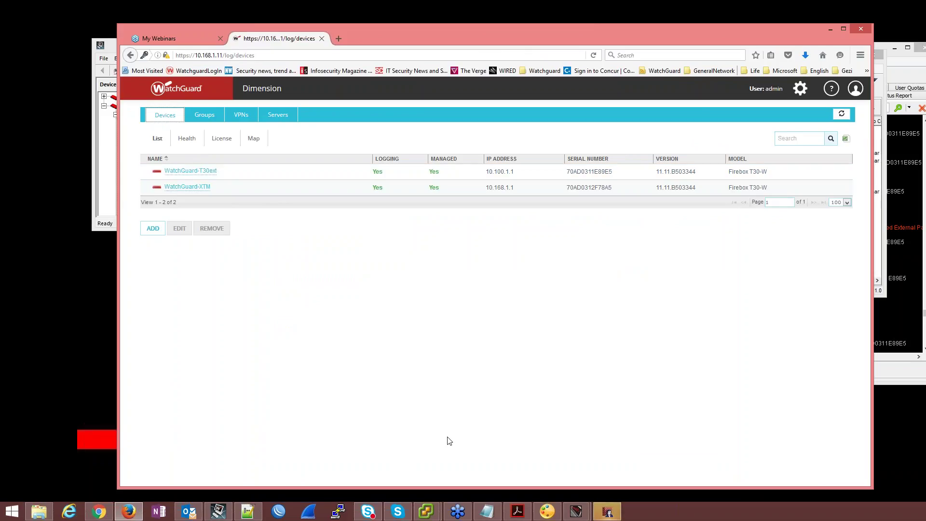
Acknowledge Policy Manager's successful save of the configuration to the Firebox.
{"action": "left_click", "coordinate": [547, 511]}
{"action": "left_click", "coordinate": [560, 188]}
{"action": "left_click", "coordinate": [357, 69]}
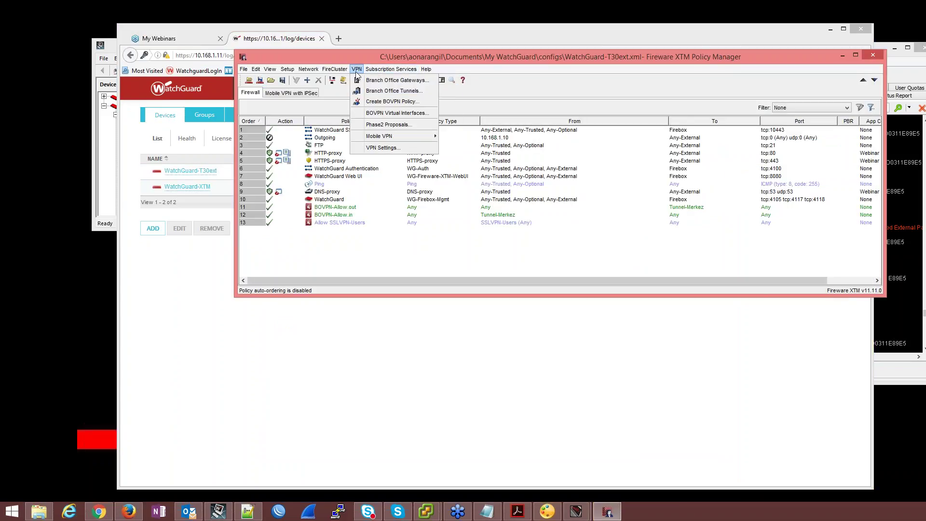
Check the tunnel's sent and received traffic counters in the 10.168.1.1 Firebox System Manager.
{"action": "left_click", "coordinate": [364, 90]}
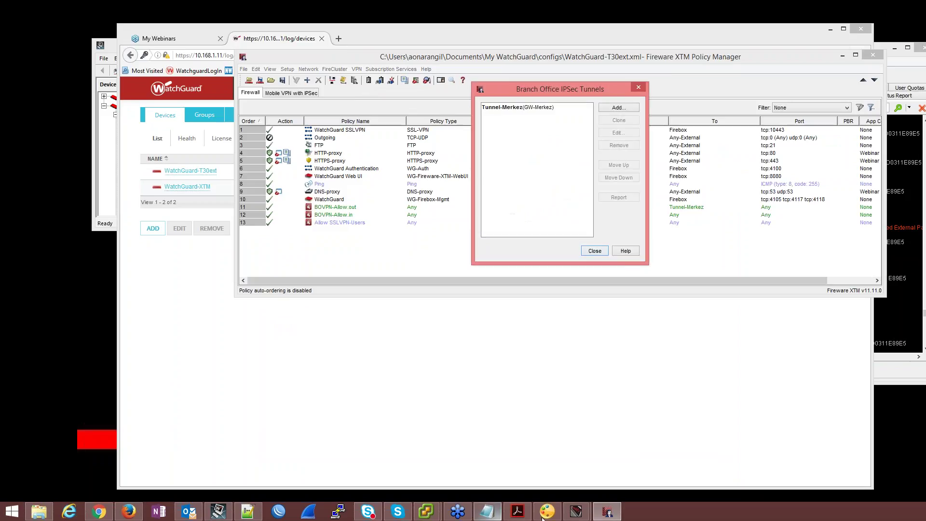
{"action": "left_click", "coordinate": [576, 511]}
{"action": "left_click", "coordinate": [508, 458]}
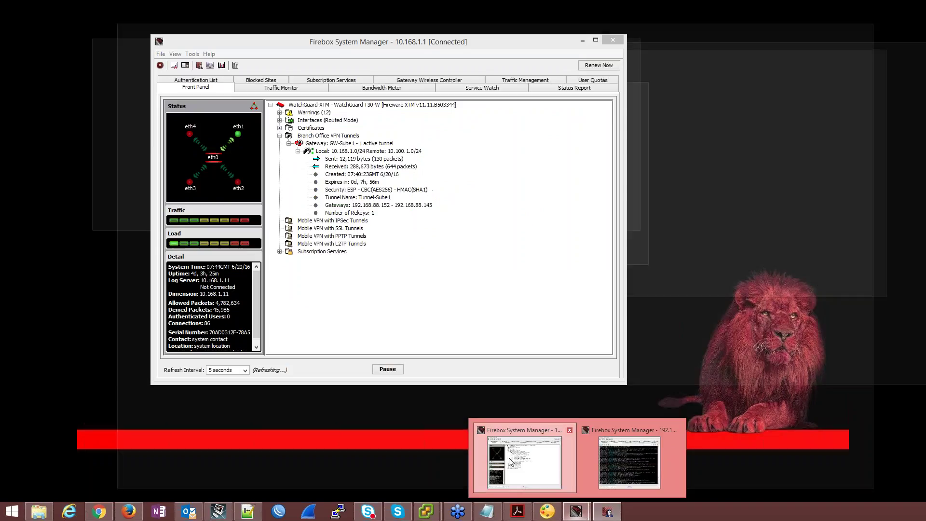
{"action": "left_click", "coordinate": [508, 458]}
{"action": "left_click", "coordinate": [371, 159]}
{"action": "left_click", "coordinate": [374, 166]}
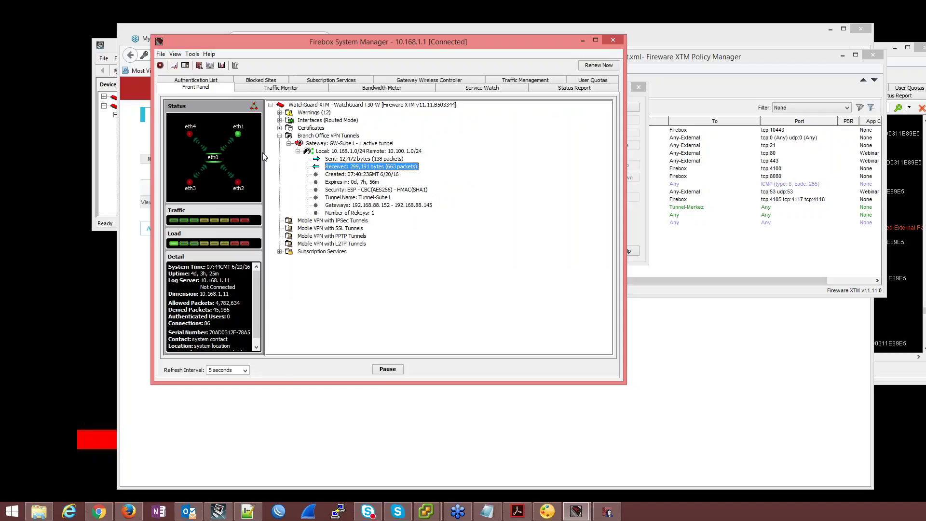
{"action": "left_click", "coordinate": [582, 40]}
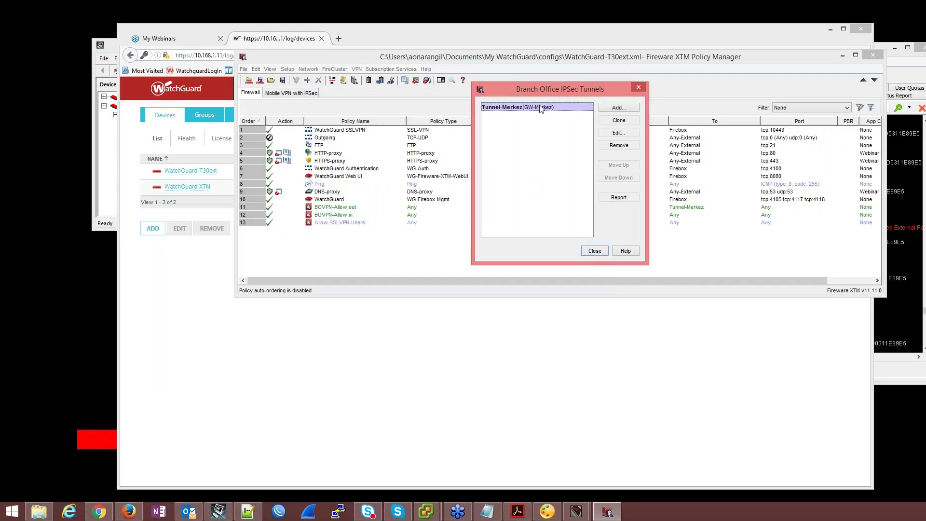
Remove Tunnel-Merkez and its associated policies from the branch office tunnels list.
{"action": "left_click", "coordinate": [619, 145]}
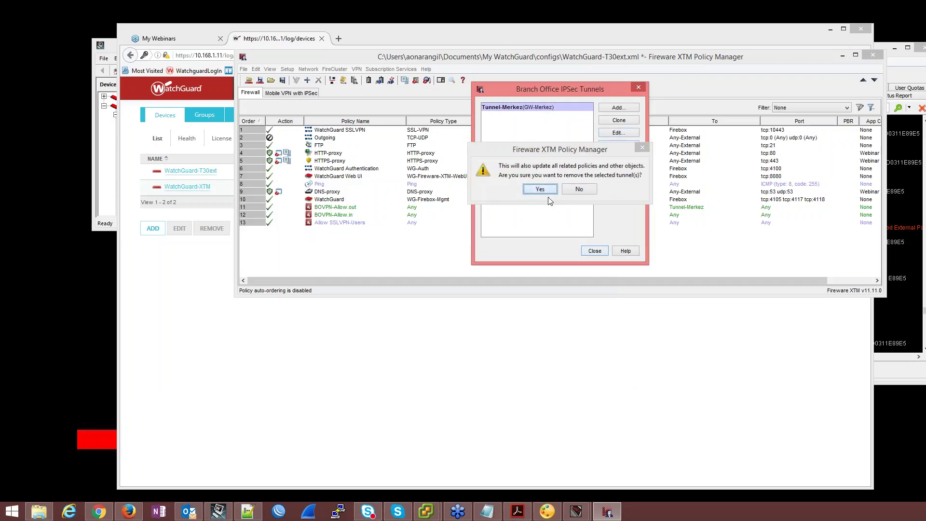
{"action": "left_click", "coordinate": [542, 189]}
{"action": "left_click", "coordinate": [594, 250]}
Delete the GW-Merkez gateway from the Branch Office Gateways list.
{"action": "left_click", "coordinate": [356, 68]}
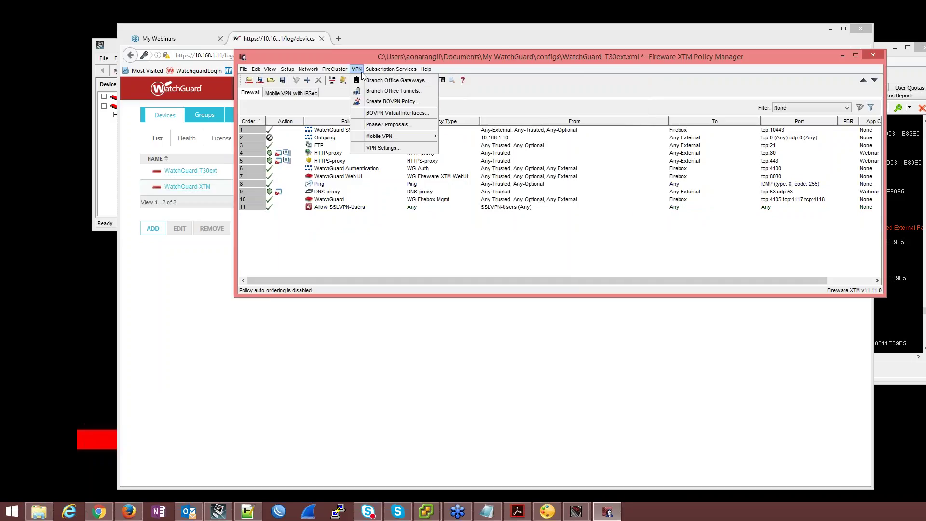
{"action": "left_click", "coordinate": [392, 81]}
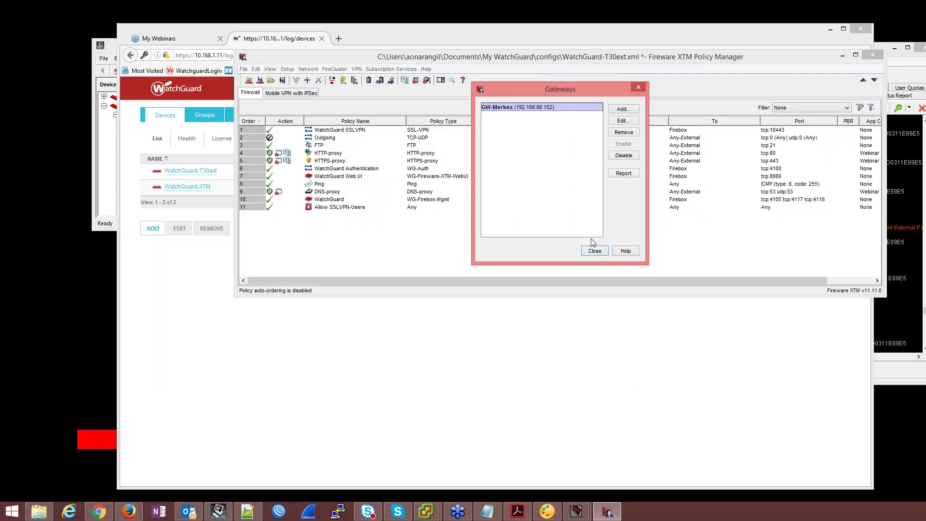
{"action": "left_click", "coordinate": [623, 132]}
{"action": "left_click", "coordinate": [542, 189]}
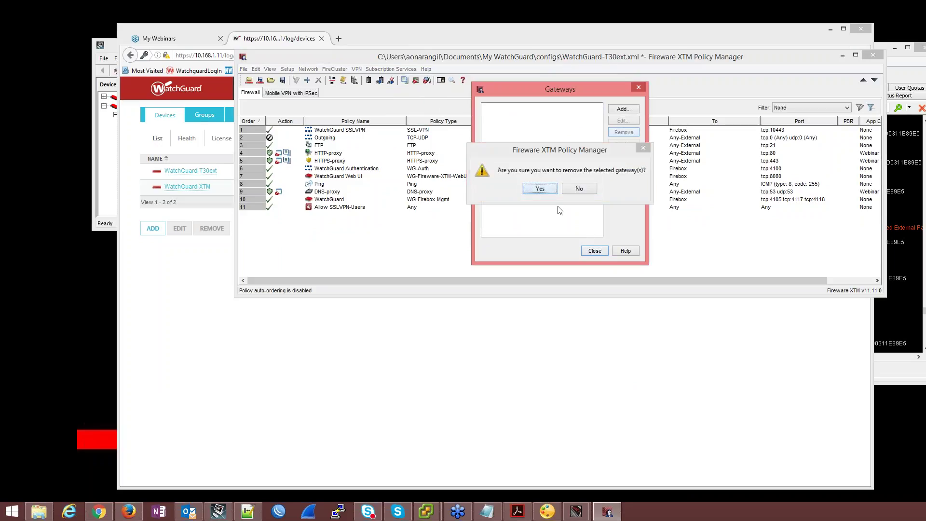
{"action": "left_click", "coordinate": [595, 250]}
Save WatchGuard-T30ext.xml to file and Firebox, overwriting it and accepting the IP warning.
{"action": "left_click", "coordinate": [260, 80]}
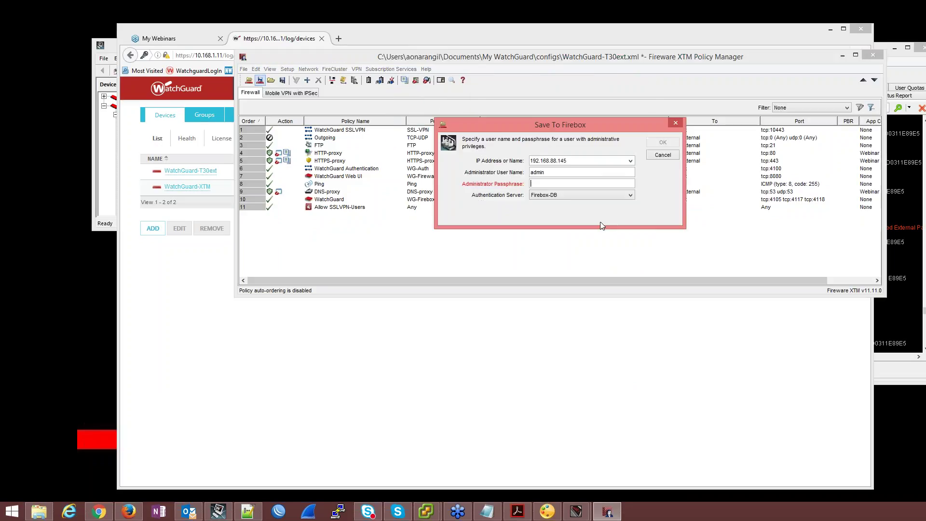
{"action": "type", "text": "re"}
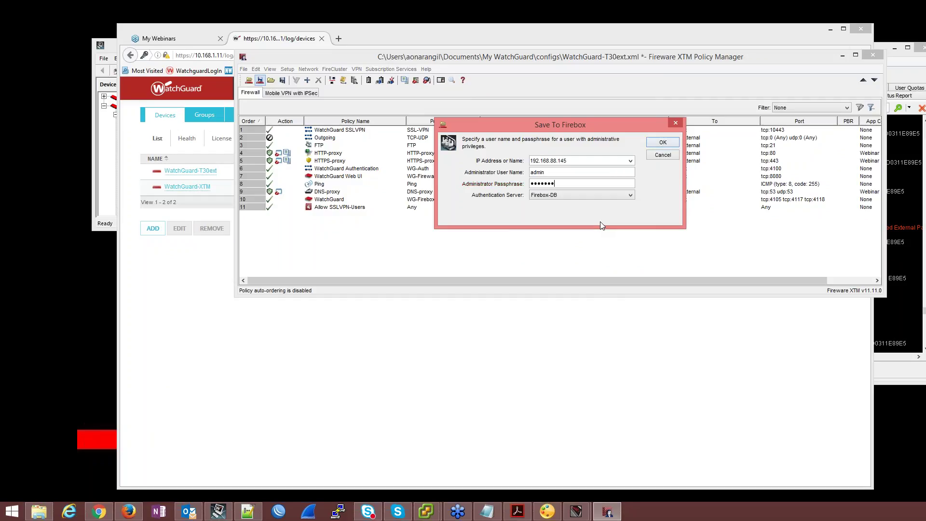
{"action": "key", "text": "Return"}
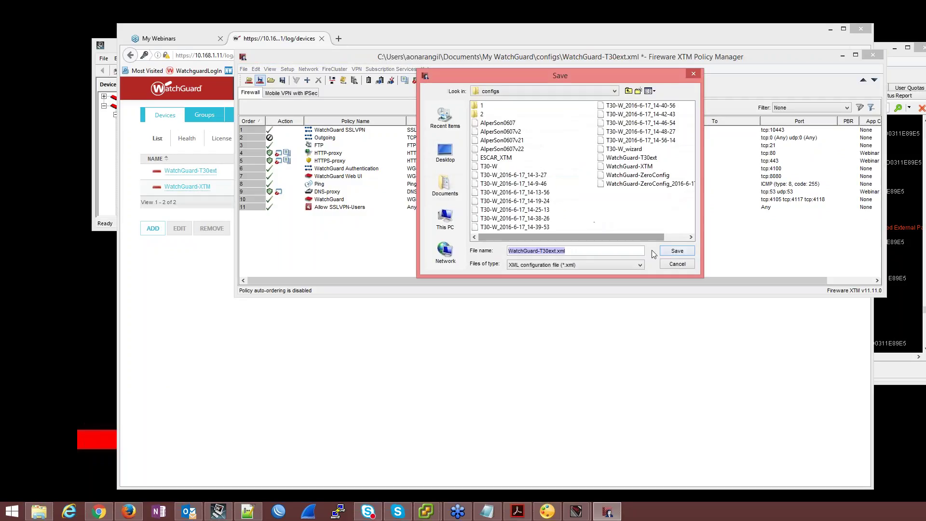
{"action": "left_click", "coordinate": [677, 251]}
{"action": "left_click", "coordinate": [540, 189]}
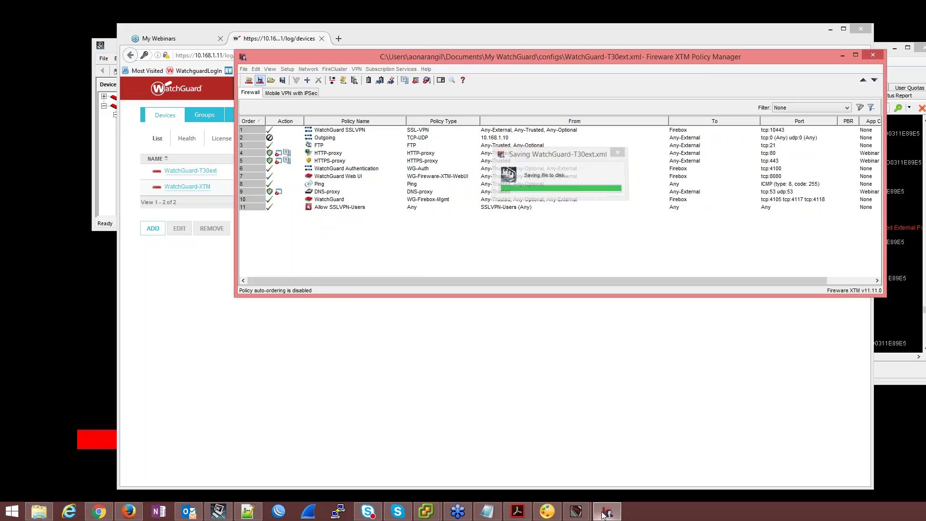
{"action": "left_click", "coordinate": [545, 193]}
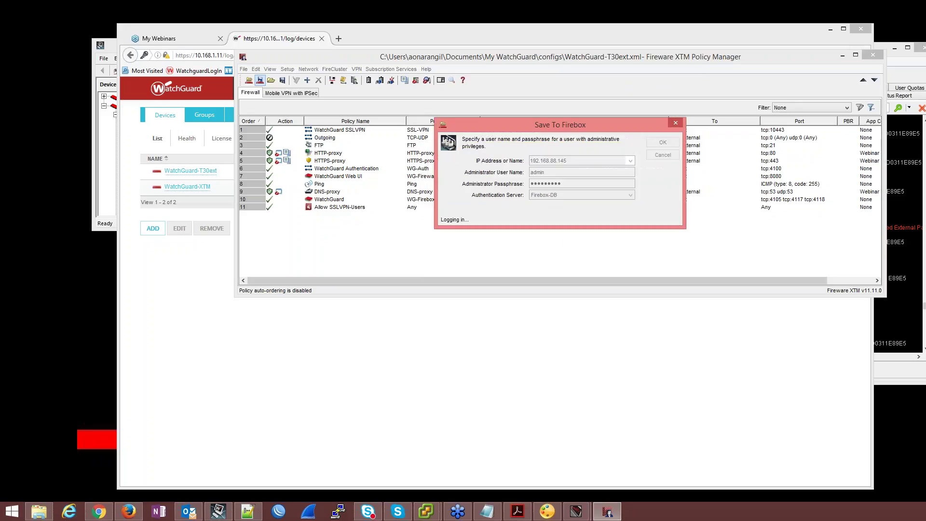
Open the WatchGuard-XTM configuration for editing from System Manager.
{"action": "left_click", "coordinate": [161, 97]}
{"action": "right_click", "coordinate": [161, 98]}
{"action": "left_click", "coordinate": [179, 103]}
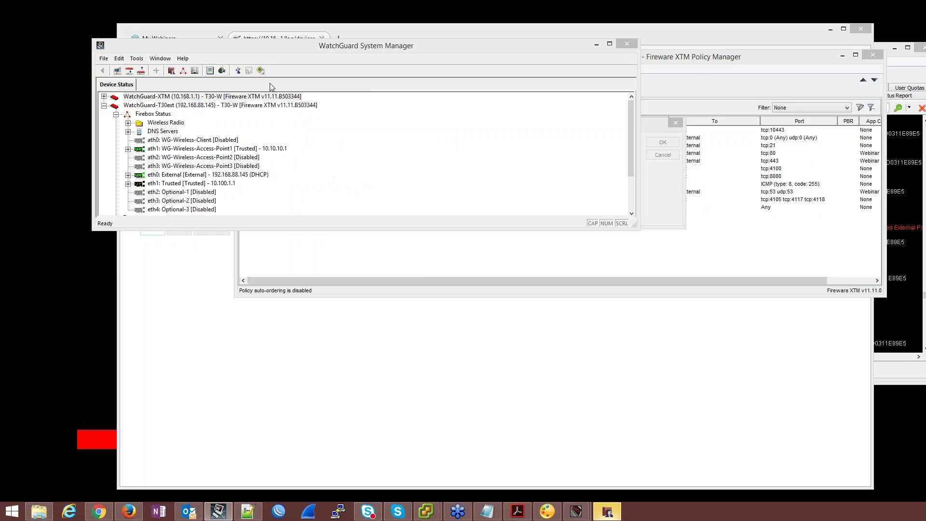
Remove the Tunnel-Sube1 branch office tunnel and its policies from the WatchGuard-XTM configuration.
{"action": "mouse_move", "coordinate": [606, 511]}
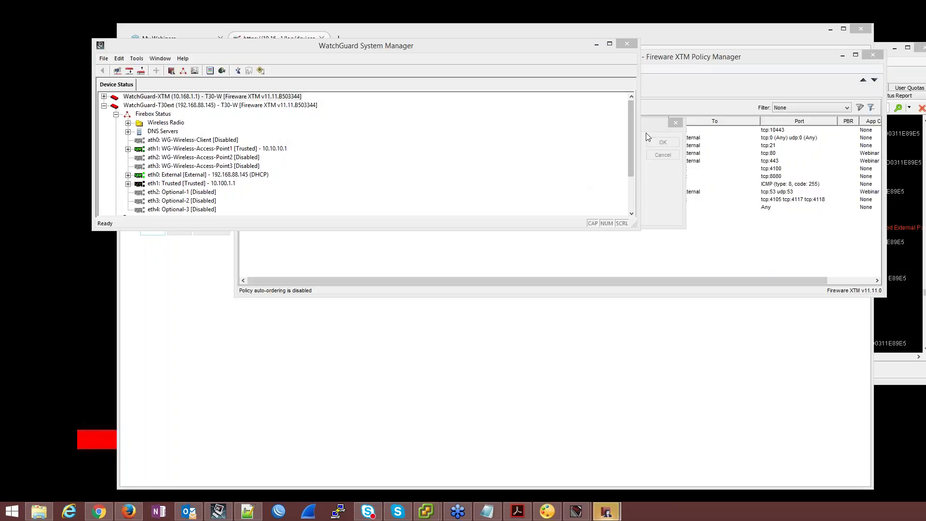
{"action": "left_click_drag", "start_coordinate": [288, 123], "coordinate": [288, 118]}
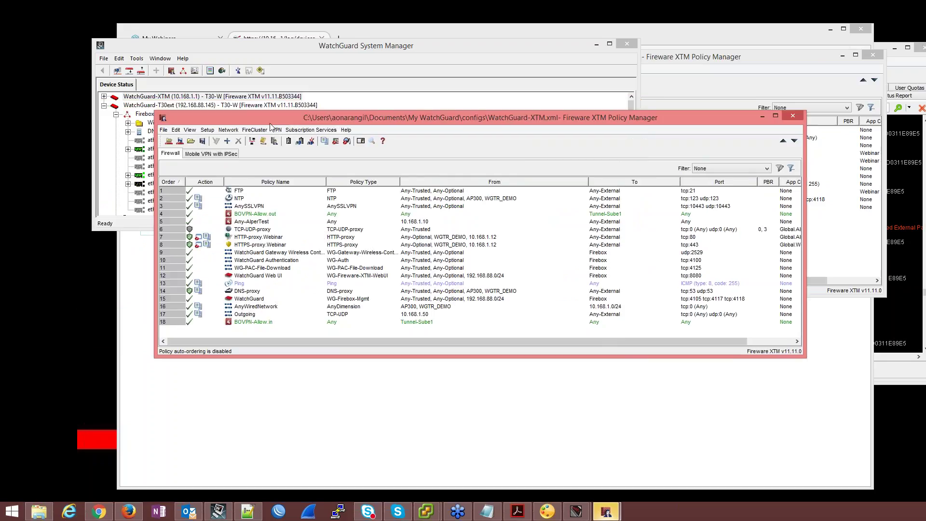
{"action": "left_click", "coordinate": [275, 130]}
{"action": "left_click", "coordinate": [299, 153]}
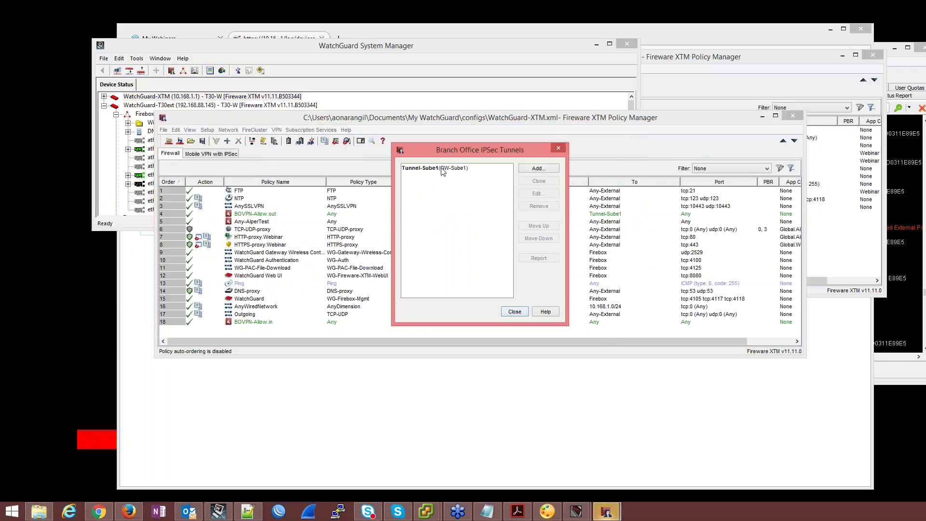
{"action": "left_click", "coordinate": [436, 174]}
{"action": "left_click", "coordinate": [538, 206]}
{"action": "left_click", "coordinate": [463, 251]}
{"action": "left_click", "coordinate": [515, 312]}
Remove the GW-Sube1 branch office gateway.
{"action": "left_click", "coordinate": [279, 131]}
{"action": "left_click", "coordinate": [283, 142]}
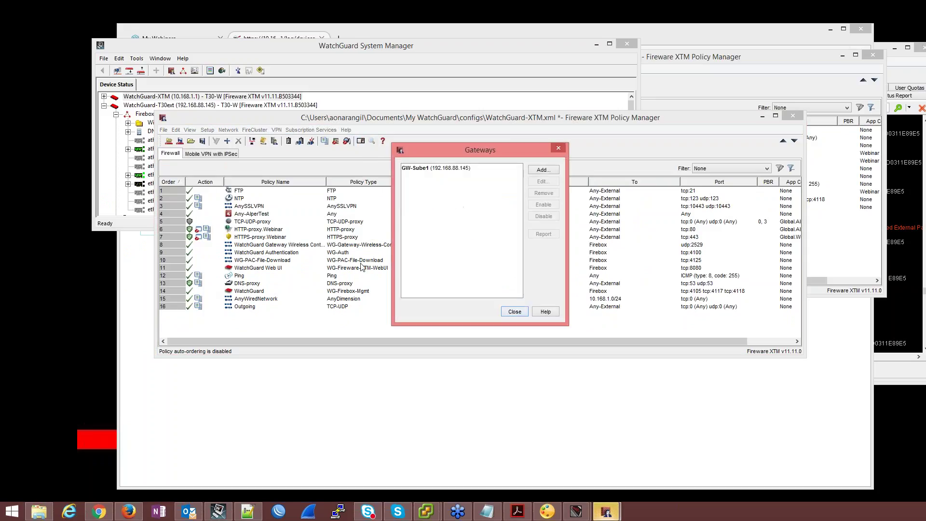
{"action": "left_click", "coordinate": [454, 168]}
{"action": "left_click", "coordinate": [543, 193]}
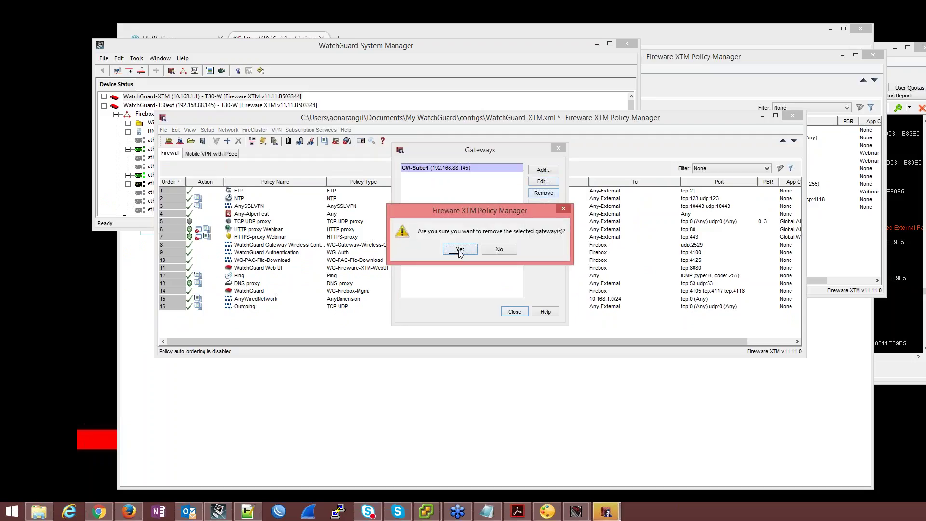
{"action": "left_click", "coordinate": [453, 251]}
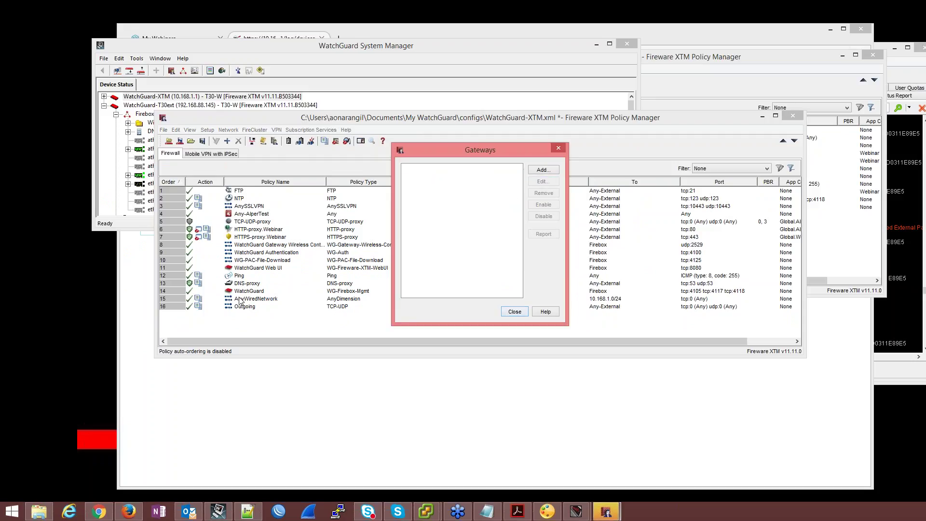
{"action": "left_click", "coordinate": [515, 311]}
Start saving the configuration to the Firebox, entering the administrator passphrase.
{"action": "left_click", "coordinate": [180, 141]}
{"action": "type", "text": "re"}
{"action": "key", "text": "Return"}
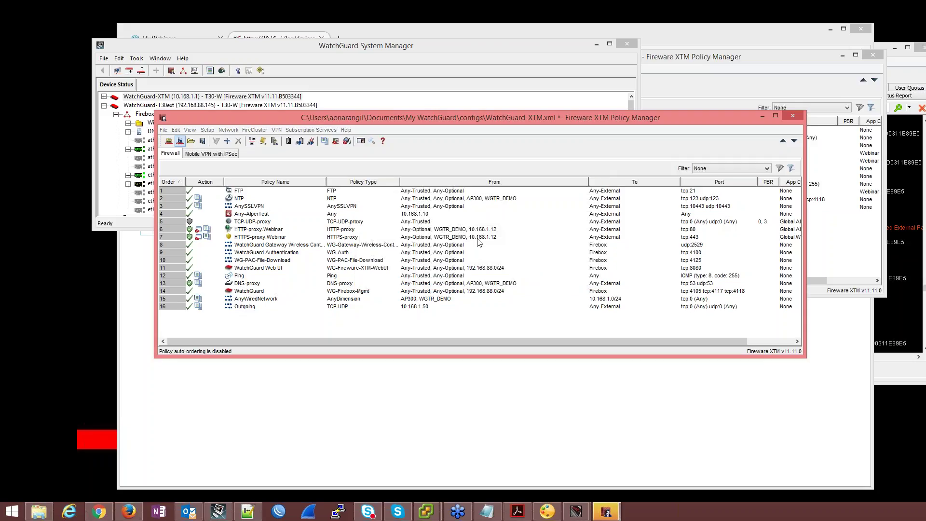
Save the configuration under its existing name, confirming replacement of the old file.
{"action": "left_click", "coordinate": [595, 311]}
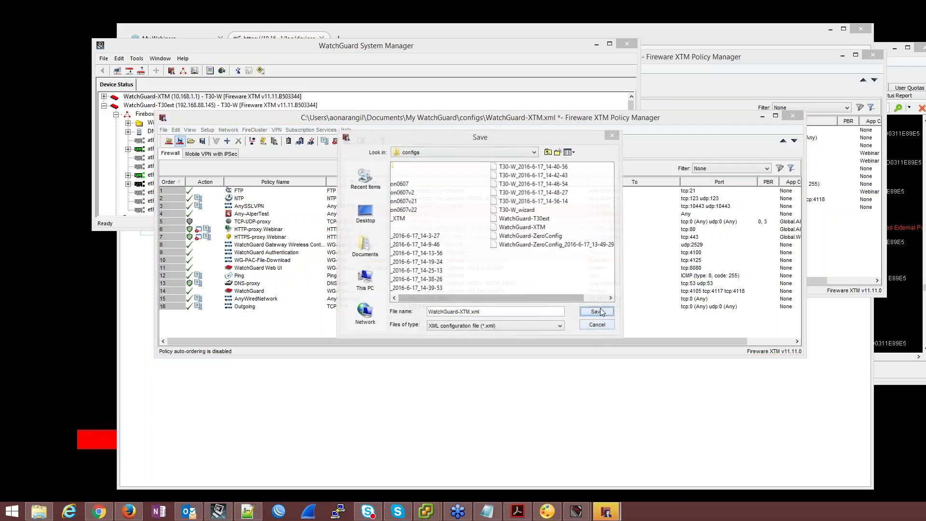
{"action": "left_click", "coordinate": [460, 250]}
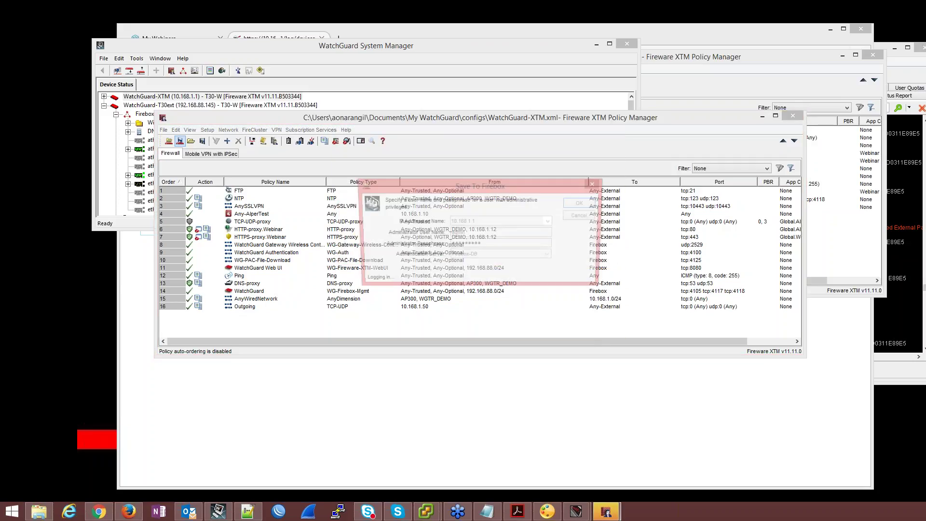
{"action": "key", "text": "alt+Tab"}
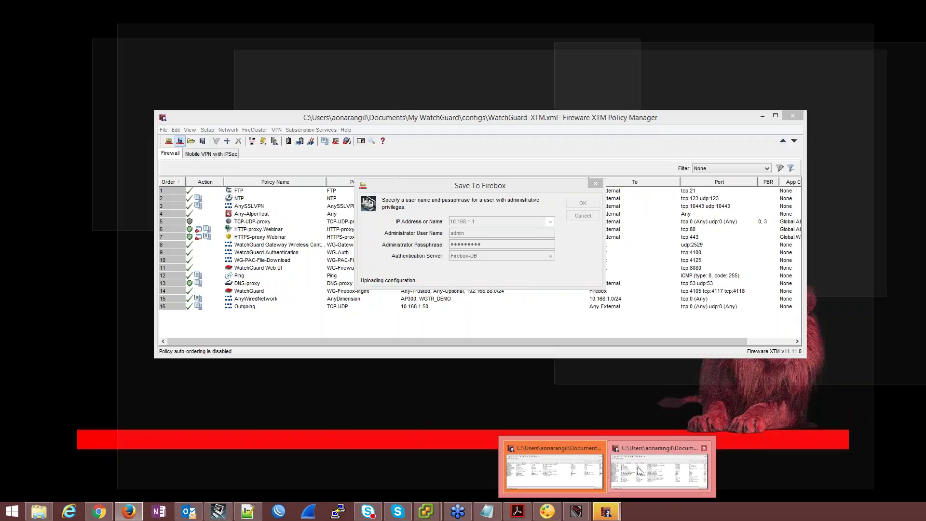
{"action": "left_click", "coordinate": [638, 467]}
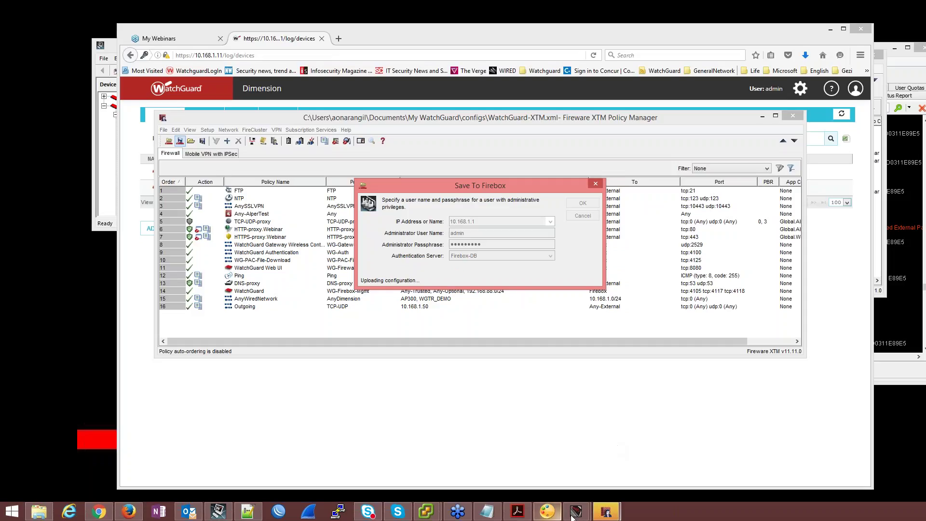
Check the T30ext Firebox front panel to confirm no VPN tunnels remain.
{"action": "mouse_move", "coordinate": [579, 510]}
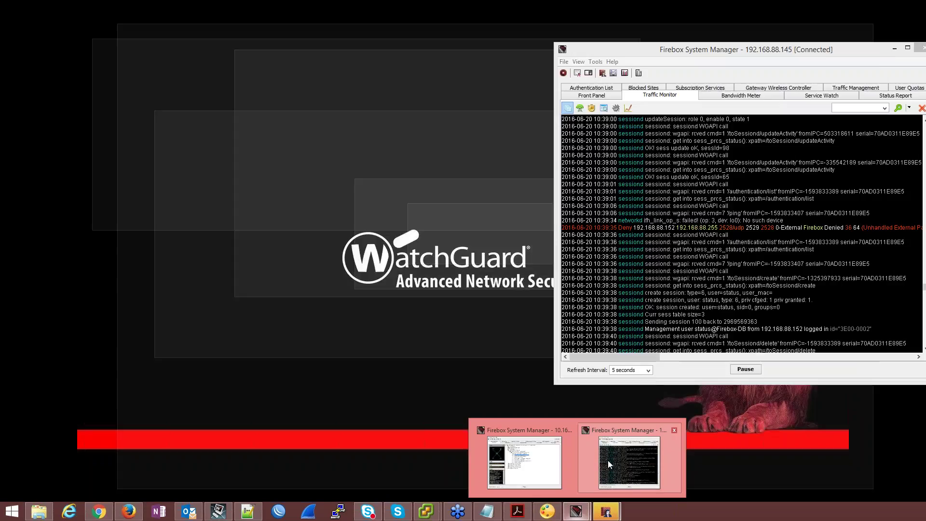
{"action": "left_click", "coordinate": [607, 460]}
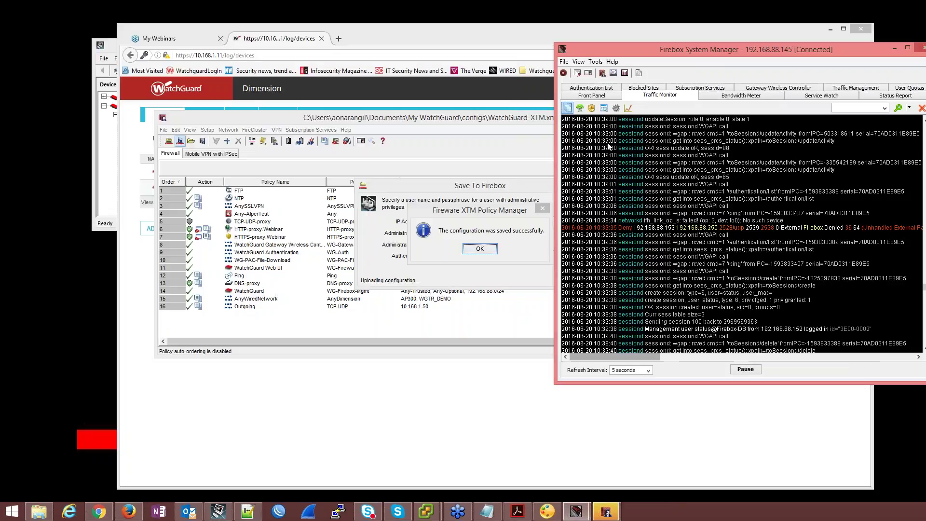
{"action": "left_click", "coordinate": [591, 96]}
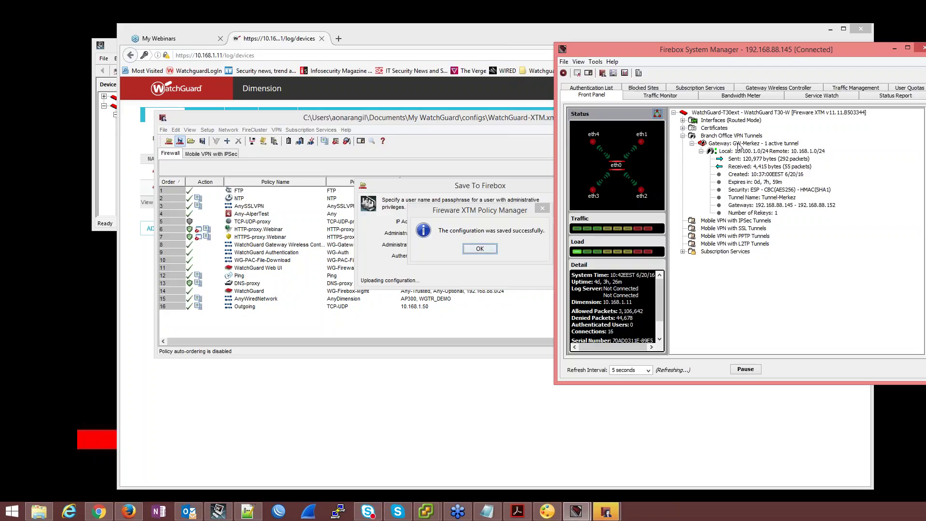
{"action": "mouse_move", "coordinate": [581, 512]}
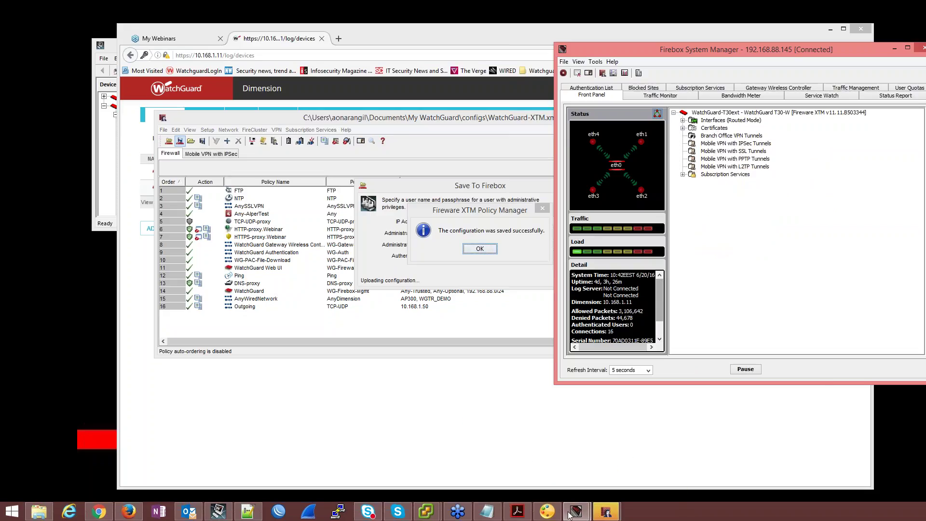
{"action": "left_click", "coordinate": [578, 511]}
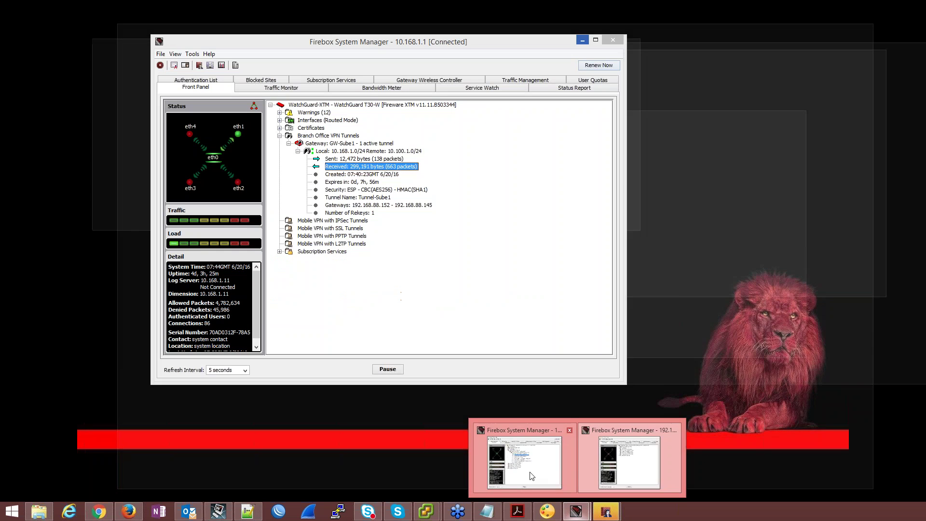
{"action": "left_click", "coordinate": [525, 463]}
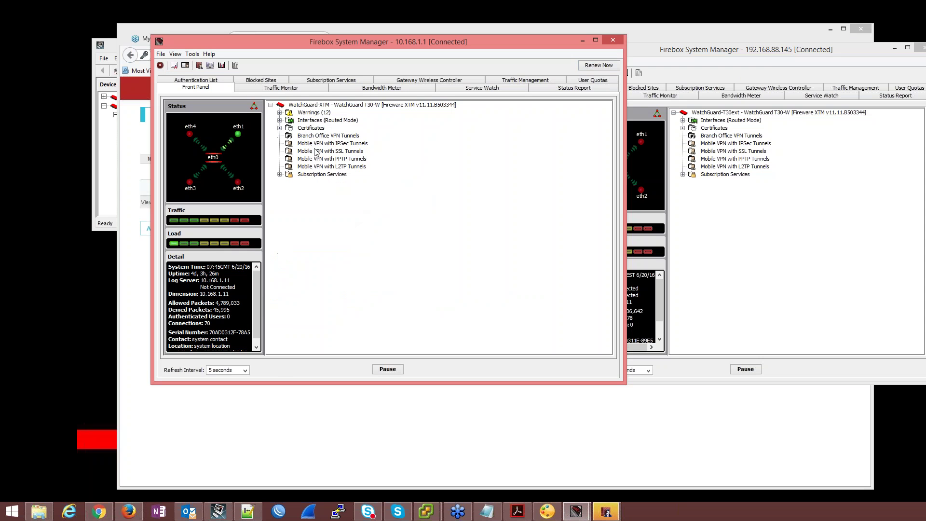
{"action": "left_click", "coordinate": [583, 41]}
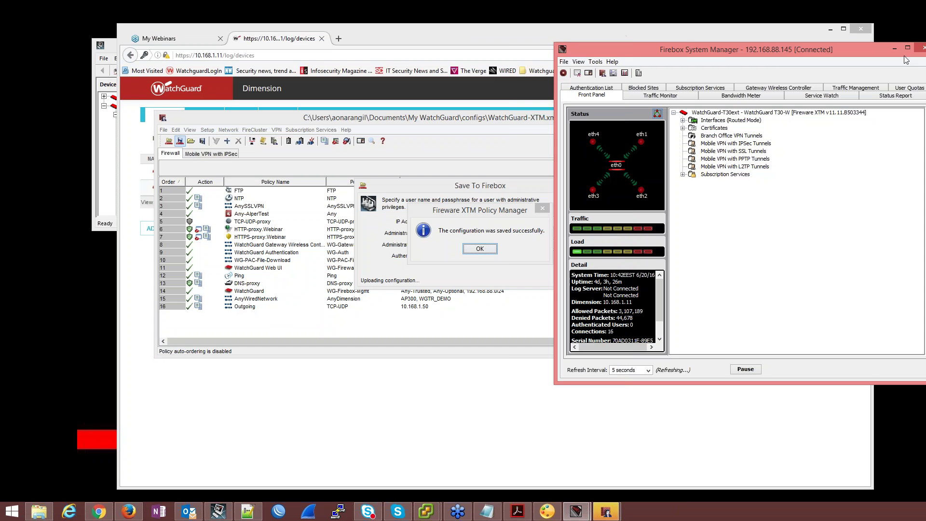
{"action": "left_click", "coordinate": [894, 49]}
{"action": "left_click", "coordinate": [479, 249]}
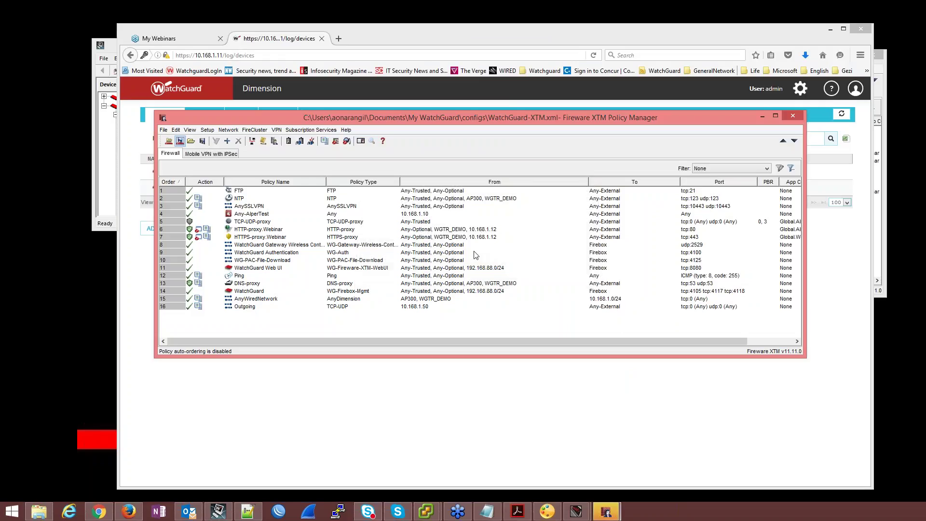
{"action": "left_click", "coordinate": [327, 411]}
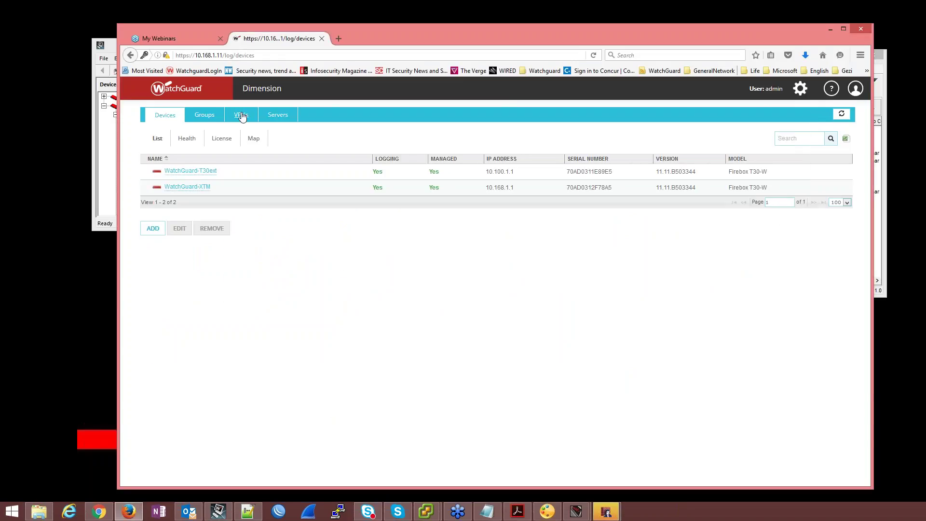
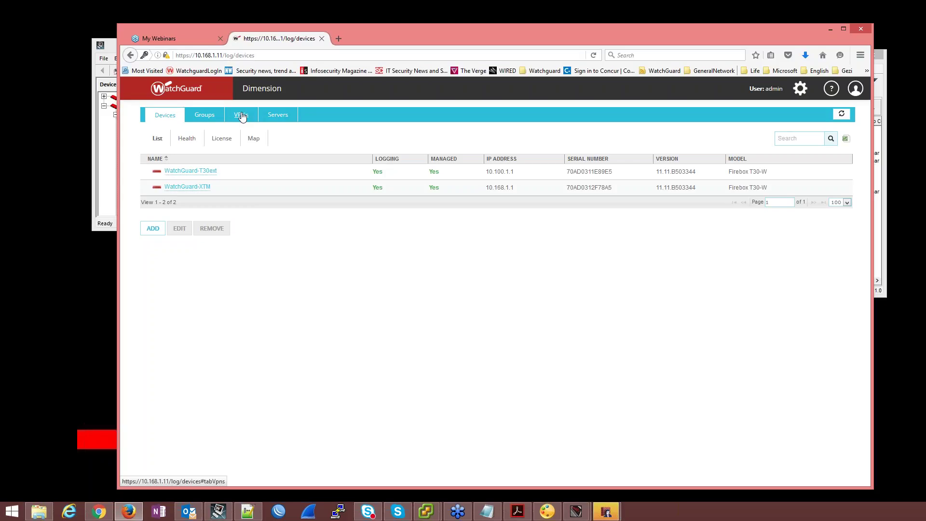
Start a new VPN in Dimension with WatchGuard-XTM as the hub device.
{"action": "left_click", "coordinate": [242, 116]}
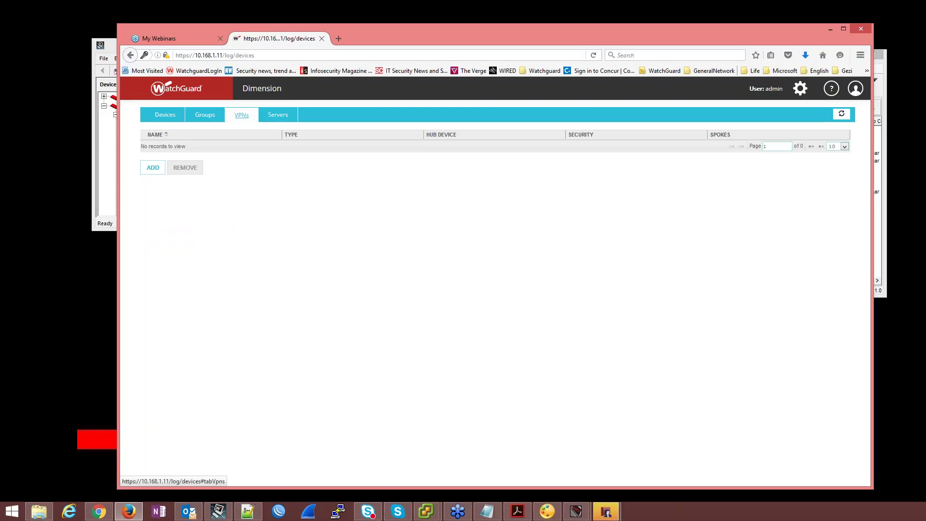
{"action": "left_click", "coordinate": [153, 168]}
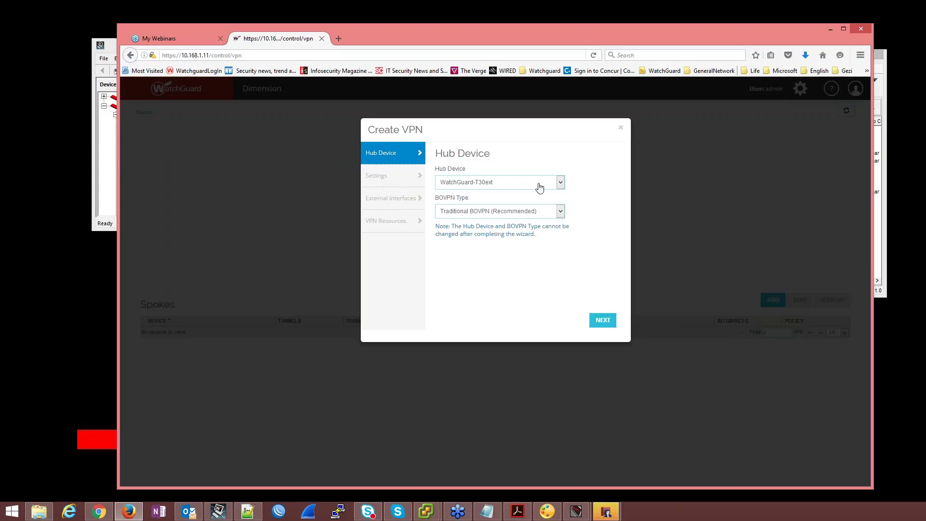
{"action": "left_click", "coordinate": [539, 188]}
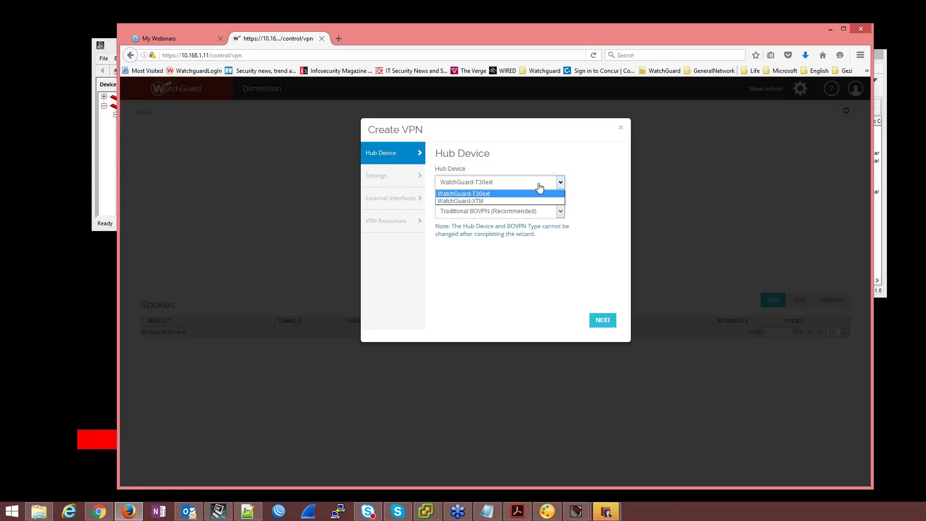
{"action": "left_click", "coordinate": [521, 201]}
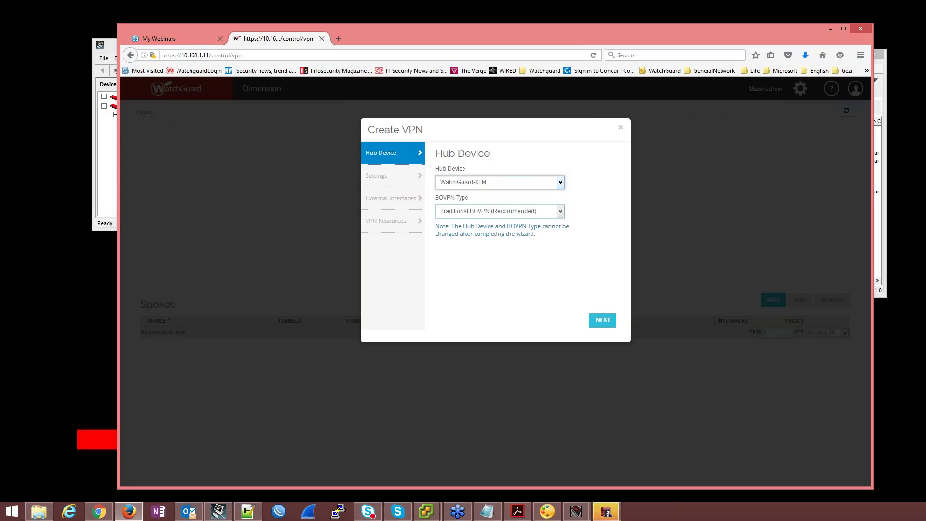
{"action": "left_click", "coordinate": [504, 187]}
{"action": "left_click", "coordinate": [503, 187]}
Keep Traditional BOVPN as the type and rename the VPN to WatchGuard-VPN-Webinar.
{"action": "left_click", "coordinate": [496, 211]}
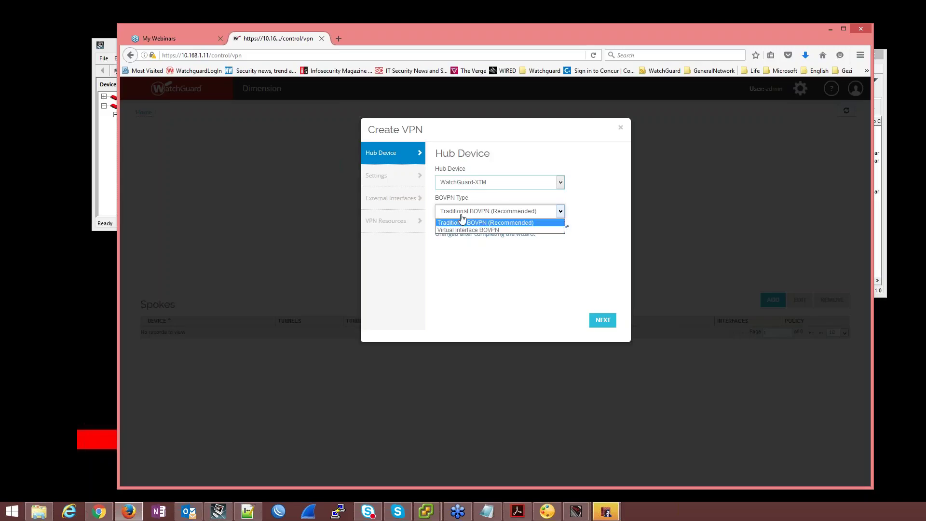
{"action": "left_click", "coordinate": [466, 223]}
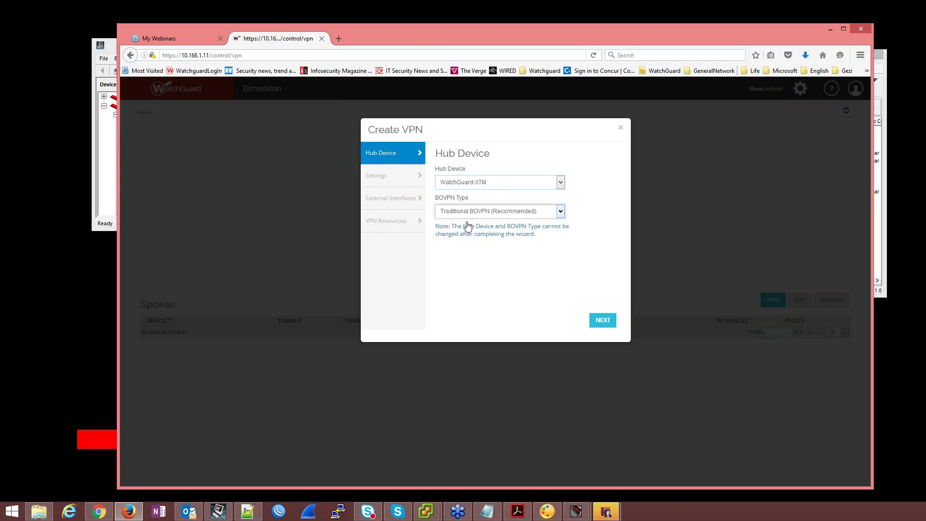
{"action": "left_click", "coordinate": [602, 320]}
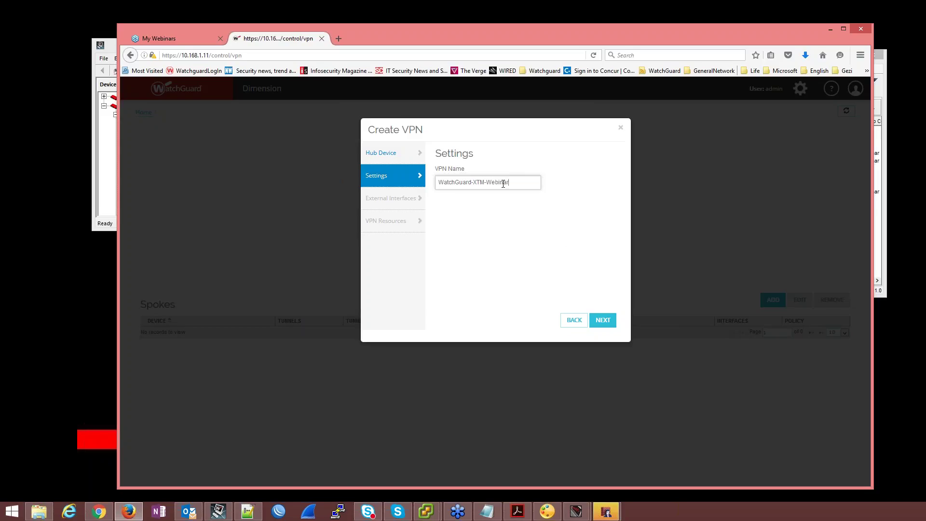
{"action": "left_click_drag", "start_coordinate": [480, 184], "coordinate": [480, 180]}
{"action": "type", "text": "VPN"}
Advance to External Interfaces and open the Add External Interface picker, which lists nothing.
{"action": "left_click", "coordinate": [602, 320]}
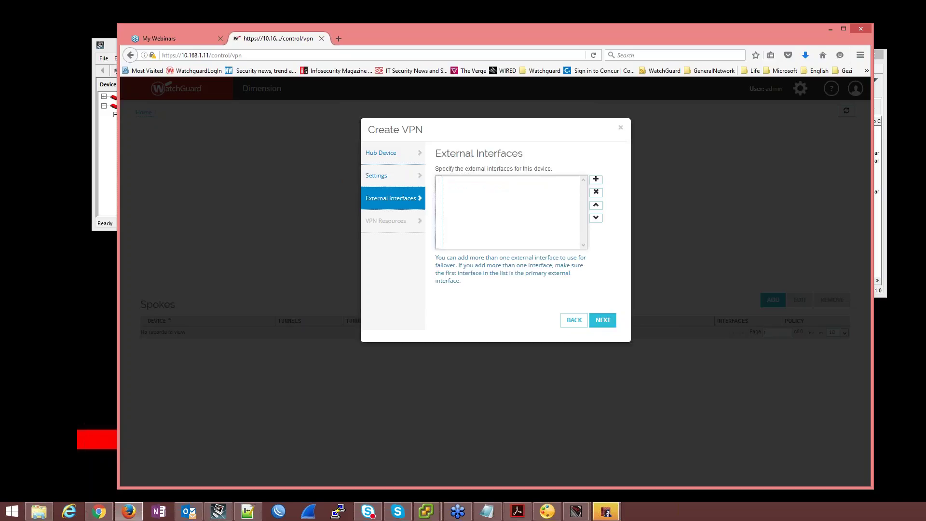
{"action": "left_click", "coordinate": [596, 180]}
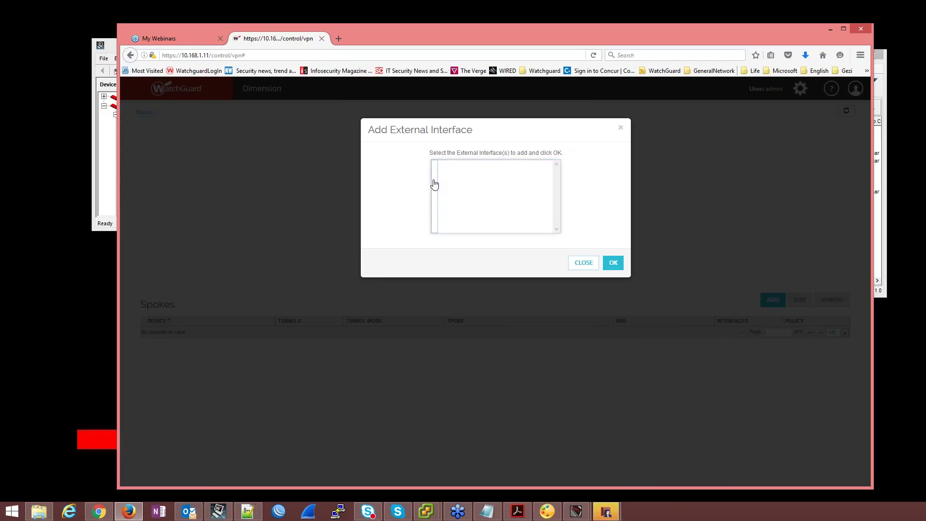
{"action": "left_click", "coordinate": [581, 262]}
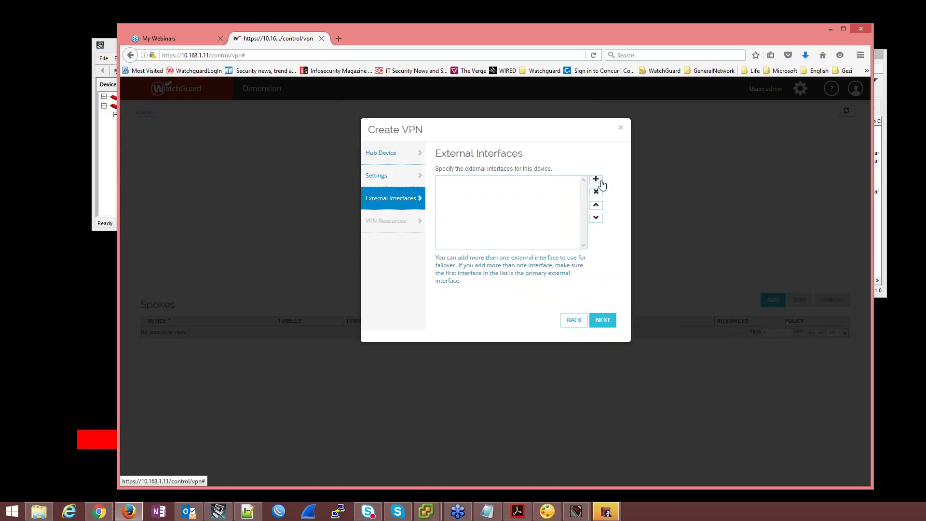
{"action": "left_click", "coordinate": [596, 179]}
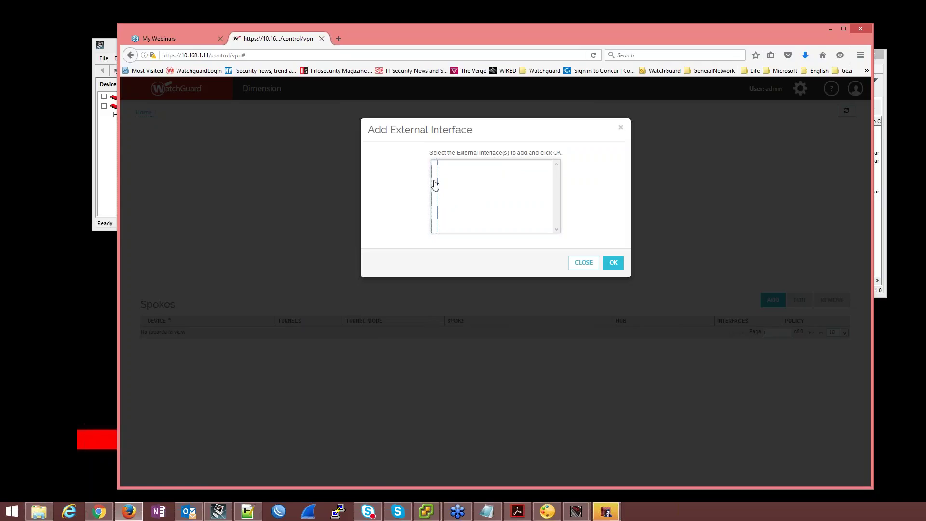
{"action": "mouse_move", "coordinate": [577, 512]}
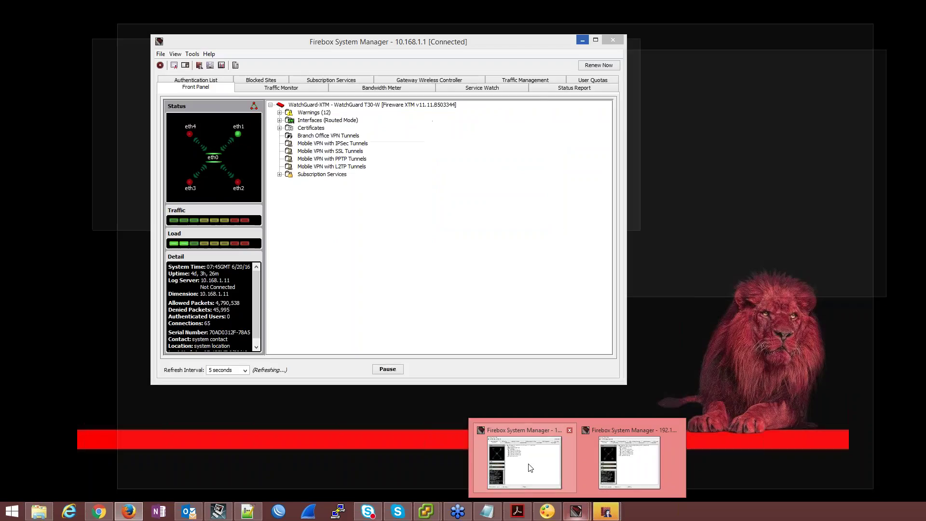
In Firebox System Manager, check WatchGuard-XTM's eth0 External interface: DHCP, 192.168.88.152.
{"action": "left_click", "coordinate": [530, 466]}
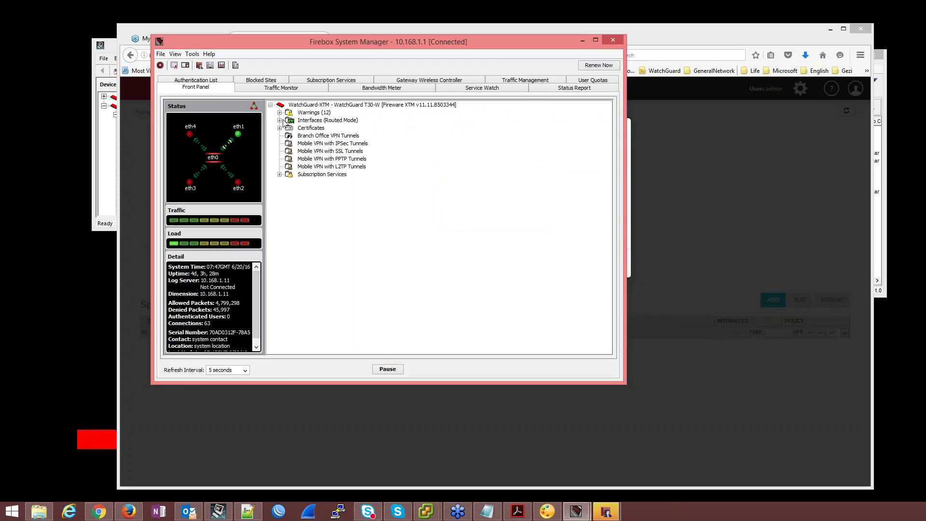
{"action": "left_click", "coordinate": [279, 120]}
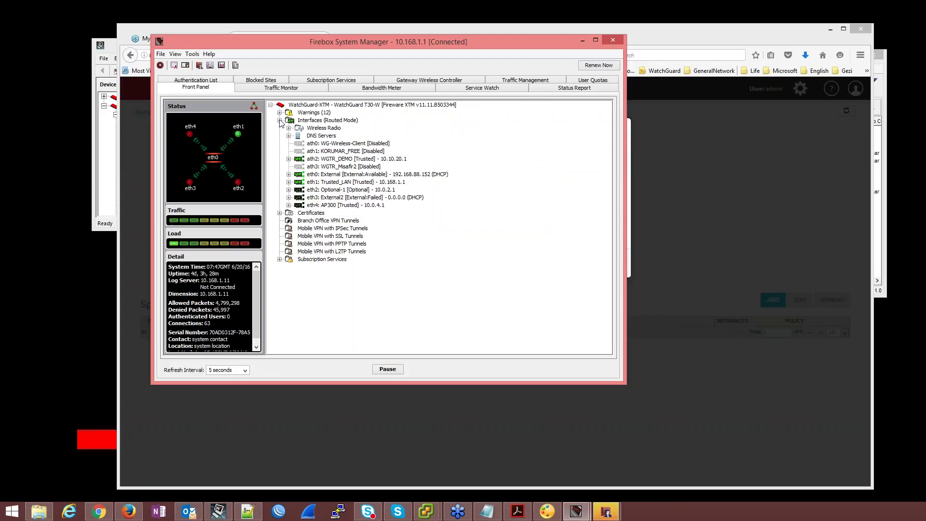
{"action": "left_click", "coordinate": [389, 175]}
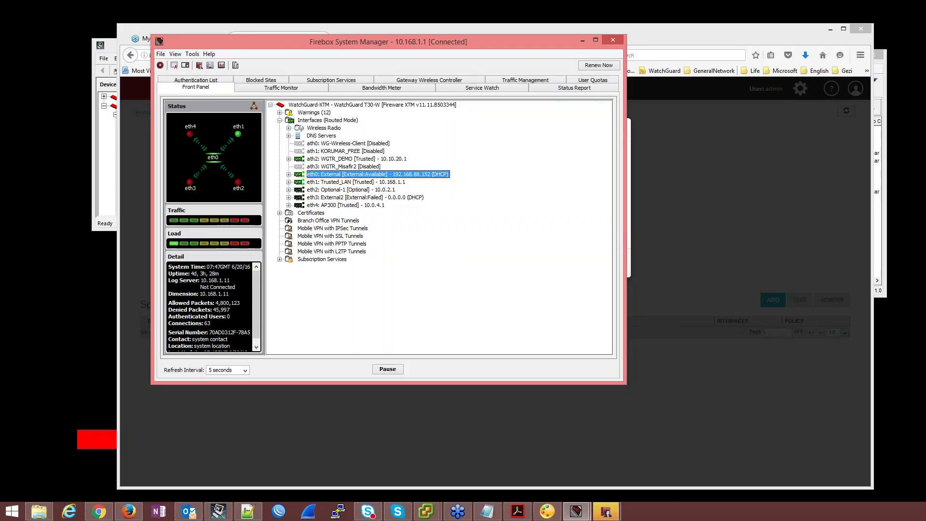
Close the empty interface picker and cancel Dimension's Create VPN wizard.
{"action": "left_click", "coordinate": [629, 235]}
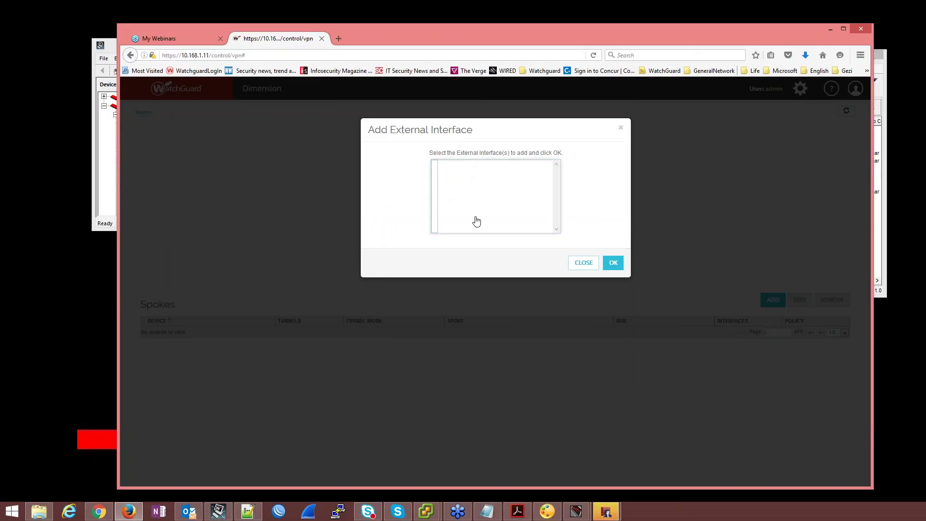
{"action": "left_click", "coordinate": [611, 264]}
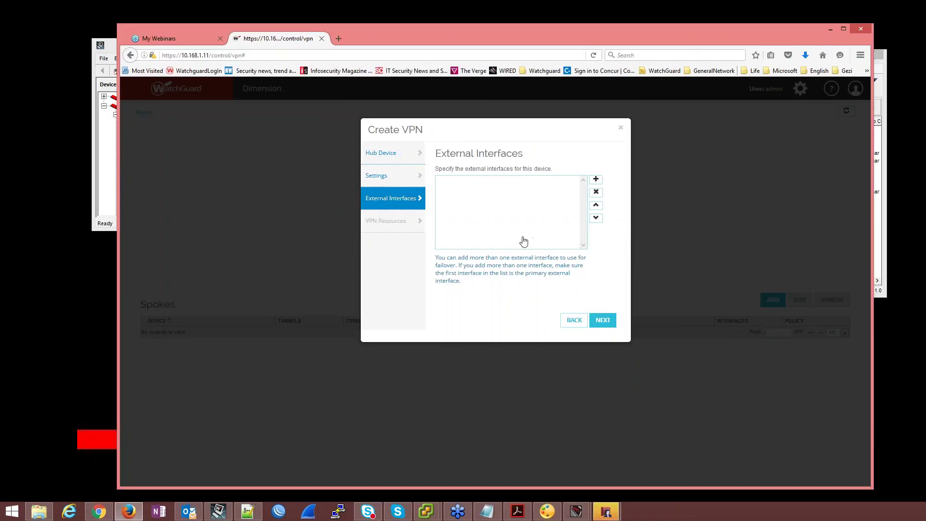
{"action": "left_click", "coordinate": [621, 129]}
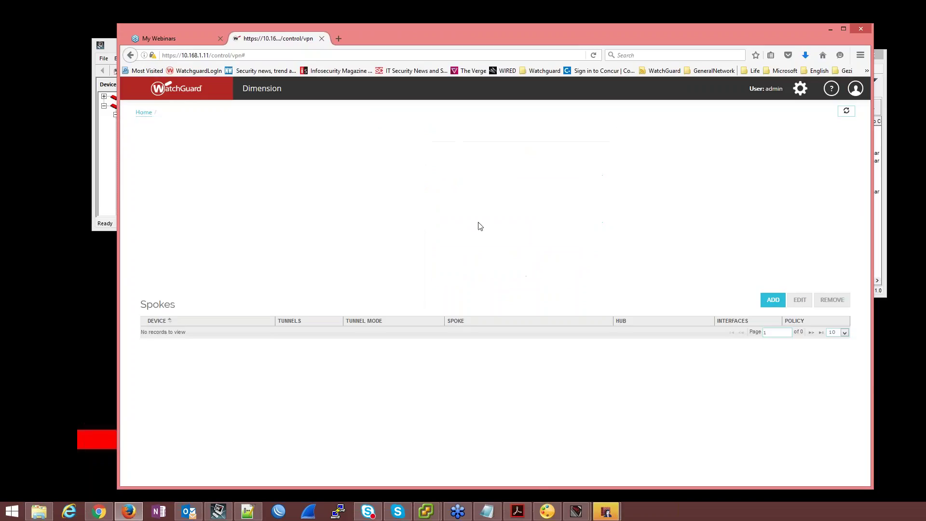
Acknowledge the T30ext save-successful message and select the Outgoing policy.
{"action": "mouse_move", "coordinate": [606, 511]}
{"action": "mouse_move", "coordinate": [620, 461]}
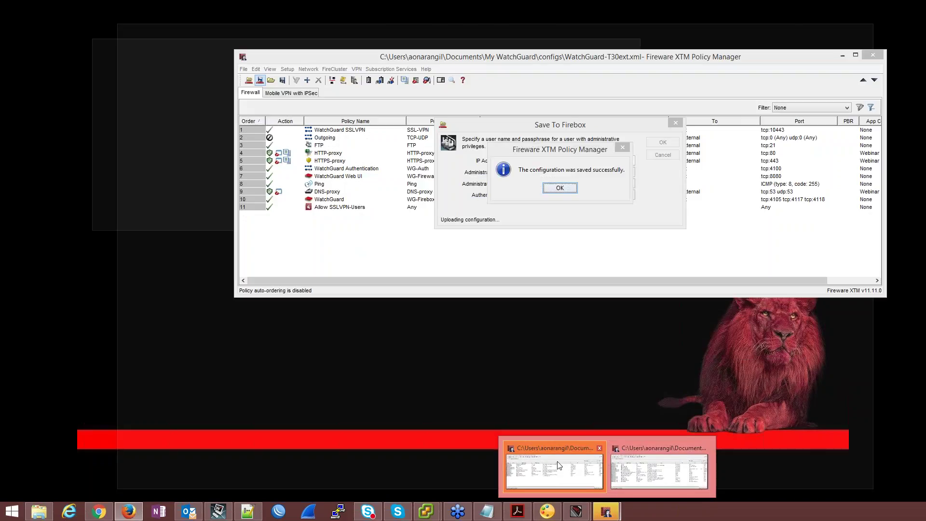
{"action": "left_click", "coordinate": [560, 465]}
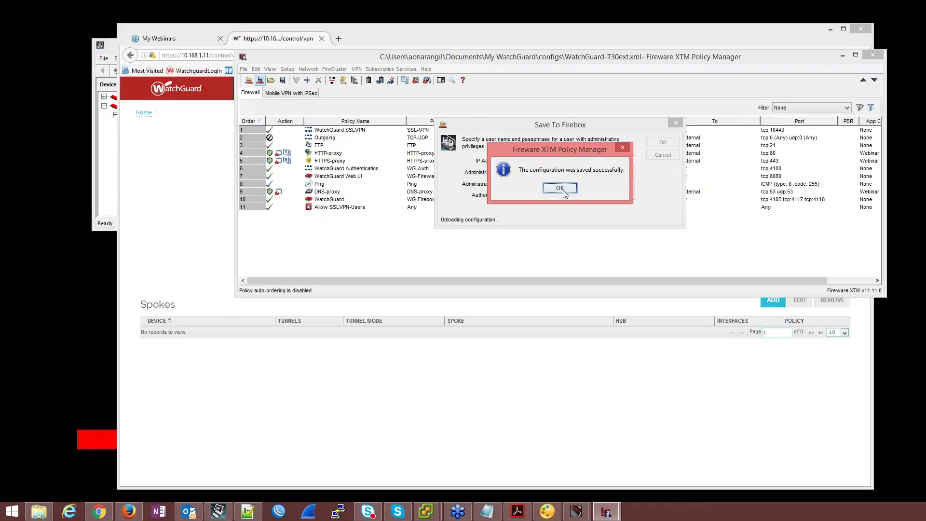
{"action": "left_click", "coordinate": [561, 188]}
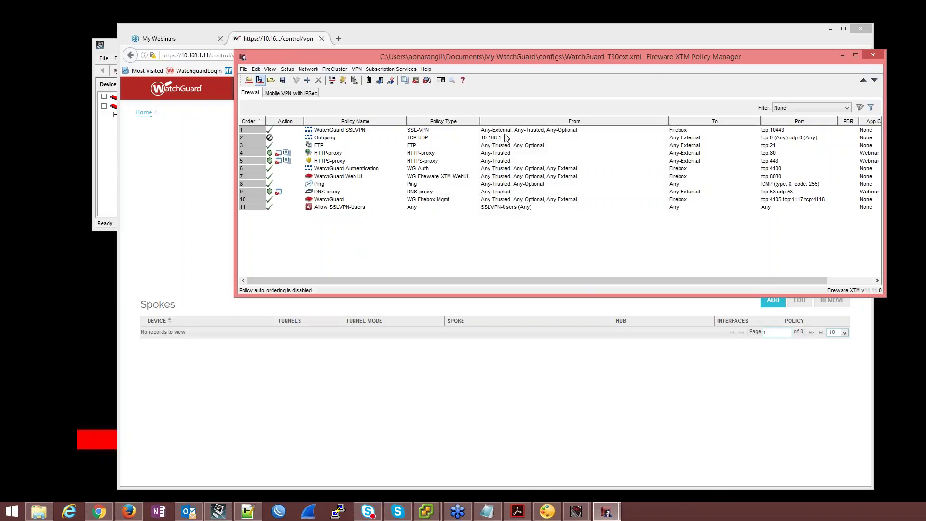
{"action": "left_click", "coordinate": [329, 139]}
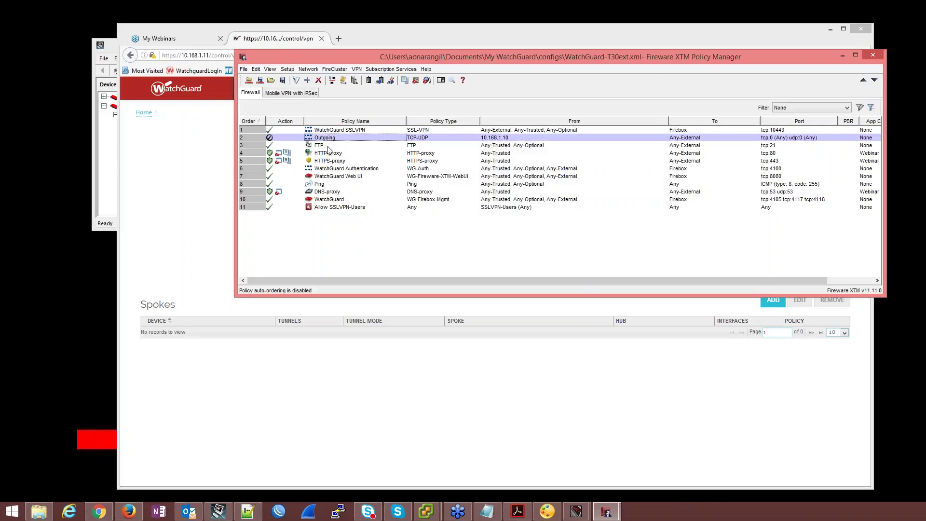
Open the External interface settings and try Use Static IP, then close them unchanged.
{"action": "left_click", "coordinate": [337, 80]}
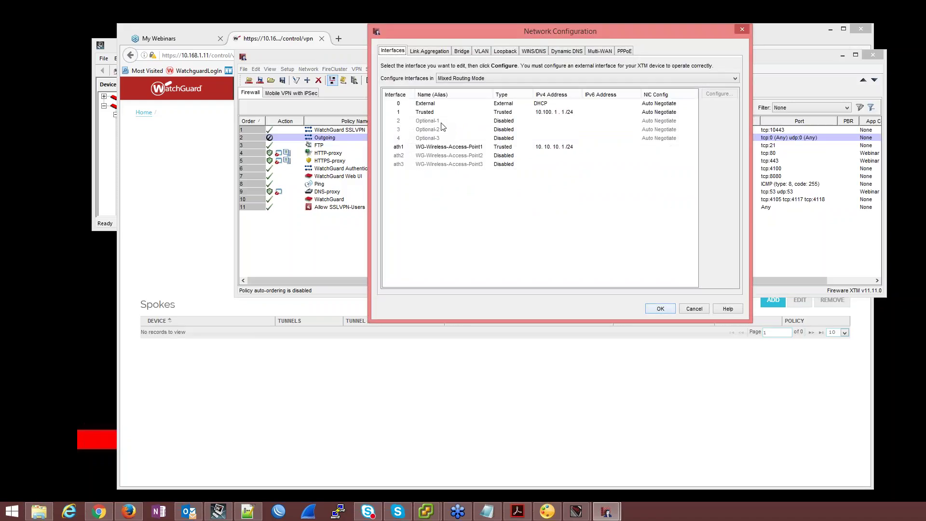
{"action": "double_click", "coordinate": [429, 104]}
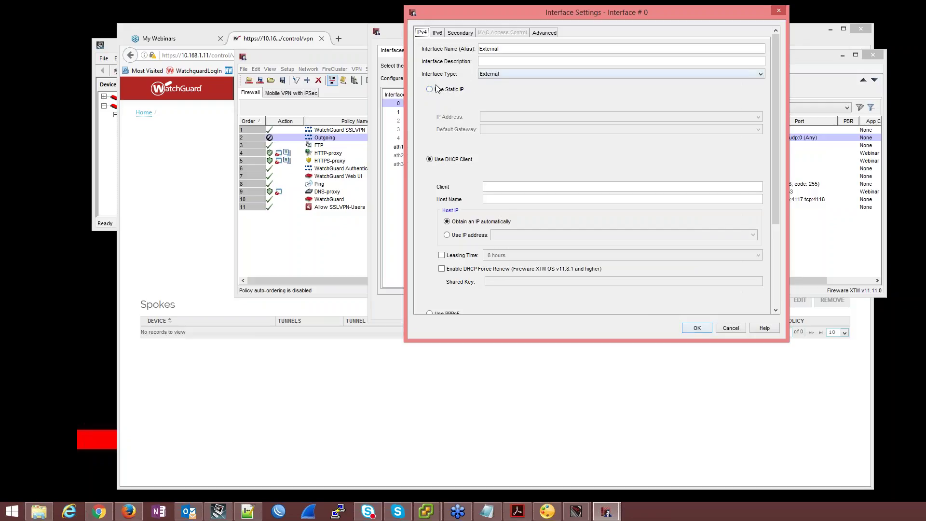
{"action": "left_click", "coordinate": [429, 89]}
{"action": "left_click", "coordinate": [484, 116]}
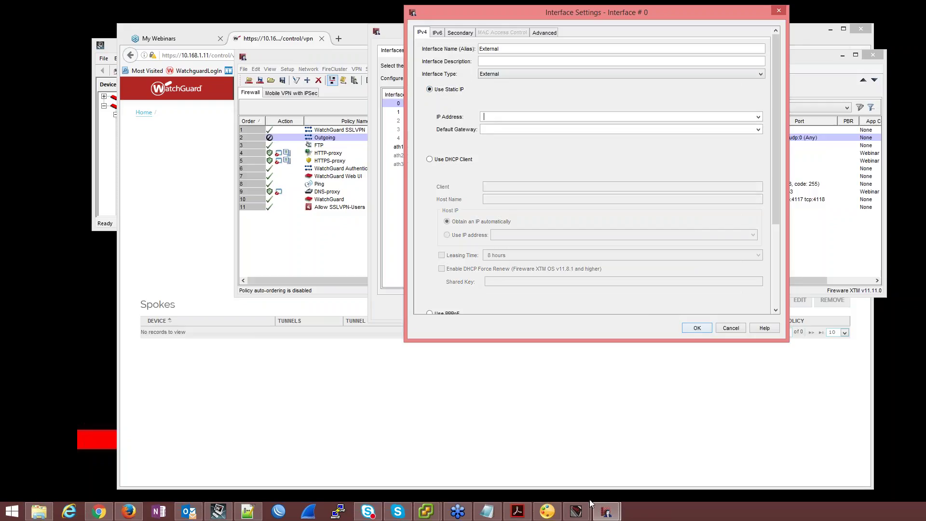
{"action": "mouse_move", "coordinate": [576, 511]}
{"action": "mouse_move", "coordinate": [542, 463]}
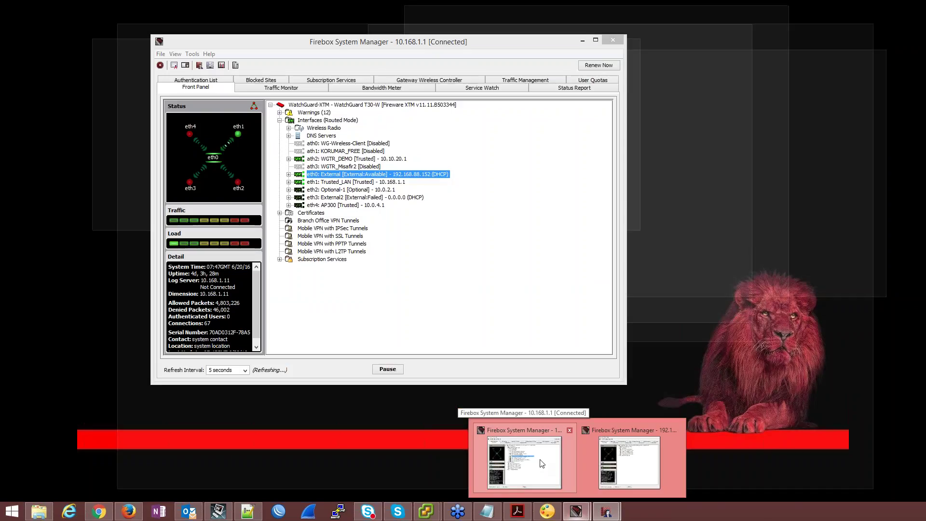
{"action": "mouse_move", "coordinate": [604, 470]}
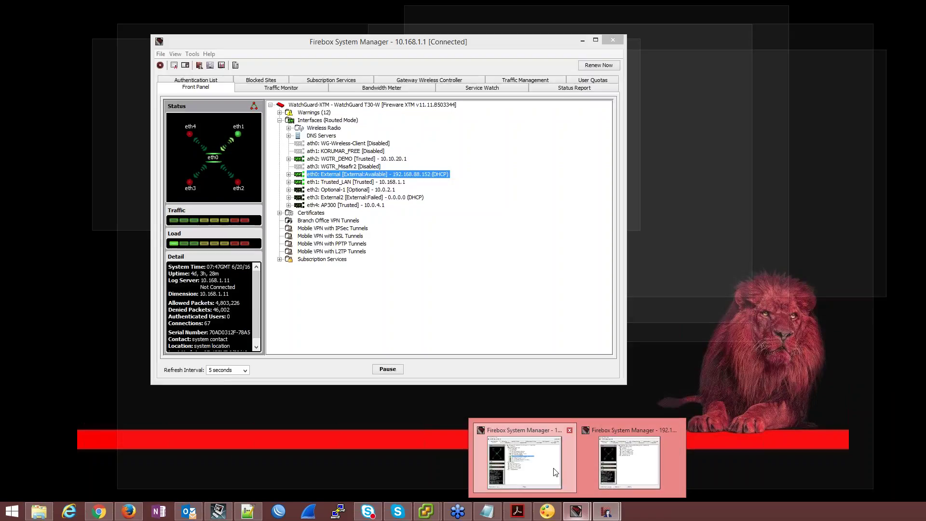
{"action": "left_click", "coordinate": [524, 462]}
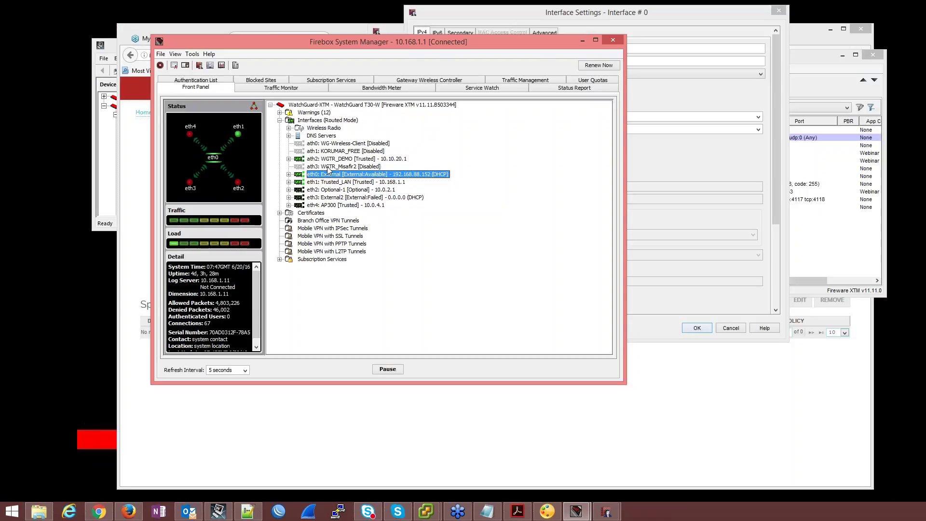
{"action": "left_click", "coordinate": [606, 511]}
{"action": "left_click_drag", "start_coordinate": [658, 13], "coordinate": [639, 121]}
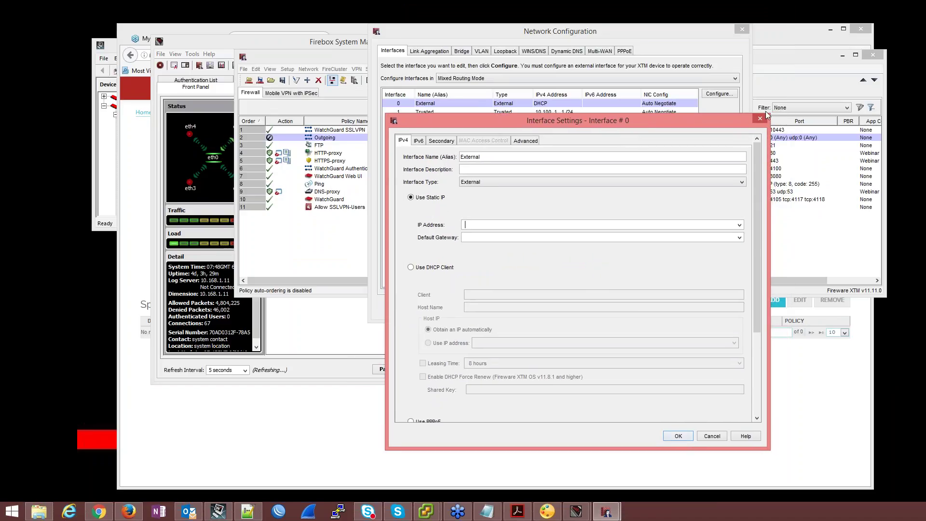
{"action": "left_click", "coordinate": [760, 119]}
Reopen External with Use Static IP and list the 192.168.88.145 Firebox's interfaces for reference.
{"action": "left_click_drag", "start_coordinate": [566, 42], "coordinate": [546, 83]}
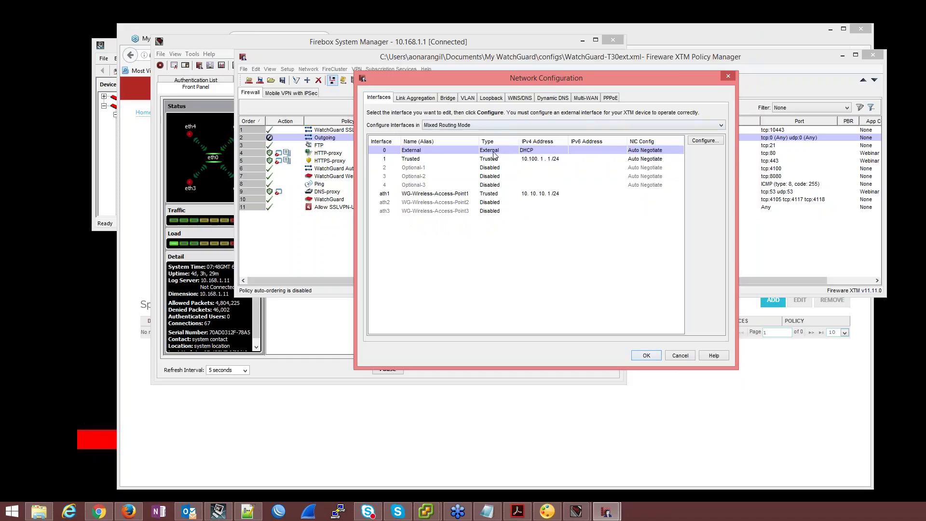
{"action": "double_click", "coordinate": [494, 153]}
{"action": "left_click", "coordinate": [416, 136]}
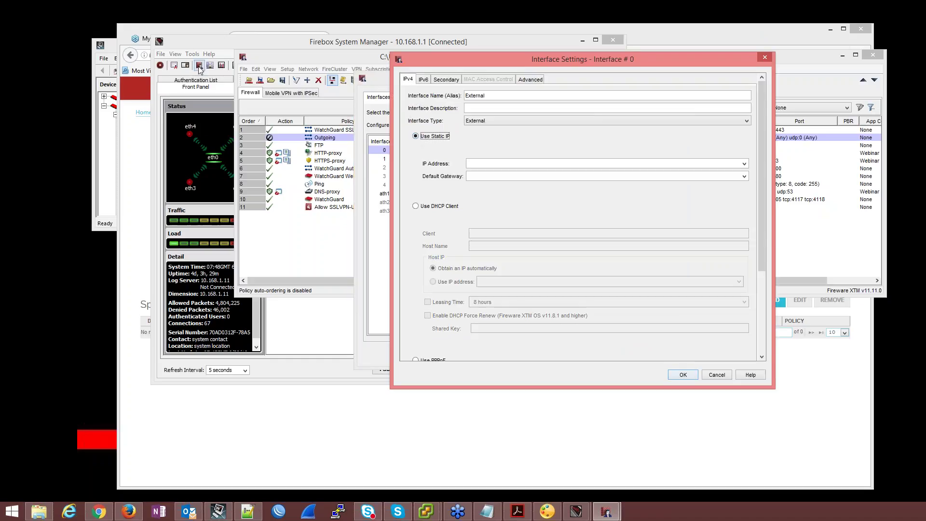
{"action": "left_click", "coordinate": [187, 45]}
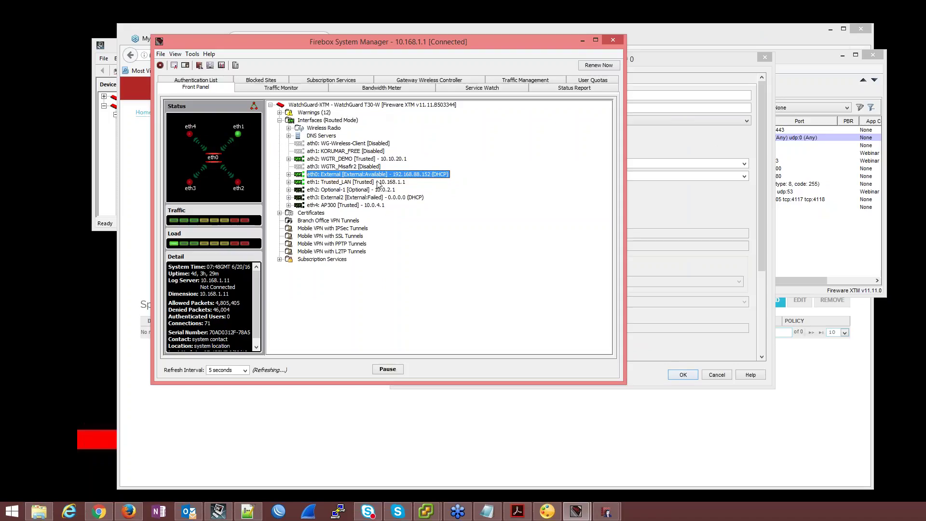
{"action": "mouse_move", "coordinate": [575, 510]}
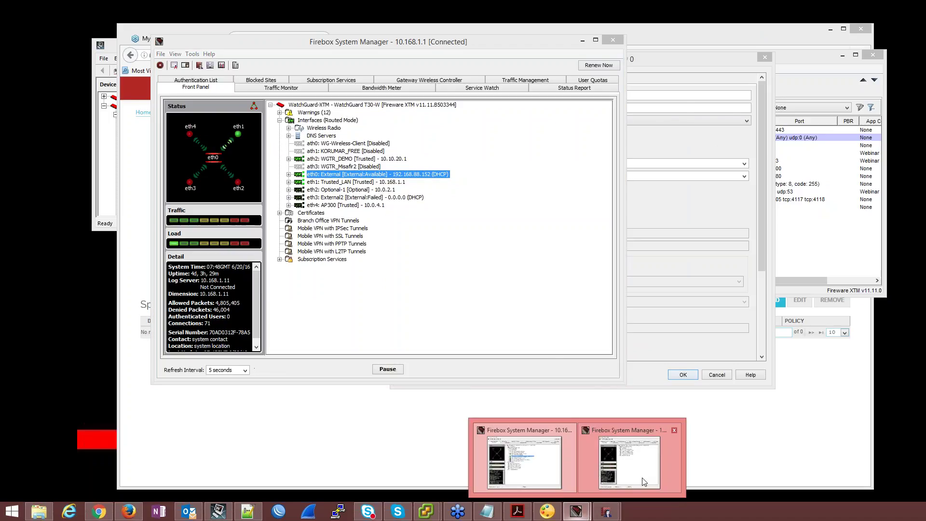
{"action": "left_click", "coordinate": [644, 482]}
{"action": "left_click_drag", "start_coordinate": [731, 48], "coordinate": [314, 126]}
{"action": "left_click", "coordinate": [266, 198]}
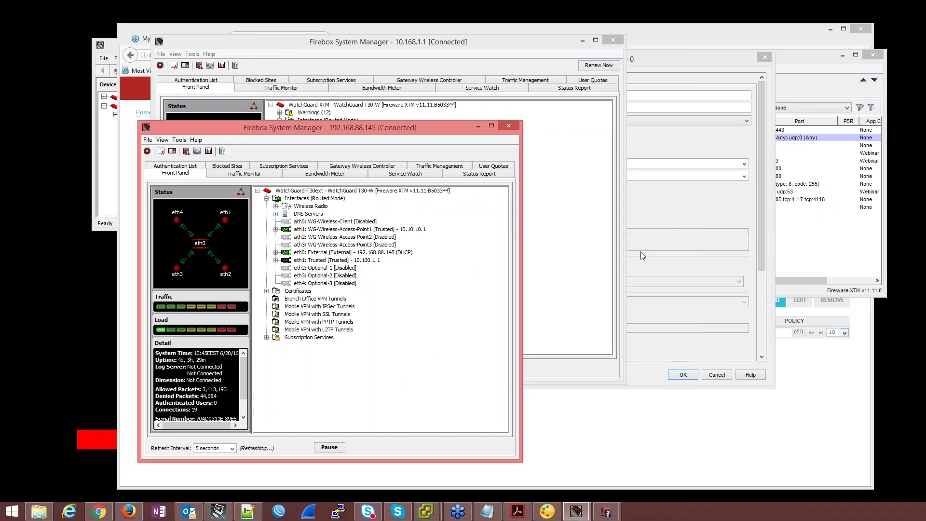
{"action": "left_click", "coordinate": [667, 219]}
Enter the static address 192.168.88.145/24 and default gateway 192.168.88.1.
{"action": "left_click", "coordinate": [522, 164]}
{"action": "type", "text": "192.168.88./"}
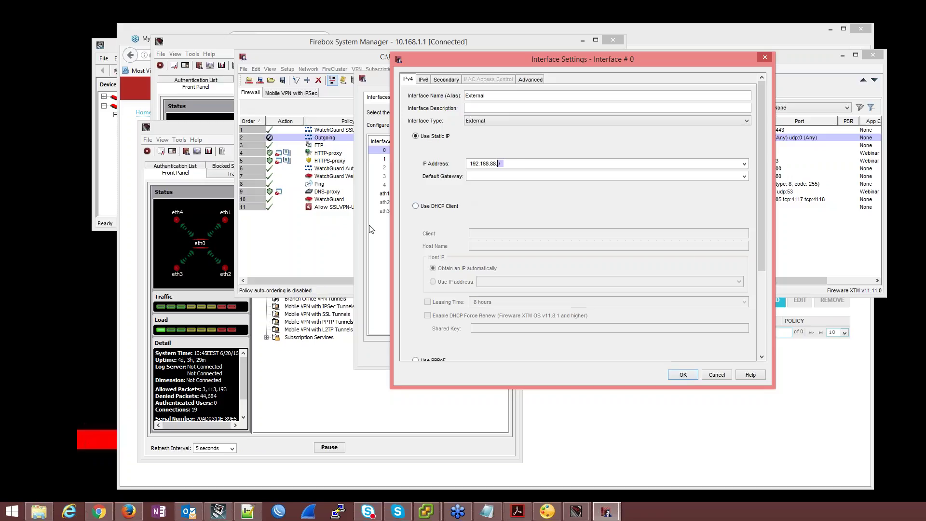
{"action": "left_click", "coordinate": [302, 388]}
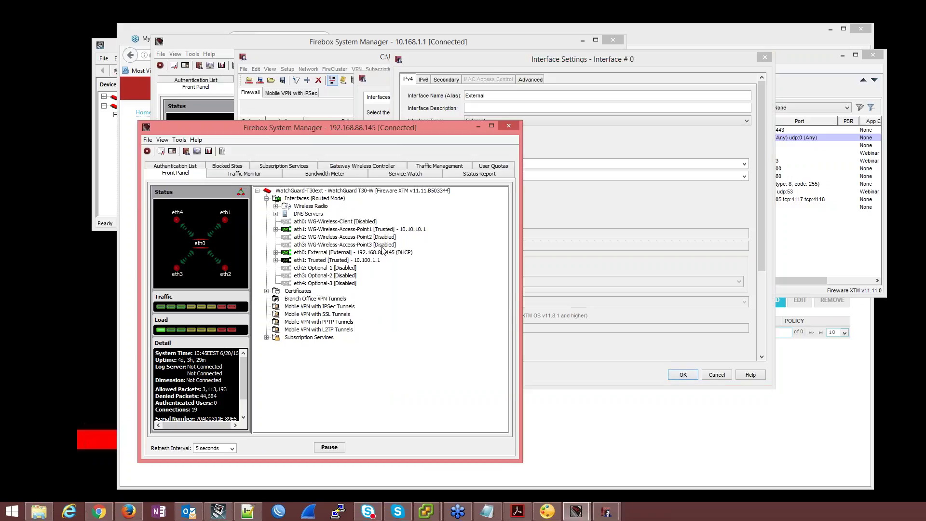
{"action": "left_click", "coordinate": [571, 155]}
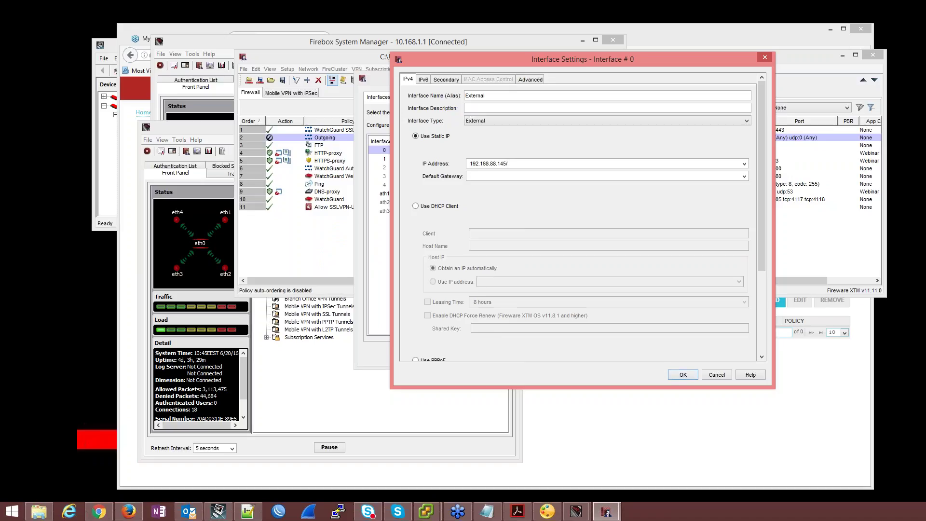
{"action": "type", "text": "192.168.88.1"}
{"action": "left_click", "coordinate": [347, 324]}
{"action": "left_click", "coordinate": [276, 253]}
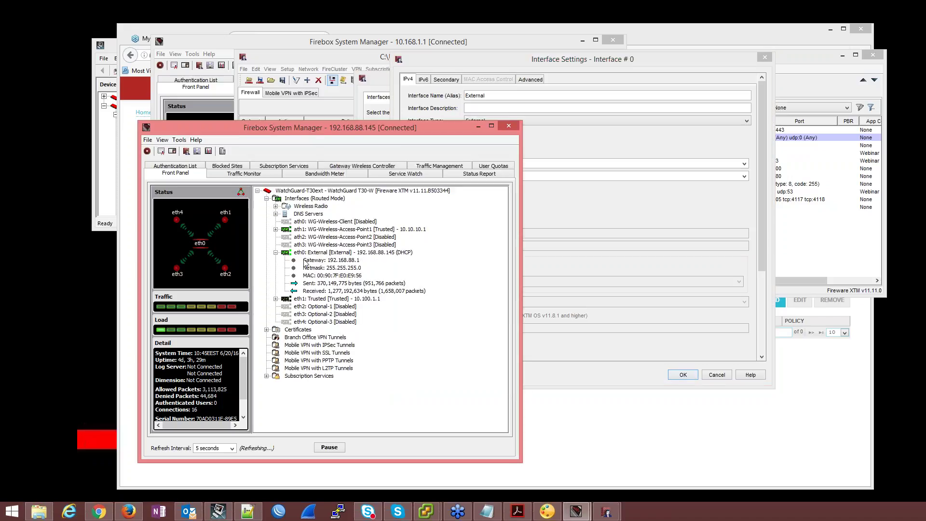
{"action": "left_click", "coordinate": [328, 261]}
{"action": "left_click", "coordinate": [608, 210]}
{"action": "type", "text": "192.168.88.1"}
Confirm the interface settings and acknowledge the Mobile VPN with SSL address warning.
{"action": "left_click", "coordinate": [682, 375]}
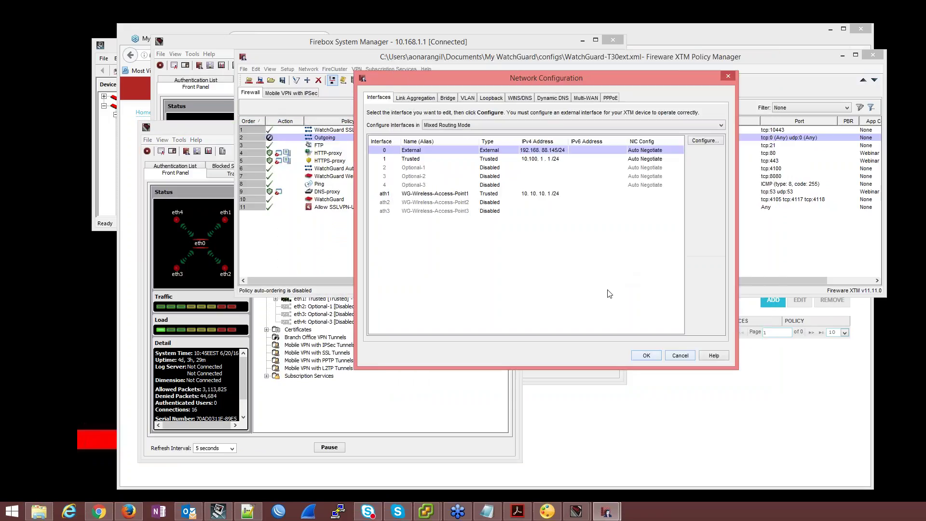
{"action": "left_click", "coordinate": [654, 359]}
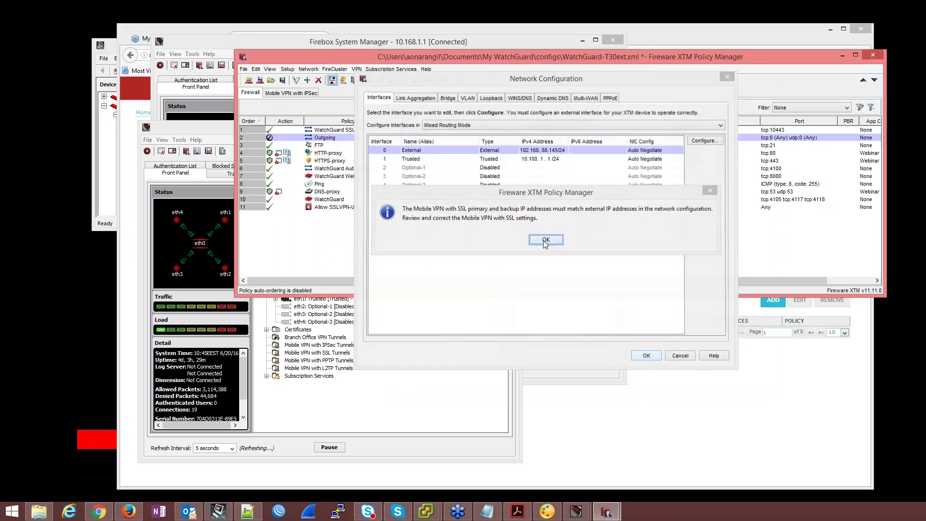
{"action": "left_click", "coordinate": [544, 244]}
{"action": "left_click", "coordinate": [356, 69]}
Deactivate Mobile VPN with SSL and apply the change.
{"action": "mouse_move", "coordinate": [398, 138]}
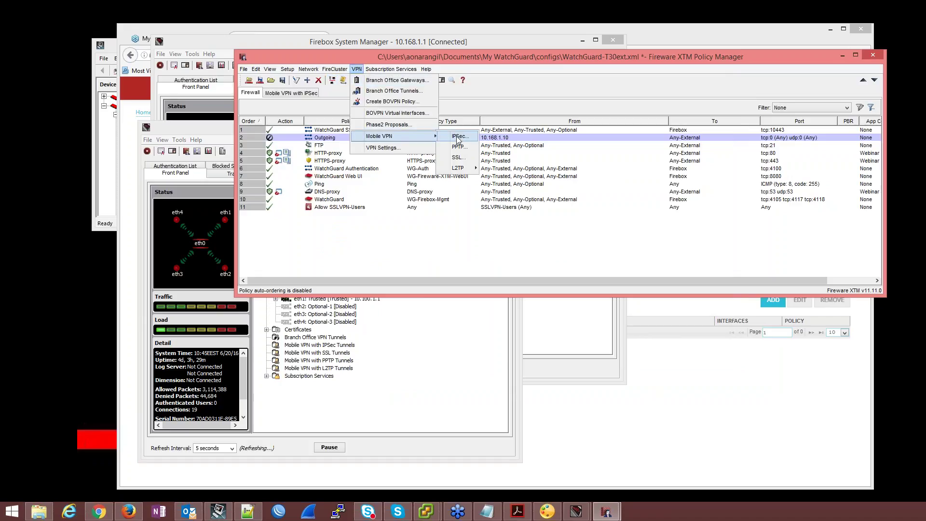
{"action": "left_click", "coordinate": [459, 158]}
{"action": "left_click", "coordinate": [466, 45]}
{"action": "left_click", "coordinate": [549, 197]}
{"action": "left_click", "coordinate": [611, 345]}
Save the configuration to the Firebox with the admin passphrase, replacing the local file.
{"action": "left_click", "coordinate": [260, 81]}
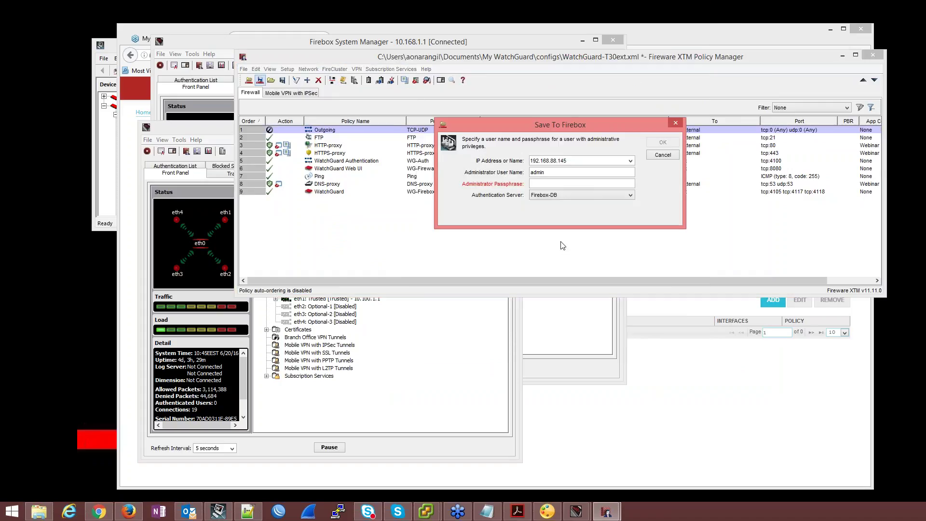
{"action": "type", "text": "re•••••••"}
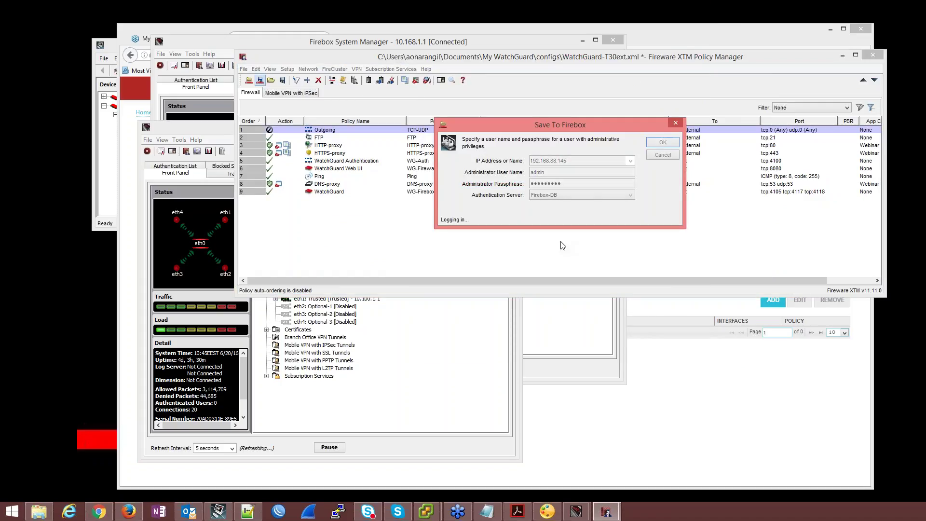
{"action": "key", "text": "Return"}
{"action": "left_click", "coordinate": [676, 251]}
{"action": "left_click", "coordinate": [554, 189]}
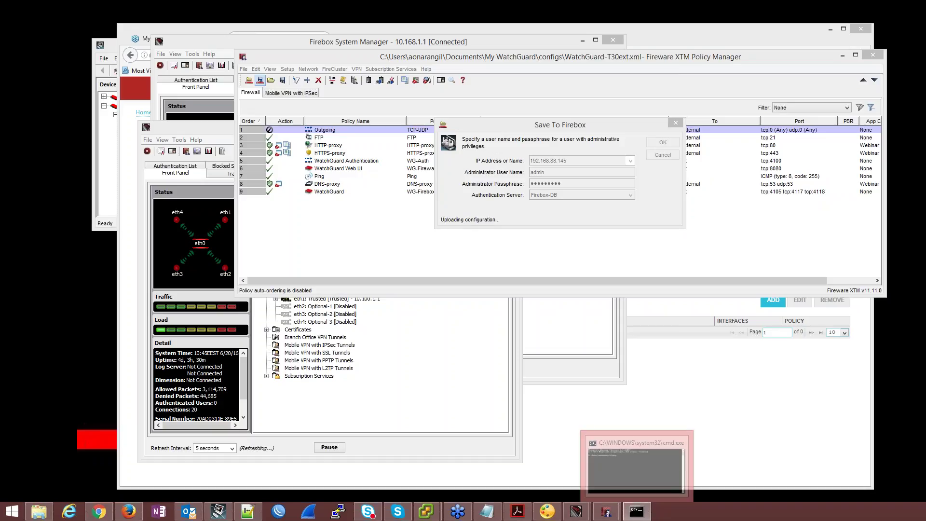
Ping 192.168.88.145 from the command prompt.
{"action": "left_click", "coordinate": [637, 511]}
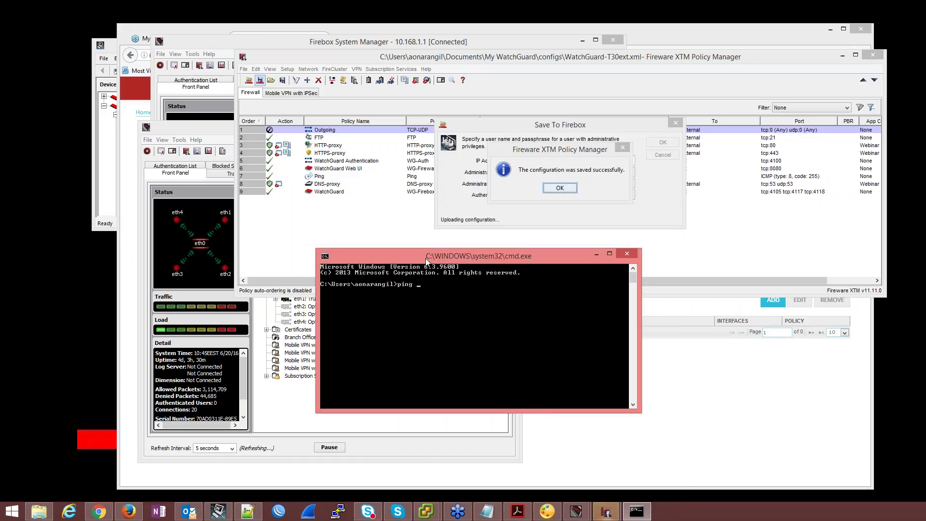
{"action": "type", "text": "ping 19"}
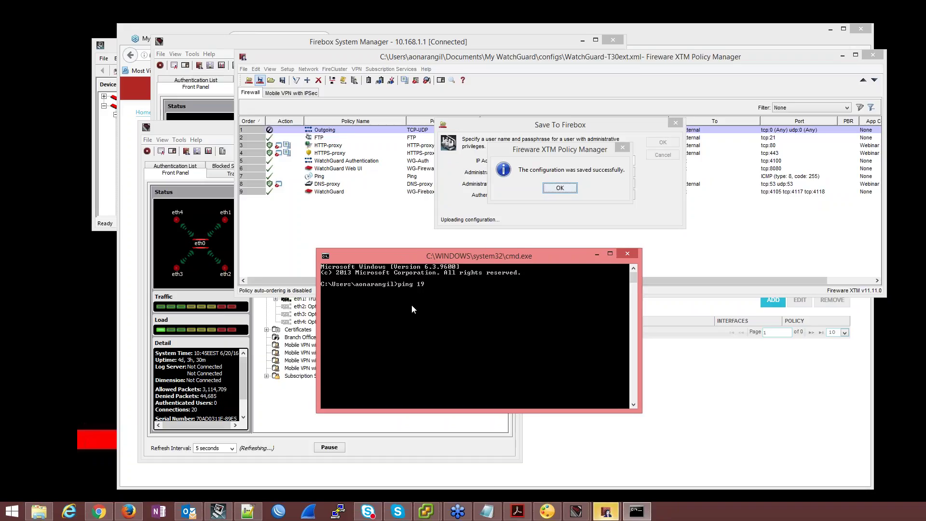
{"action": "type", "text": "2.168.88.145"}
{"action": "key", "text": "Return"}
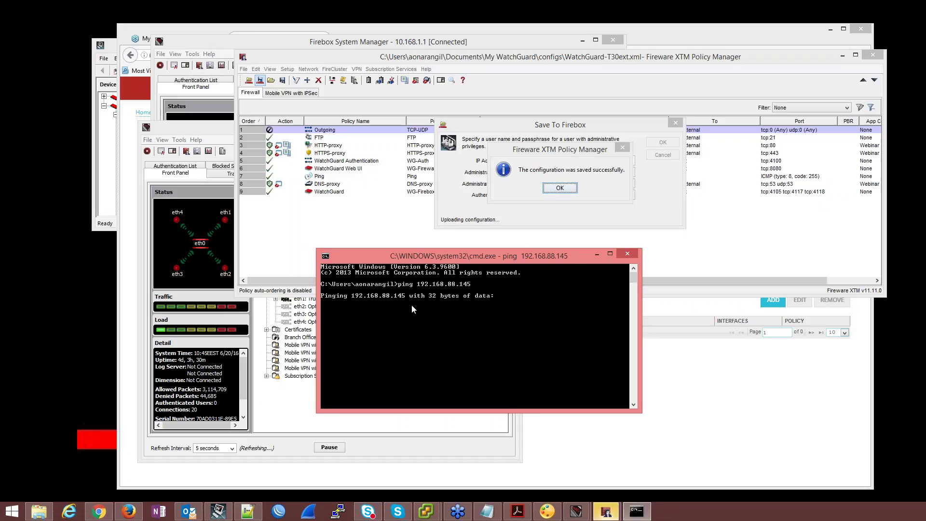
{"action": "left_click", "coordinate": [560, 188]}
{"action": "left_click", "coordinate": [519, 344]}
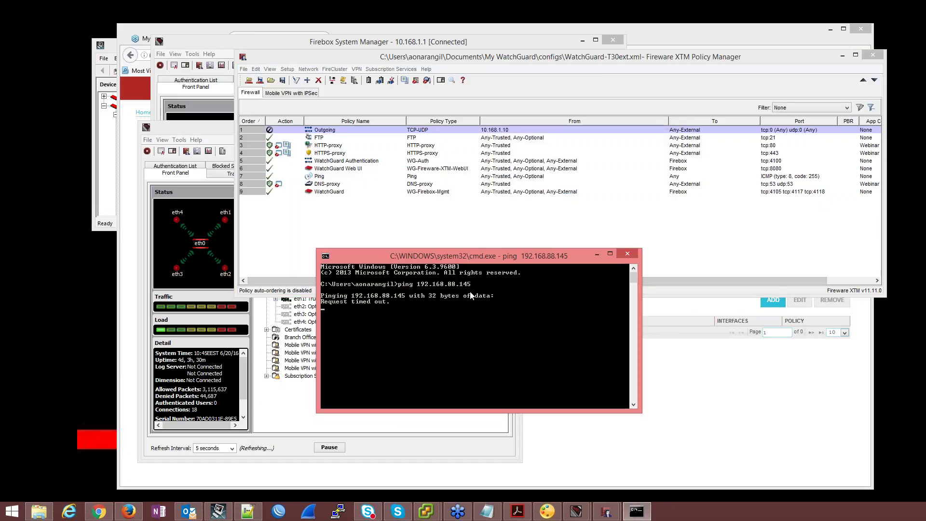
Change the Ping policy's From source to Any.
{"action": "double_click", "coordinate": [321, 176]}
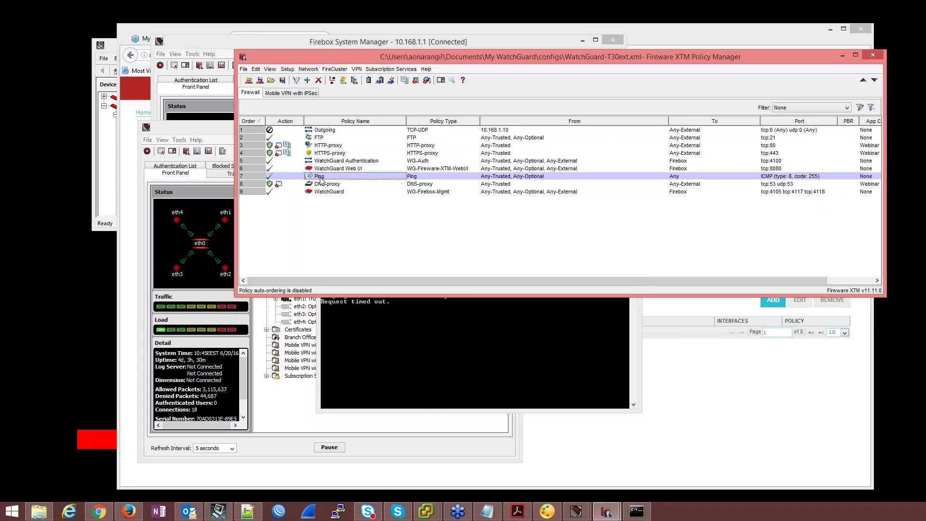
{"action": "left_click", "coordinate": [597, 140]}
{"action": "left_click", "coordinate": [519, 113]}
{"action": "left_click", "coordinate": [529, 168]}
{"action": "left_click", "coordinate": [604, 254]}
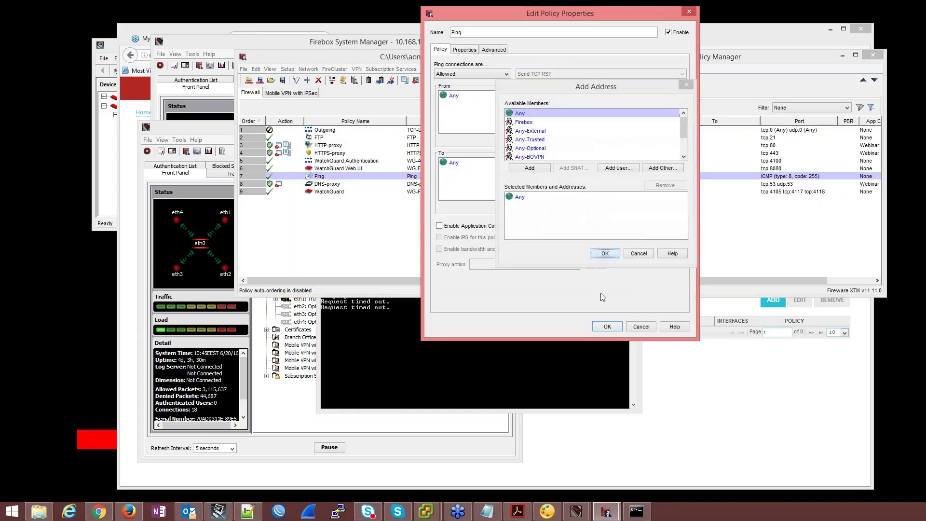
{"action": "left_click", "coordinate": [606, 326]}
Save the configuration to the Firebox with the admin passphrase.
{"action": "left_click", "coordinate": [259, 81]}
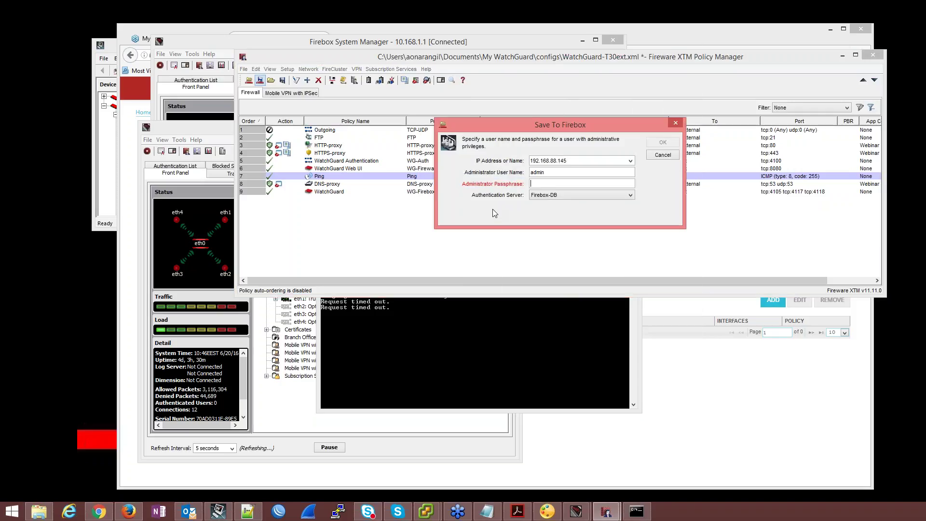
{"action": "type", "text": "*********"}
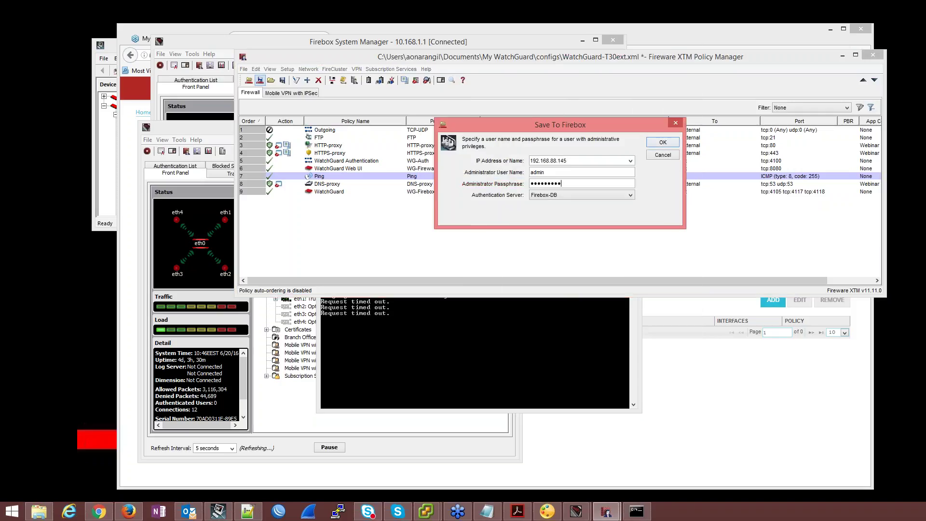
{"action": "key", "text": "Return"}
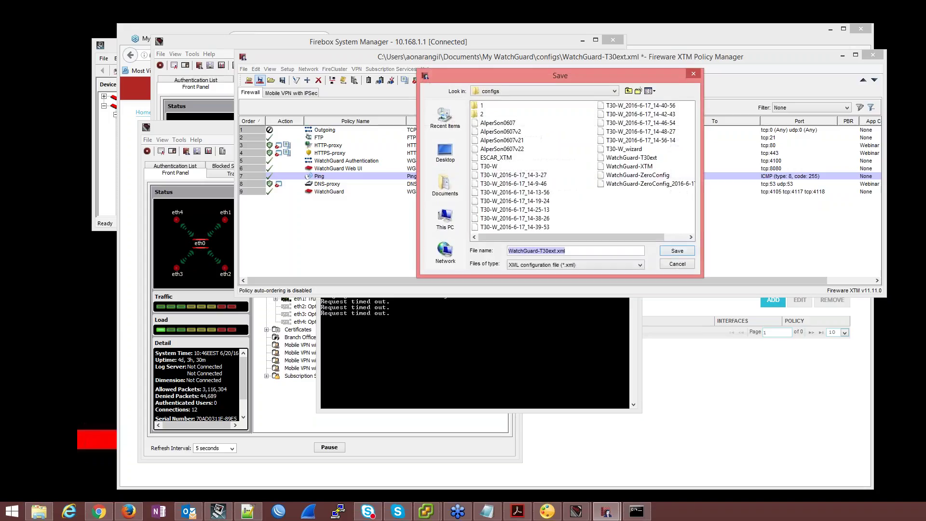
{"action": "key", "text": "Return"}
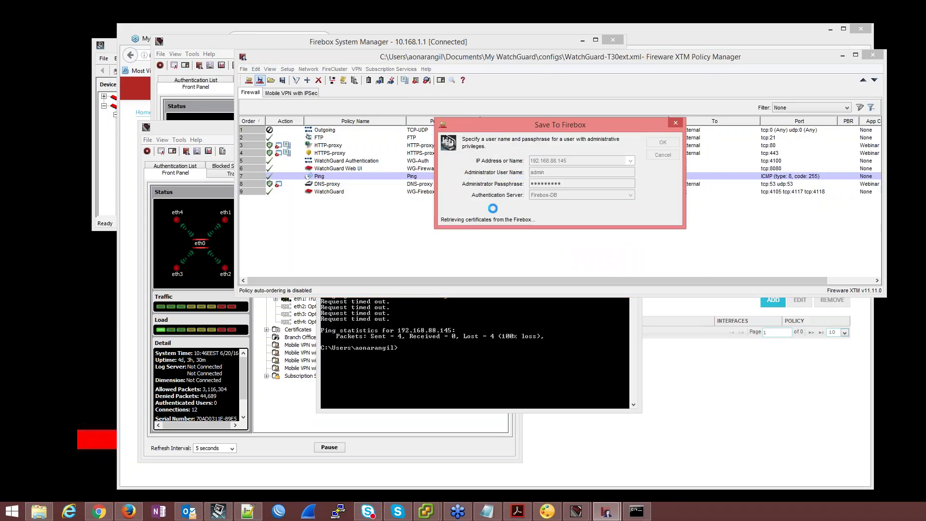
Rerun ping 192.168.88.145 and see 3 of 4 replies come back.
{"action": "left_click", "coordinate": [493, 349]}
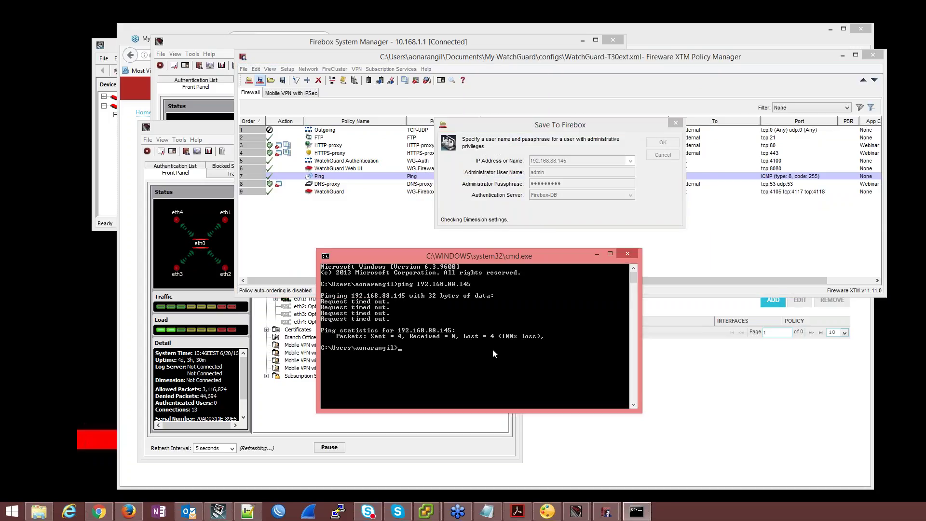
{"action": "key", "text": "Up"}
{"action": "key", "text": "Return"}
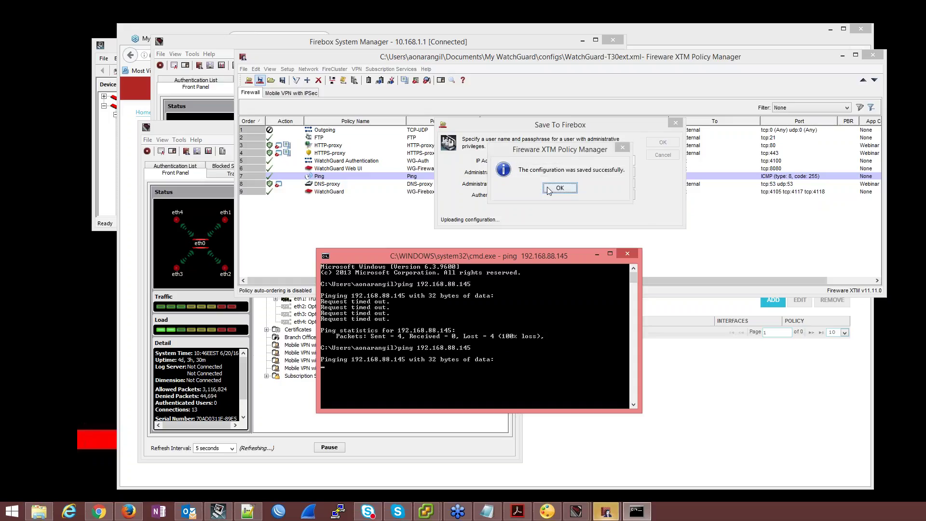
{"action": "left_click", "coordinate": [551, 184]}
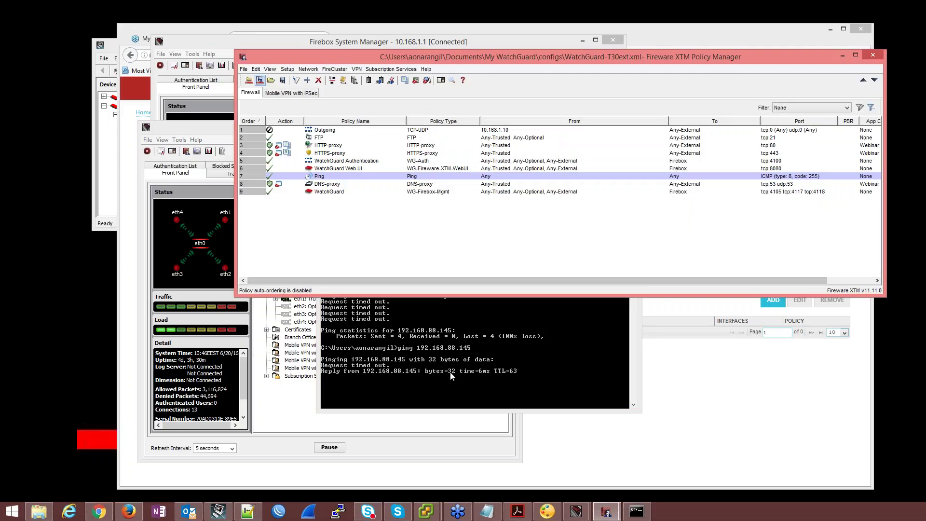
{"action": "left_click", "coordinate": [451, 381]}
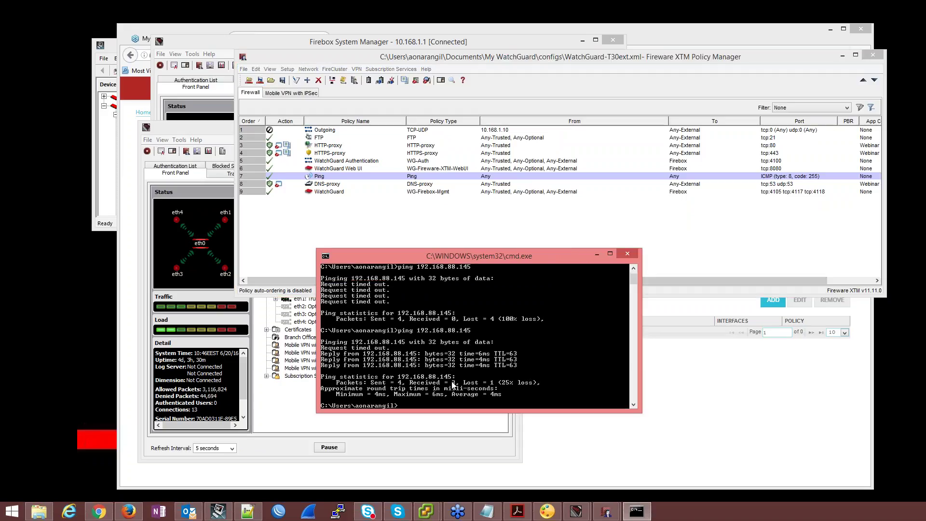
{"action": "left_click", "coordinate": [99, 511]}
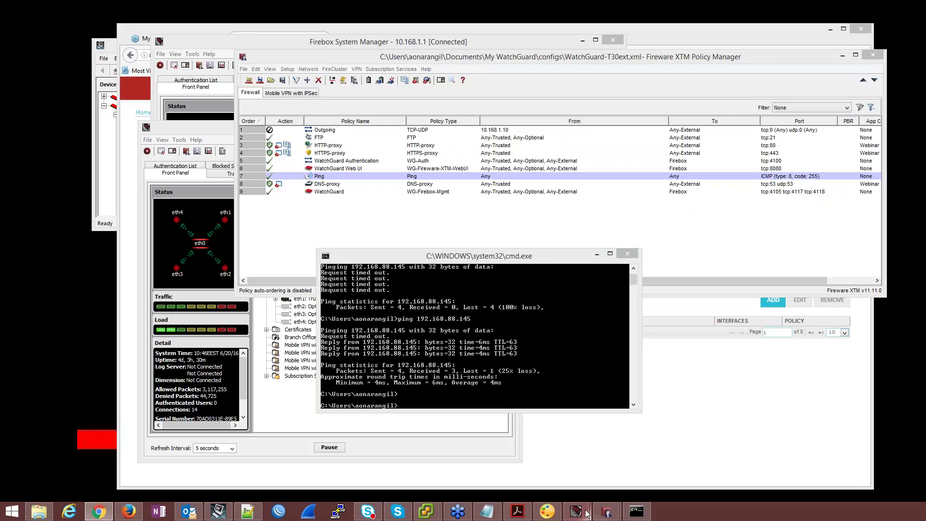
Refresh the Dimension devices, then start a new VPN accepting the hub device and name.
{"action": "left_click", "coordinate": [128, 512]}
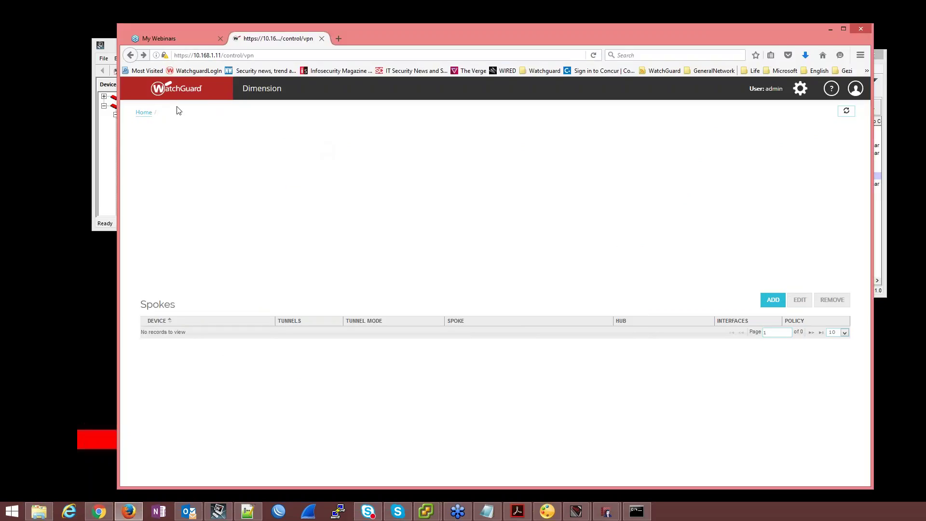
{"action": "left_click", "coordinate": [149, 111]}
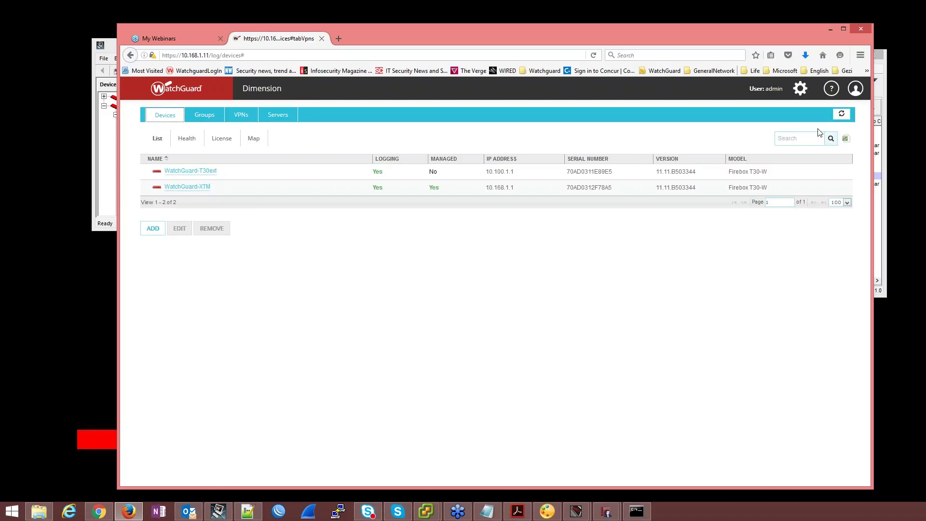
{"action": "left_click", "coordinate": [841, 114]}
{"action": "left_click", "coordinate": [241, 115]}
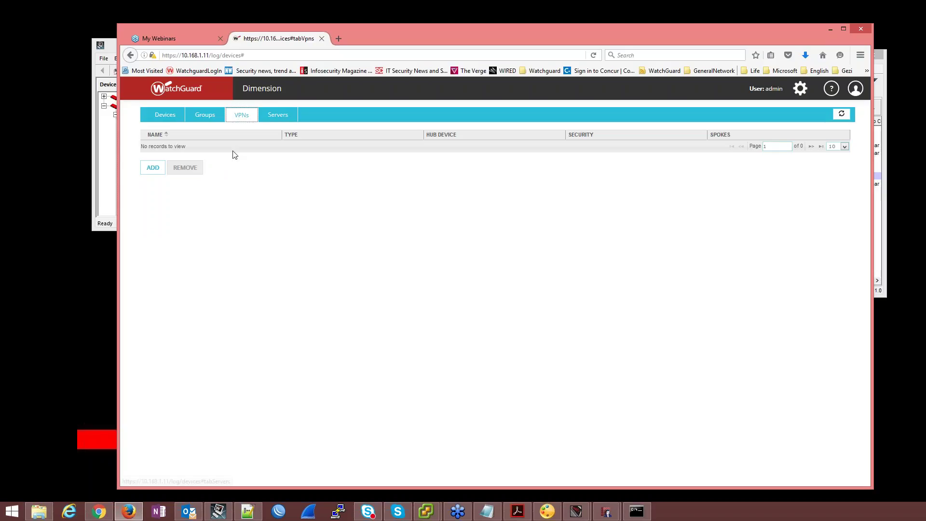
{"action": "left_click", "coordinate": [153, 167]}
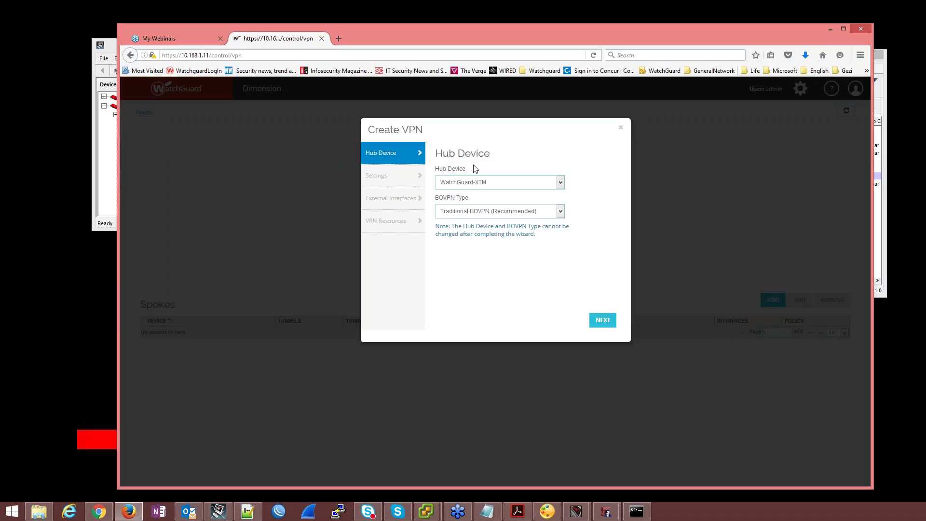
{"action": "left_click", "coordinate": [603, 321]}
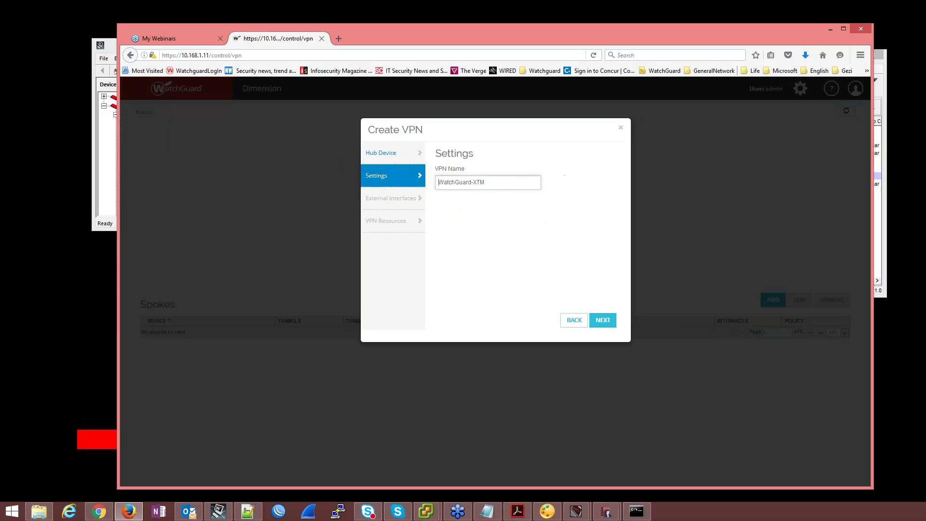
{"action": "left_click", "coordinate": [600, 321]}
Find no external interfaces available, cancel the wizard and return to the Home device list.
{"action": "left_click", "coordinate": [596, 179]}
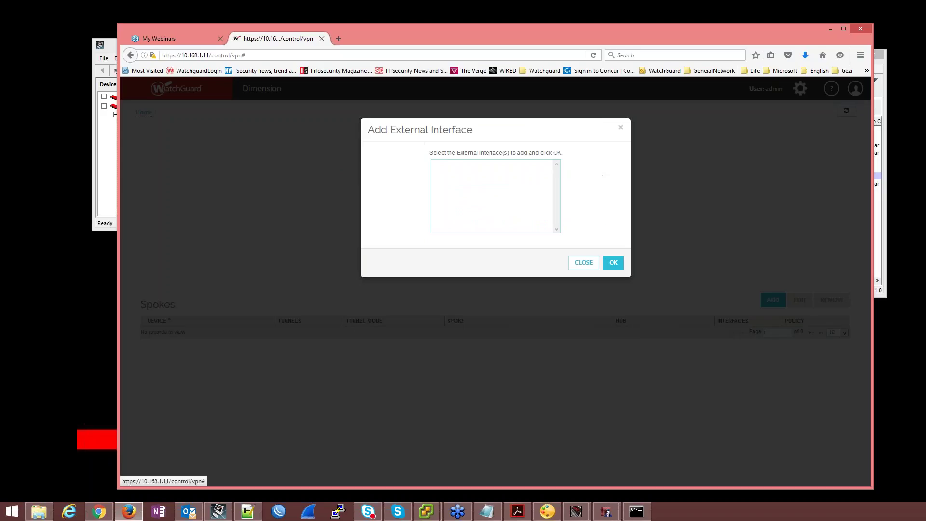
{"action": "key", "text": "Escape"}
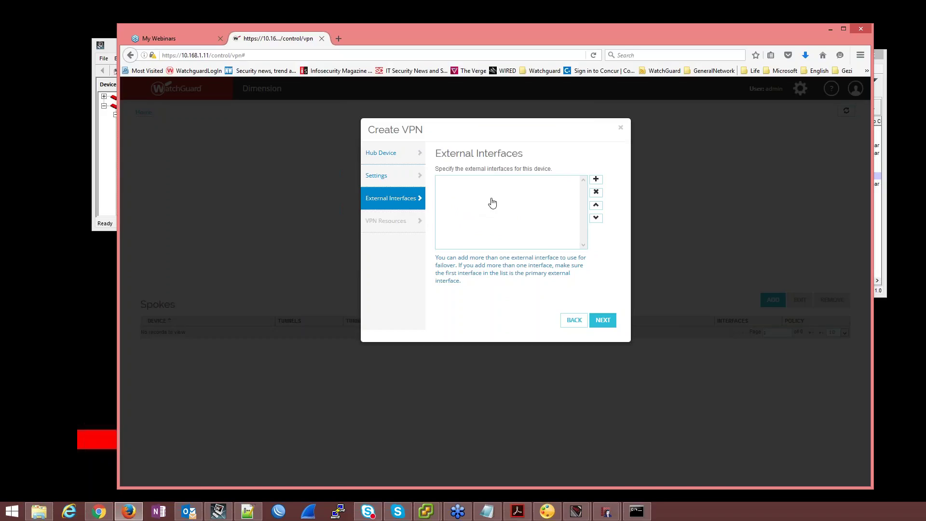
{"action": "left_click", "coordinate": [595, 180]}
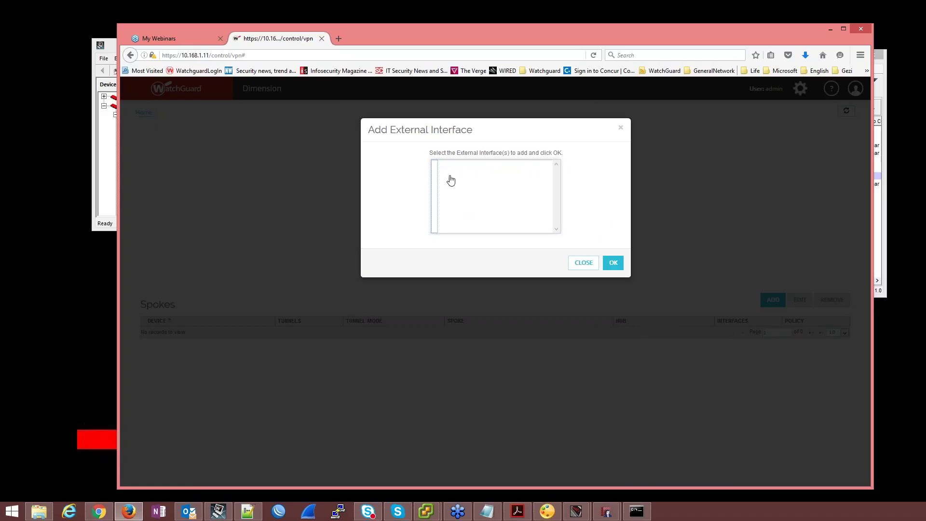
{"action": "left_click", "coordinate": [616, 262]}
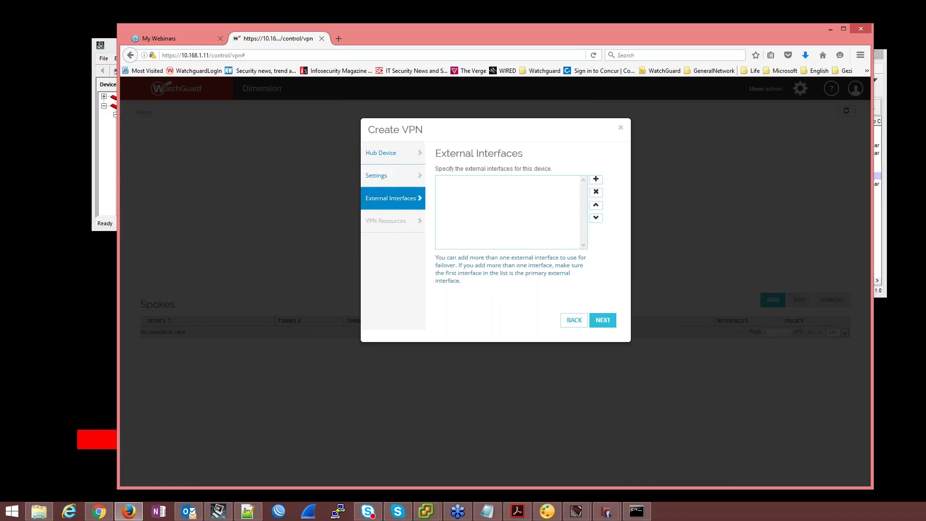
{"action": "left_click", "coordinate": [609, 323]}
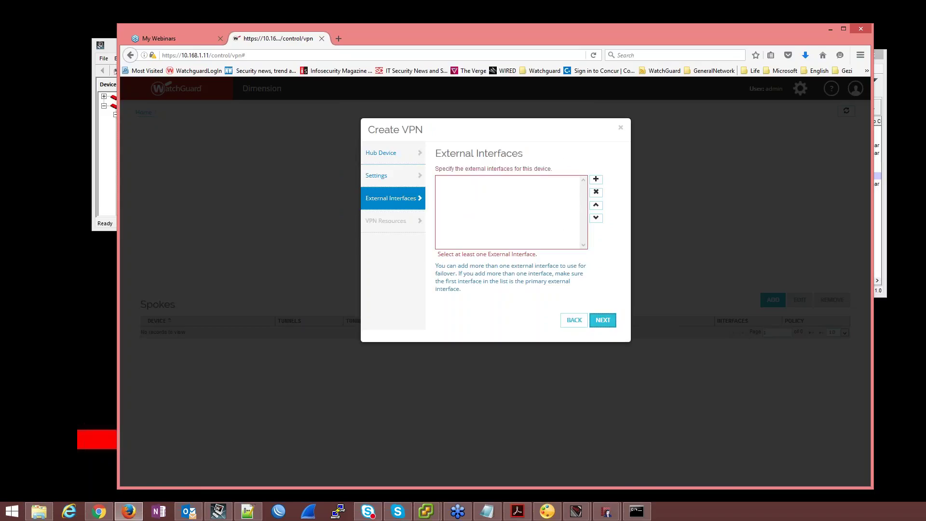
{"action": "left_click", "coordinate": [596, 180]}
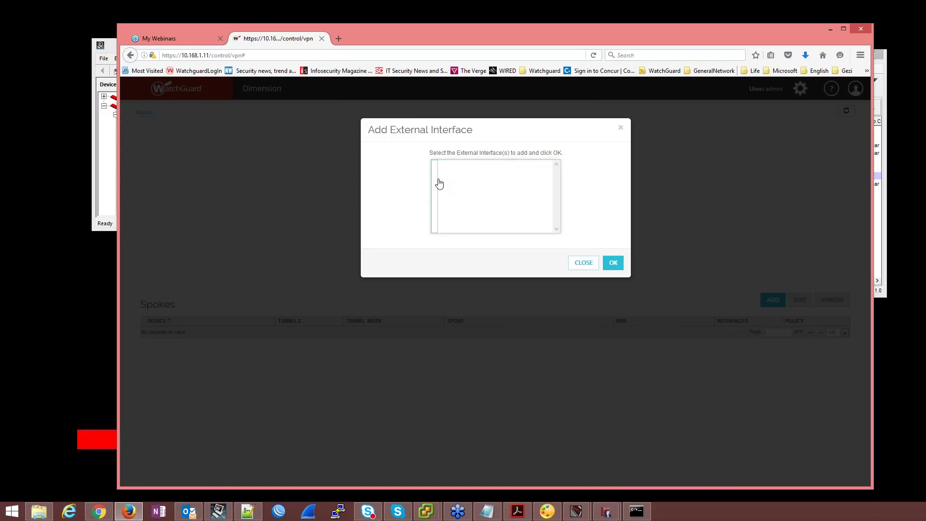
{"action": "left_click", "coordinate": [613, 264]}
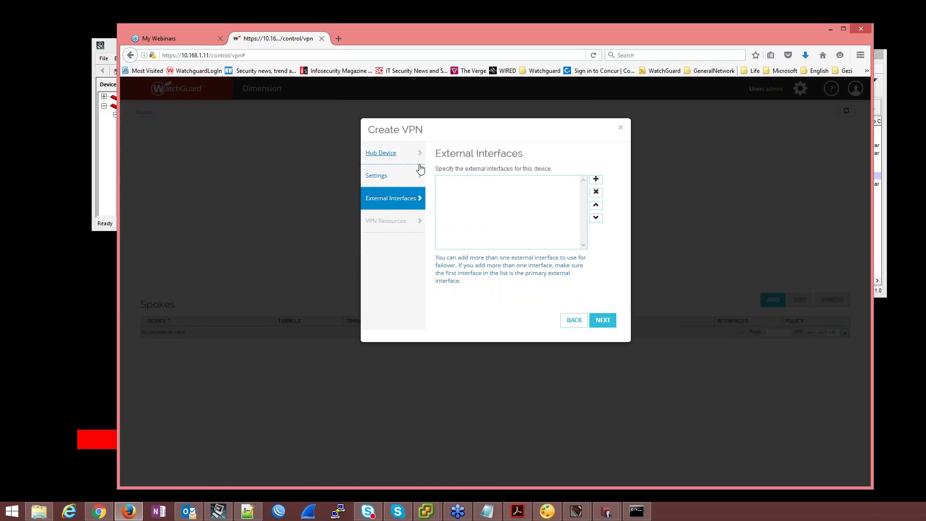
{"action": "left_click", "coordinate": [577, 326]}
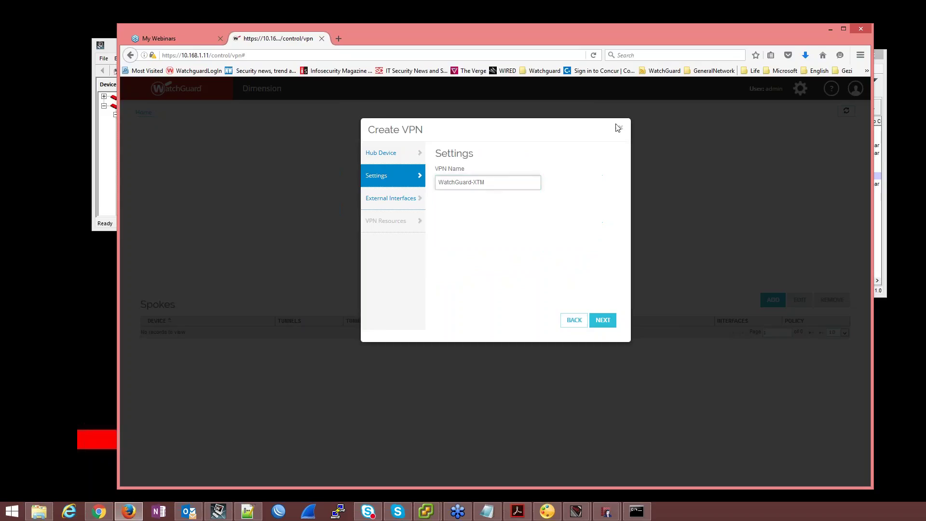
{"action": "left_click", "coordinate": [620, 128]}
{"action": "left_click", "coordinate": [144, 113]}
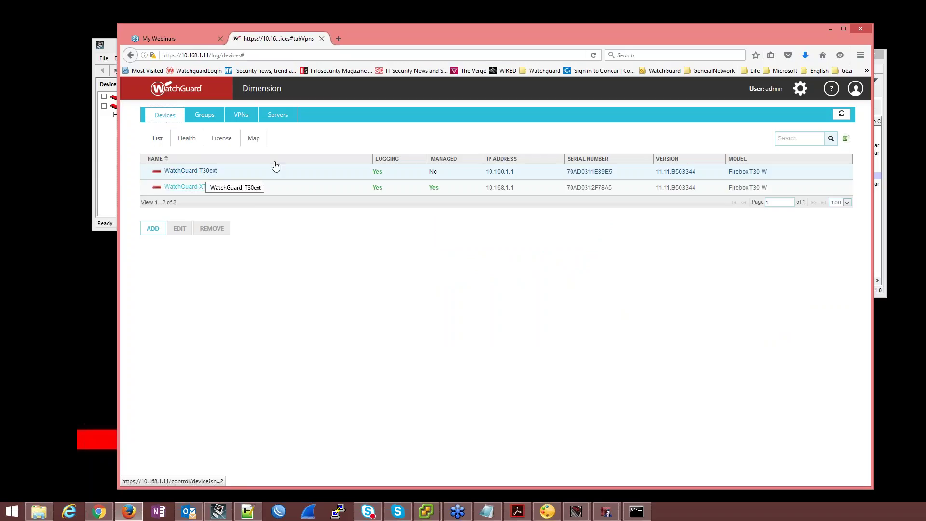
Select WatchGuard-T30ext, refresh the device list several times, then minimize Firefox.
{"action": "left_click", "coordinate": [841, 114]}
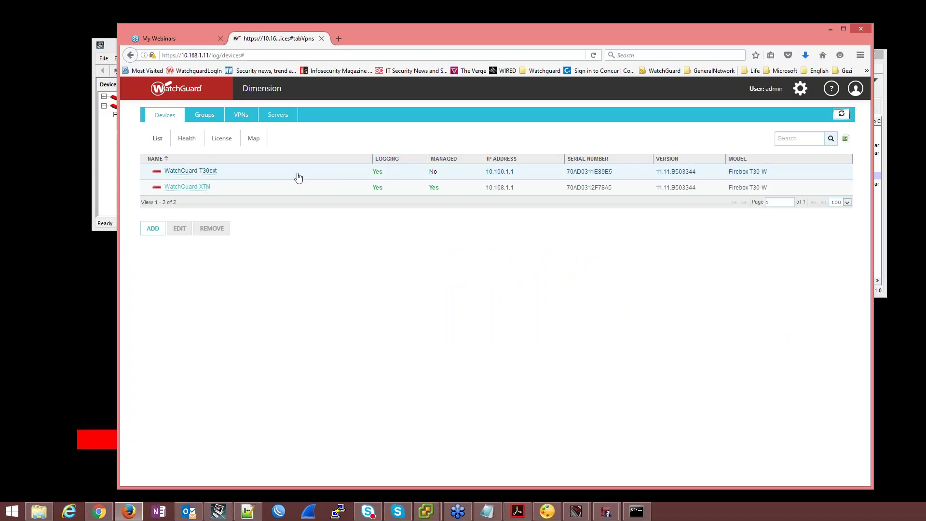
{"action": "left_click", "coordinate": [478, 176]}
{"action": "left_click", "coordinate": [420, 174]}
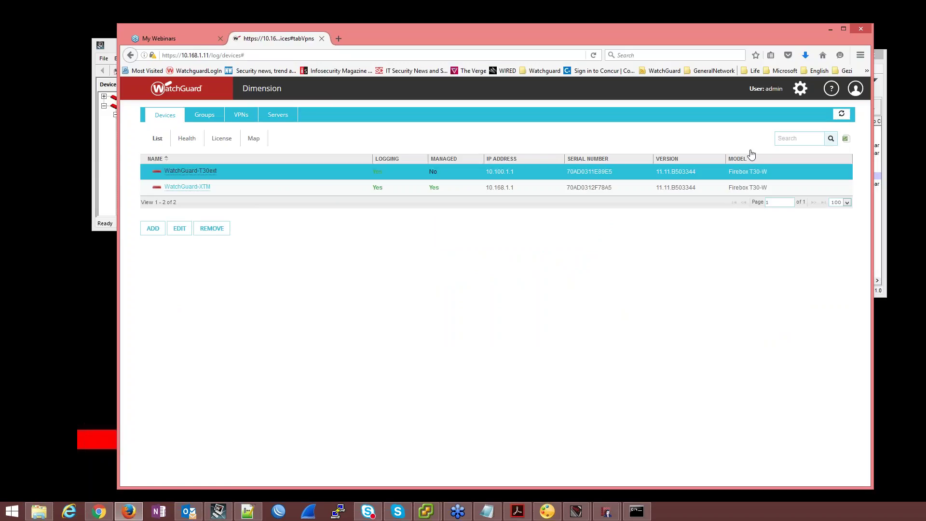
{"action": "left_click", "coordinate": [844, 114]}
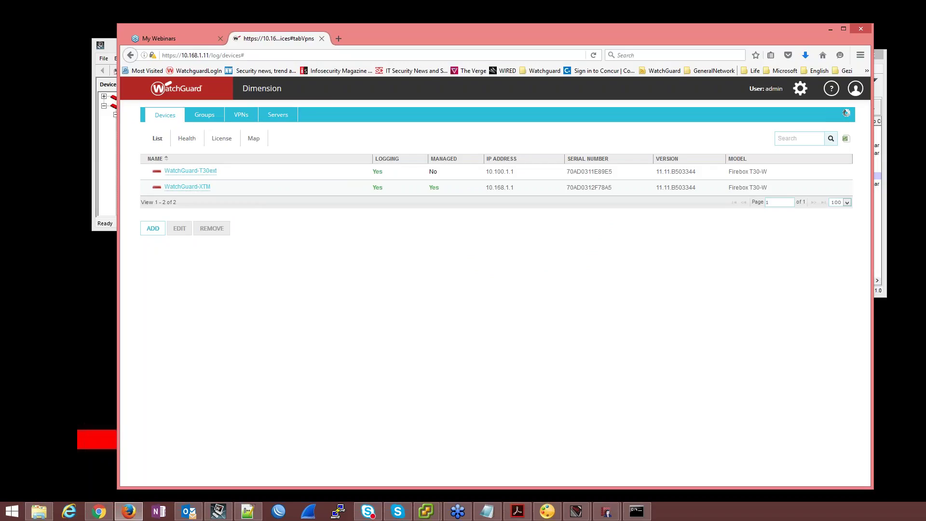
{"action": "left_click", "coordinate": [842, 114]}
{"action": "left_click", "coordinate": [841, 114]}
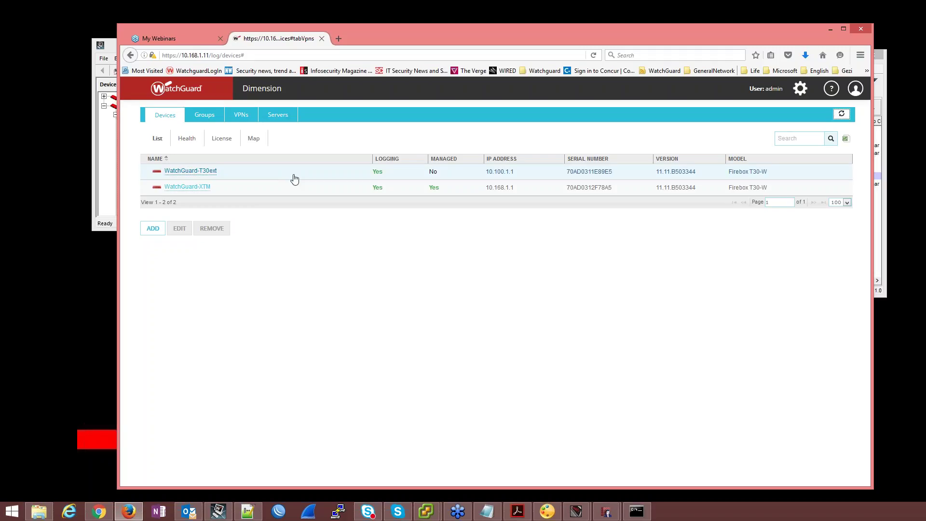
{"action": "left_click", "coordinate": [830, 29]}
In the T30ext Policy Manager, open VPN > Branch Office Gateways and cancel a new gateway.
{"action": "left_click", "coordinate": [597, 254]}
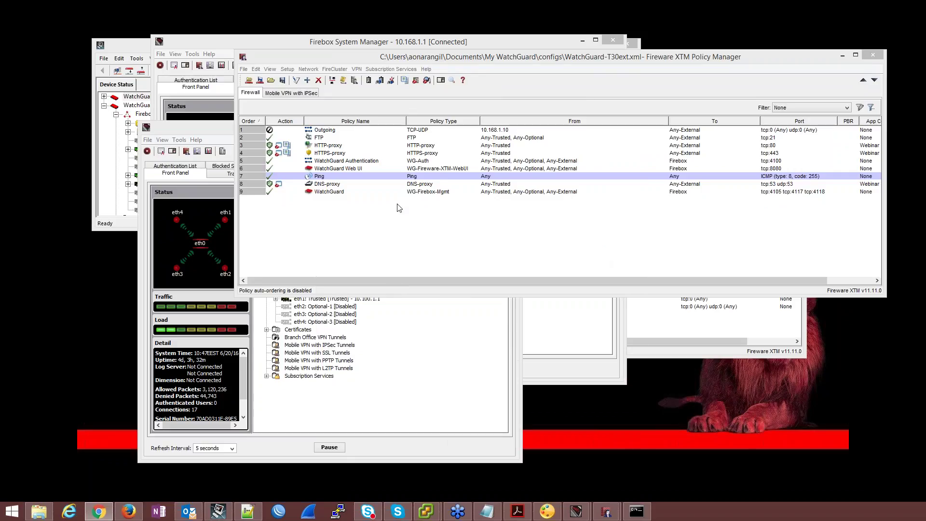
{"action": "left_click", "coordinate": [385, 354]}
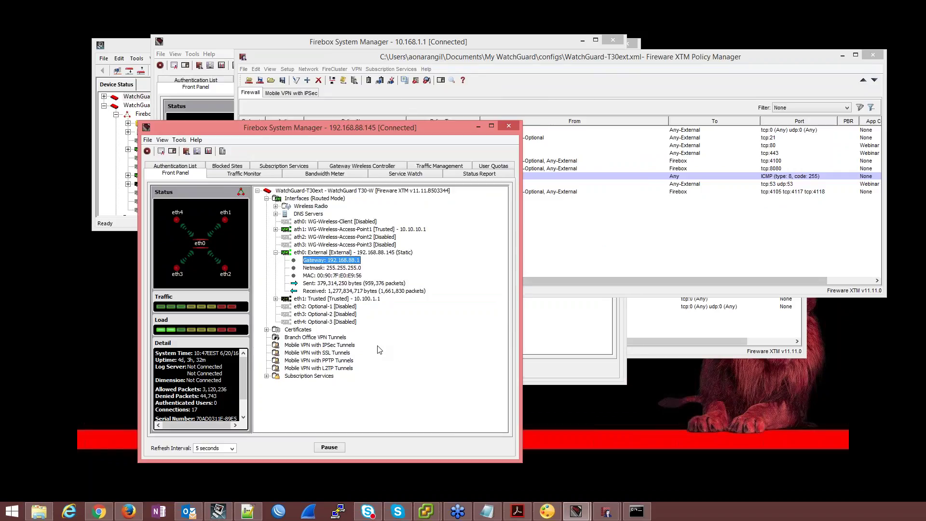
{"action": "left_click", "coordinate": [394, 98]}
{"action": "left_click", "coordinate": [357, 68]}
{"action": "left_click", "coordinate": [359, 70]}
{"action": "left_click", "coordinate": [359, 70]}
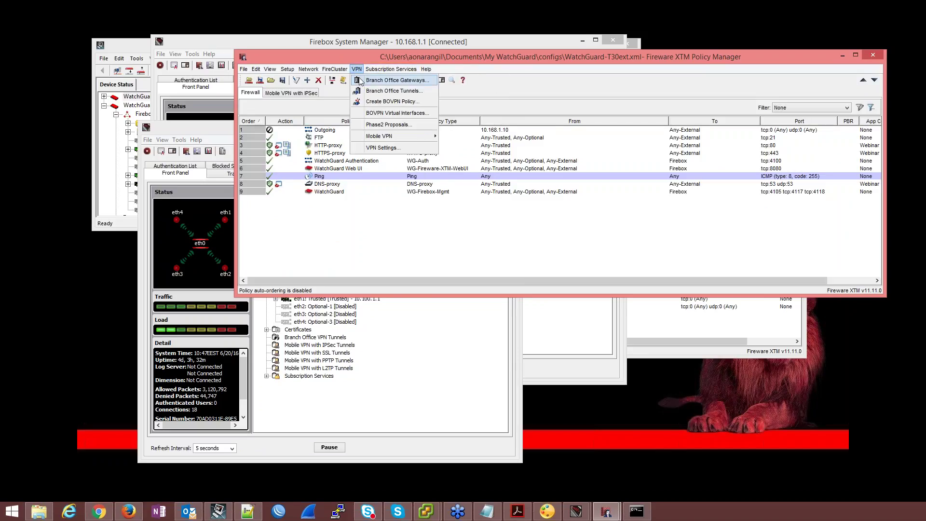
{"action": "left_click", "coordinate": [396, 80]}
{"action": "left_click", "coordinate": [623, 110]}
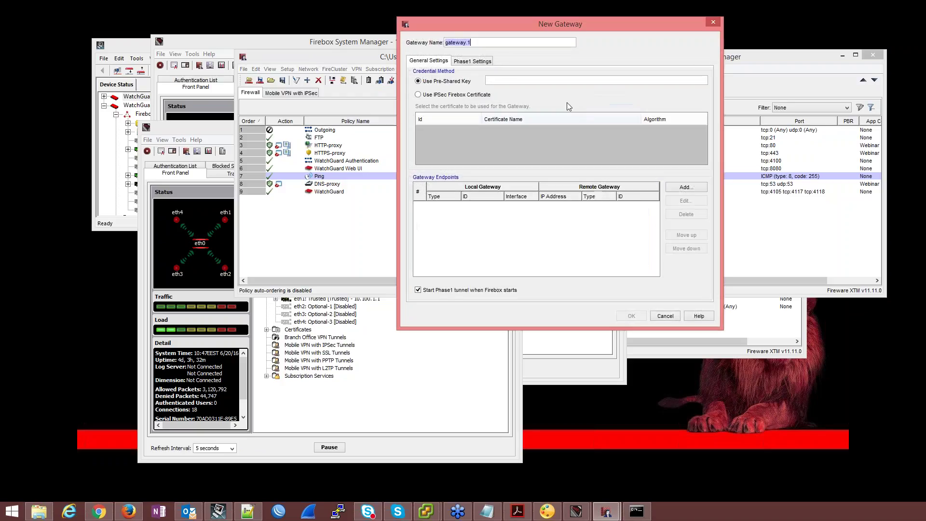
{"action": "key", "text": "Escape"}
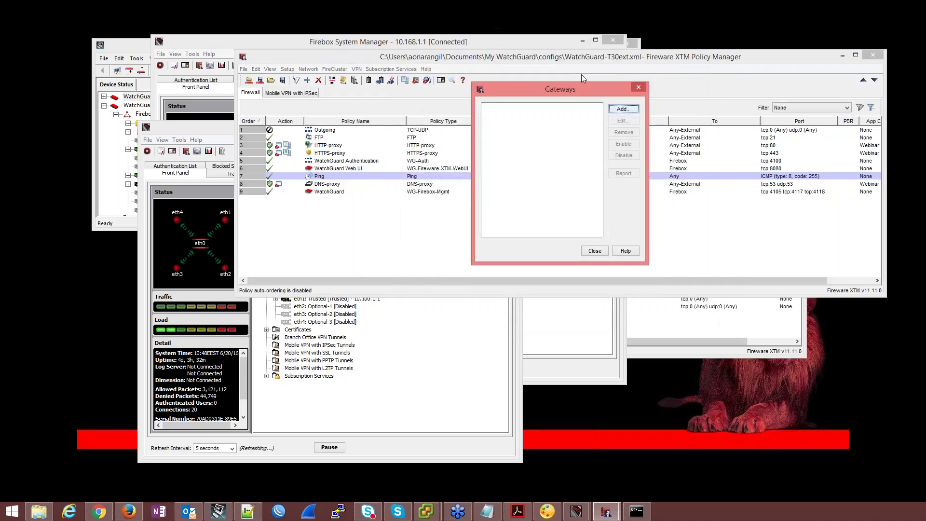
Start a new branch office gateway named GW-Merkez and enter its pre-shared key.
{"action": "left_click", "coordinate": [623, 109]}
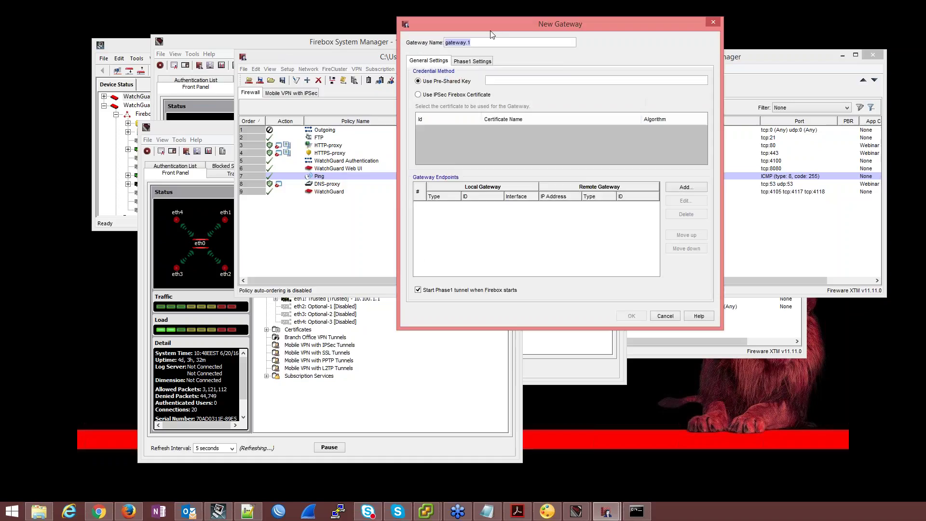
{"action": "type", "text": "GW-Merkez"}
{"action": "key", "text": "Tab"}
{"action": "key", "text": "Tab"}
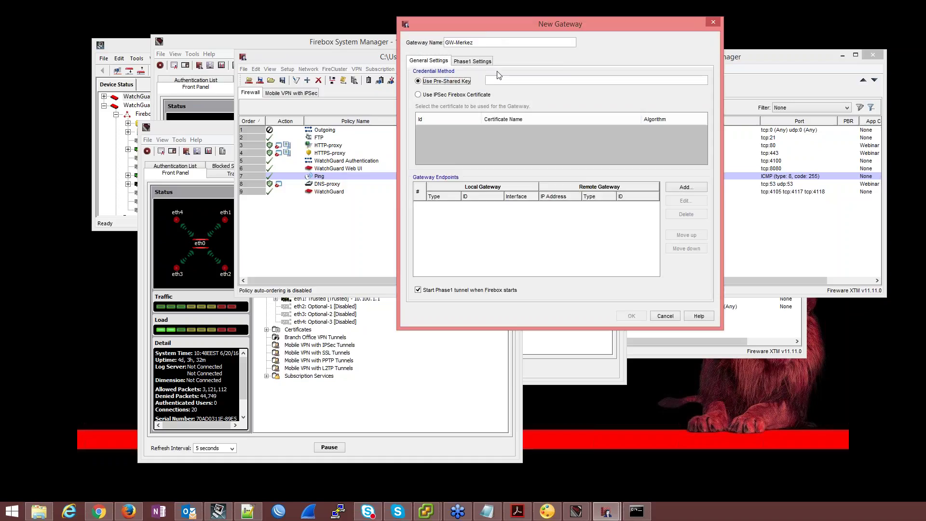
{"action": "left_click", "coordinate": [499, 80]}
{"action": "type", "text": "********"}
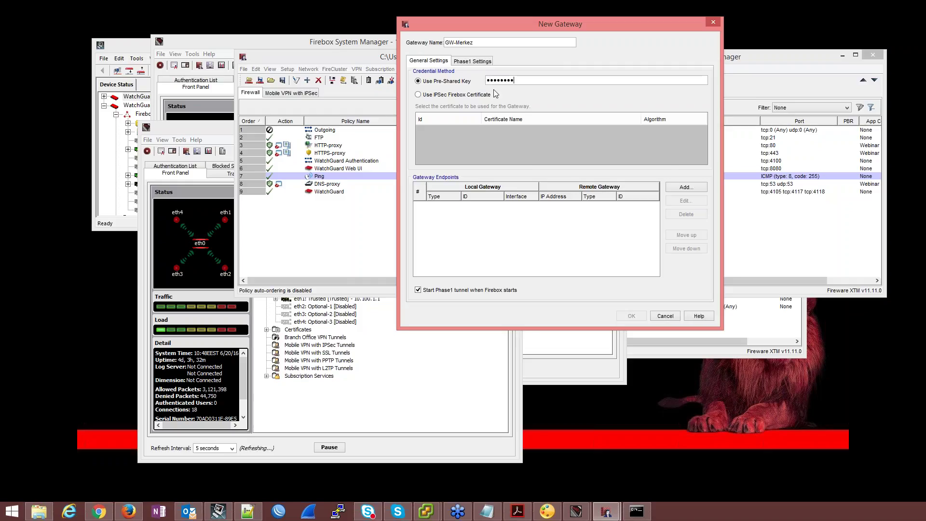
Add the endpoint pair local 192.168.88.145, remote 192.168.88.152, review Phase1, and save the gateway.
{"action": "left_click", "coordinate": [686, 187]}
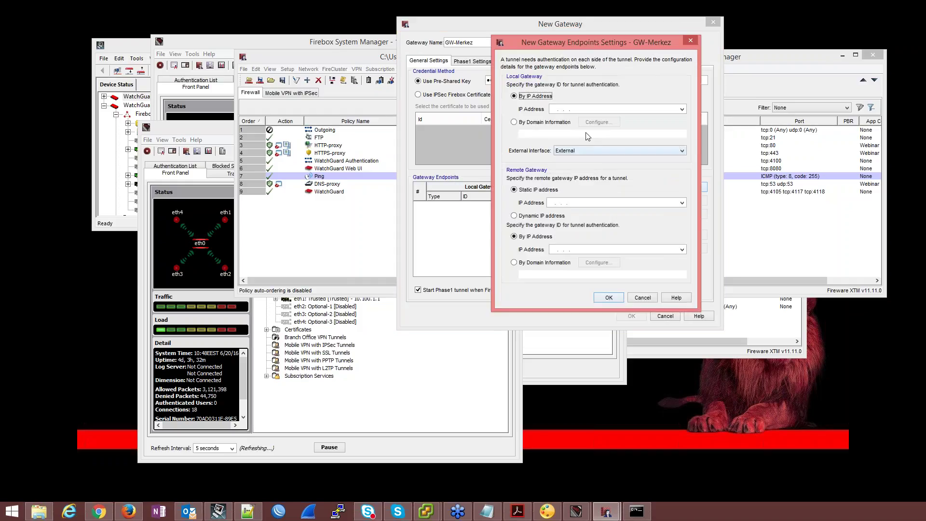
{"action": "left_click", "coordinate": [682, 109]}
{"action": "left_click", "coordinate": [598, 119]}
{"action": "key", "text": "ctrl+c"}
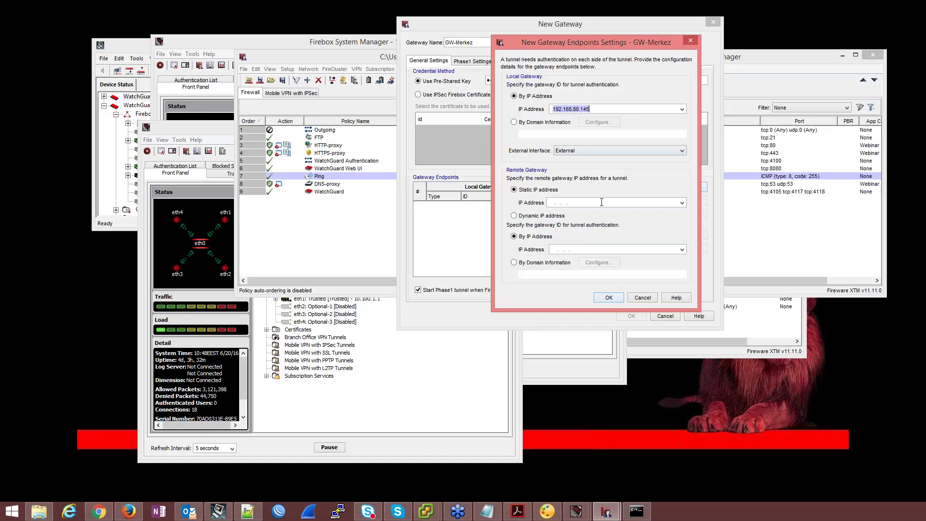
{"action": "left_click", "coordinate": [553, 202]}
{"action": "key", "text": "ctrl+v"}
{"action": "left_click", "coordinate": [605, 248]}
{"action": "type", "text": "192.168.88.14"}
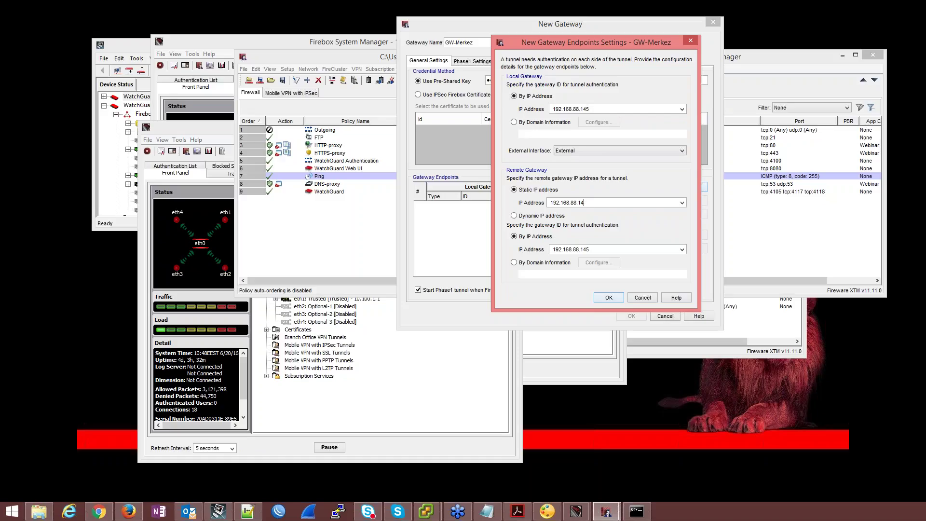
{"action": "type", "text": "552"}
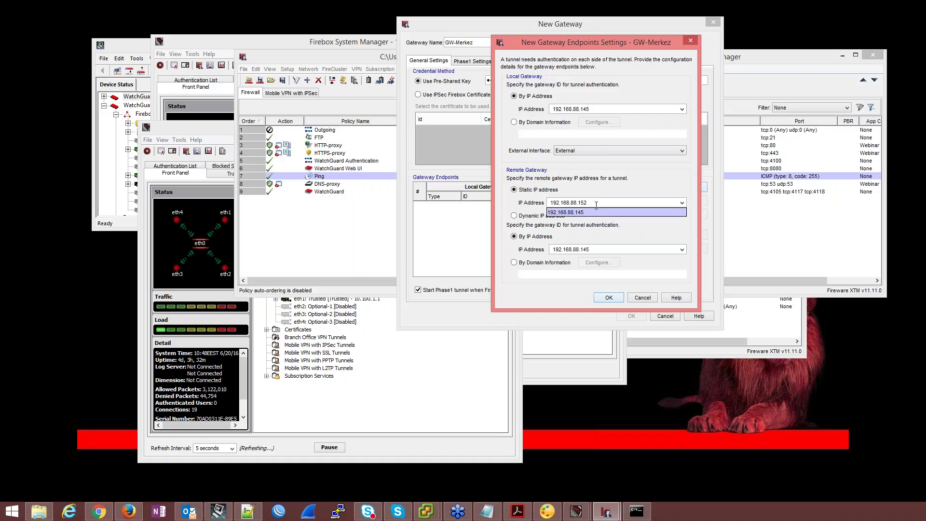
{"action": "left_click", "coordinate": [594, 249]}
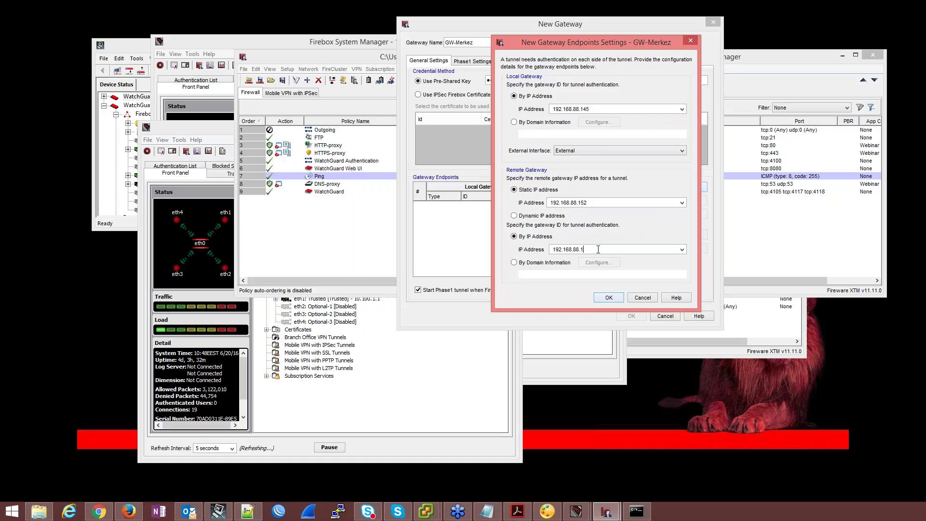
{"action": "key", "text": "BackSpace"}
{"action": "type", "text": "52"}
{"action": "left_click", "coordinate": [608, 299]}
{"action": "left_click", "coordinate": [477, 60]}
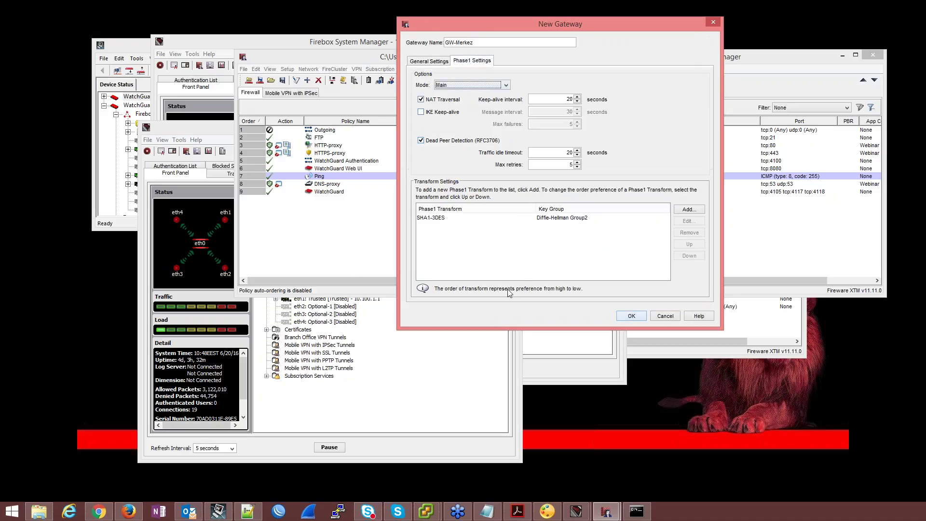
{"action": "left_click", "coordinate": [631, 316]}
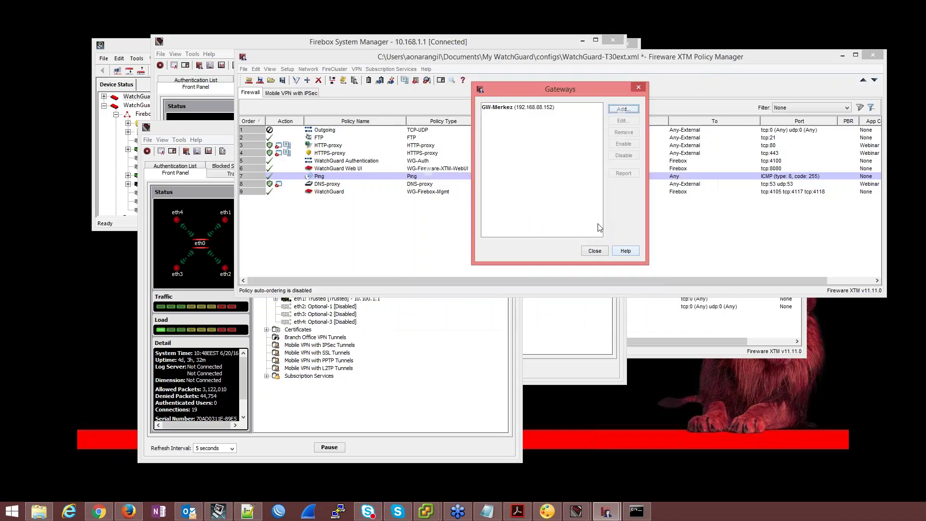
Start a new branch office tunnel named Tunnel-Merkez.
{"action": "left_click", "coordinate": [601, 252]}
{"action": "left_click", "coordinate": [357, 68]}
{"action": "left_click", "coordinate": [381, 86]}
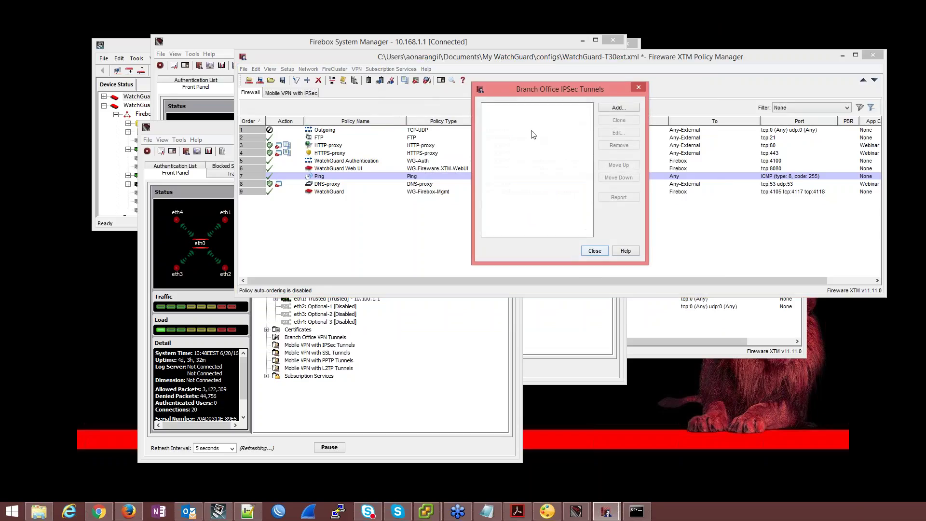
{"action": "left_click", "coordinate": [614, 110]}
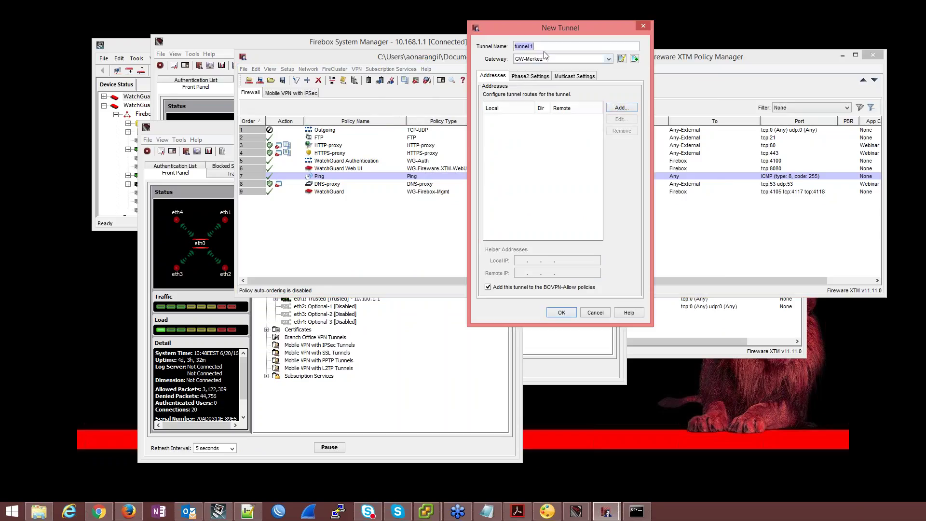
{"action": "type", "text": "Tunnel-Merke"}
{"action": "key", "text": "BackSpace"}
{"action": "type", "text": "kez"}
Give Tunnel-Merkez the route 10.100.1.0/24 to 10.168.1.0/24 and finish creating it.
{"action": "left_click", "coordinate": [623, 109]}
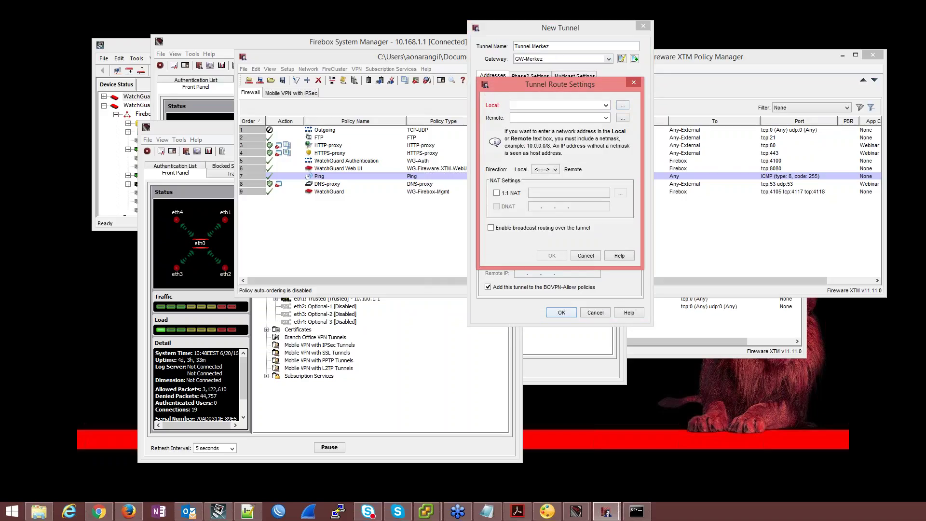
{"action": "type", "text": "10.100.1"}
{"action": "key", "text": "BackSpace"}
{"action": "key", "text": "BackSpace"}
{"action": "type", "text": "68.1.0"}
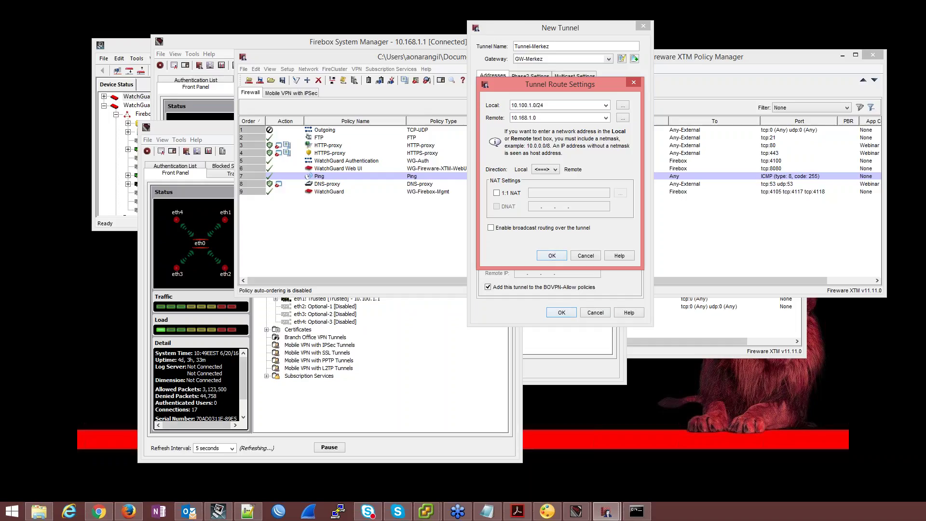
{"action": "type", "text": "/24"}
{"action": "left_click", "coordinate": [555, 255]}
{"action": "left_click", "coordinate": [561, 313]}
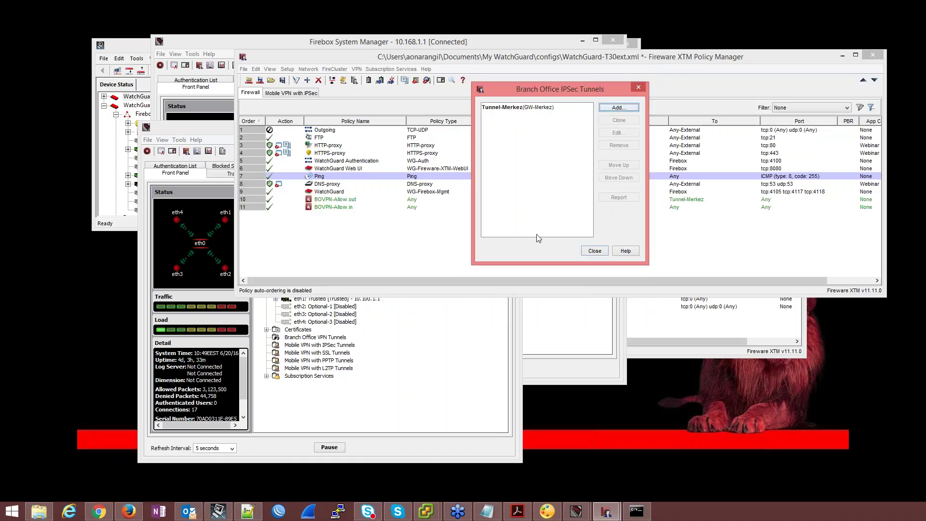
{"action": "left_click", "coordinate": [596, 251]}
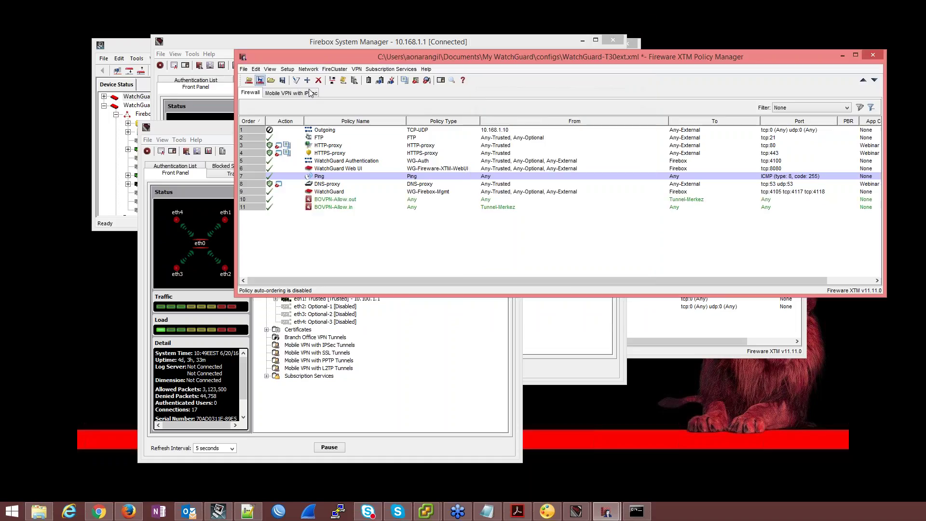
Save the 11-policy T30ext configuration to Firebox 192.168.88.145, replacing the local file, then return to System Manager.
{"action": "left_click", "coordinate": [259, 81]}
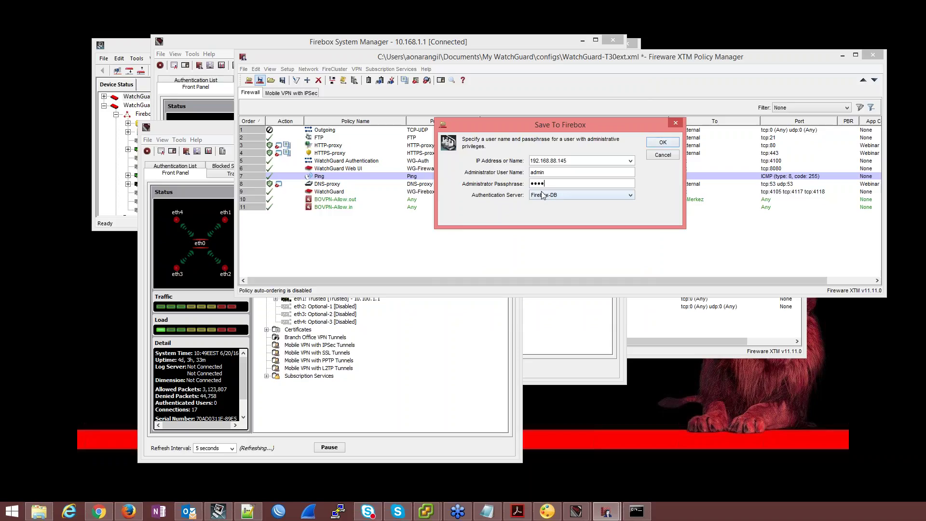
{"action": "key", "text": "Return"}
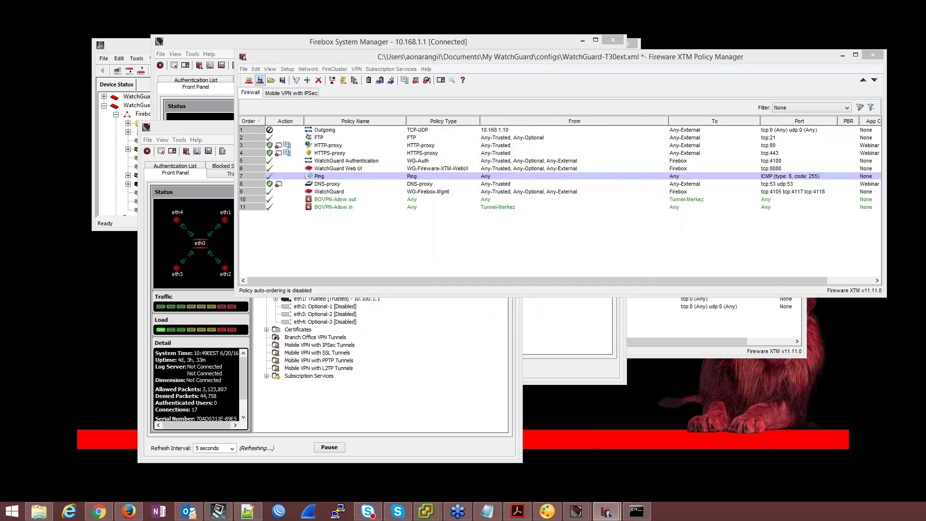
{"action": "left_click", "coordinate": [680, 252]}
{"action": "left_click", "coordinate": [555, 191]}
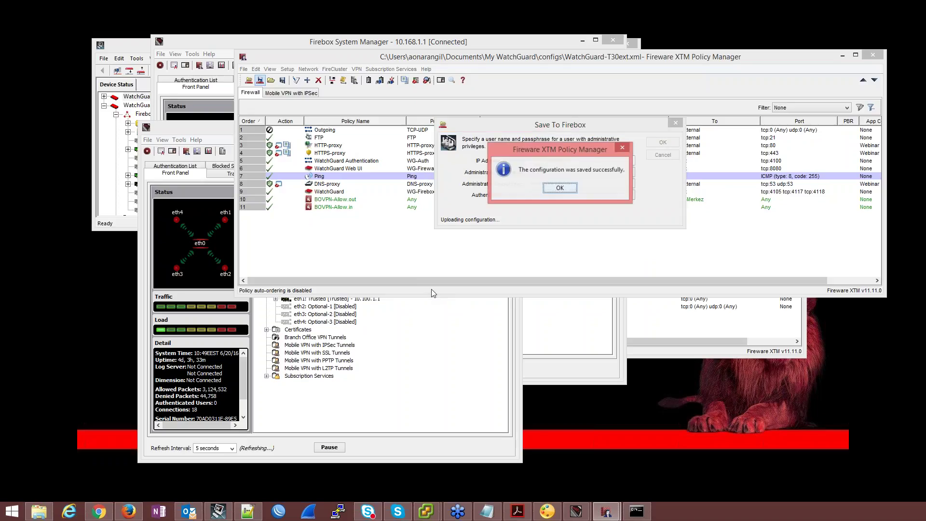
{"action": "left_click", "coordinate": [552, 189]}
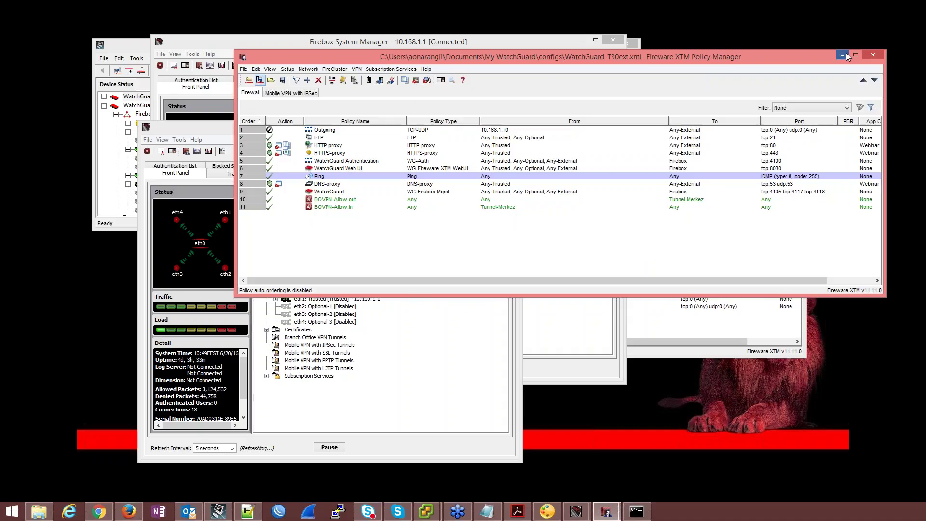
{"action": "left_click", "coordinate": [842, 55]}
{"action": "left_click", "coordinate": [123, 45]}
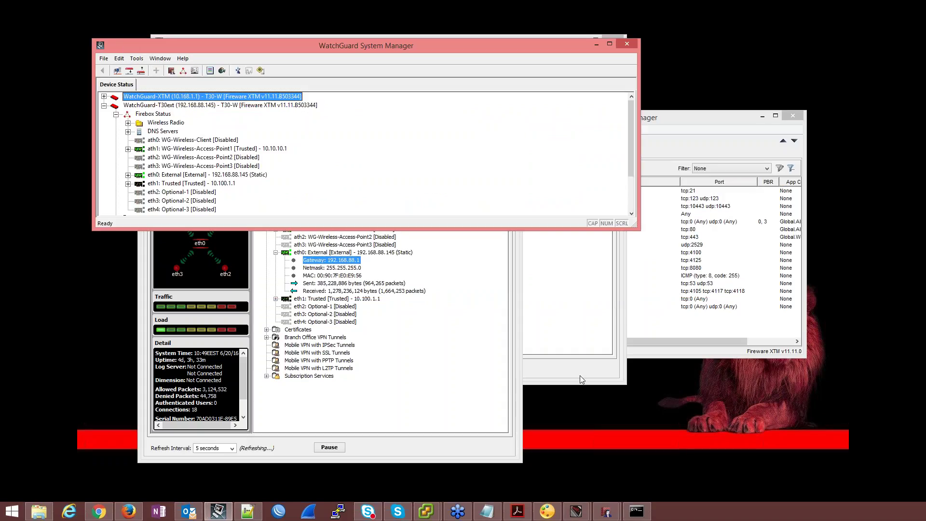
Open the XTM configuration's External interface settings and switch it to a static IP.
{"action": "left_click", "coordinate": [699, 130]}
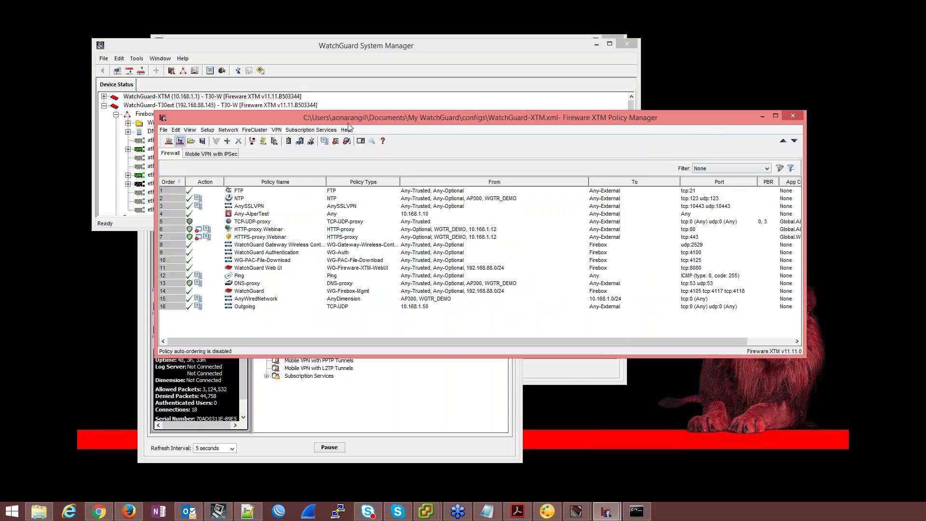
{"action": "left_click", "coordinate": [252, 140]}
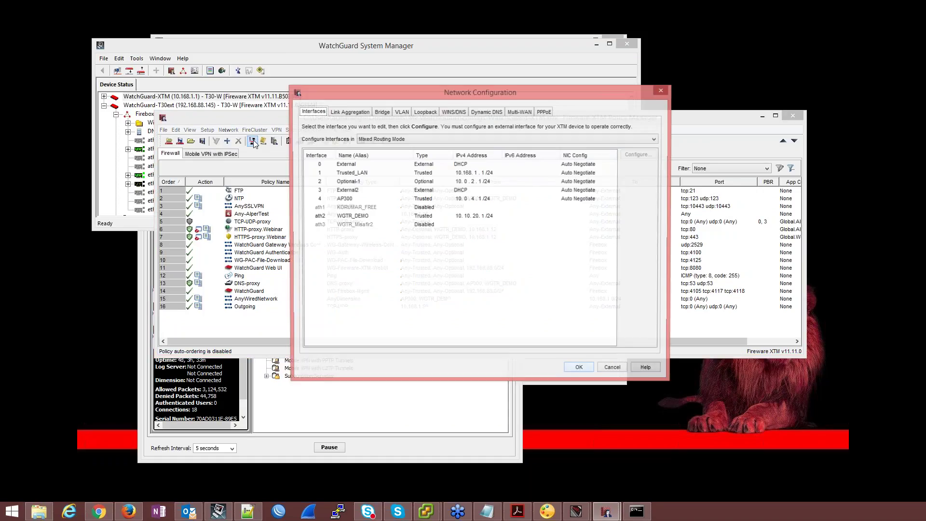
{"action": "left_click", "coordinate": [351, 166]}
{"action": "double_click", "coordinate": [351, 166]}
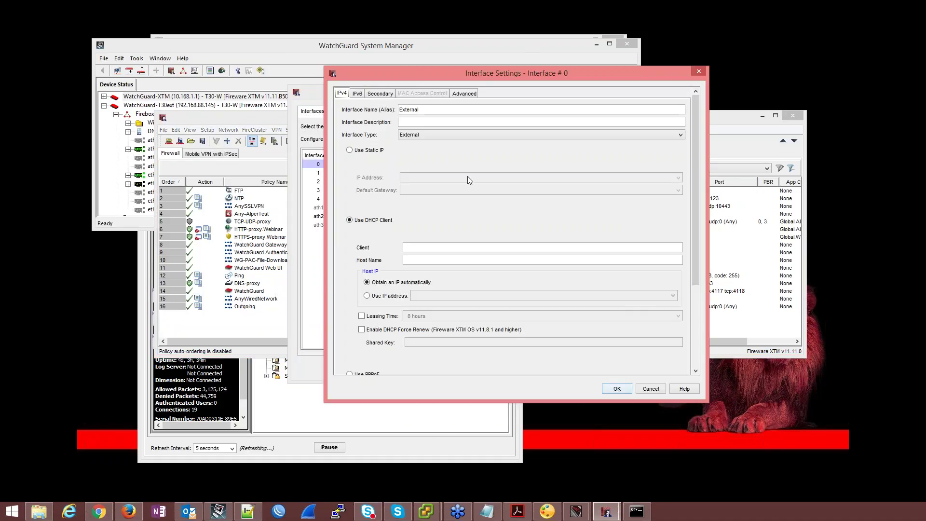
{"action": "left_click", "coordinate": [349, 150]}
{"action": "left_click", "coordinate": [430, 176]}
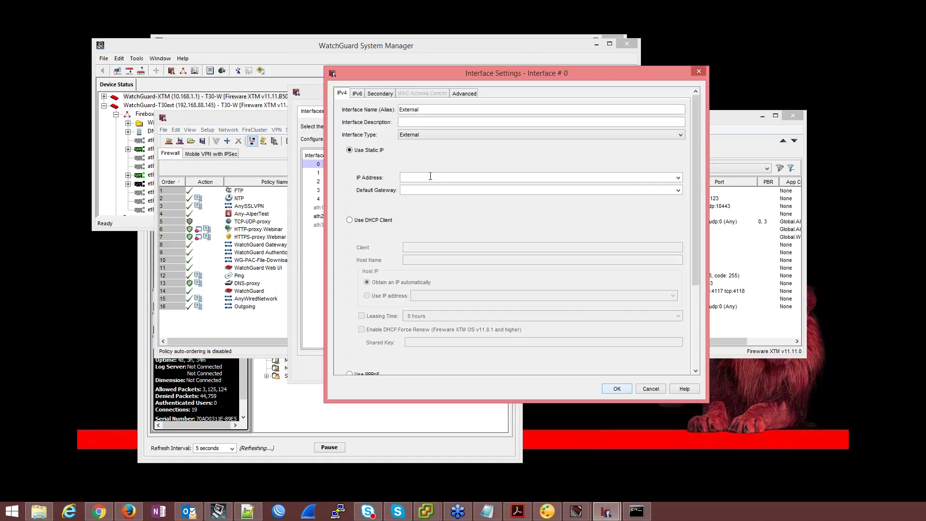
{"action": "type", "text": "10. . . /"}
Check the current addresses in the 10.168.1.1 Firebox System Manager window, moving it aside.
{"action": "left_click", "coordinate": [279, 411]}
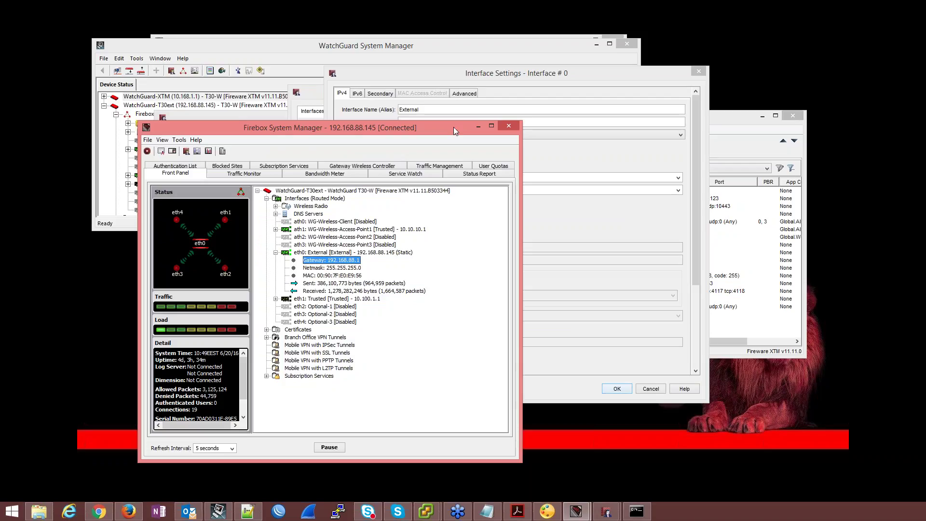
{"action": "left_click", "coordinate": [578, 511]}
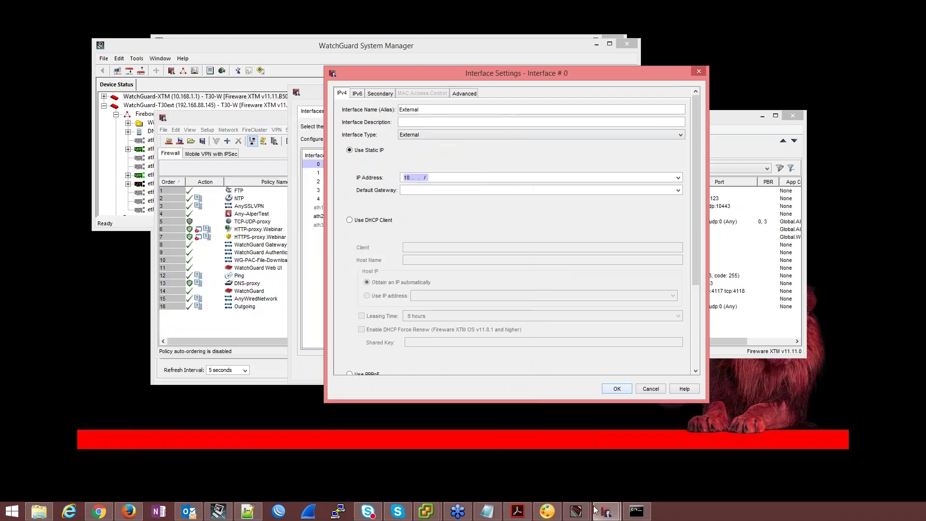
{"action": "mouse_move", "coordinate": [587, 512]}
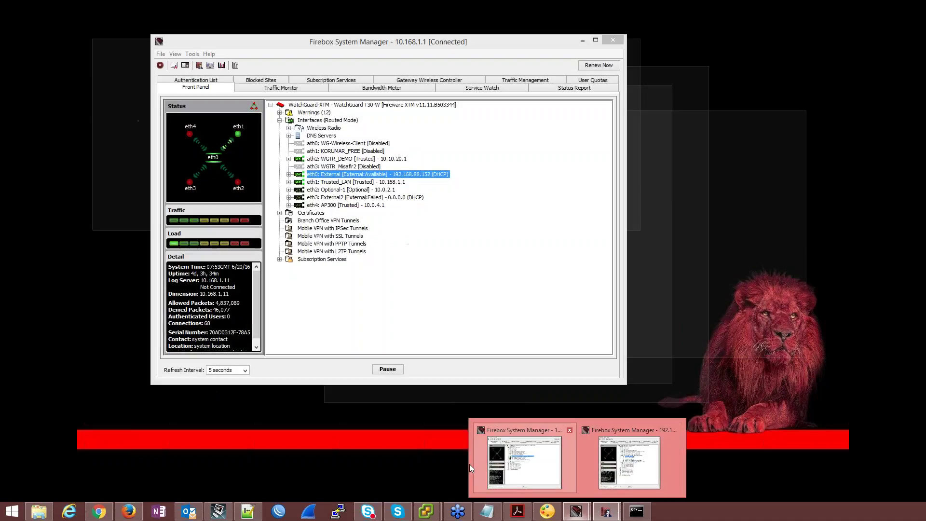
{"action": "left_click", "coordinate": [470, 464]}
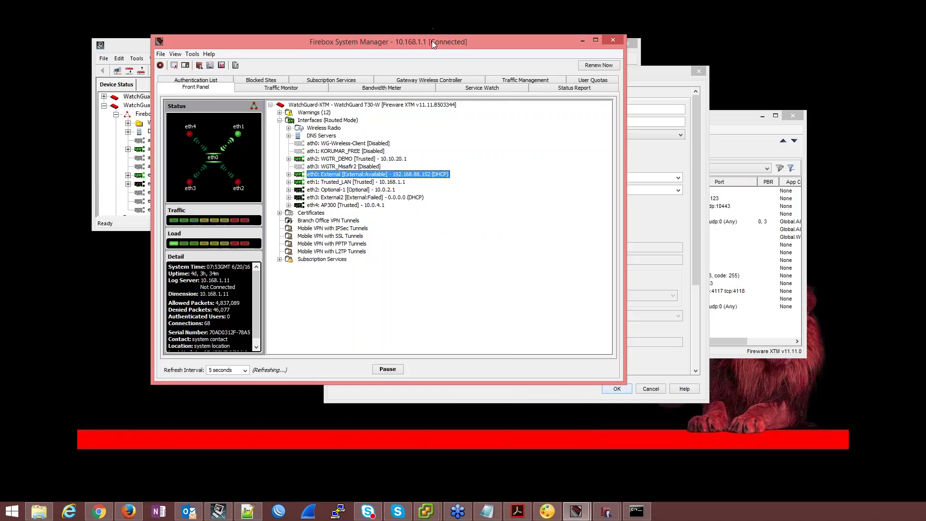
{"action": "left_click_drag", "start_coordinate": [434, 41], "coordinate": [276, 27]}
{"action": "left_click", "coordinate": [568, 159]}
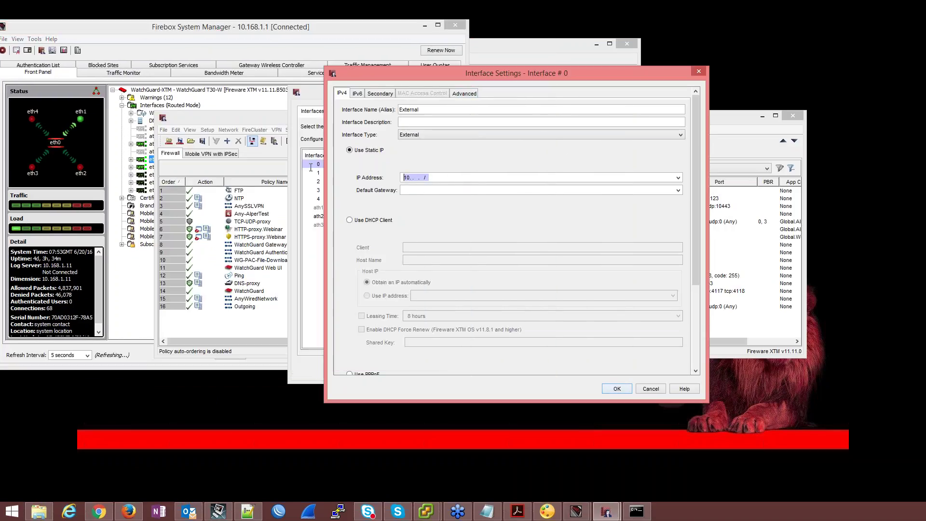
Enter static address 192.168.88.152/24 with gateway 192.168.88.1 and apply the network changes.
{"action": "type", "text": "192.168"}
{"action": "left_click", "coordinate": [143, 262]}
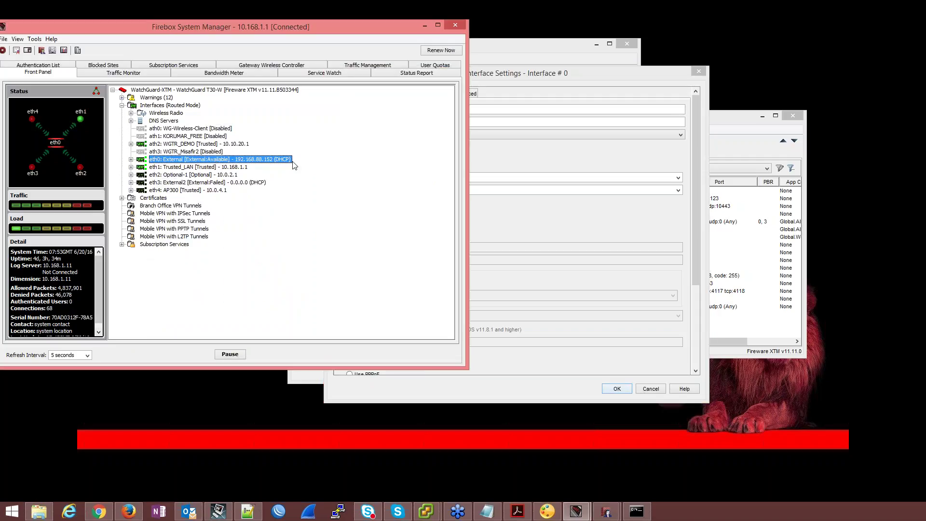
{"action": "left_click", "coordinate": [558, 160]}
{"action": "left_click", "coordinate": [432, 179]}
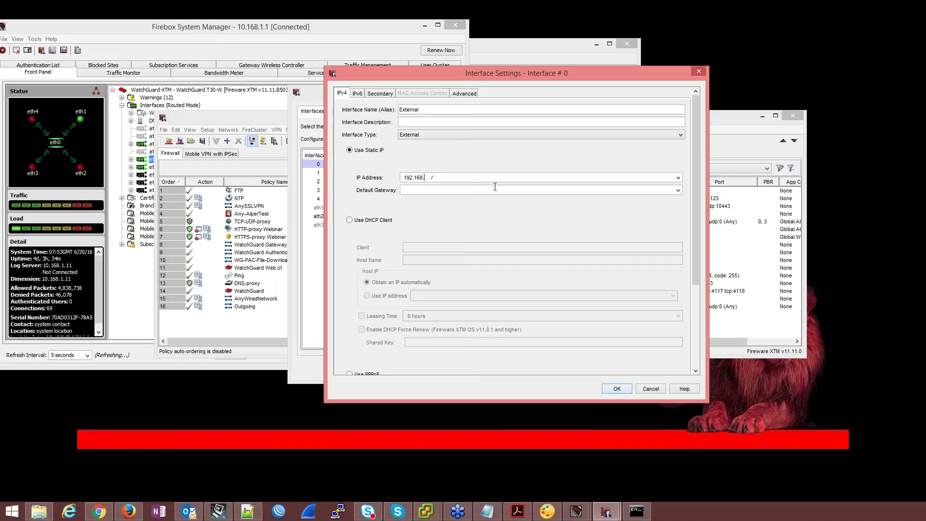
{"action": "type", "text": "88."}
{"action": "type", "text": "152"}
{"action": "type", "text": "24"}
{"action": "type", "text": "192.16"}
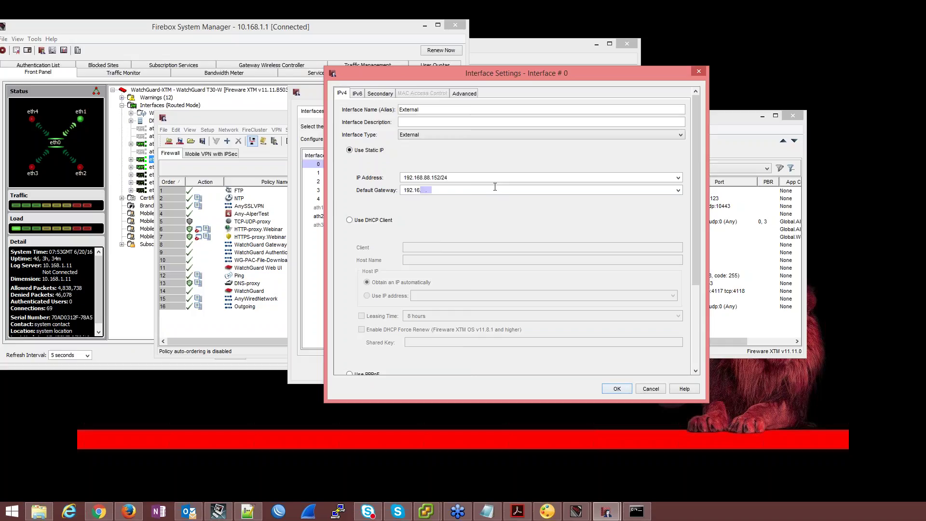
{"action": "type", "text": "8.88.1"}
{"action": "left_click", "coordinate": [616, 389]}
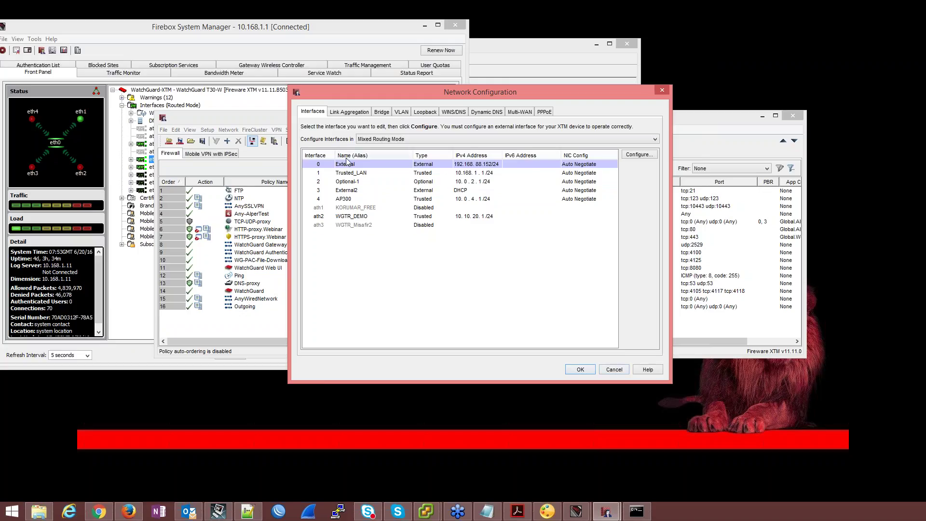
{"action": "left_click", "coordinate": [579, 370]}
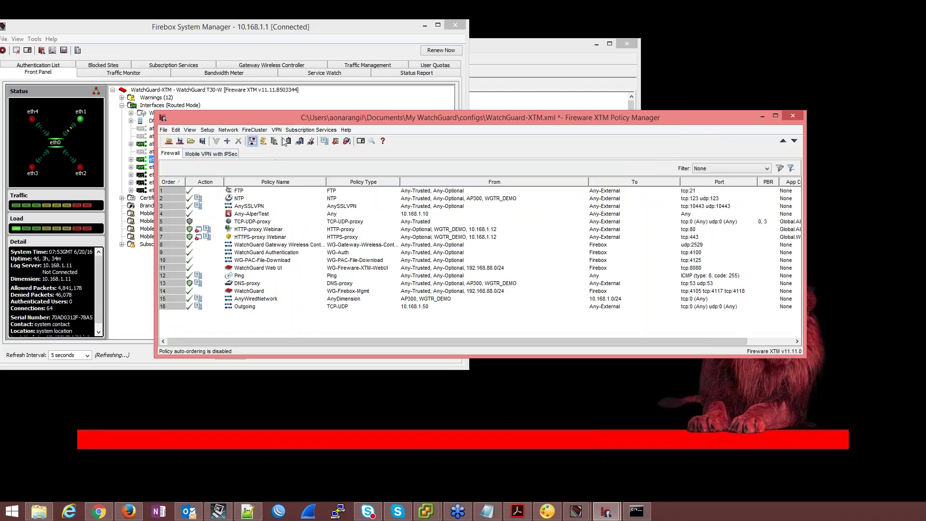
Log in with the admin passphrase to save to the Firebox, and start ping 8.8.8.8 -t.
{"action": "left_click", "coordinate": [180, 141]}
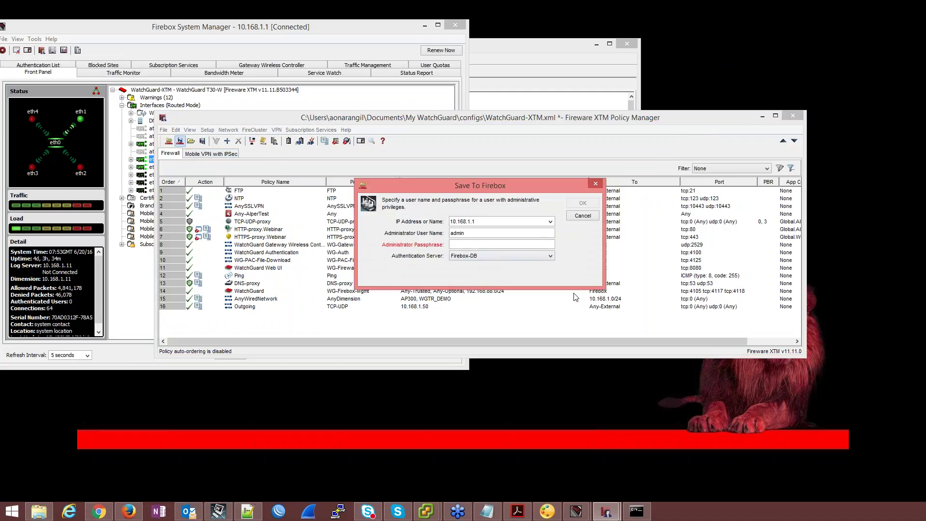
{"action": "key", "text": "Return"}
{"action": "left_click", "coordinate": [638, 510]}
{"action": "type", "text": "ping 8.8.8.8 -t"}
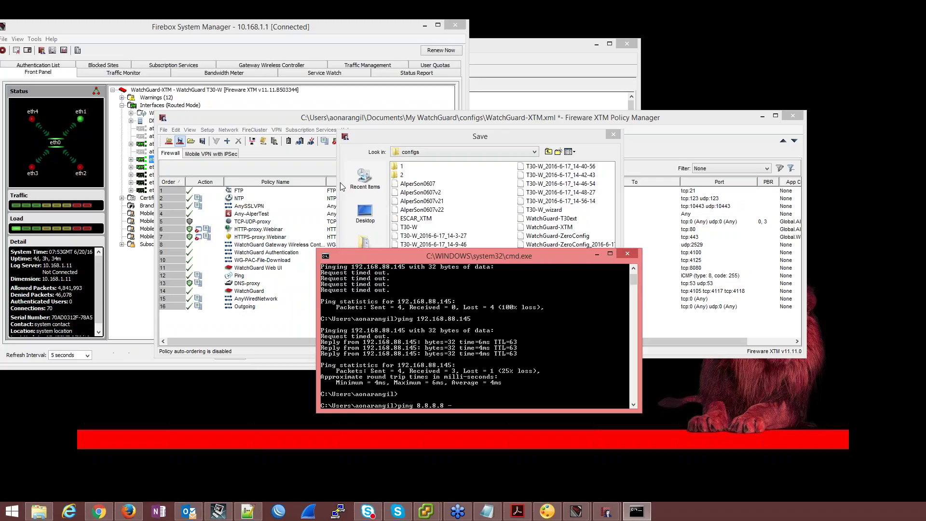
{"action": "key", "text": "Return"}
Finish saving by replacing the local XTM configuration file, then stop the continuous ping.
{"action": "left_click", "coordinate": [495, 138]}
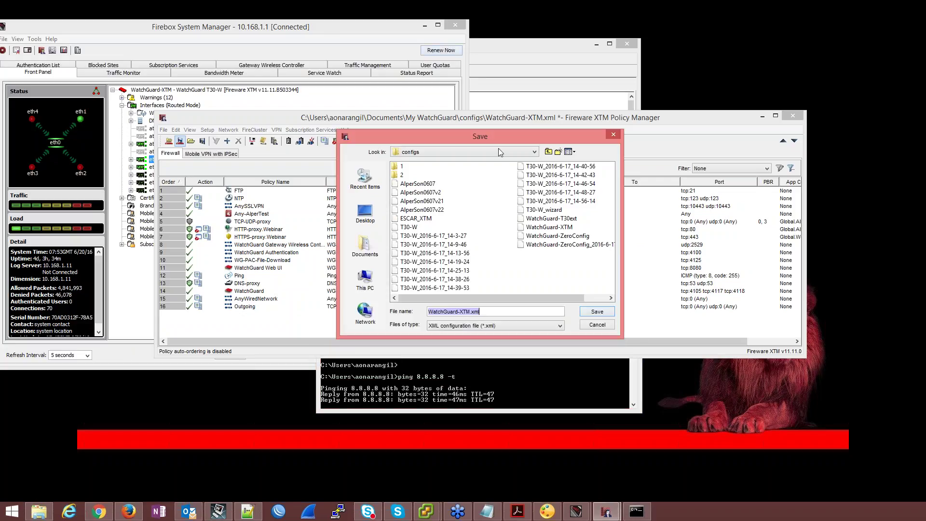
{"action": "left_click", "coordinate": [580, 307]}
{"action": "left_click", "coordinate": [470, 250]}
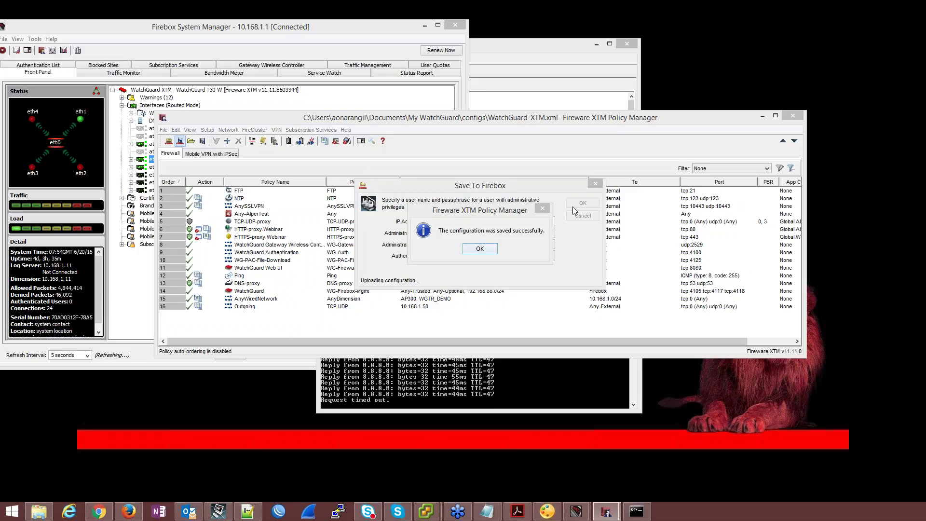
{"action": "left_click", "coordinate": [479, 249]}
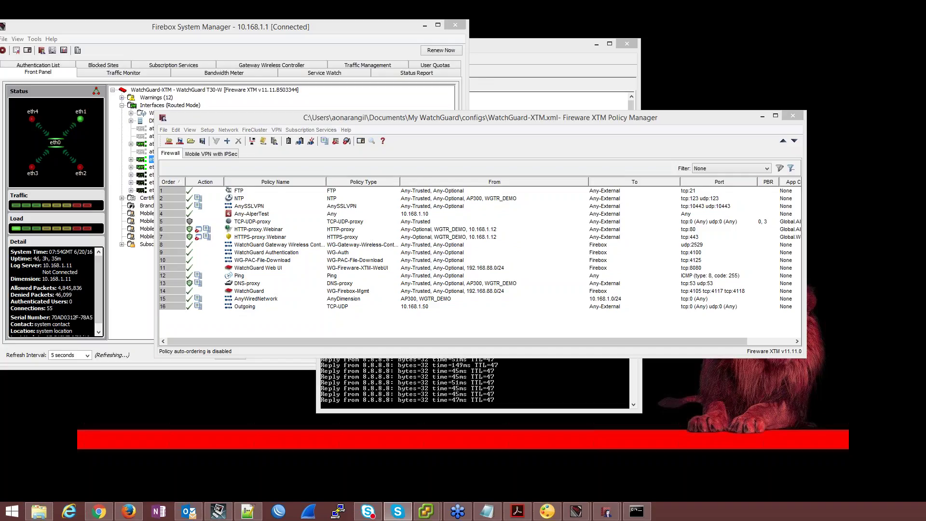
{"action": "left_click", "coordinate": [545, 389]}
{"action": "key", "text": "ctrl+c"}
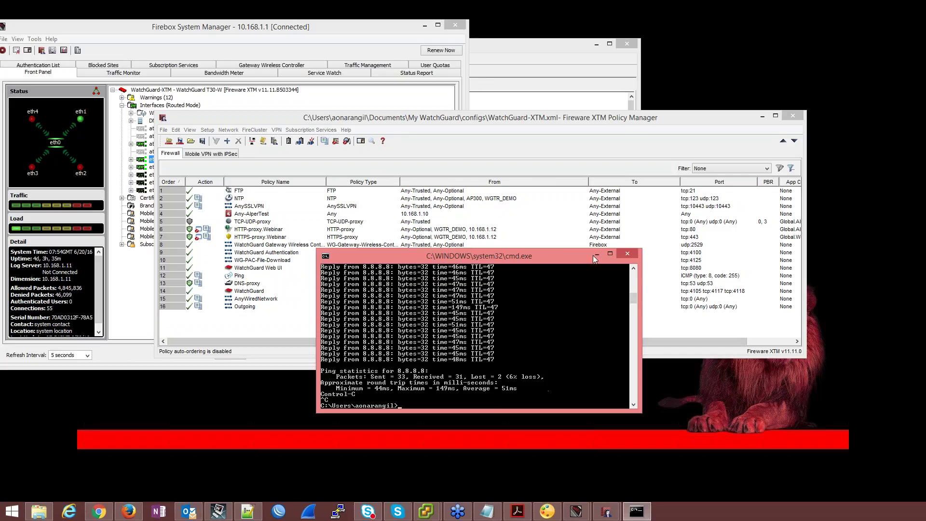
{"action": "left_click", "coordinate": [597, 254]}
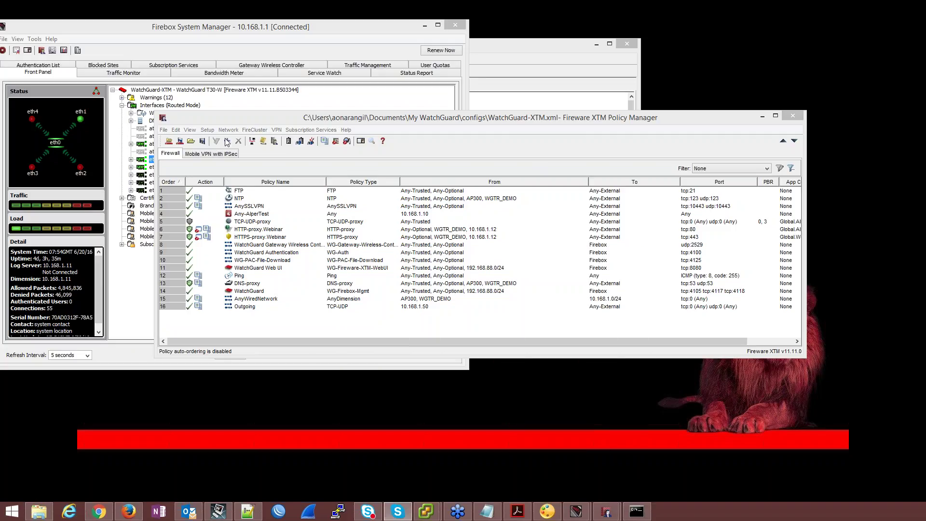
Add a branch office gateway named GW-Sube1 with its pre-shared key.
{"action": "left_click", "coordinate": [277, 130]}
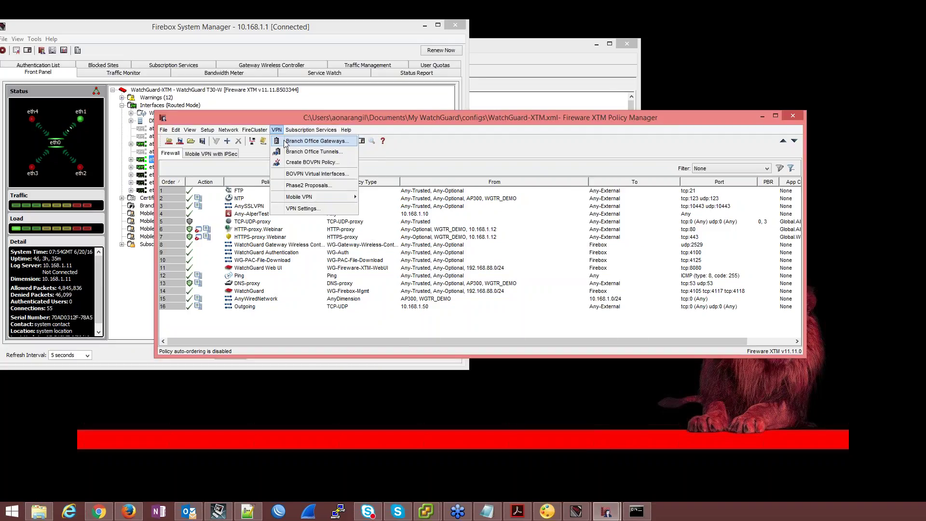
{"action": "left_click", "coordinate": [286, 142]}
{"action": "left_click", "coordinate": [542, 169]}
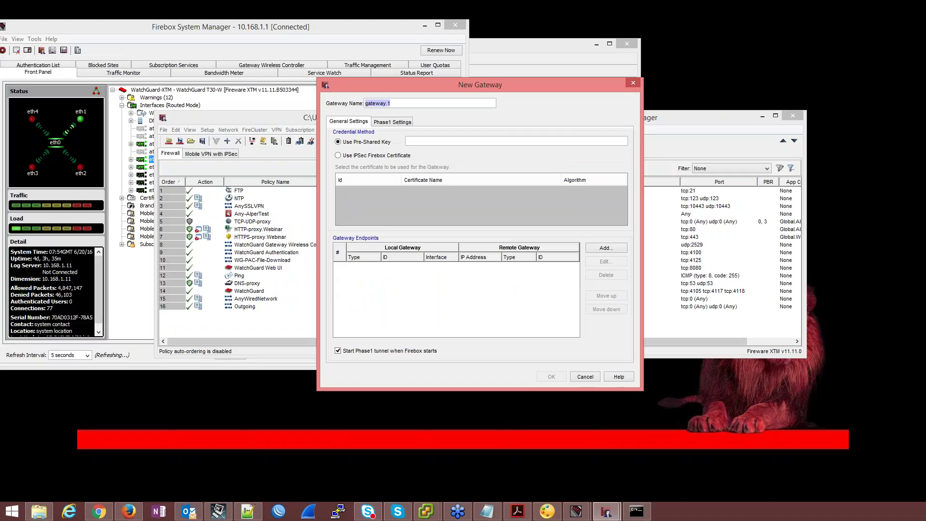
{"action": "type", "text": "GW"}
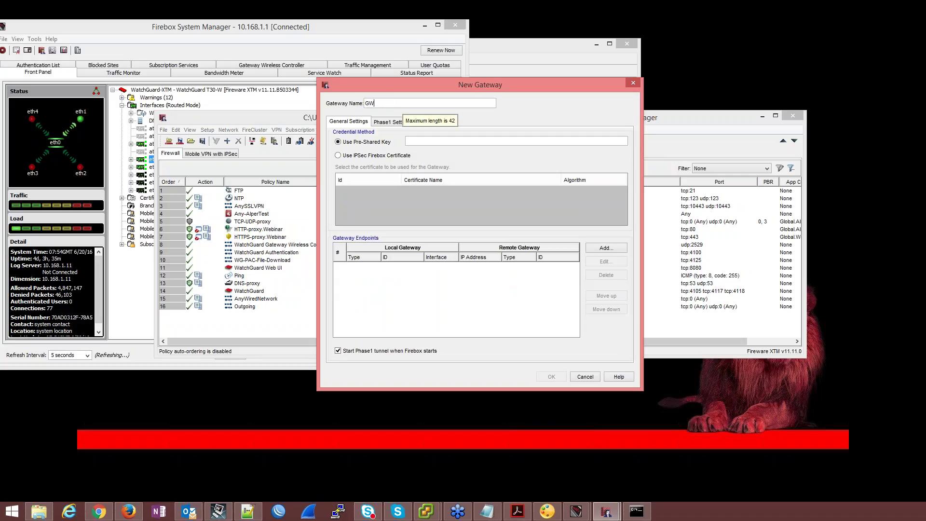
{"action": "type", "text": "-Sube1"}
{"action": "left_click", "coordinate": [431, 140]}
{"action": "type", "text": "********"}
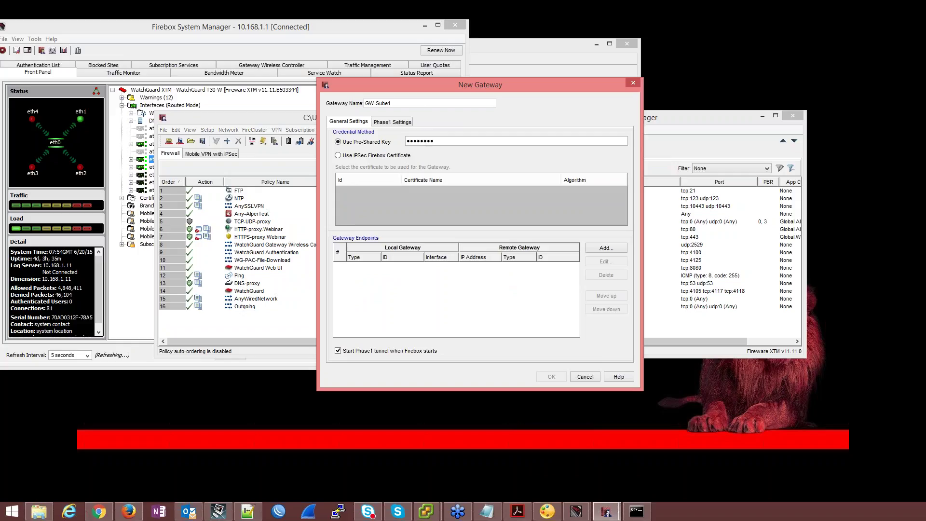
Add the endpoint pair local 192.168.88.152, remote IP and gateway ID 192.168.88.145.
{"action": "left_click", "coordinate": [606, 247]}
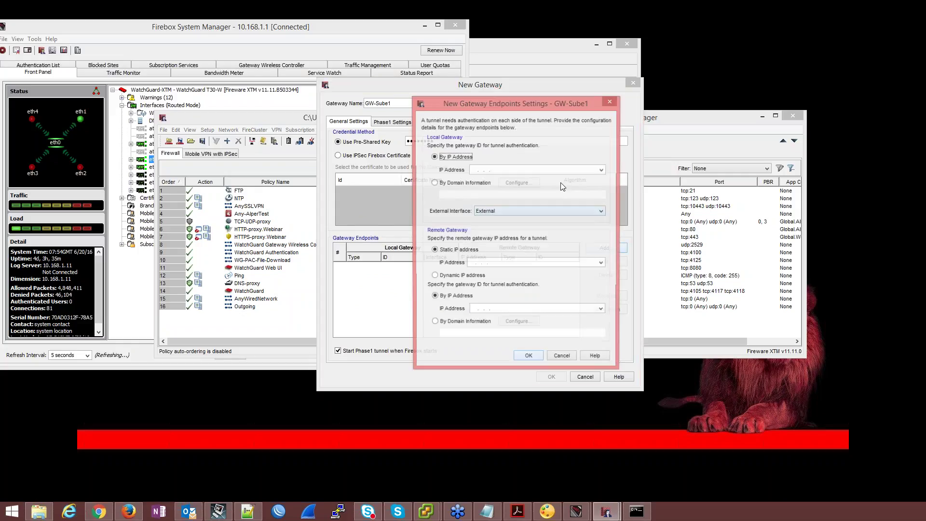
{"action": "left_click", "coordinate": [601, 170]}
{"action": "left_click", "coordinate": [585, 182]}
{"action": "key", "text": "ctrl+c"}
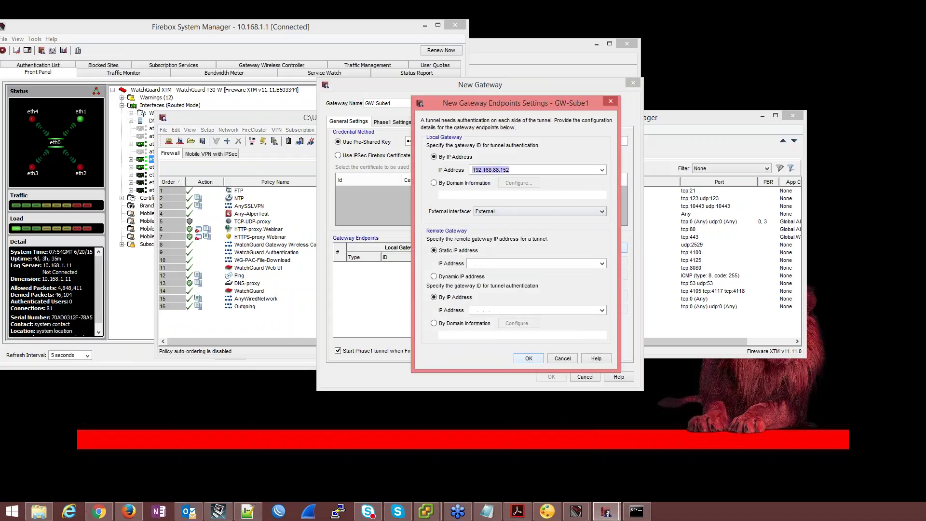
{"action": "left_click", "coordinate": [482, 263]}
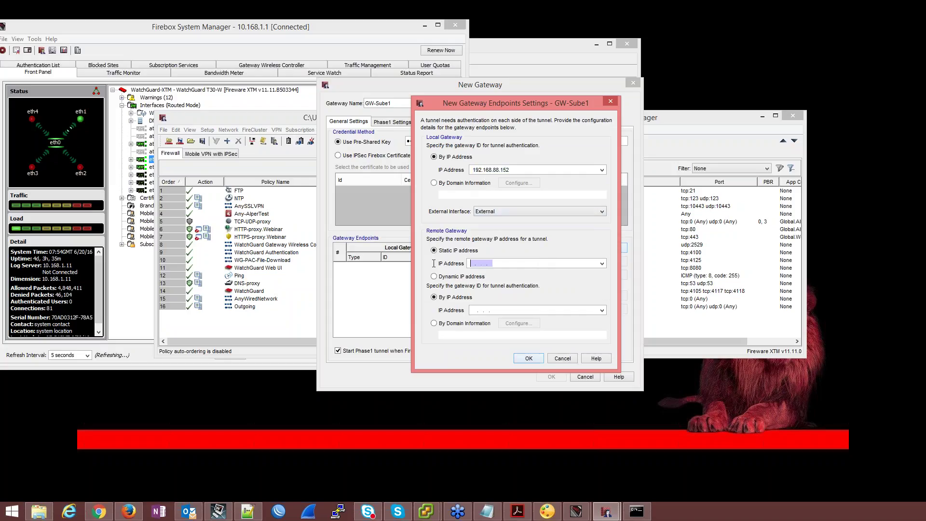
{"action": "key", "text": "ctrl+v"}
{"action": "key", "text": "BackSpace"}
{"action": "type", "text": "4"}
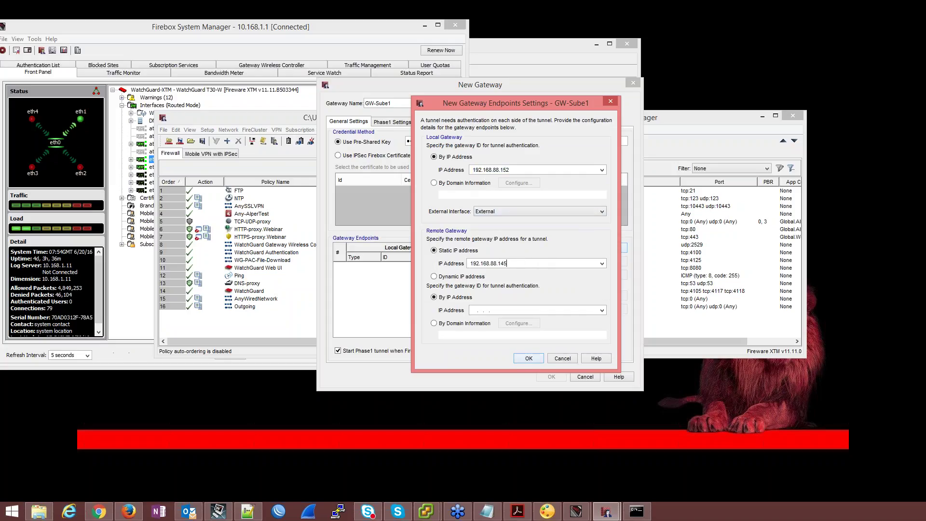
{"action": "type", "text": "5"}
{"action": "double_click", "coordinate": [470, 263]}
{"action": "key", "text": "ctrl+c"}
{"action": "left_click_drag", "start_coordinate": [495, 310], "coordinate": [473, 311]}
{"action": "key", "text": "ctrl+v"}
{"action": "left_click", "coordinate": [529, 359]}
Confirm the GW-Sube1 gateway and begin a new branch office tunnel.
{"action": "left_click", "coordinate": [551, 377]}
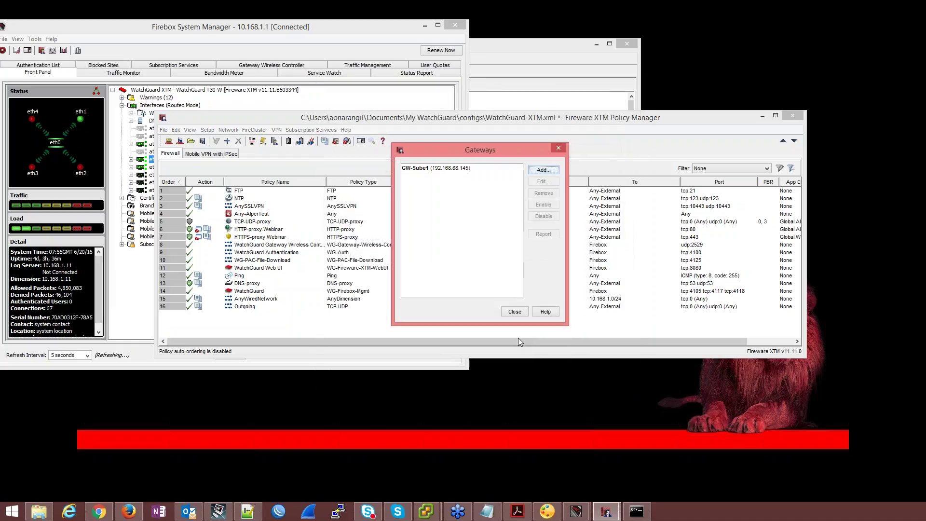
{"action": "left_click", "coordinate": [516, 369]}
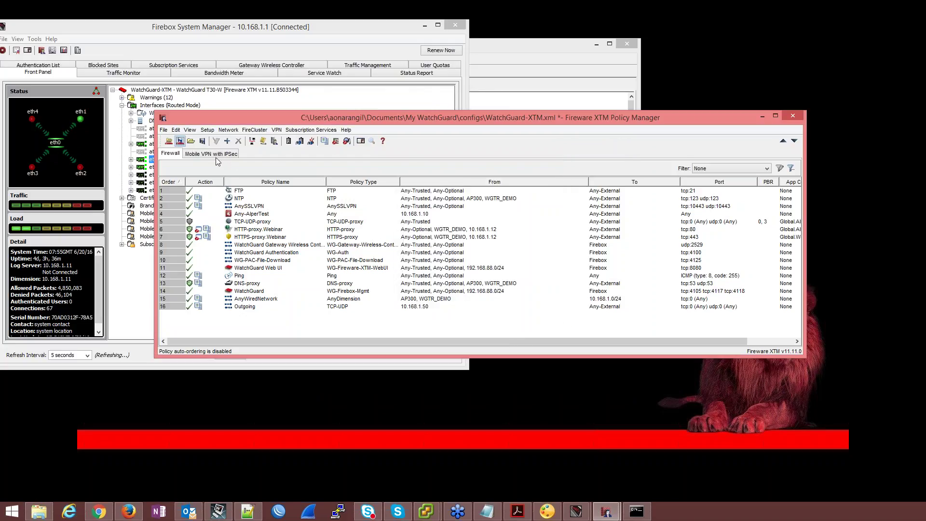
{"action": "left_click", "coordinate": [277, 130]}
{"action": "left_click", "coordinate": [312, 151]}
{"action": "left_click", "coordinate": [536, 169]}
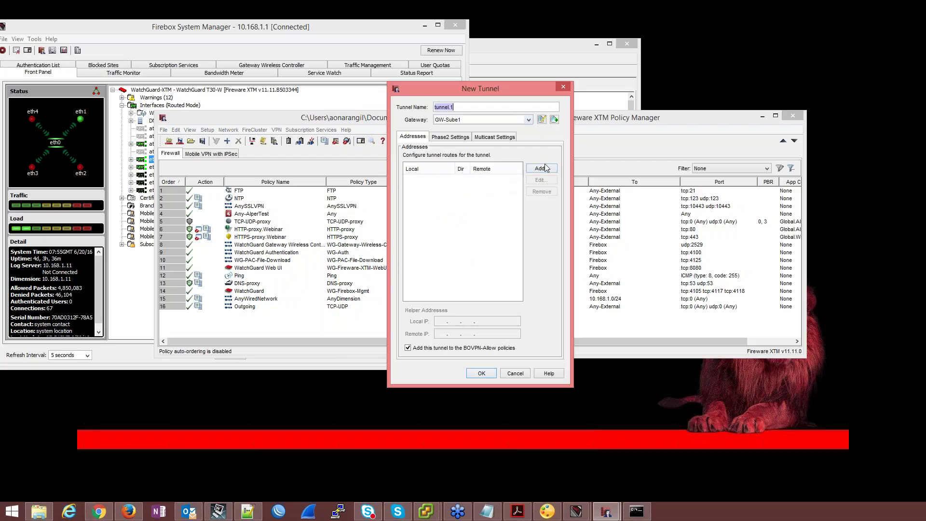
Give tunnel.1 the route 10.168.1.0/24 to 10.100.1.0/24, then start saving to the Firebox.
{"action": "left_click", "coordinate": [544, 169]}
{"action": "type", "text": "10.168.1.0/24"}
{"action": "key", "text": "Tab"}
{"action": "key", "text": "Tab"}
{"action": "type", "text": "10.168"}
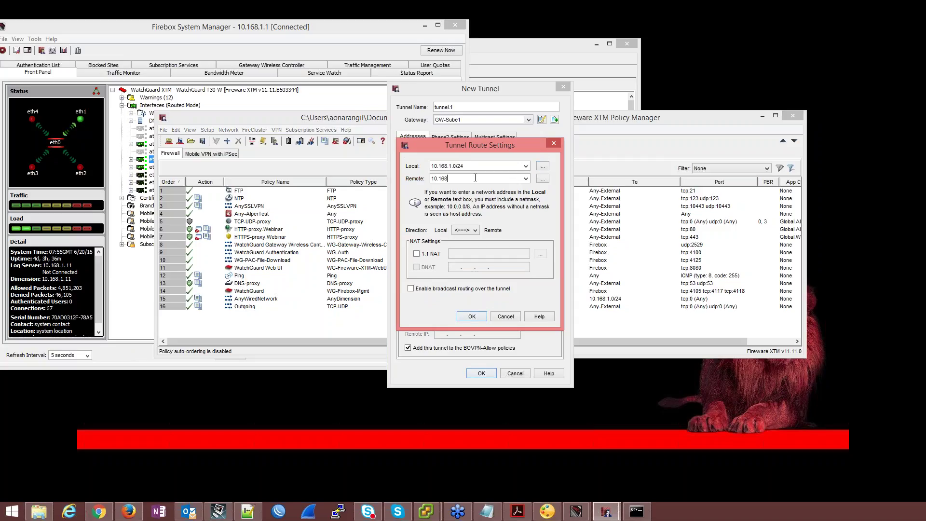
{"action": "type", "text": "00.1.0/24"}
{"action": "left_click", "coordinate": [472, 315]}
{"action": "left_click", "coordinate": [481, 372]}
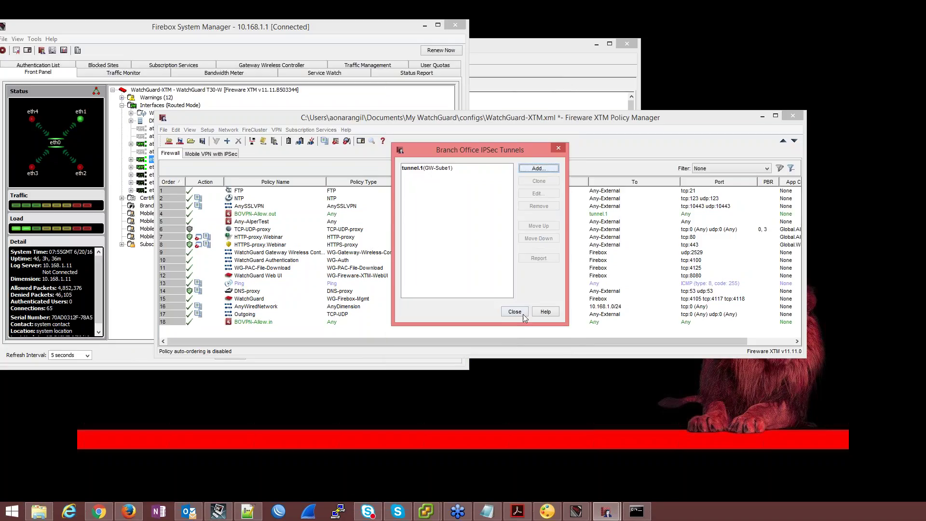
{"action": "left_click", "coordinate": [514, 311]}
{"action": "left_click", "coordinate": [179, 140]}
Log in with the admin passphrase, replace the local WatchGuard-XTM file, and acknowledge the successful save.
{"action": "type", "text": "*********"}
{"action": "key", "text": "Return"}
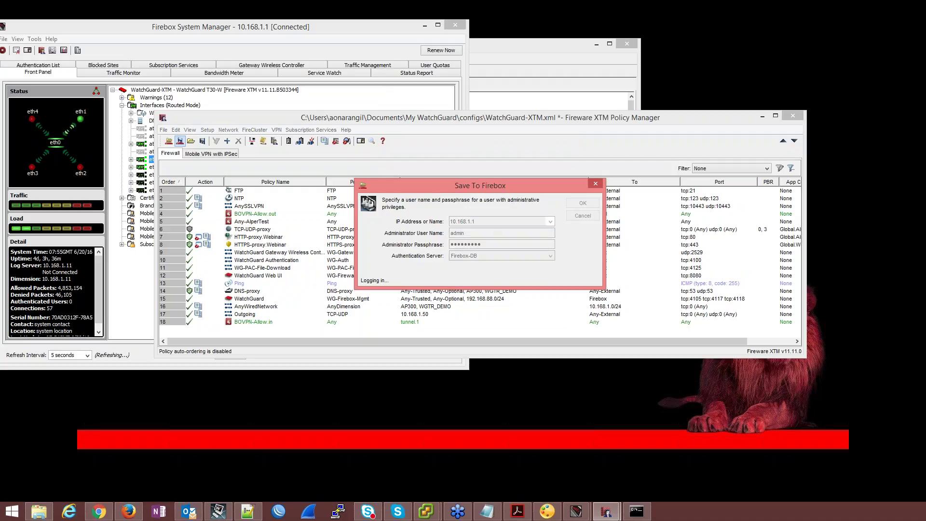
{"action": "key", "text": "Return"}
{"action": "key", "text": "Return"}
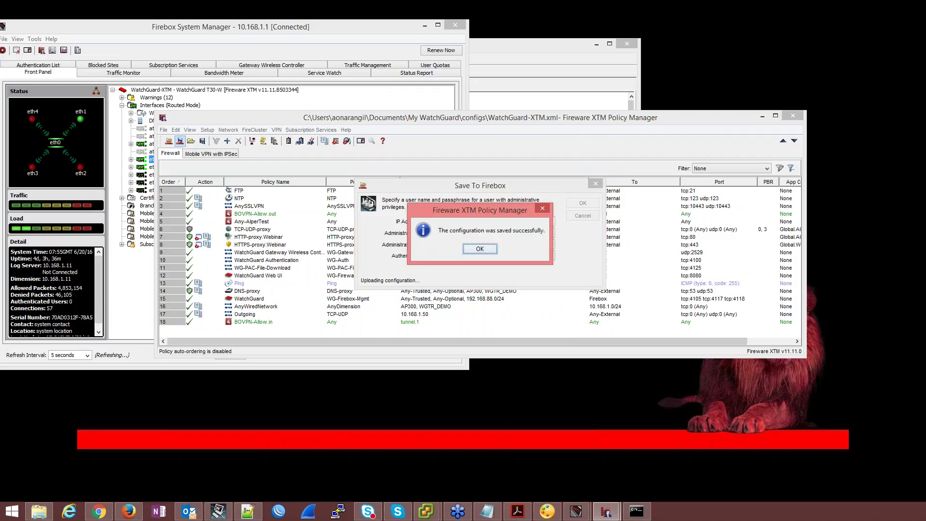
{"action": "left_click", "coordinate": [480, 249]}
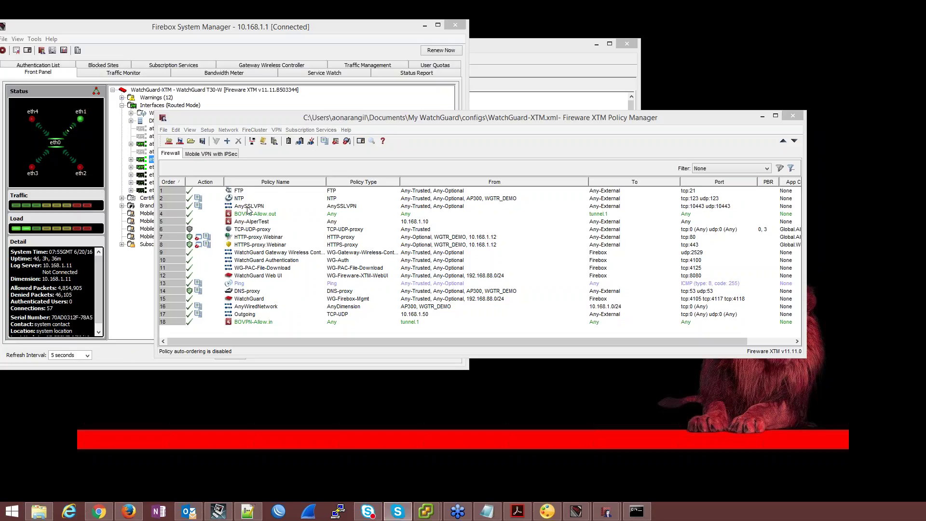
Filter the Traffic Monitor log on ike.
{"action": "left_click", "coordinate": [109, 70]}
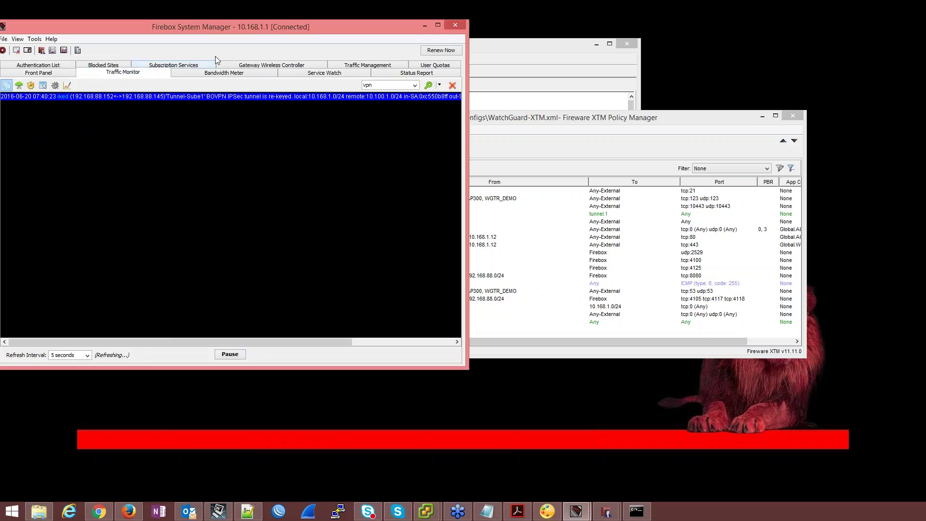
{"action": "left_click_drag", "start_coordinate": [289, 27], "coordinate": [374, 24]}
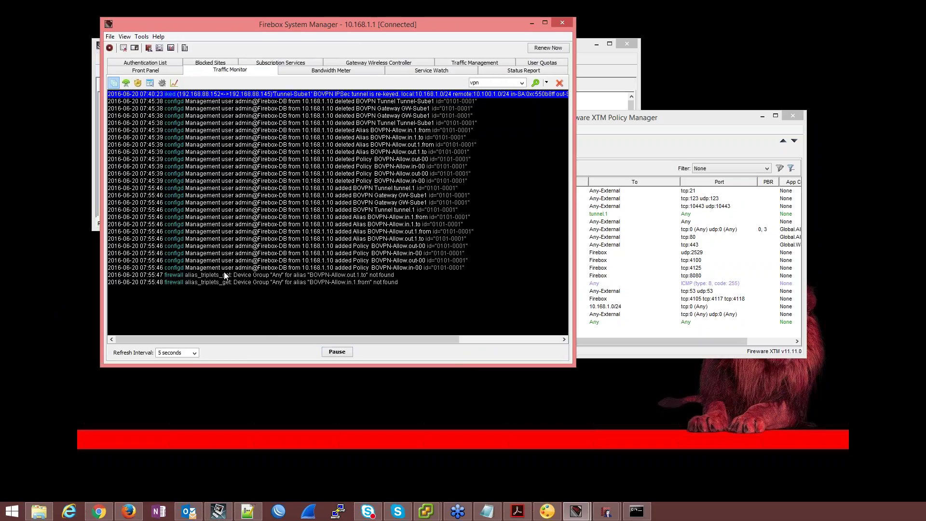
{"action": "double_click", "coordinate": [475, 83]}
{"action": "type", "text": "ike"}
{"action": "key", "text": "Return"}
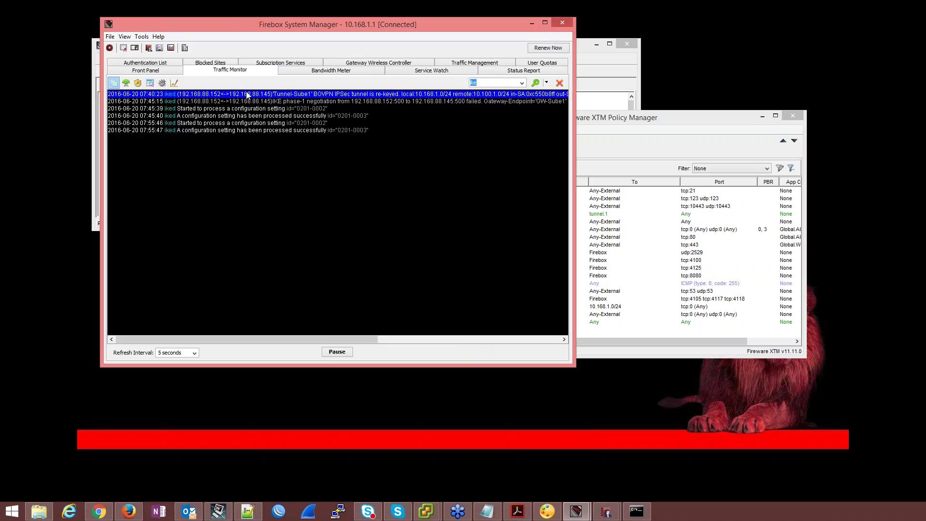
Pause the log, widen the window, and read the tunnel.1 established entry before resuming.
{"action": "left_click", "coordinate": [192, 109]}
{"action": "left_click", "coordinate": [197, 123]}
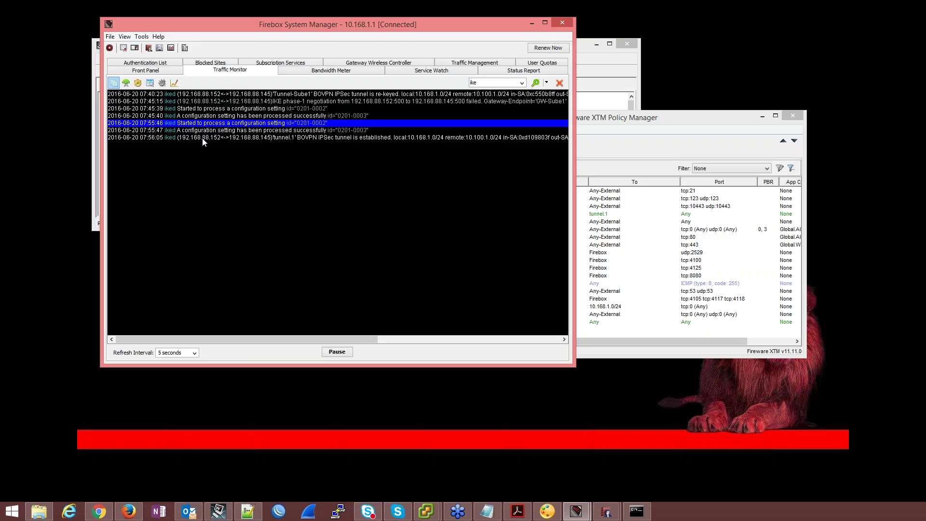
{"action": "left_click", "coordinate": [202, 137]}
{"action": "left_click", "coordinate": [348, 351]}
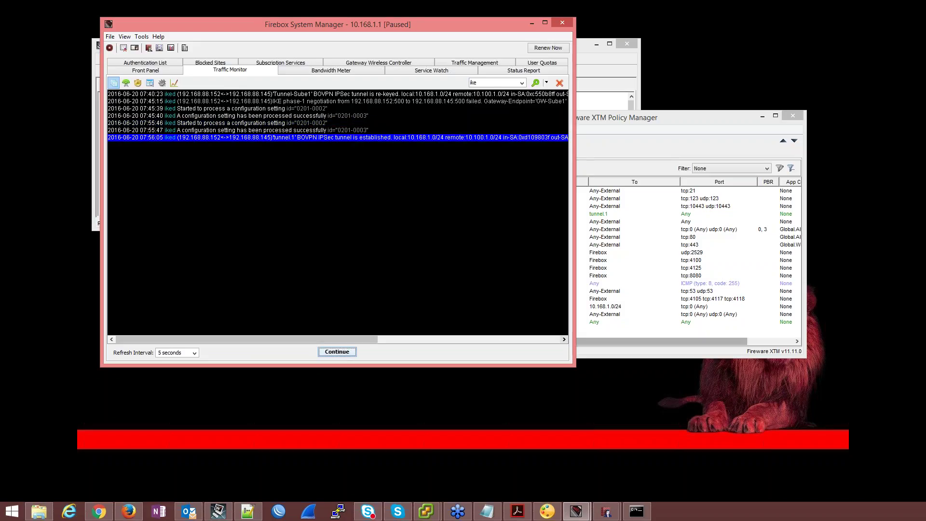
{"action": "left_click_drag", "start_coordinate": [575, 305], "coordinate": [842, 304]}
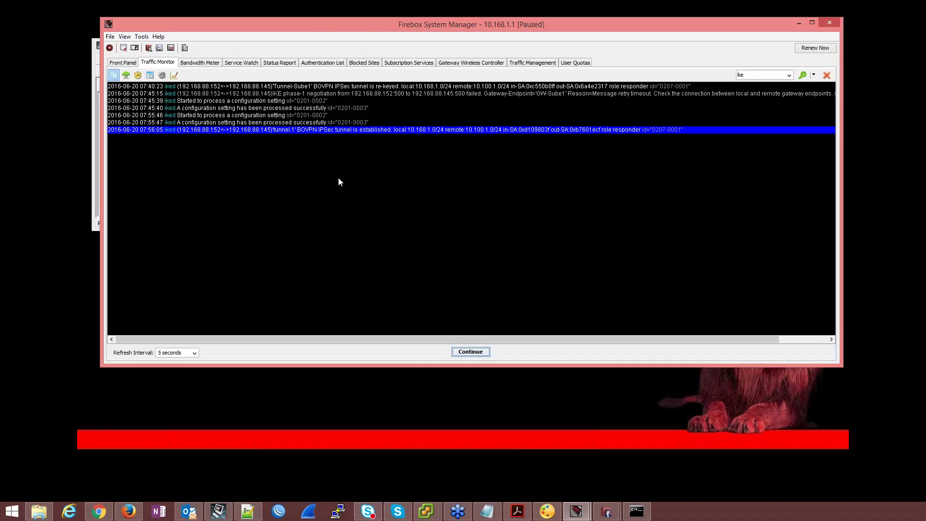
{"action": "left_click", "coordinate": [191, 124]}
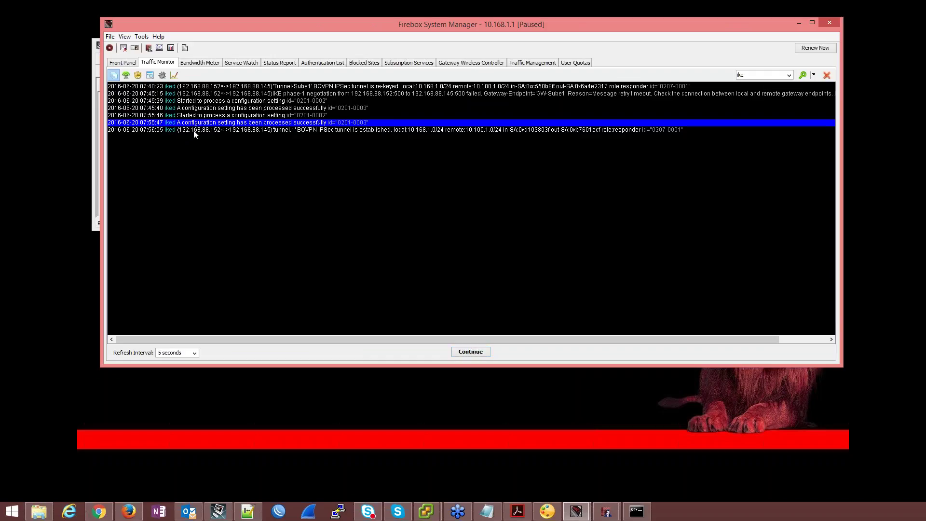
{"action": "left_click", "coordinate": [194, 130]}
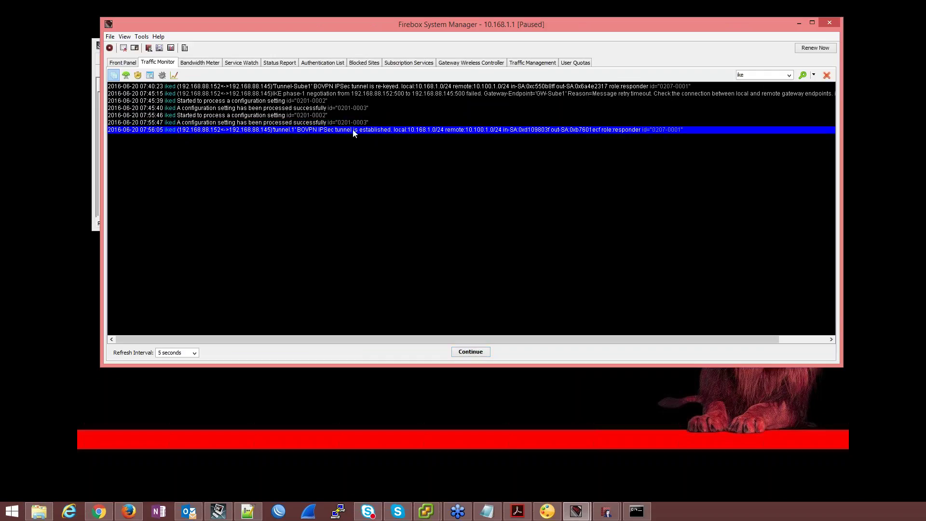
{"action": "left_click", "coordinate": [470, 352]}
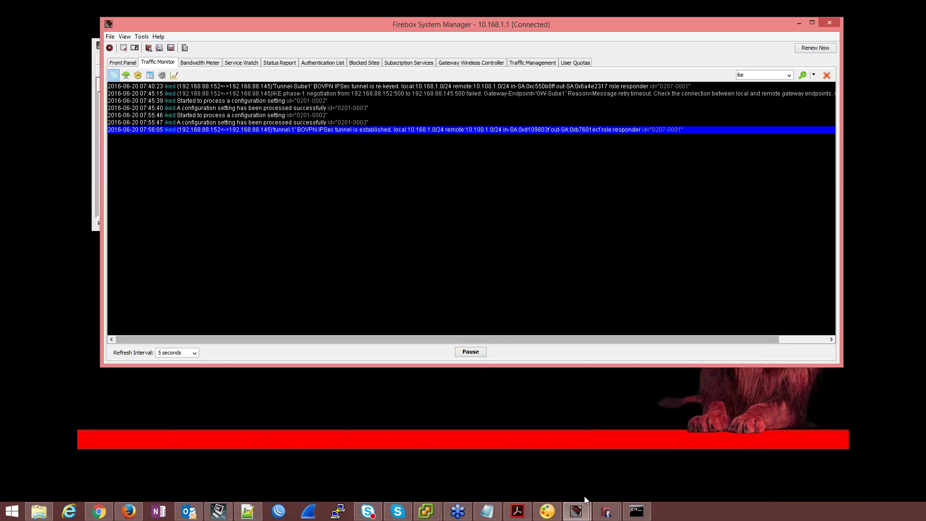
Re-enter the pre-shared key on the GW-Sube1 gateway.
{"action": "mouse_move", "coordinate": [606, 511]}
{"action": "left_click", "coordinate": [547, 465]}
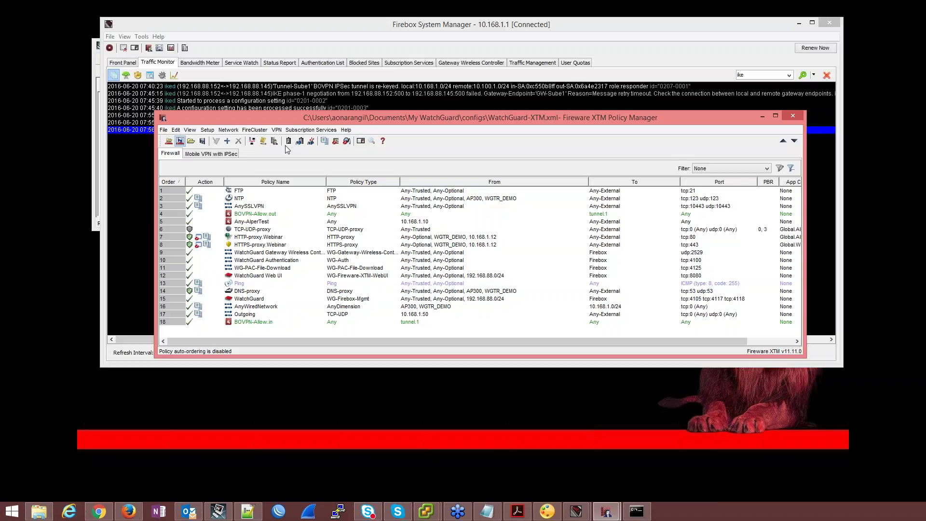
{"action": "left_click", "coordinate": [276, 130]}
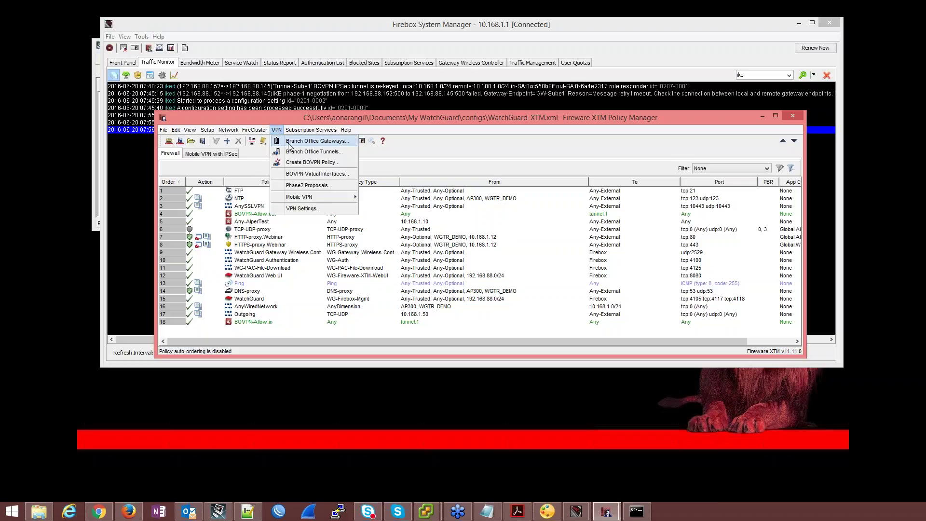
{"action": "left_click", "coordinate": [289, 141]}
{"action": "double_click", "coordinate": [420, 190]}
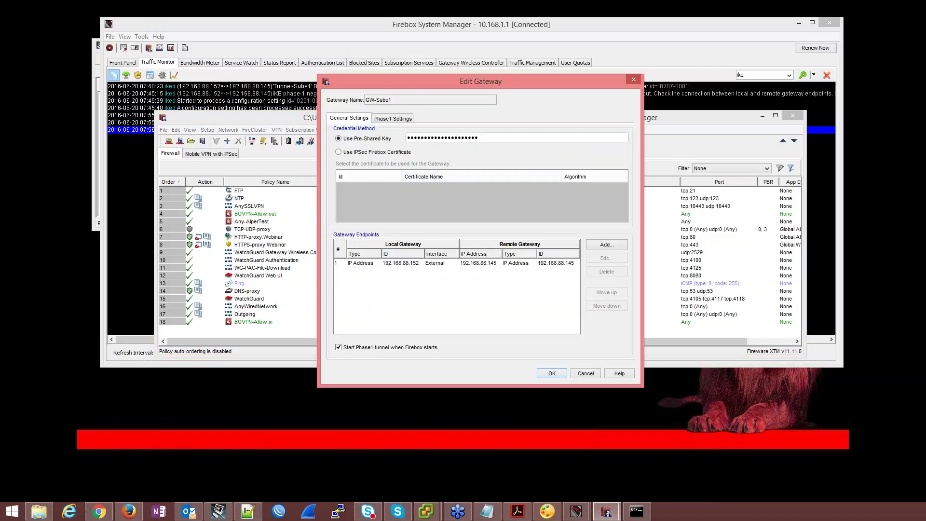
{"action": "double_click", "coordinate": [442, 137]}
{"action": "type", "text": "1"}
{"action": "left_click", "coordinate": [552, 372]}
Save the configuration to Firebox 10.168.1.1 with the admin passphrase.
{"action": "left_click", "coordinate": [514, 311]}
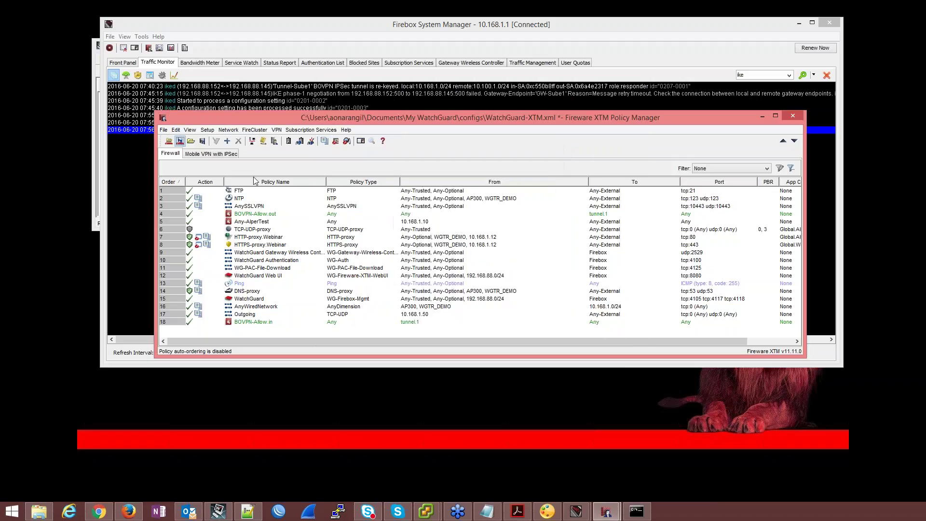
{"action": "left_click", "coordinate": [180, 141]}
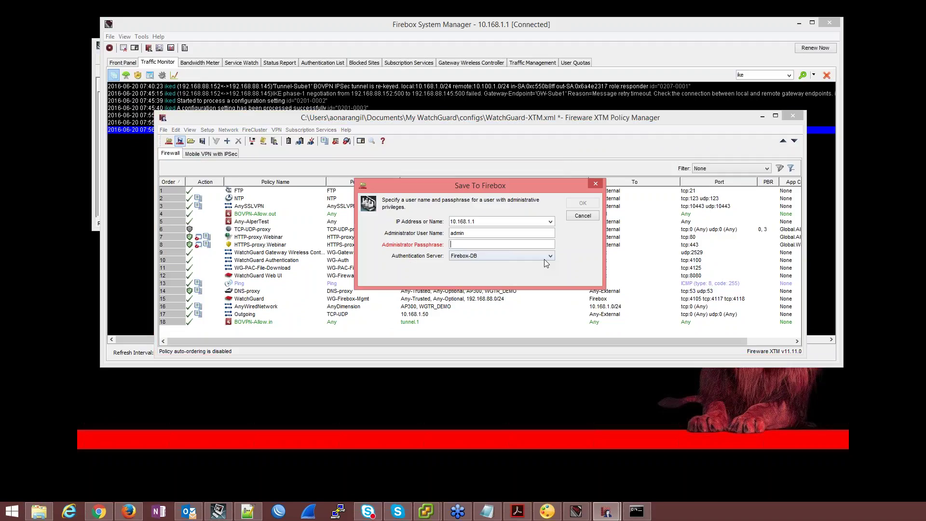
{"action": "type", "text": "re"}
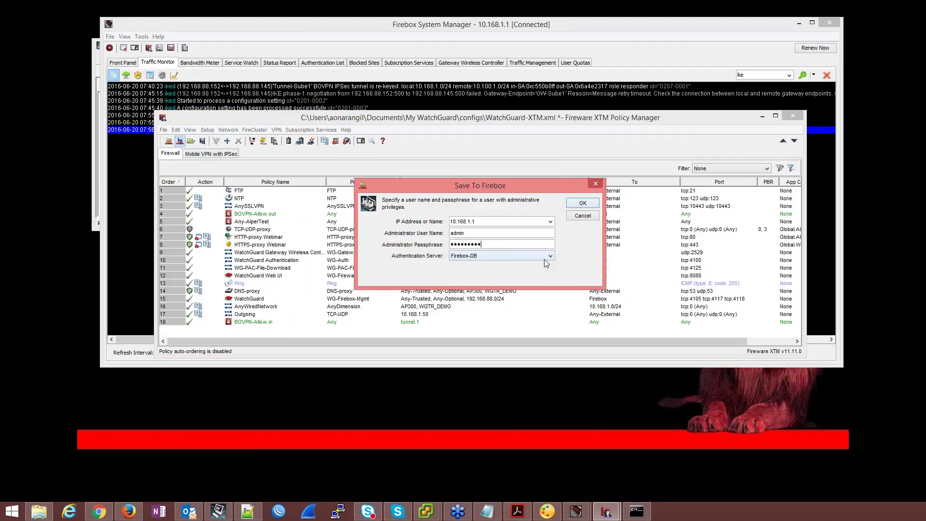
{"action": "key", "text": "Return"}
{"action": "key", "text": "Return"}
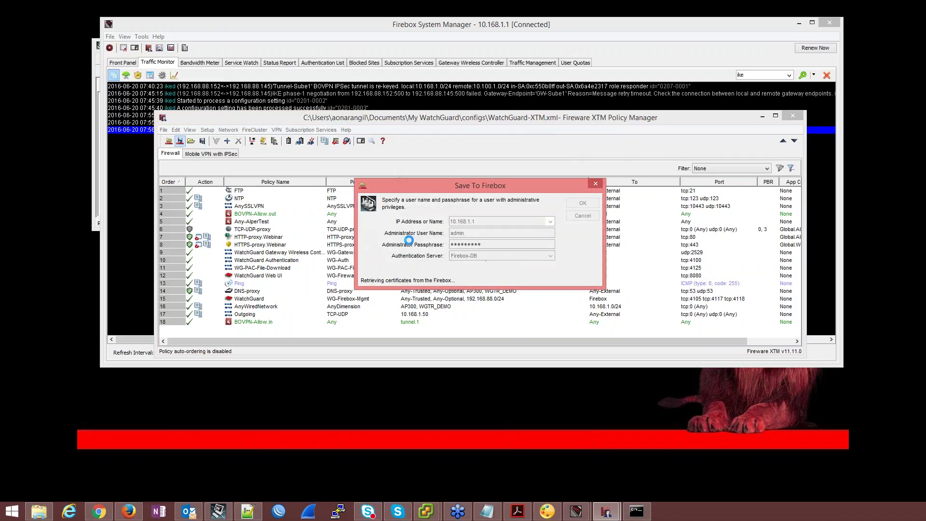
{"action": "left_click", "coordinate": [127, 243]}
Clear the 10.168.1.1 traffic log and tile both Fireboxes' System Manager windows side by side.
{"action": "right_click", "coordinate": [455, 320]}
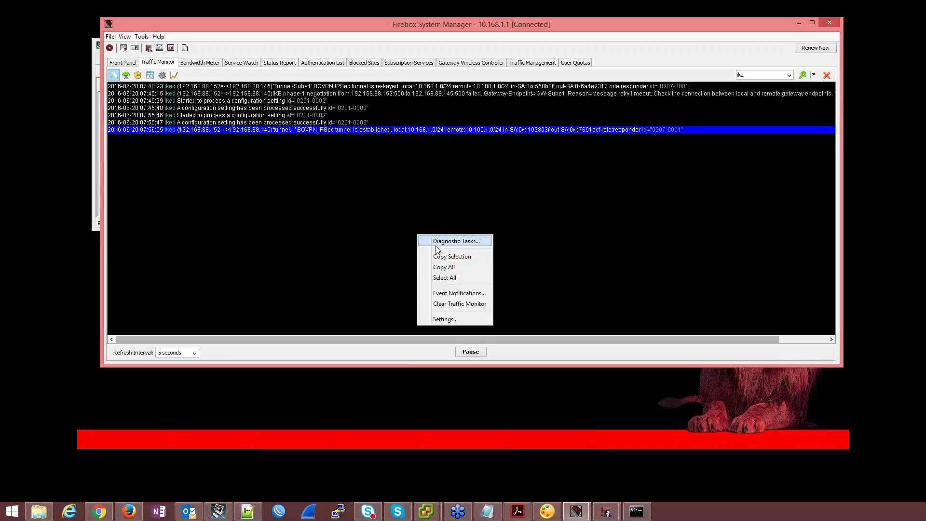
{"action": "left_click", "coordinate": [454, 304]}
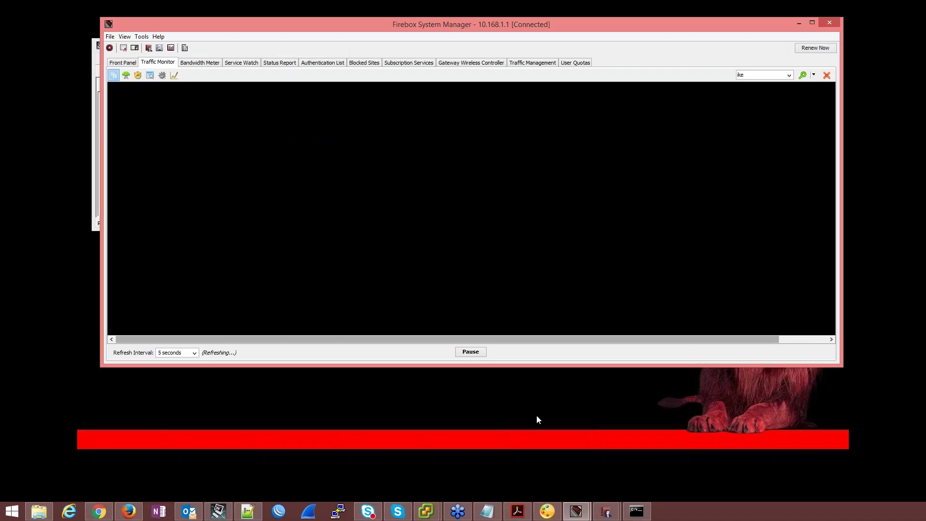
{"action": "mouse_move", "coordinate": [588, 515]}
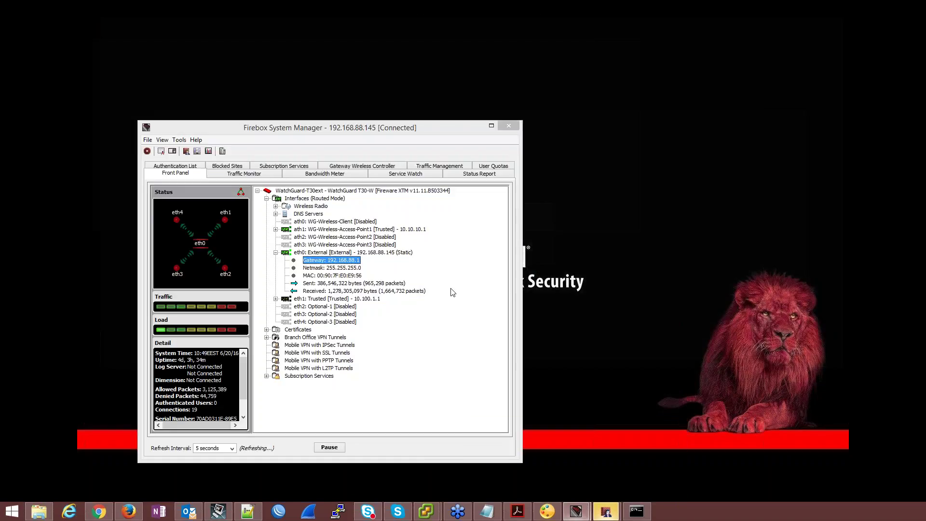
{"action": "left_click", "coordinate": [628, 440]}
{"action": "left_click", "coordinate": [244, 173]}
{"action": "left_click_drag", "start_coordinate": [273, 131], "coordinate": [643, 30]}
{"action": "left_click", "coordinate": [426, 27]}
{"action": "left_click_drag", "start_coordinate": [426, 27], "coordinate": [295, 31]}
{"action": "left_click_drag", "start_coordinate": [710, 141], "coordinate": [485, 142]}
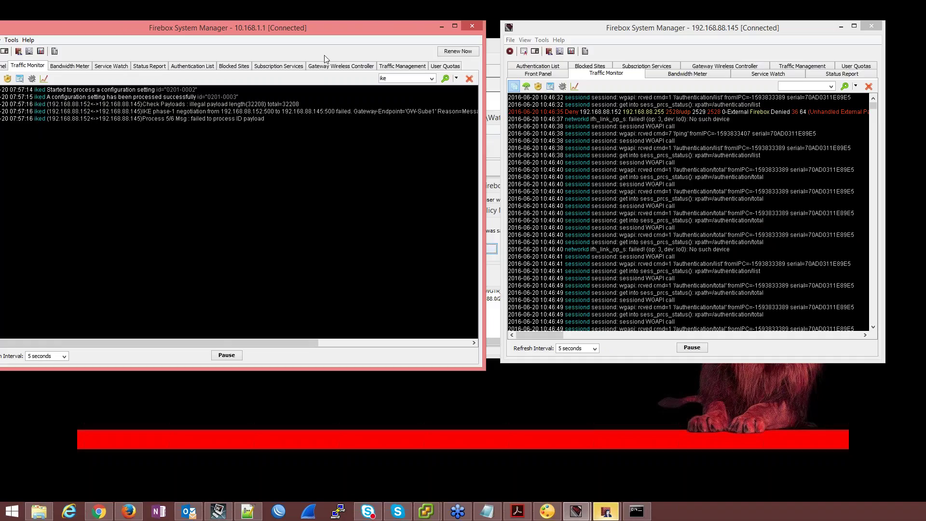
Filter the 192.168.88.145 log on 'ike' diagnostic entries and pause the 10.168.1.1 log.
{"action": "left_click", "coordinate": [789, 87]}
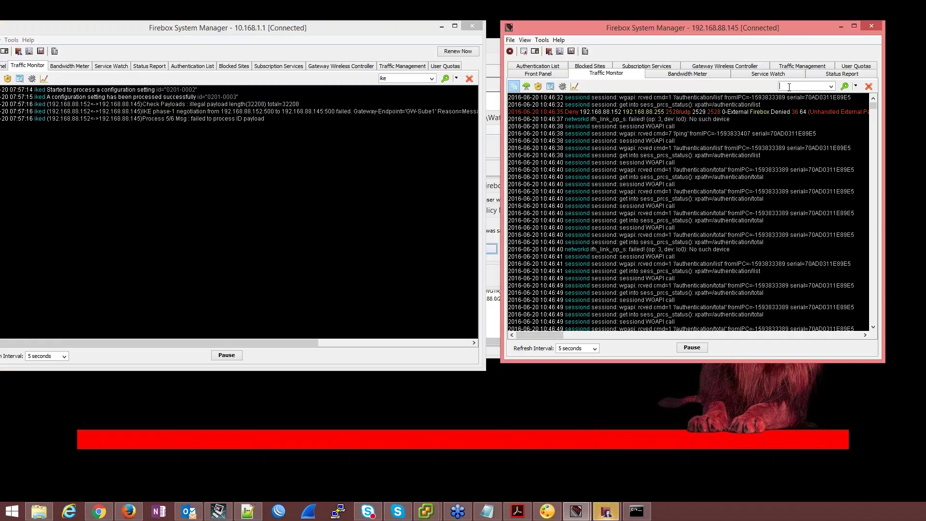
{"action": "type", "text": "ike"}
{"action": "key", "text": "Return"}
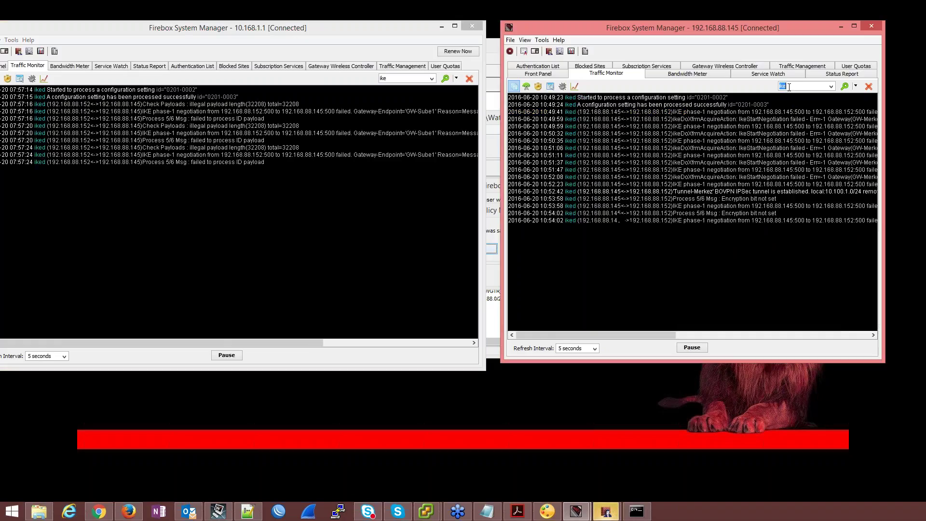
{"action": "left_click", "coordinate": [562, 87]}
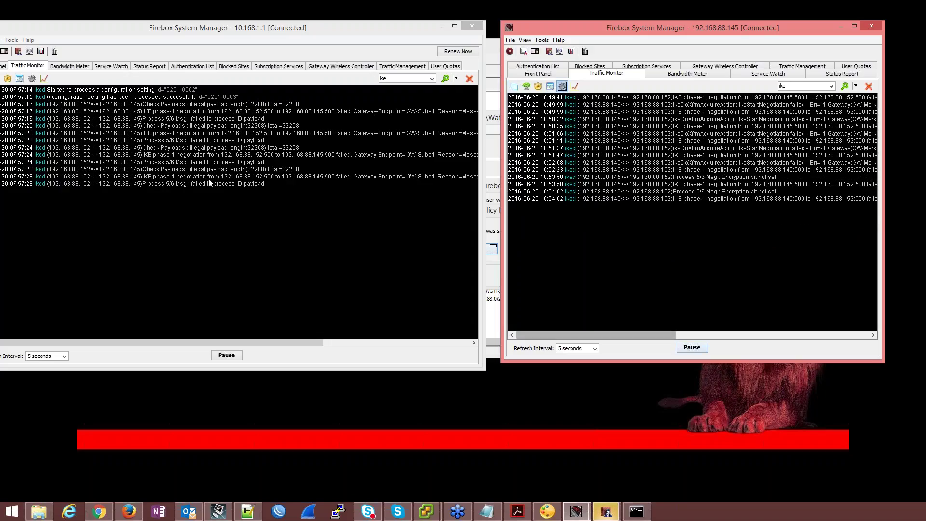
{"action": "left_click", "coordinate": [227, 355]}
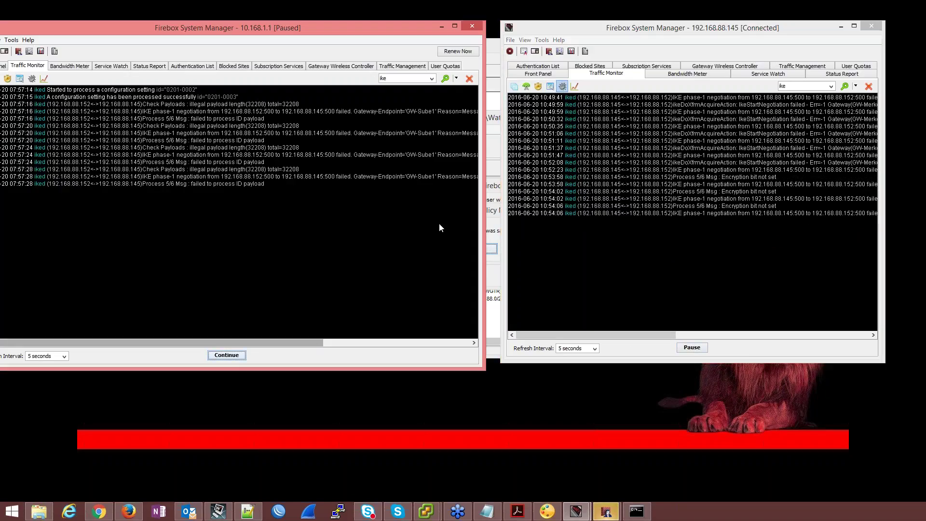
{"action": "left_click_drag", "start_coordinate": [484, 221], "coordinate": [922, 225]}
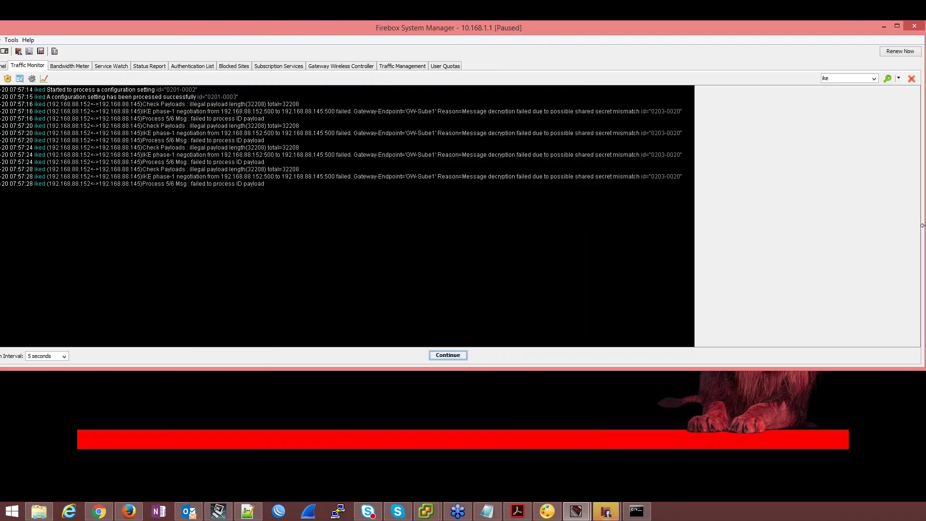
Inspect the Check Payloads and IKE phase-1 failure entries reporting a possible shared secret mismatch.
{"action": "left_click", "coordinate": [149, 105]}
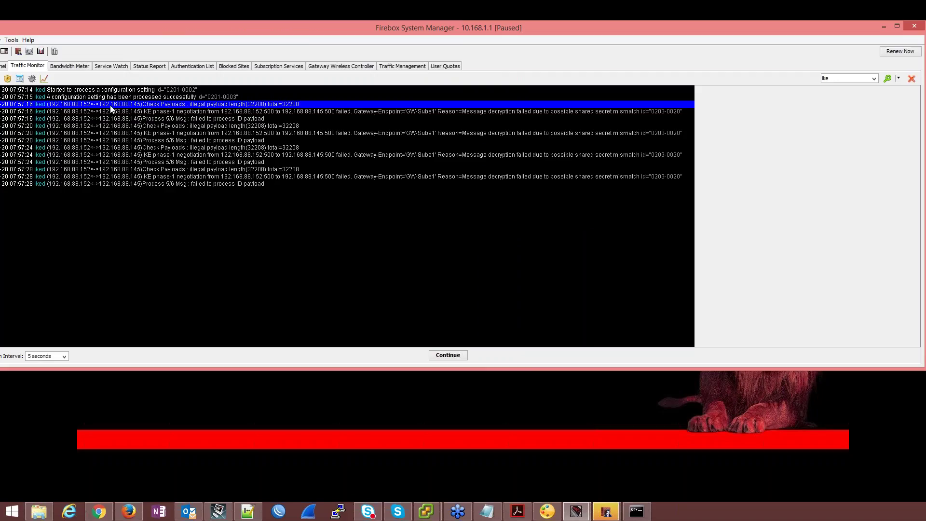
{"action": "left_click", "coordinate": [155, 112]}
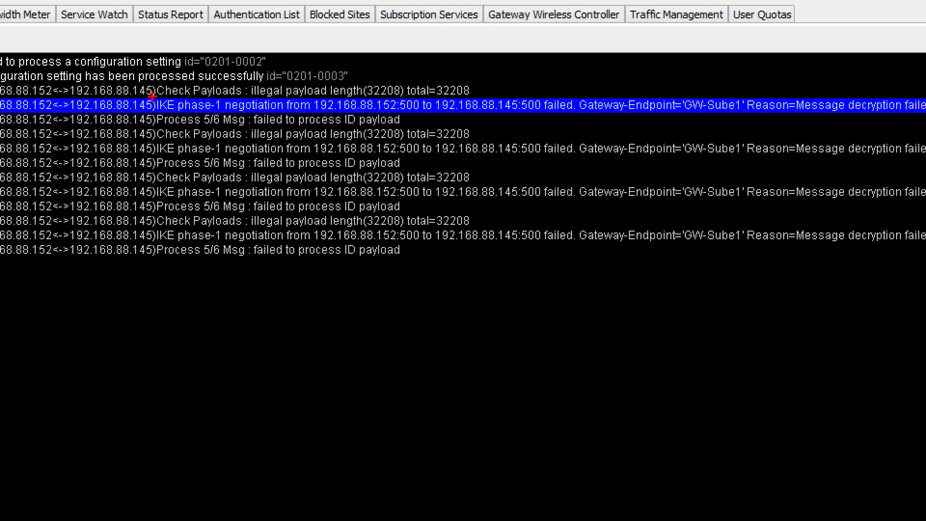
{"action": "mouse_move", "coordinate": [152, 92]}
{"action": "left_mouse_down"}
{"action": "mouse_move", "coordinate": [229, 121]}
{"action": "mouse_move", "coordinate": [223, 114]}
{"action": "mouse_move", "coordinate": [335, 127]}
{"action": "left_mouse_up"}
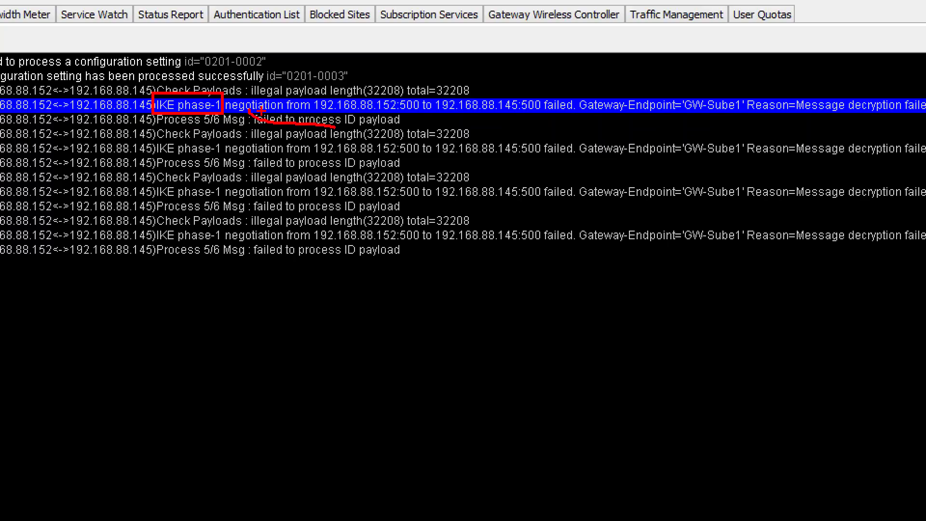
{"action": "left_click_drag", "start_coordinate": [248, 110], "coordinate": [411, 127]}
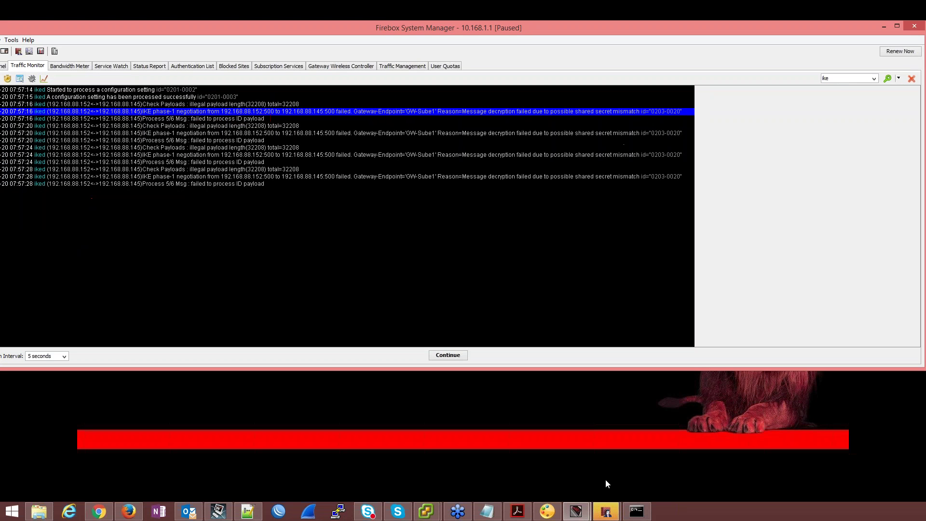
Replace the GW-Sube1 branch office gateway's pre-shared key with a new one.
{"action": "mouse_move", "coordinate": [606, 514]}
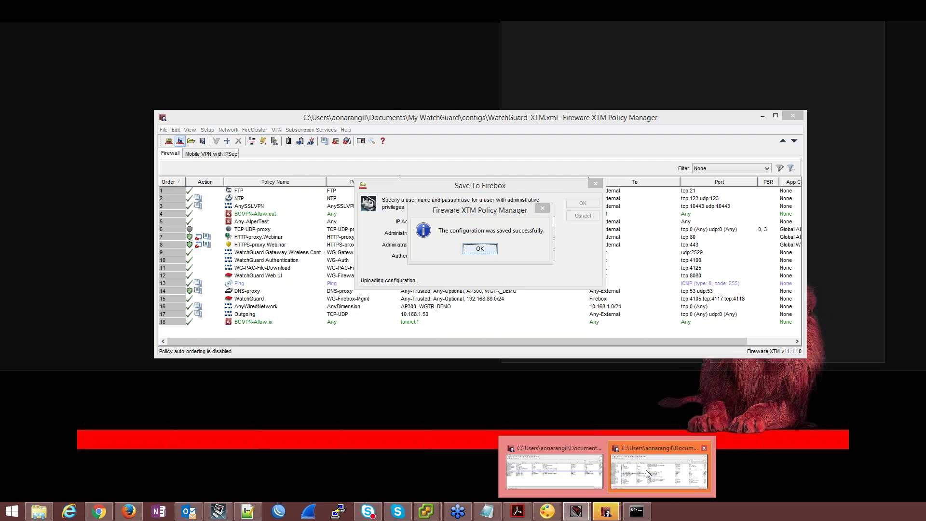
{"action": "left_click", "coordinate": [646, 470]}
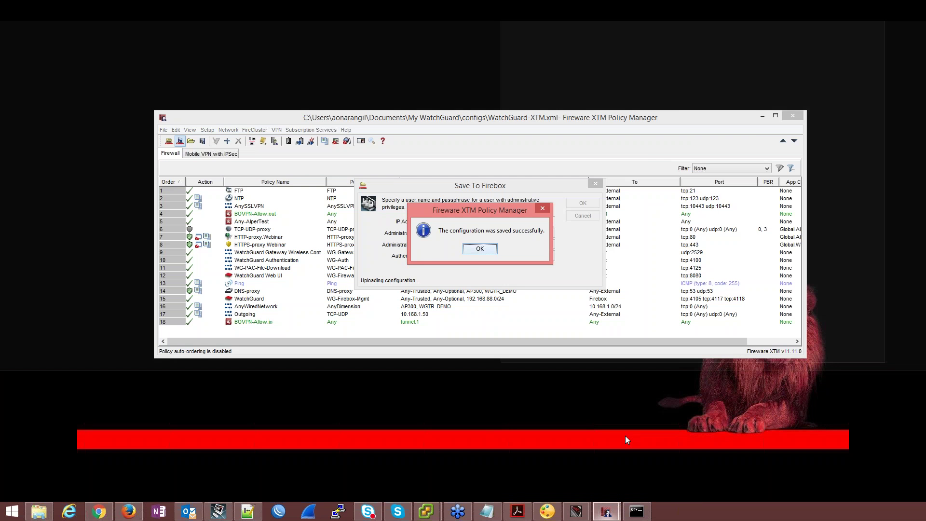
{"action": "left_click", "coordinate": [277, 130]}
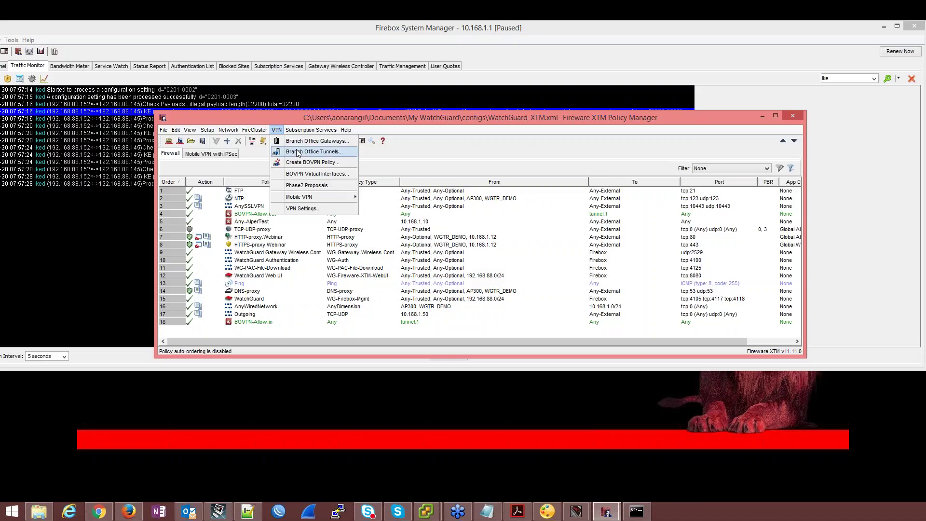
{"action": "left_click", "coordinate": [316, 140]}
{"action": "double_click", "coordinate": [463, 168]}
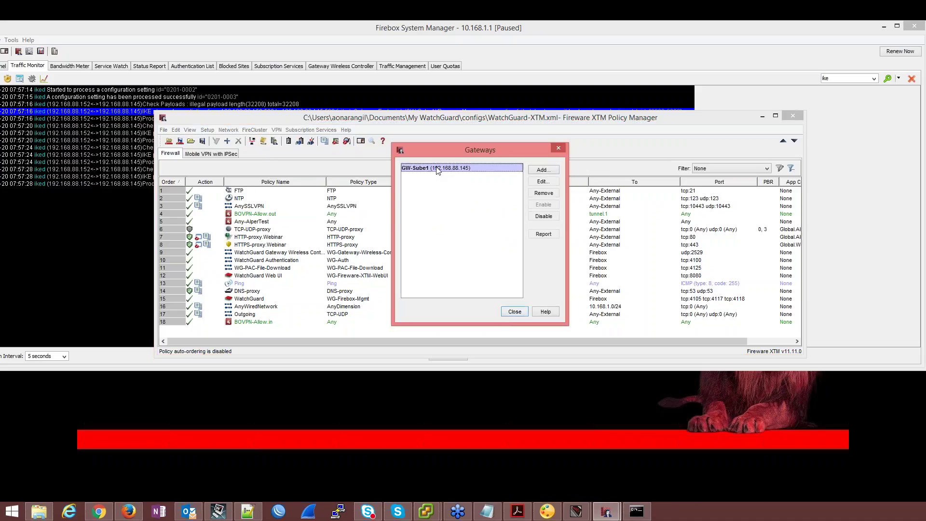
{"action": "left_click_drag", "start_coordinate": [489, 140], "coordinate": [327, 134]}
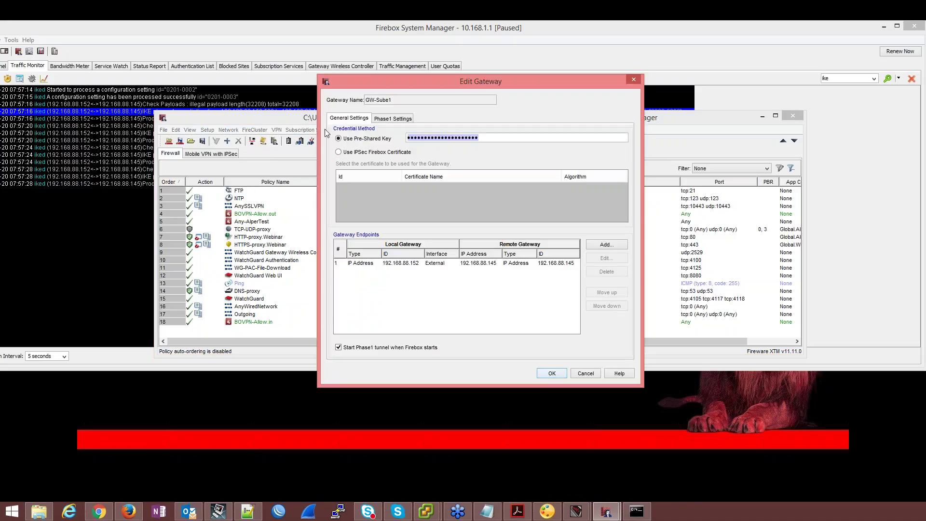
{"action": "type", "text": "••••••••"}
{"action": "left_click", "coordinate": [551, 374]}
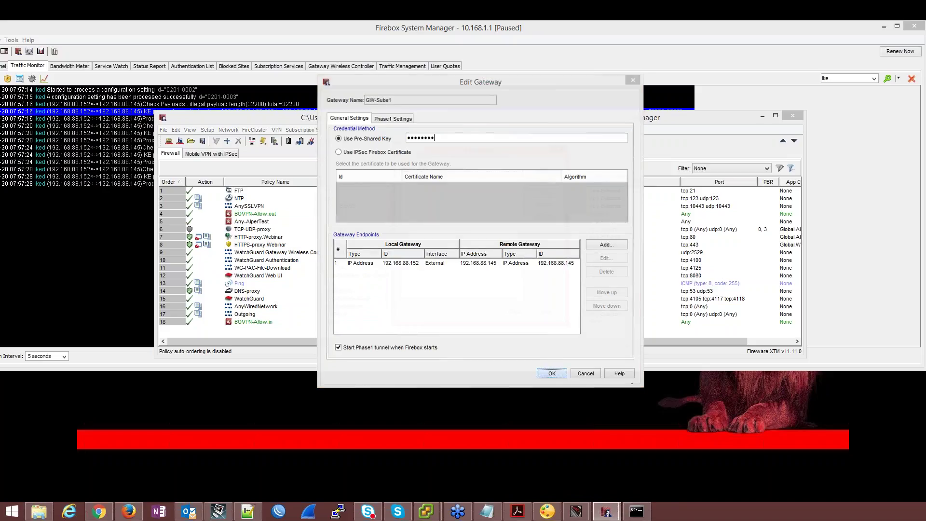
{"action": "left_click", "coordinate": [514, 312]}
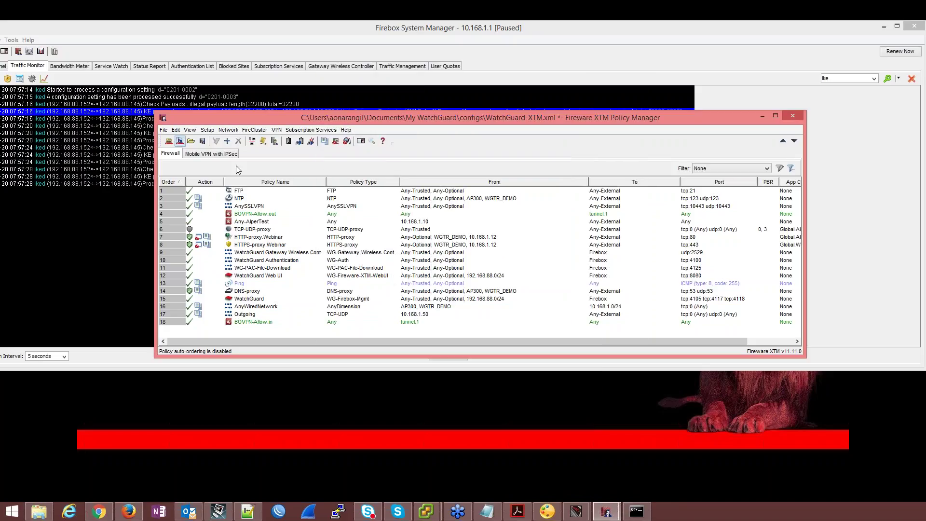
Save the configuration to the Firebox with the administrator passphrase, overwriting WatchGuard-XTM.xml.
{"action": "left_click", "coordinate": [180, 141]}
{"action": "type", "text": "•••••••••"}
{"action": "key", "text": "Return"}
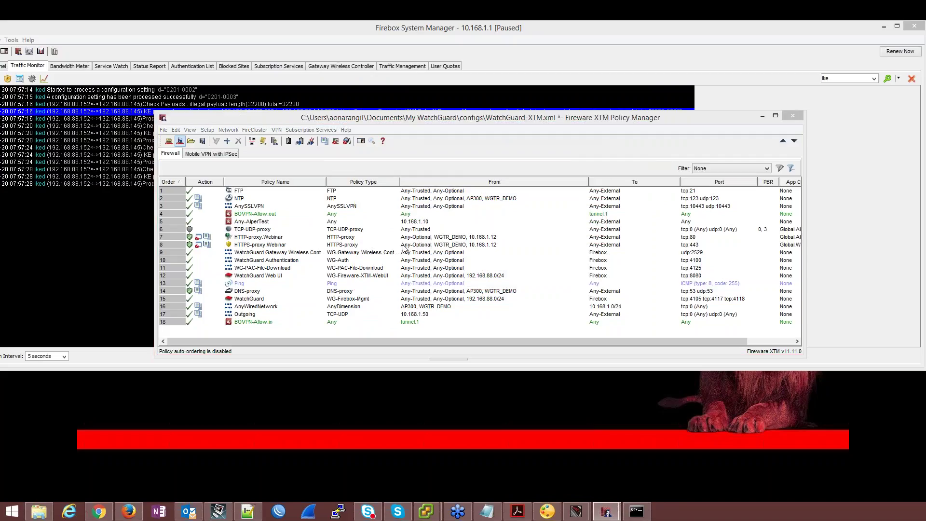
{"action": "key", "text": "Return"}
{"action": "left_click", "coordinate": [460, 251]}
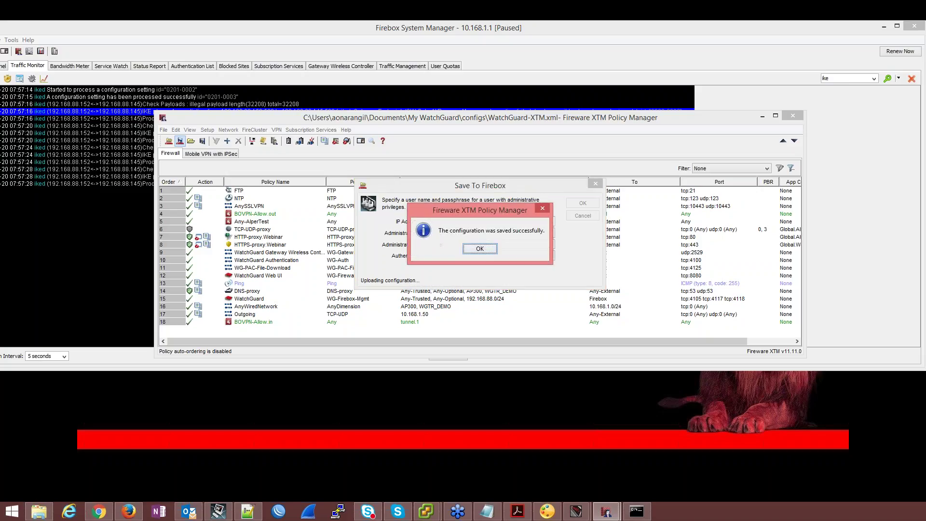
Dismiss the save message, then resume the log and pause on the tunnel.1 established entry.
{"action": "left_click", "coordinate": [473, 249]}
{"action": "left_click", "coordinate": [145, 270]}
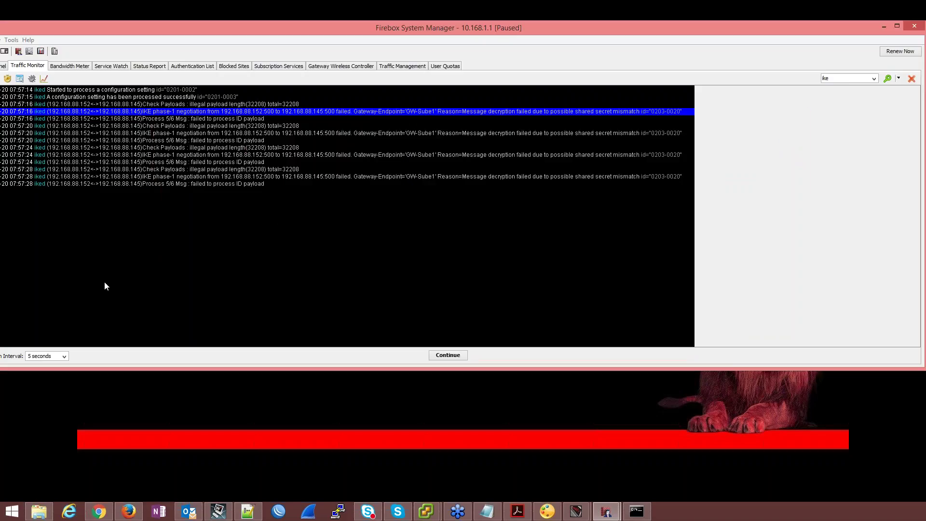
{"action": "left_click", "coordinate": [462, 357]}
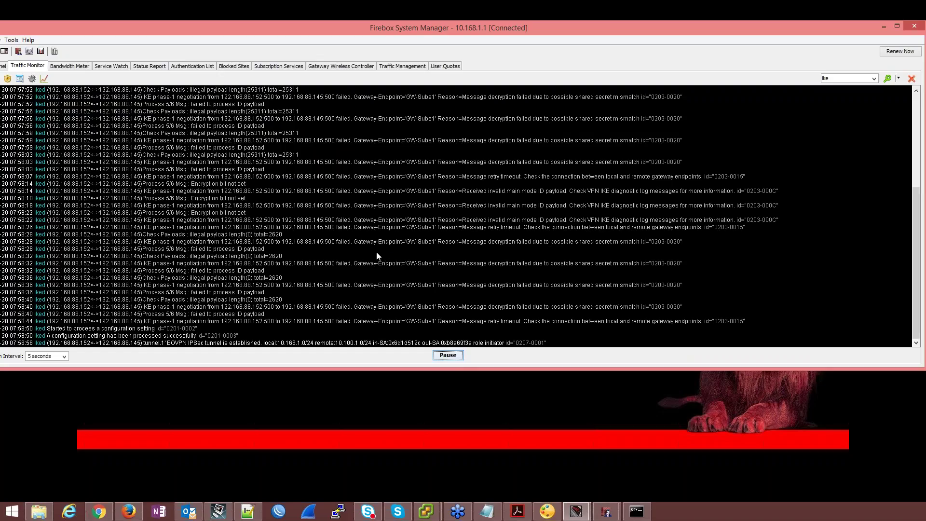
{"action": "left_click", "coordinate": [448, 356]}
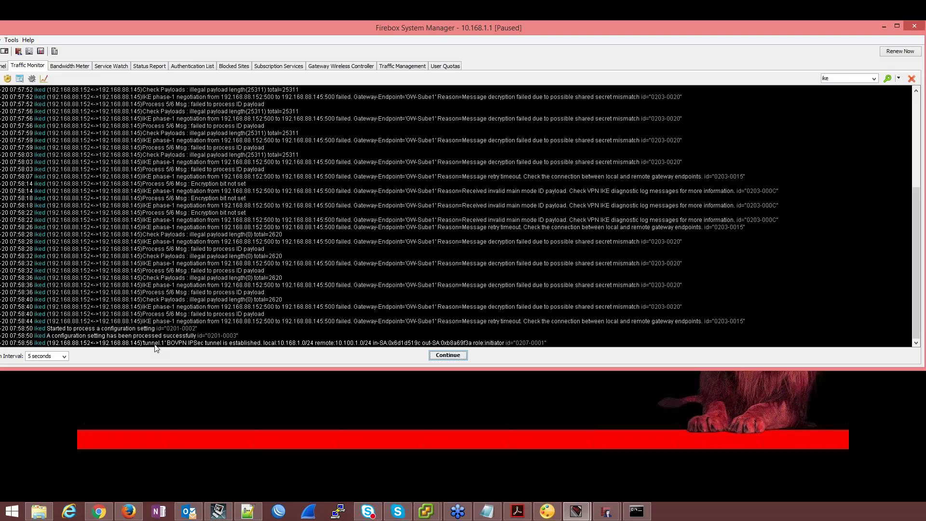
{"action": "left_click", "coordinate": [155, 343]}
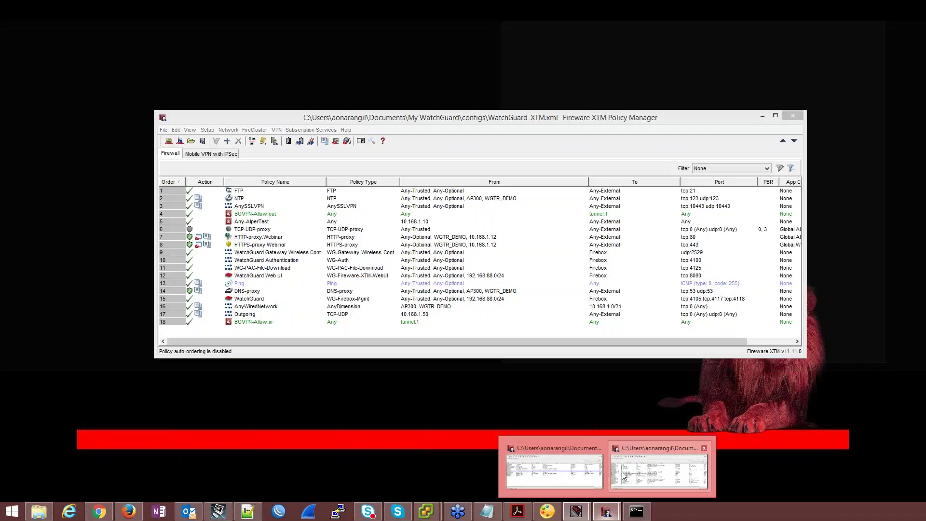
Add the existing ESP-DES-SHA1 proposal to tunnel.1's phase-2 settings.
{"action": "left_click", "coordinate": [554, 465]}
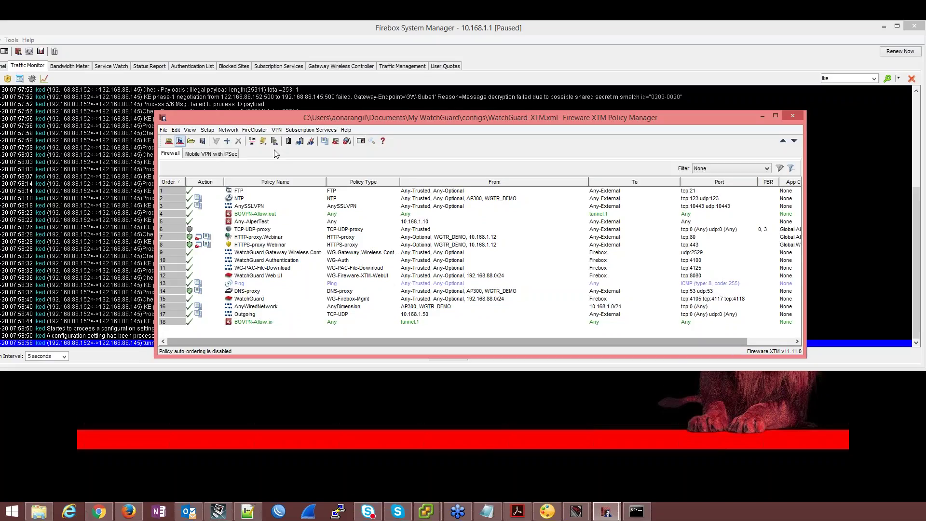
{"action": "left_click", "coordinate": [277, 130]}
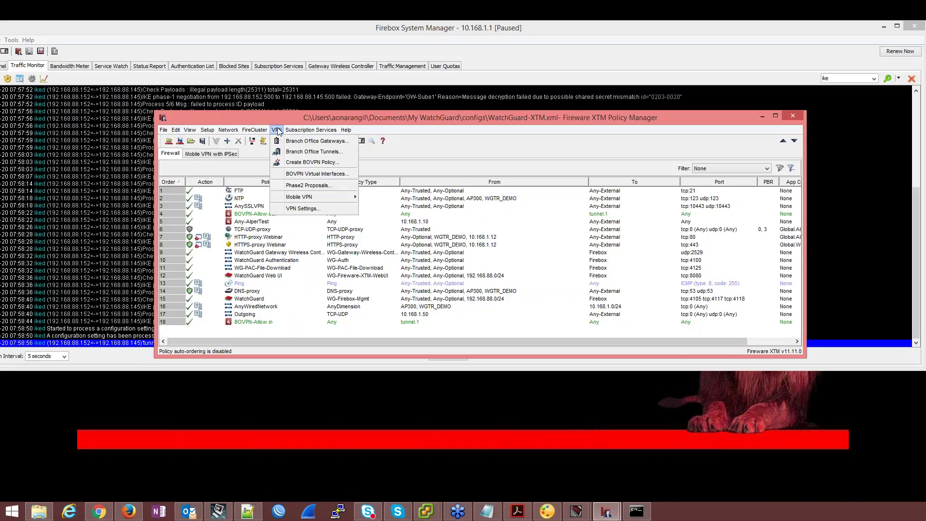
{"action": "left_click", "coordinate": [299, 151]}
{"action": "double_click", "coordinate": [413, 168]}
{"action": "left_click", "coordinate": [441, 134]}
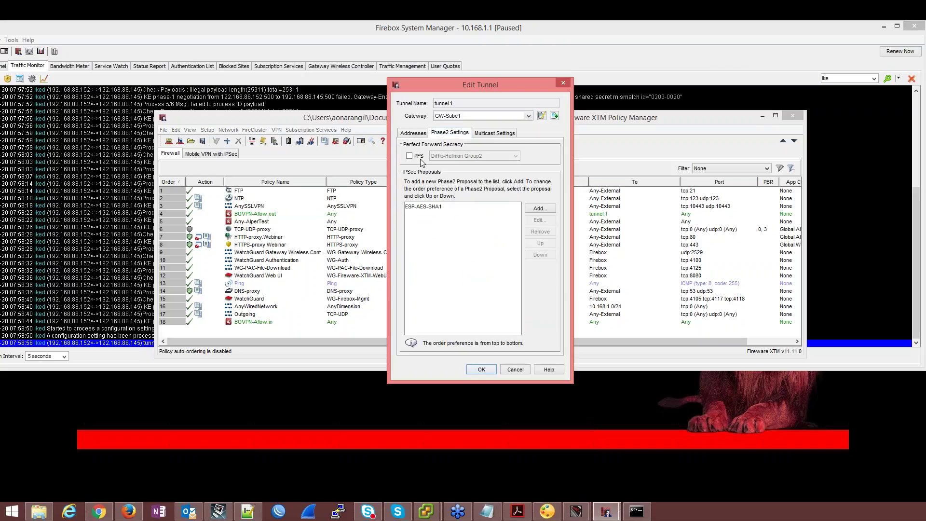
{"action": "left_click", "coordinate": [428, 206]}
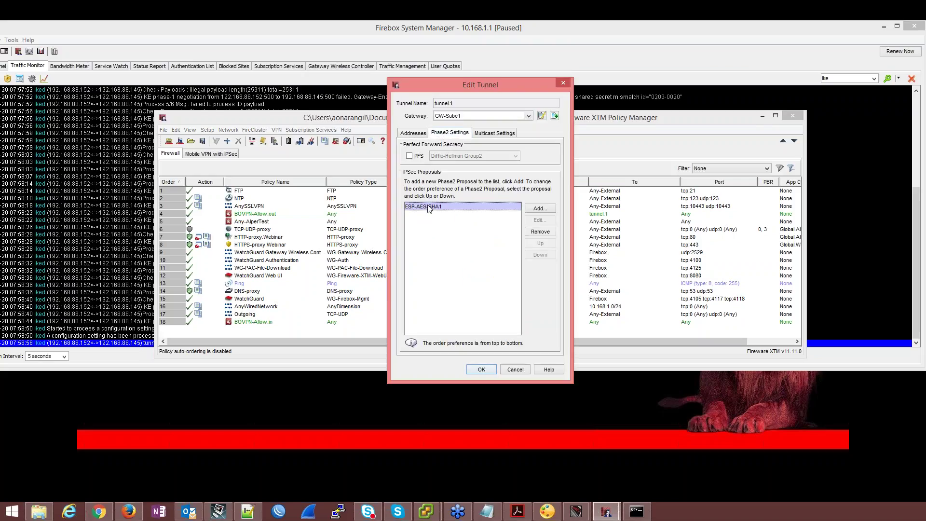
{"action": "left_click", "coordinate": [541, 209]}
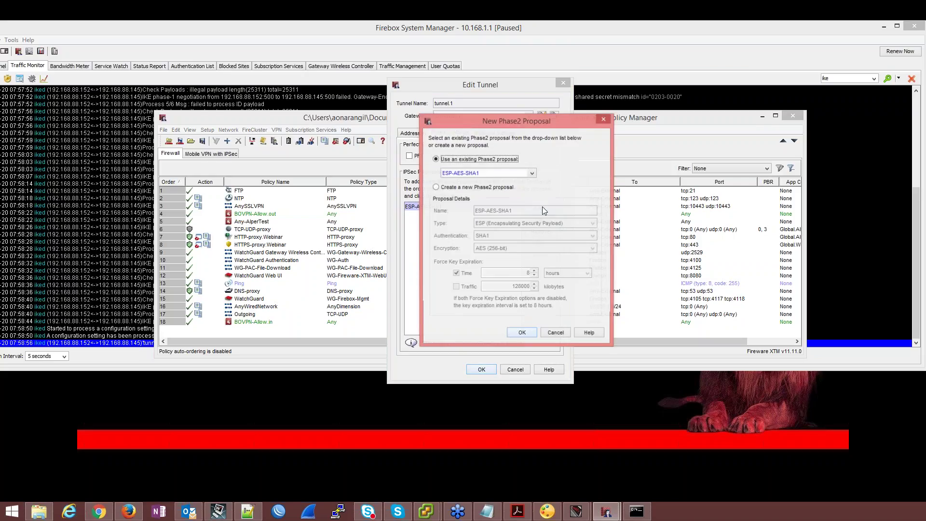
{"action": "left_click", "coordinate": [495, 175]}
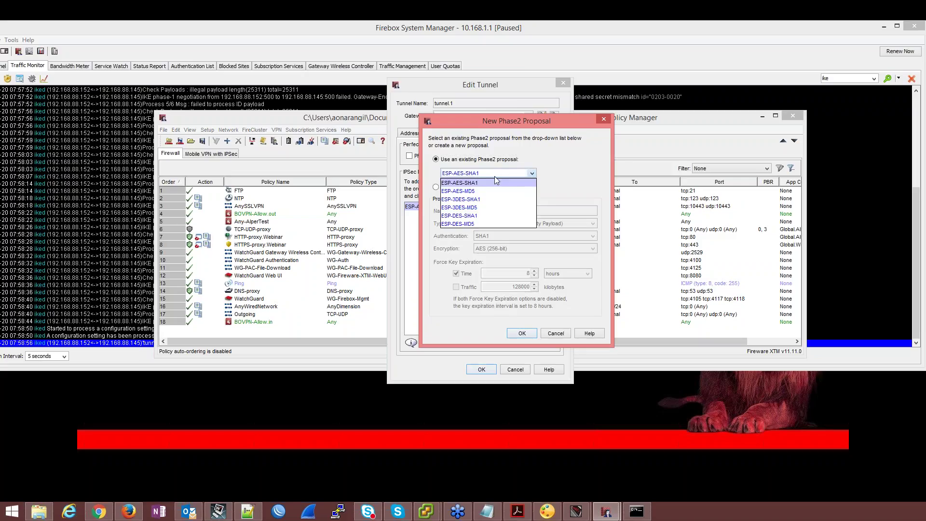
{"action": "left_click", "coordinate": [485, 221]}
{"action": "left_click", "coordinate": [522, 333]}
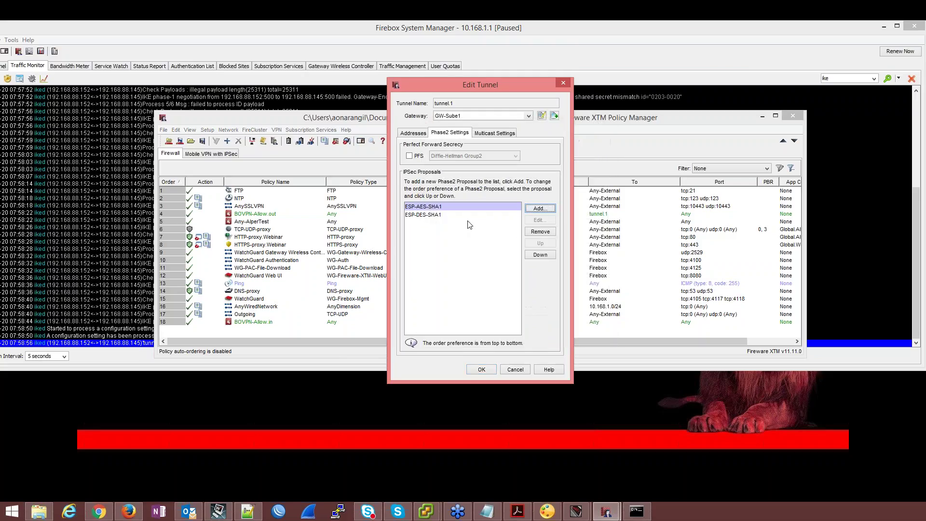
Remove ESP-AES-SHA1 so tunnel.1 keeps only the ESP-DES-SHA1 proposal.
{"action": "left_click", "coordinate": [540, 232]}
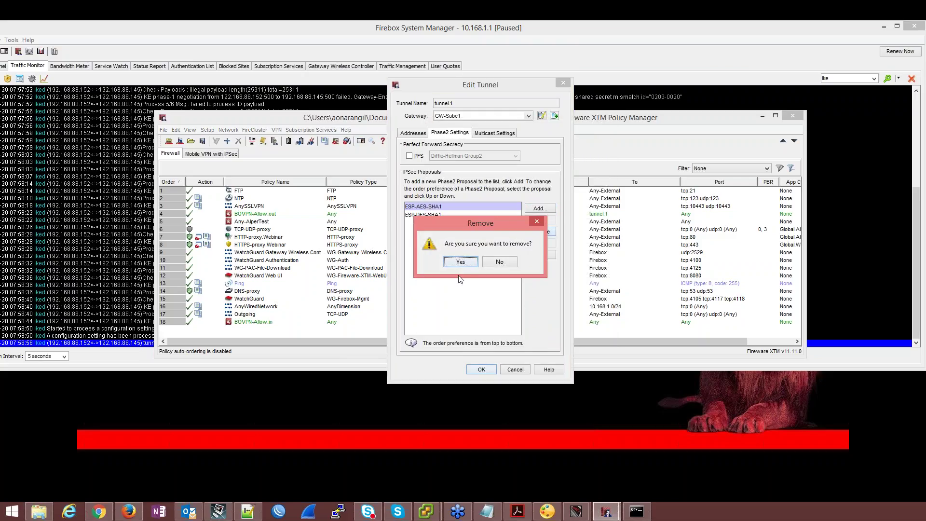
{"action": "left_click", "coordinate": [461, 261]}
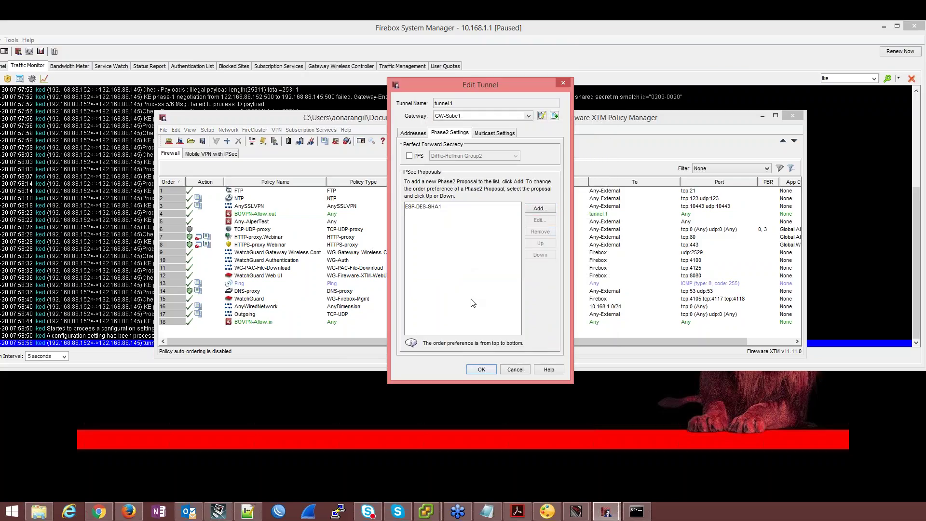
{"action": "left_click", "coordinate": [484, 371]}
{"action": "left_click", "coordinate": [459, 368]}
Save the configuration to the Firebox as WatchGuard-XTM.xml using the administrator login.
{"action": "left_click", "coordinate": [180, 140]}
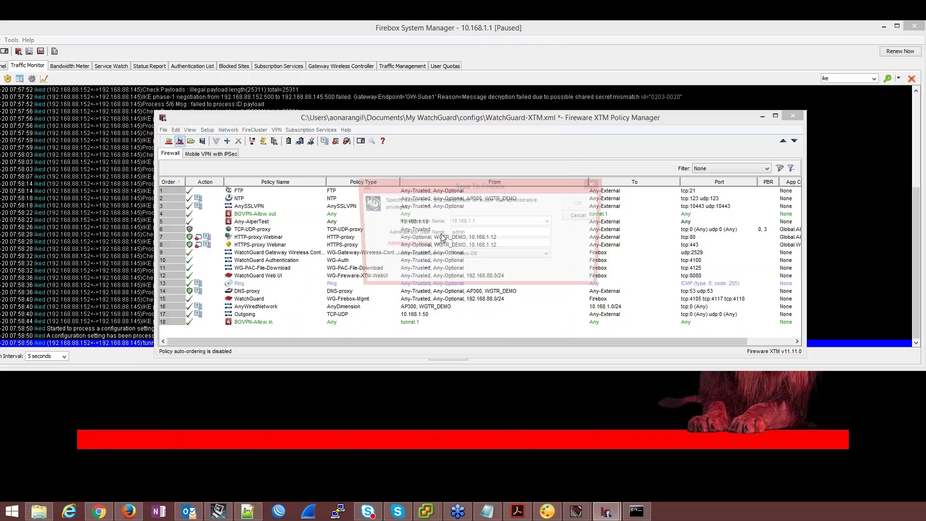
{"action": "type", "text": "re"}
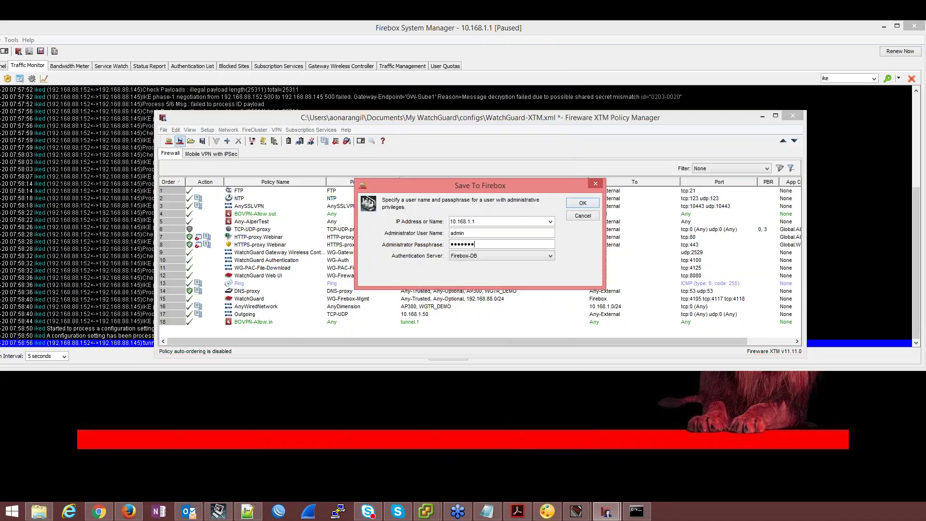
{"action": "key", "text": "Return"}
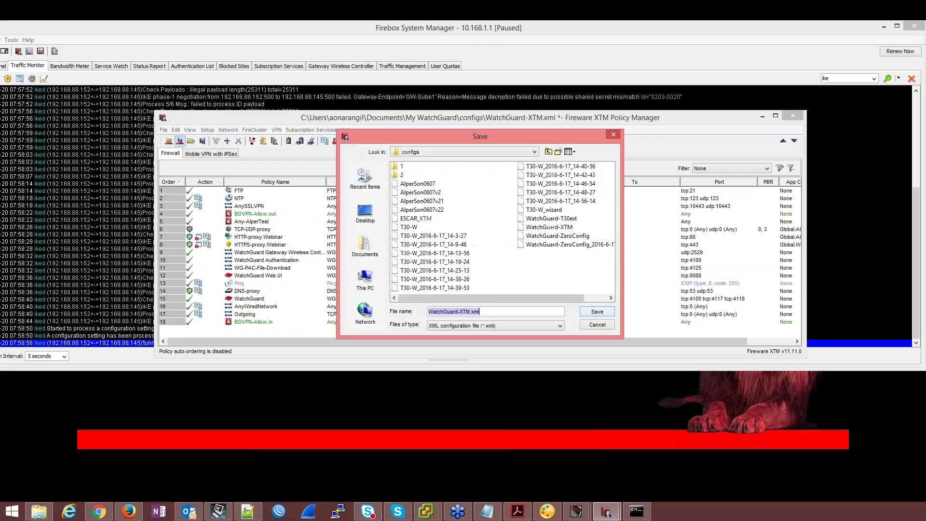
{"action": "key", "text": "Return"}
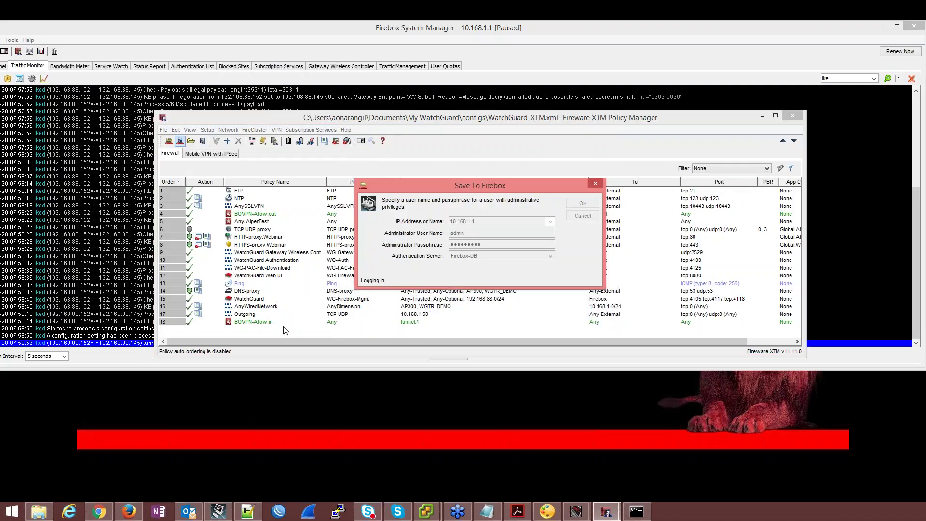
{"action": "left_click", "coordinate": [99, 361]}
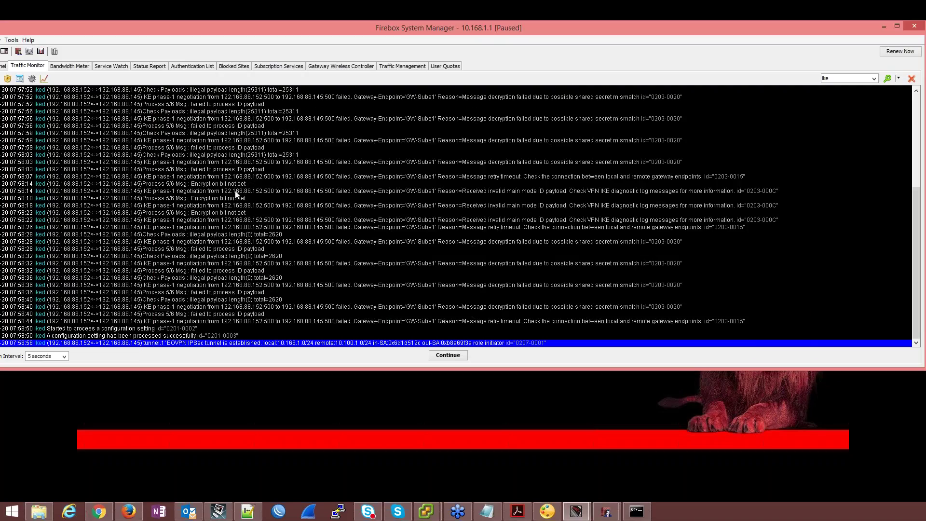
Clear and resume the traffic log, pausing on the phase-2 error: AES received, DES expected.
{"action": "right_click", "coordinate": [358, 136]}
{"action": "left_click", "coordinate": [389, 208]}
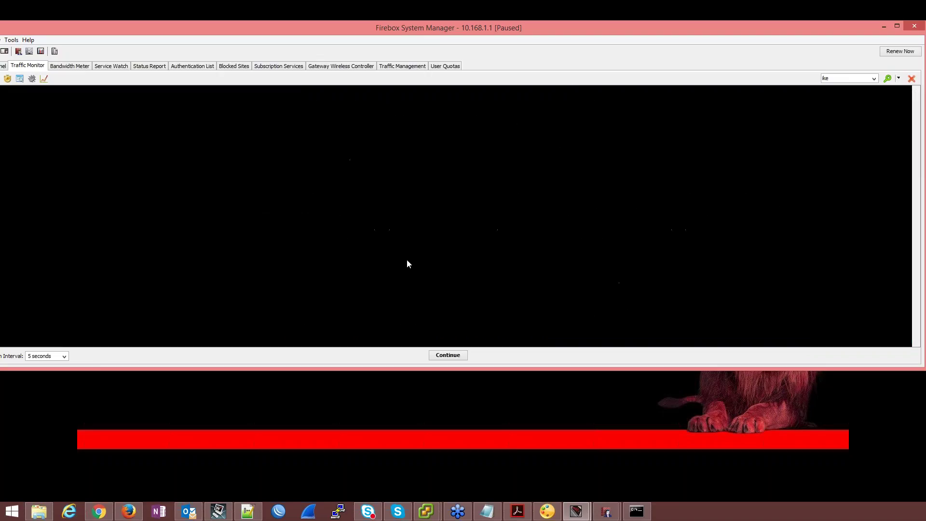
{"action": "left_click", "coordinate": [446, 355]}
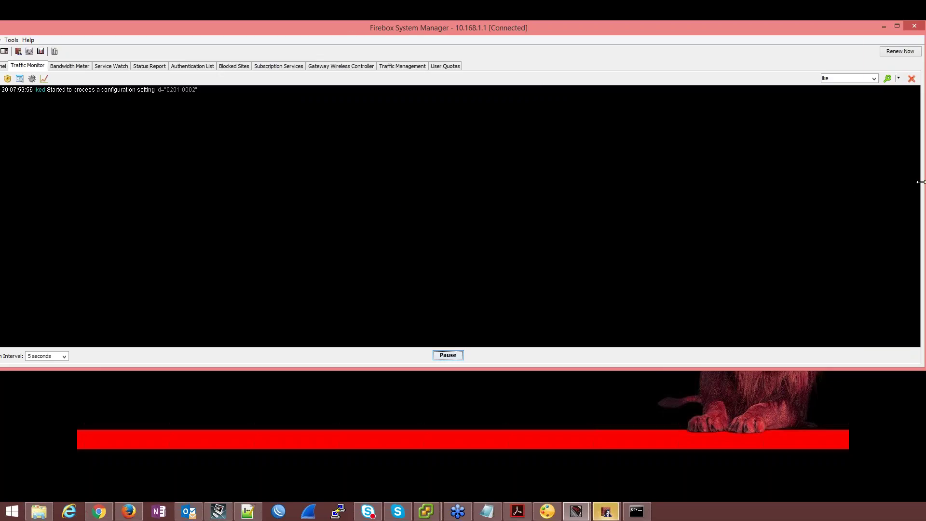
{"action": "left_click_drag", "start_coordinate": [921, 182], "coordinate": [852, 182]}
{"action": "left_click_drag", "start_coordinate": [562, 31], "coordinate": [604, 36]}
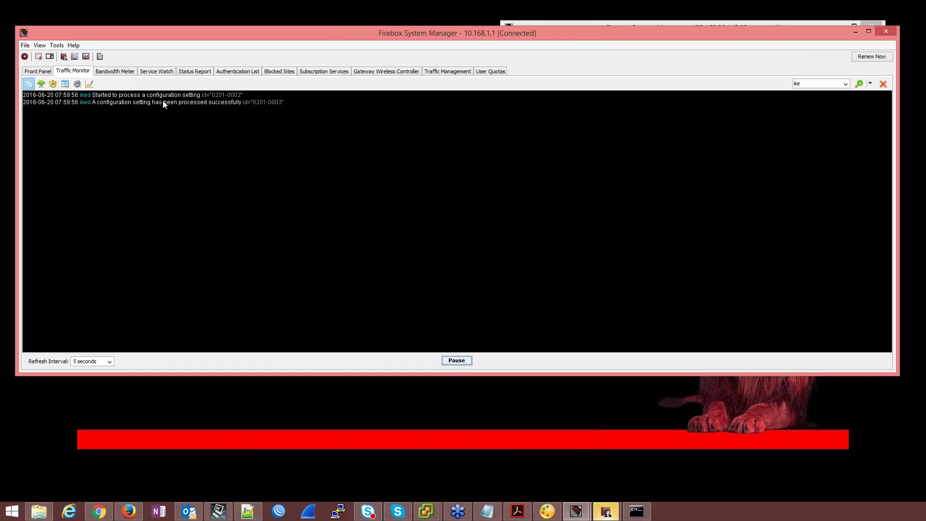
{"action": "left_click", "coordinate": [159, 104]}
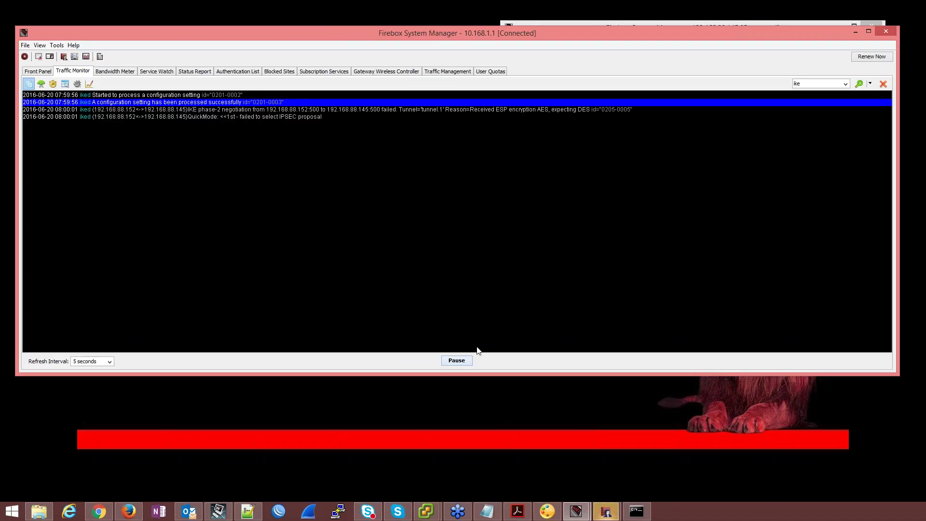
{"action": "left_click", "coordinate": [462, 359]}
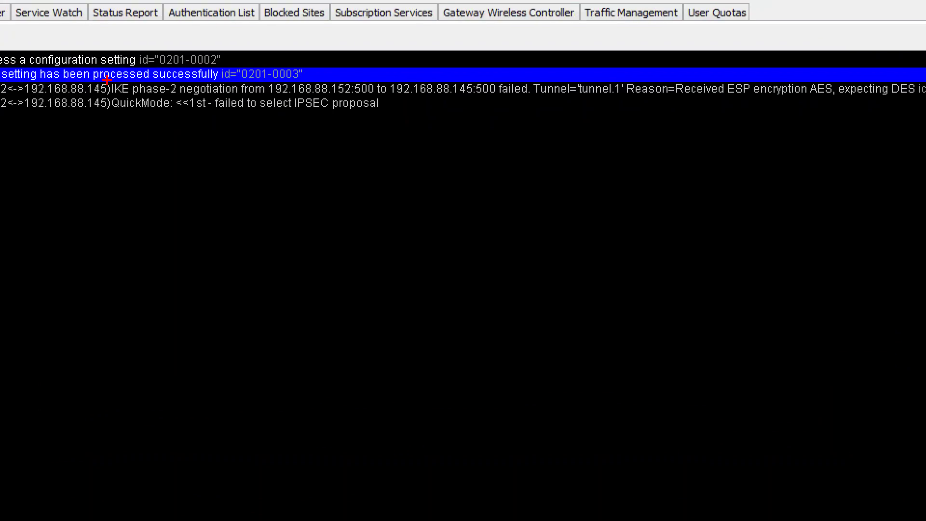
{"action": "mouse_move", "coordinate": [103, 78]}
{"action": "left_mouse_down"}
{"action": "mouse_move", "coordinate": [189, 103]}
{"action": "mouse_move", "coordinate": [181, 100]}
{"action": "left_mouse_up"}
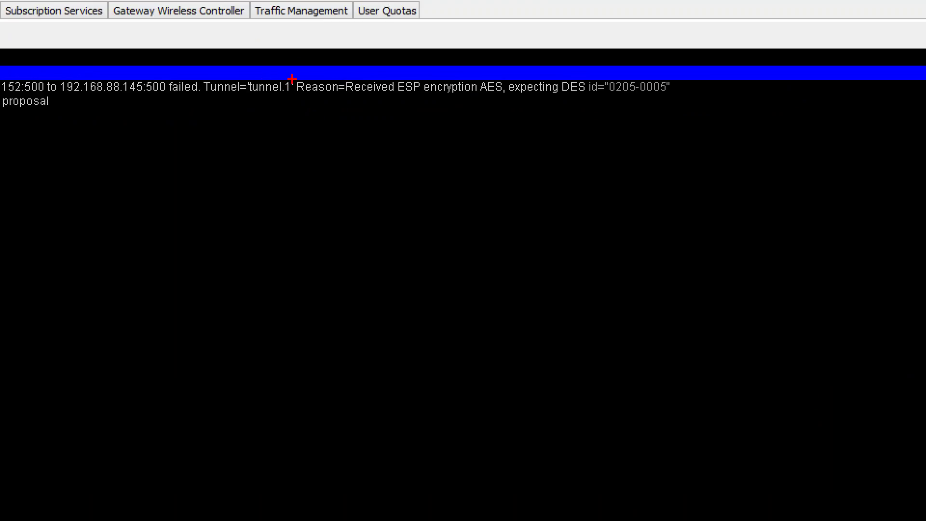
{"action": "left_click_drag", "start_coordinate": [293, 78], "coordinate": [504, 95]}
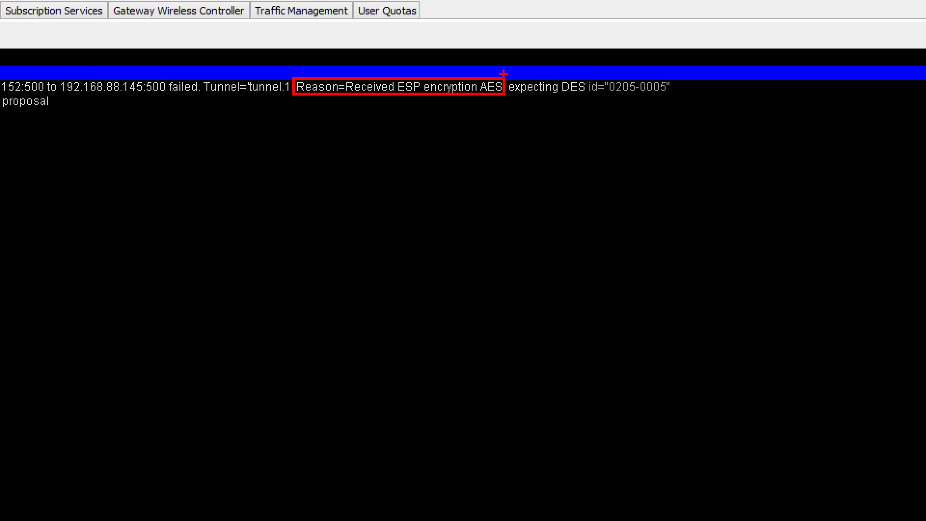
{"action": "left_click_drag", "start_coordinate": [505, 76], "coordinate": [588, 95]}
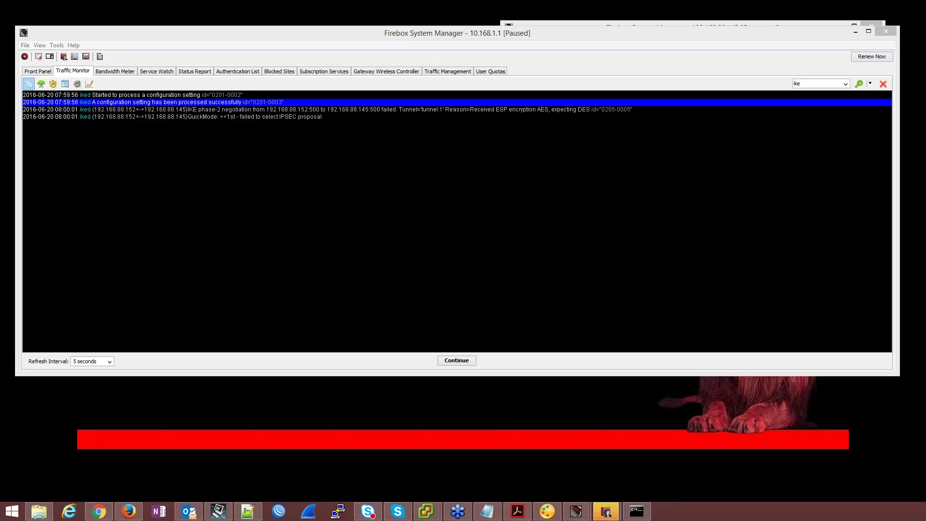
Resume the Traffic Monitor log and acknowledge Policy Manager's configuration-saved message.
{"action": "left_click", "coordinate": [448, 362]}
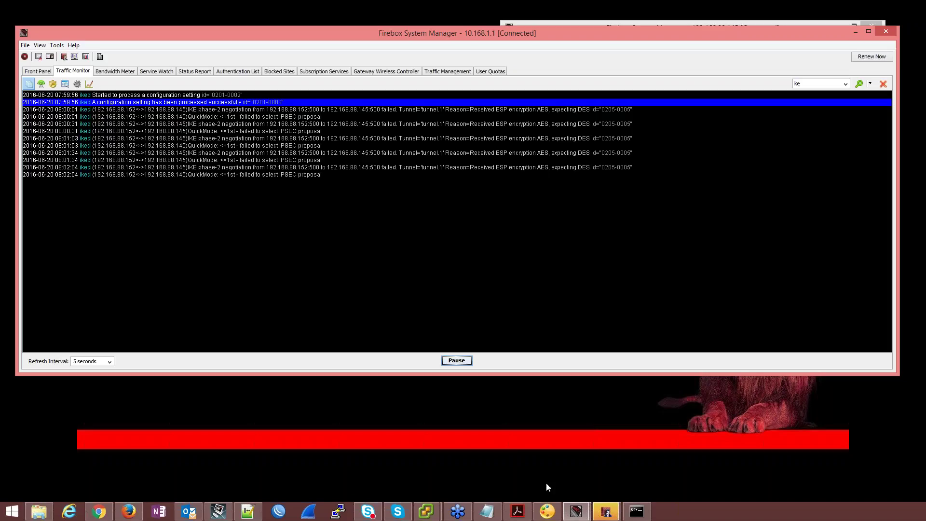
{"action": "mouse_move", "coordinate": [603, 492]}
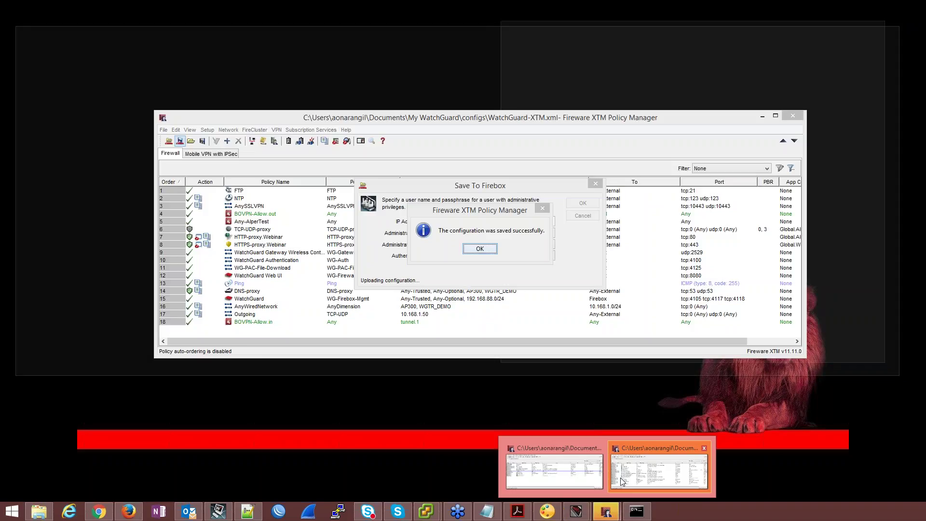
{"action": "left_click", "coordinate": [627, 470]}
{"action": "left_click", "coordinate": [480, 249]}
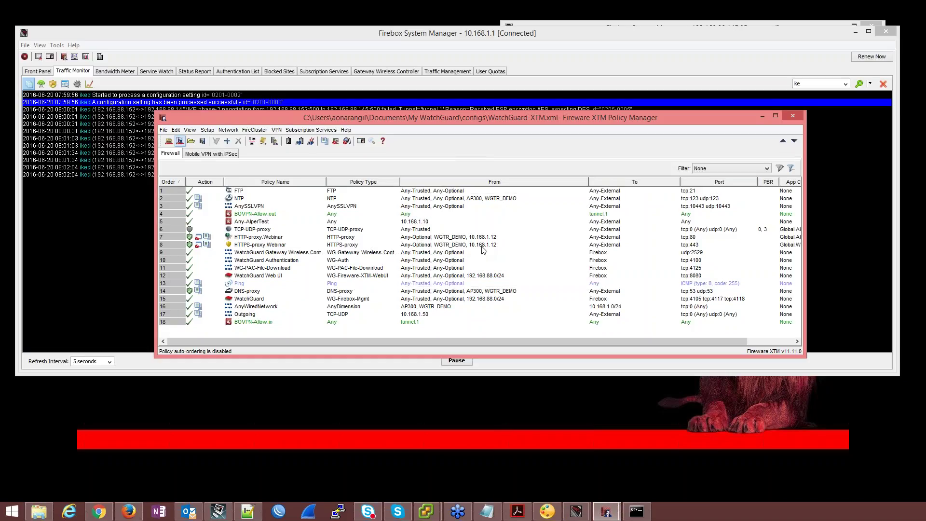
{"action": "left_click", "coordinate": [278, 132]}
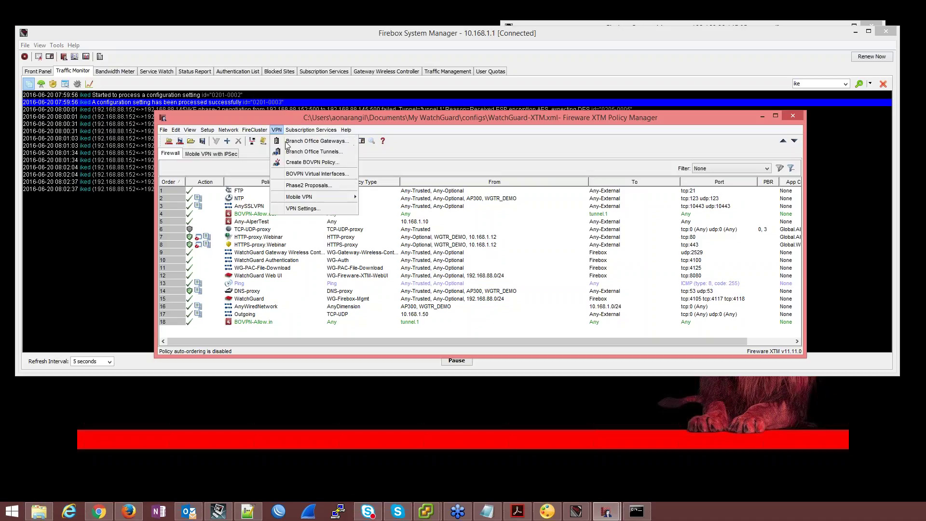
{"action": "left_click", "coordinate": [314, 151]}
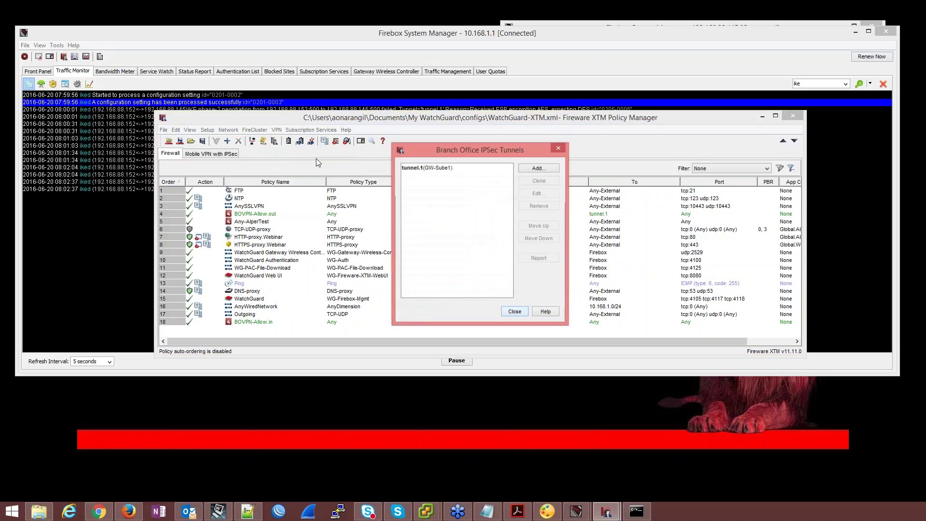
{"action": "double_click", "coordinate": [418, 168]}
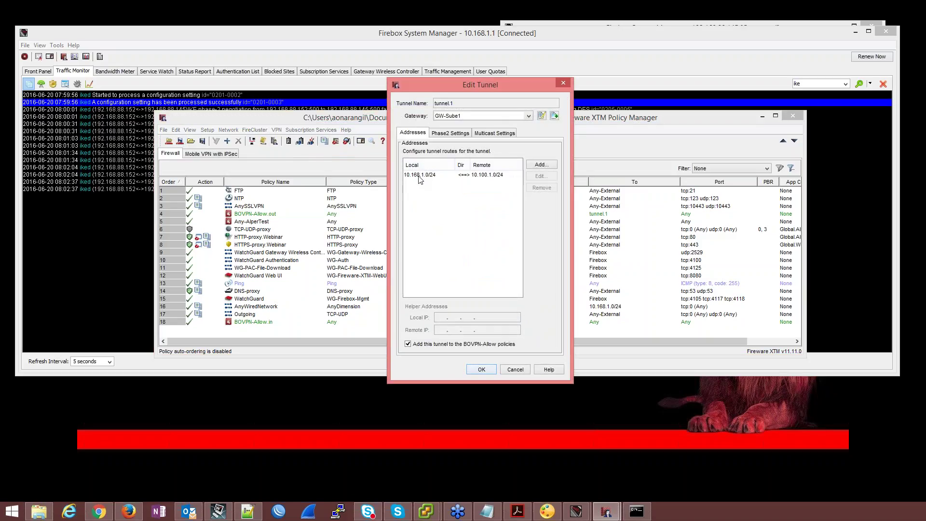
{"action": "left_click", "coordinate": [463, 176]}
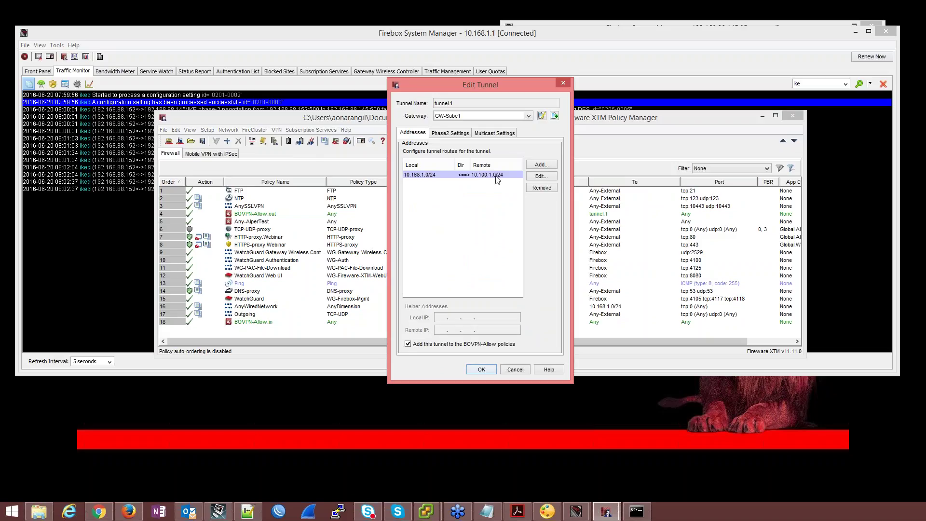
{"action": "left_click", "coordinate": [515, 370]}
{"action": "left_click", "coordinate": [515, 312]}
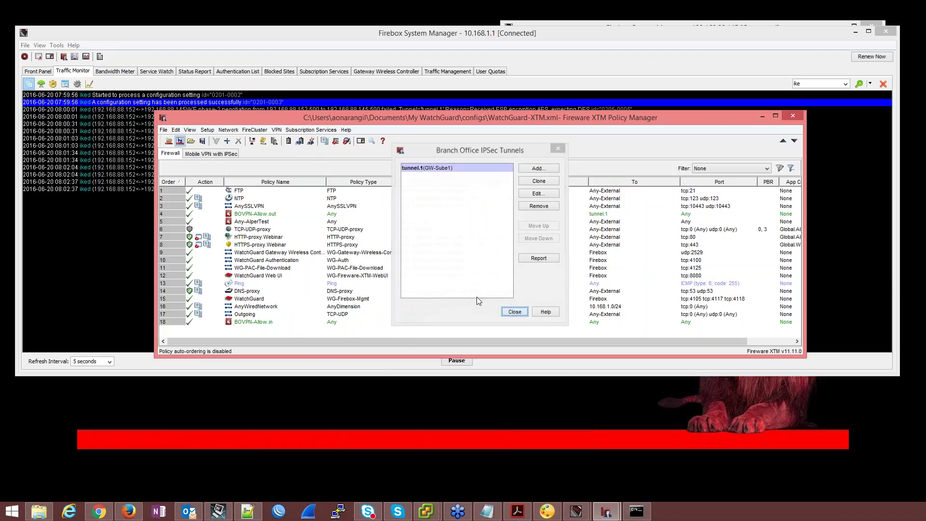
{"action": "left_click", "coordinate": [261, 215]}
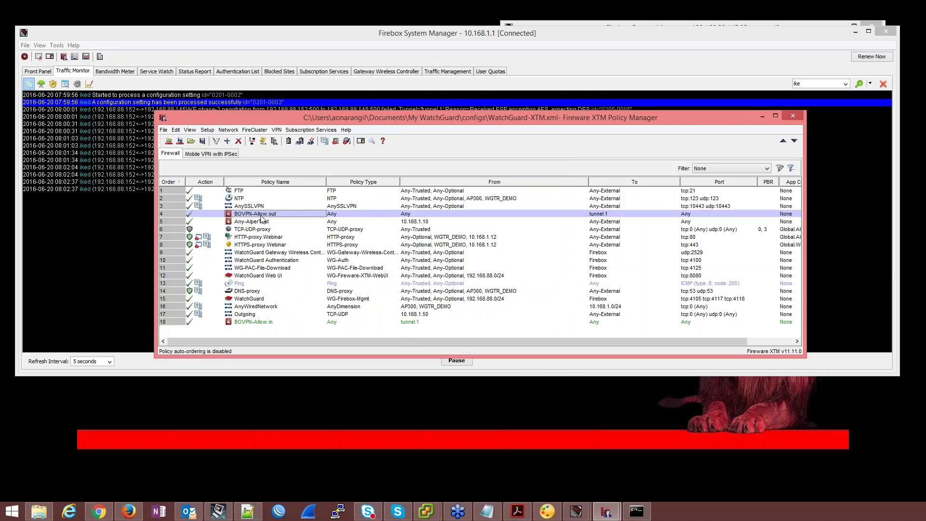
{"action": "left_click", "coordinate": [256, 323]}
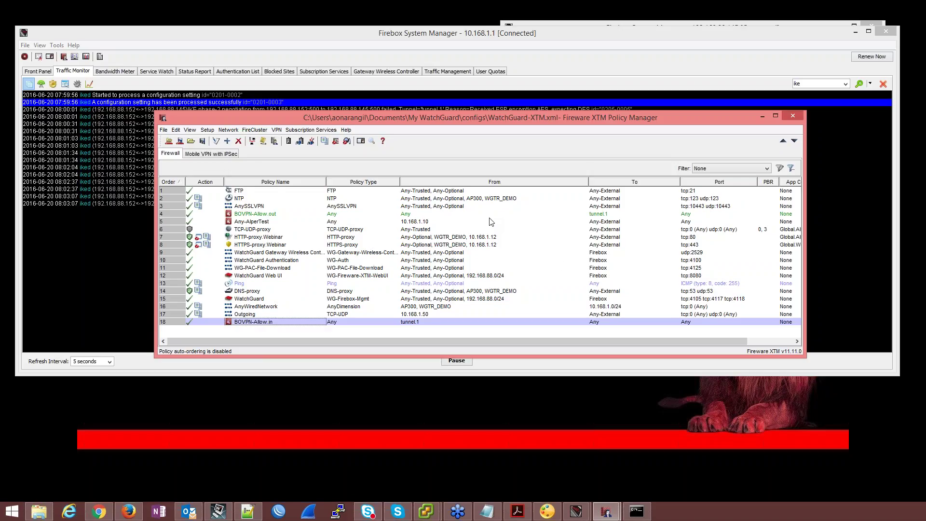
Run tracert 10.100.1.1 and watch hop 1 answer from 10.168.1.1 before timing out.
{"action": "left_click", "coordinate": [636, 511]}
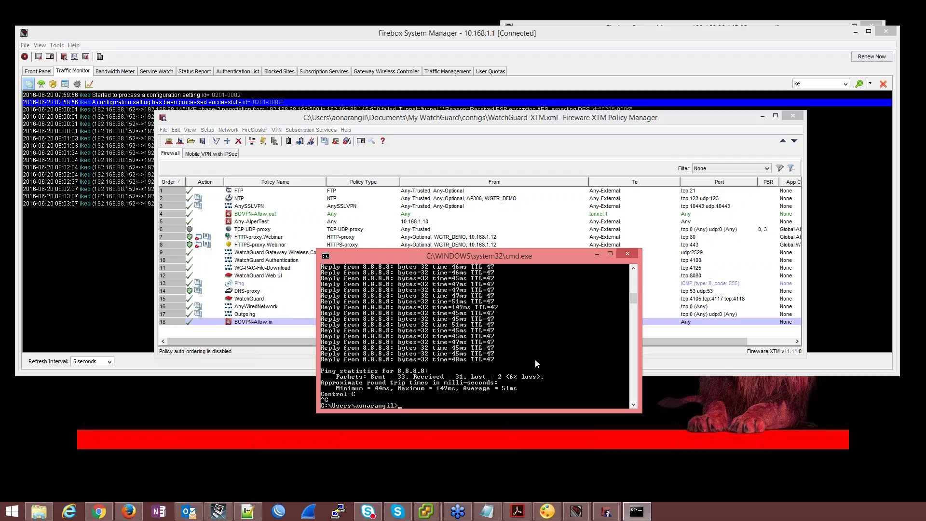
{"action": "type", "text": "tracert 10.100.1.1"}
{"action": "key", "text": "Return"}
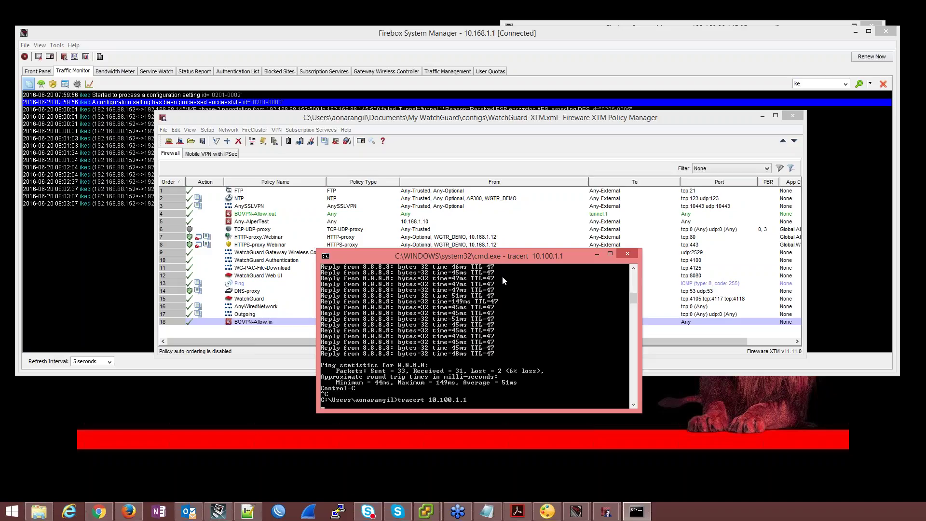
{"action": "left_click_drag", "start_coordinate": [499, 248], "coordinate": [500, 168]}
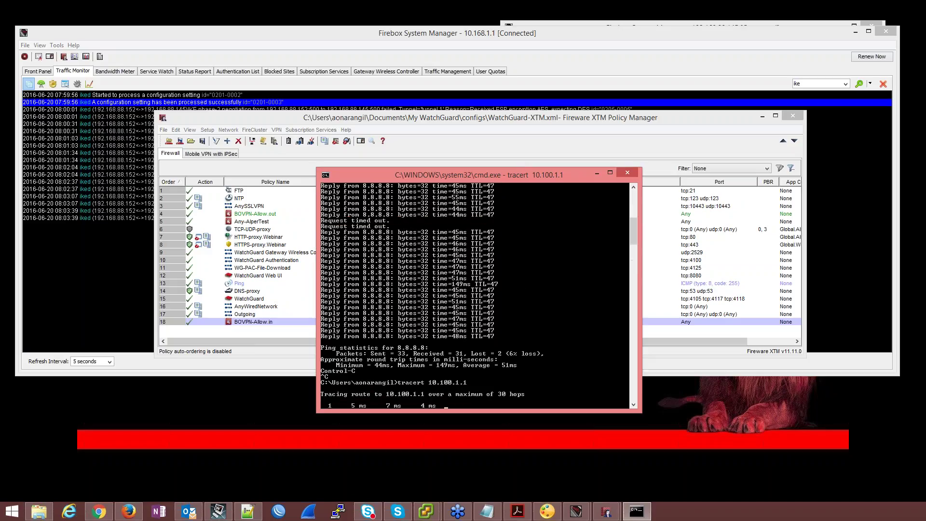
{"action": "scroll", "coordinate": [574, 316], "scroll_direction": "down", "scroll_amount": 8}
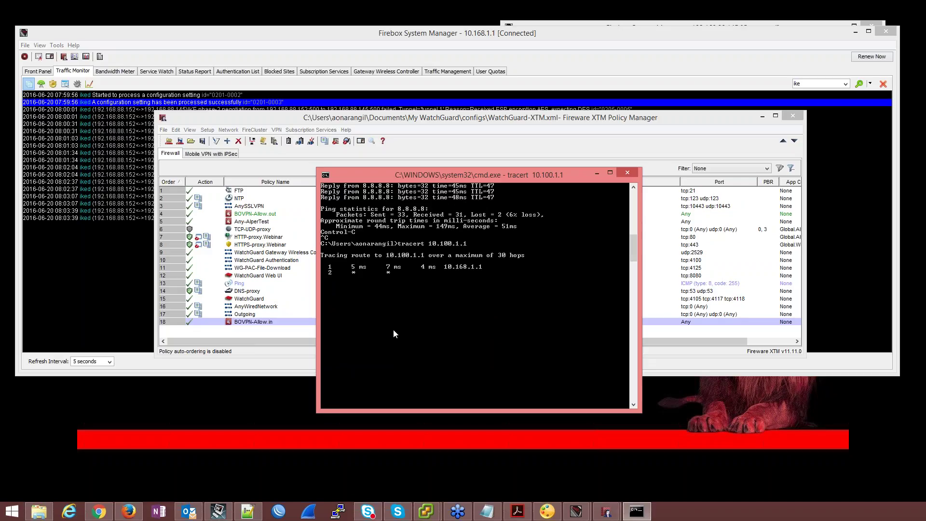
Set the Ping policy's From source to Any, replacing Any-Trusted and Any-Optional.
{"action": "mouse_move", "coordinate": [606, 511]}
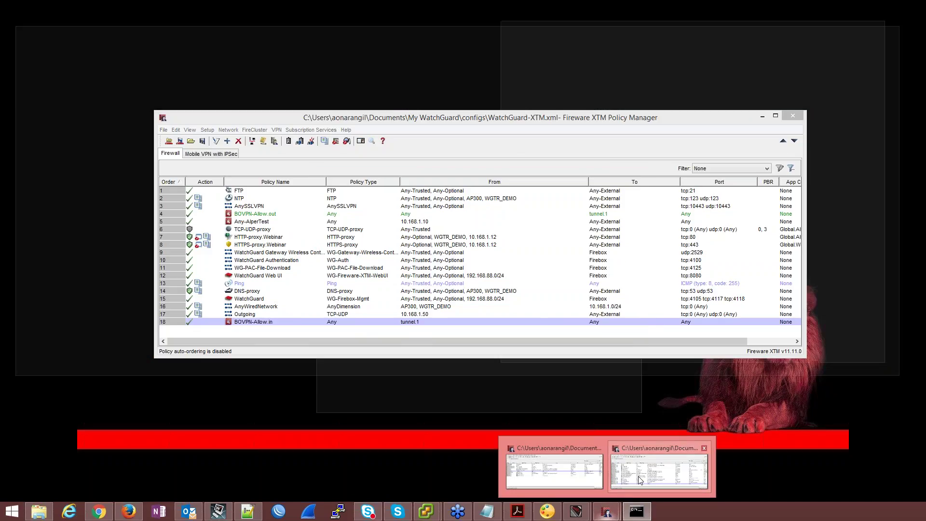
{"action": "left_click", "coordinate": [639, 479]}
{"action": "double_click", "coordinate": [374, 283]}
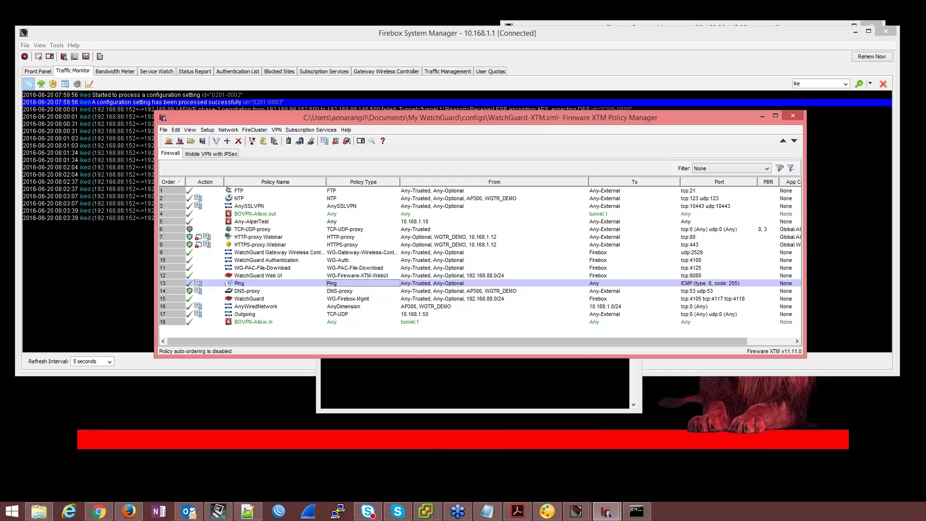
{"action": "left_click", "coordinate": [514, 194]}
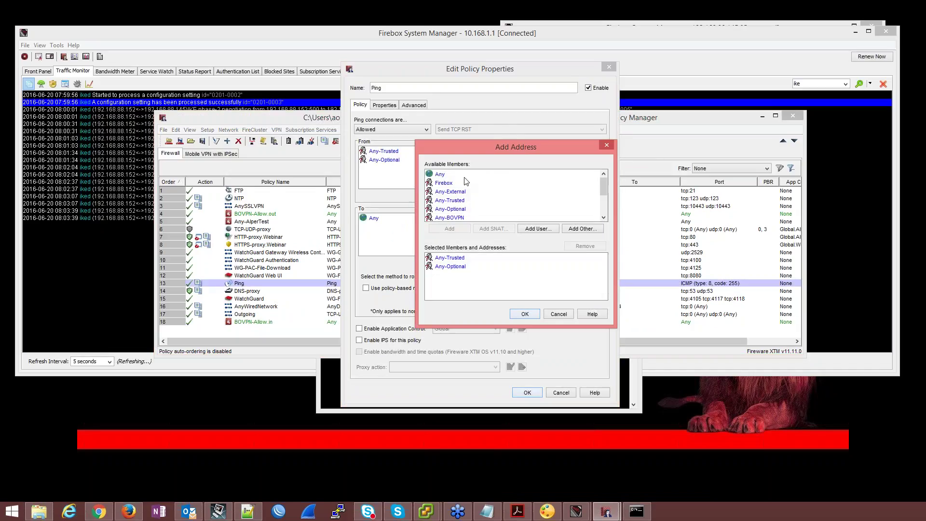
{"action": "double_click", "coordinate": [443, 176]}
{"action": "left_click", "coordinate": [524, 314]}
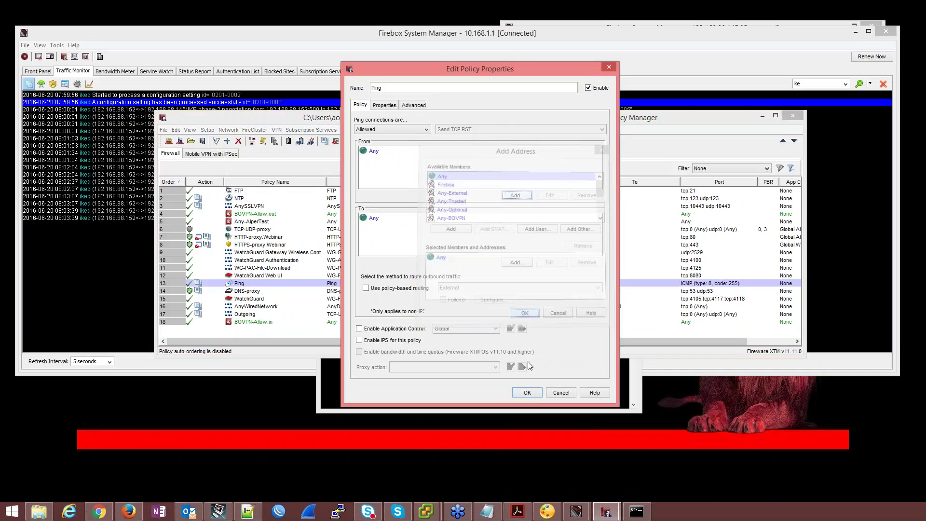
{"action": "left_click", "coordinate": [527, 392]}
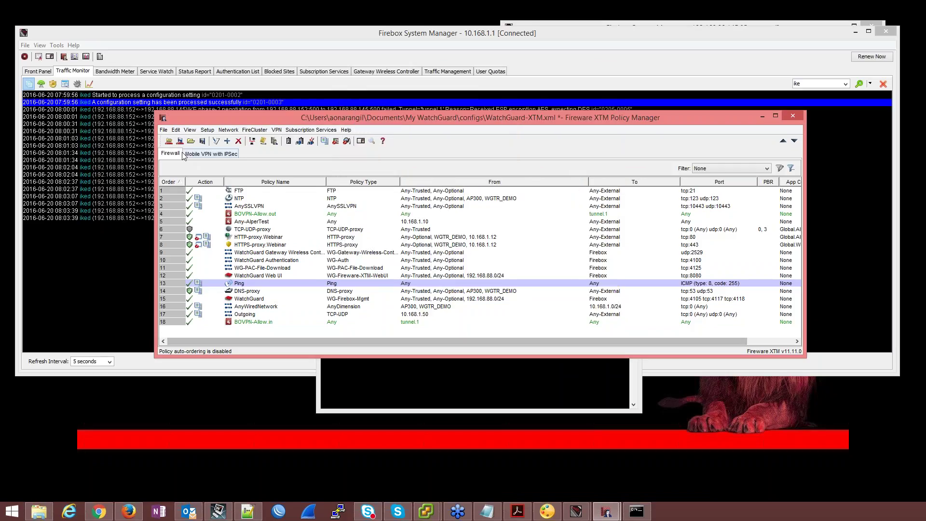
Save the configuration to the Firebox, overwriting WatchGuard-XTM.xml, and dismiss the success message.
{"action": "left_click", "coordinate": [179, 143]}
{"action": "type", "text": "******"}
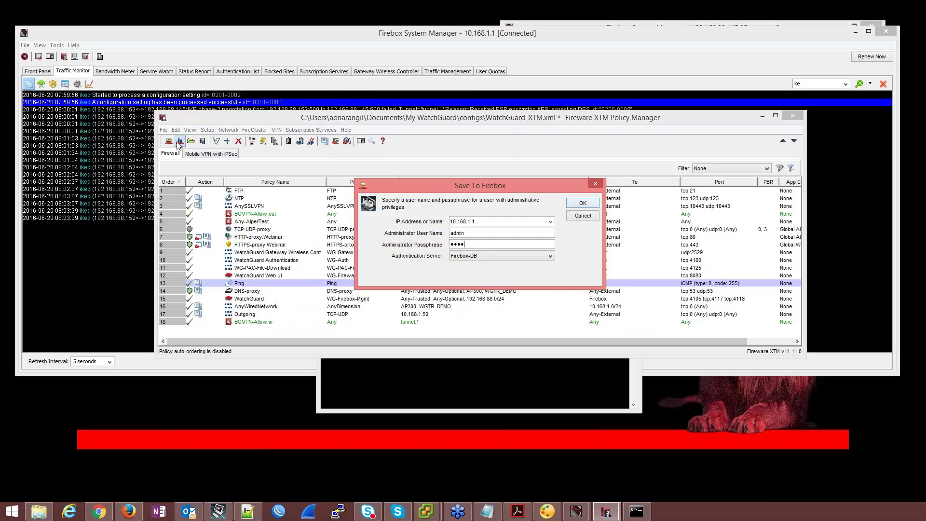
{"action": "key", "text": "Return"}
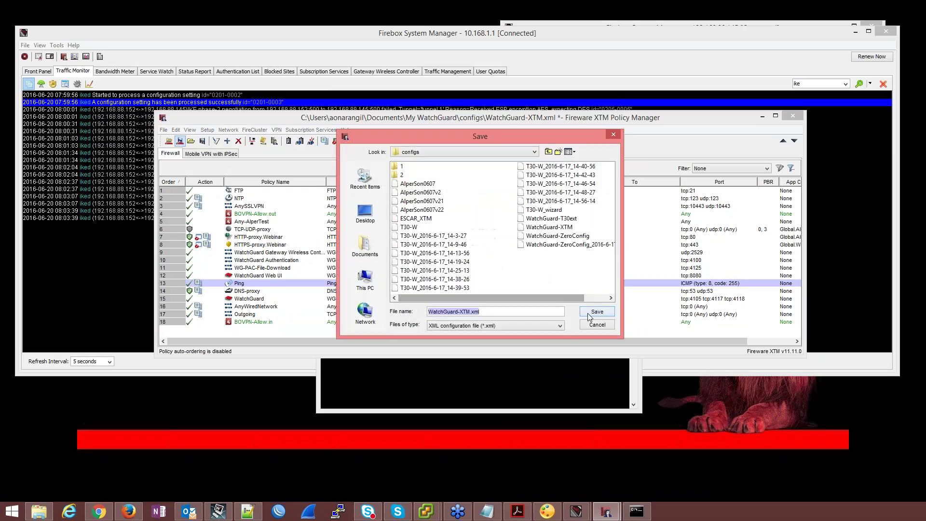
{"action": "left_click", "coordinate": [581, 311]}
{"action": "left_click", "coordinate": [460, 249]}
{"action": "left_click", "coordinate": [442, 391]}
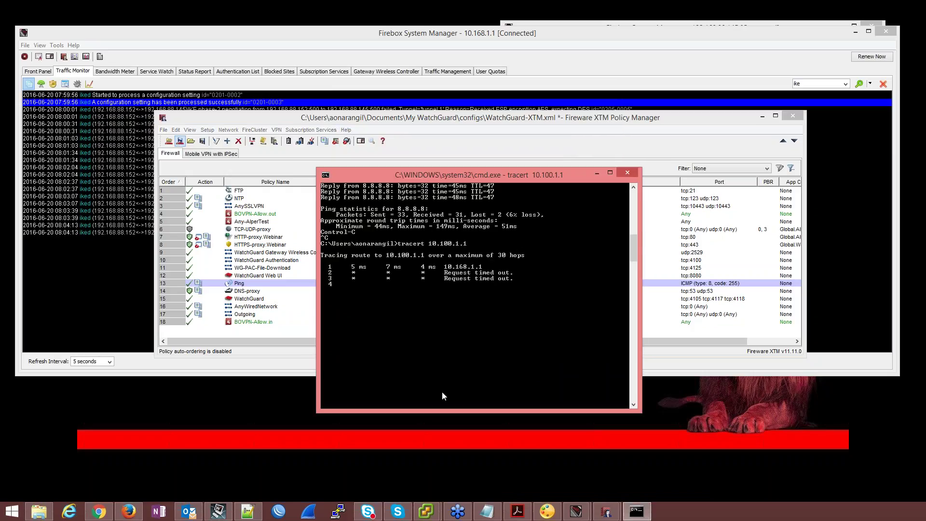
{"action": "left_click_drag", "start_coordinate": [548, 172], "coordinate": [766, 137]}
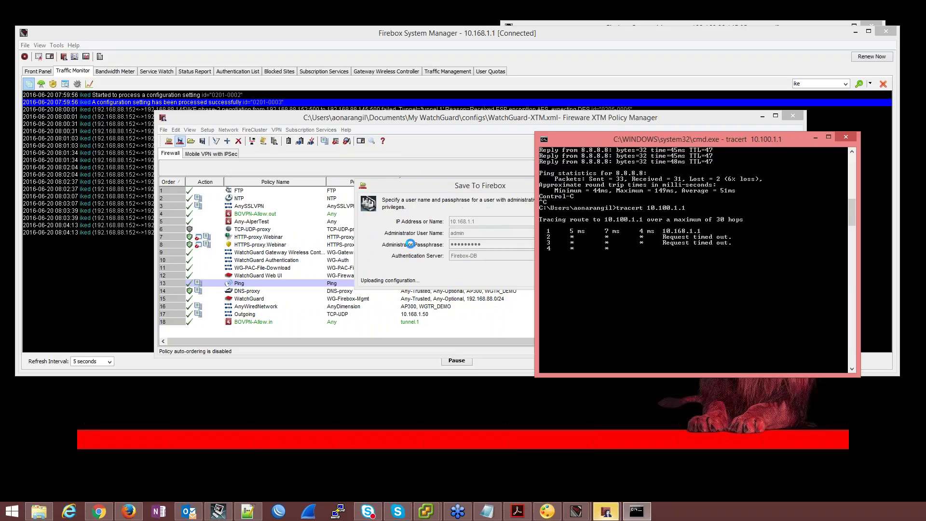
{"action": "left_click", "coordinate": [477, 236]}
{"action": "left_click", "coordinate": [486, 250]}
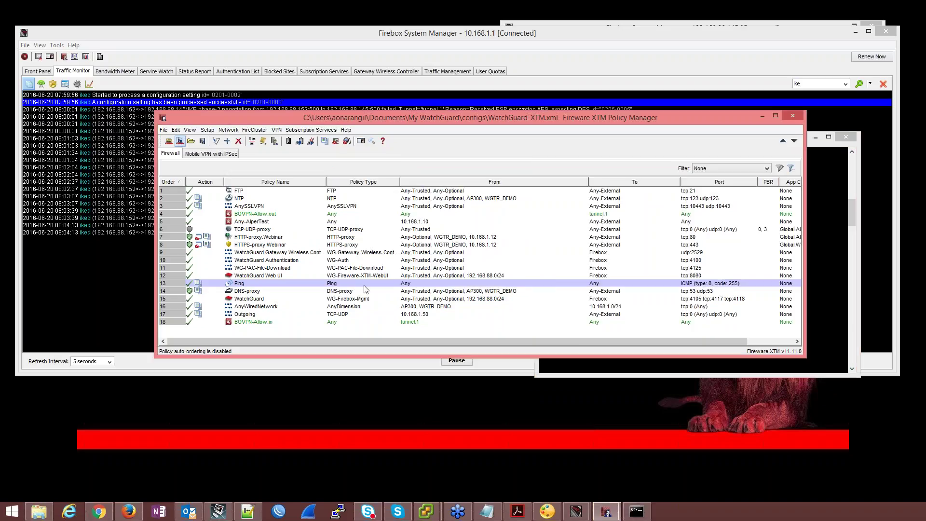
{"action": "left_click", "coordinate": [569, 375]}
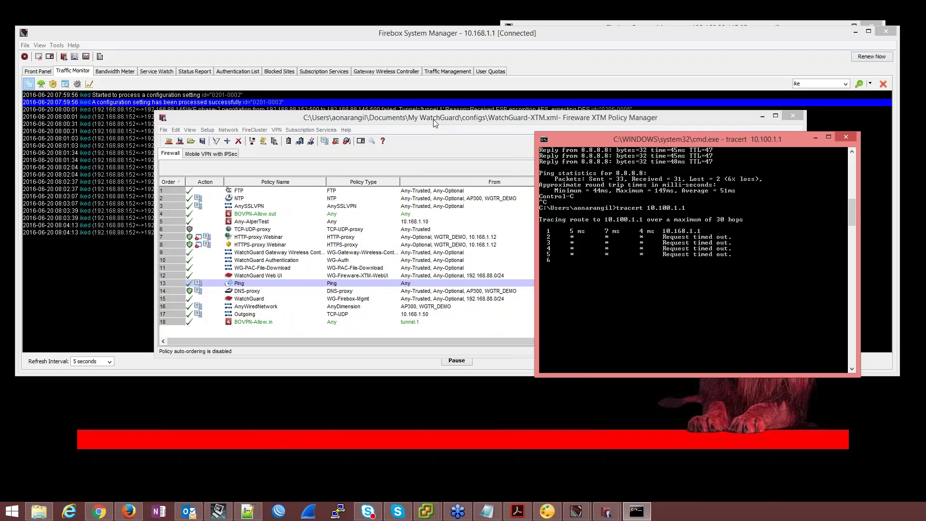
{"action": "left_click", "coordinate": [433, 120]}
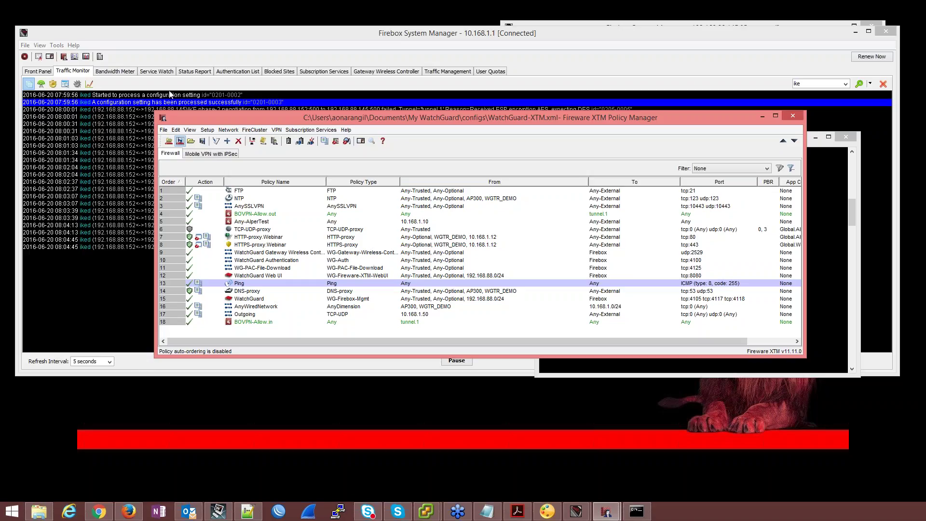
Open tunnel.1's 10.168.1.0/24 <==> 10.100.1.0/24 route, try editing its addresses, then cancel unchanged.
{"action": "left_click", "coordinate": [277, 130]}
{"action": "left_click", "coordinate": [301, 149]}
{"action": "double_click", "coordinate": [427, 169]}
{"action": "left_click", "coordinate": [446, 175]}
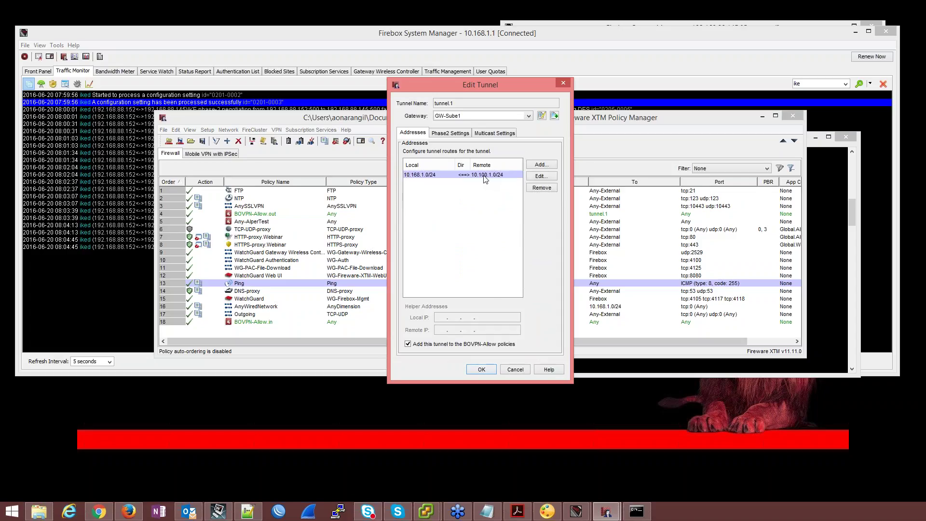
{"action": "left_click", "coordinate": [540, 176]}
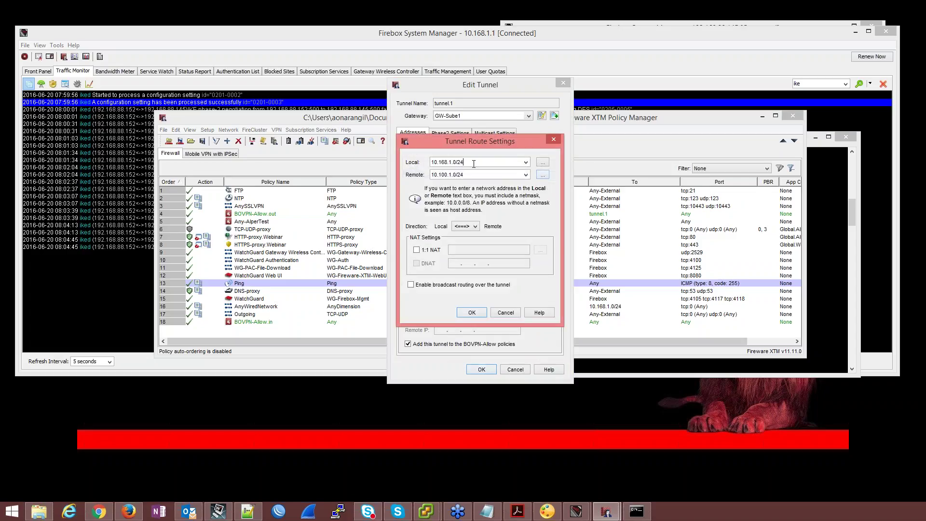
{"action": "left_click_drag", "start_coordinate": [474, 164], "coordinate": [400, 162]}
{"action": "left_click_drag", "start_coordinate": [453, 162], "coordinate": [477, 164]}
{"action": "type", "text": "10"}
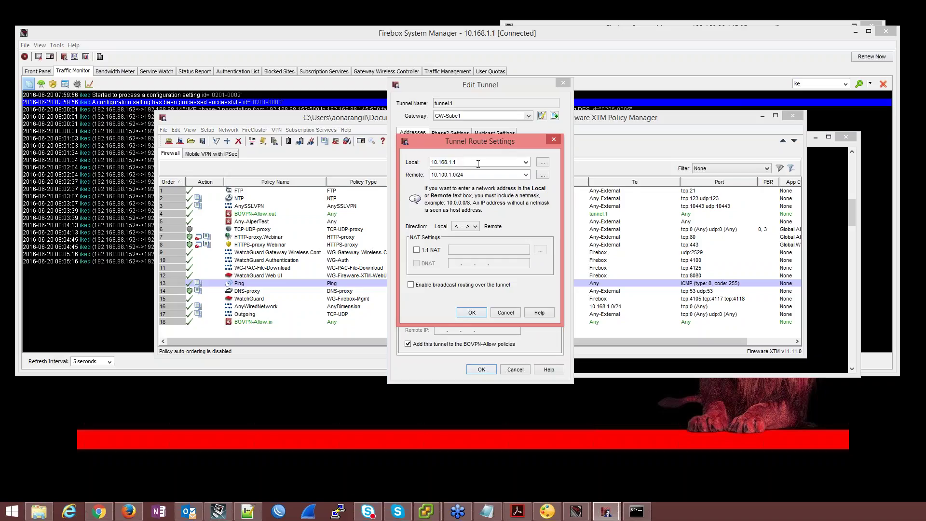
{"action": "left_click_drag", "start_coordinate": [453, 176], "coordinate": [488, 174]}
{"action": "type", "text": "10"}
{"action": "left_click", "coordinate": [553, 140]}
{"action": "left_click", "coordinate": [562, 82]}
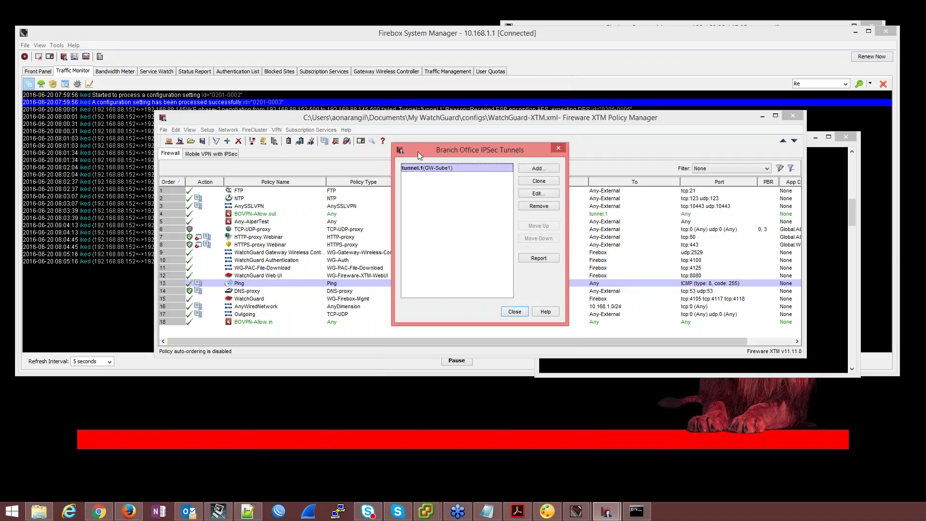
Check the BOVPN-Allow.out policy's Any source entry and close it unchanged.
{"action": "left_click", "coordinate": [559, 148]}
{"action": "double_click", "coordinate": [275, 214]}
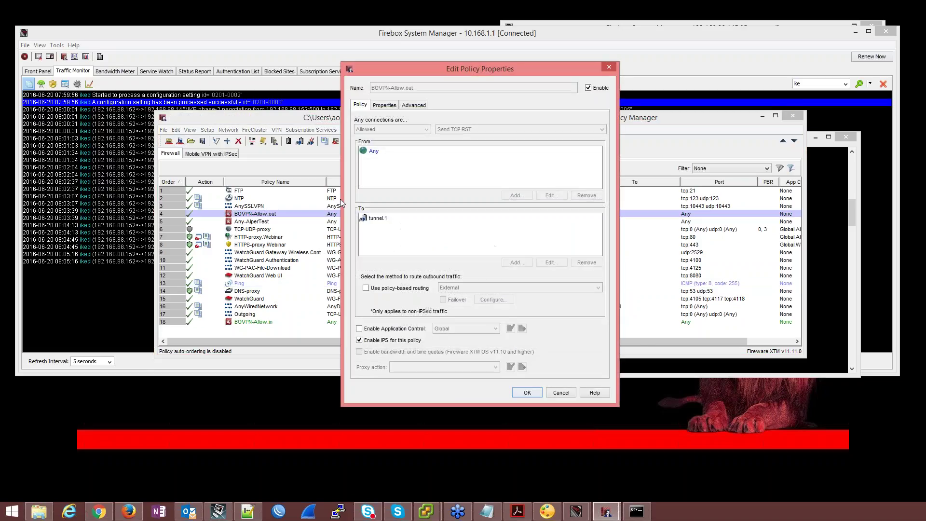
{"action": "left_click", "coordinate": [375, 152]}
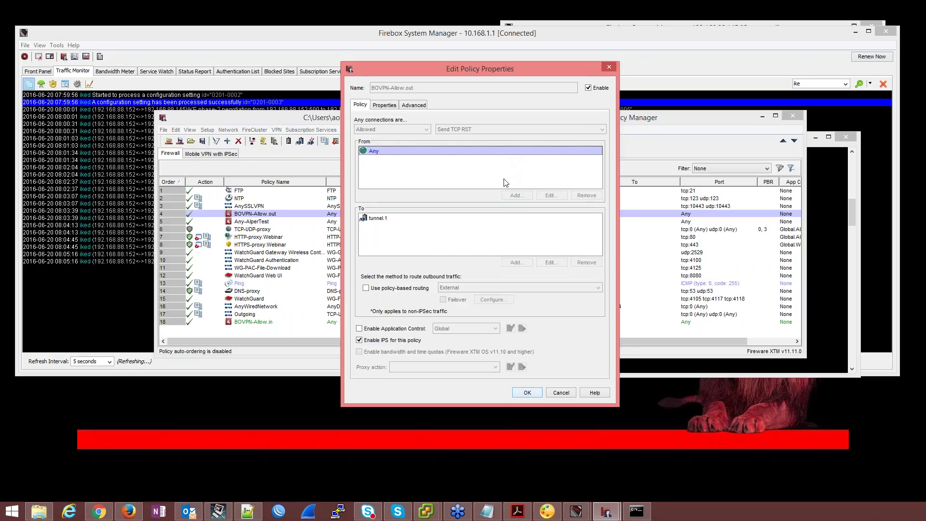
{"action": "left_click", "coordinate": [609, 67]}
Open tunnel.1 for editing from the Branch Office Tunnels list.
{"action": "left_click", "coordinate": [278, 130]}
{"action": "left_click", "coordinate": [289, 151]}
{"action": "left_click", "coordinate": [424, 168]}
{"action": "double_click", "coordinate": [424, 168]}
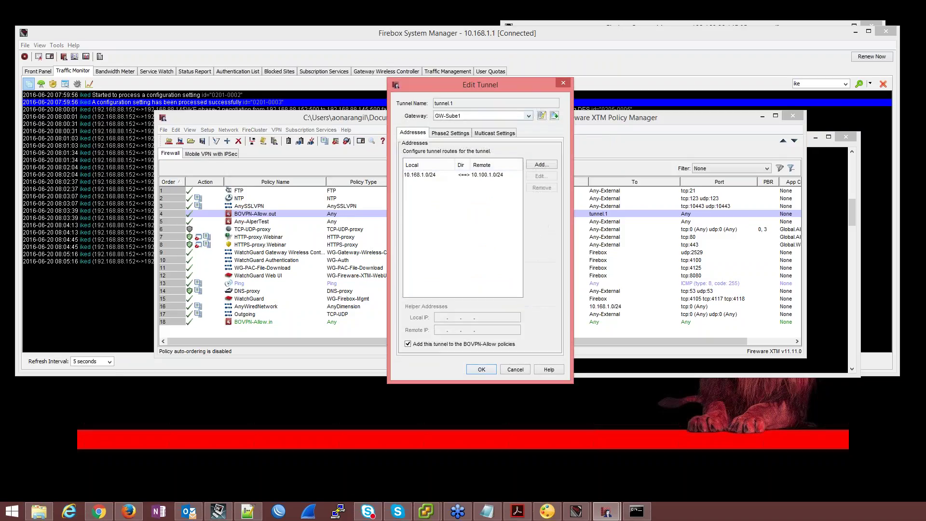
{"action": "left_click", "coordinate": [562, 83]}
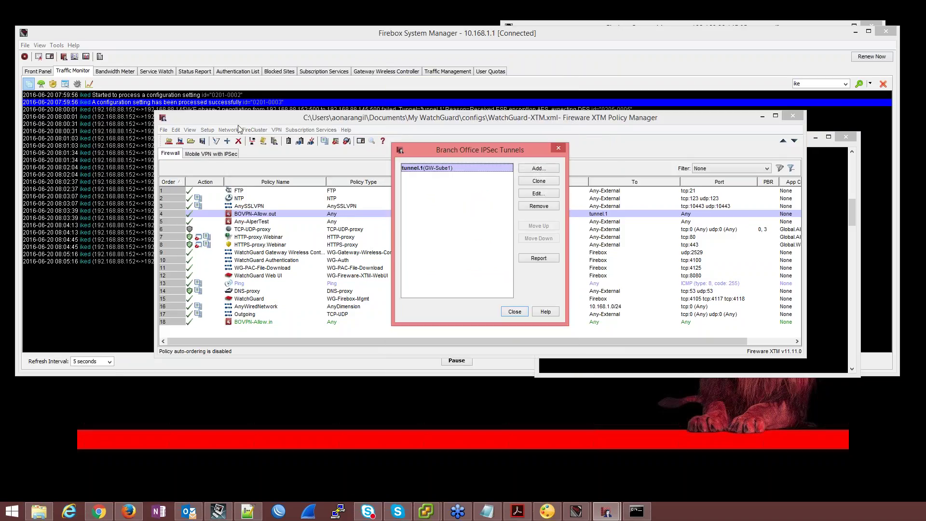
{"action": "double_click", "coordinate": [429, 169]}
Change tunnel.1's route to host 10.168.1.1 <==> 10.100.1.1, without adding another route.
{"action": "double_click", "coordinate": [427, 174]}
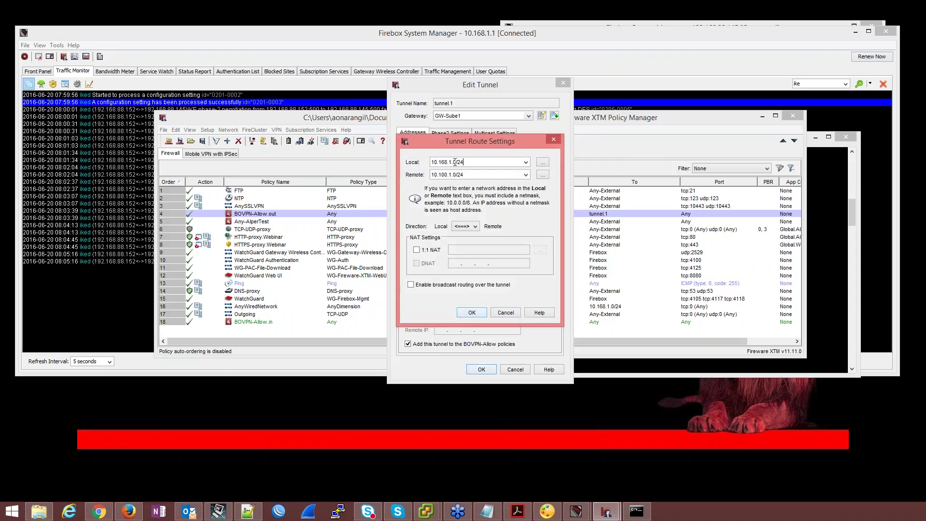
{"action": "mouse_move", "coordinate": [453, 162]}
{"action": "left_mouse_down"}
{"action": "mouse_move", "coordinate": [470, 163]}
{"action": "mouse_move", "coordinate": [464, 175]}
{"action": "left_mouse_up"}
{"action": "type", "text": "1.1"}
{"action": "left_click", "coordinate": [471, 313]}
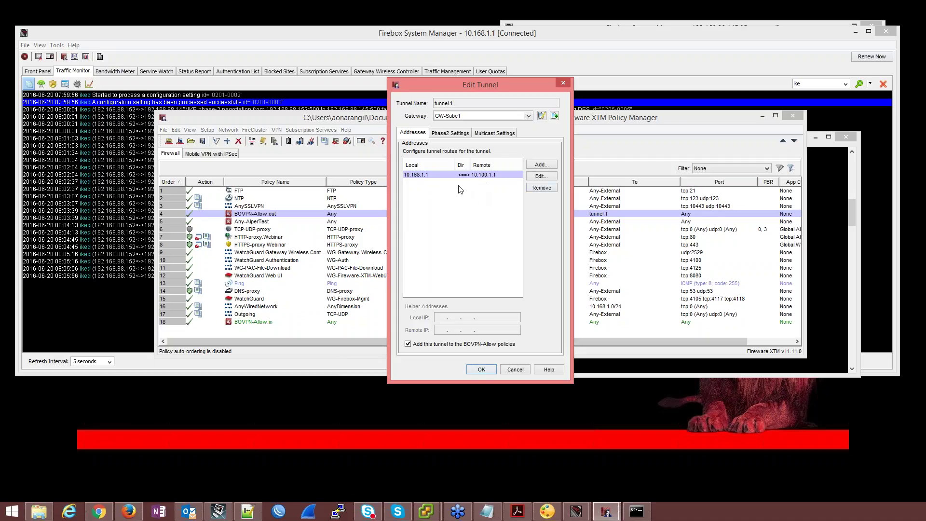
{"action": "left_click", "coordinate": [541, 165]}
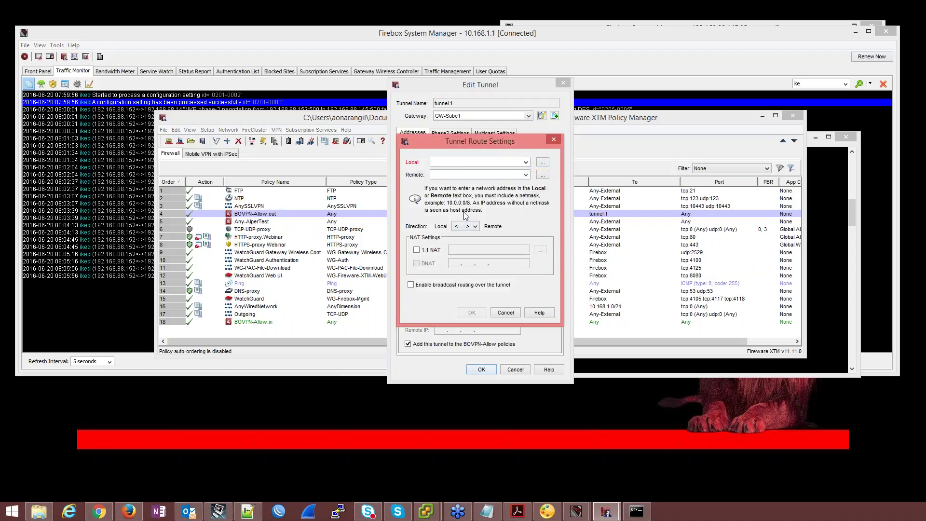
{"action": "key", "text": "Escape"}
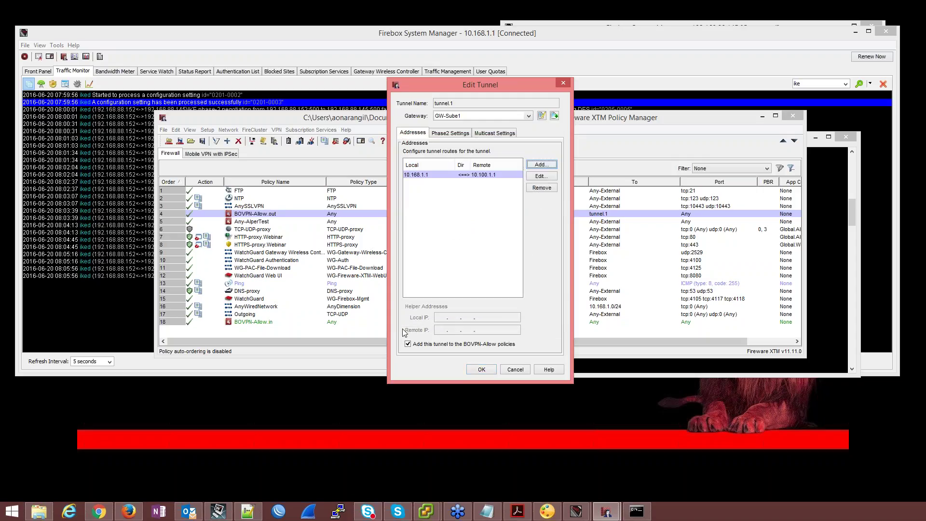
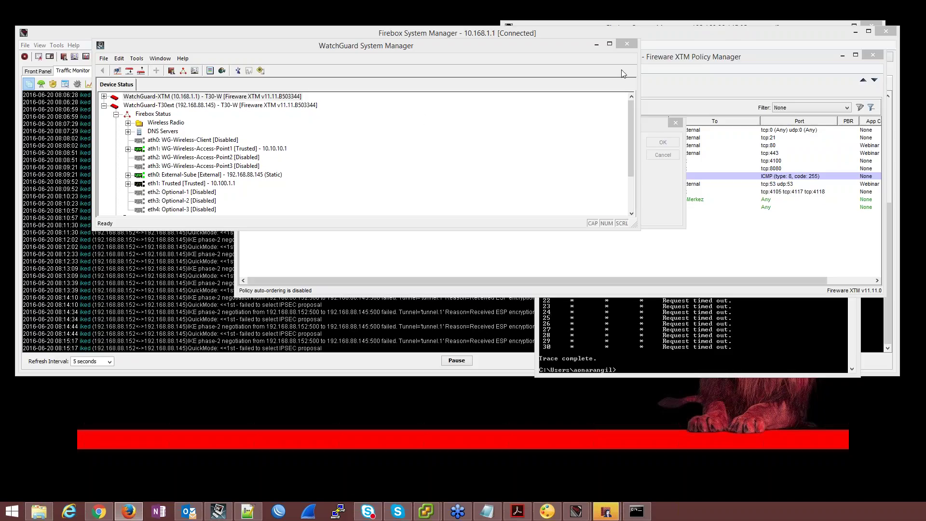
Close the traceroute console and acknowledge the successful configuration save.
{"action": "left_click", "coordinate": [625, 334]}
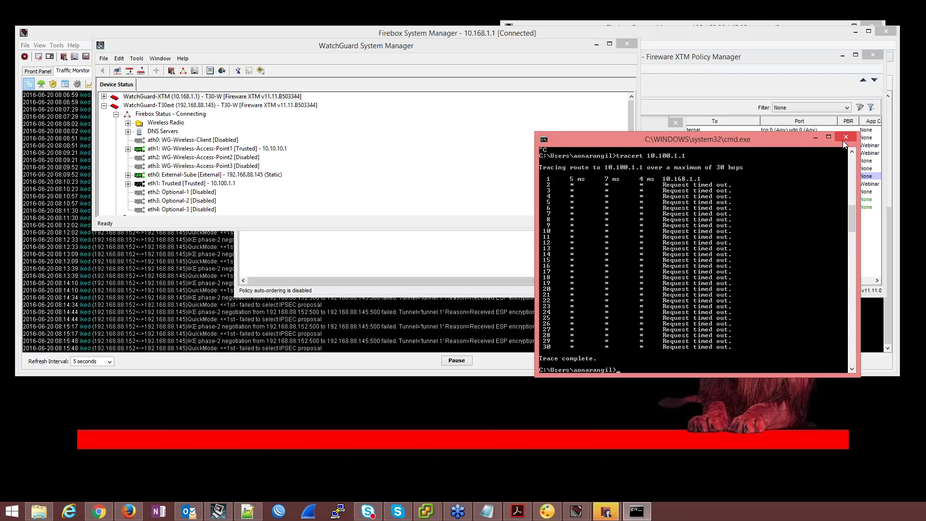
{"action": "left_click", "coordinate": [844, 139]}
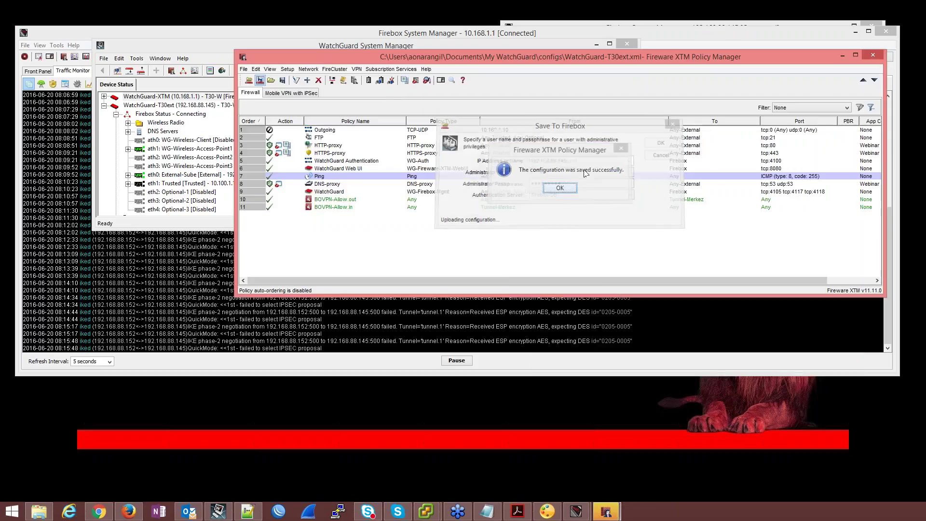
{"action": "left_click", "coordinate": [570, 197]}
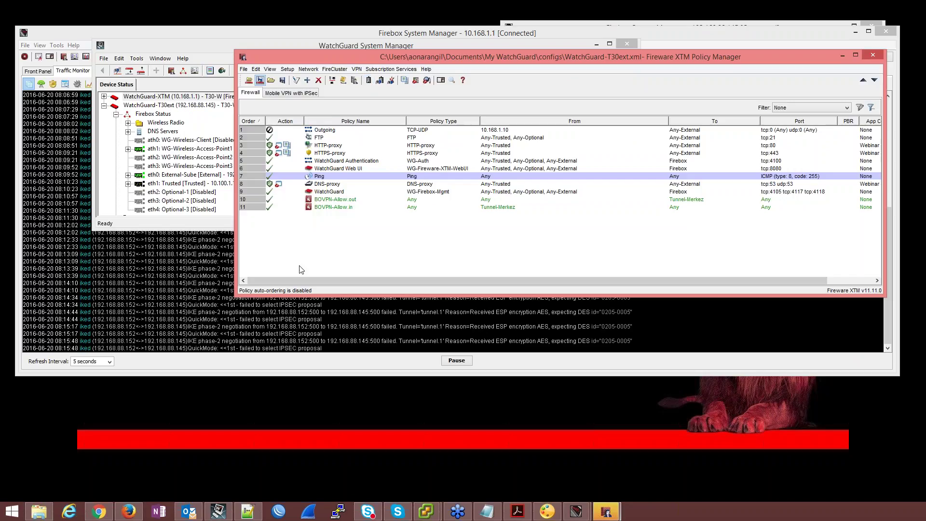
Open the Branch Office Tunnels list from the VPN menu.
{"action": "left_click", "coordinate": [358, 70]}
{"action": "mouse_move", "coordinate": [427, 136]}
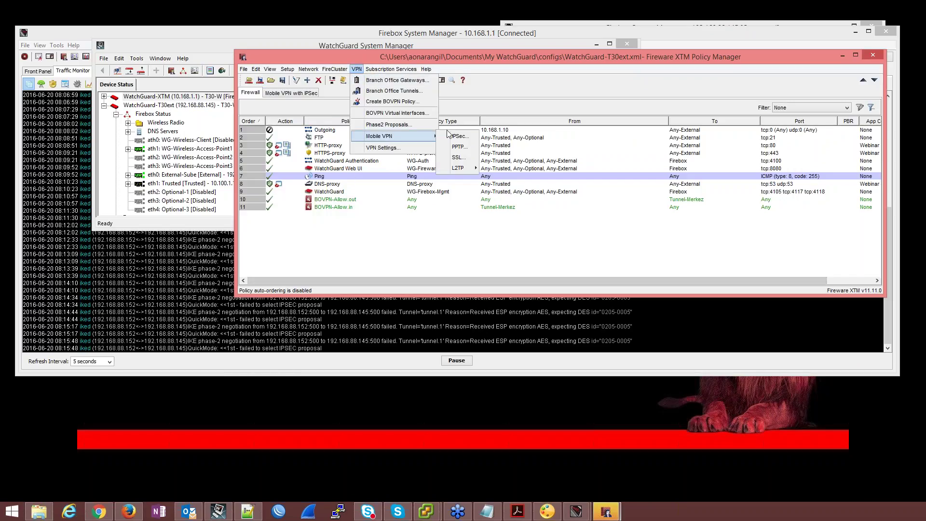
{"action": "left_click", "coordinate": [394, 91]}
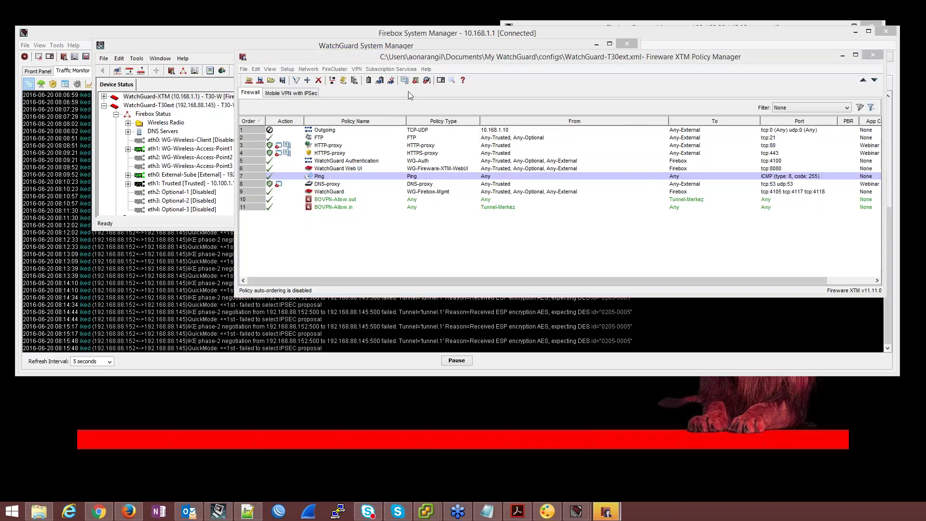
In Tunnel-Merkez's Phase 2 settings, swap ESP-AES-SHA1 for ESP-DES-SHA1, apply, and close the tunnels list.
{"action": "double_click", "coordinate": [517, 108]}
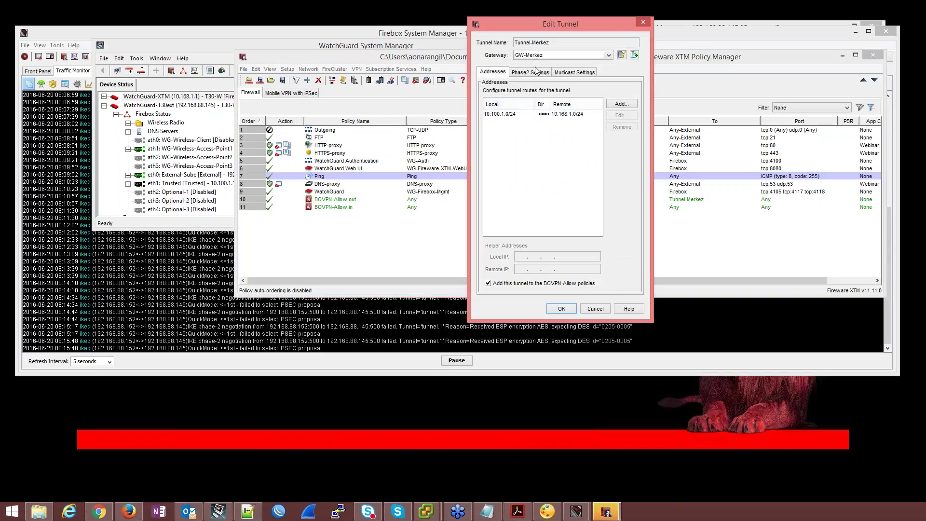
{"action": "left_click", "coordinate": [533, 71]}
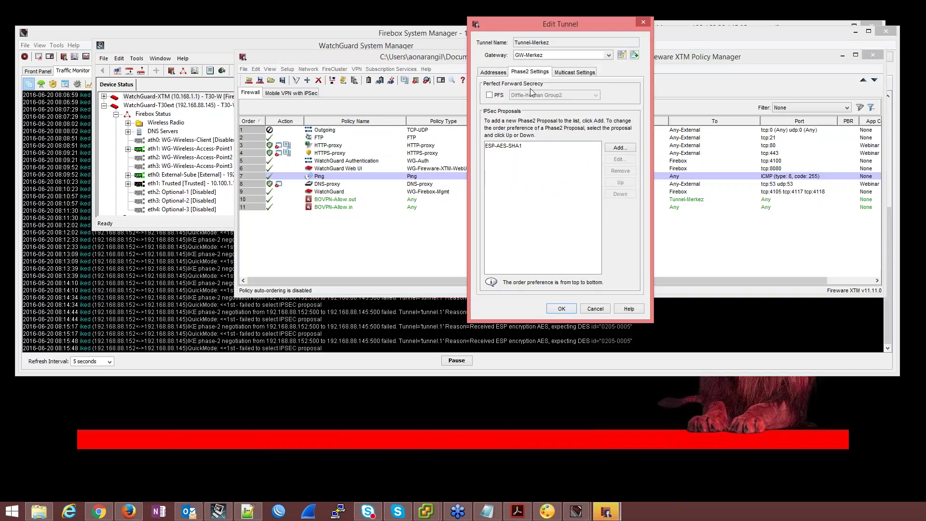
{"action": "left_click", "coordinate": [506, 147]}
{"action": "left_click", "coordinate": [620, 171]}
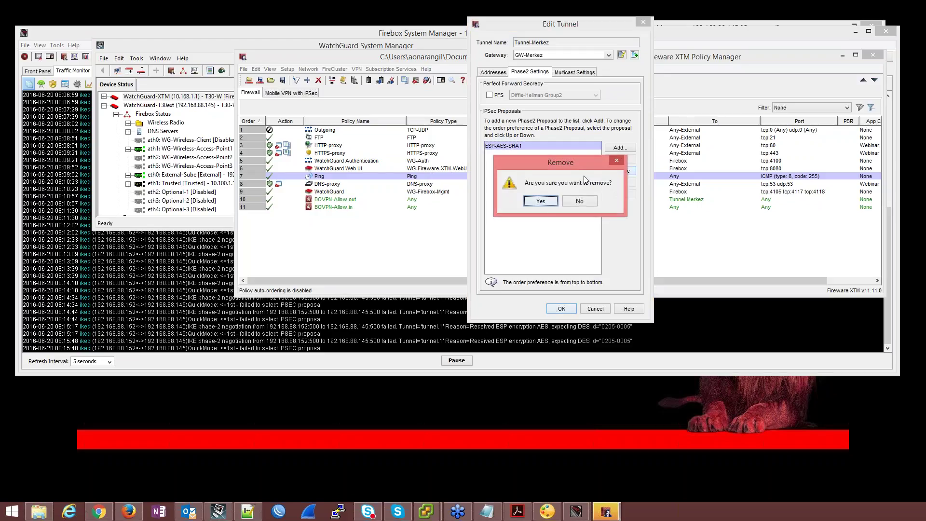
{"action": "left_click", "coordinate": [619, 148]}
{"action": "left_click", "coordinate": [564, 113]}
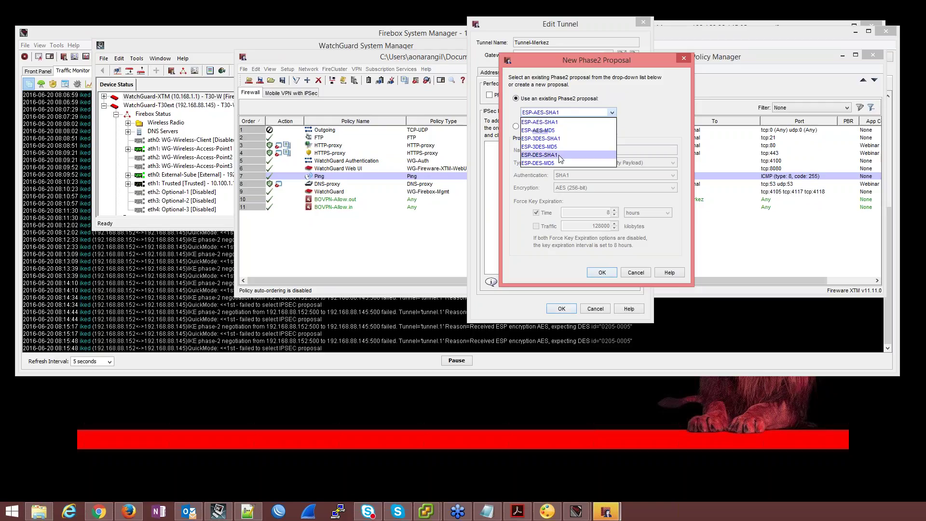
{"action": "left_click", "coordinate": [539, 155]}
{"action": "left_click", "coordinate": [603, 275]}
{"action": "left_click", "coordinate": [561, 310]}
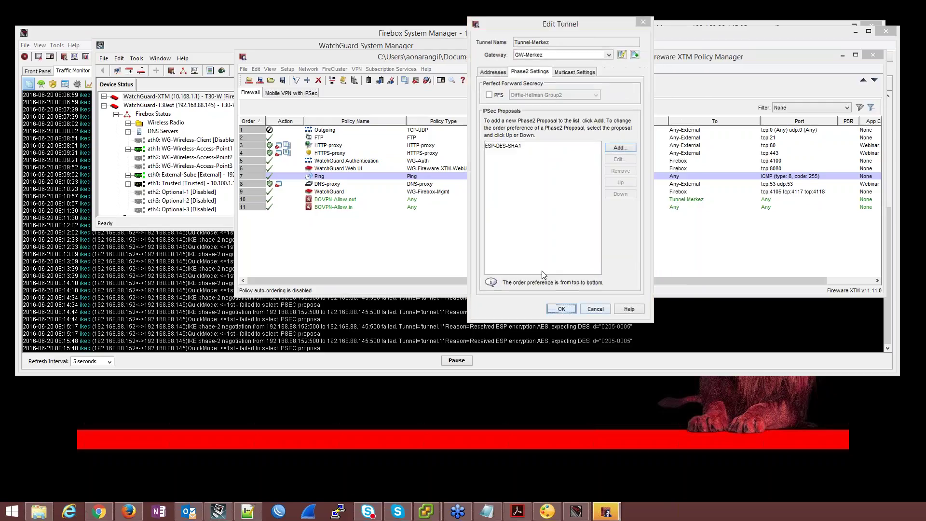
{"action": "left_click", "coordinate": [594, 252]}
Save the configuration to the Firebox with the admin passphrase and to WatchGuard-T30ext.xml.
{"action": "left_click", "coordinate": [260, 80]}
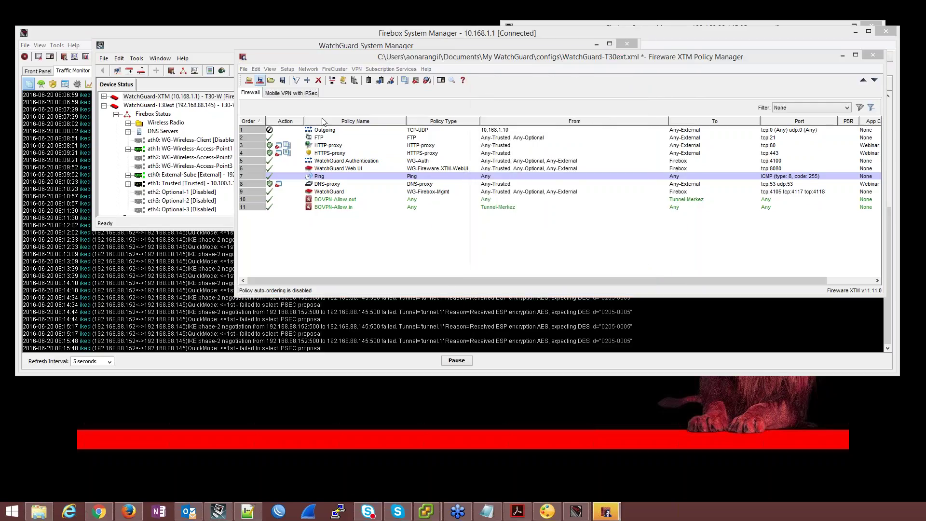
{"action": "type", "text": "r"}
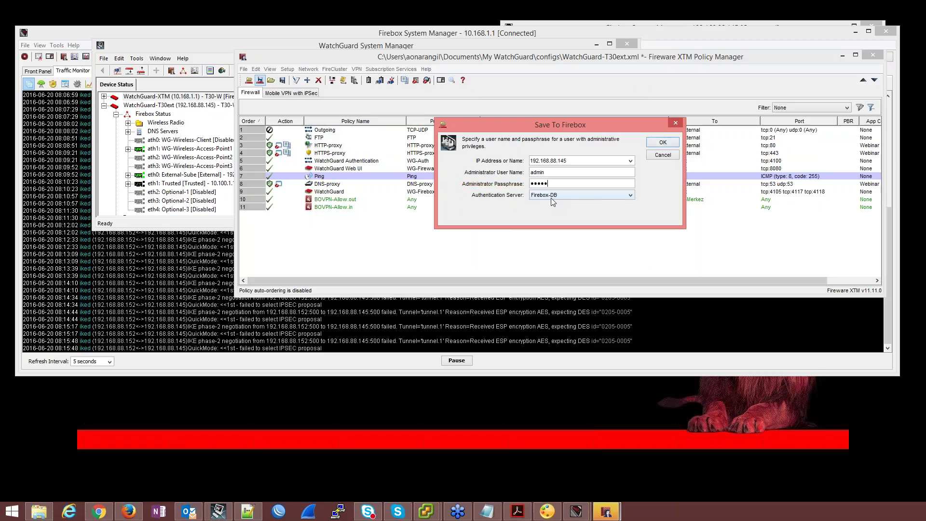
{"action": "key", "text": "Return"}
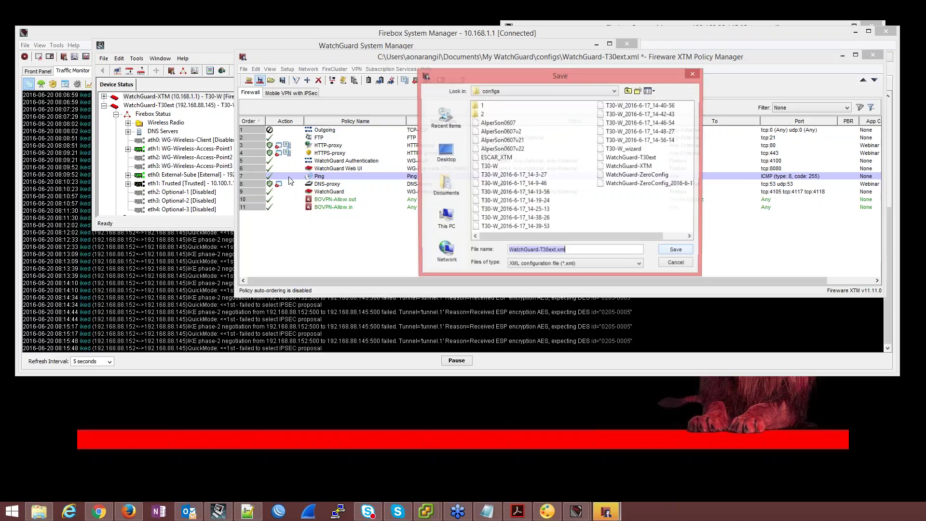
{"action": "key", "text": "Return"}
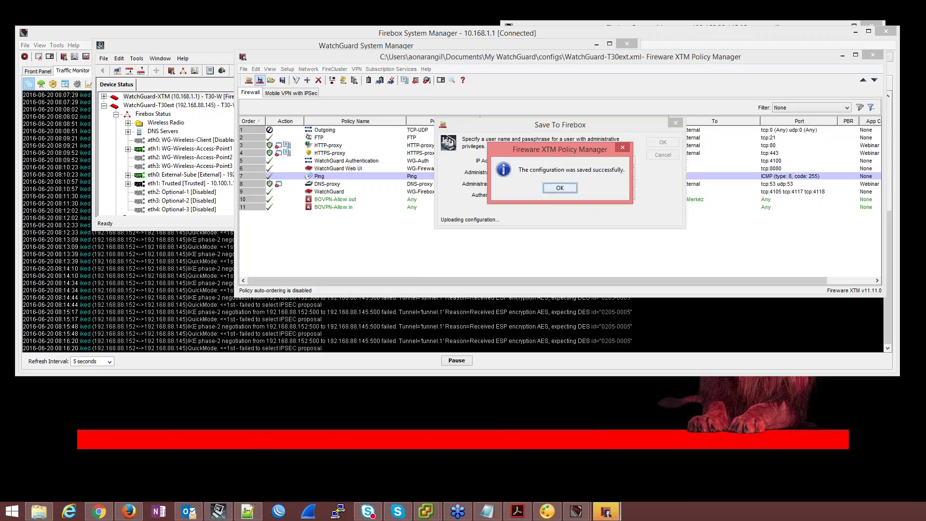
{"action": "left_click", "coordinate": [557, 190]}
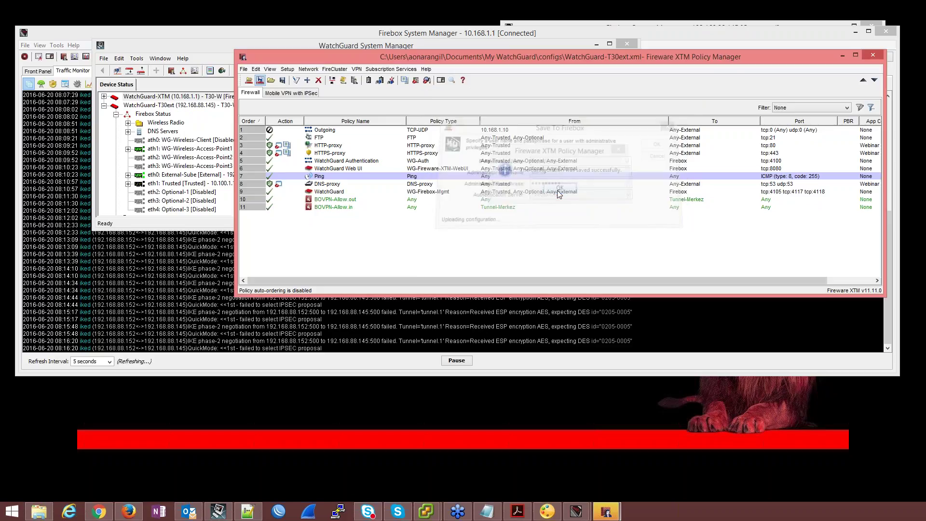
Minimize System Manager and move the Policy Manager window further left.
{"action": "left_click", "coordinate": [172, 219]}
{"action": "left_click", "coordinate": [596, 44]}
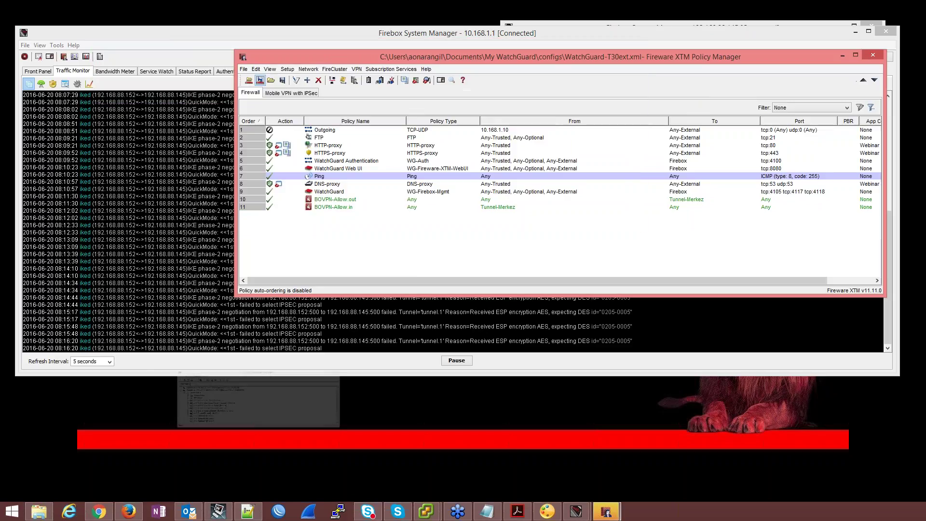
{"action": "left_click_drag", "start_coordinate": [541, 58], "coordinate": [424, 65]}
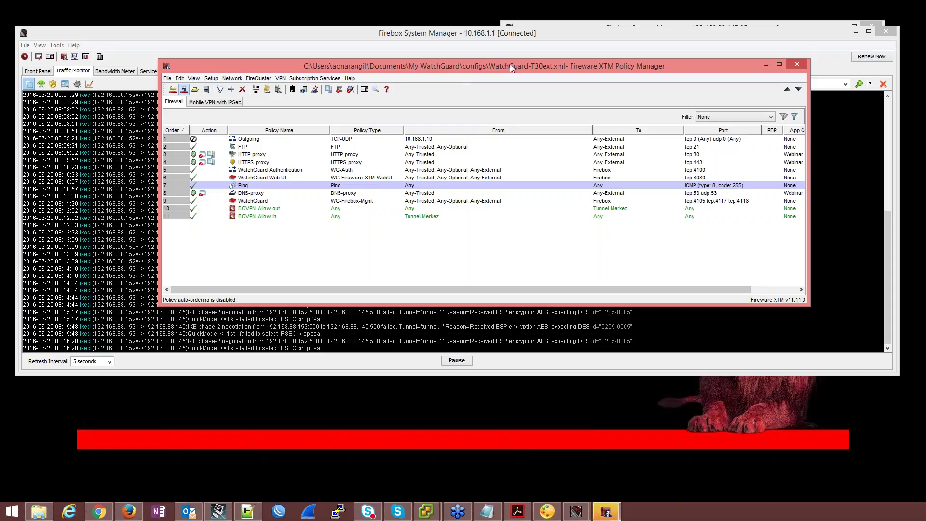
{"action": "left_click", "coordinate": [279, 79]}
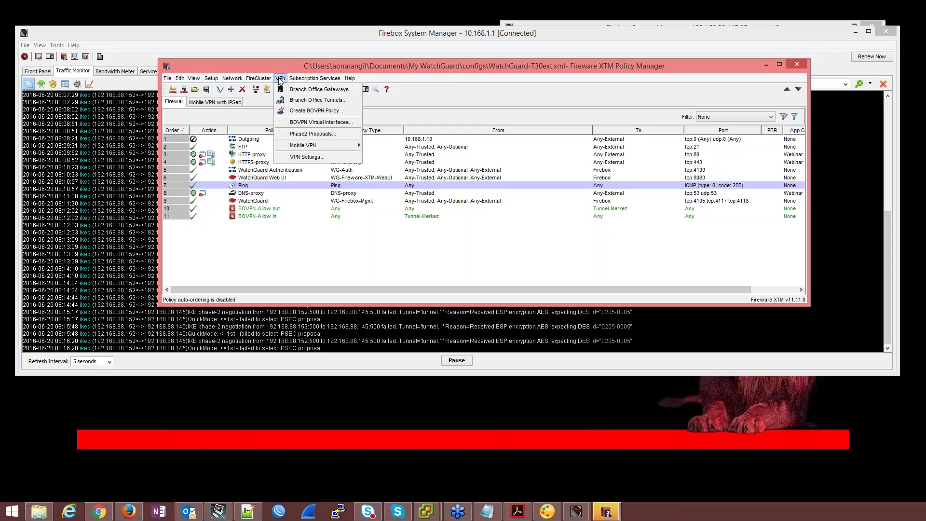
{"action": "mouse_move", "coordinate": [317, 144]}
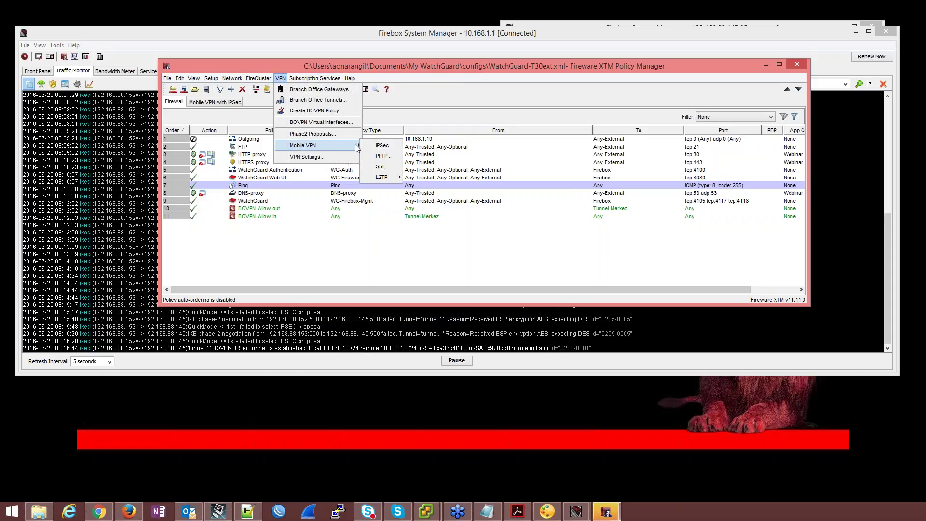
{"action": "left_click", "coordinate": [390, 171]}
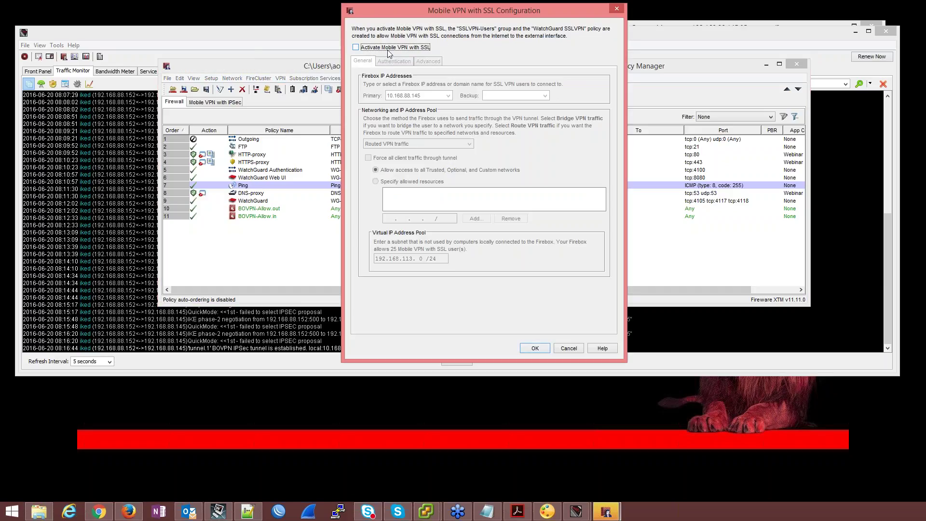
{"action": "left_click", "coordinate": [388, 49]}
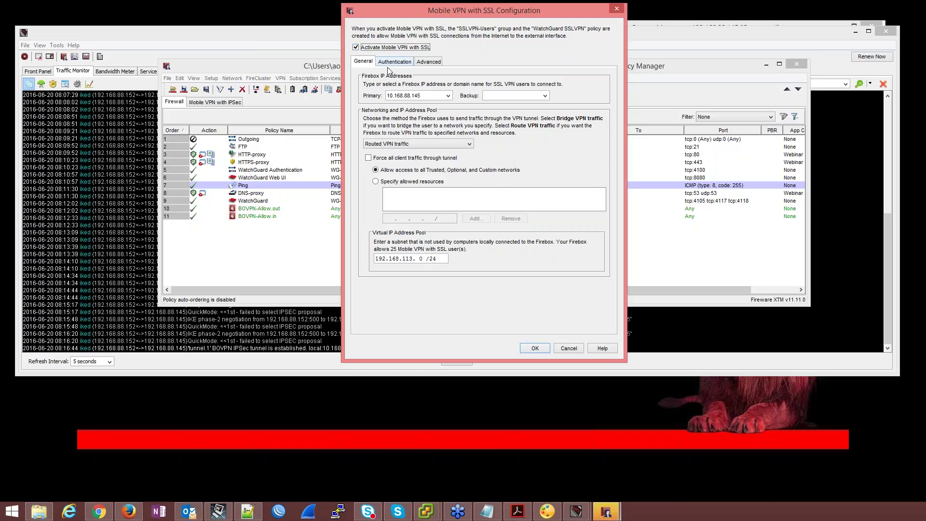
{"action": "left_click", "coordinate": [448, 95]}
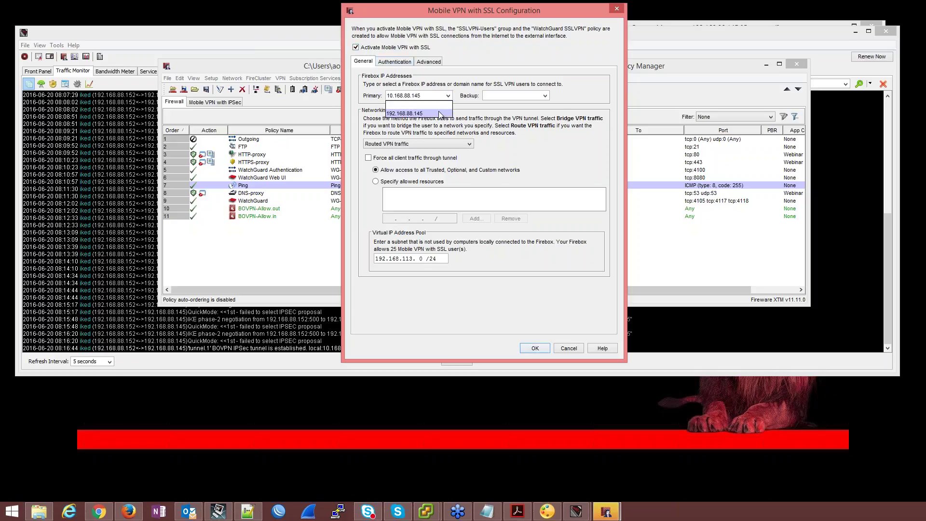
{"action": "left_click", "coordinate": [440, 114]}
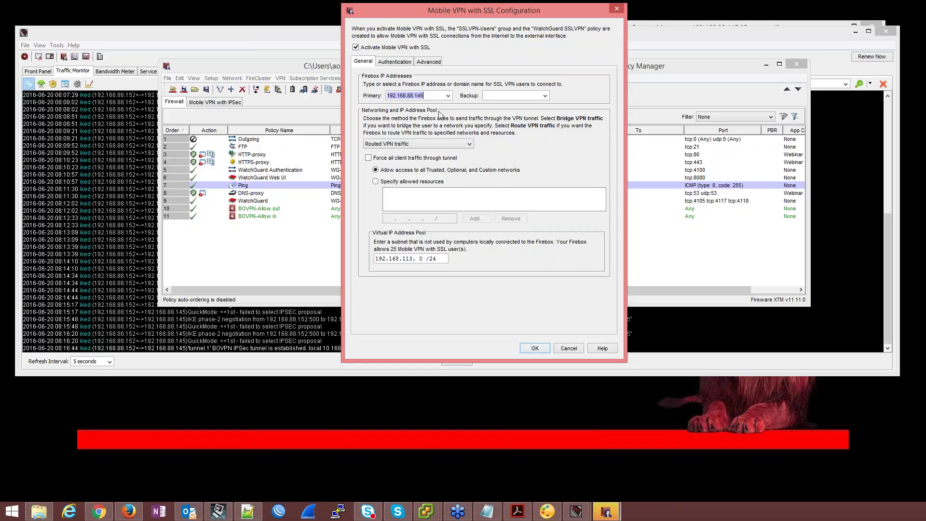
{"action": "left_click", "coordinate": [544, 95]}
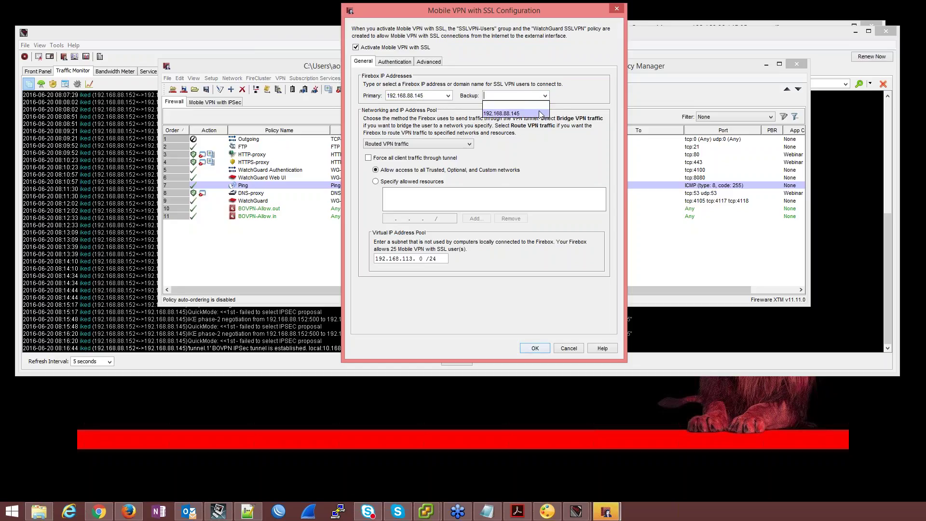
{"action": "left_click", "coordinate": [497, 94]}
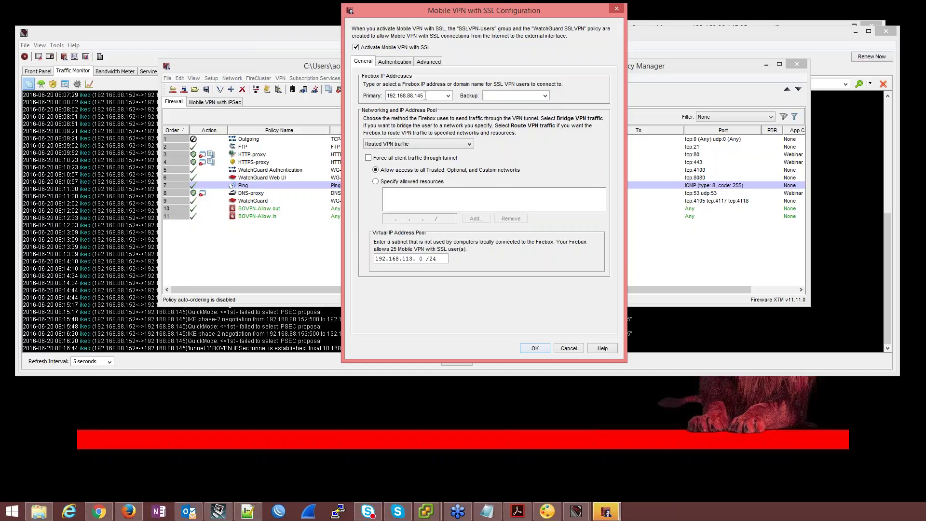
{"action": "left_click", "coordinate": [423, 144]}
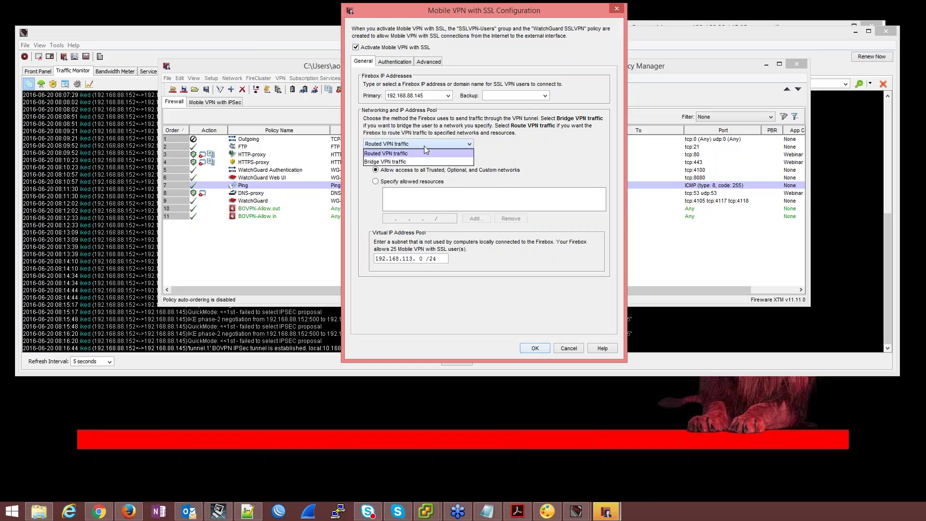
{"action": "left_click", "coordinate": [416, 161]}
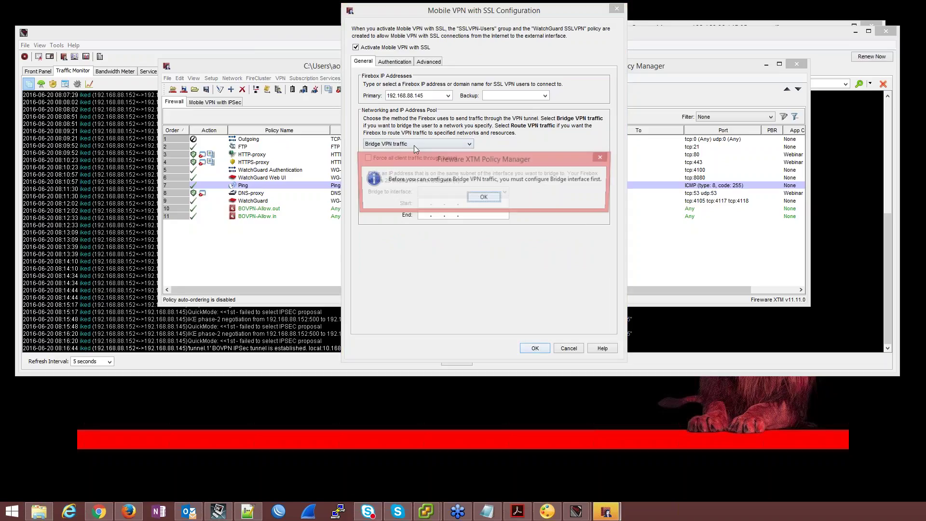
{"action": "left_click", "coordinate": [483, 198]}
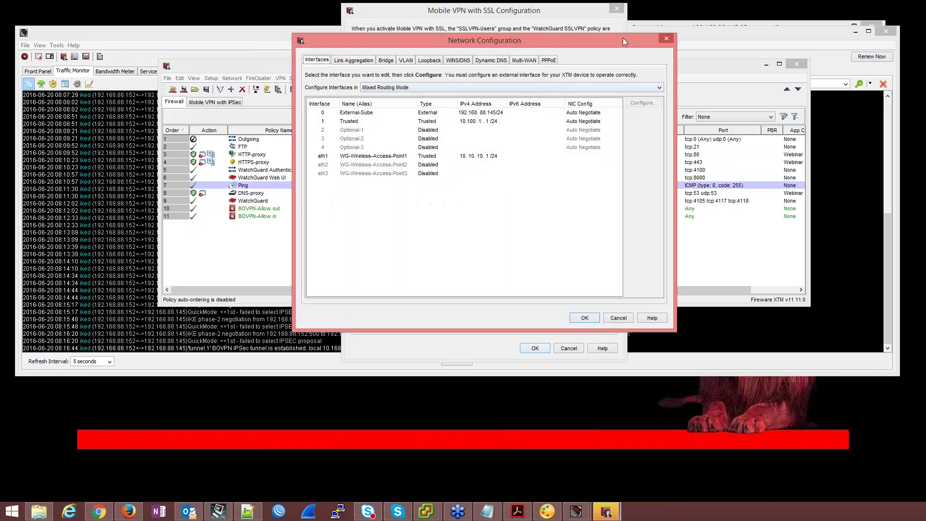
{"action": "left_click", "coordinate": [666, 39]}
{"action": "left_click", "coordinate": [408, 144]}
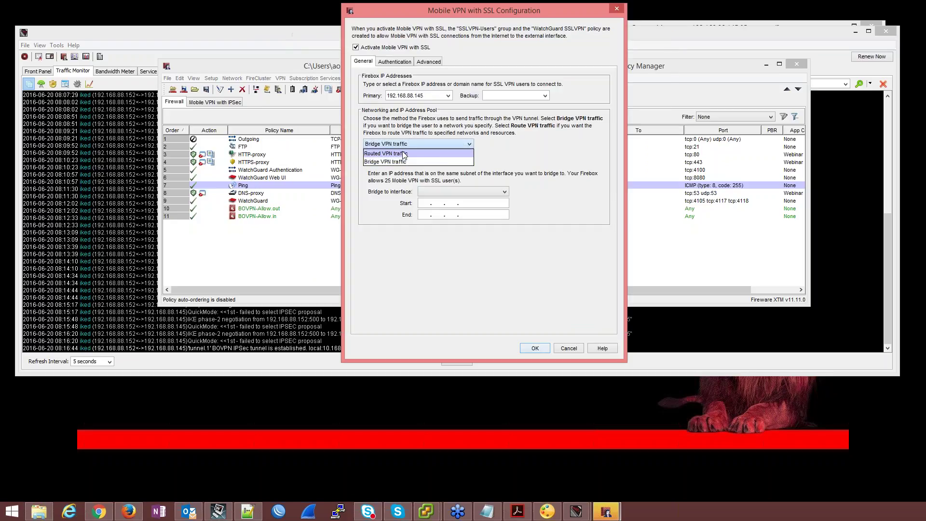
{"action": "left_click", "coordinate": [404, 154]}
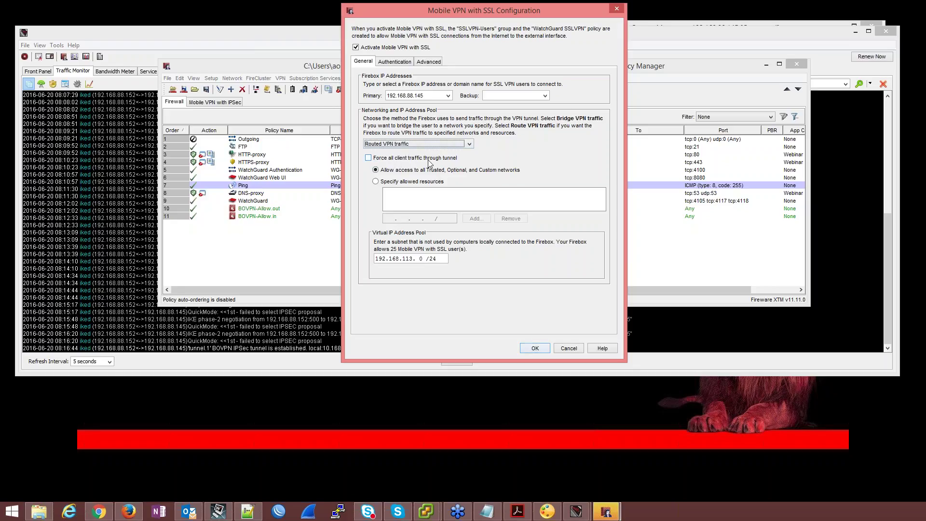
Leave SSL VPN access to all networks without forced tunnelling, then view the Firebox front panel.
{"action": "left_click", "coordinate": [429, 159]}
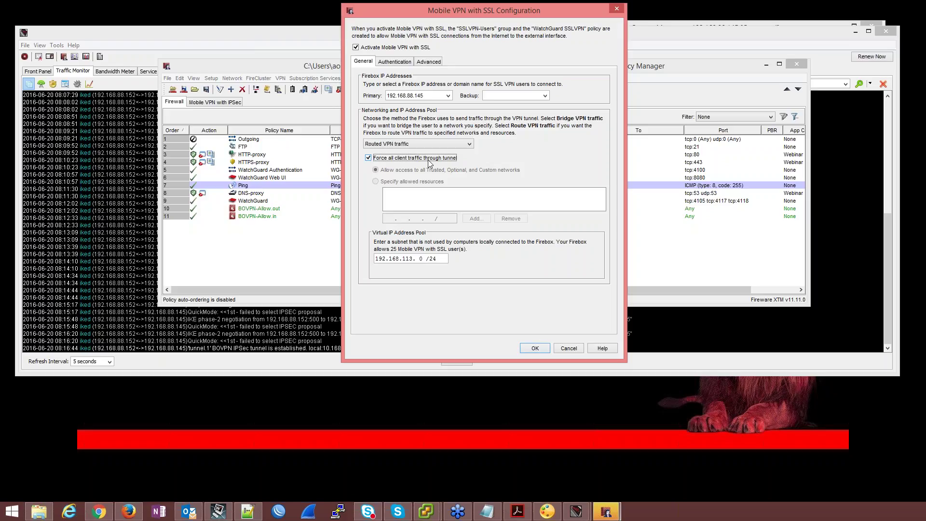
{"action": "left_click", "coordinate": [429, 162]}
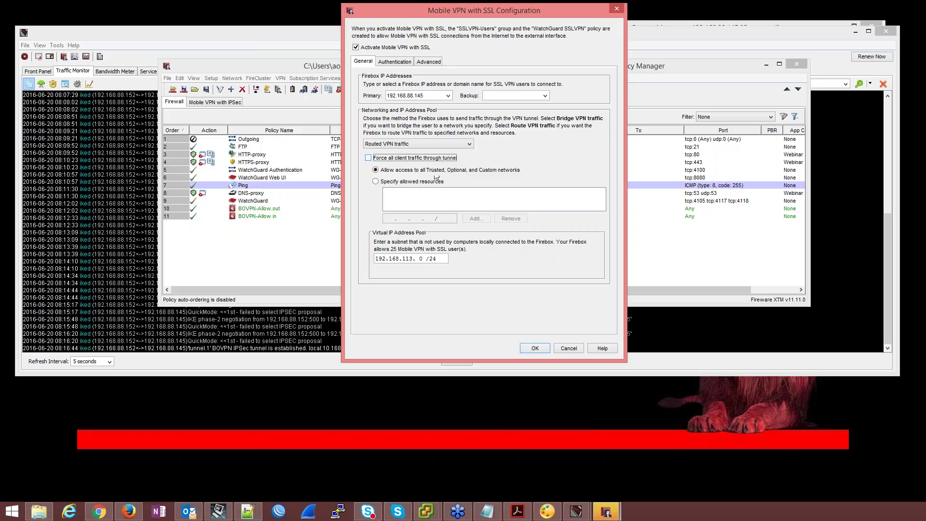
{"action": "left_click", "coordinate": [435, 182]}
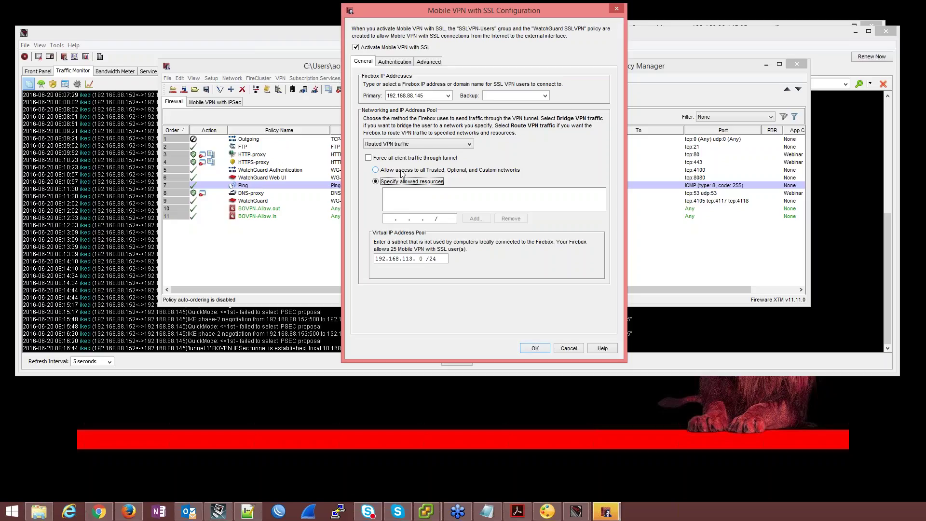
{"action": "left_click", "coordinate": [402, 172]}
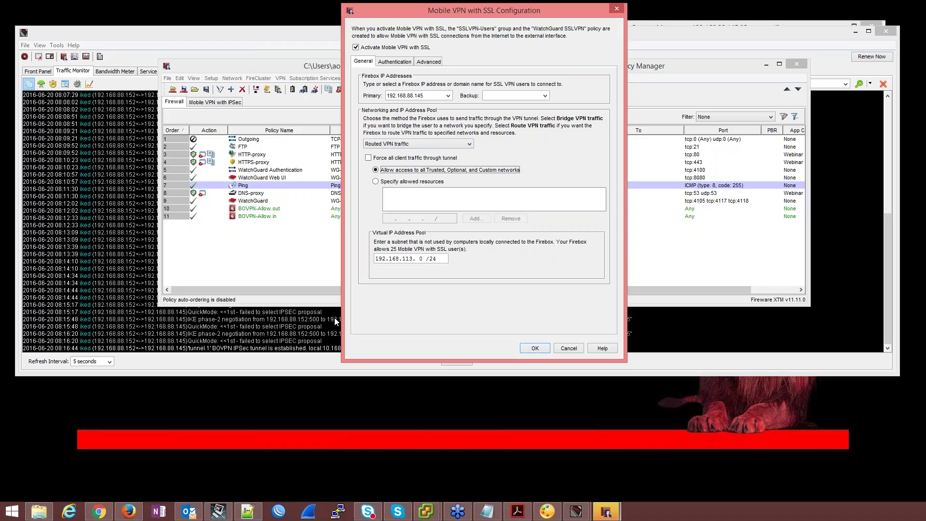
{"action": "left_click", "coordinate": [46, 72]}
{"action": "left_click", "coordinate": [46, 72]}
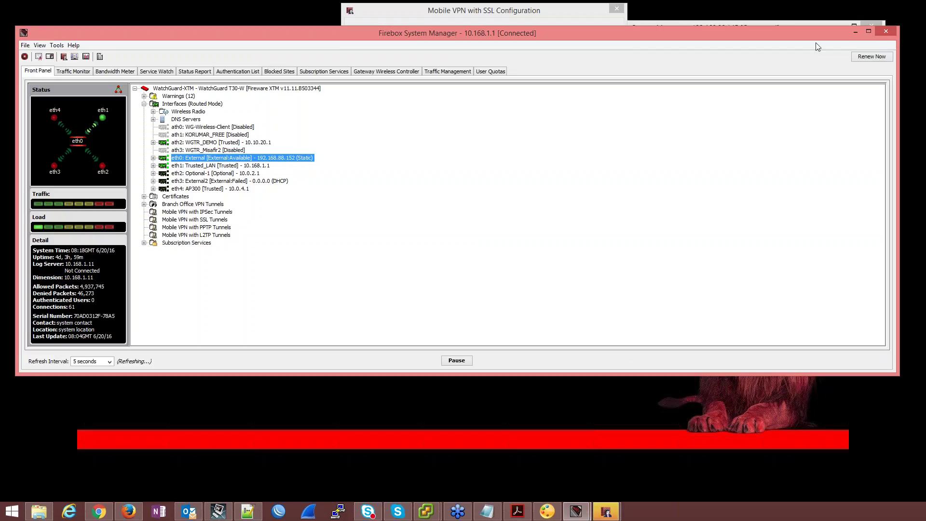
Check the 192.168.88.145 Firebox's front-panel interfaces, then switch SSL VPN to specified allowed resources.
{"action": "left_click", "coordinate": [855, 31]}
{"action": "mouse_move", "coordinate": [600, 510]}
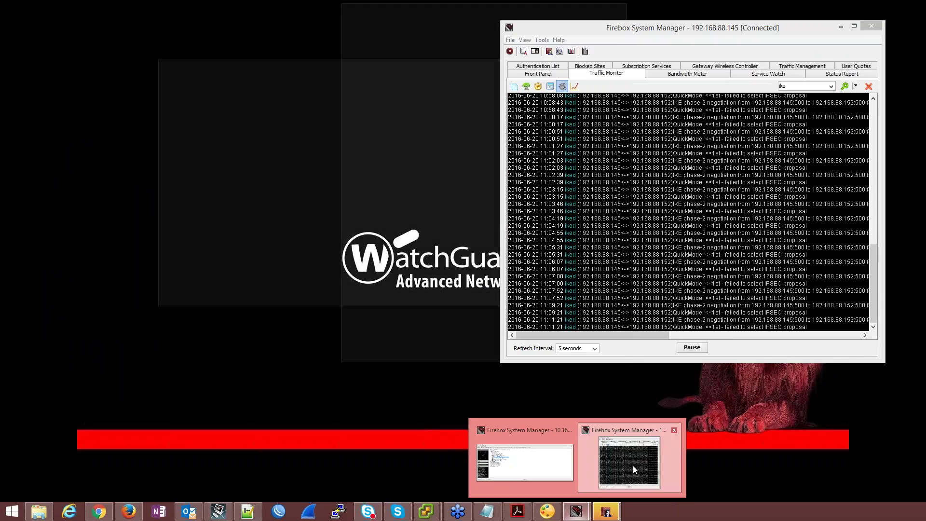
{"action": "left_click", "coordinate": [633, 465]}
{"action": "left_click", "coordinate": [557, 75]}
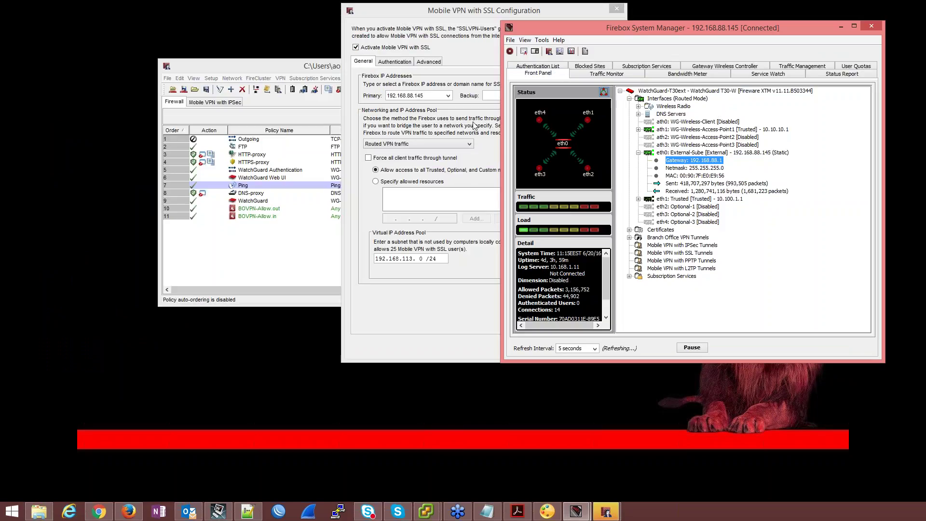
{"action": "left_click", "coordinate": [413, 183]}
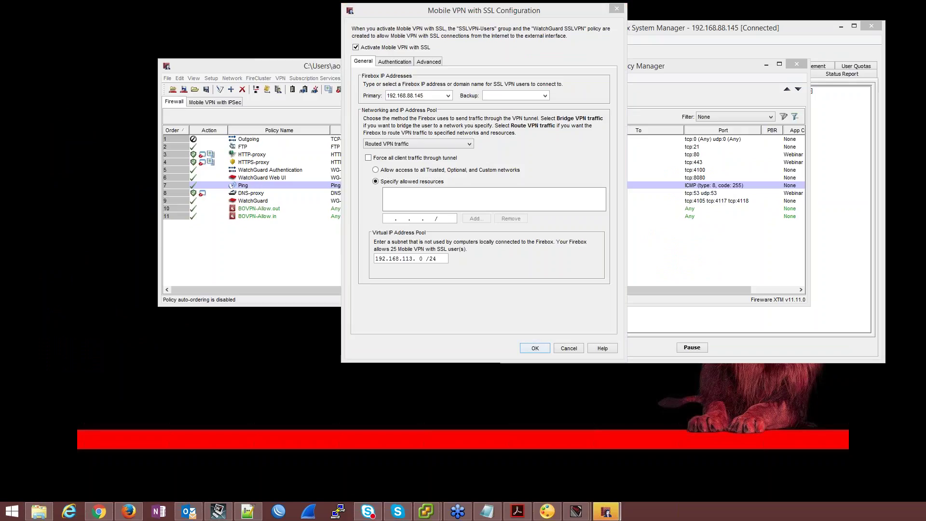
Add 10.100.1.101/32 as an allowed resource, then remove it again.
{"action": "left_click", "coordinate": [428, 206]}
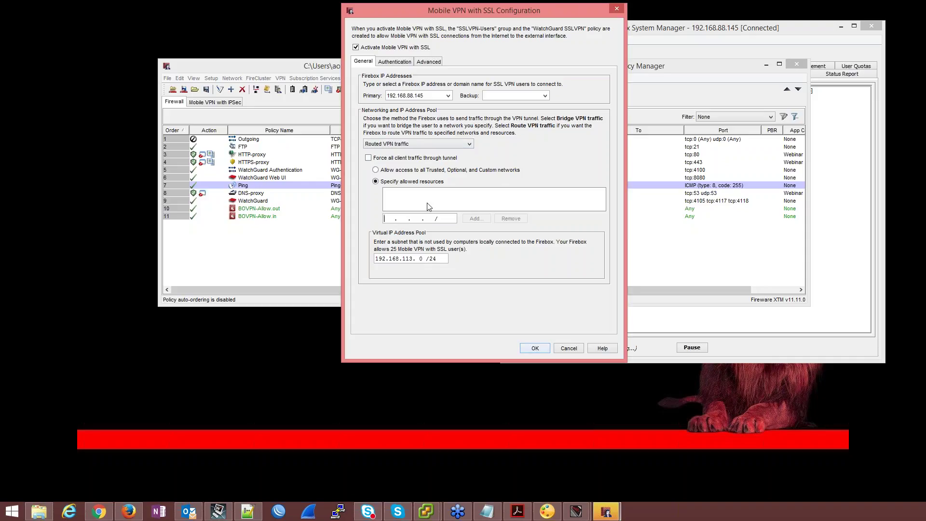
{"action": "type", "text": "10.100. 1 .10"}
{"action": "type", "text": "1/"}
{"action": "key", "text": "Tab"}
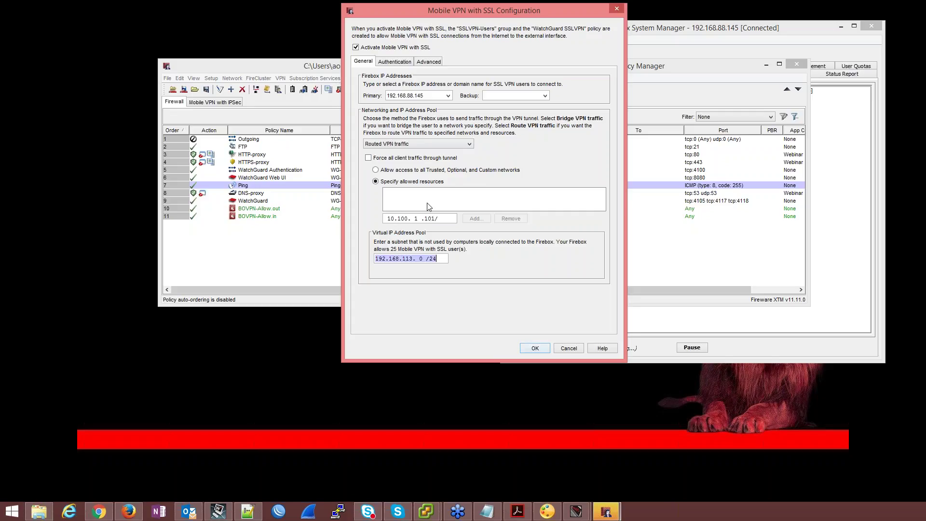
{"action": "left_click", "coordinate": [444, 219]}
{"action": "left_click", "coordinate": [447, 222]}
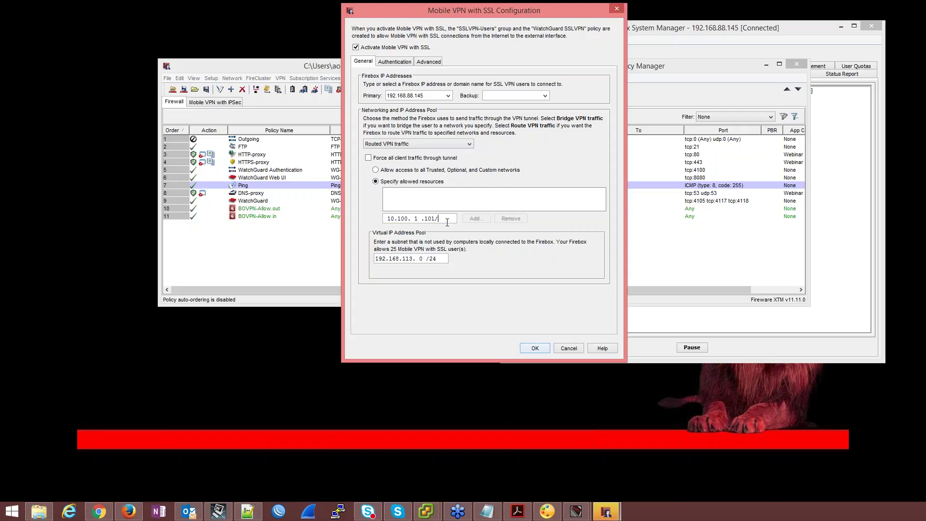
{"action": "type", "text": "32"}
{"action": "left_click", "coordinate": [476, 219]}
{"action": "left_click", "coordinate": [405, 194]}
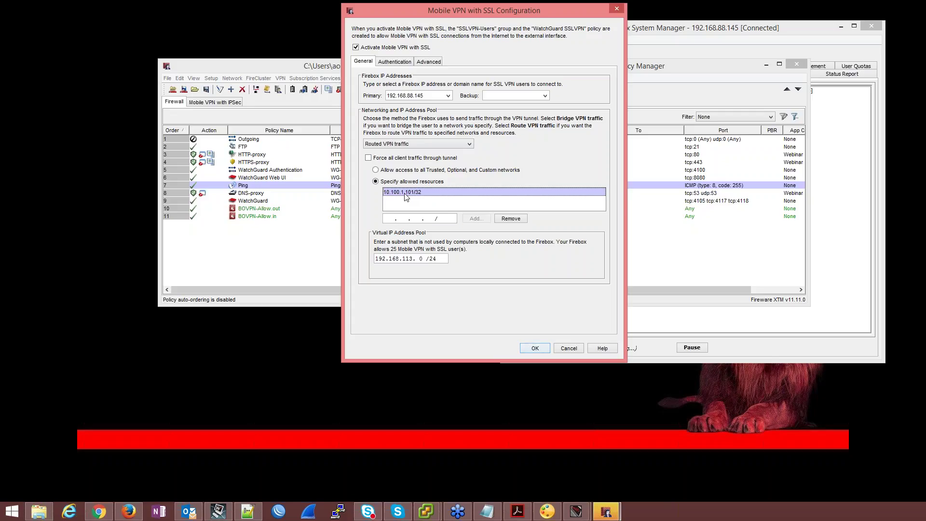
{"action": "left_click", "coordinate": [510, 219]}
Add 10.100.1.0/24 as the allowed resource.
{"action": "left_click", "coordinate": [388, 219]}
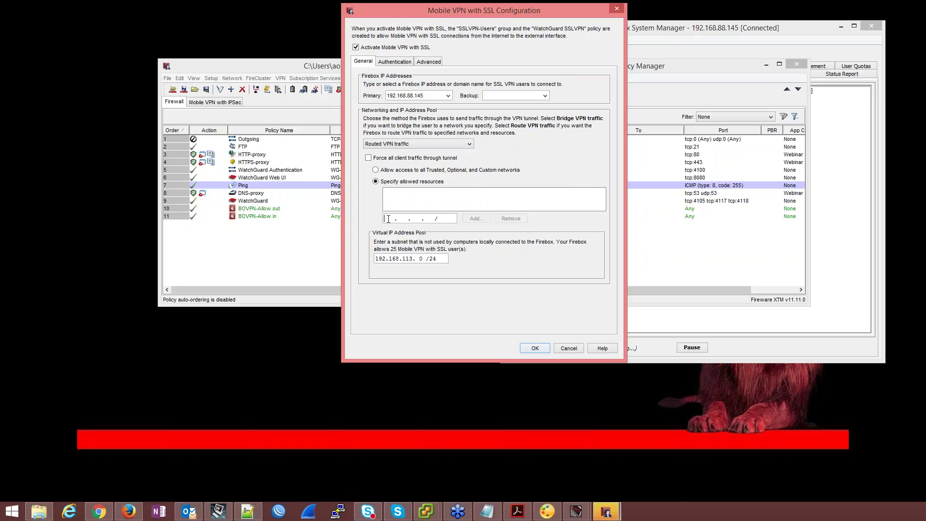
{"action": "type", "text": "10.100. 1 . 0 /24"}
{"action": "left_click", "coordinate": [483, 219]}
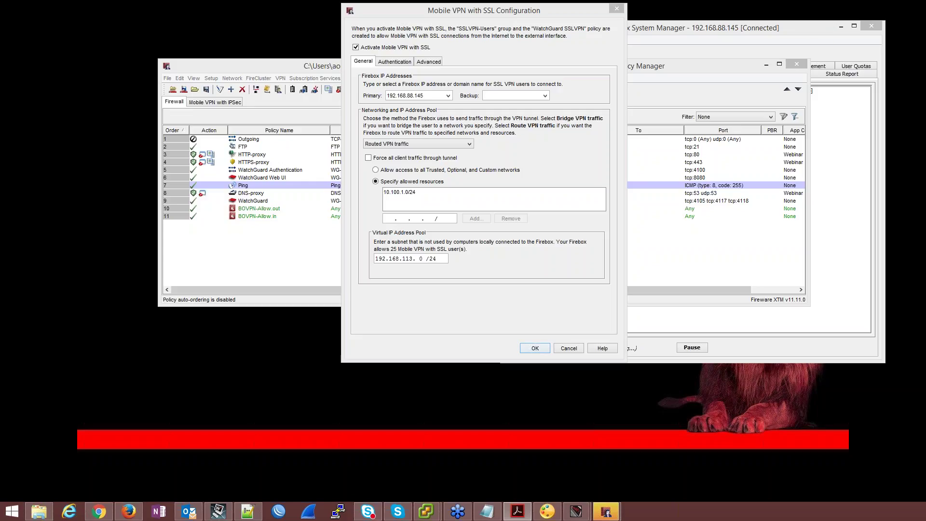
Switch to the PDF student guide, maximize it, and zoom the Mobile VPN diagram to 200%.
{"action": "key", "text": "alt+Tab"}
{"action": "key", "text": "super+Up"}
{"action": "scroll", "coordinate": [472, 282], "scroll_direction": "down", "scroll_amount": 1}
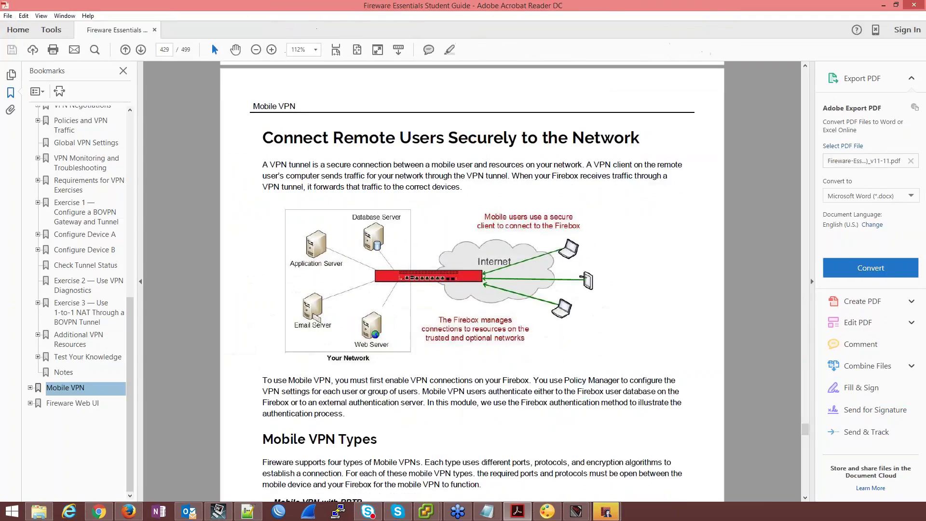
{"action": "scroll", "coordinate": [472, 283], "scroll_direction": "down", "scroll_amount": 1}
{"action": "key", "text": "ctrl+plus"}
{"action": "key", "text": "ctrl+plus"}
{"action": "key", "text": "ctrl+plus"}
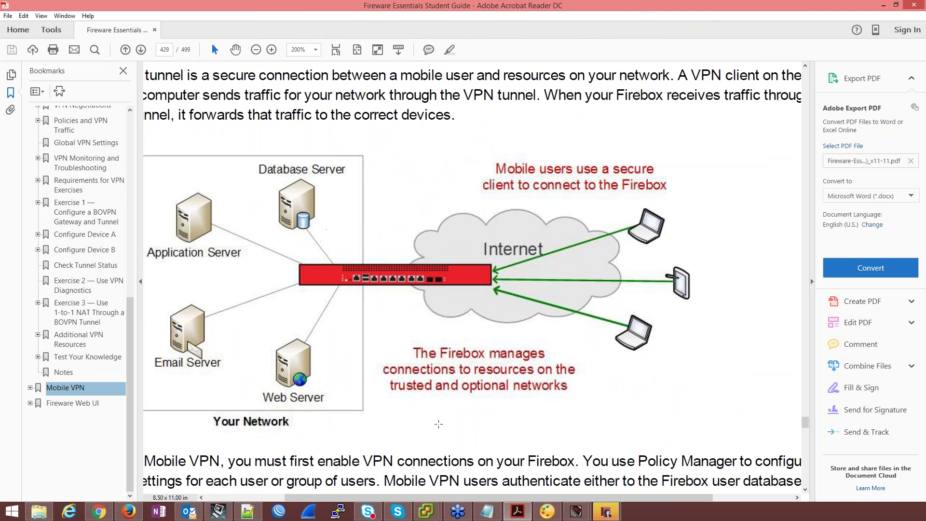
Draw red boxes around the upper laptop and the phone in the diagram.
{"action": "left_click_drag", "start_coordinate": [481, 498], "coordinate": [444, 497]}
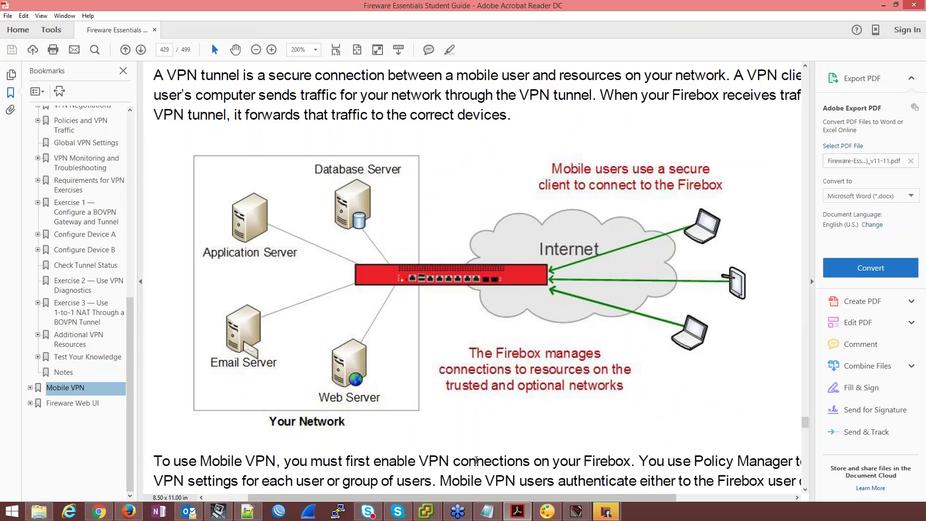
{"action": "left_click_drag", "start_coordinate": [732, 206], "coordinate": [697, 231]}
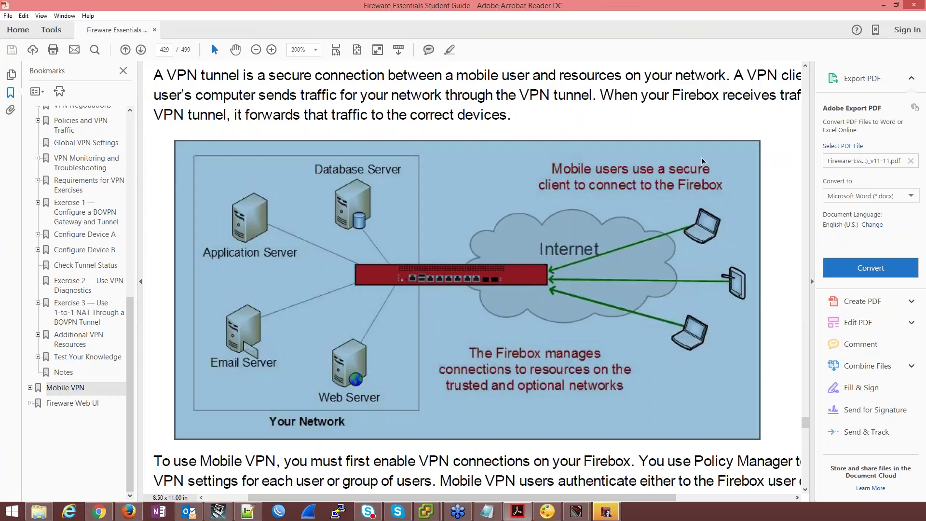
{"action": "left_click", "coordinate": [690, 139]}
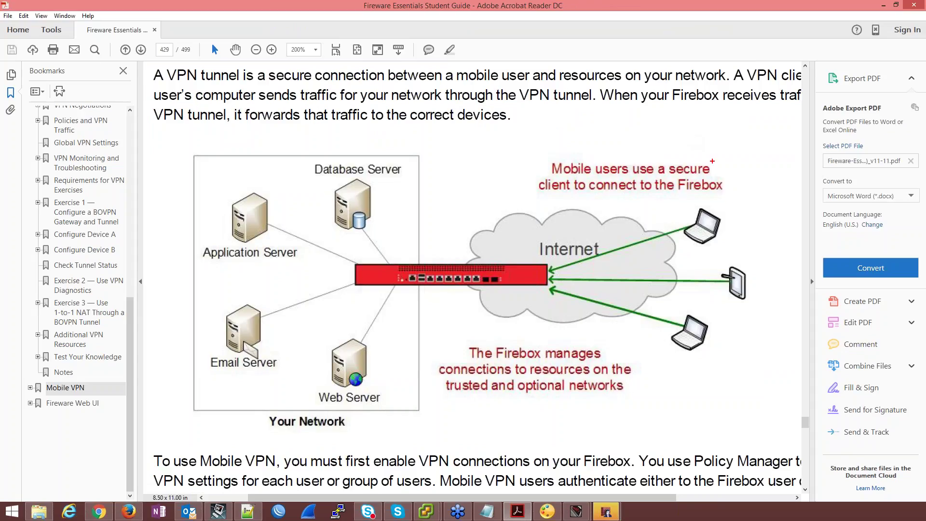
{"action": "left_click_drag", "start_coordinate": [728, 202], "coordinate": [681, 247]}
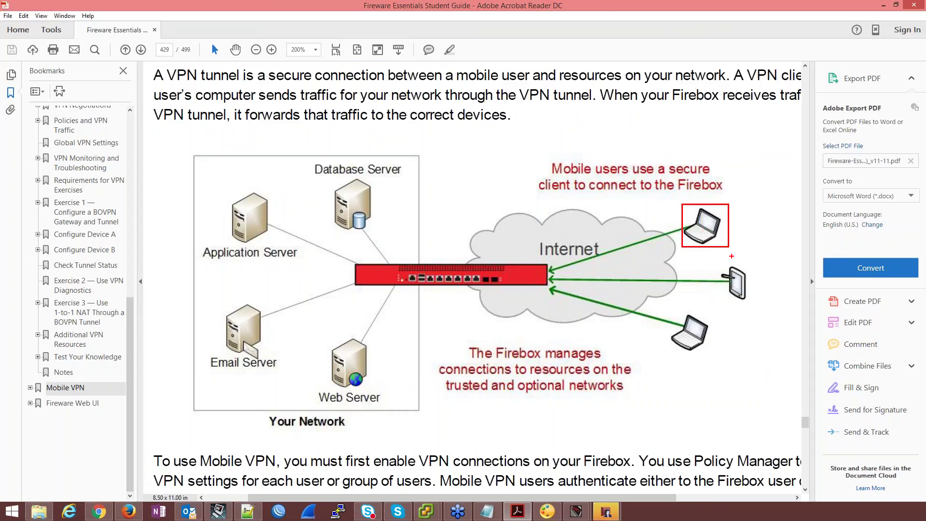
{"action": "left_click_drag", "start_coordinate": [765, 261], "coordinate": [662, 354]}
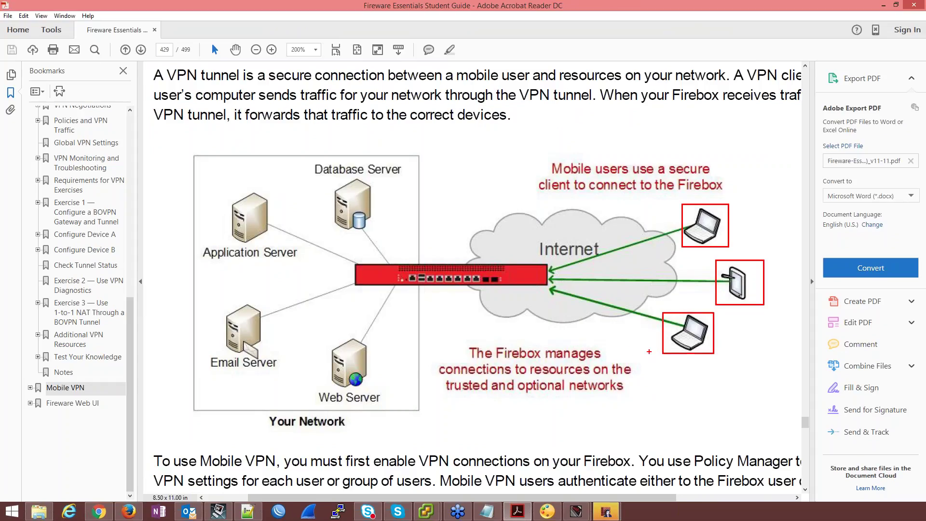
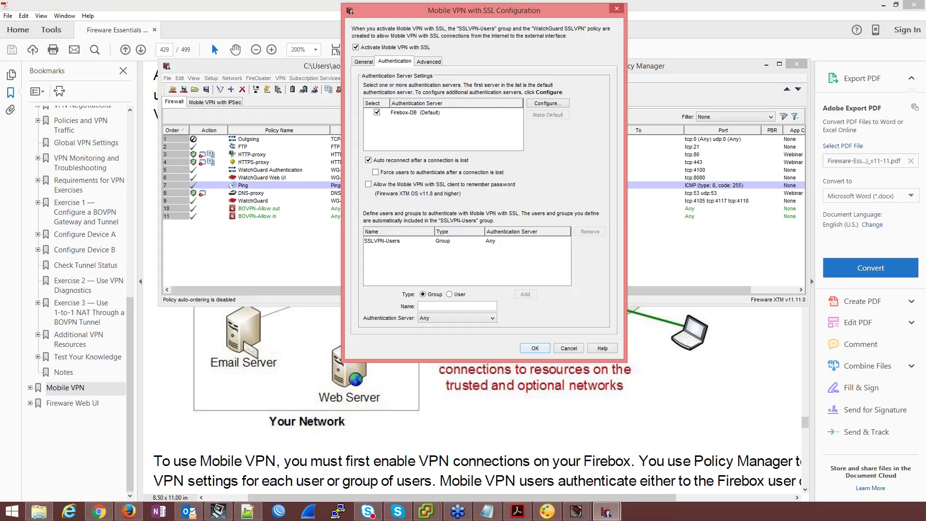
Stop forcing all SSL VPN client traffic through the tunnel and allow access to all trusted, optional and custom networks.
{"action": "left_click", "coordinate": [364, 63]}
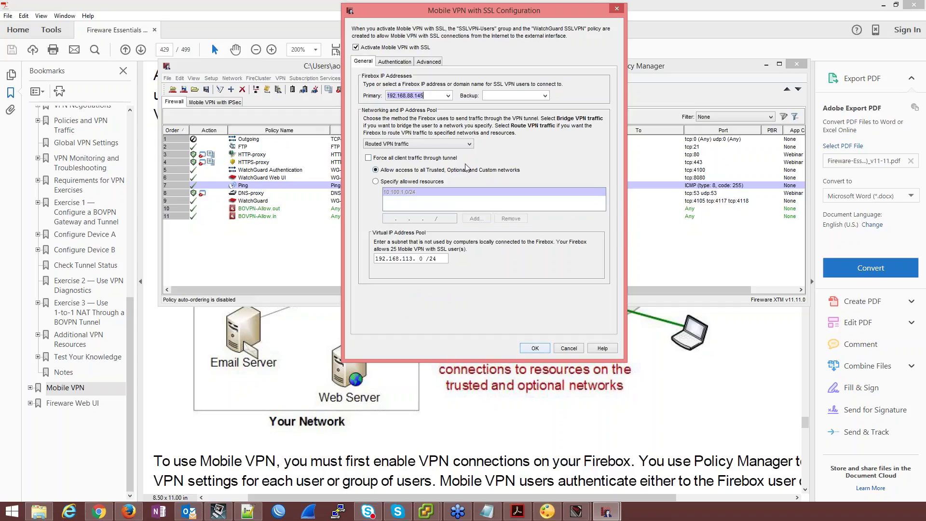
{"action": "left_click", "coordinate": [368, 158]}
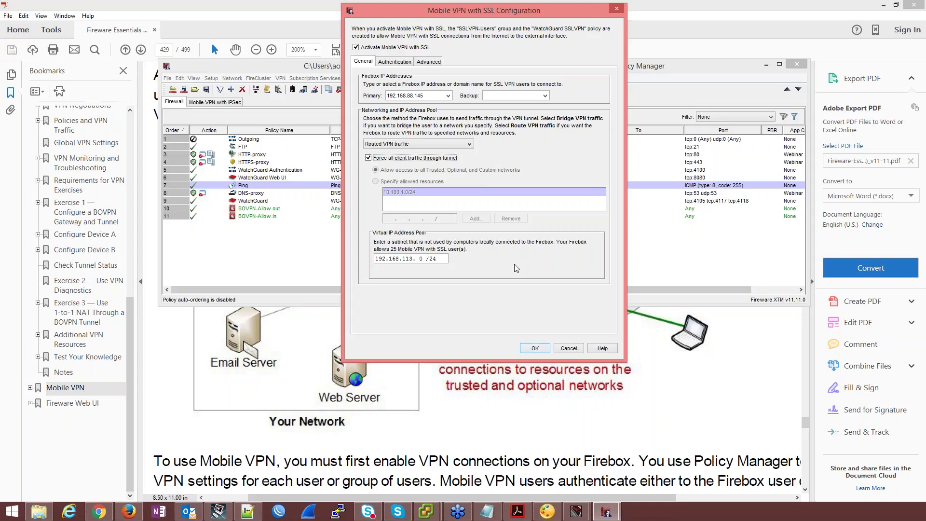
{"action": "left_click", "coordinate": [440, 159]}
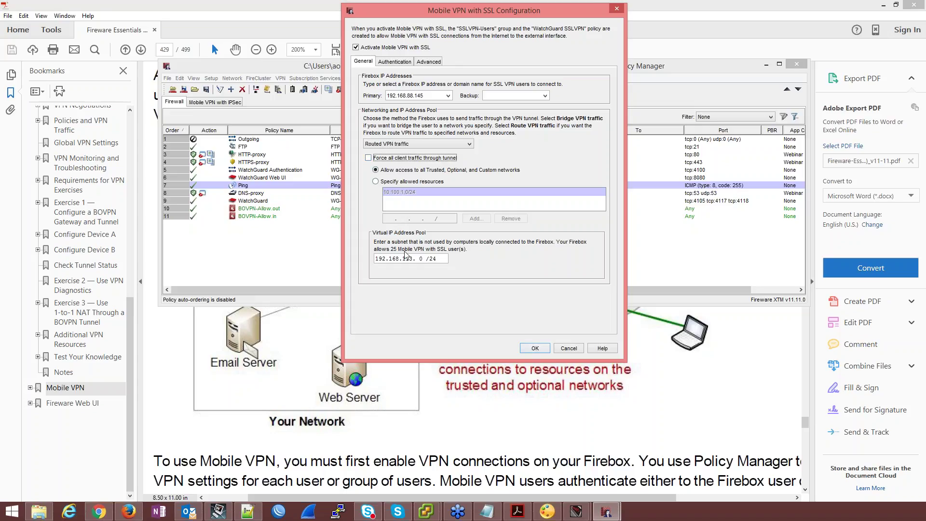
{"action": "left_click", "coordinate": [390, 171]}
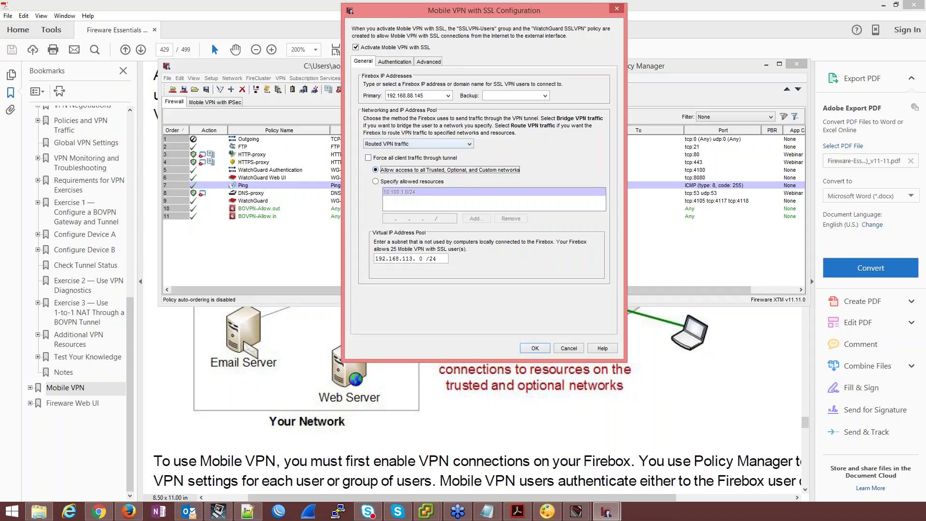
Back on Authentication, open the Firebox-DB (Default) server's configuration to see its users and groups.
{"action": "left_click", "coordinate": [394, 62]}
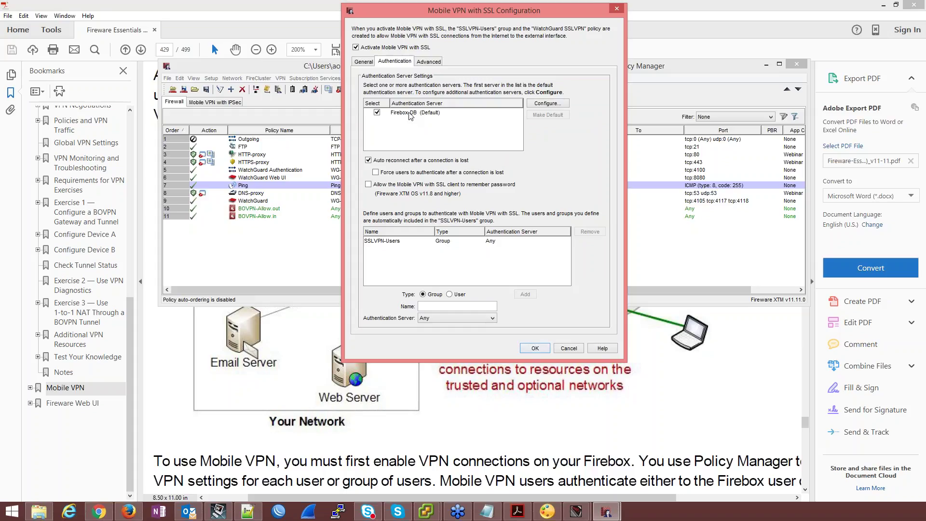
{"action": "left_click", "coordinate": [410, 114]}
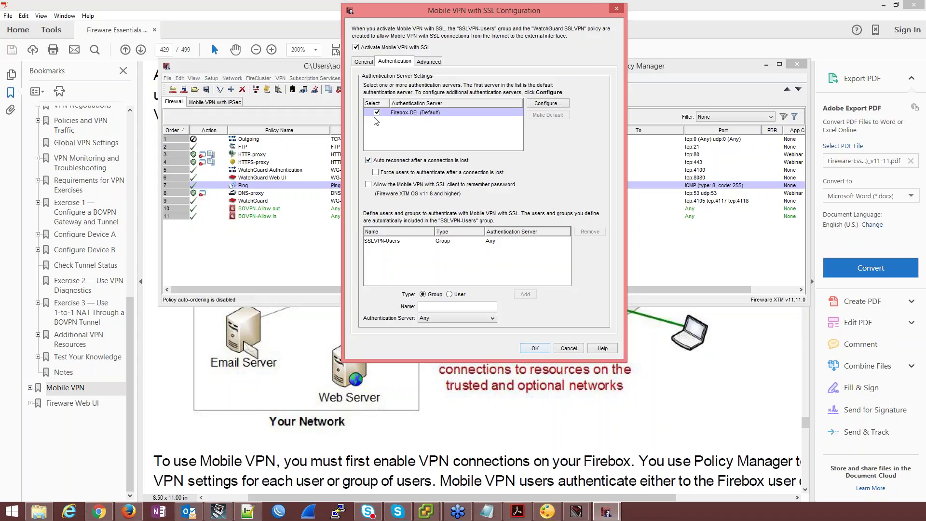
{"action": "left_click", "coordinate": [558, 104]}
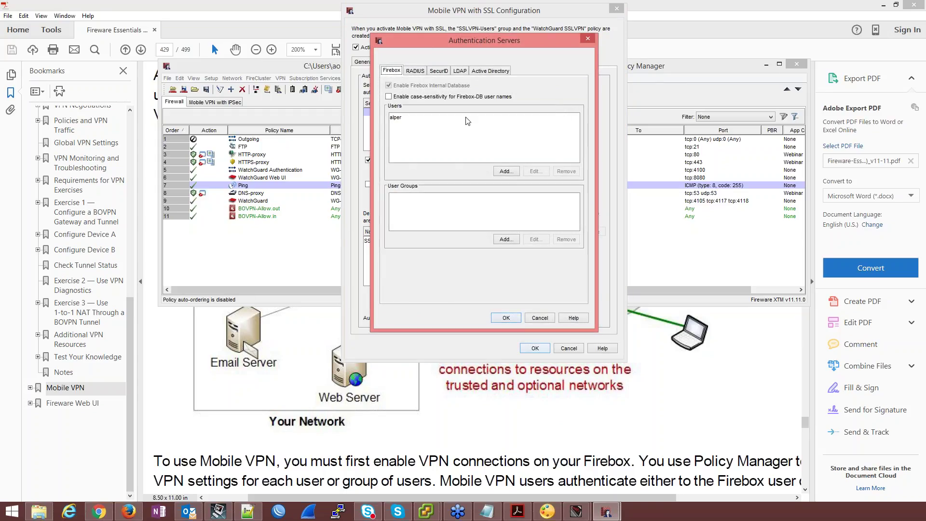
Add Firebox-DB user group SSL with an SSL VPN users description, limited to 1 concurrent session.
{"action": "left_click", "coordinate": [403, 118]}
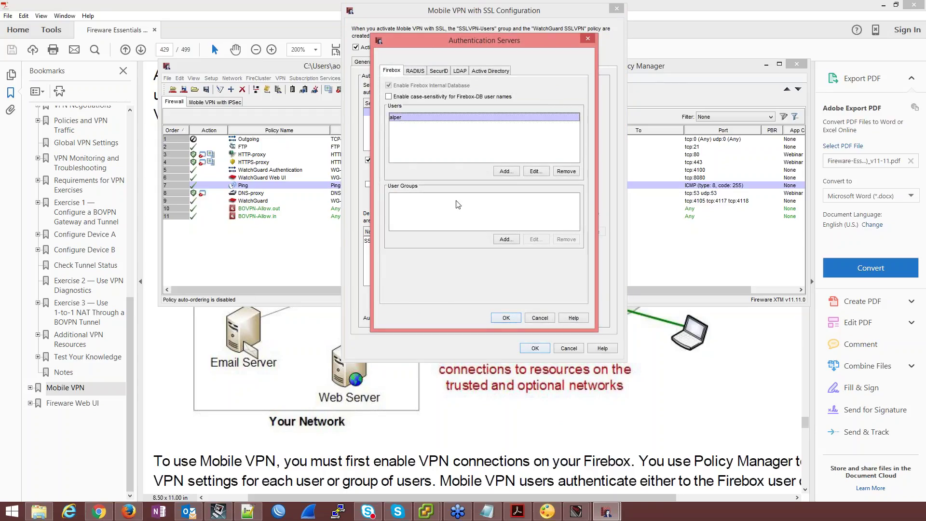
{"action": "left_click", "coordinate": [504, 239]}
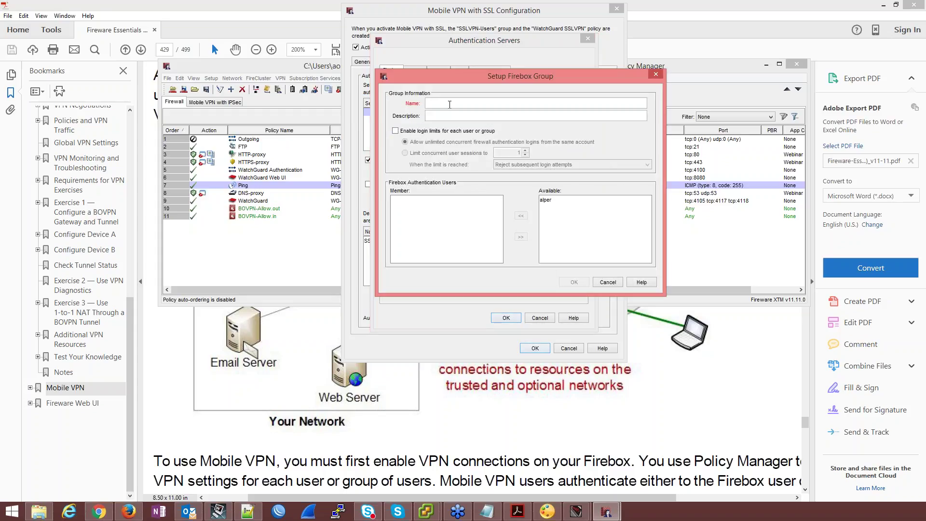
{"action": "type", "text": "SSL"}
{"action": "left_click", "coordinate": [456, 118]}
{"action": "type", "text": "SSL VPN KU"}
{"action": "key", "text": "BackSpace"}
{"action": "type", "text": "Users"}
{"action": "left_click", "coordinate": [465, 132]}
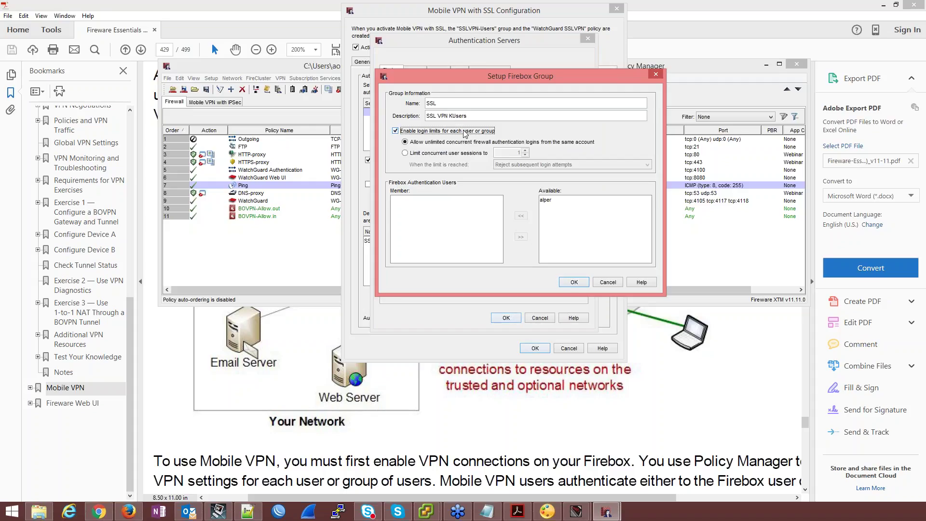
{"action": "left_click", "coordinate": [466, 153]}
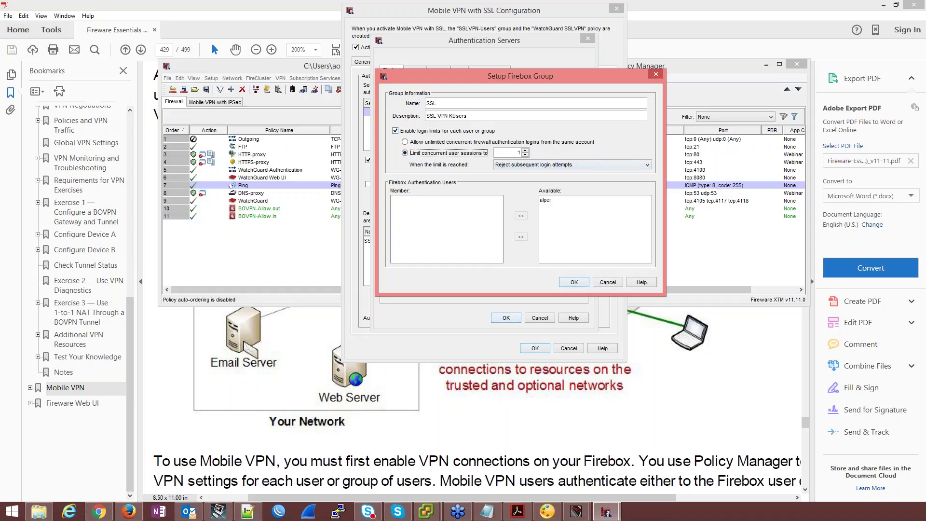
{"action": "left_click", "coordinate": [452, 115]}
{"action": "left_click", "coordinate": [583, 283]}
{"action": "left_click", "coordinate": [506, 171]}
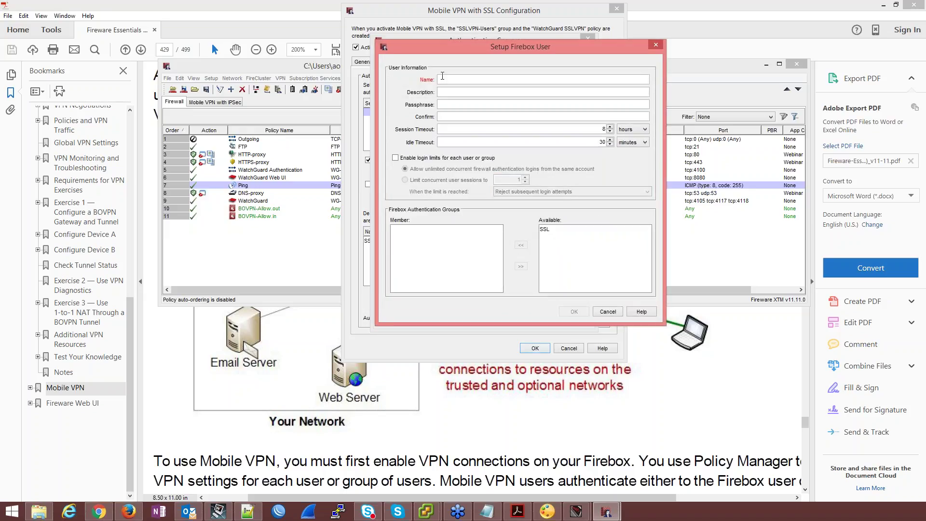
Add a new Firebox user with a name and a confirmed passphrase.
{"action": "key", "text": "Tab"}
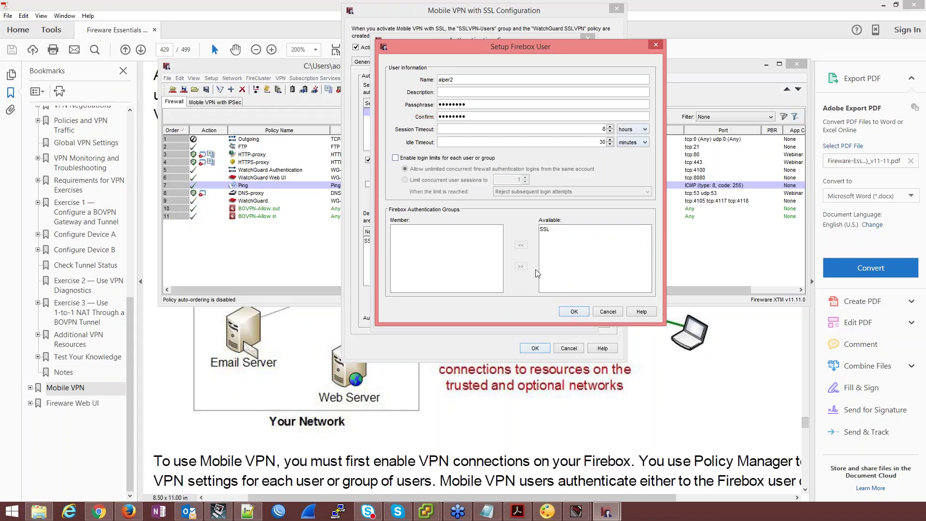
{"action": "left_click", "coordinate": [573, 311]}
Add a second Firebox user with its passphrase, then close the Authentication Servers dialog.
{"action": "left_click", "coordinate": [498, 172]}
{"action": "key", "text": "Tab"}
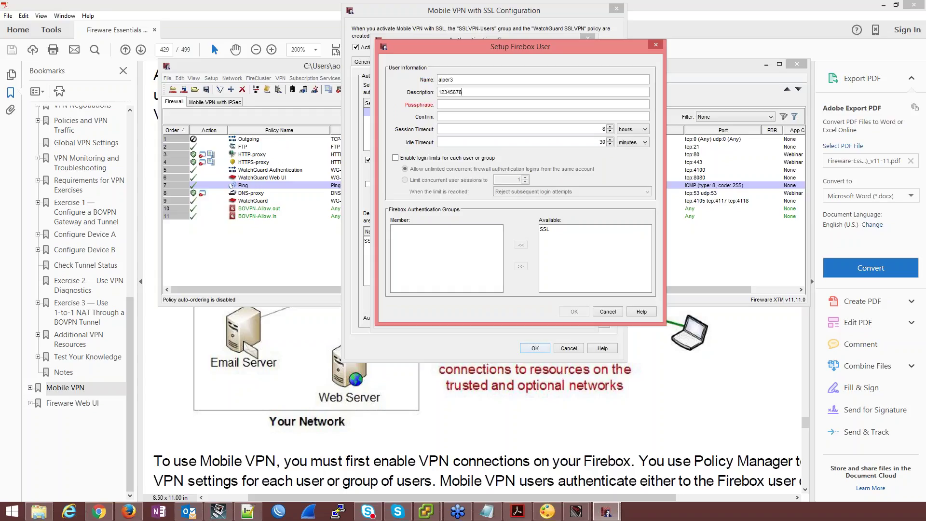
{"action": "key", "text": "shift+Tab"}
{"action": "key", "text": "BackSpace"}
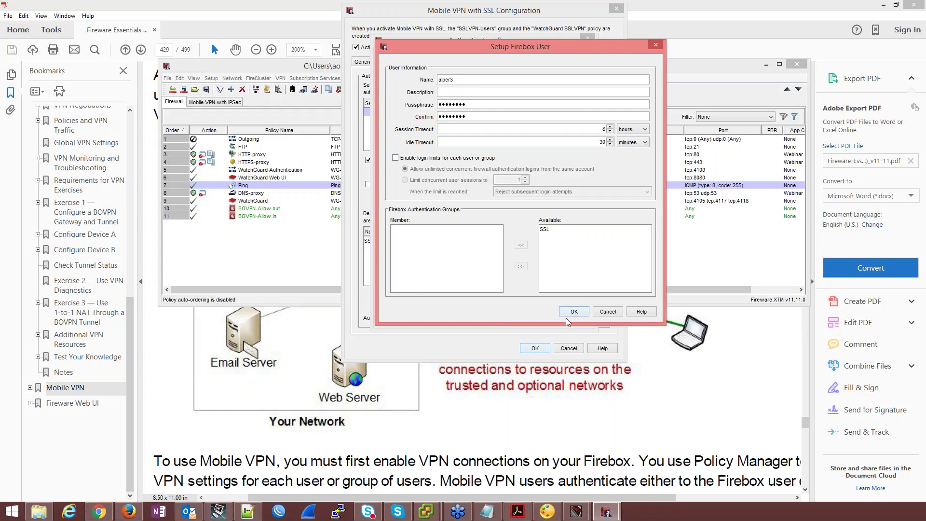
{"action": "left_click", "coordinate": [569, 312]}
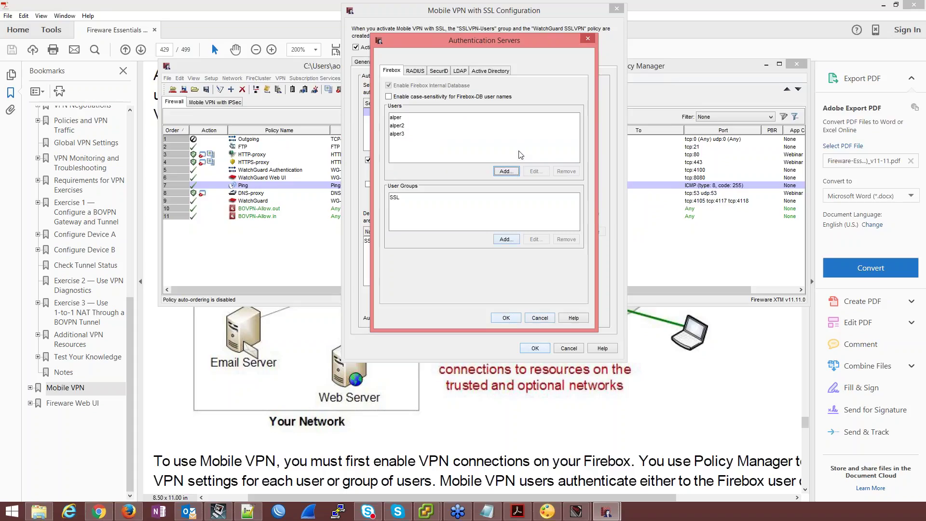
{"action": "left_click", "coordinate": [506, 317]}
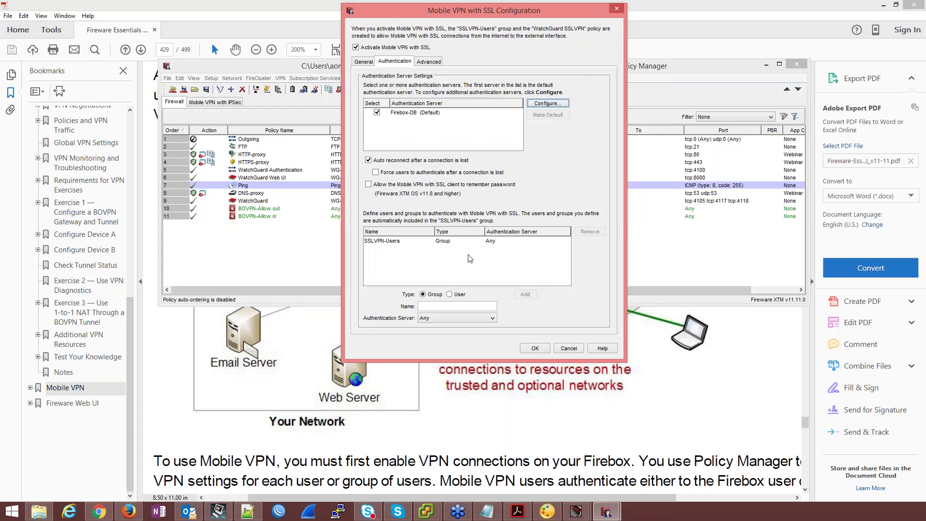
Enter group SSL with Firebox-DB as server, then close the SSL VPN configuration without adding it.
{"action": "left_click", "coordinate": [389, 243]}
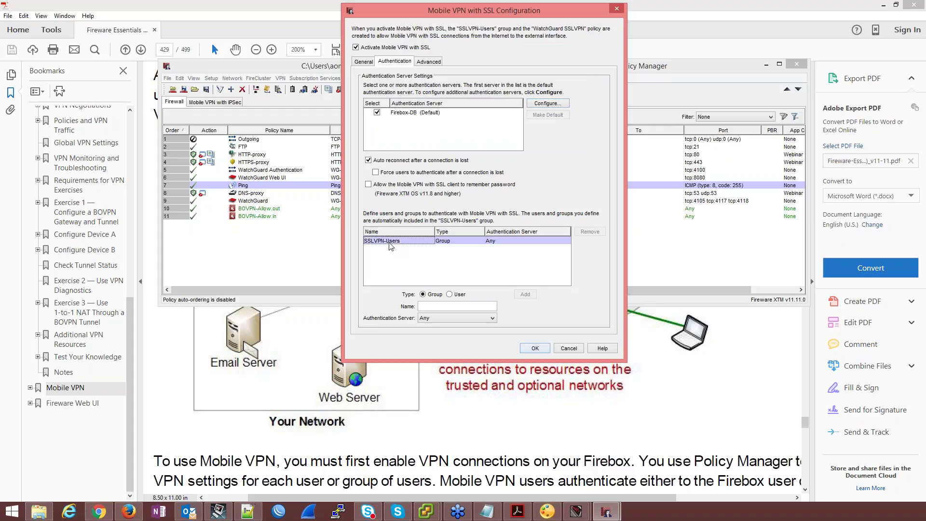
{"action": "left_click", "coordinate": [432, 306]}
{"action": "type", "text": "SSL"}
{"action": "left_click", "coordinate": [463, 319]}
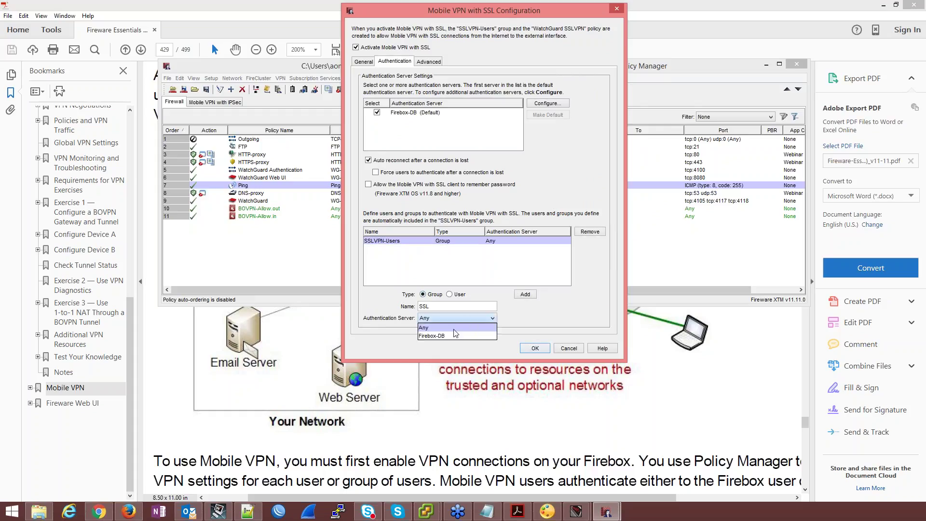
{"action": "left_click", "coordinate": [449, 336]}
{"action": "left_click", "coordinate": [535, 348]}
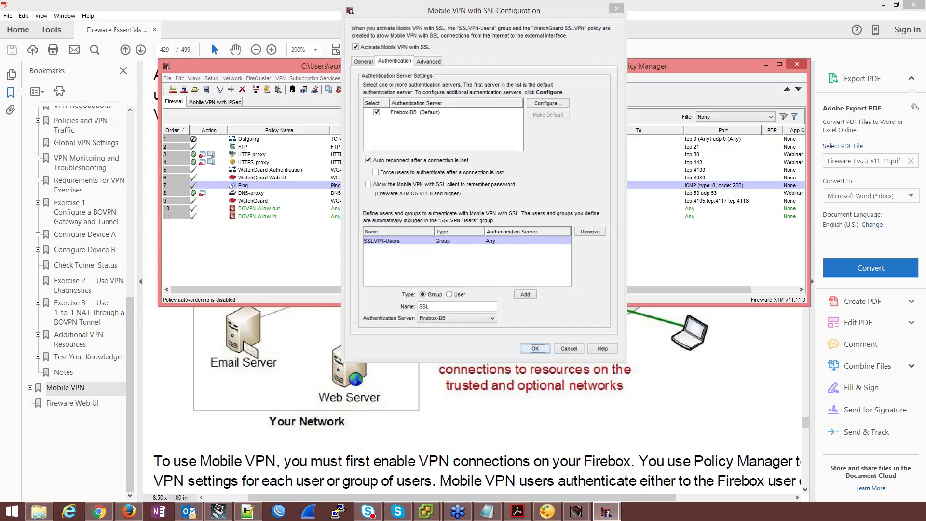
Reopen Mobile VPN with SSL authentication and add group SSL, authenticated by Firebox-DB, to allowed users.
{"action": "left_click", "coordinate": [280, 79]}
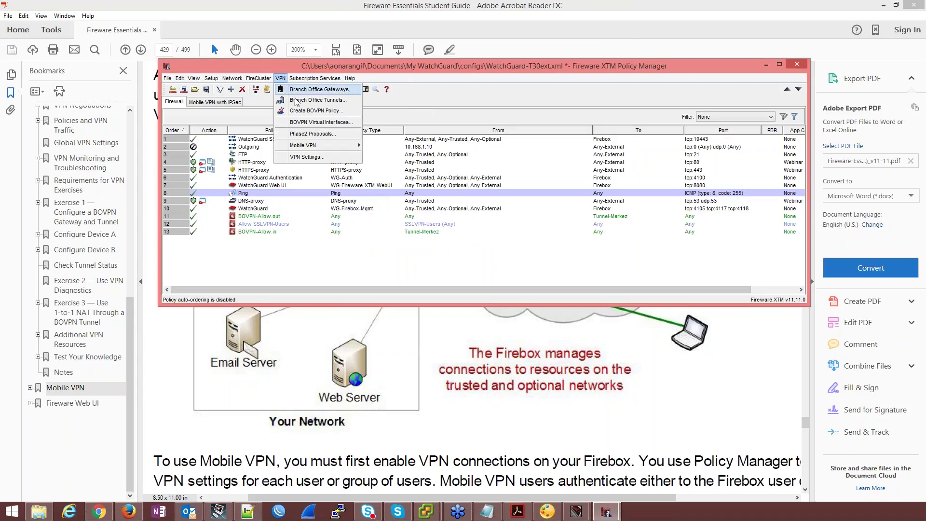
{"action": "mouse_move", "coordinate": [339, 146]}
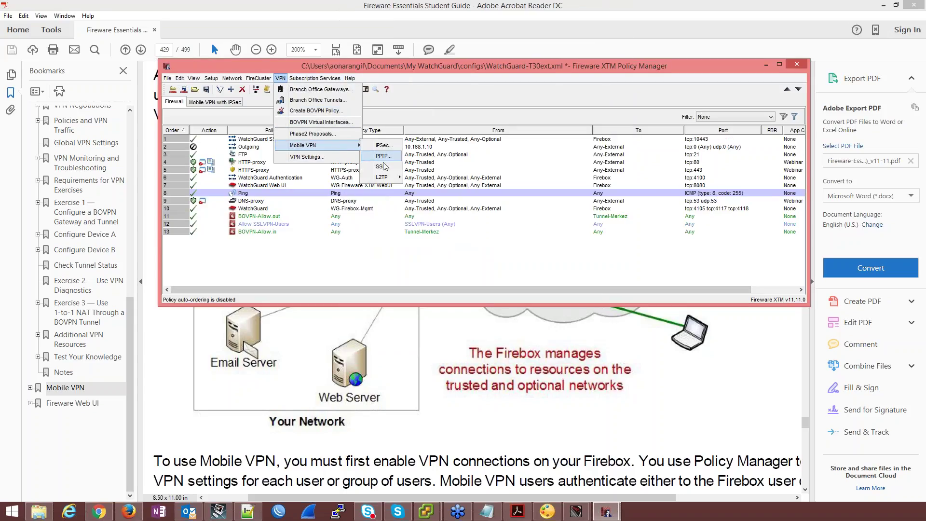
{"action": "left_click", "coordinate": [386, 167]}
{"action": "left_click", "coordinate": [388, 62]}
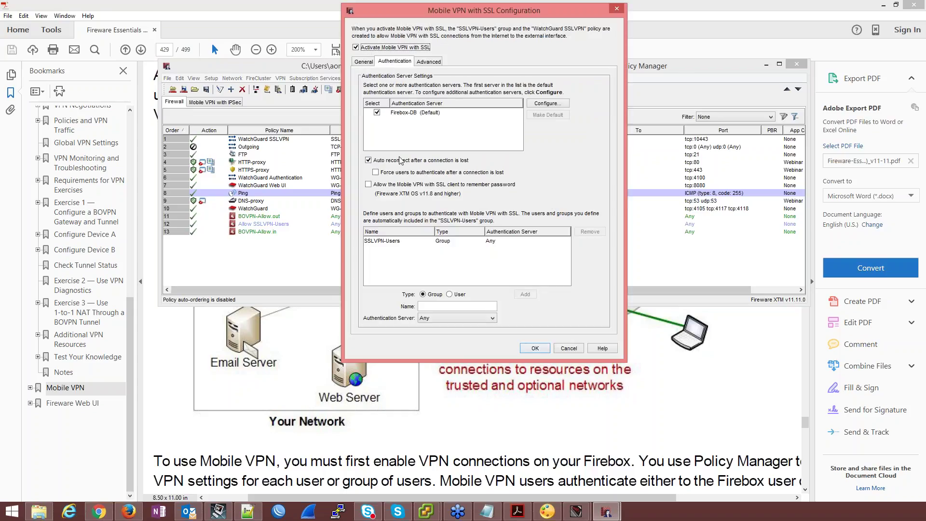
{"action": "left_click", "coordinate": [434, 306]}
{"action": "type", "text": "SSL"}
{"action": "left_click", "coordinate": [453, 318]}
{"action": "left_click", "coordinate": [434, 332]}
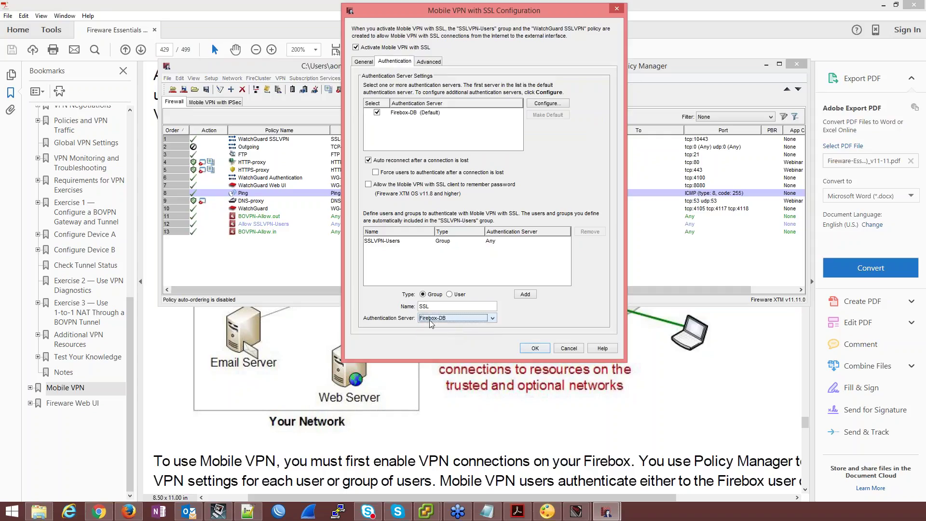
{"action": "left_click", "coordinate": [457, 318]}
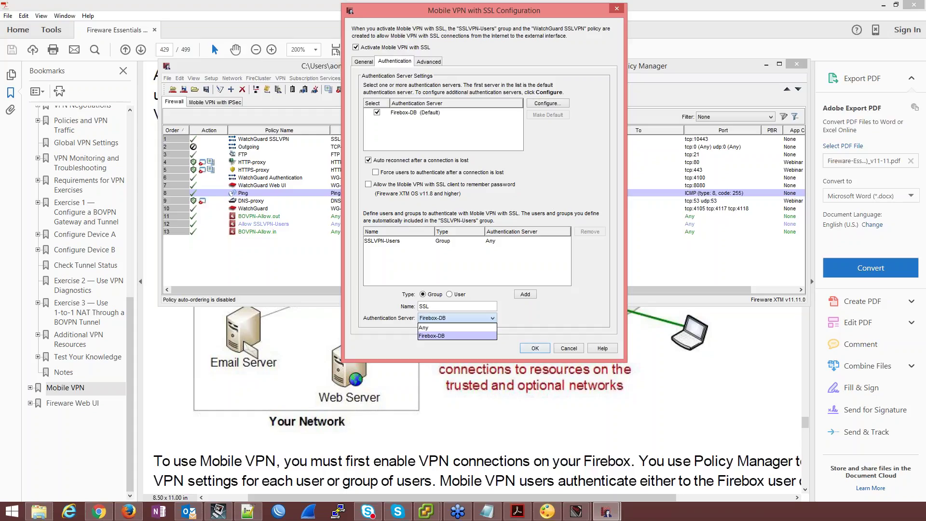
{"action": "left_click", "coordinate": [434, 336]}
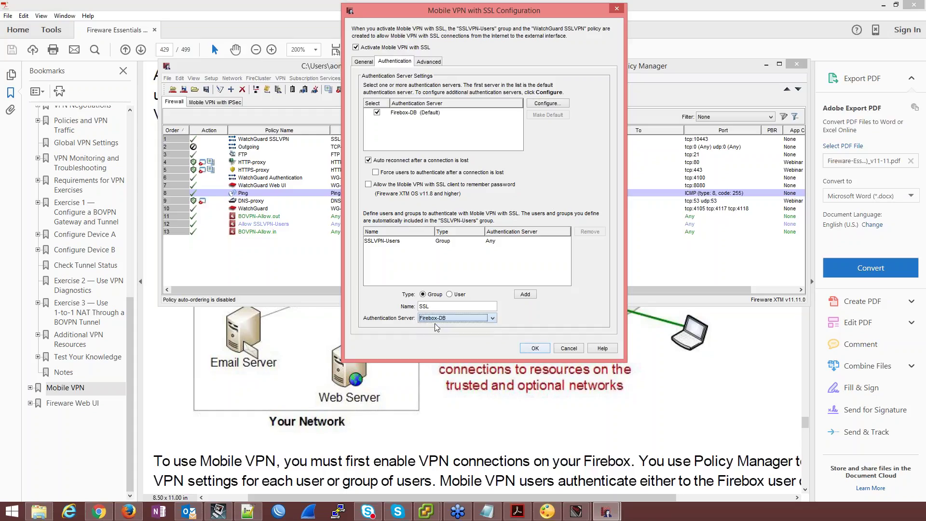
{"action": "left_click", "coordinate": [525, 294]}
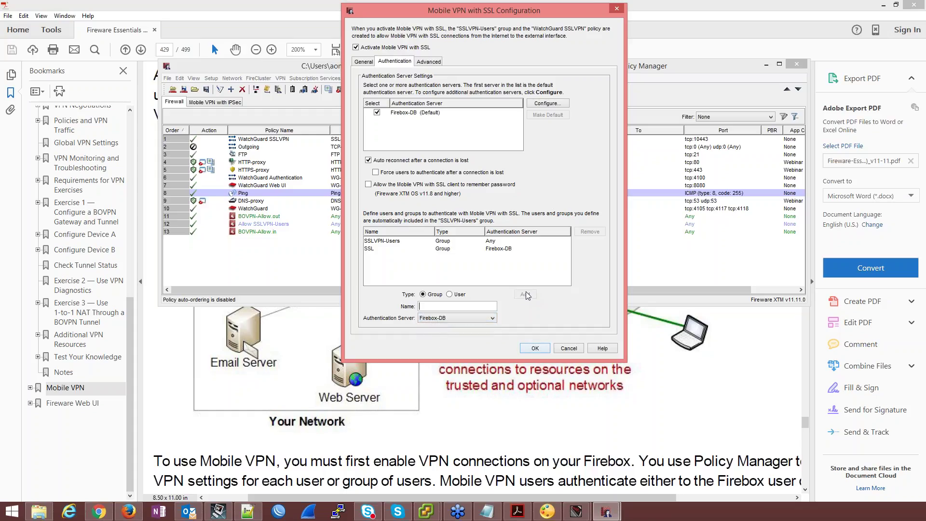
Open Firebox-DB's users and groups, reviewing the three users and the unchanged SSL group settings.
{"action": "left_click", "coordinate": [406, 114]}
{"action": "left_click", "coordinate": [548, 103]}
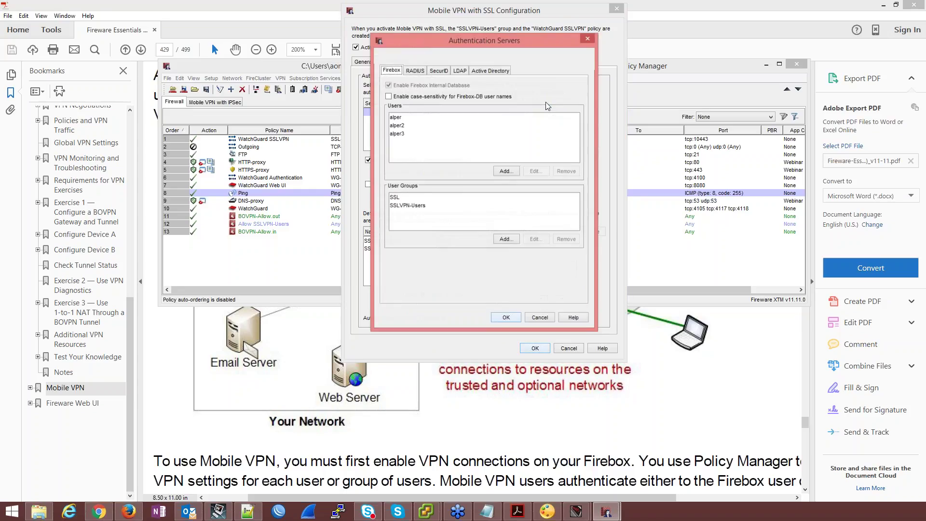
{"action": "left_click", "coordinate": [397, 120]}
{"action": "left_click", "coordinate": [399, 126]}
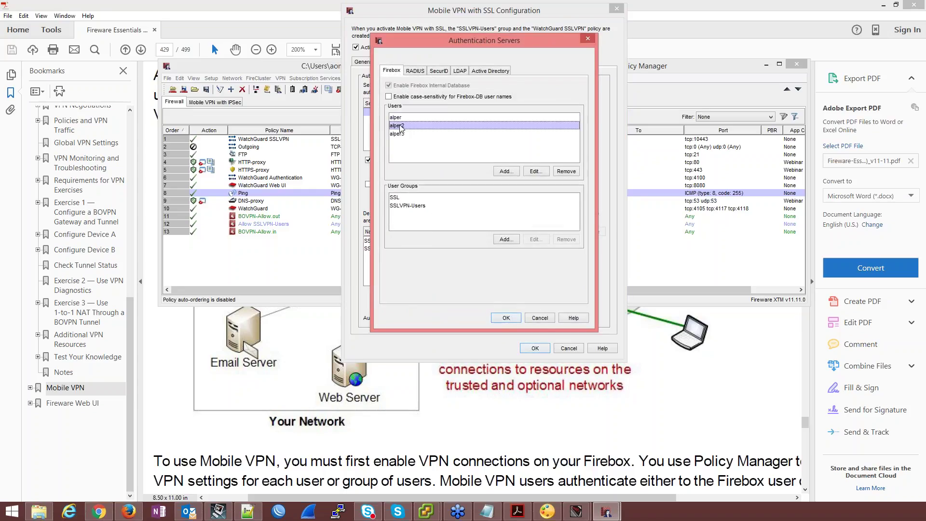
{"action": "left_click", "coordinate": [402, 134]}
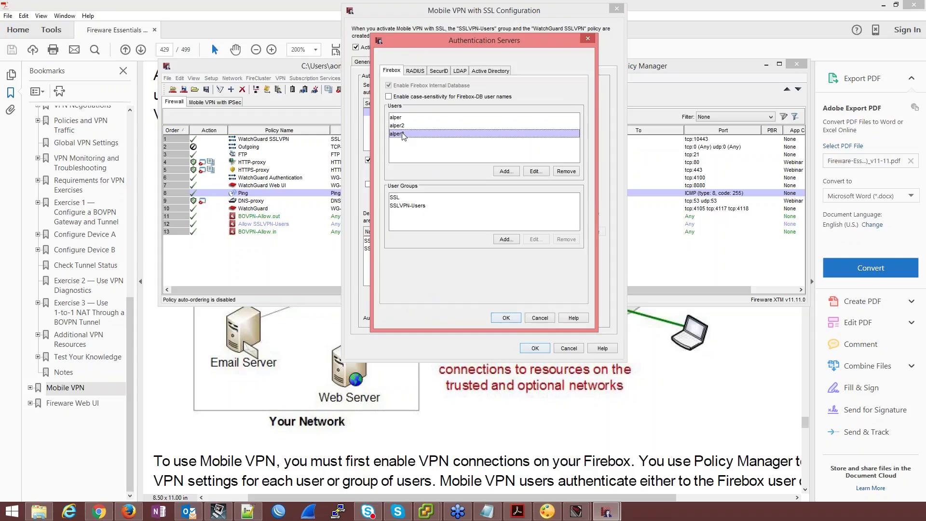
{"action": "double_click", "coordinate": [396, 197]}
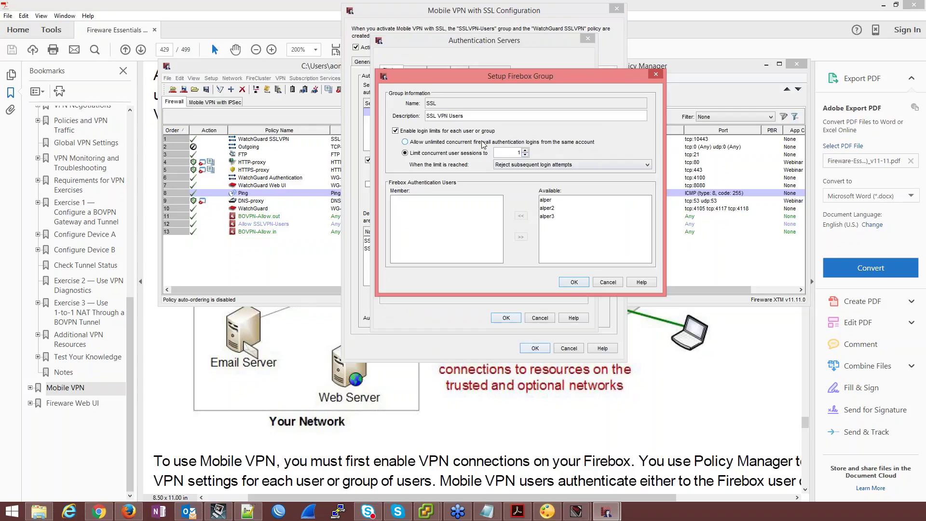
{"action": "left_click", "coordinate": [607, 282]}
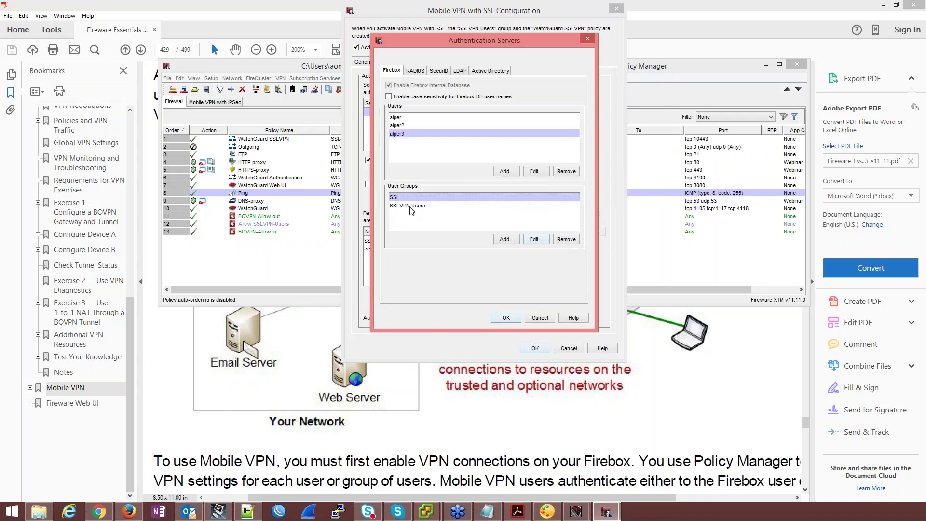
Add the two users as SSLVPN-Users members and close Authentication Servers, keeping changes.
{"action": "double_click", "coordinate": [403, 206]}
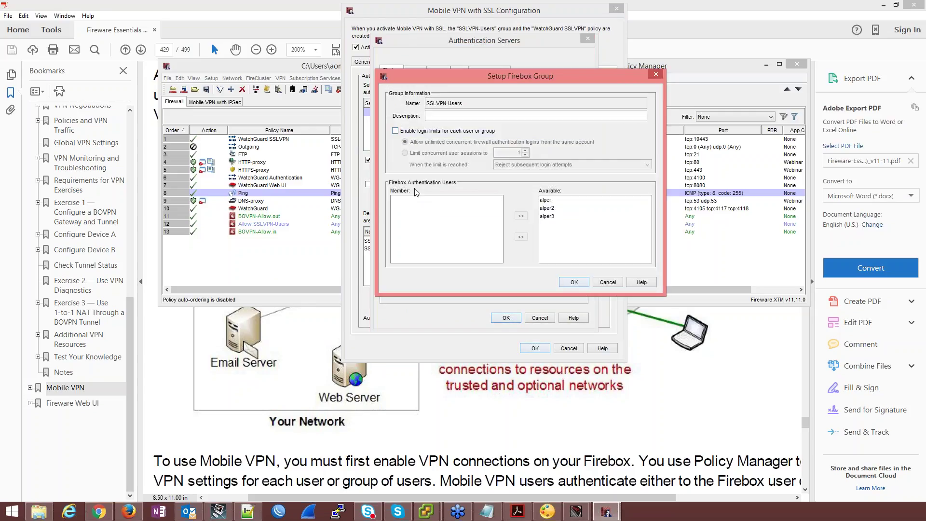
{"action": "double_click", "coordinate": [549, 200]}
{"action": "double_click", "coordinate": [549, 202]}
{"action": "left_click", "coordinate": [574, 282]}
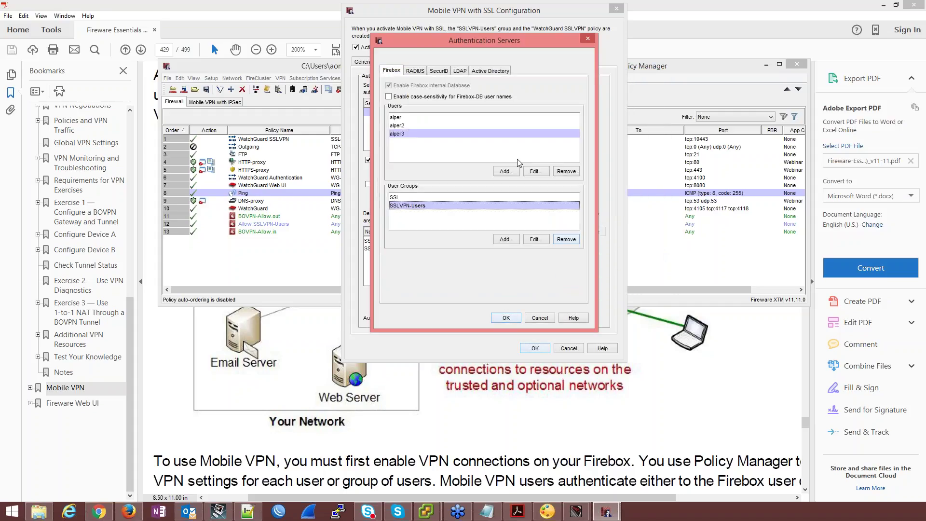
{"action": "left_click", "coordinate": [513, 317]}
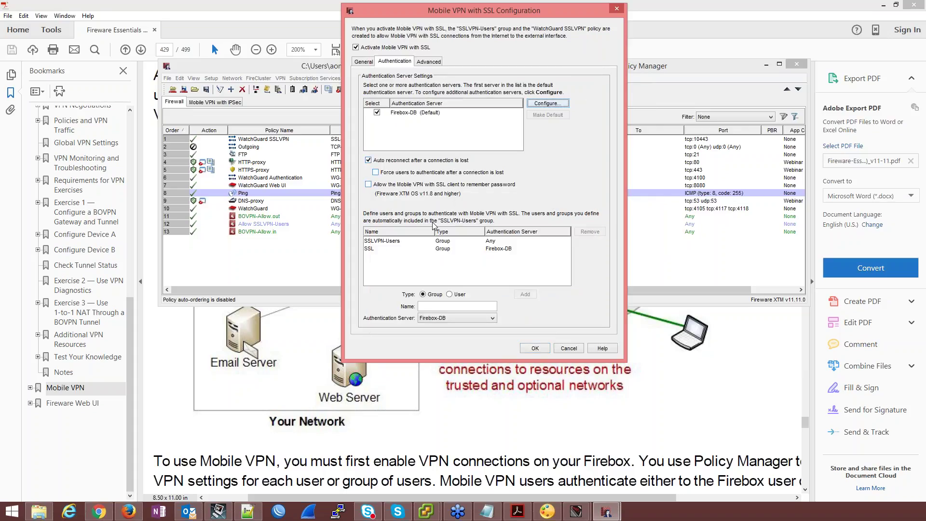
Enable forced re-authentication after a lost connection and let the SSL VPN client remember passwords.
{"action": "left_click", "coordinate": [377, 250]}
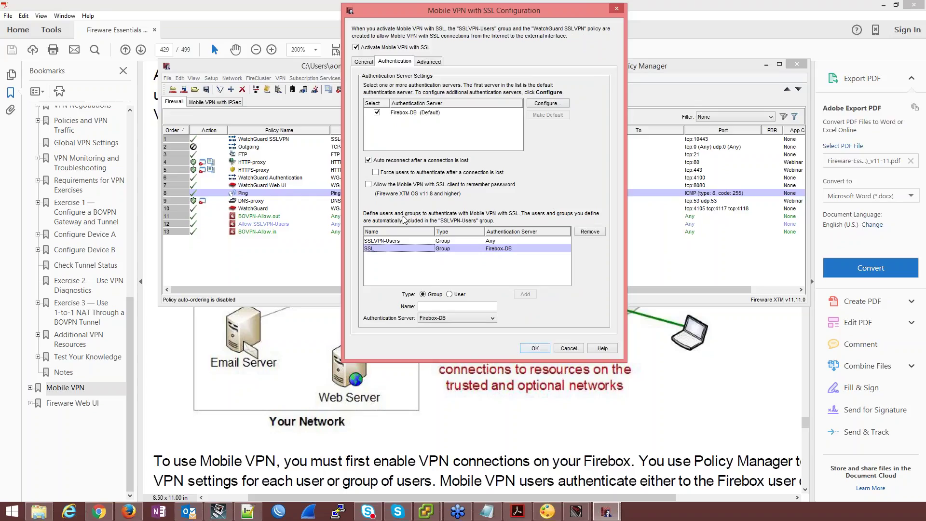
{"action": "left_click", "coordinate": [397, 113]}
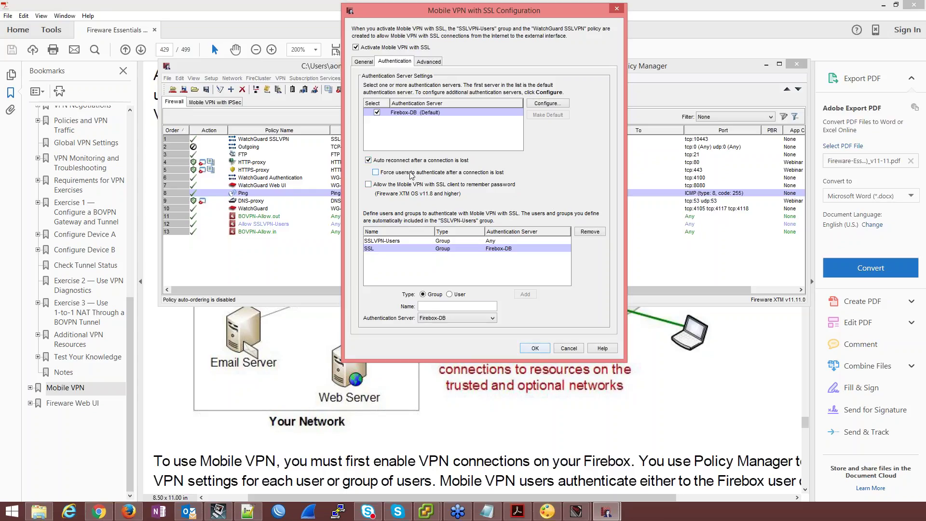
{"action": "left_click", "coordinate": [411, 173]}
{"action": "left_click", "coordinate": [397, 188]}
{"action": "left_click", "coordinate": [427, 62]}
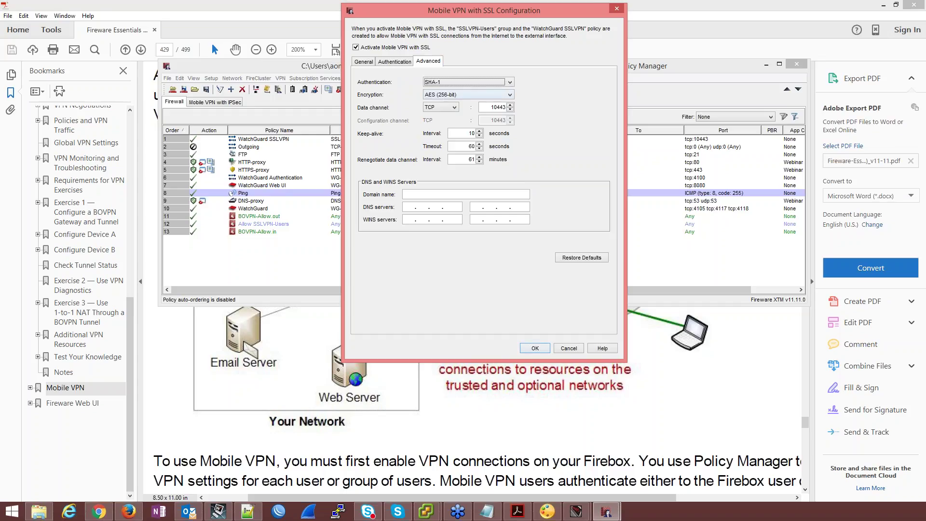
{"action": "left_click", "coordinate": [490, 106]}
{"action": "key", "text": "Delete"}
{"action": "key", "text": "Delete"}
{"action": "key", "text": "Delete"}
{"action": "left_click", "coordinate": [497, 107]}
{"action": "type", "text": "10"}
{"action": "left_click", "coordinate": [434, 125]}
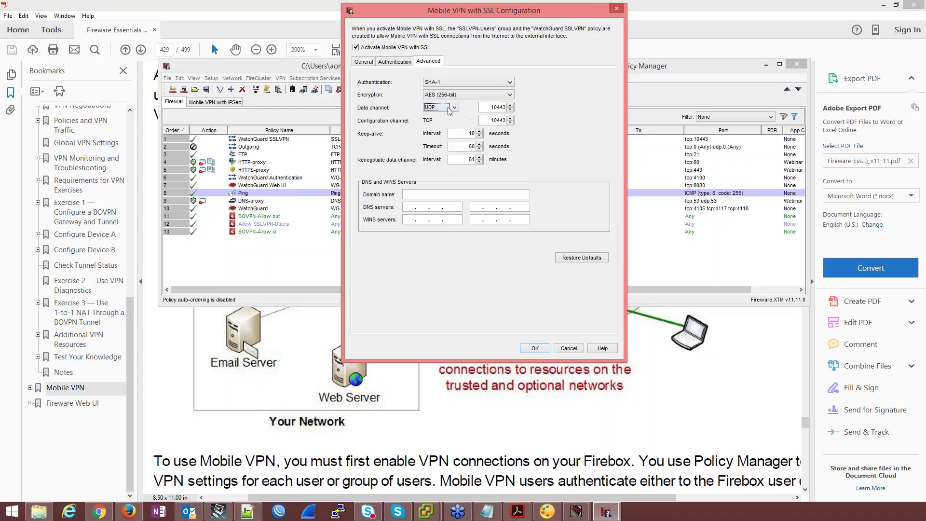
{"action": "left_click", "coordinate": [451, 107]}
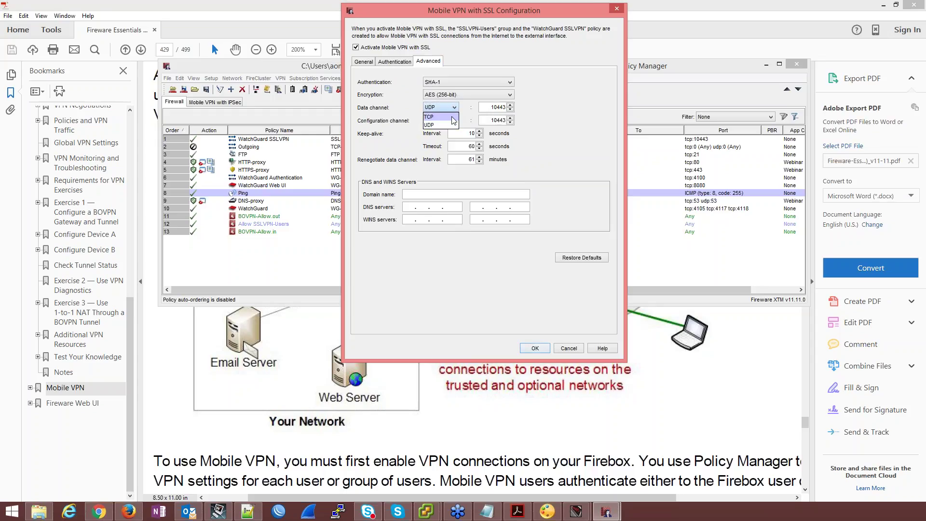
{"action": "left_click", "coordinate": [453, 117]}
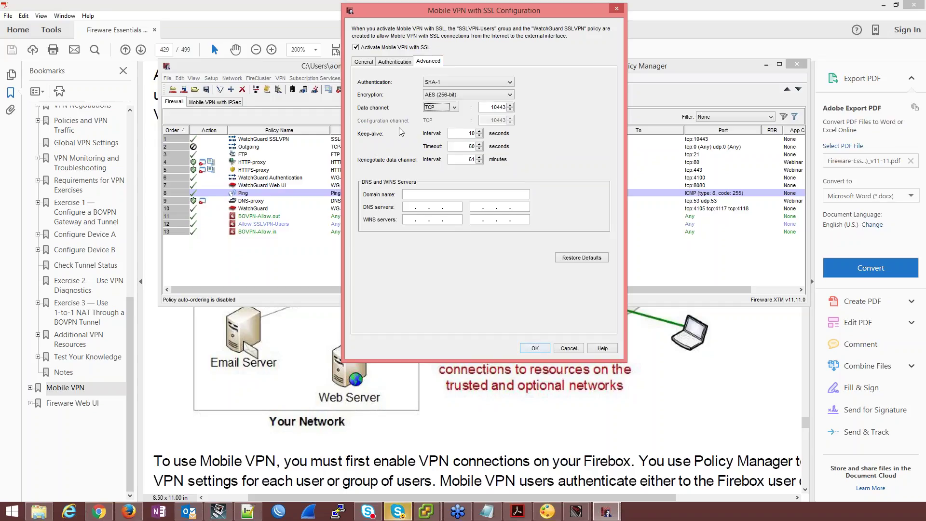
{"action": "left_click", "coordinate": [408, 206]}
Back in Policy Manager's SSL VPN advanced settings, enter 8.8.8.8 as the first DNS server.
{"action": "left_click", "coordinate": [290, 356]}
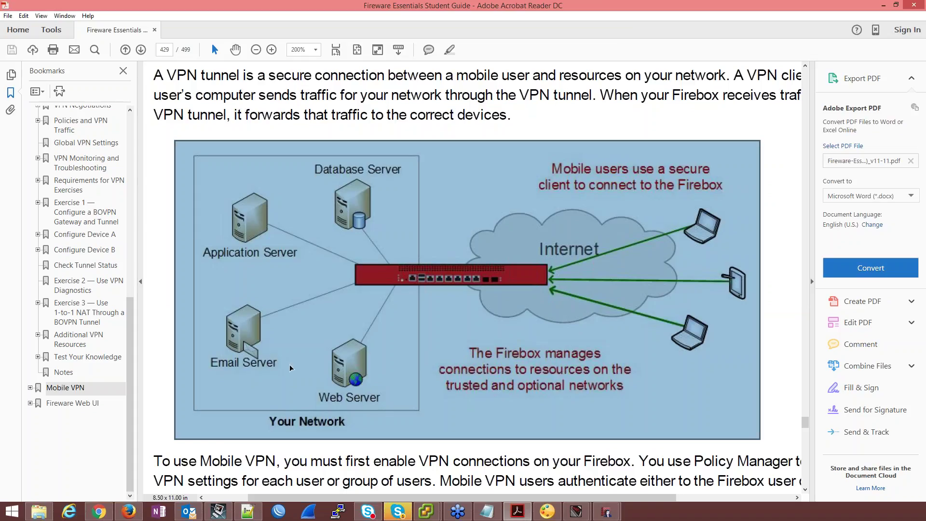
{"action": "mouse_move", "coordinate": [571, 513]}
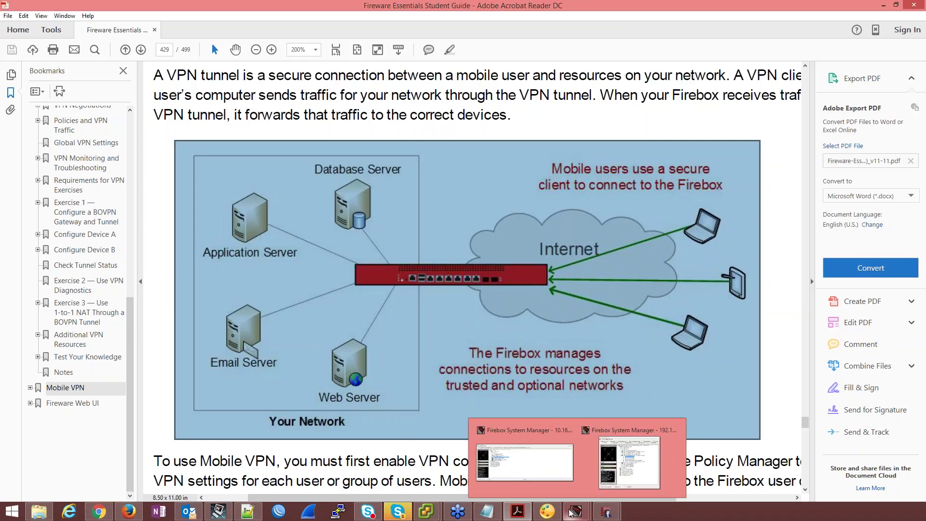
{"action": "mouse_move", "coordinate": [606, 514]}
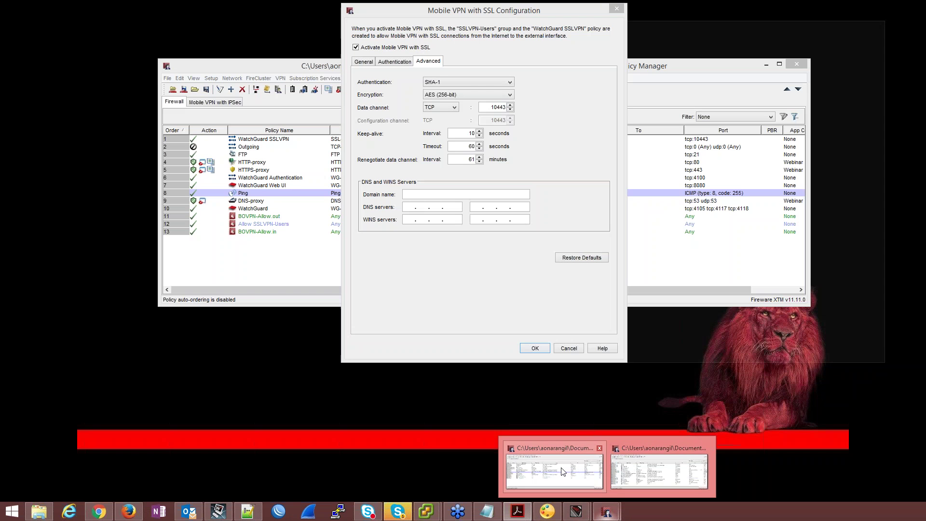
{"action": "left_click", "coordinate": [627, 465]}
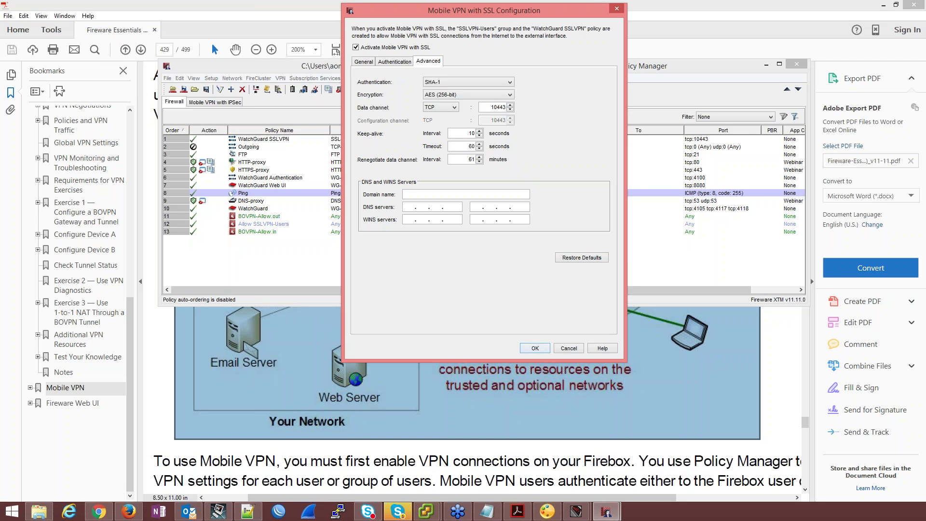
{"action": "left_click", "coordinate": [404, 207]}
{"action": "type", "text": "8 . 8 . 8 .8"}
{"action": "left_click", "coordinate": [411, 220]}
{"action": "left_click_drag", "start_coordinate": [404, 206], "coordinate": [509, 208]}
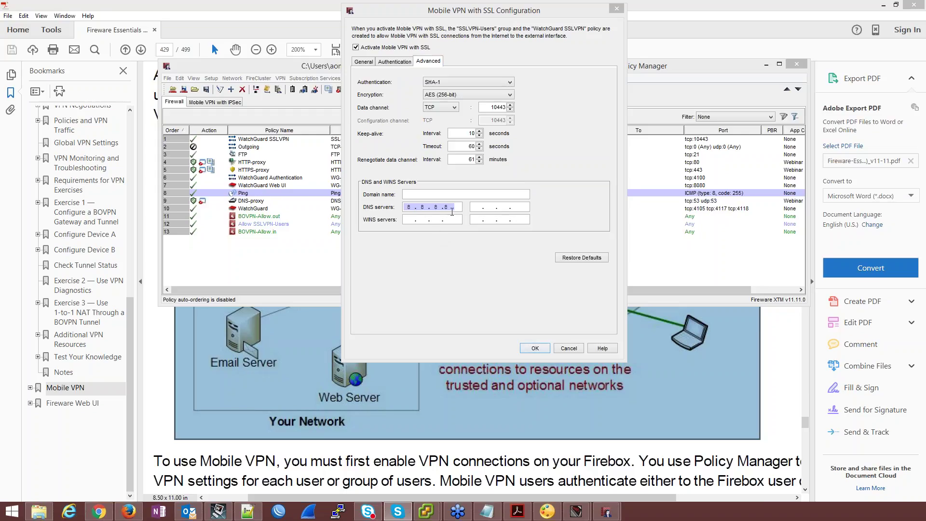
Replace the DNS servers with 10.168.1.102 and 10.168.1.103 and close the Mobile VPN with SSL settings.
{"action": "key", "text": "alt+Tab"}
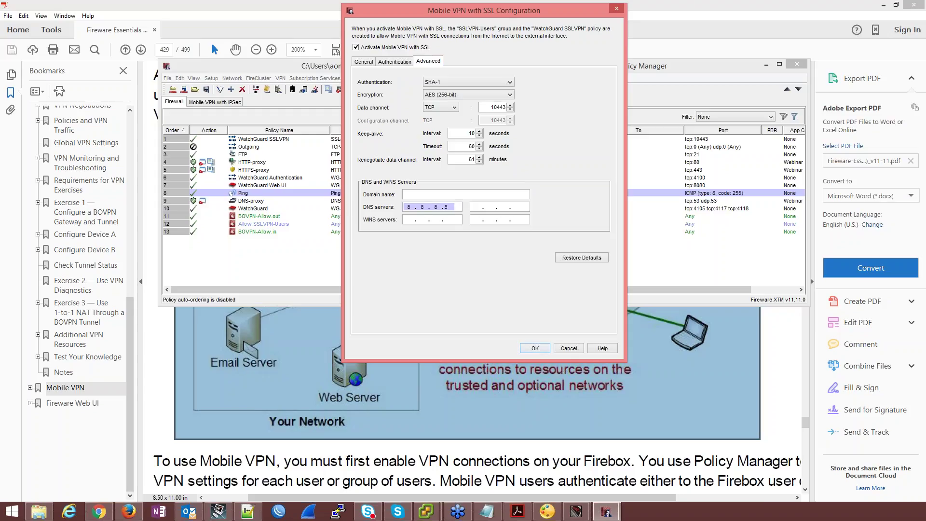
{"action": "type", "text": "10.168"}
{"action": "type", "text": "1.102"}
{"action": "type", "text": "10."}
{"action": "type", "text": "168"}
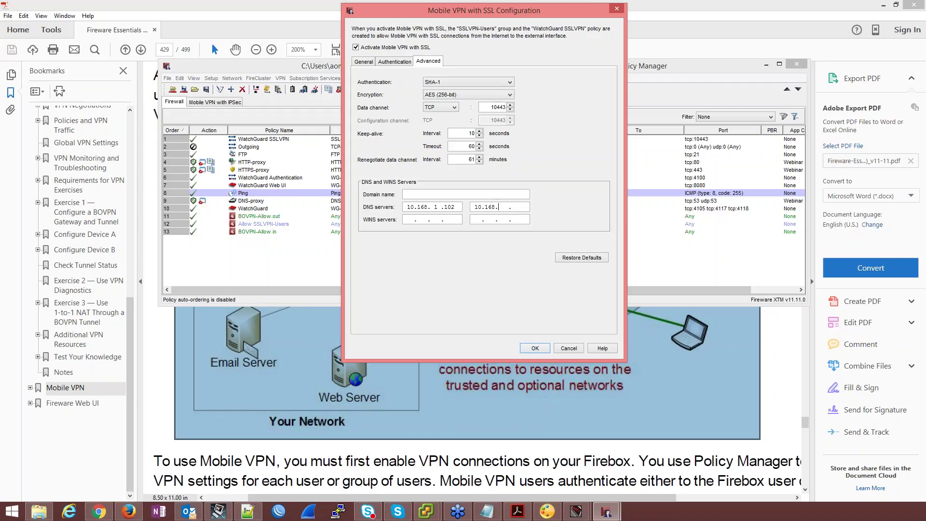
{"action": "type", "text": "1.10"}
{"action": "left_click", "coordinate": [533, 348]}
Review the Allow SSLVPN-Users policy, then start saving the configuration to Firebox 192.168.88.145.
{"action": "left_click", "coordinate": [266, 225]}
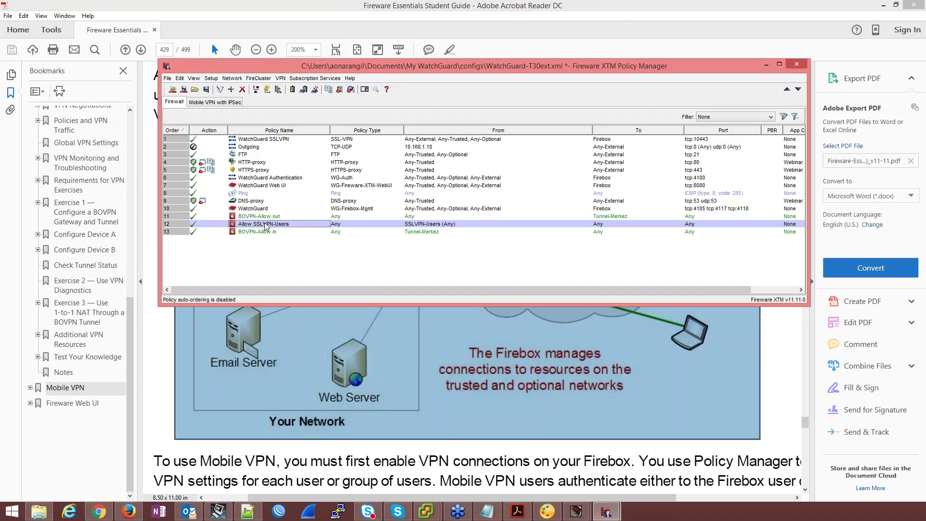
{"action": "left_click_drag", "start_coordinate": [268, 290], "coordinate": [440, 300]}
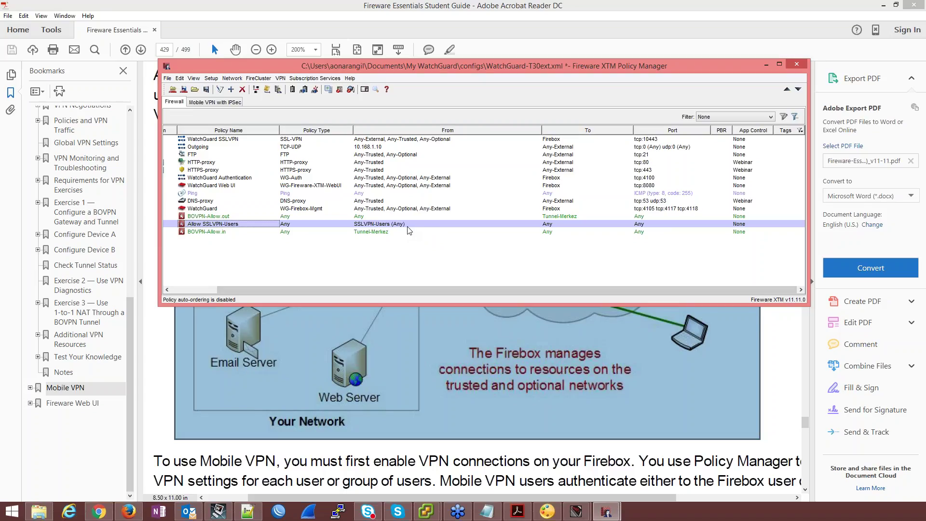
{"action": "left_click_drag", "start_coordinate": [336, 290], "coordinate": [282, 291]}
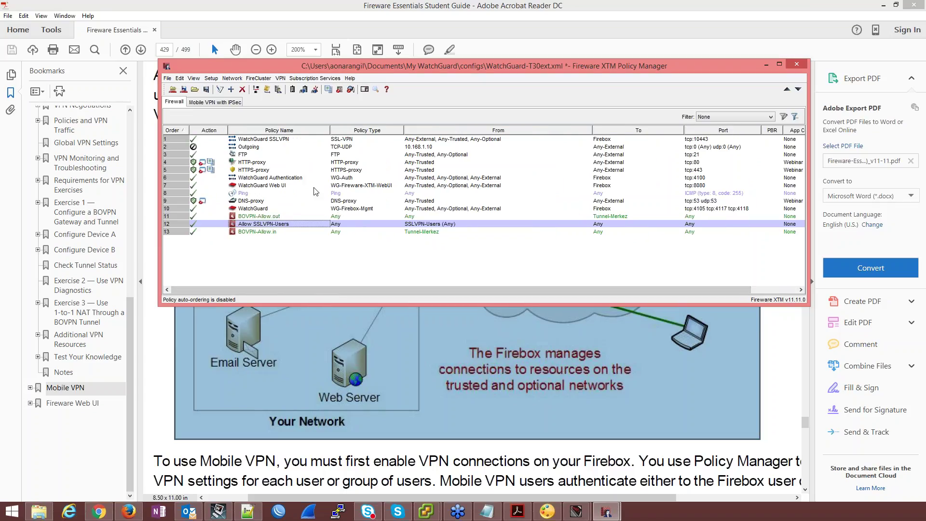
{"action": "left_click", "coordinate": [184, 90]}
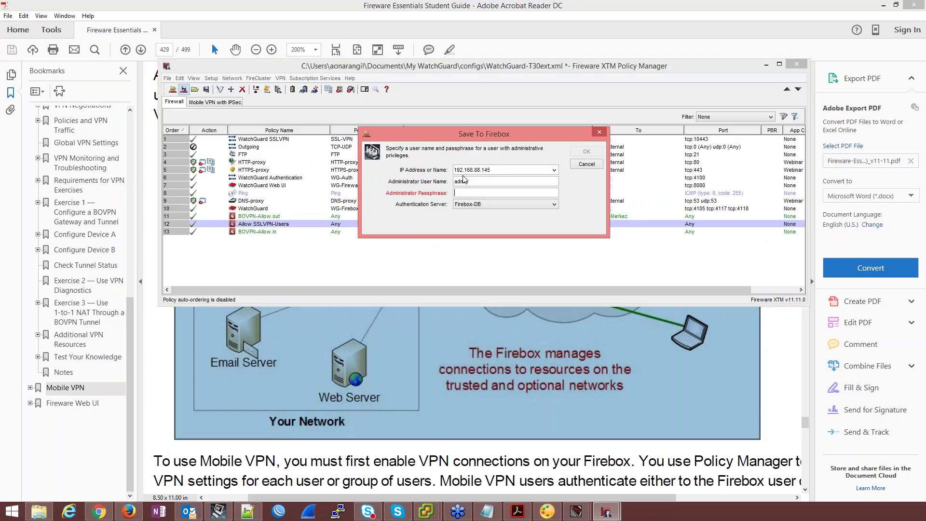
Enter the admin passphrase, save and replace the configuration on the Firebox, then switch to the Win81Webinar VM.
{"action": "key", "text": "Tab"}
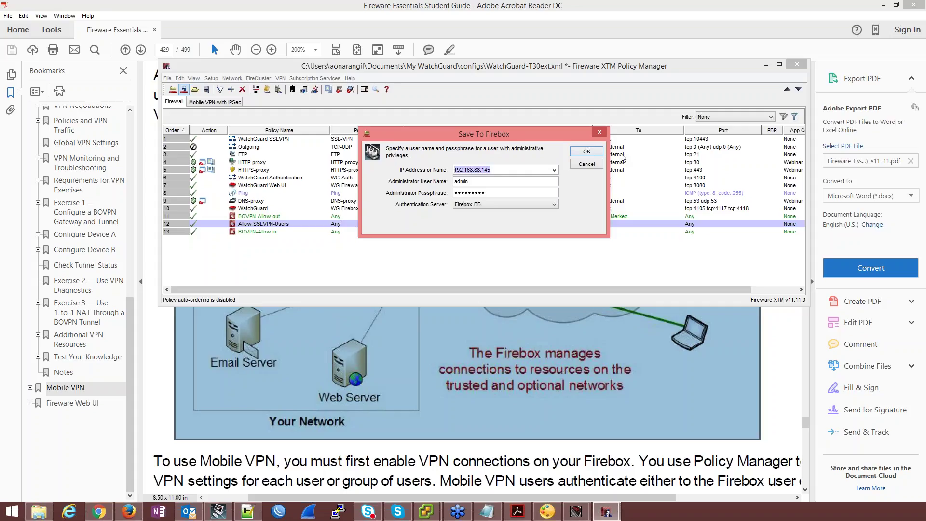
{"action": "key", "text": "Return"}
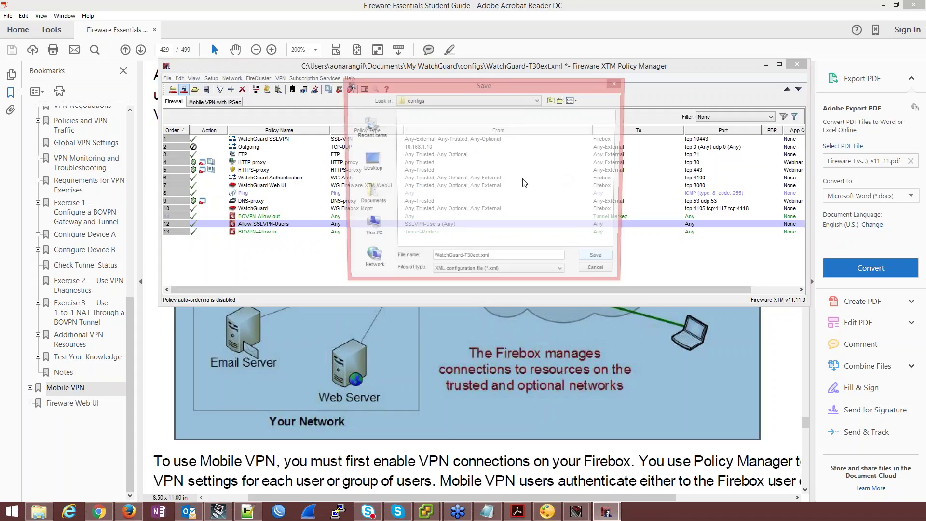
{"action": "left_click", "coordinate": [602, 256]}
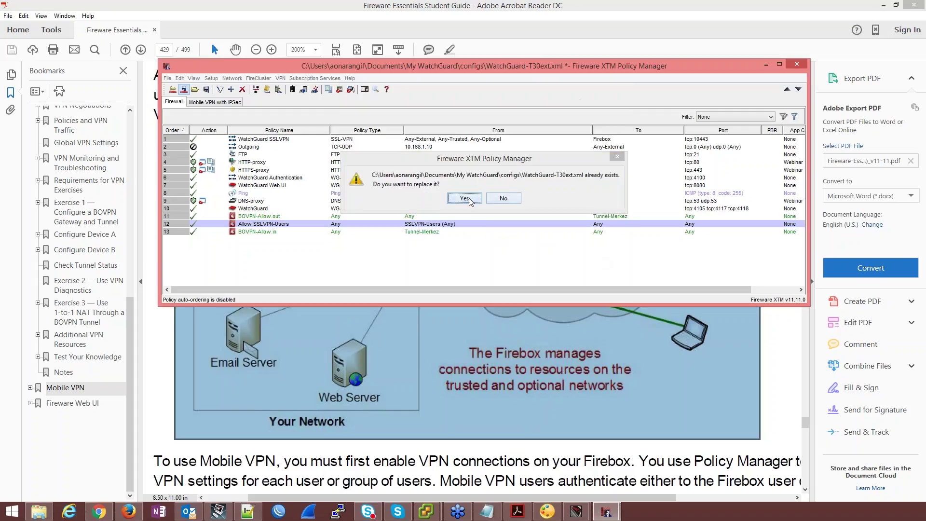
{"action": "left_click", "coordinate": [467, 198]}
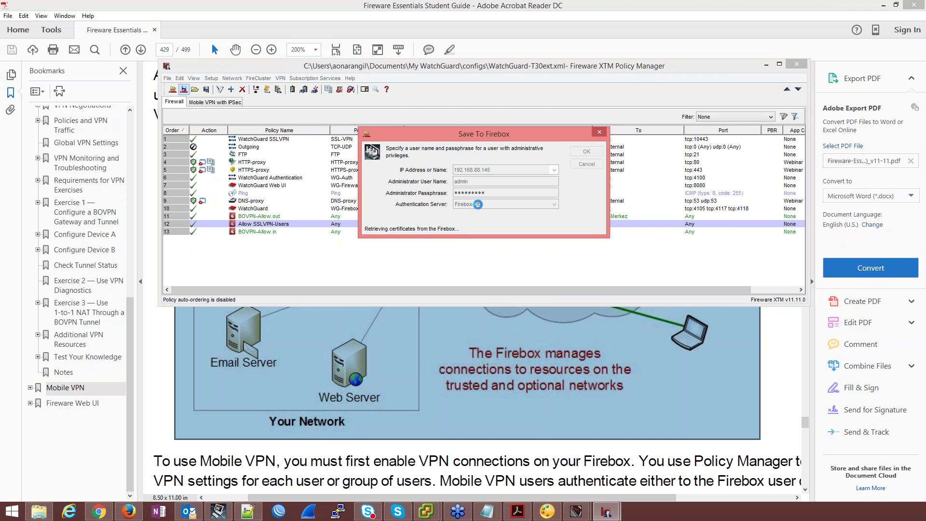
{"action": "mouse_move", "coordinate": [456, 511]}
{"action": "left_click", "coordinate": [464, 473]}
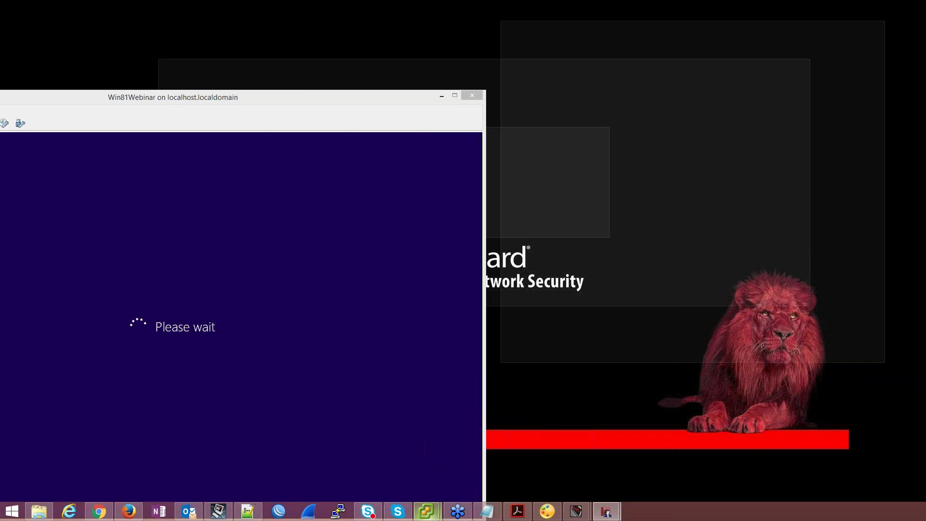
Resume the suspended Windows 8.1 VM and sign in with the account password to reach its desktop.
{"action": "left_click_drag", "start_coordinate": [259, 97], "coordinate": [444, 23]}
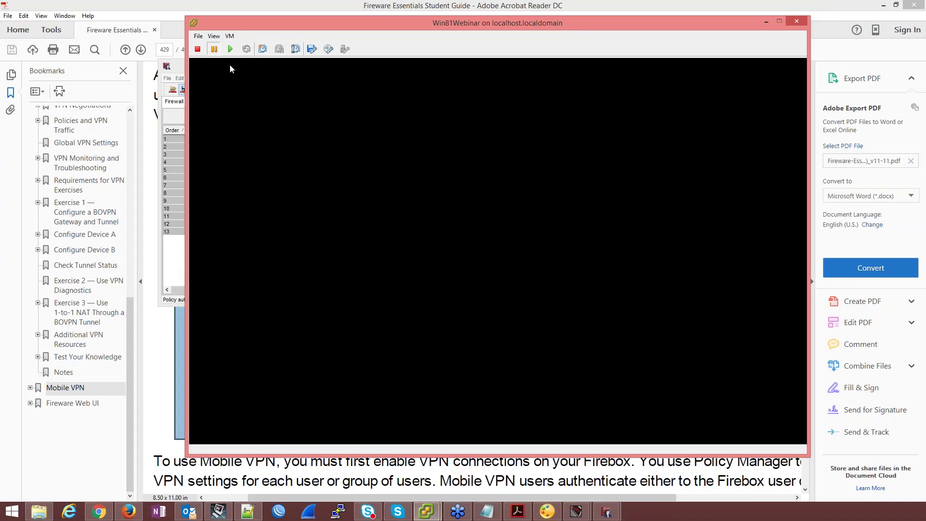
{"action": "left_click", "coordinate": [230, 48]}
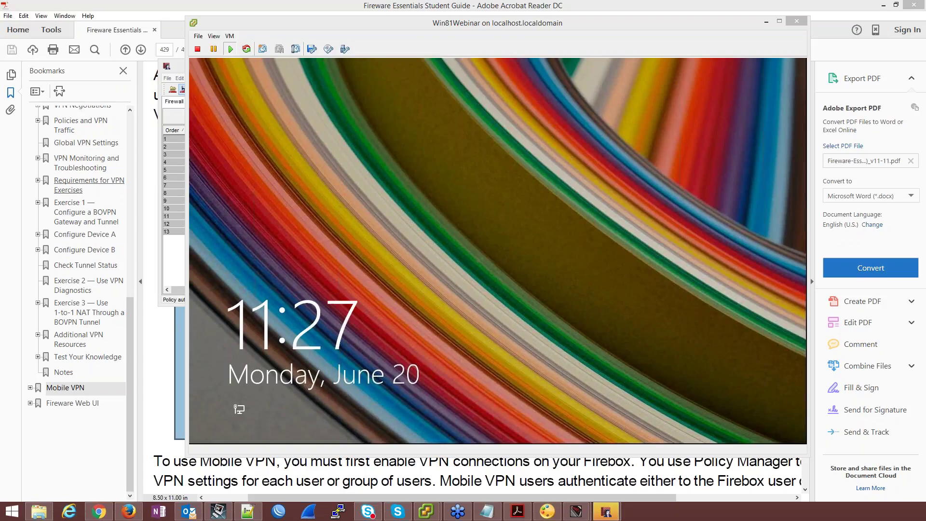
{"action": "left_click", "coordinate": [356, 230]}
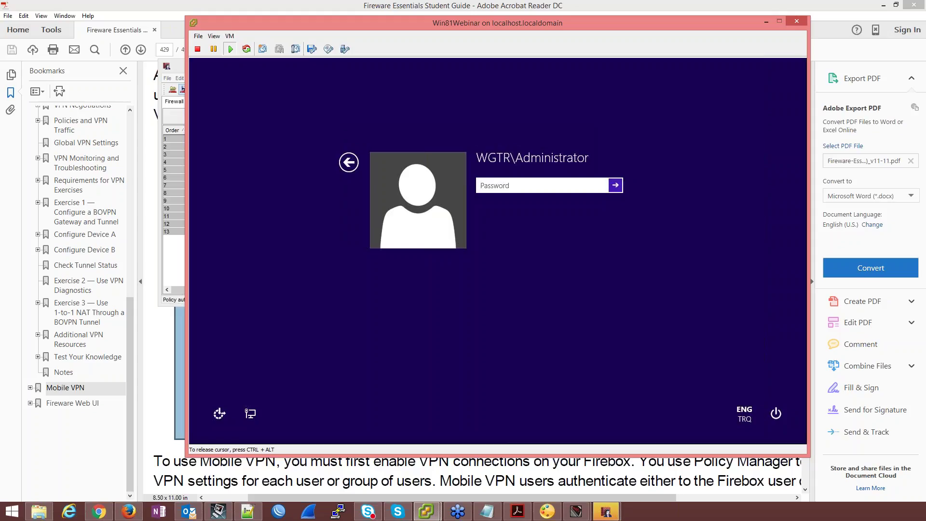
{"action": "key", "text": "Return"}
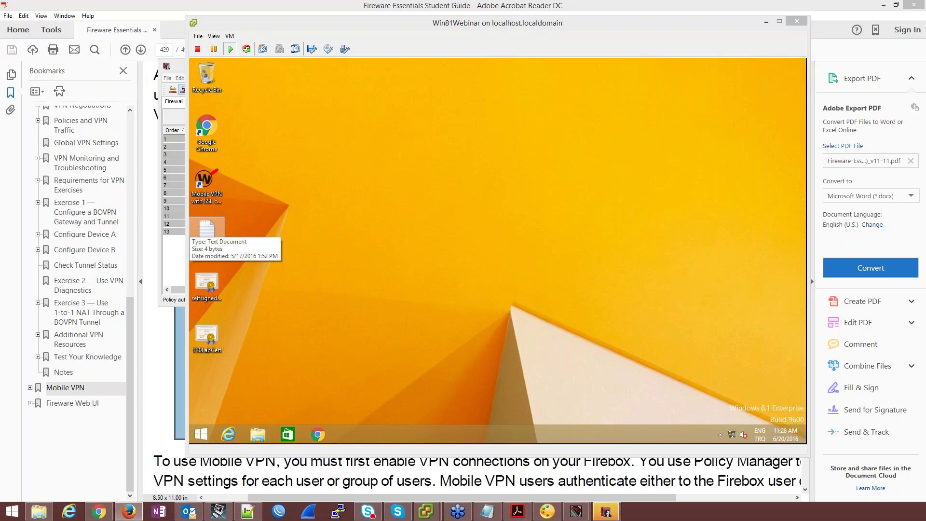
In a new Firefox tab, go to login.watchguard.com and sign in using the remembered credentials.
{"action": "left_click", "coordinate": [128, 511]}
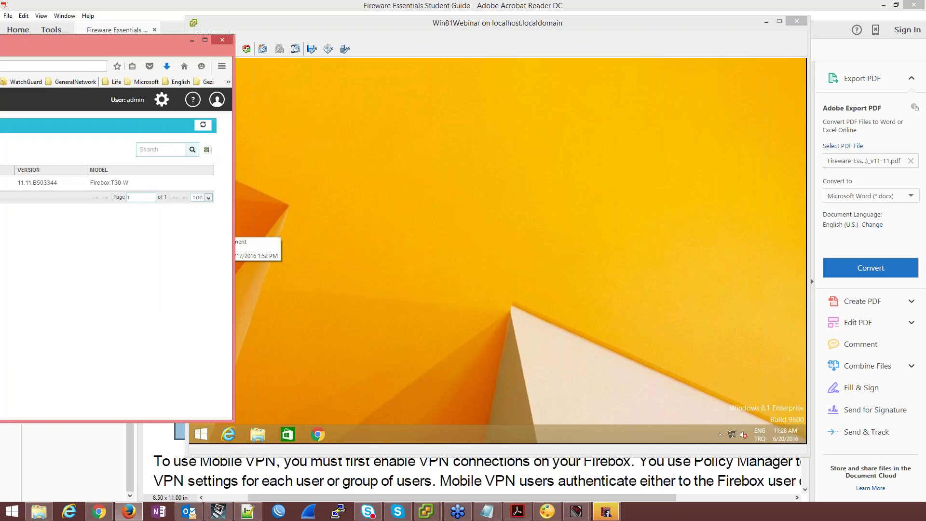
{"action": "left_click", "coordinate": [294, 96]}
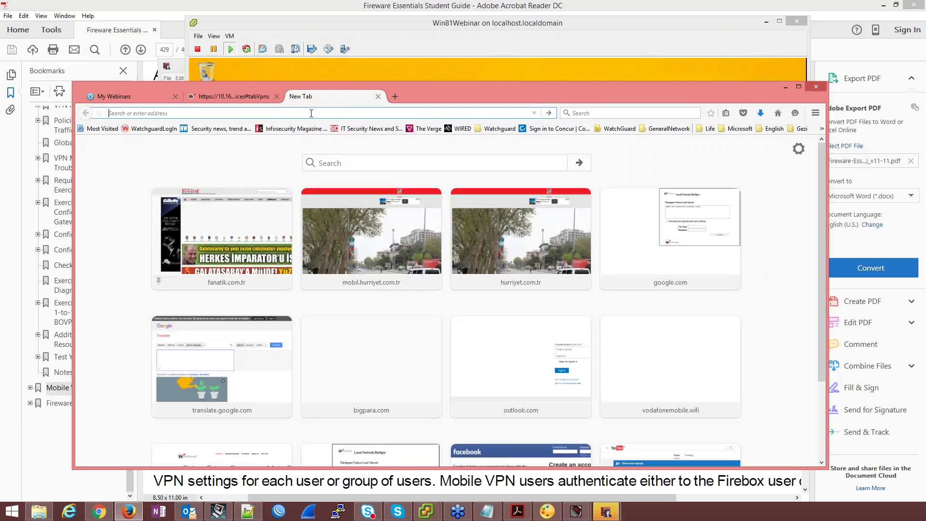
{"action": "type", "text": "logo"}
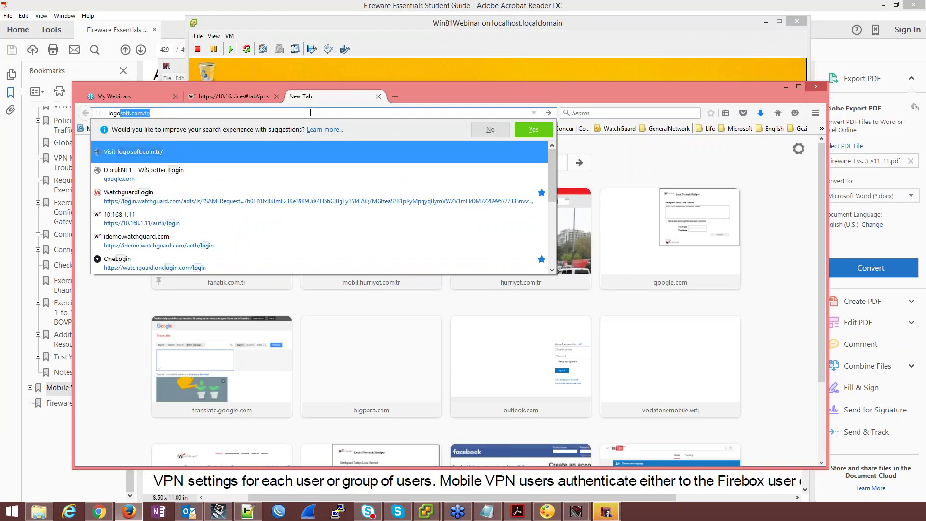
{"action": "key", "text": "BackSpace"}
{"action": "key", "text": "BackSpace"}
{"action": "type", "text": "in"}
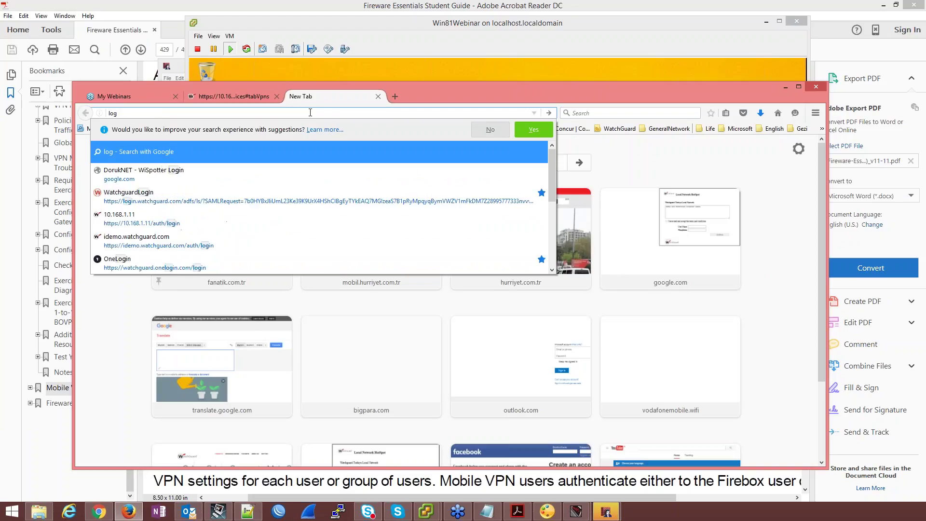
{"action": "key", "text": "Return"}
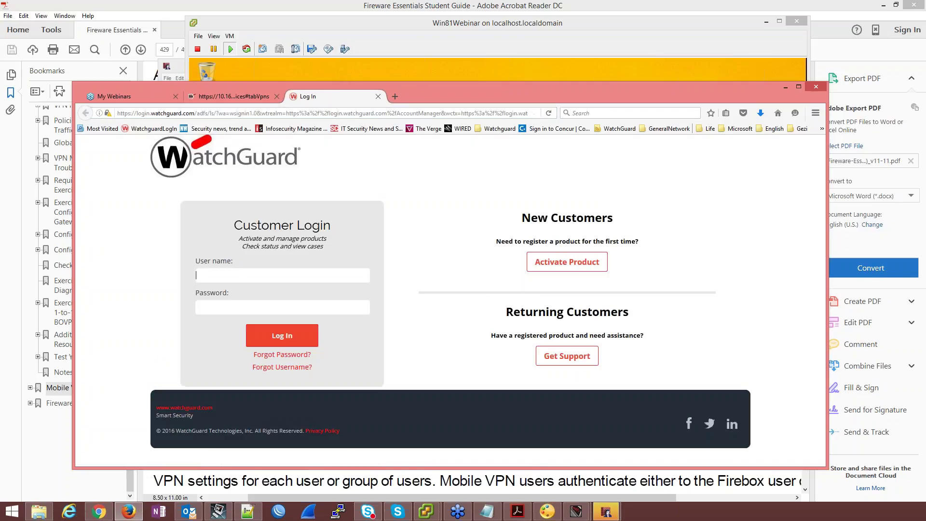
{"action": "type", "text": "aonar"}
{"action": "key", "text": "Down"}
{"action": "key", "text": "Return"}
{"action": "key", "text": "Return"}
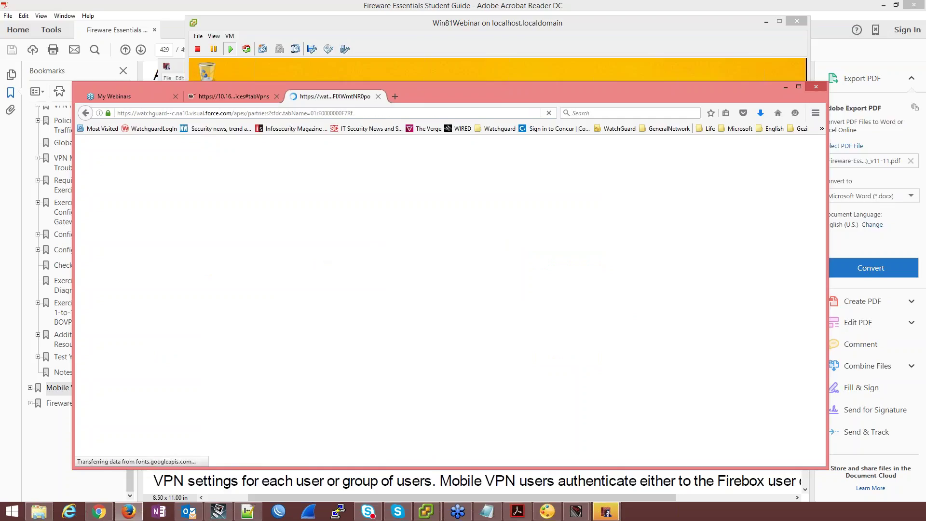
Dismiss the configuration-saved message, then review the Tunnel-Merkez branch office tunnel without changes.
{"action": "mouse_move", "coordinate": [605, 511]}
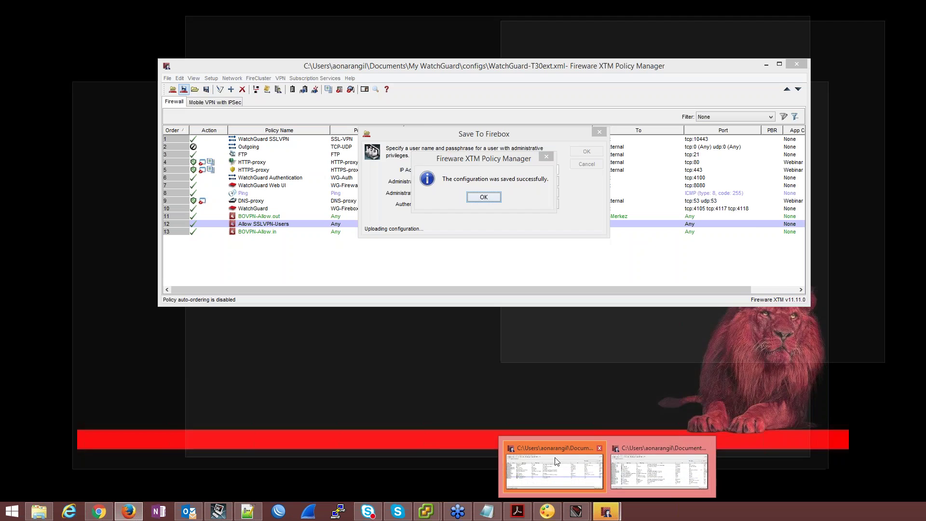
{"action": "left_click", "coordinate": [557, 461]}
{"action": "left_click", "coordinate": [484, 197]}
{"action": "left_click", "coordinate": [280, 79]}
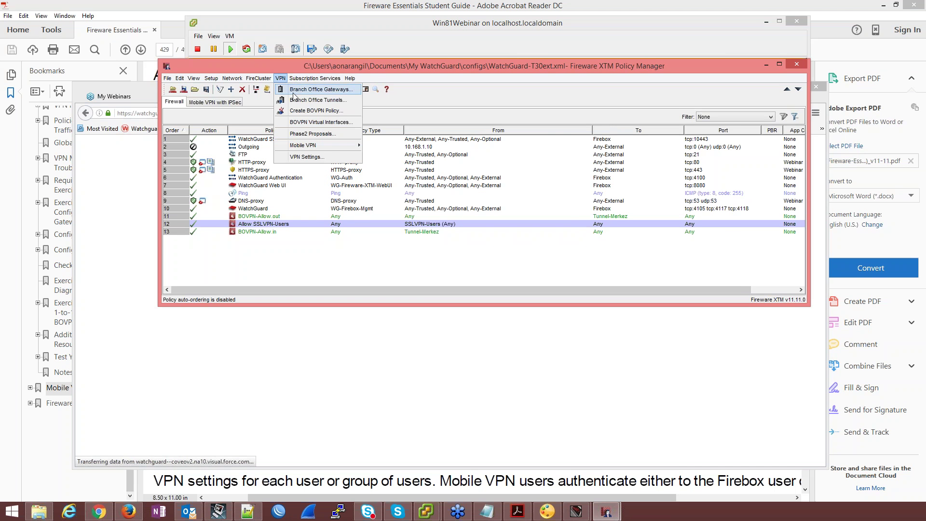
{"action": "left_click", "coordinate": [310, 101]}
{"action": "left_click", "coordinate": [444, 117]}
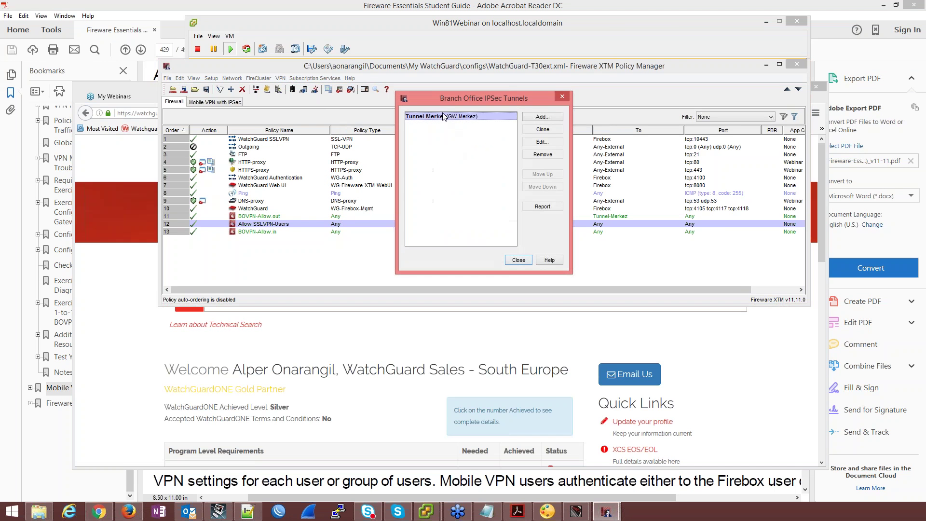
{"action": "double_click", "coordinate": [444, 116]}
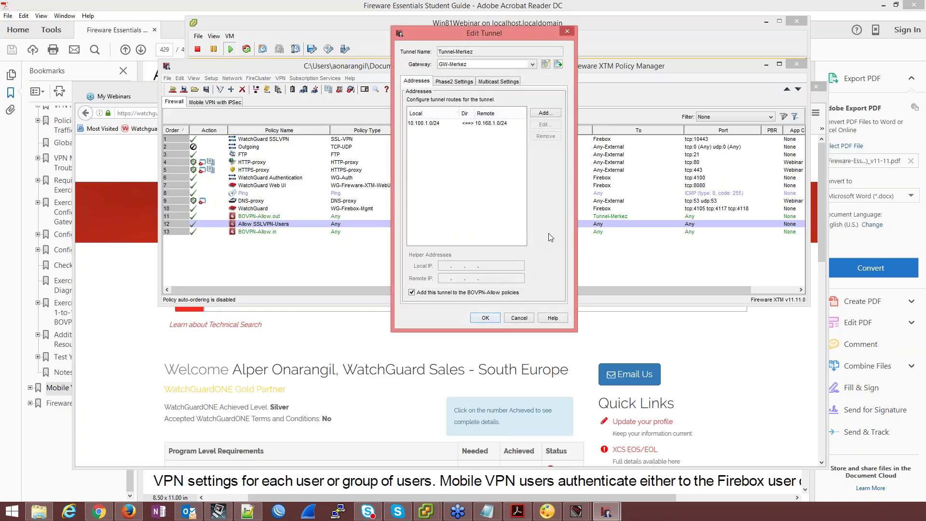
{"action": "left_click", "coordinate": [567, 31]}
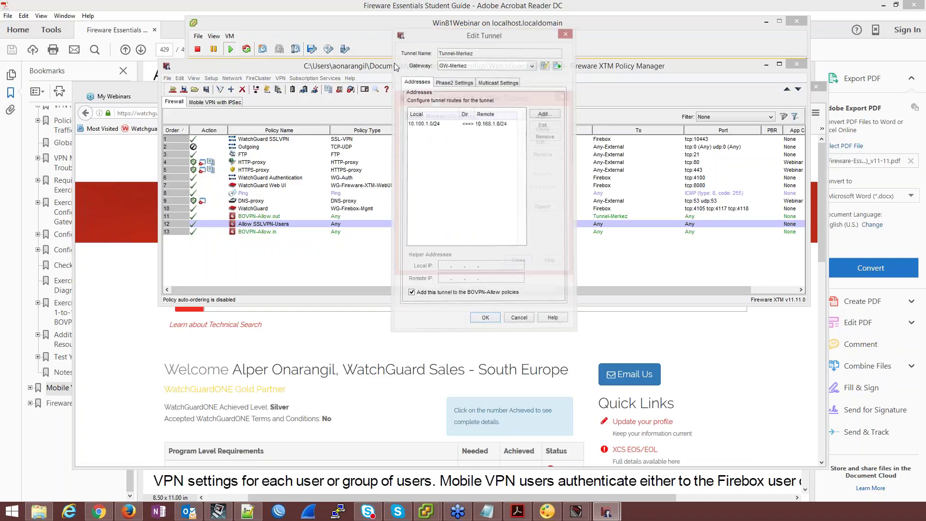
{"action": "left_click", "coordinate": [562, 97]}
Open the GW-Merkez gateway's Phase 1 settings and bring up their help page with F1.
{"action": "left_click", "coordinate": [280, 78]}
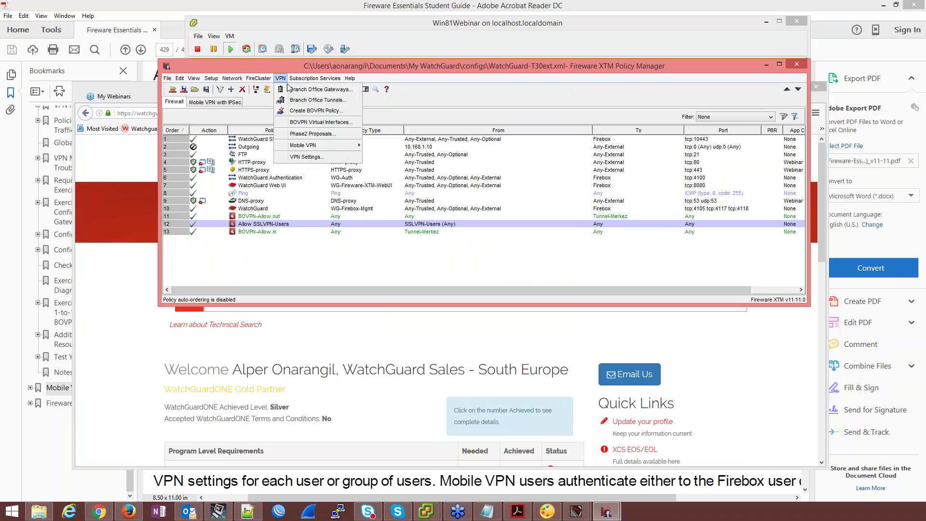
{"action": "left_click", "coordinate": [300, 90]}
{"action": "double_click", "coordinate": [450, 117]}
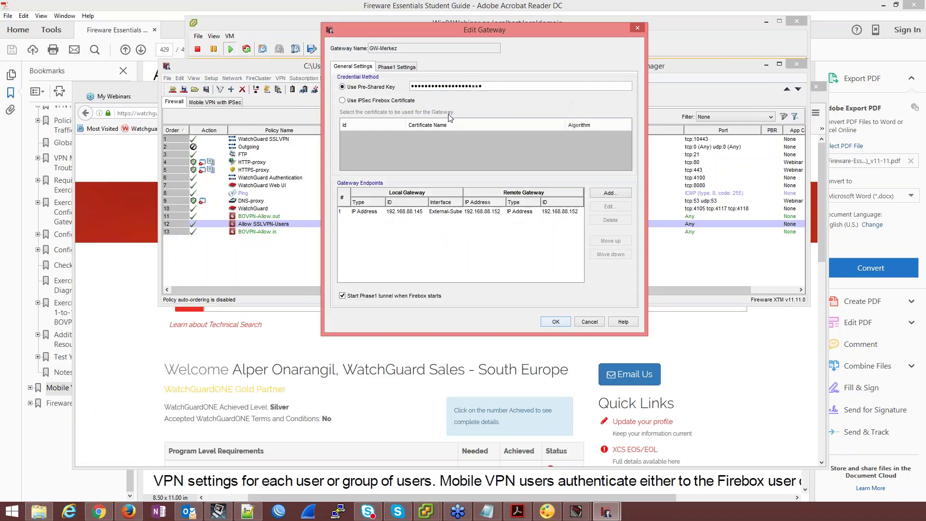
{"action": "left_click", "coordinate": [395, 67]}
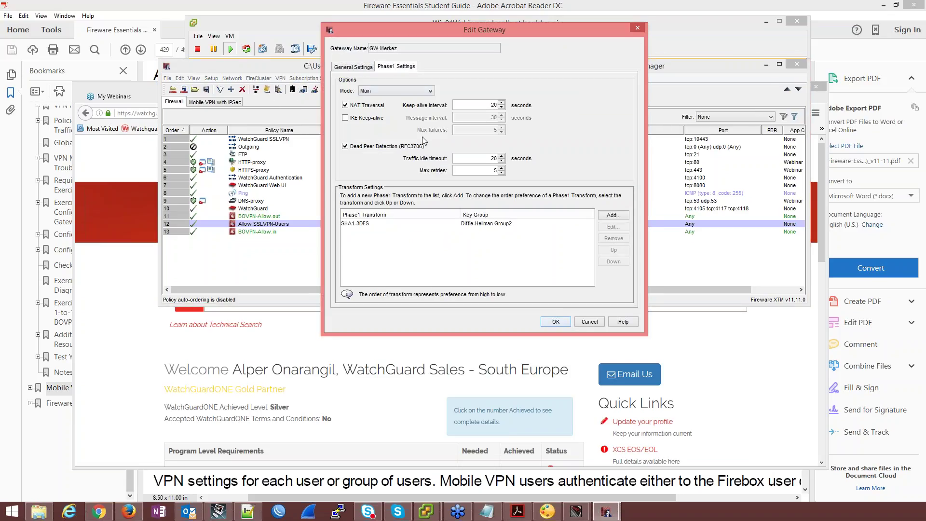
{"action": "key", "text": "F1"}
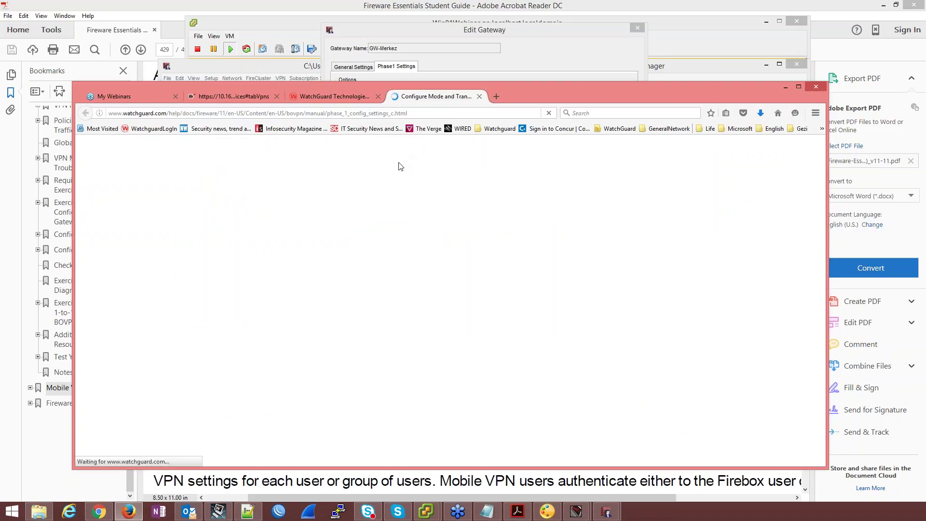
Close the GW-Merkez gateway editor and read through the Phase 1 help page.
{"action": "left_click", "coordinate": [583, 36]}
{"action": "left_click", "coordinate": [636, 29]}
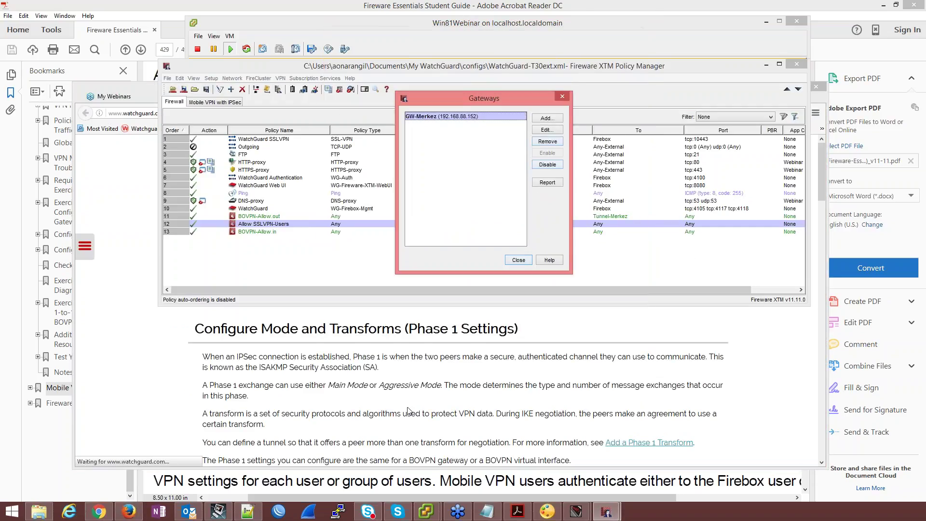
{"action": "key", "text": "alt+Tab"}
{"action": "scroll", "coordinate": [405, 360], "scroll_direction": "down", "scroll_amount": 3}
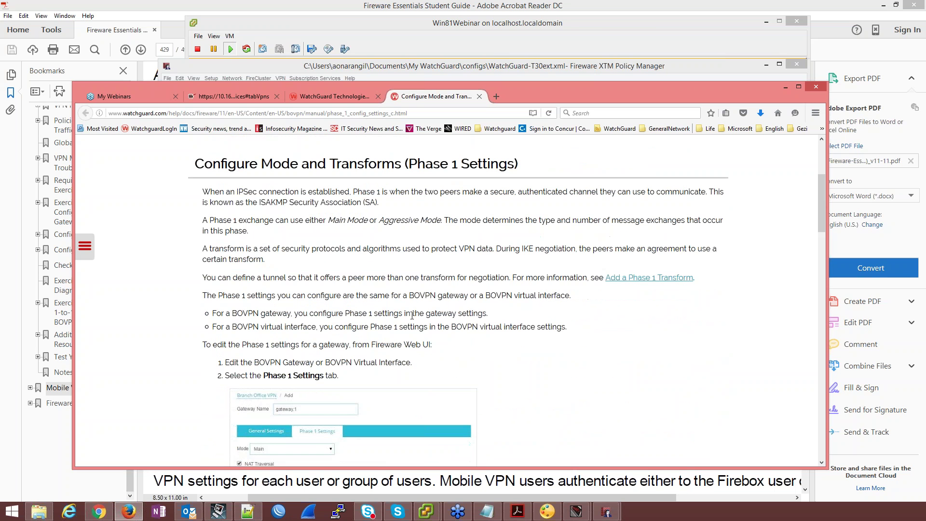
{"action": "scroll", "coordinate": [412, 315], "scroll_direction": "down", "scroll_amount": 7}
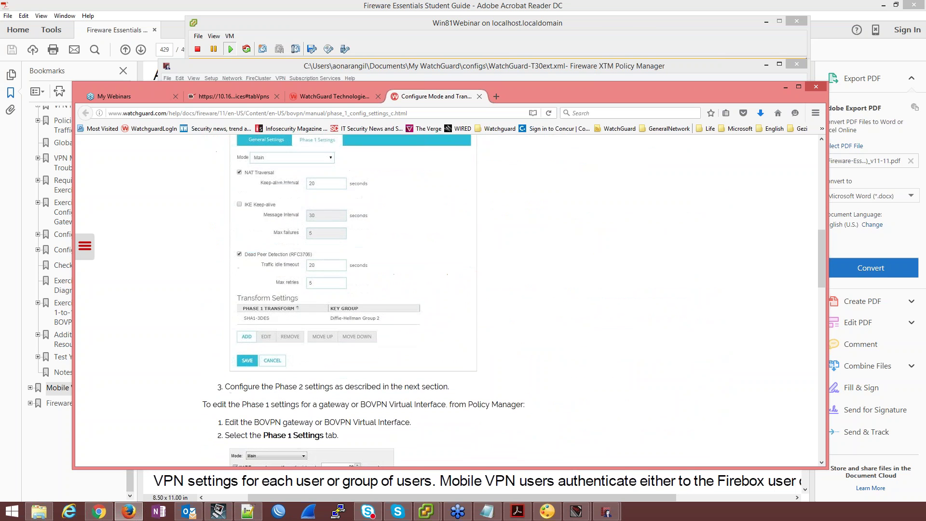
{"action": "scroll", "coordinate": [448, 299], "scroll_direction": "down", "scroll_amount": 10}
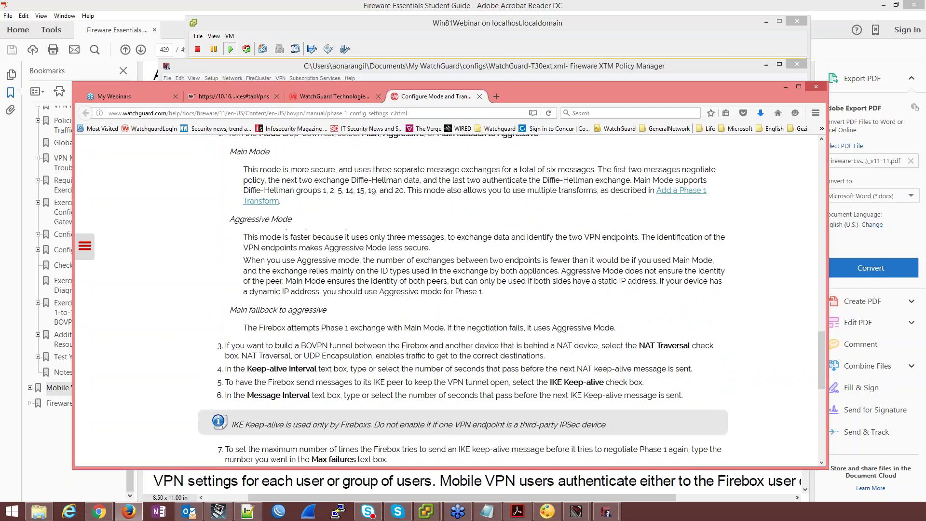
{"action": "scroll", "coordinate": [449, 296], "scroll_direction": "down", "scroll_amount": 8}
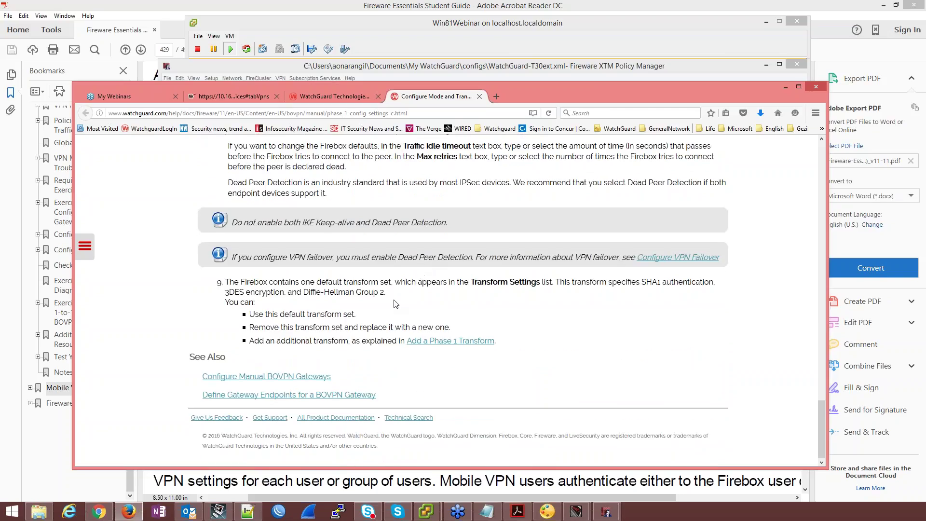
Browse the manual BOVPN gateway and tunnel help pages down to the Define a Tunnel topic.
{"action": "left_click", "coordinate": [316, 375]}
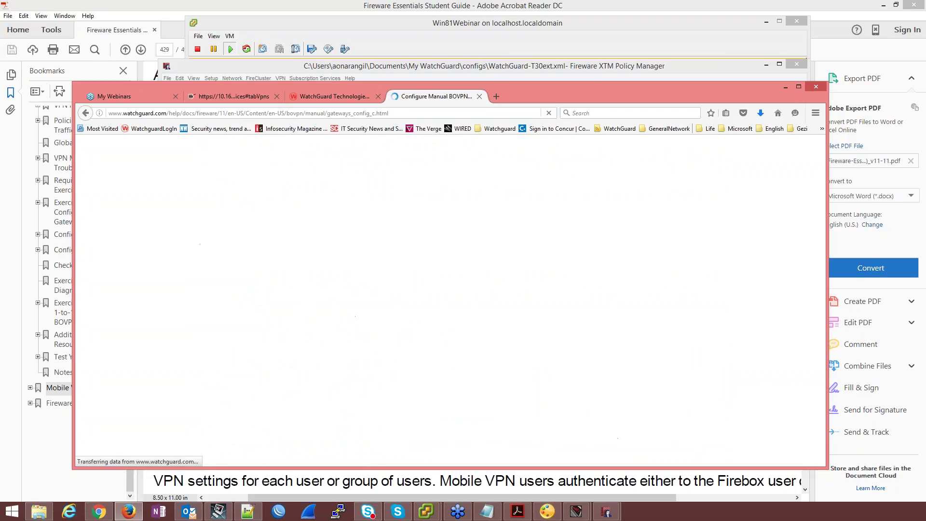
{"action": "scroll", "coordinate": [337, 285], "scroll_direction": "down", "scroll_amount": 2}
{"action": "scroll", "coordinate": [336, 263], "scroll_direction": "down", "scroll_amount": 5}
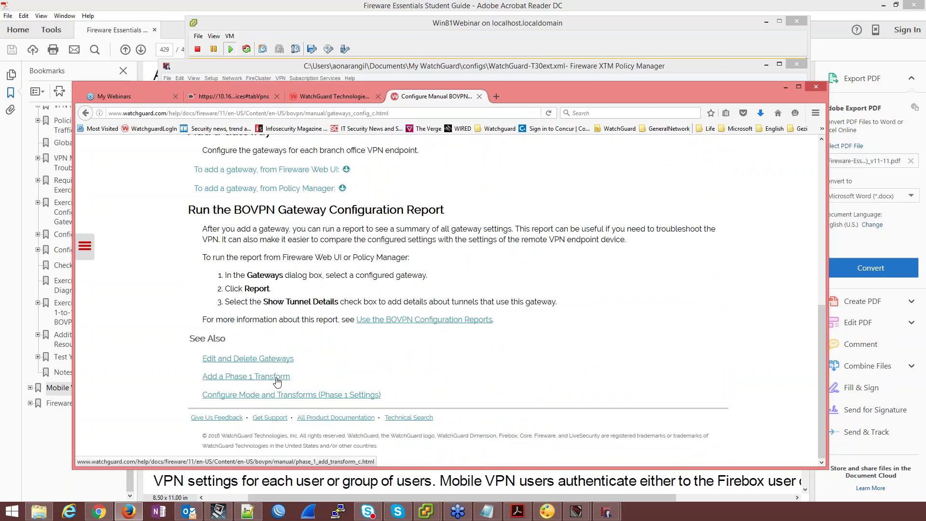
{"action": "scroll", "coordinate": [328, 376], "scroll_direction": "up", "scroll_amount": 10}
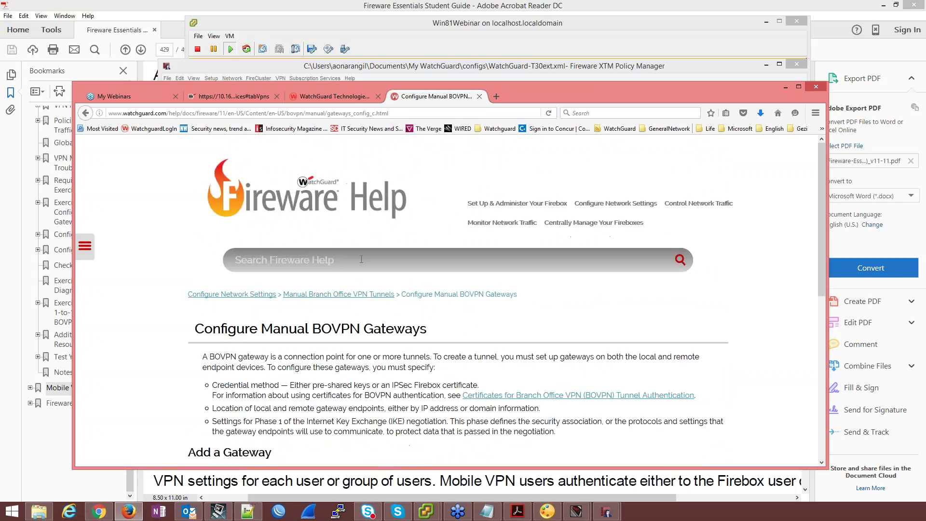
{"action": "left_click", "coordinate": [365, 295]}
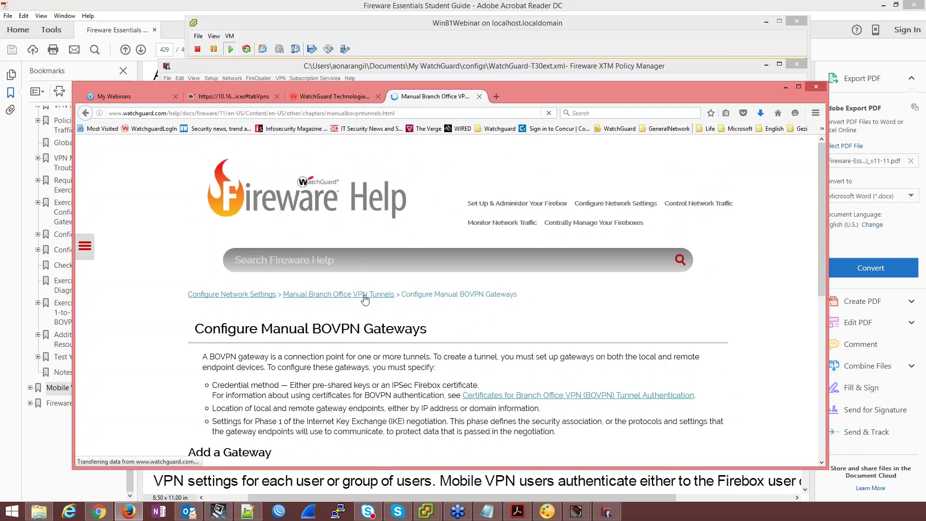
{"action": "scroll", "coordinate": [365, 300], "scroll_direction": "down", "scroll_amount": 3}
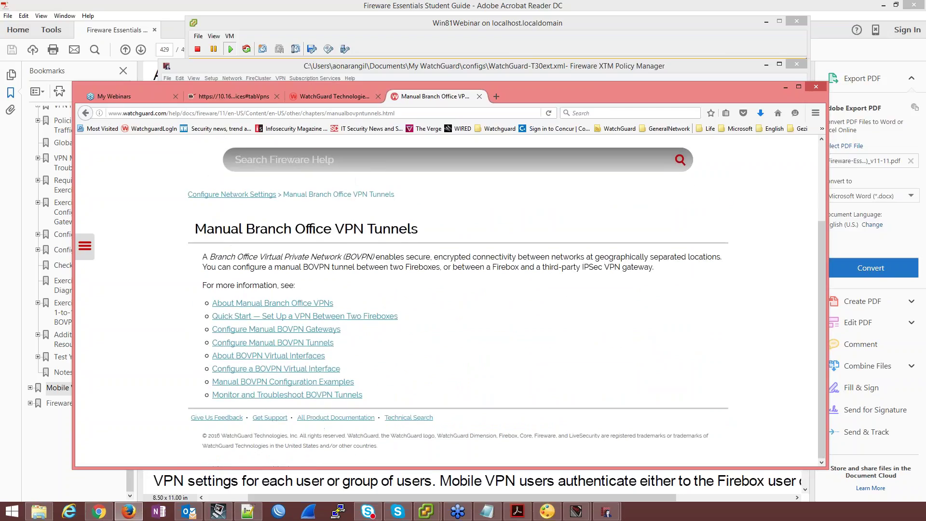
{"action": "left_click", "coordinate": [296, 344]}
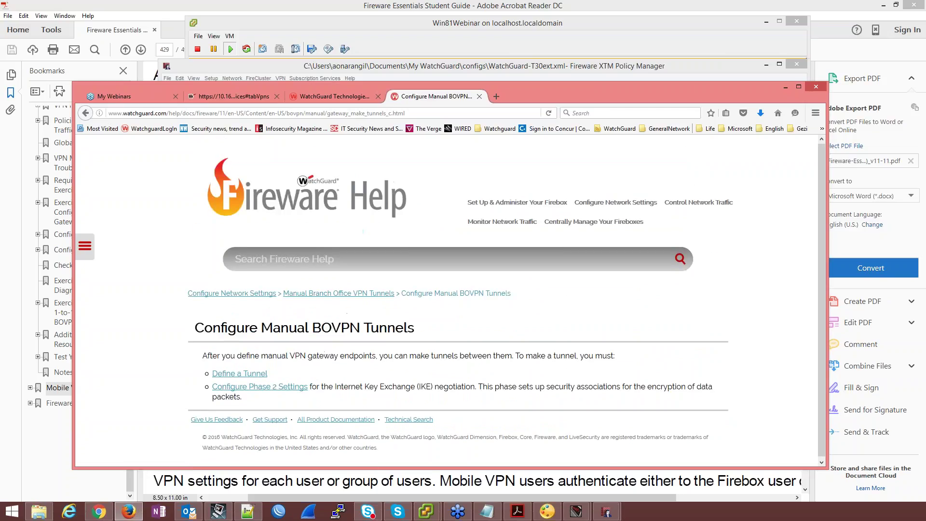
{"action": "left_click", "coordinate": [258, 372]}
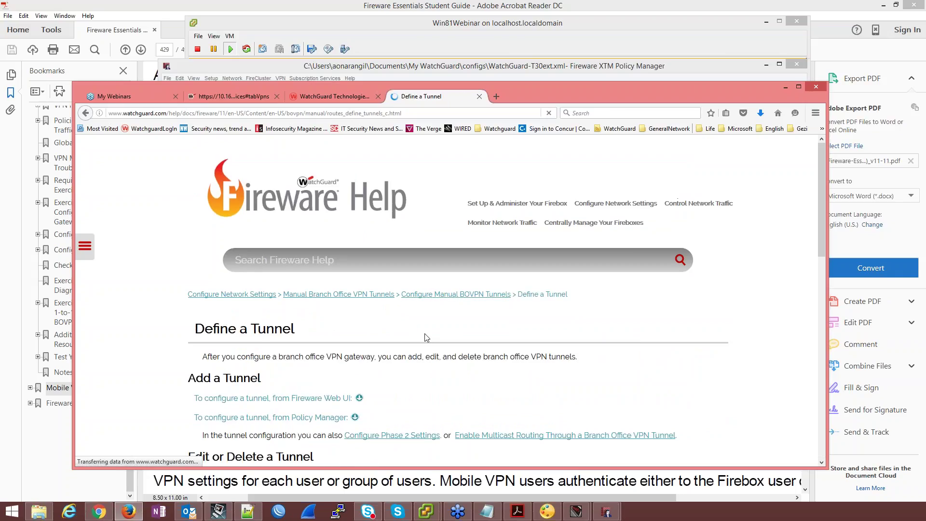
{"action": "scroll", "coordinate": [426, 336], "scroll_direction": "down", "scroll_amount": 10}
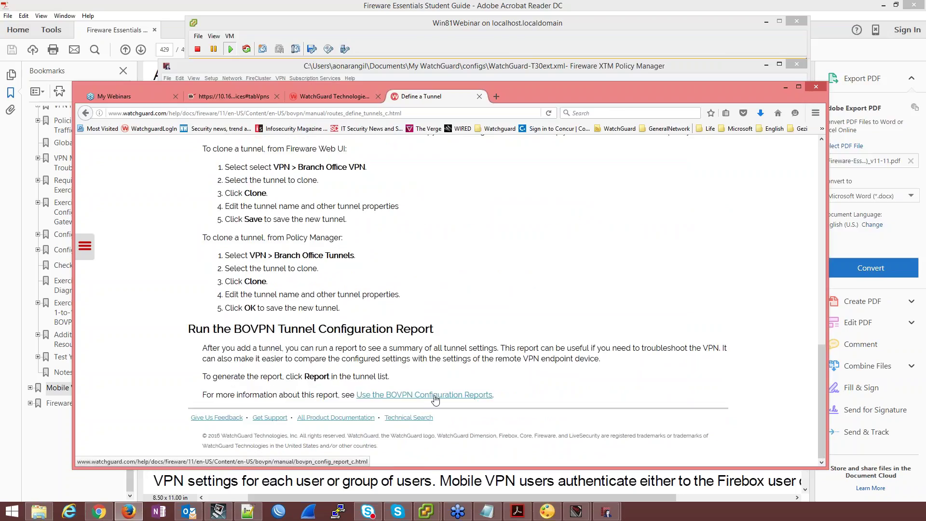
{"action": "scroll", "coordinate": [403, 279], "scroll_direction": "up", "scroll_amount": 10}
{"action": "scroll", "coordinate": [403, 279], "scroll_direction": "up", "scroll_amount": 2}
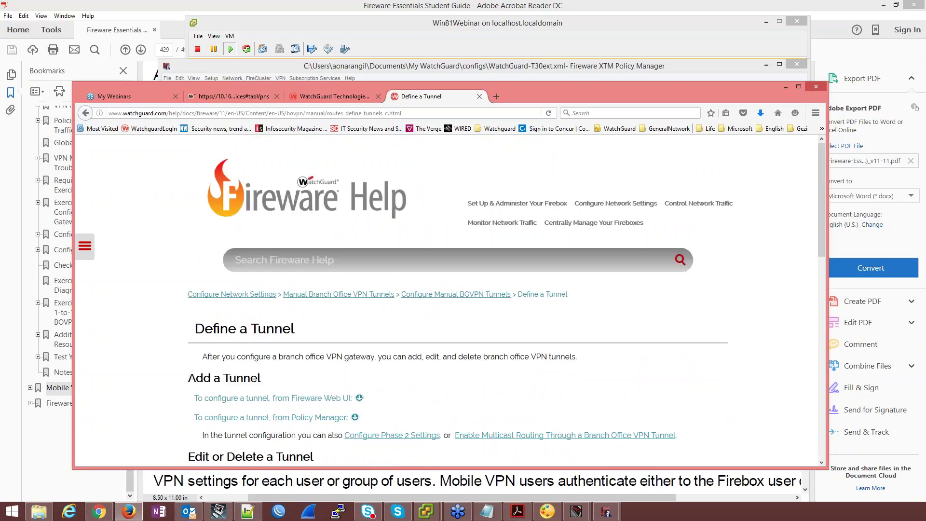
Search the help for 'tunnel broadcast', open the BOVPN broadcast routing result, and maximize Firefox.
{"action": "left_click", "coordinate": [367, 258]}
{"action": "type", "text": "tunnel b"}
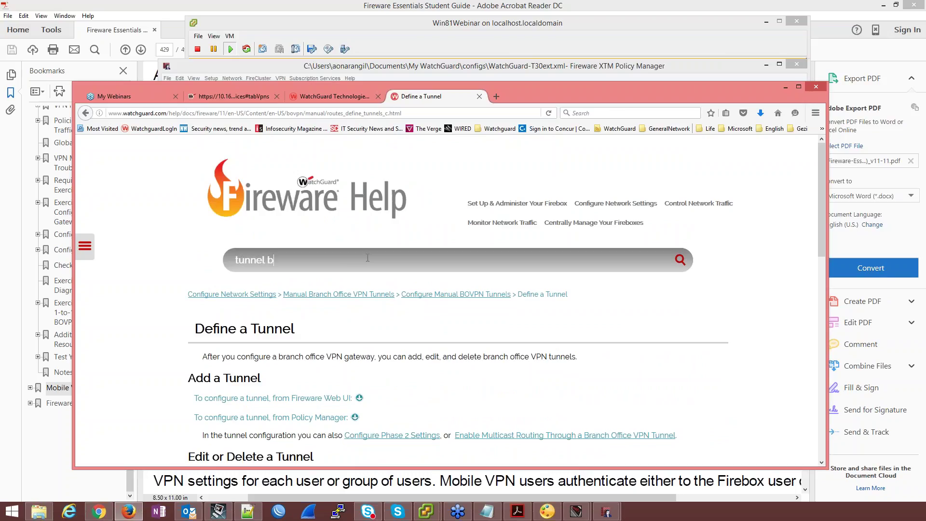
{"action": "type", "text": "roadcast"}
{"action": "key", "text": "Return"}
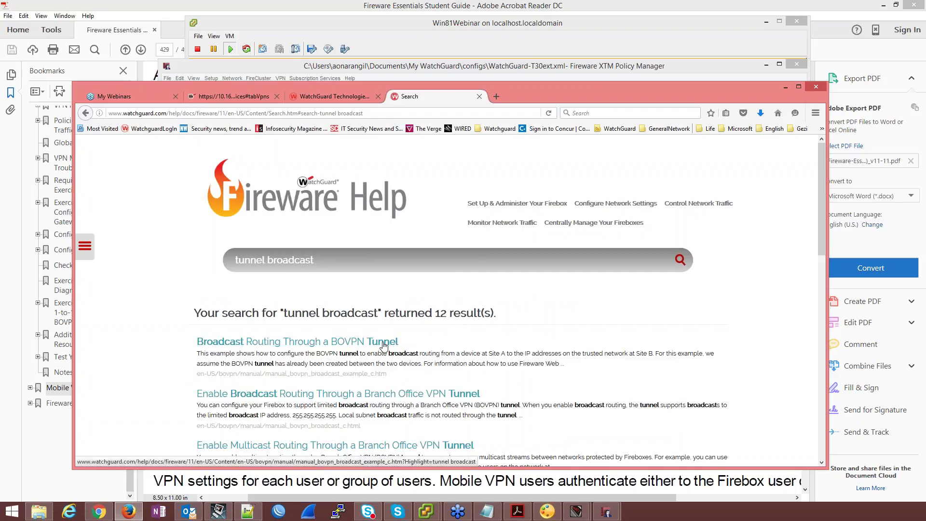
{"action": "left_click", "coordinate": [383, 343]}
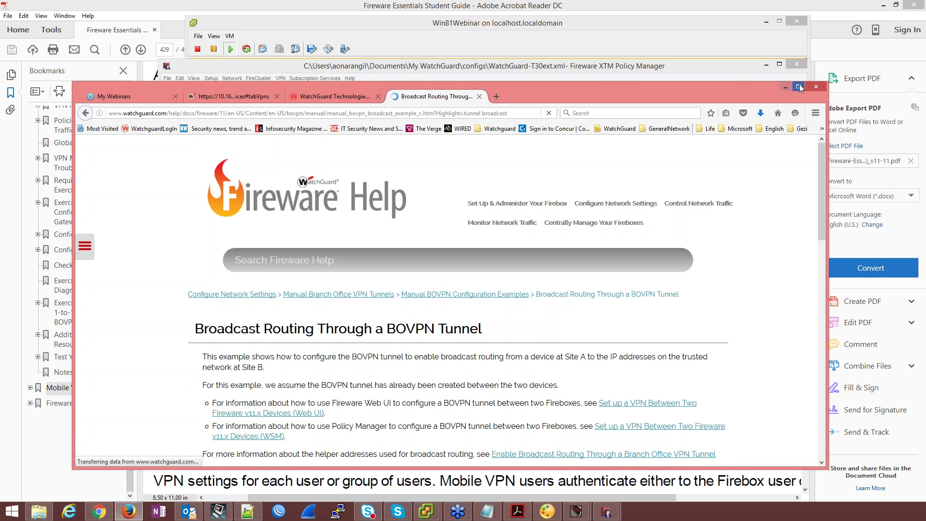
{"action": "double_click", "coordinate": [627, 91]}
Read the routed and unrouted broadcast list, then open the Enable Broadcast Routing Through a Branch Office VPN Tunnel page.
{"action": "scroll", "coordinate": [439, 291], "scroll_direction": "down", "scroll_amount": 2}
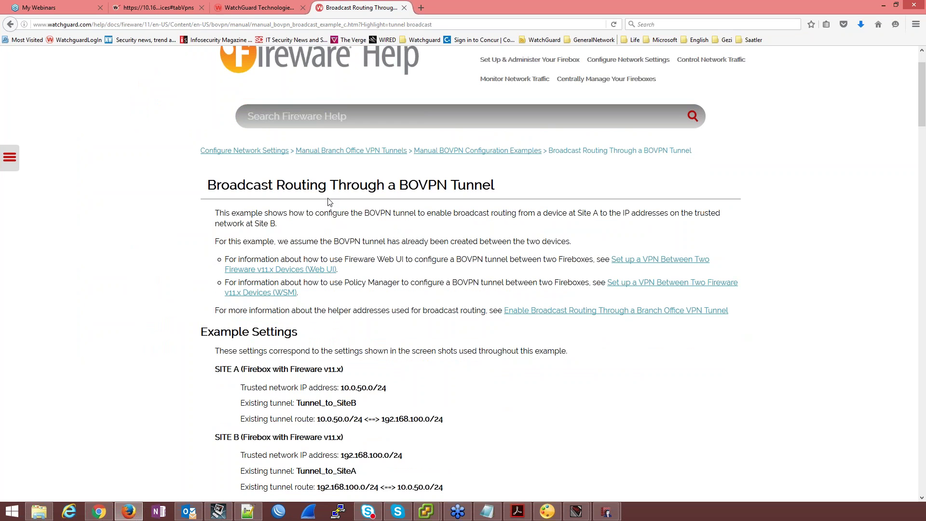
{"action": "scroll", "coordinate": [442, 295], "scroll_direction": "down", "scroll_amount": 4}
{"action": "scroll", "coordinate": [442, 295], "scroll_direction": "down", "scroll_amount": 16}
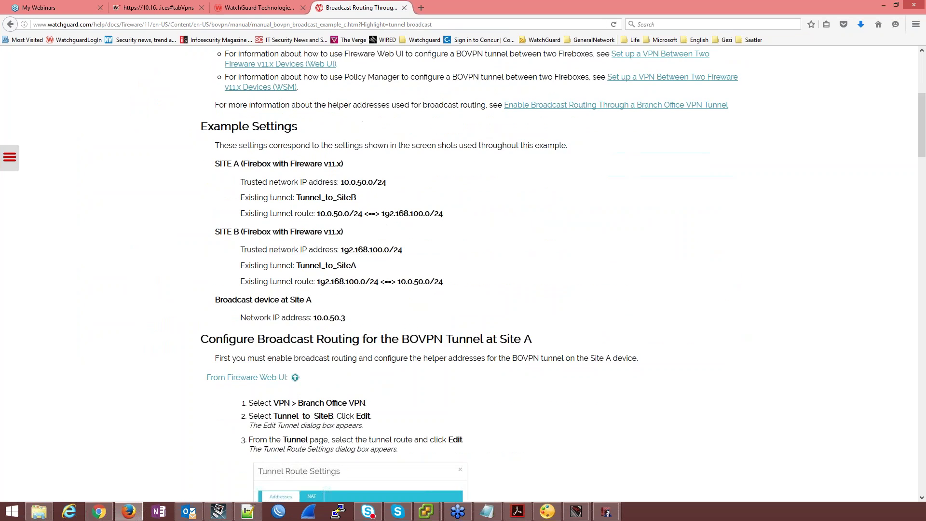
{"action": "scroll", "coordinate": [439, 291], "scroll_direction": "down", "scroll_amount": 20}
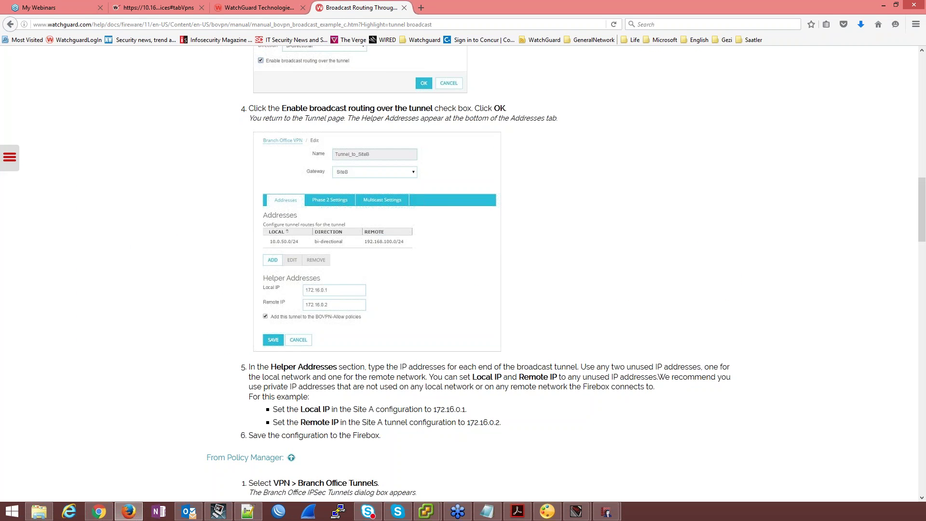
{"action": "scroll", "coordinate": [439, 291], "scroll_direction": "down", "scroll_amount": 10}
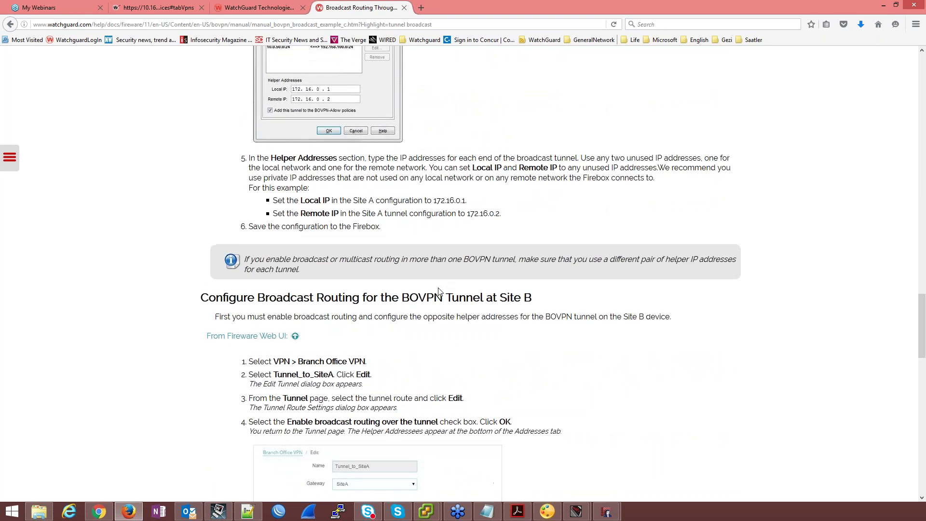
{"action": "scroll", "coordinate": [424, 244], "scroll_direction": "down", "scroll_amount": 20}
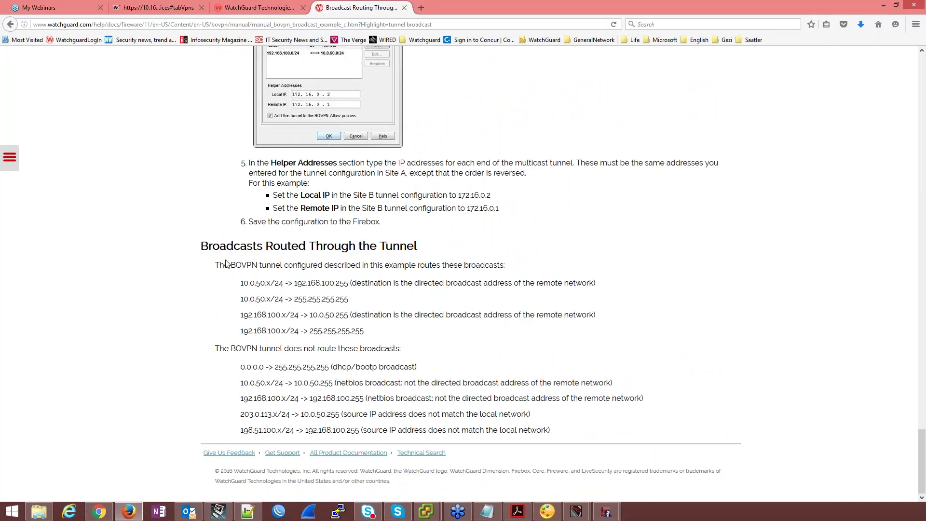
{"action": "left_click_drag", "start_coordinate": [214, 267], "coordinate": [600, 428]}
{"action": "left_click", "coordinate": [513, 322]}
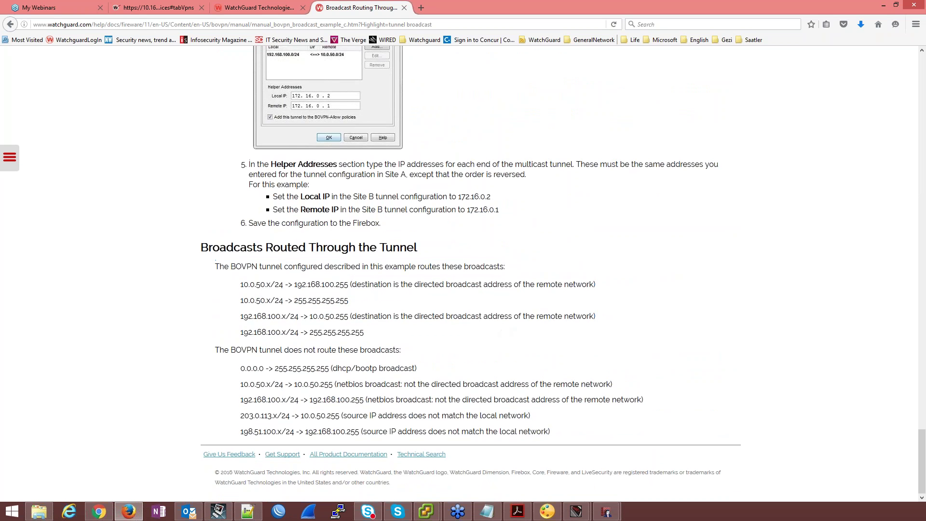
{"action": "scroll", "coordinate": [513, 322], "scroll_direction": "up", "scroll_amount": 20}
{"action": "scroll", "coordinate": [502, 321], "scroll_direction": "up", "scroll_amount": 20}
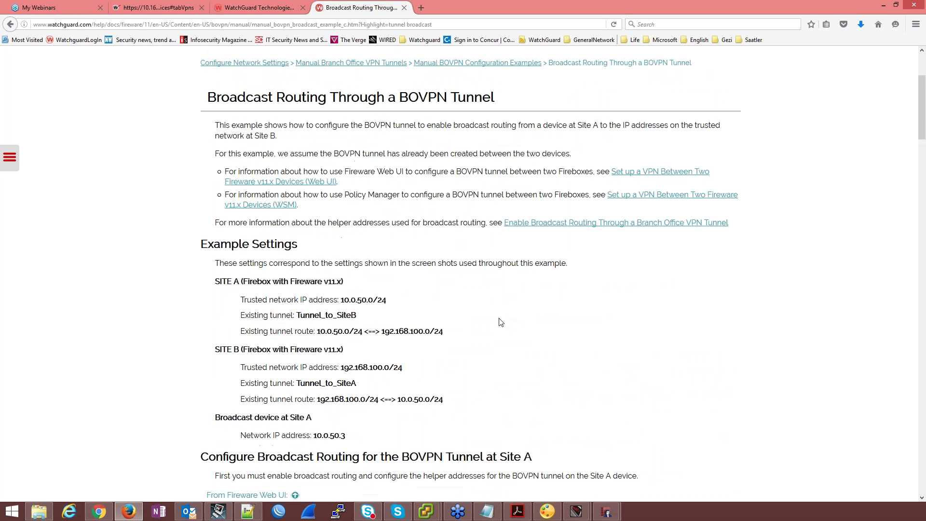
{"action": "left_click", "coordinate": [562, 280]}
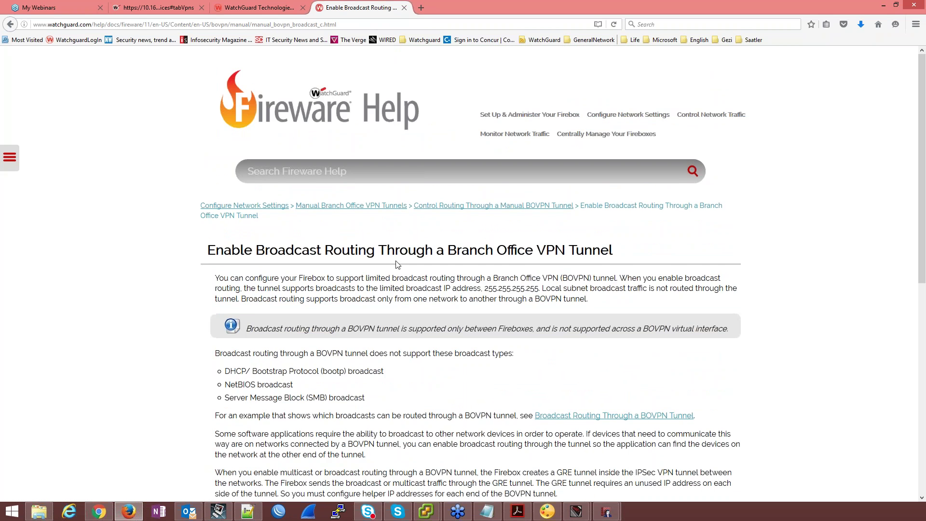
Highlight the unsupported broadcast types: DHCP, NetBIOS and Server Message Block (SMB).
{"action": "scroll", "coordinate": [396, 264], "scroll_direction": "down", "scroll_amount": 3}
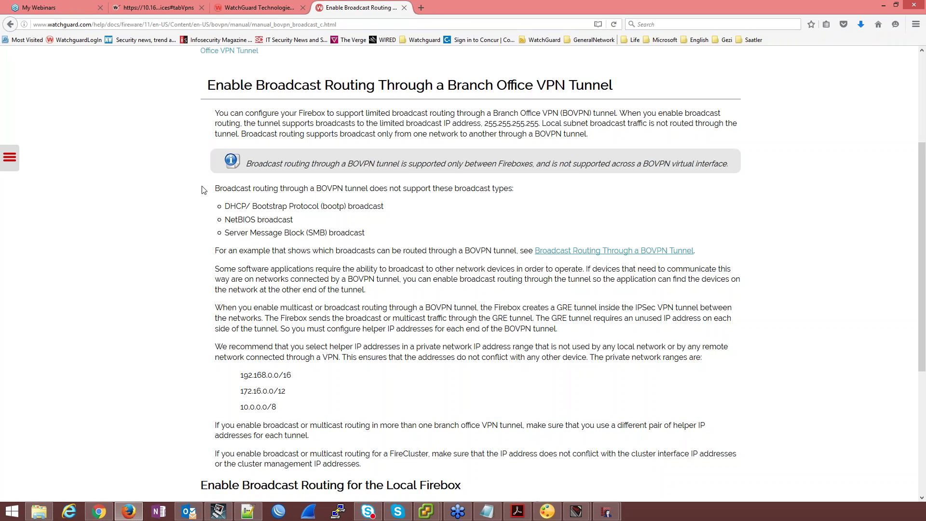
{"action": "left_click_drag", "start_coordinate": [225, 206], "coordinate": [389, 213]}
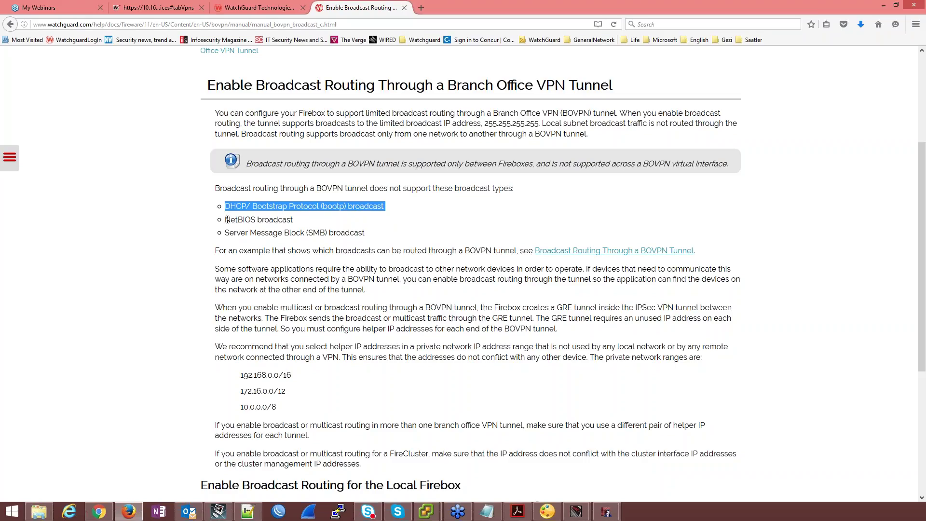
{"action": "left_click_drag", "start_coordinate": [224, 219], "coordinate": [294, 219]}
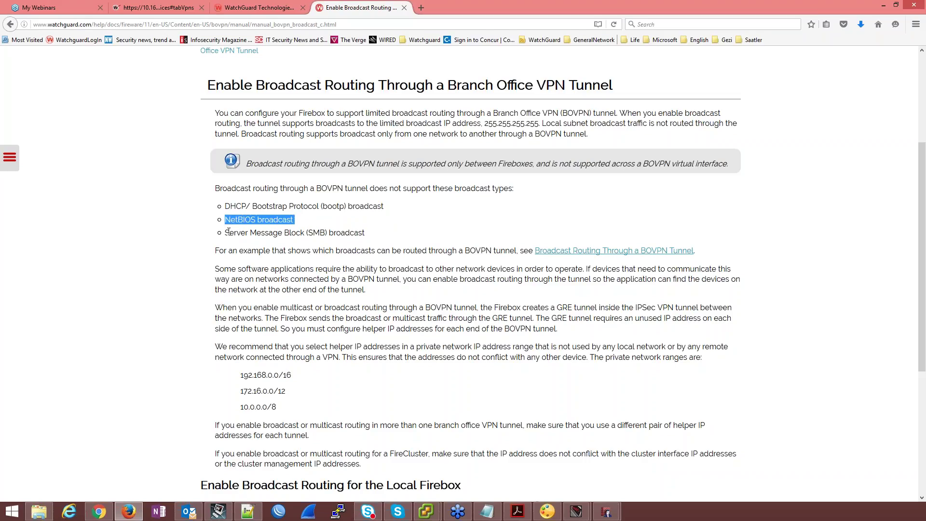
{"action": "left_click_drag", "start_coordinate": [225, 233], "coordinate": [366, 233]}
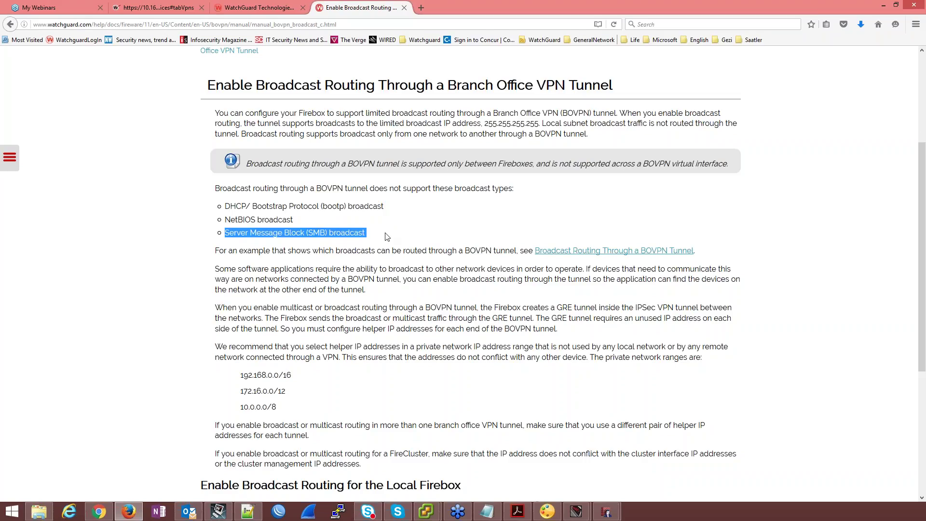
Copy the Enable Broadcast Routing page's web address from the URL bar.
{"action": "left_click", "coordinate": [380, 25]}
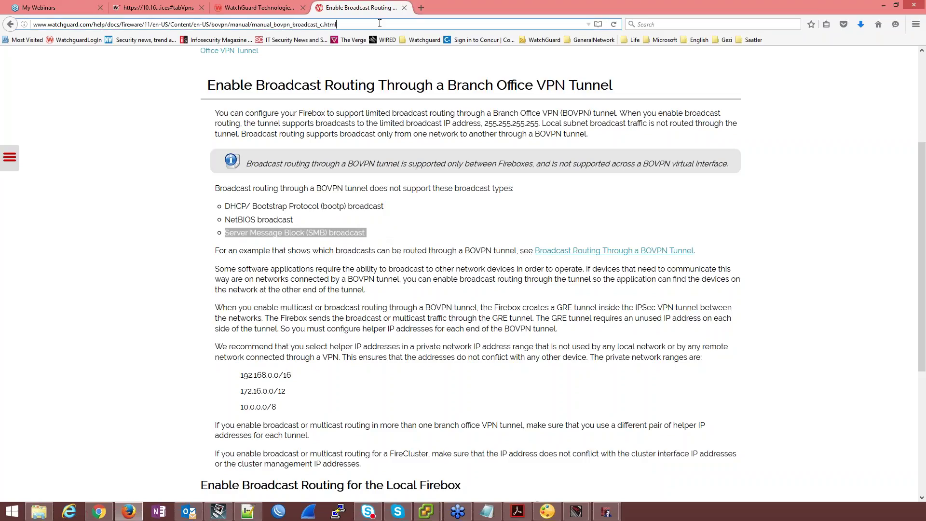
{"action": "right_click", "coordinate": [380, 24]}
{"action": "left_click", "coordinate": [405, 54]}
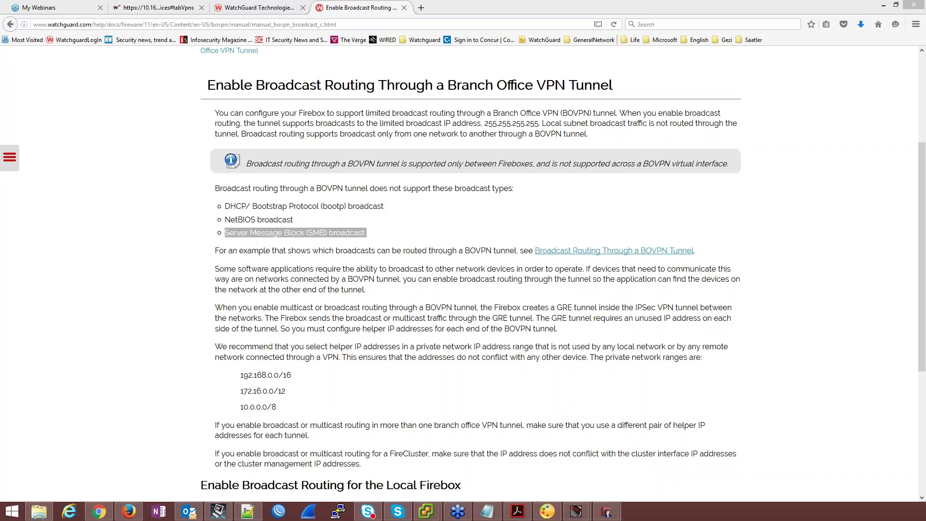
Scroll the help page and select the whole unsupported broadcast list.
{"action": "left_click", "coordinate": [336, 304]}
{"action": "scroll", "coordinate": [337, 305], "scroll_direction": "down", "scroll_amount": 3}
{"action": "scroll", "coordinate": [336, 305], "scroll_direction": "down", "scroll_amount": 2}
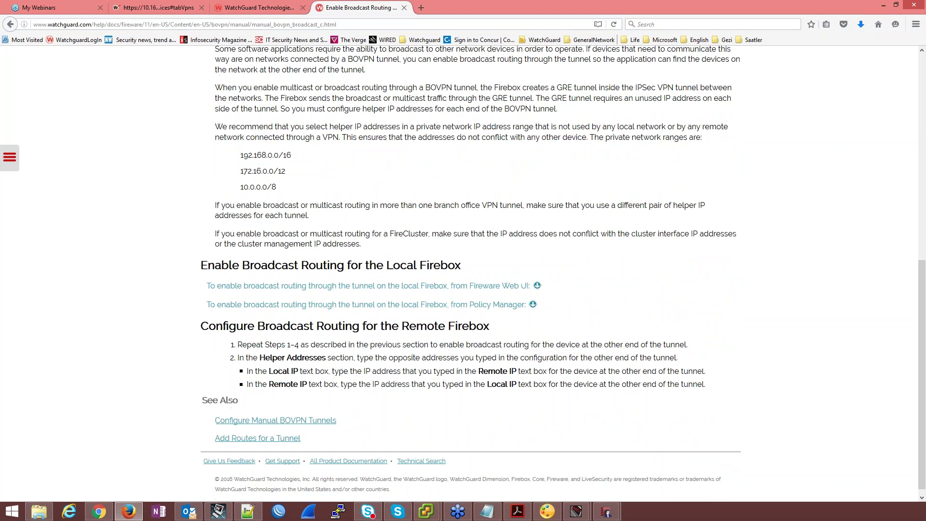
{"action": "scroll", "coordinate": [366, 301], "scroll_direction": "down", "scroll_amount": 1}
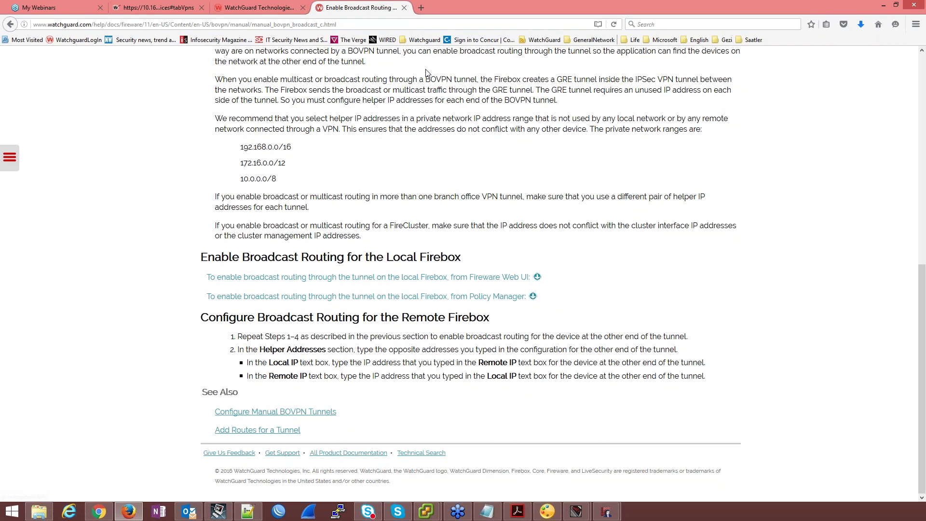
{"action": "scroll", "coordinate": [314, 116], "scroll_direction": "up", "scroll_amount": 4}
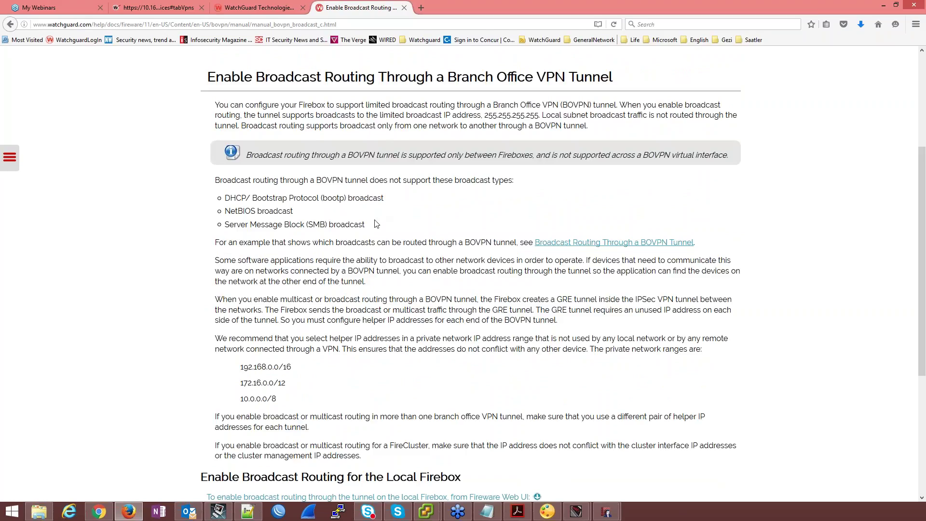
{"action": "left_click_drag", "start_coordinate": [362, 225], "coordinate": [219, 182]}
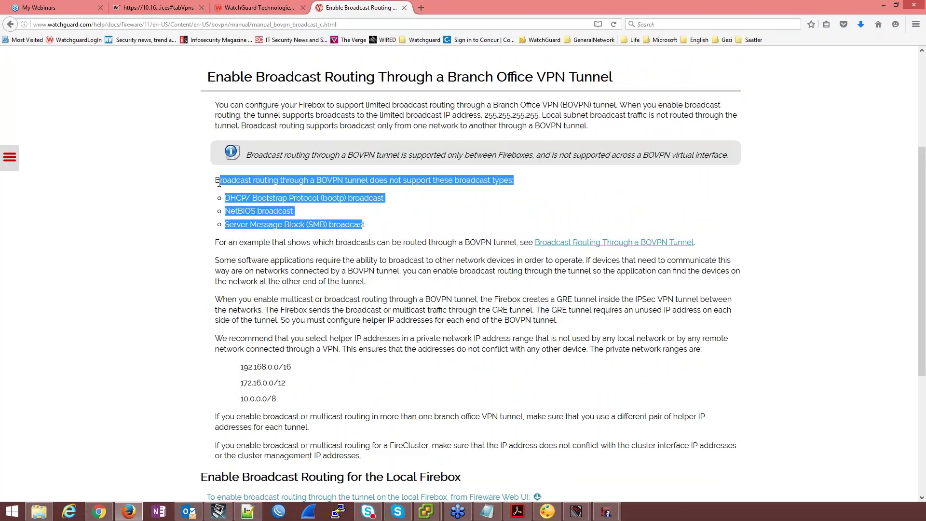
{"action": "left_click_drag", "start_coordinate": [219, 182], "coordinate": [218, 181]}
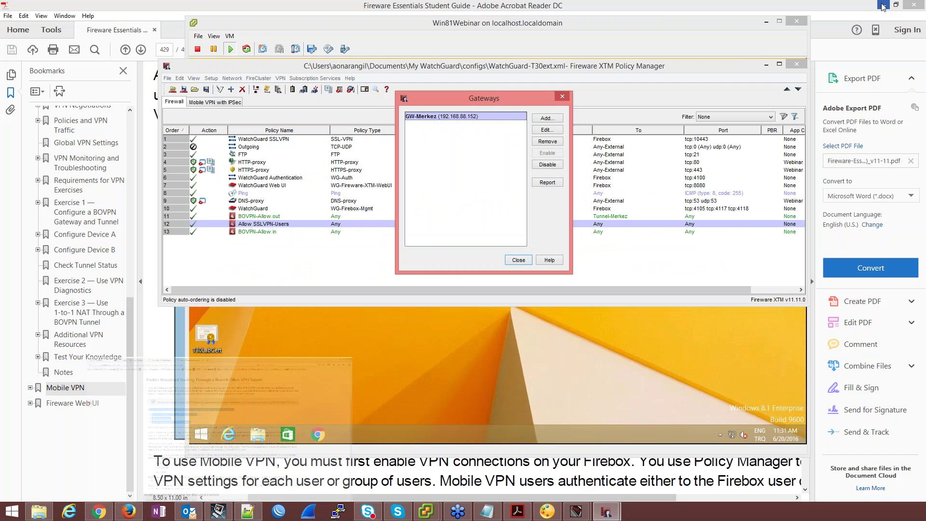
Close the gateways list and minimize Policy Manager to reach the Windows VM.
{"action": "left_click", "coordinate": [519, 260]}
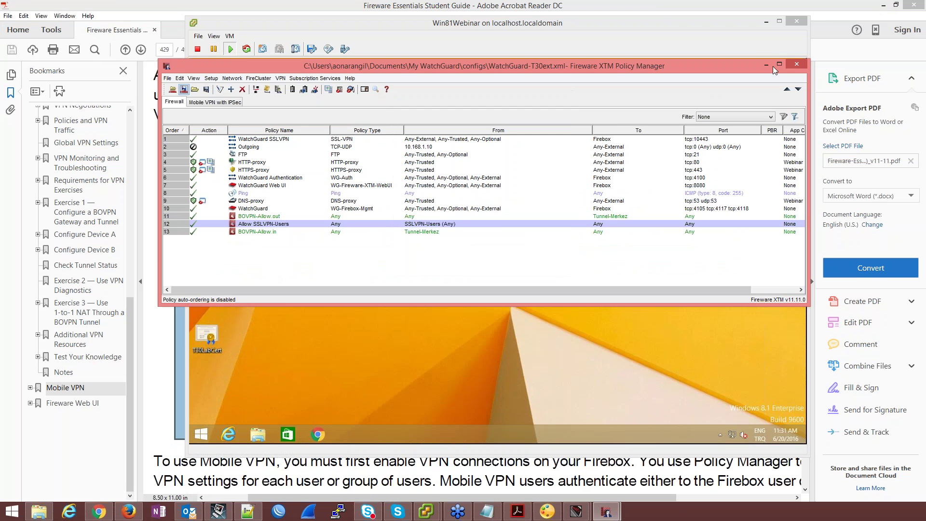
{"action": "left_click", "coordinate": [767, 64]}
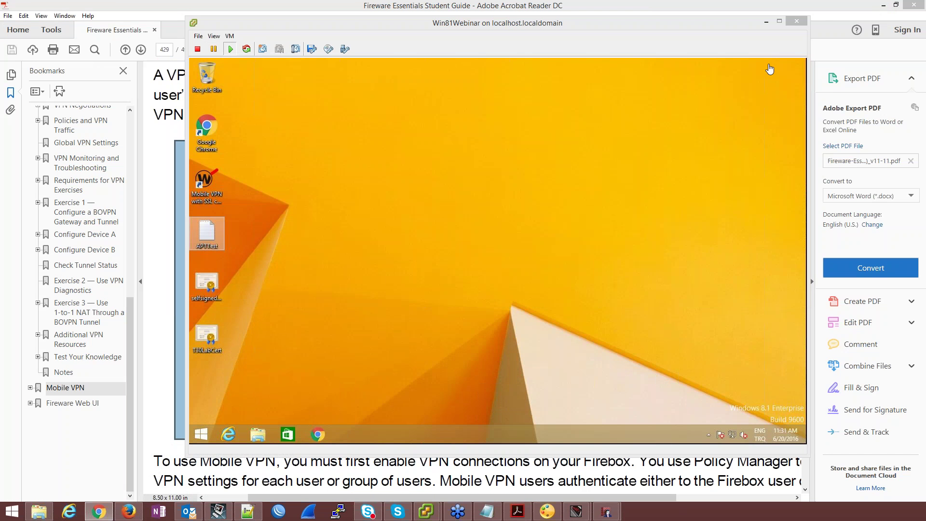
{"action": "left_click", "coordinate": [515, 218]}
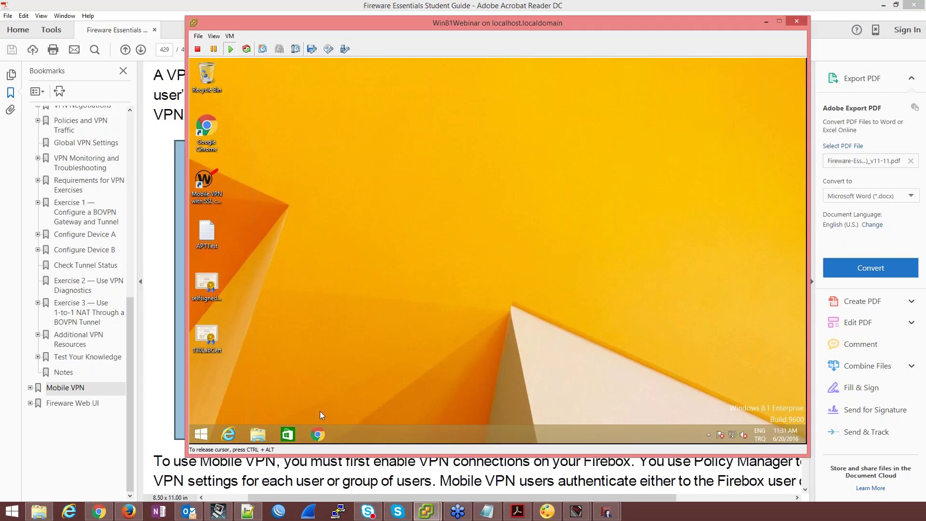
Run tracert 8.8.8.8 in a VM Command Prompt, then minimize the command window.
{"action": "key", "text": "super+r"}
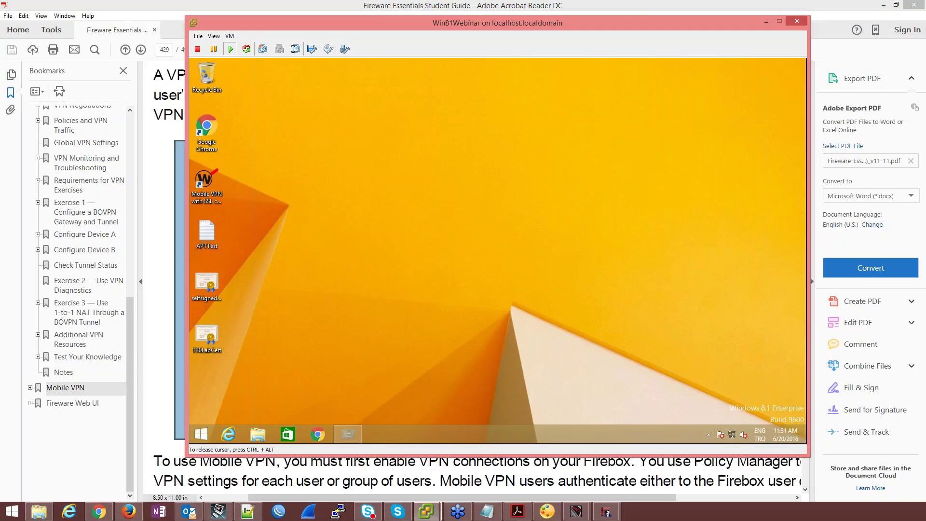
{"action": "type", "text": "cmd"}
{"action": "key", "text": "Return"}
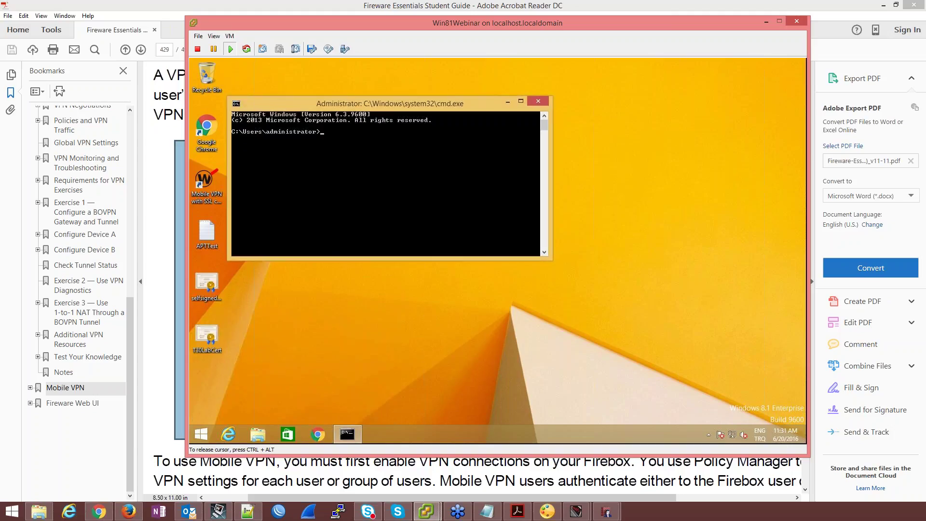
{"action": "type", "text": "tracert 8.8.8.8"}
{"action": "key", "text": "Return"}
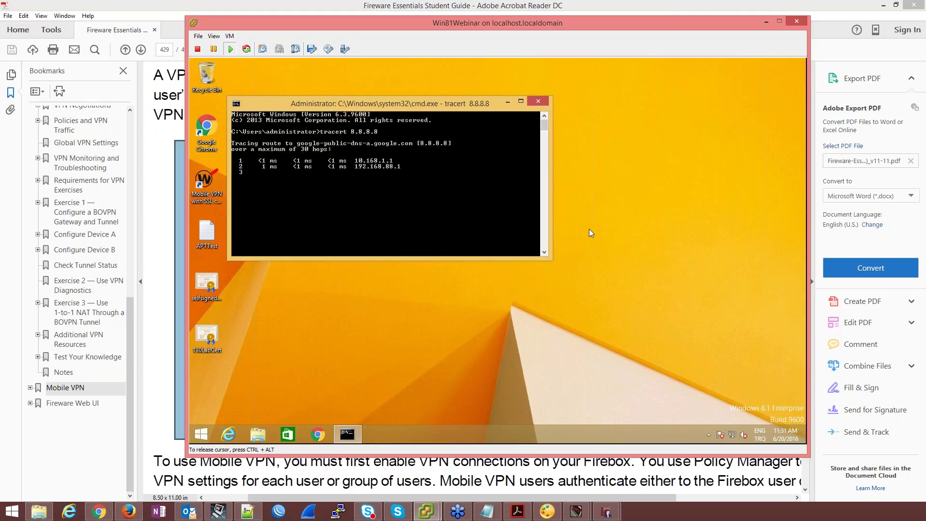
{"action": "left_click", "coordinate": [507, 102]}
Launch Mobile VPN with SSL and change the server to 192.168.88.145:10443, checking Firebox interface addresses.
{"action": "double_click", "coordinate": [203, 189]}
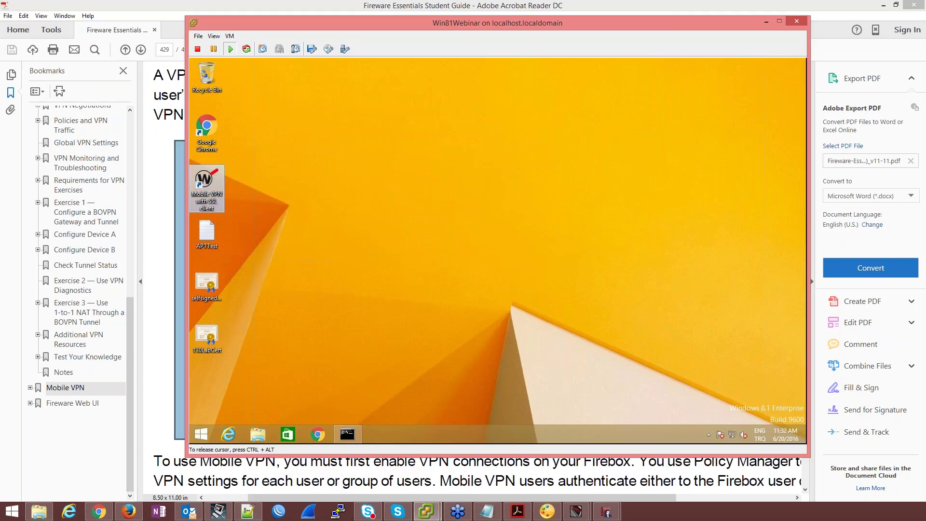
{"action": "left_click", "coordinate": [536, 220]}
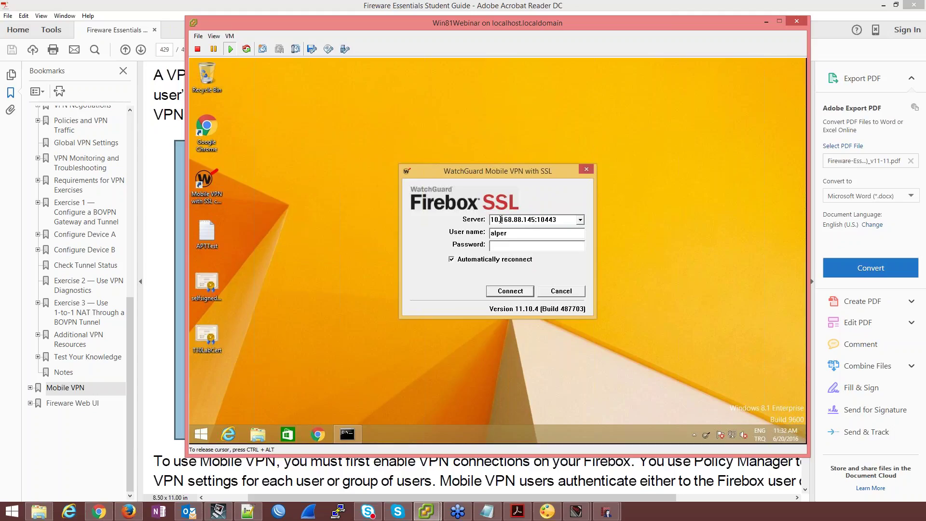
{"action": "left_click_drag", "start_coordinate": [498, 220], "coordinate": [491, 220]}
{"action": "type", "text": "192"}
{"action": "mouse_move", "coordinate": [606, 511]}
{"action": "mouse_move", "coordinate": [651, 474]}
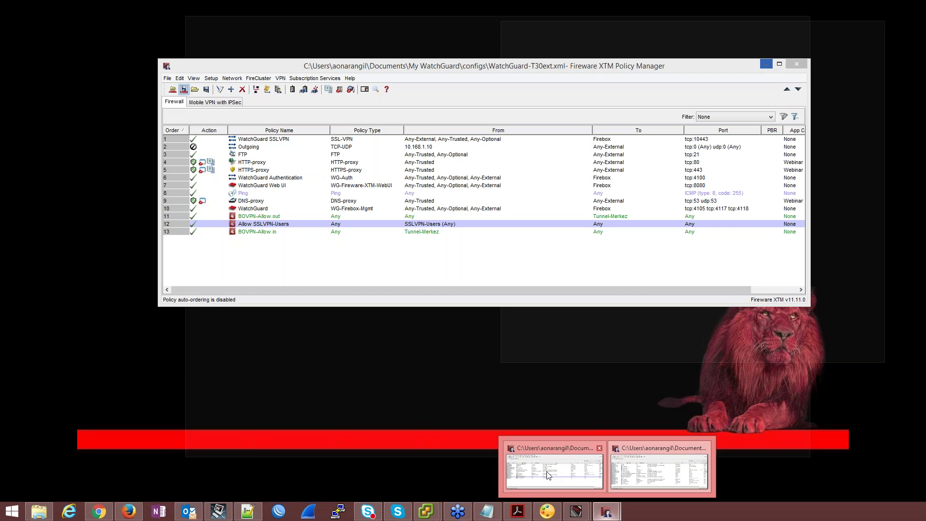
{"action": "left_click", "coordinate": [656, 471]}
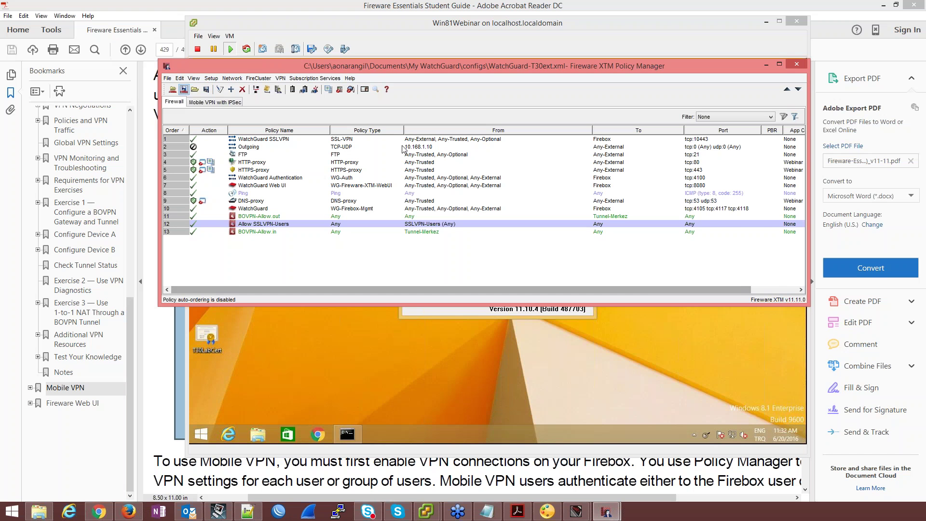
{"action": "left_click", "coordinate": [256, 89]}
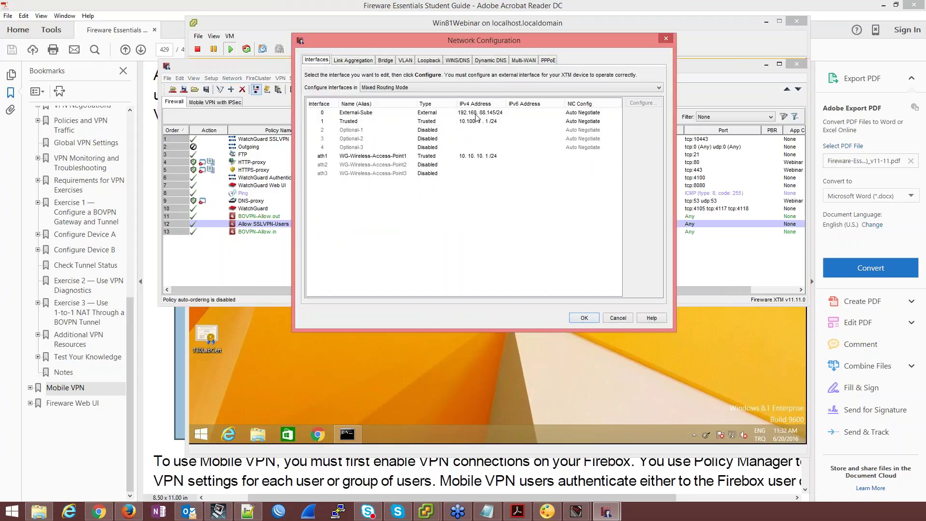
{"action": "left_click", "coordinate": [521, 375]}
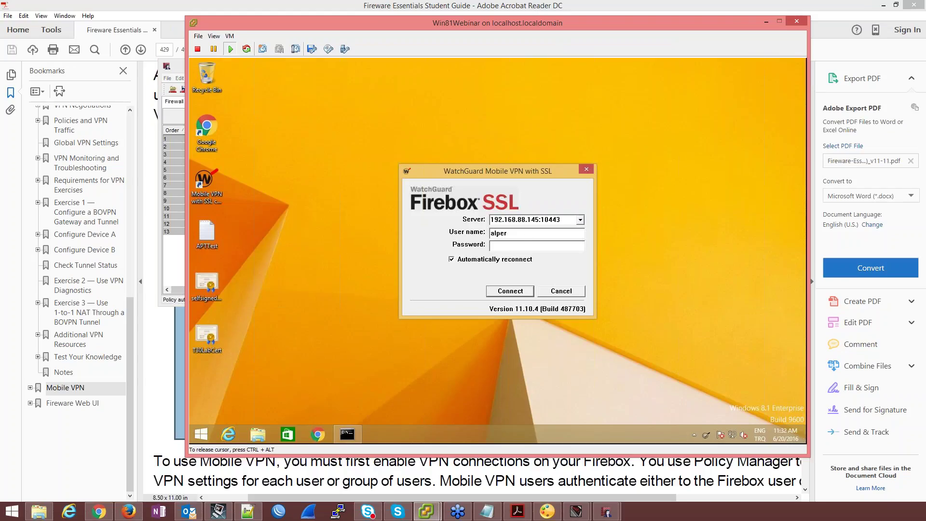
Enter the password, connect, and accept the untrusted certificate and client upgrade.
{"action": "type", "text": "********"}
{"action": "left_click", "coordinate": [518, 291]}
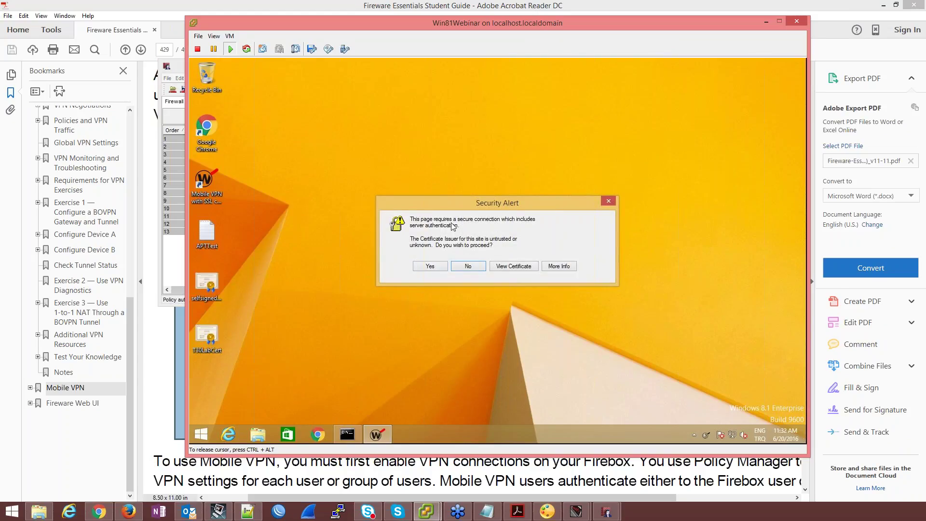
{"action": "left_click", "coordinate": [430, 266]}
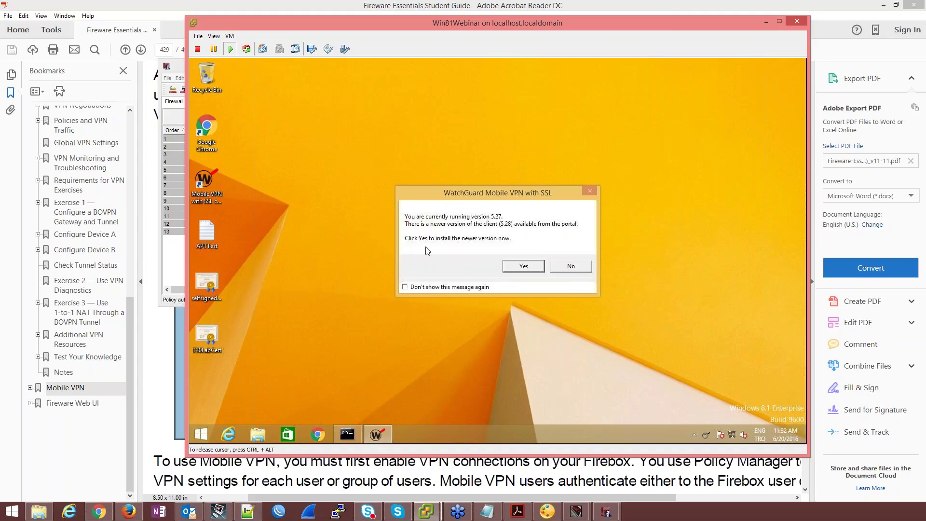
{"action": "left_click", "coordinate": [518, 268]}
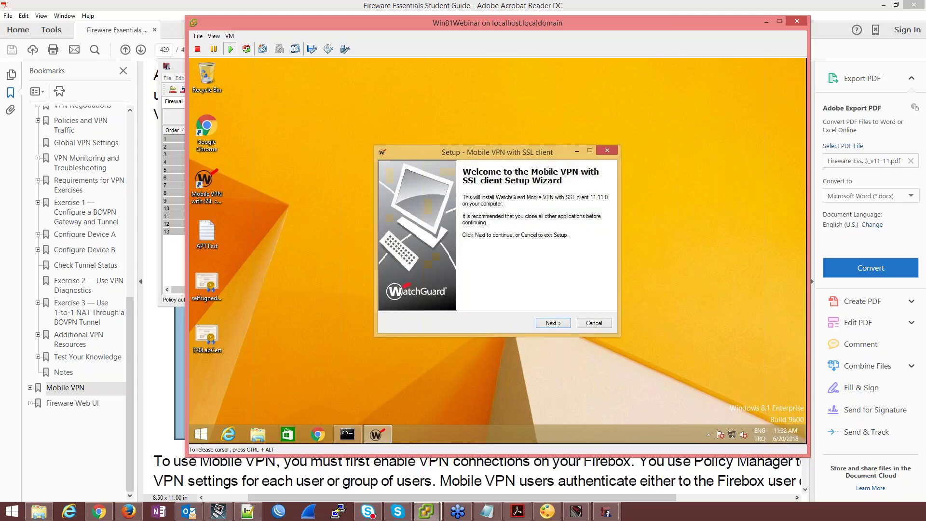
Complete the setup wizard to install Mobile VPN with SSL client 11.11.0.
{"action": "key", "text": "Return"}
{"action": "key", "text": "Return"}
{"action": "key", "text": "Return"}
{"action": "key", "text": "Return"}
{"action": "key", "text": "Return"}
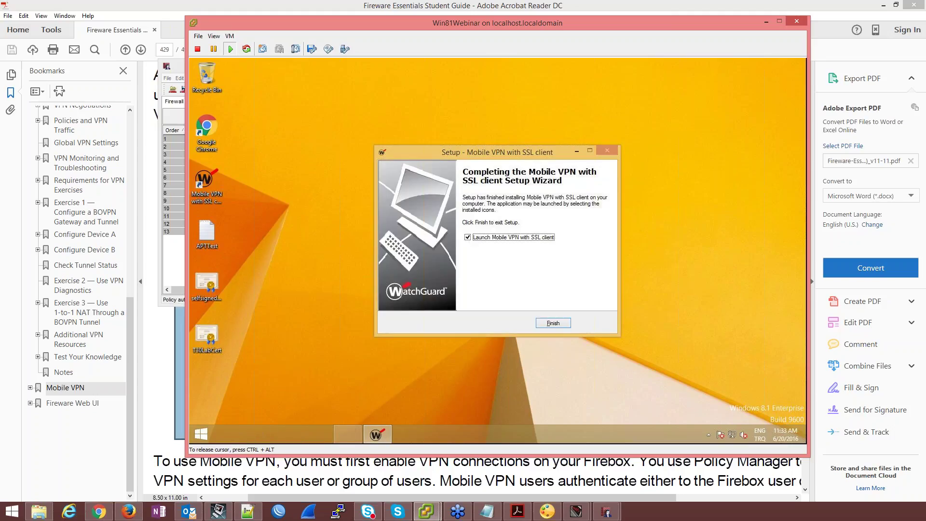
{"action": "left_click", "coordinate": [553, 323]}
{"action": "right_click", "coordinate": [548, 218]}
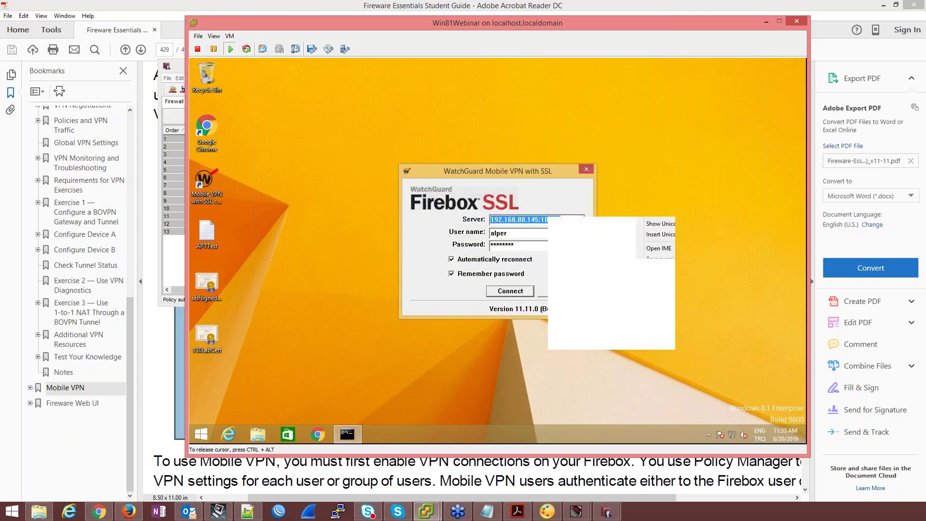
{"action": "left_click", "coordinate": [567, 247]}
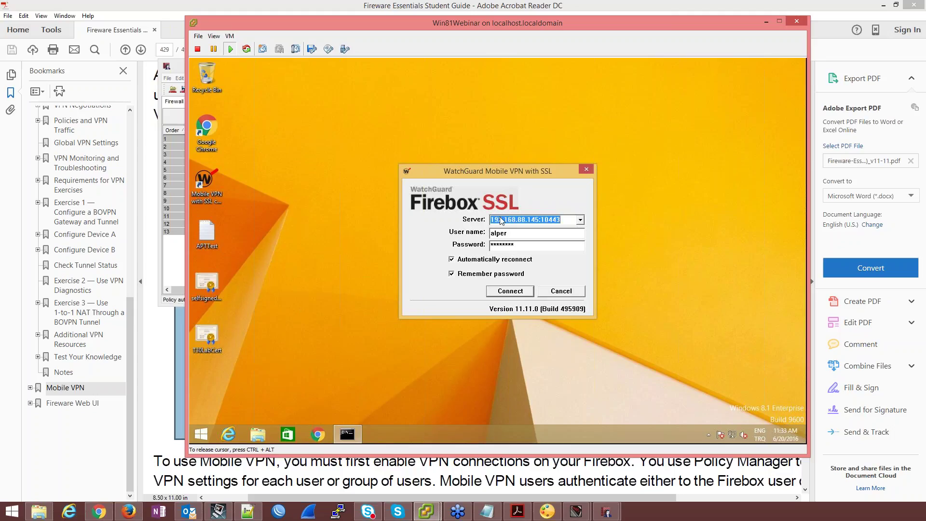
Copy the client's server address and launch Chrome in the VM.
{"action": "right_click", "coordinate": [542, 220]}
{"action": "left_click", "coordinate": [567, 251]}
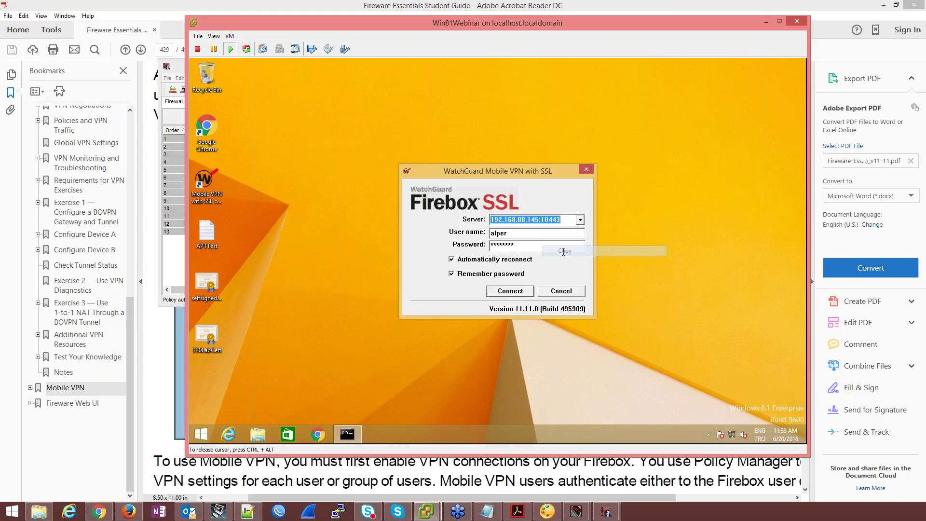
{"action": "left_click", "coordinate": [318, 435]}
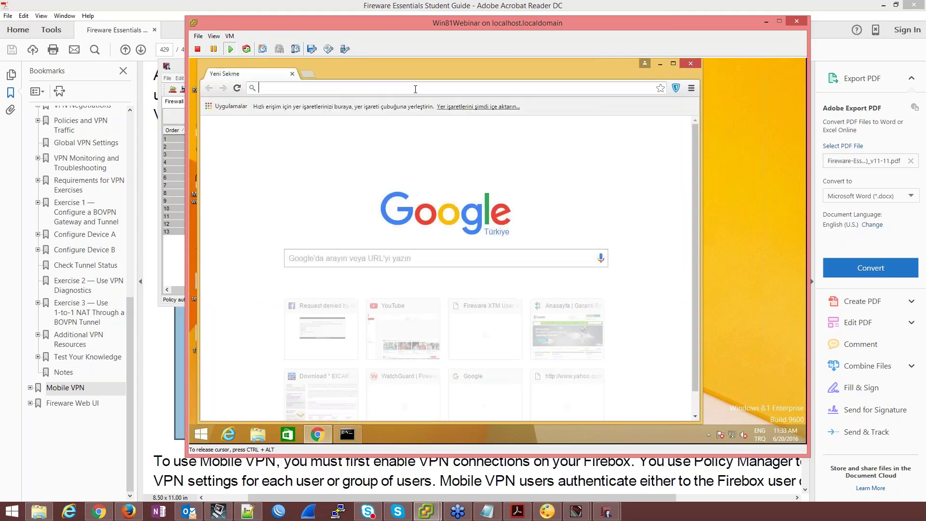
{"action": "type", "text": "https:"}
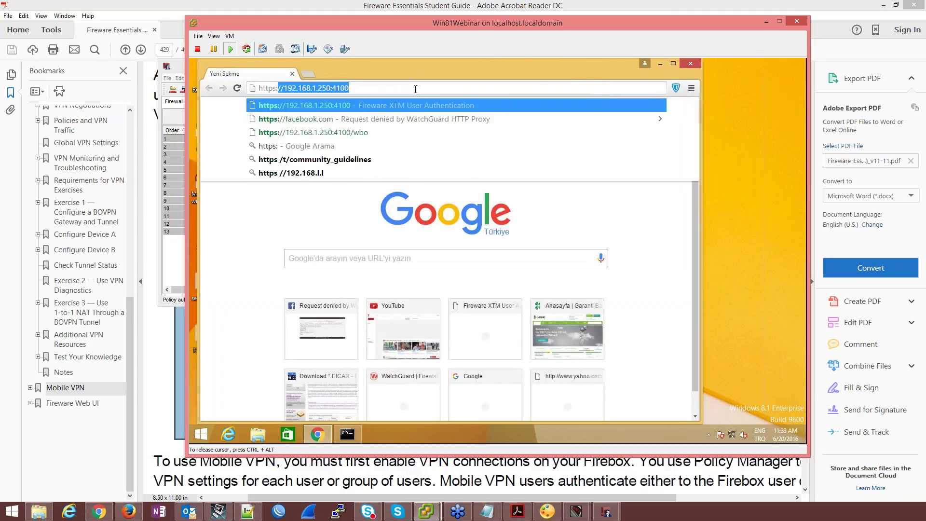
{"action": "type", "text": "//192.168.88.145:10443"}
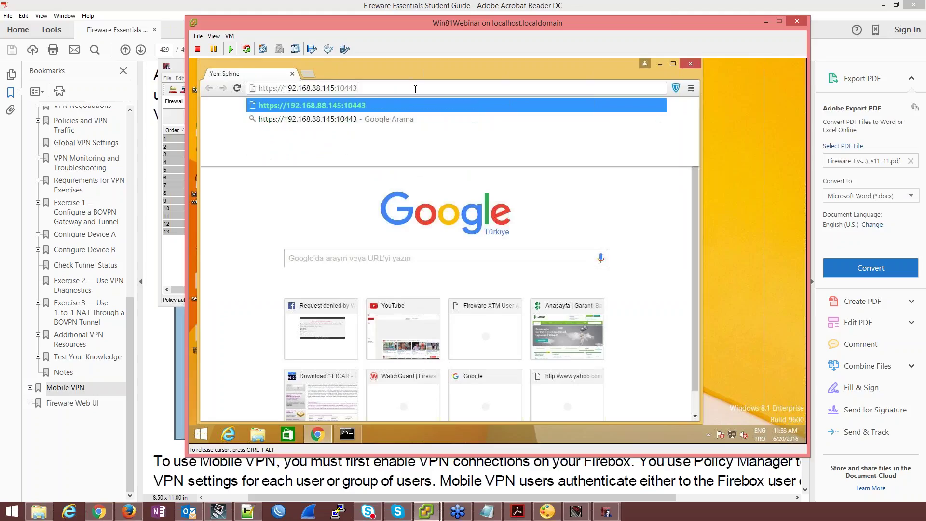
{"action": "key", "text": "Return"}
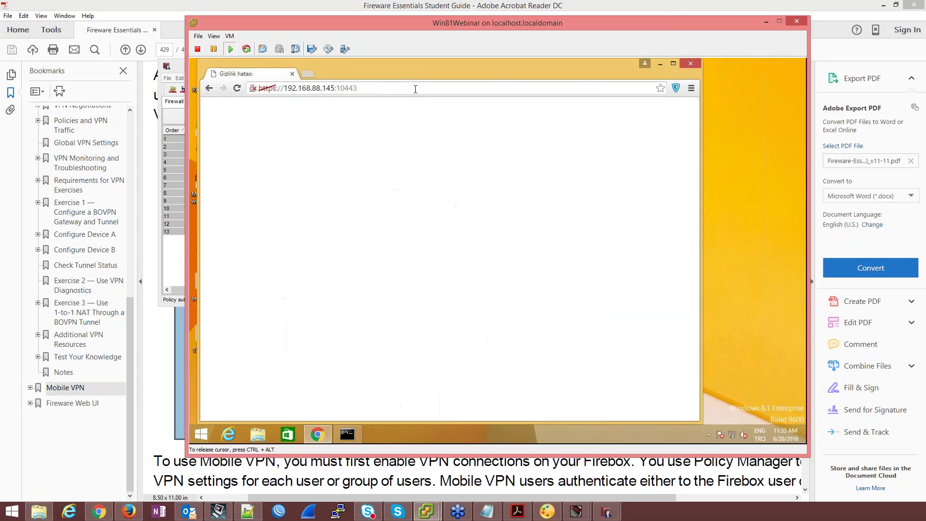
{"action": "left_click", "coordinate": [321, 313]}
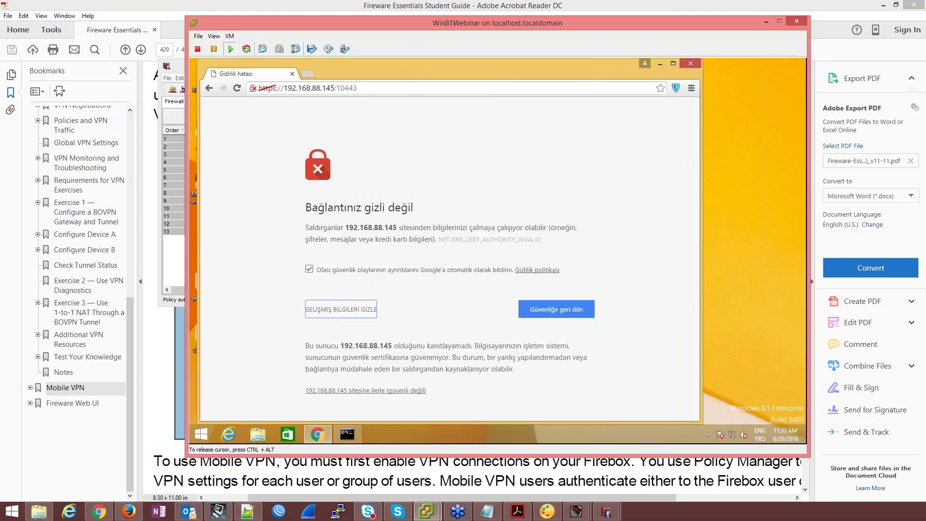
{"action": "left_click", "coordinate": [352, 391]}
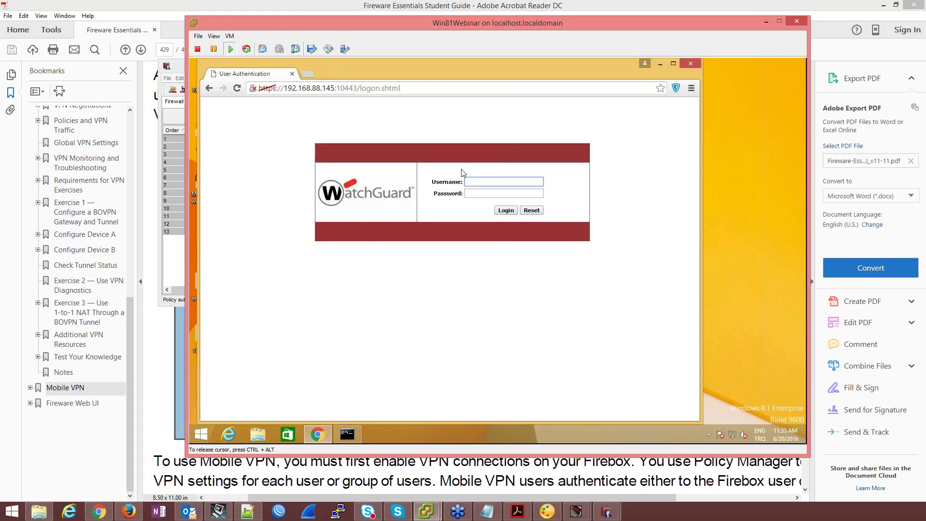
Sign in to the portal with the user name and password, then start retyping the page name.
{"action": "type", "text": "alper"}
{"action": "key", "text": "Tab"}
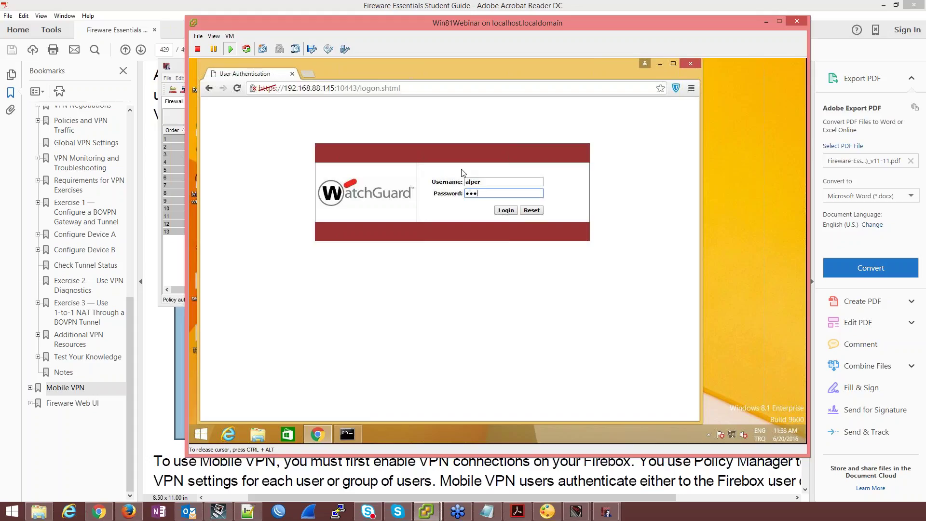
{"action": "key", "text": "Return"}
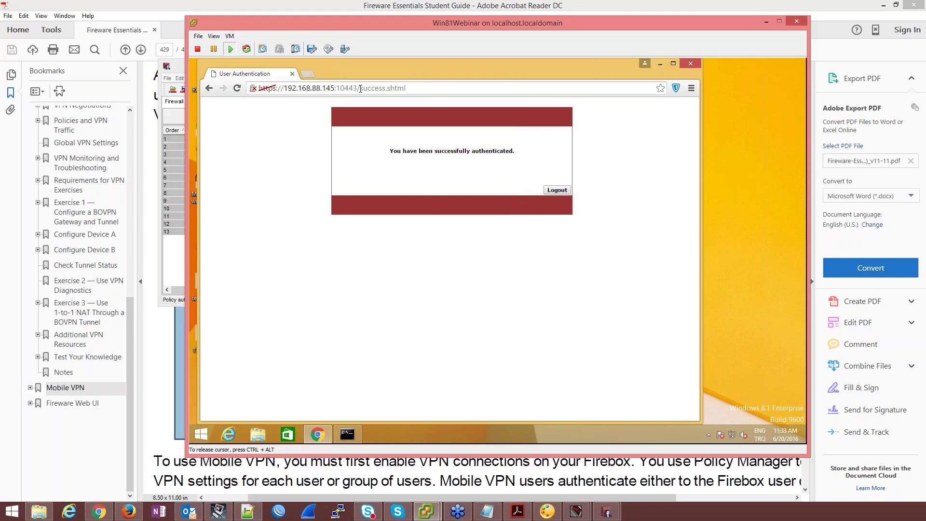
{"action": "left_click_drag", "start_coordinate": [360, 89], "coordinate": [406, 89]}
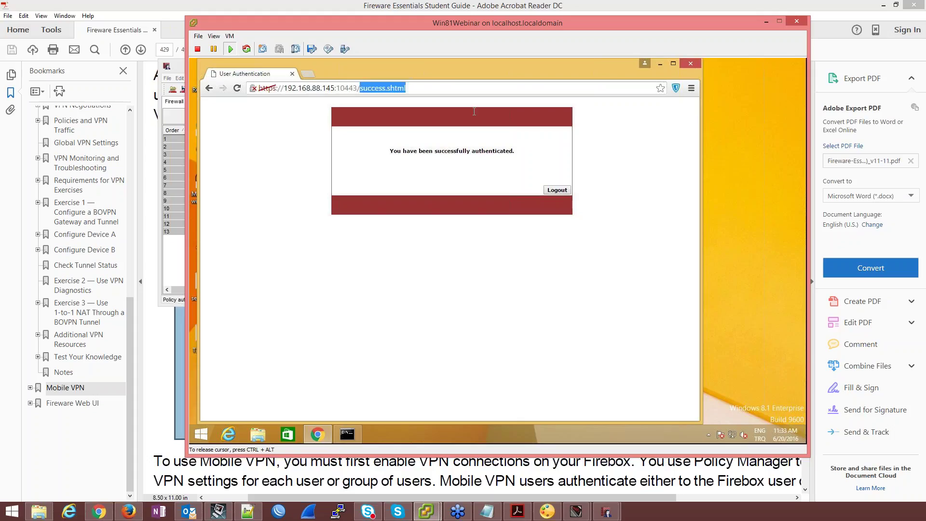
{"action": "type", "text": "sllvpn"}
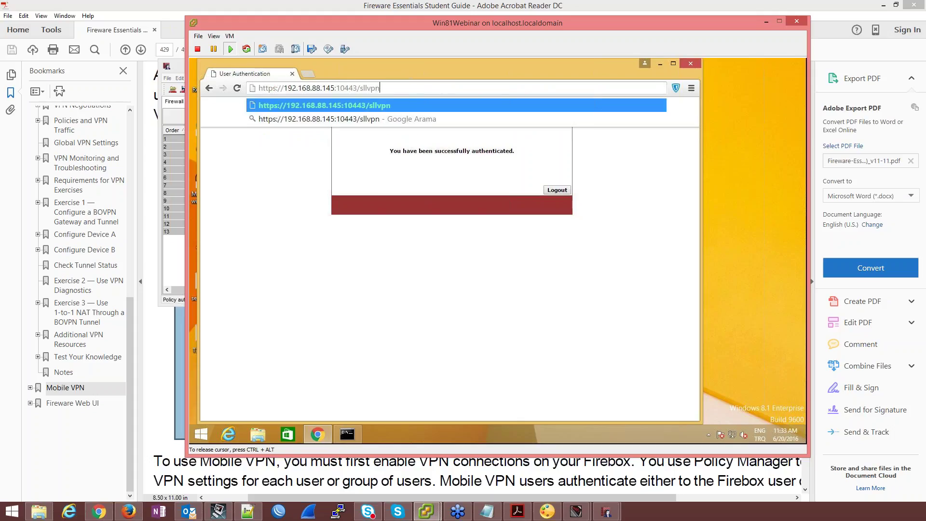
Correct the address to sslvpn.html and load the SSL VPN client download page.
{"action": "key", "text": "BackSpace"}
{"action": "key", "text": "BackSpace"}
{"action": "key", "text": "BackSpace"}
{"action": "key", "text": "BackSpace"}
{"action": "key", "text": "BackSpace"}
{"action": "type", "text": "s"}
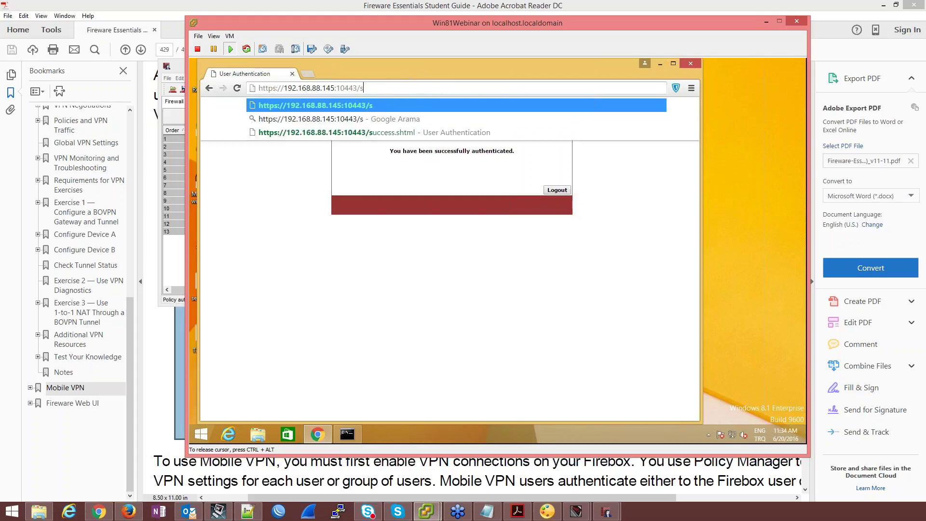
{"action": "type", "text": "lbpn"}
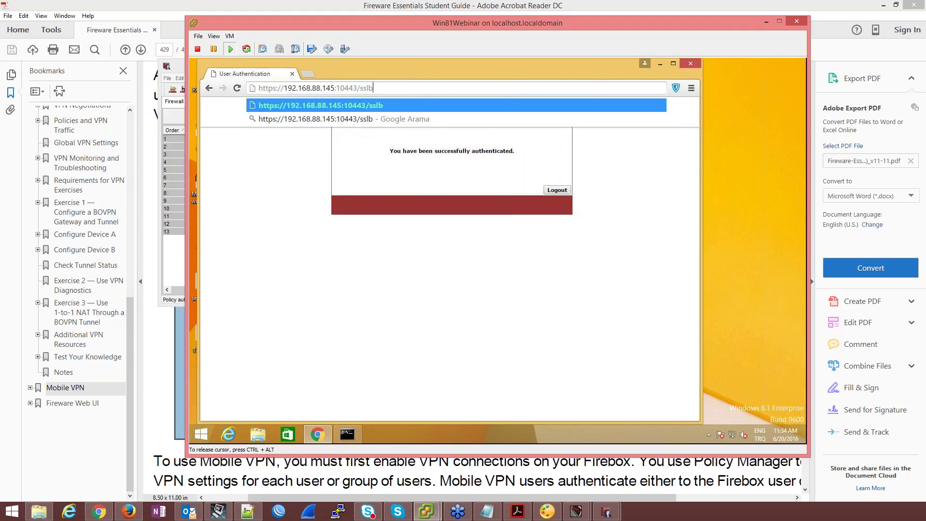
{"action": "key", "text": "BackSpace"}
{"action": "key", "text": "BackSpace"}
{"action": "key", "text": "BackSpace"}
{"action": "type", "text": "vpn.ht"}
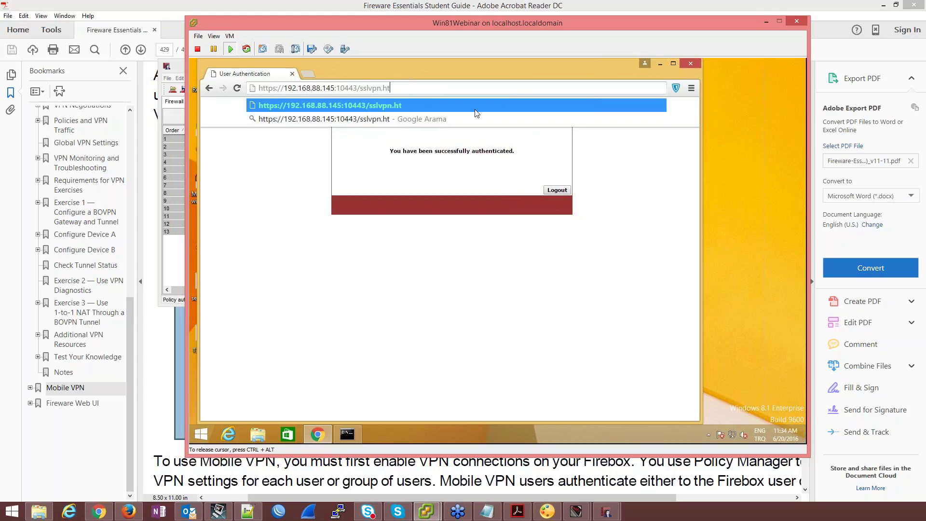
{"action": "key", "text": "Return"}
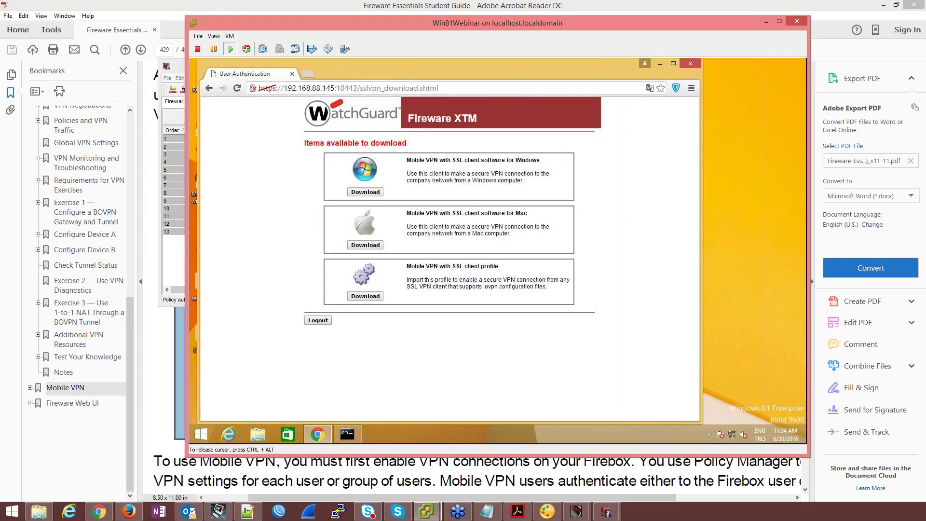
Select the download page address and minimize Chrome to return to the Mobile VPN login dialog.
{"action": "left_click_drag", "start_coordinate": [438, 88], "coordinate": [255, 91]}
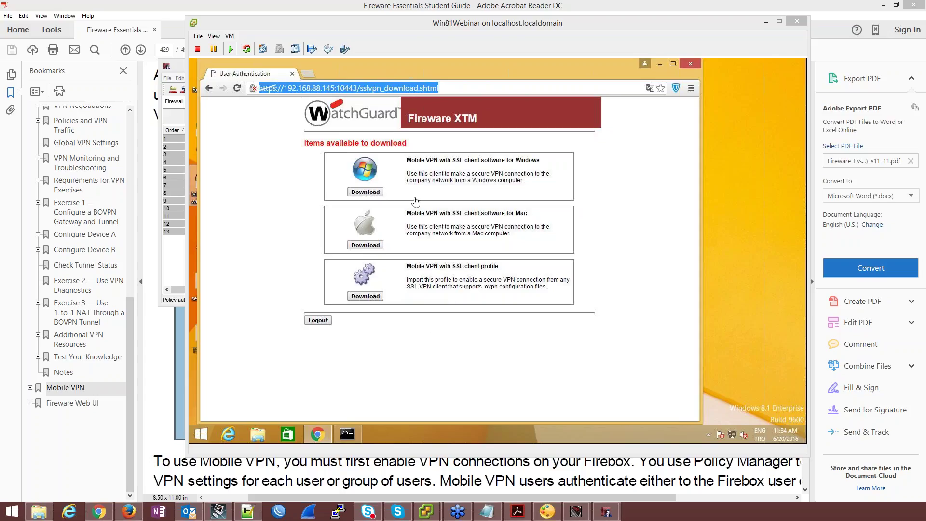
{"action": "left_click", "coordinate": [387, 196]}
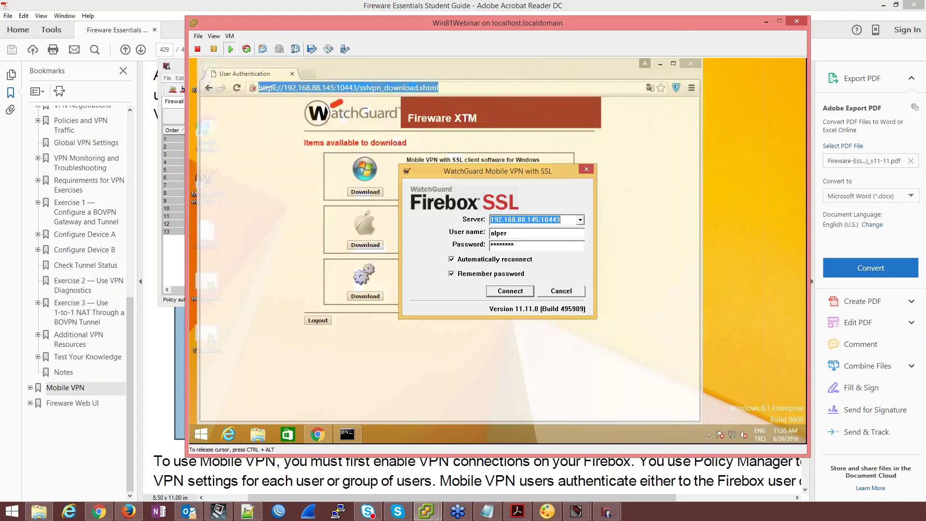
{"action": "left_click", "coordinate": [659, 63]}
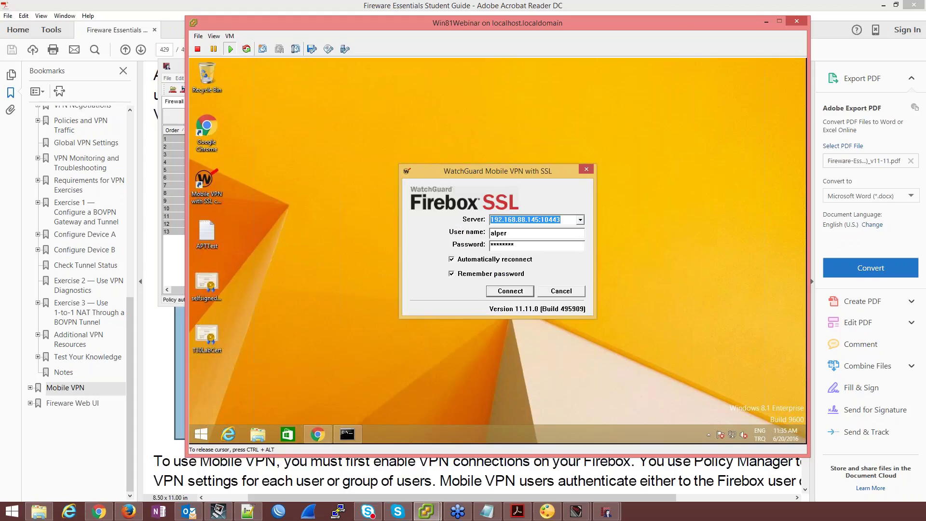
Connect to the Firebox at 192.168.88.145 with the saved credentials and wait for Connected.
{"action": "left_click", "coordinate": [517, 292]}
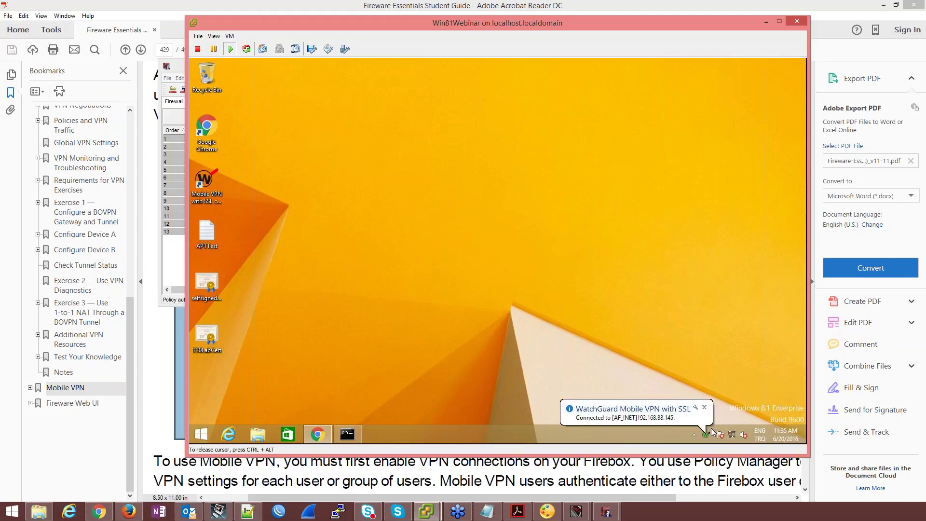
{"action": "right_click", "coordinate": [707, 433]}
{"action": "left_click", "coordinate": [708, 433]}
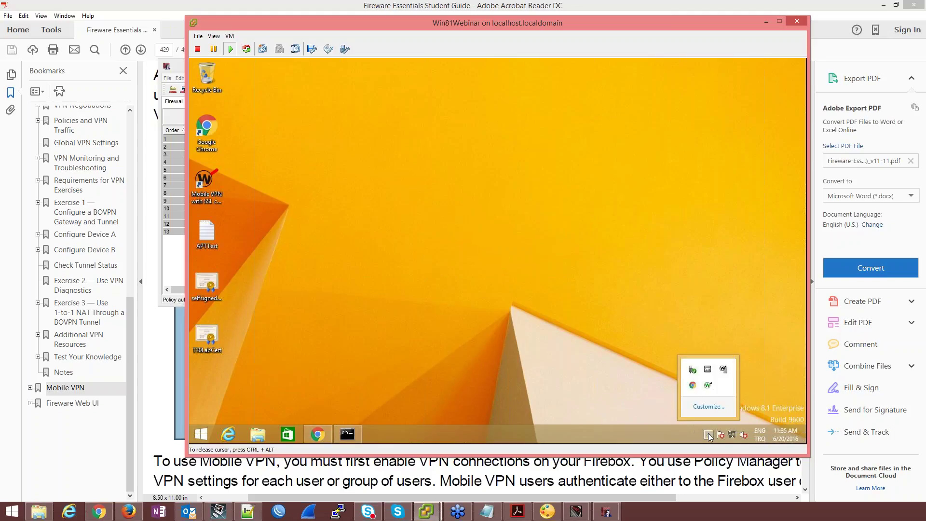
{"action": "right_click", "coordinate": [708, 386]}
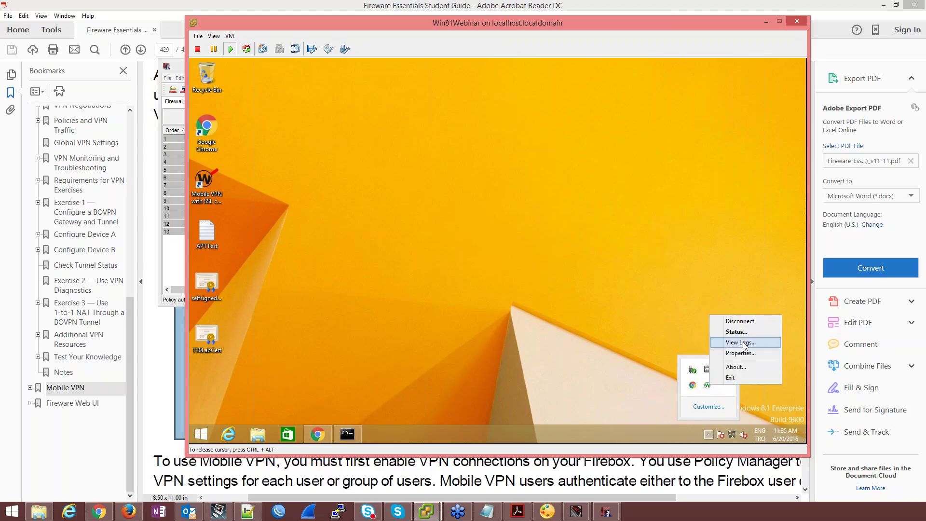
{"action": "left_click", "coordinate": [747, 331]}
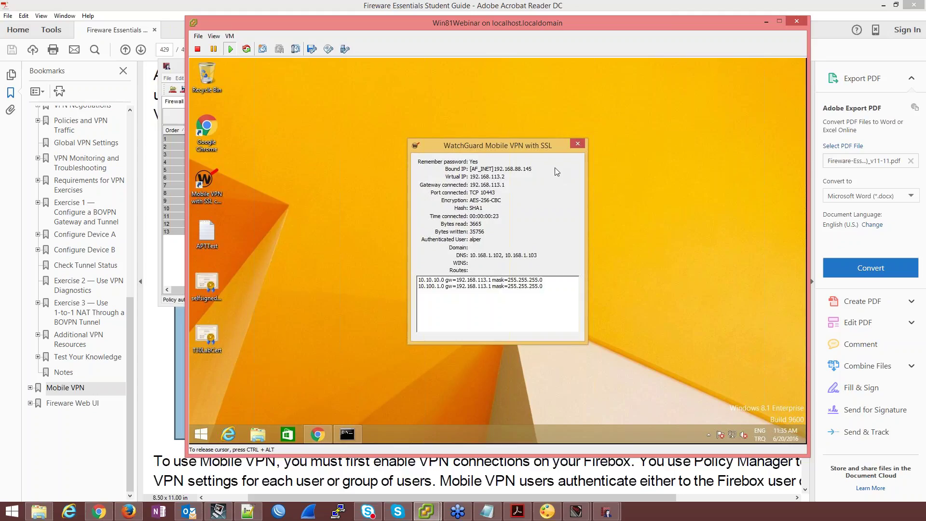
{"action": "left_click", "coordinate": [581, 141]}
{"action": "left_click", "coordinate": [708, 435]}
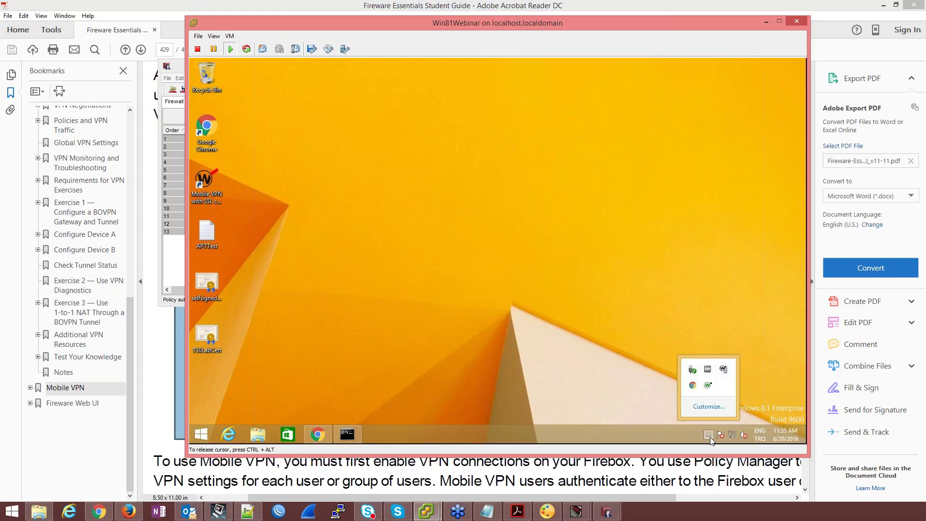
Disconnect the VPN session, then attempt to reconnect from the client's login window.
{"action": "right_click", "coordinate": [707, 384]}
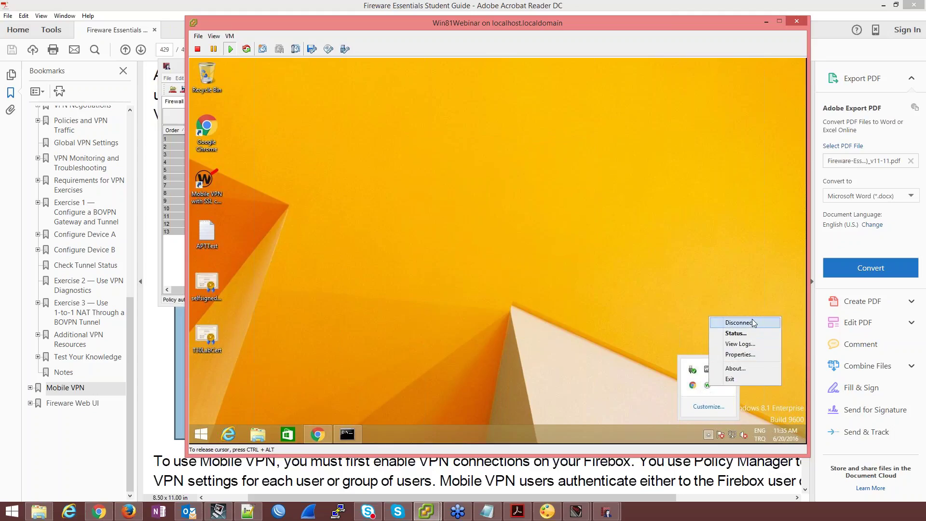
{"action": "left_click", "coordinate": [746, 325]}
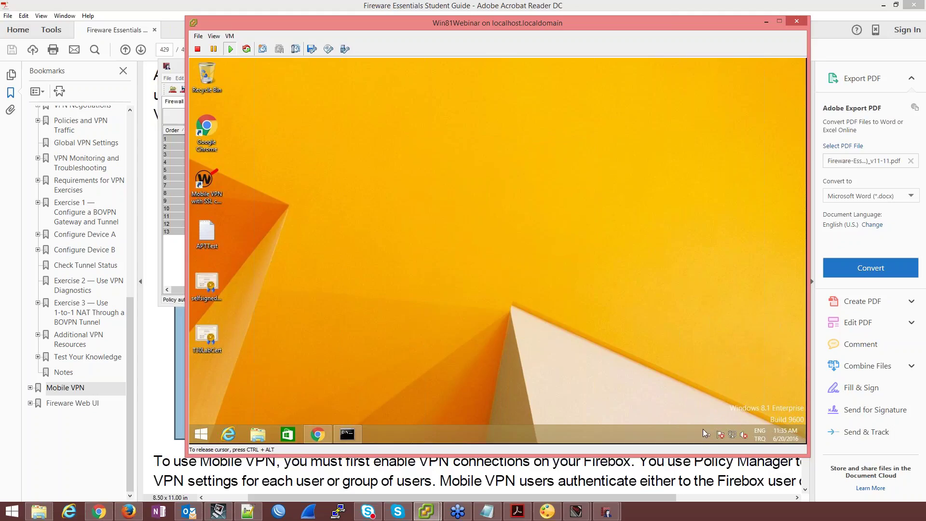
{"action": "left_click", "coordinate": [709, 435]}
{"action": "double_click", "coordinate": [708, 386]}
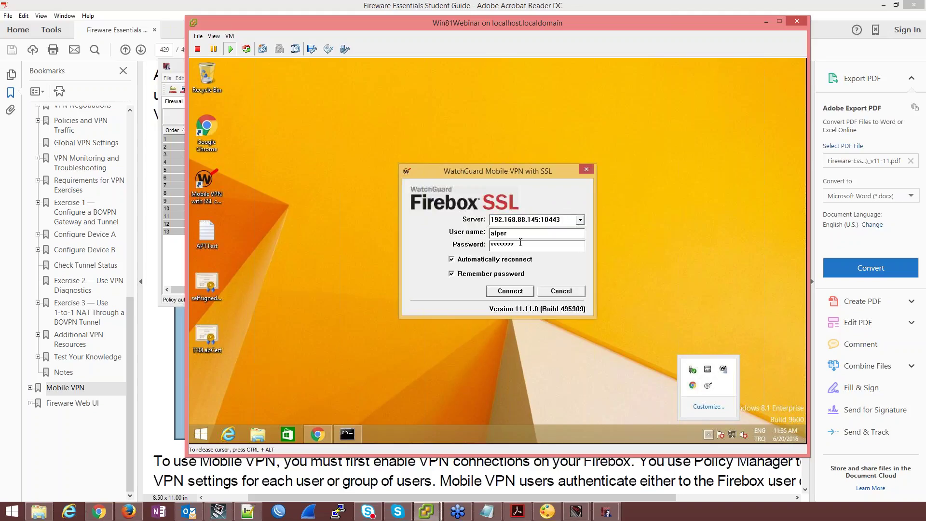
{"action": "left_click", "coordinate": [507, 291]}
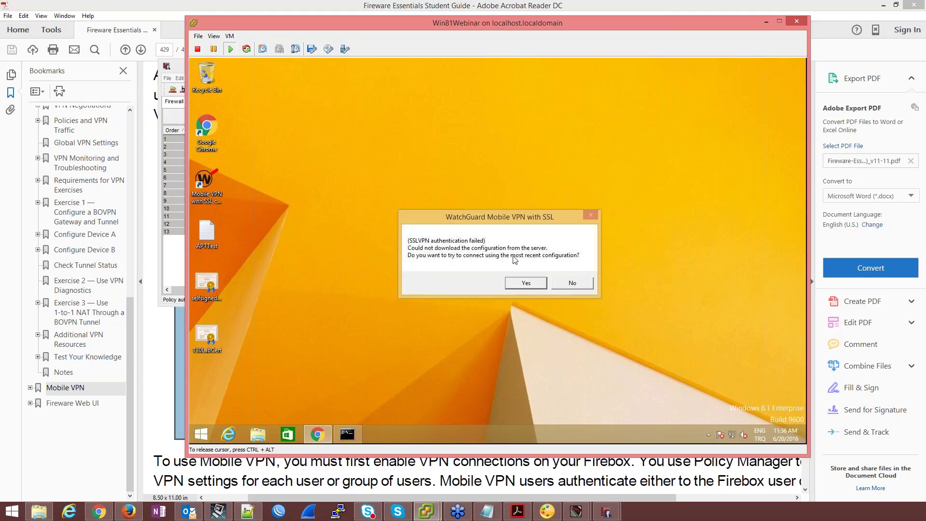
Open the client's connection log after the authentication failure.
{"action": "left_click", "coordinate": [708, 435]}
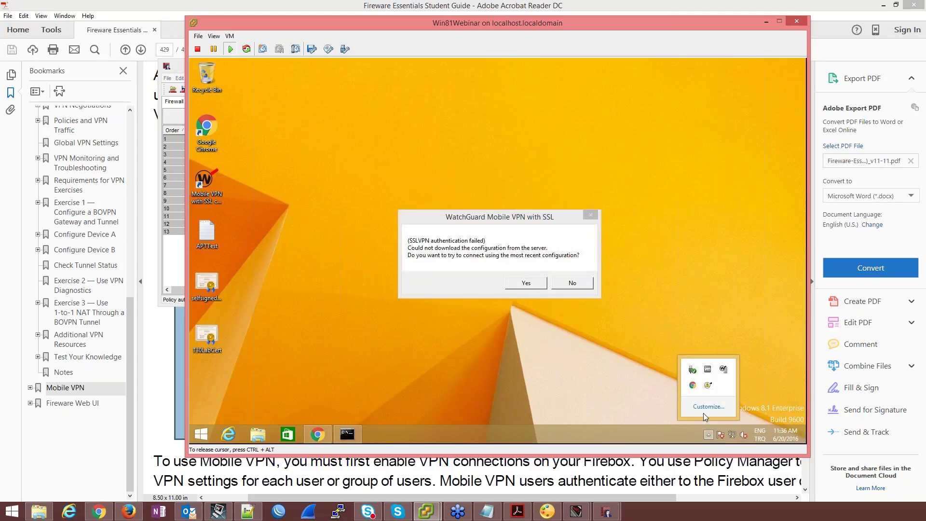
{"action": "right_click", "coordinate": [708, 386]}
{"action": "left_click", "coordinate": [727, 343]}
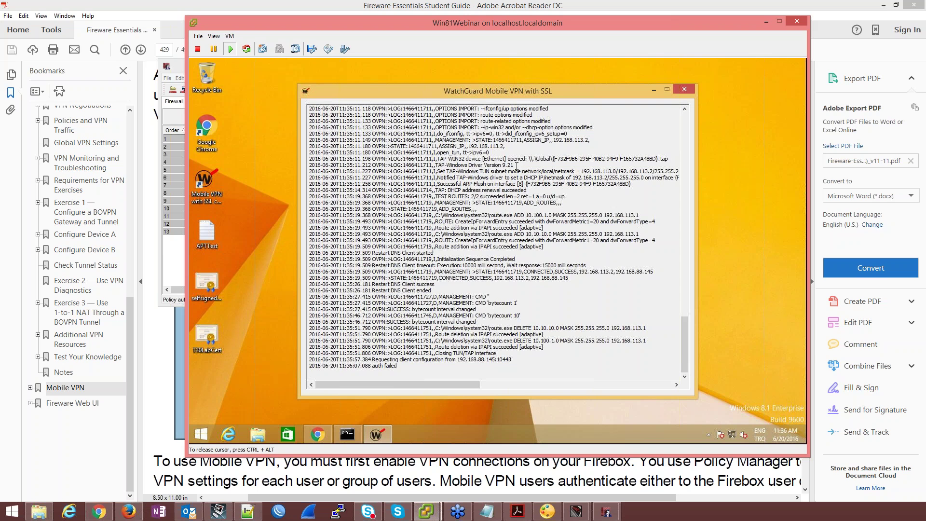
{"action": "key", "text": "ctrl+alt"}
{"action": "left_click", "coordinate": [731, 518]}
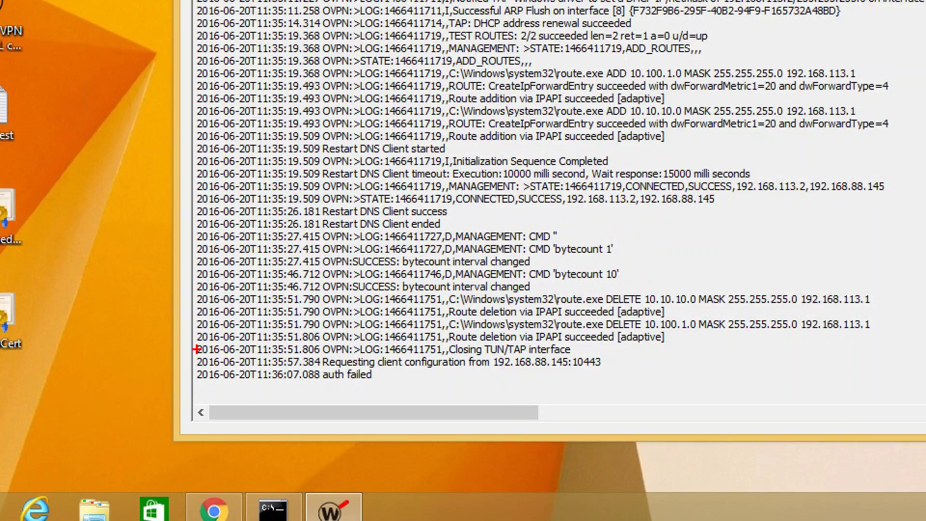
{"action": "left_click_drag", "start_coordinate": [193, 355], "coordinate": [330, 382]}
{"action": "left_click_drag", "start_coordinate": [583, 359], "coordinate": [622, 355]}
{"action": "left_click_drag", "start_coordinate": [380, 370], "coordinate": [320, 384]}
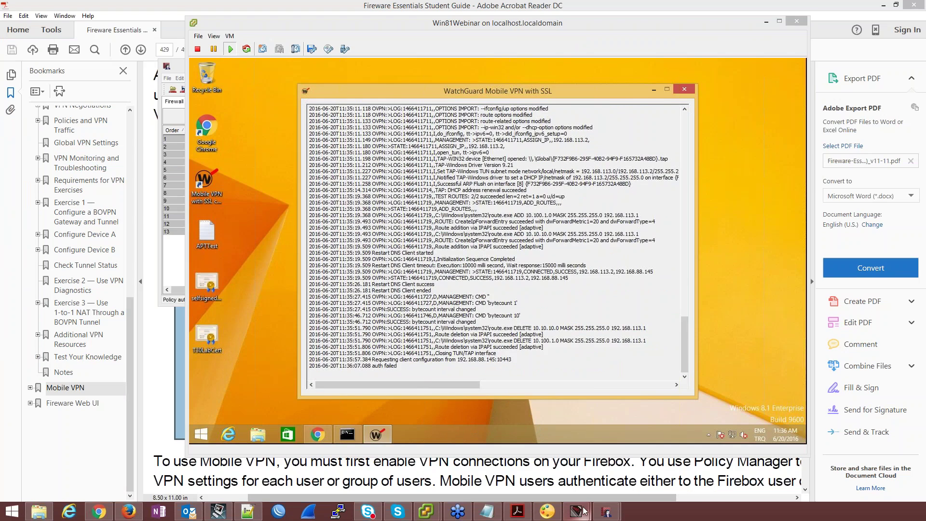
{"action": "mouse_move", "coordinate": [576, 511]}
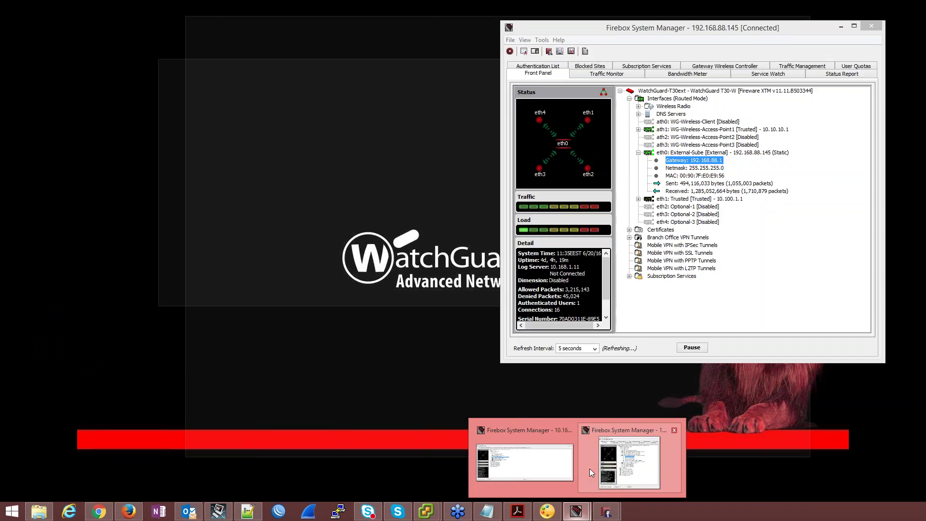
Show the 192.168.88.145 Firebox's Traffic Monitor filtered on 'ssl', with the window maximized.
{"action": "left_click", "coordinate": [590, 467]}
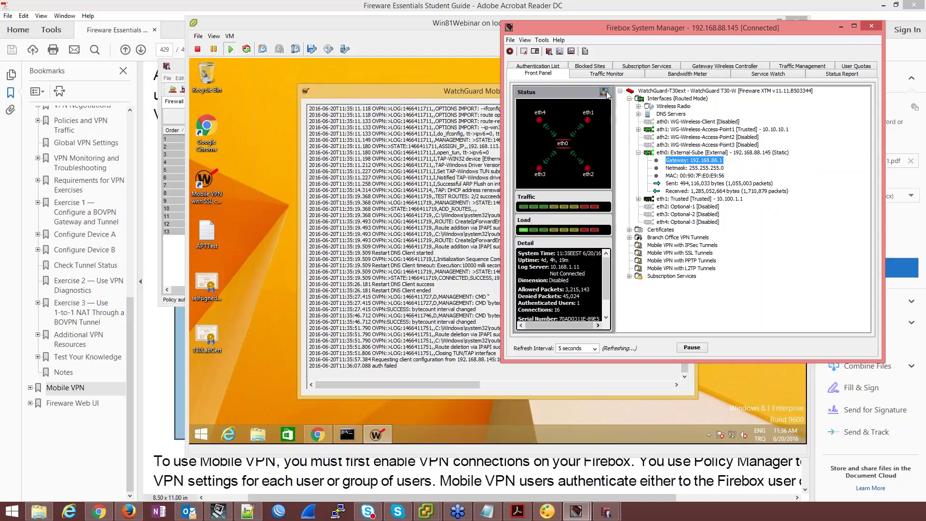
{"action": "left_click", "coordinate": [607, 74]}
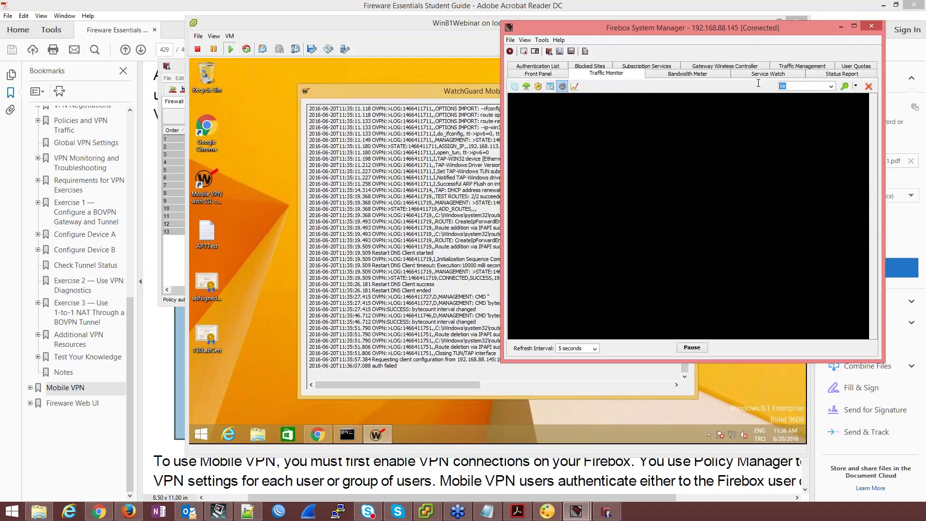
{"action": "type", "text": "ssl"}
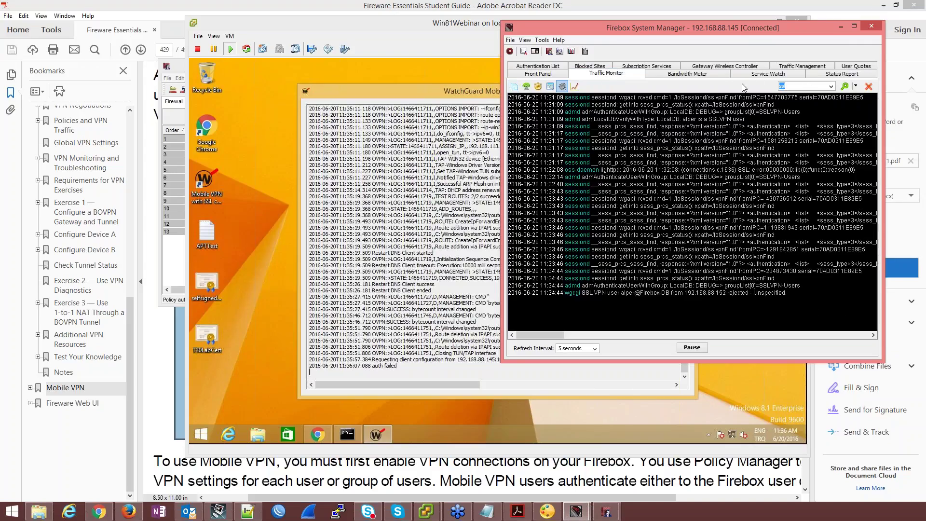
{"action": "double_click", "coordinate": [636, 27]}
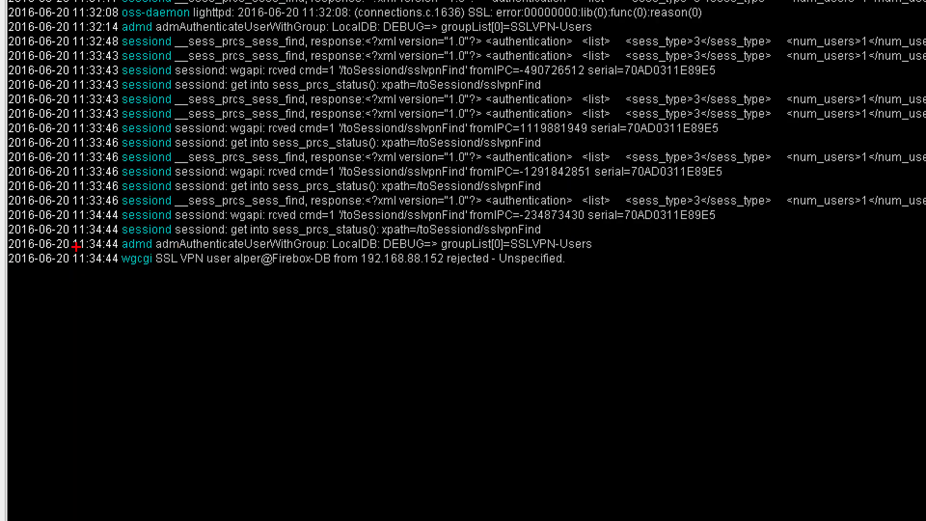
{"action": "mouse_move", "coordinate": [606, 251]}
{"action": "left_mouse_down"}
{"action": "mouse_move", "coordinate": [587, 267]}
{"action": "mouse_move", "coordinate": [97, 271]}
{"action": "left_mouse_up"}
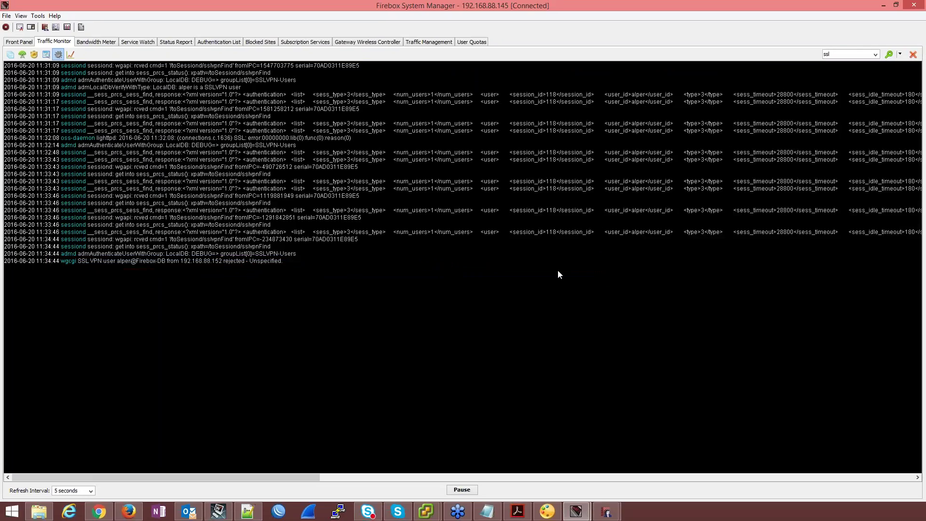
Close the VPN client's log window and decline the old configuration to return to login.
{"action": "left_click", "coordinate": [426, 511]}
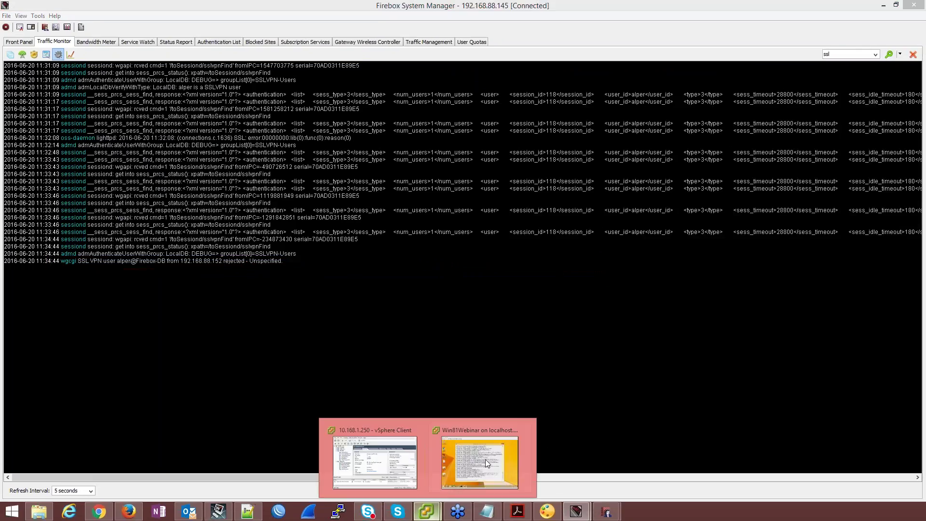
{"action": "left_click", "coordinate": [491, 456]}
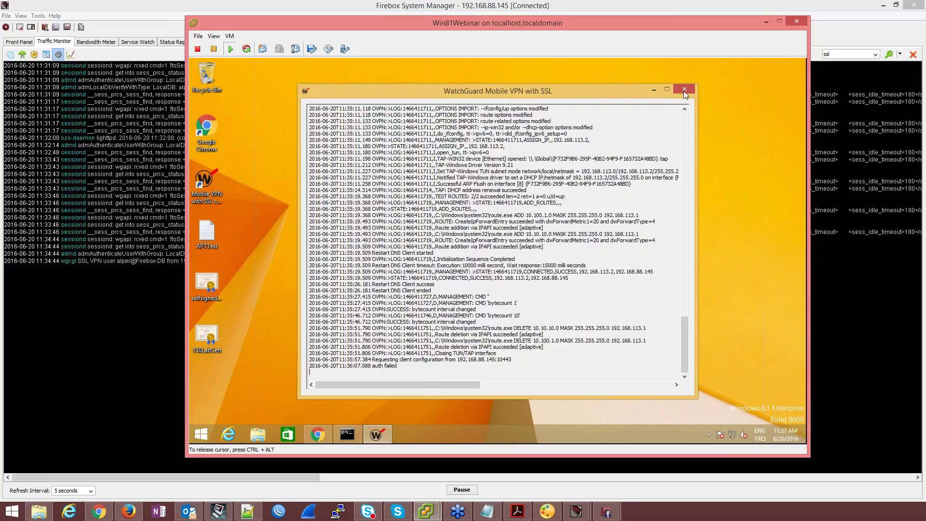
{"action": "left_click", "coordinate": [684, 91]}
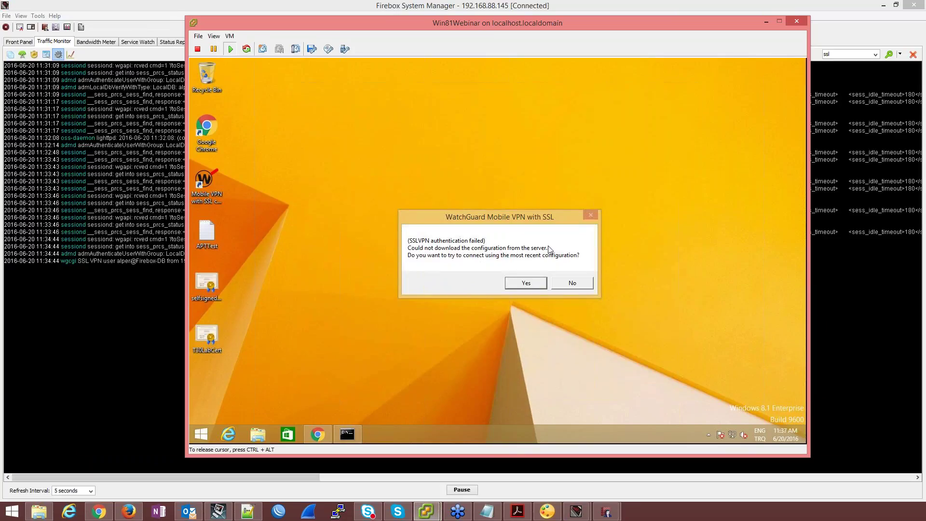
{"action": "left_click", "coordinate": [577, 283]}
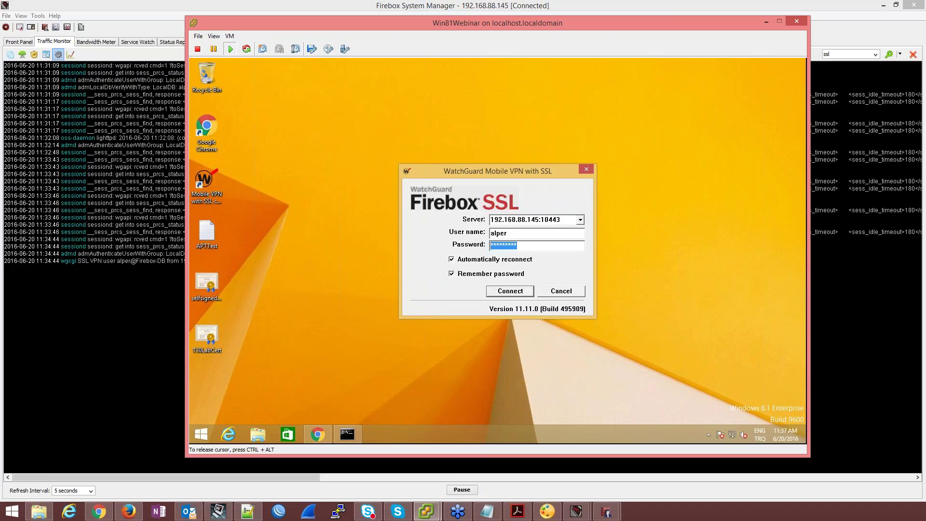
Re-enter the password and reconnect to 192.168.88.145, then return to Policy Manager.
{"action": "type", "text": "*******"}
{"action": "left_click", "coordinate": [511, 292]}
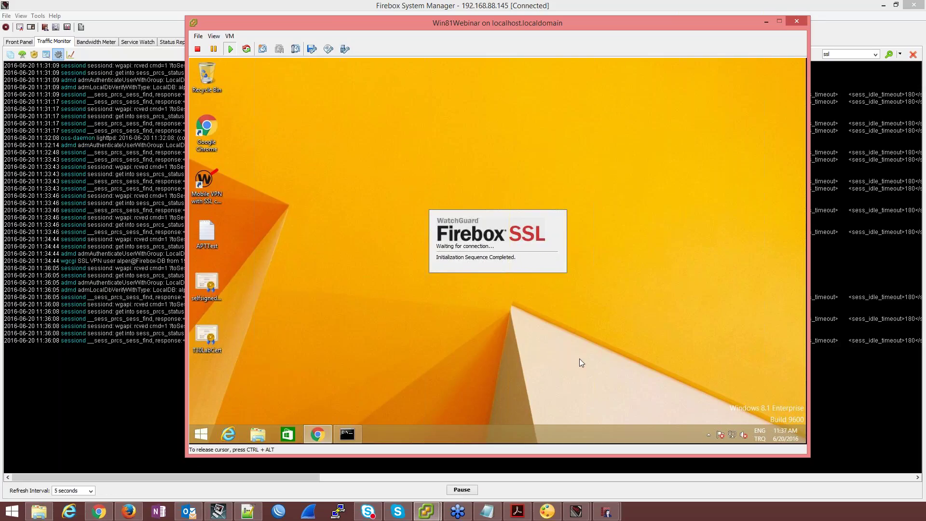
{"action": "key", "text": "ctrl+alt"}
{"action": "left_click", "coordinate": [609, 514]}
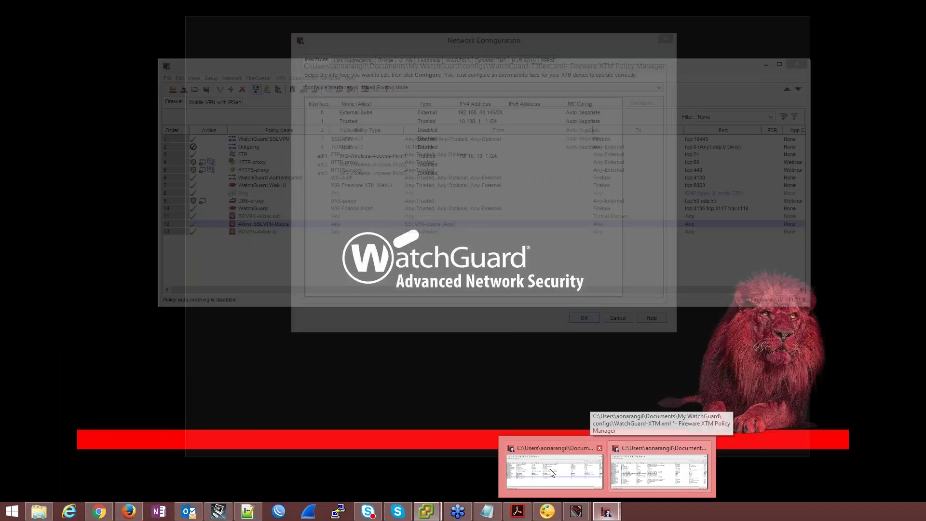
Turn off password remembering and auto reconnect in the Mobile VPN with SSL authentication settings.
{"action": "left_click", "coordinate": [546, 456]}
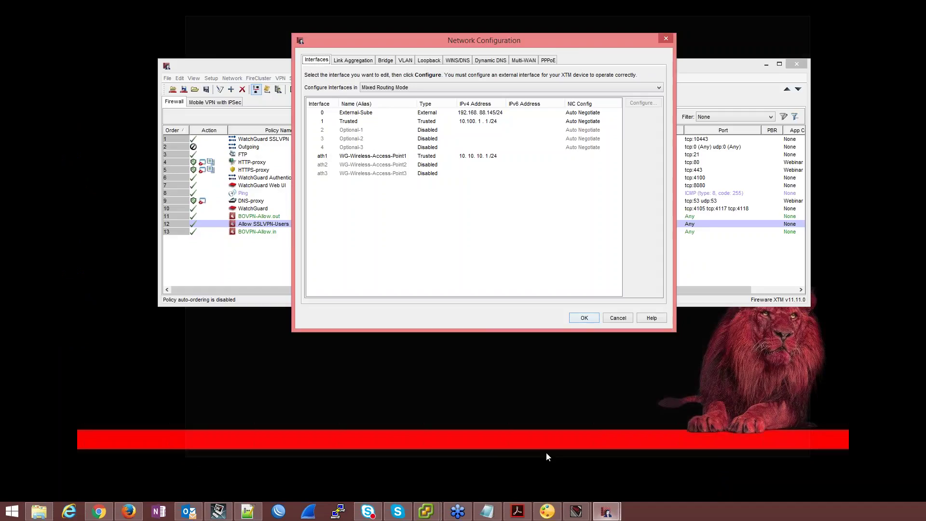
{"action": "left_click", "coordinate": [665, 38]}
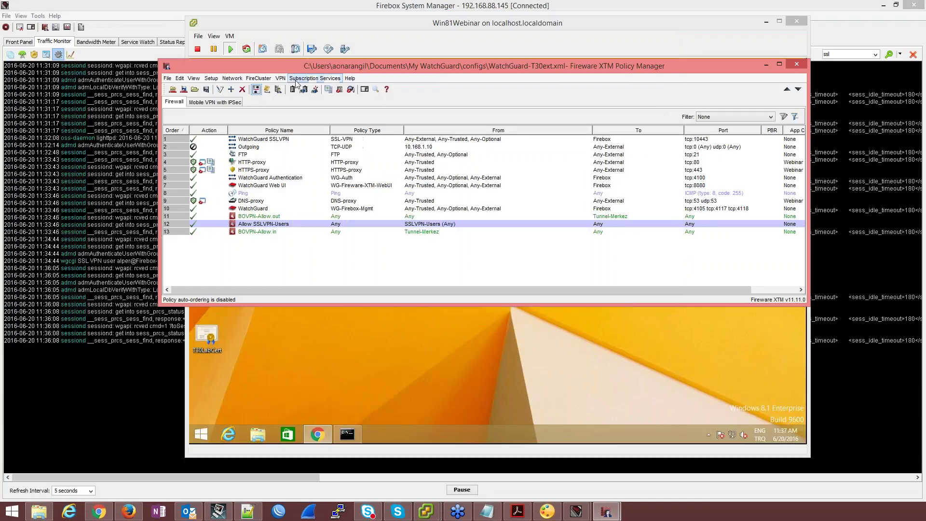
{"action": "left_click", "coordinate": [280, 78]}
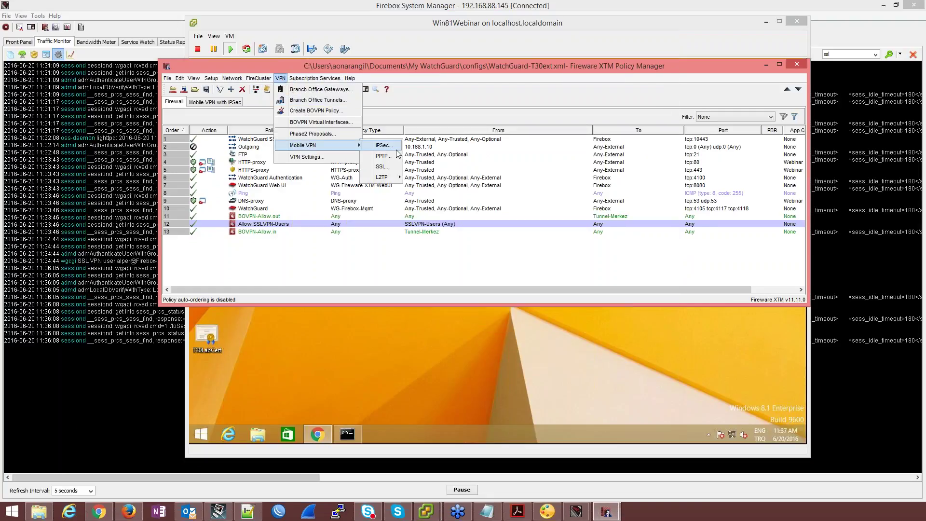
{"action": "left_click", "coordinate": [392, 173]}
{"action": "left_click", "coordinate": [398, 63]}
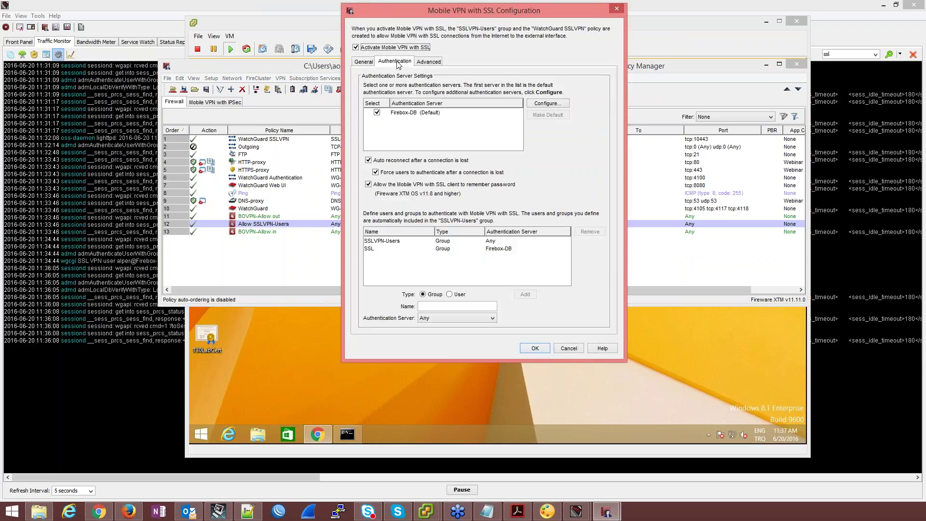
{"action": "left_click", "coordinate": [408, 186]}
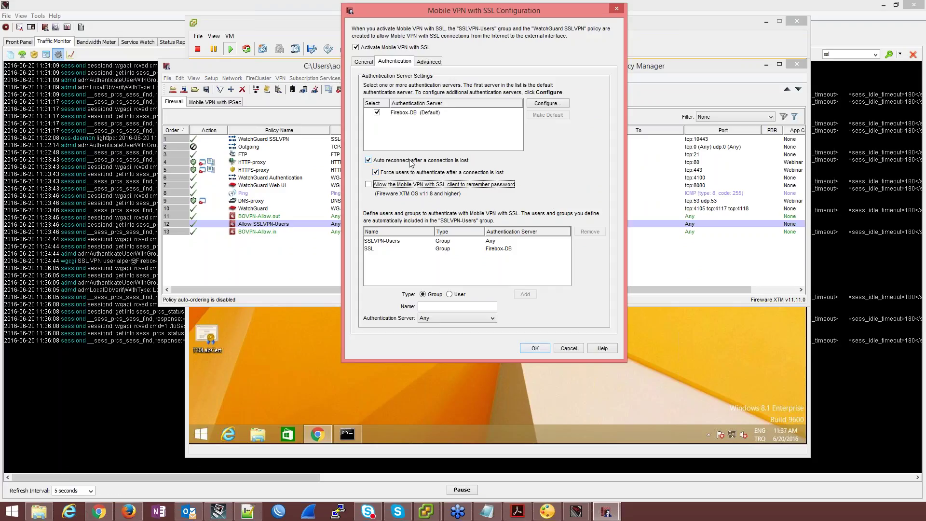
{"action": "left_click", "coordinate": [410, 161]}
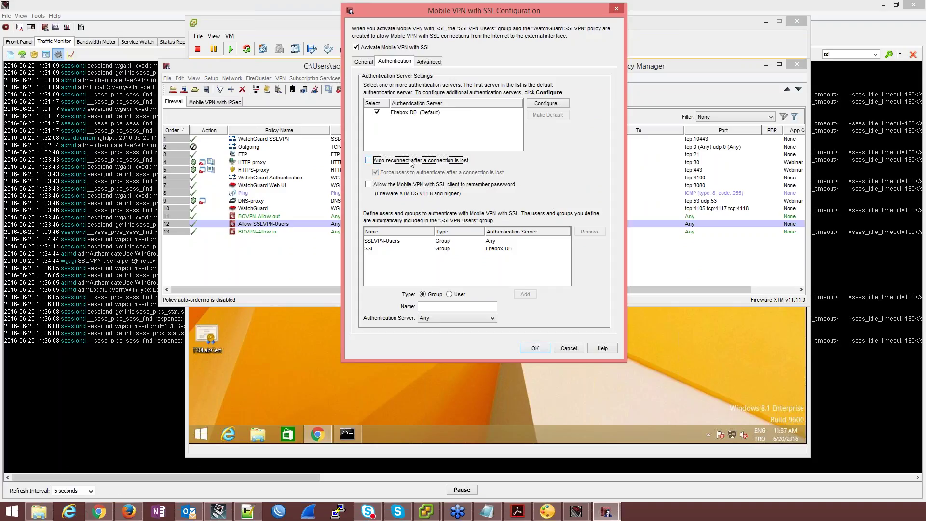
{"action": "left_click", "coordinate": [535, 348]}
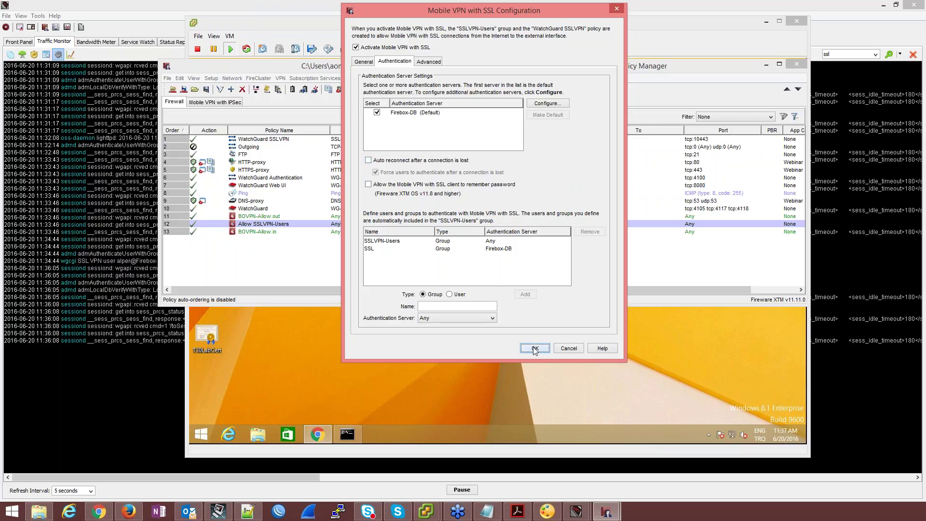
Save WatchGuard-T30ext.xml to the Firebox using the administrator passphrase.
{"action": "left_click", "coordinate": [183, 90]}
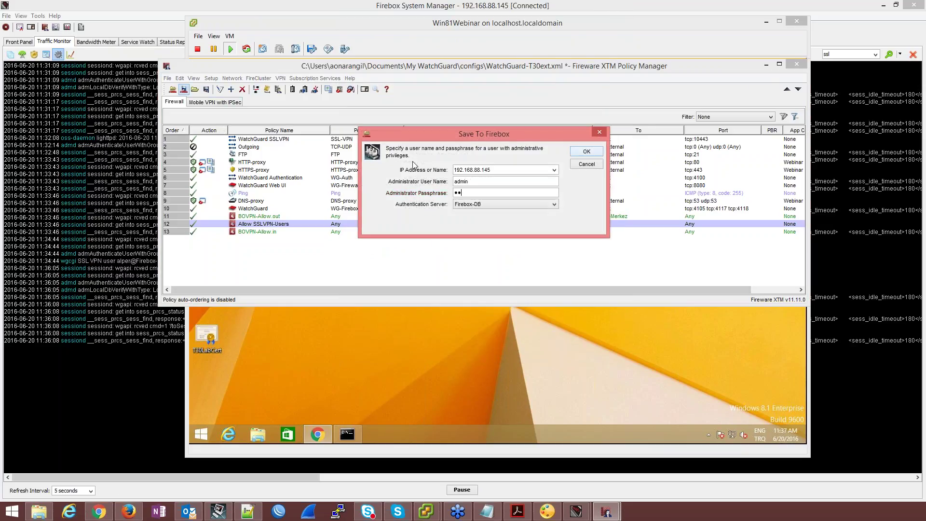
{"action": "key", "text": "Return"}
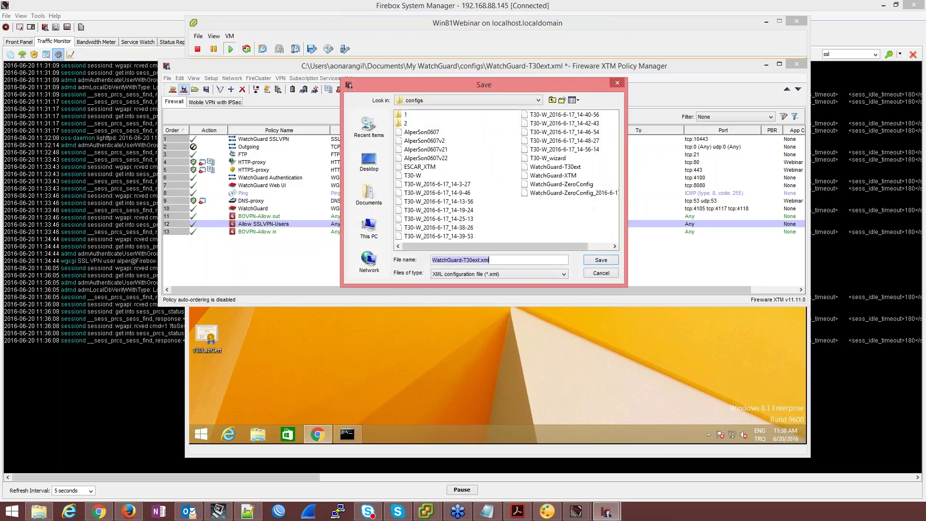
{"action": "key", "text": "Return"}
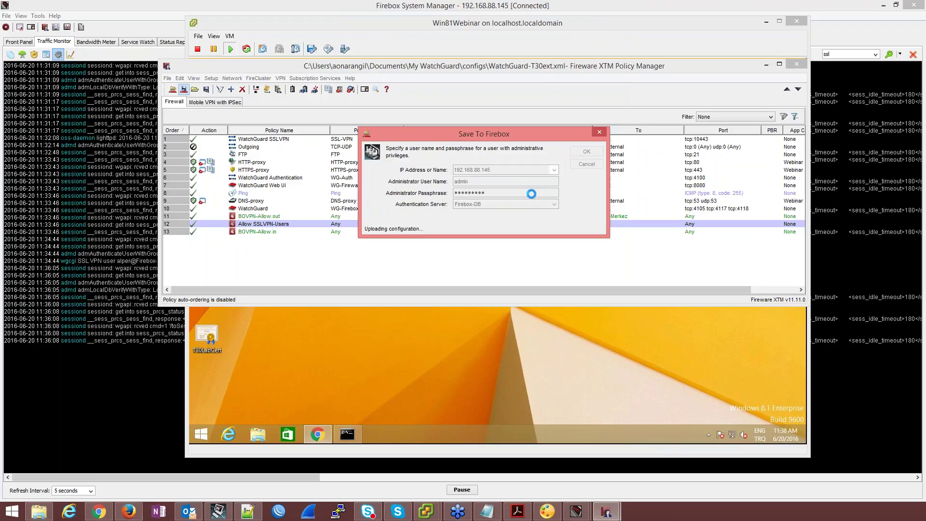
{"action": "left_click", "coordinate": [480, 200]}
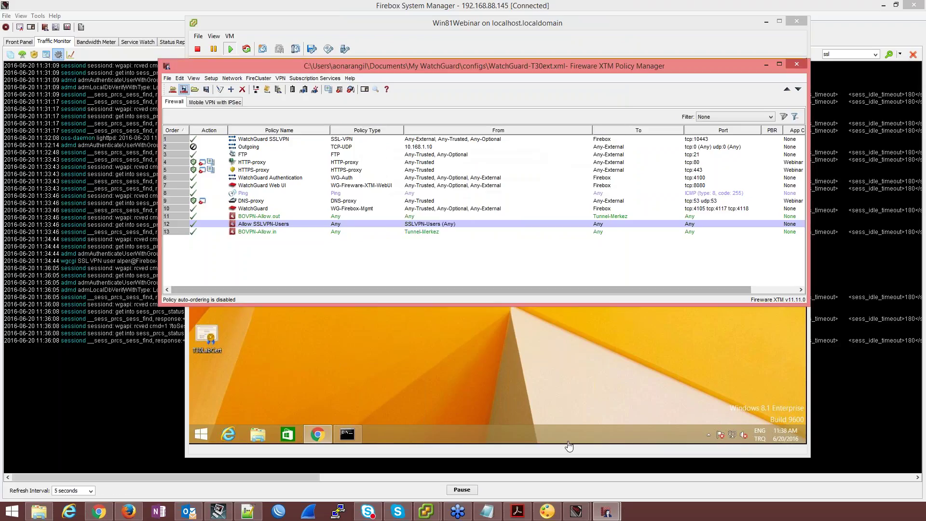
Open the VPN connection status window from the VM's tray icon, then close it.
{"action": "left_click", "coordinate": [555, 363]}
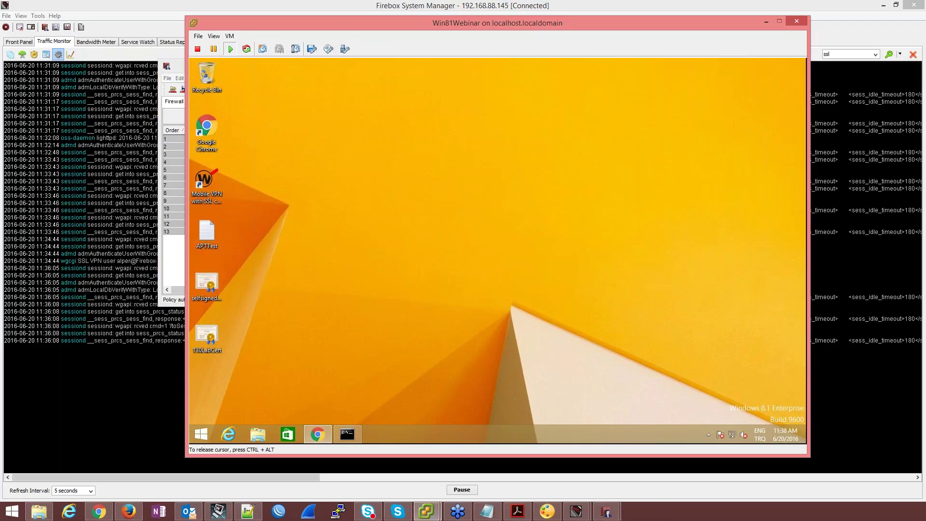
{"action": "left_click", "coordinate": [708, 434]}
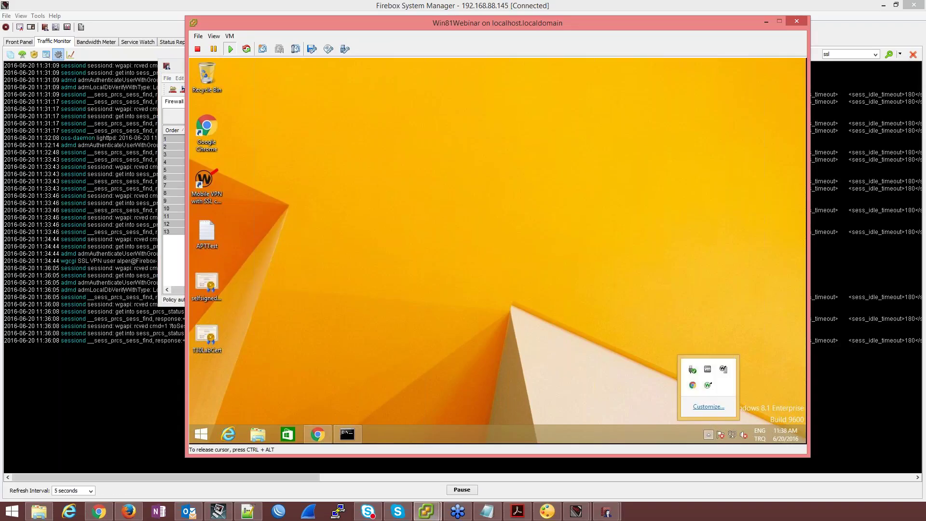
{"action": "double_click", "coordinate": [708, 386]}
{"action": "left_click", "coordinate": [613, 168]}
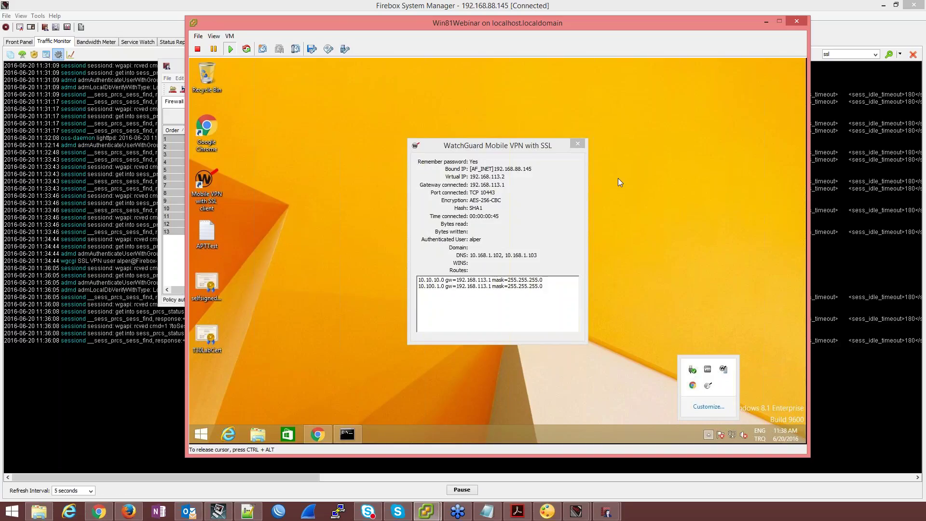
{"action": "left_click", "coordinate": [580, 147]}
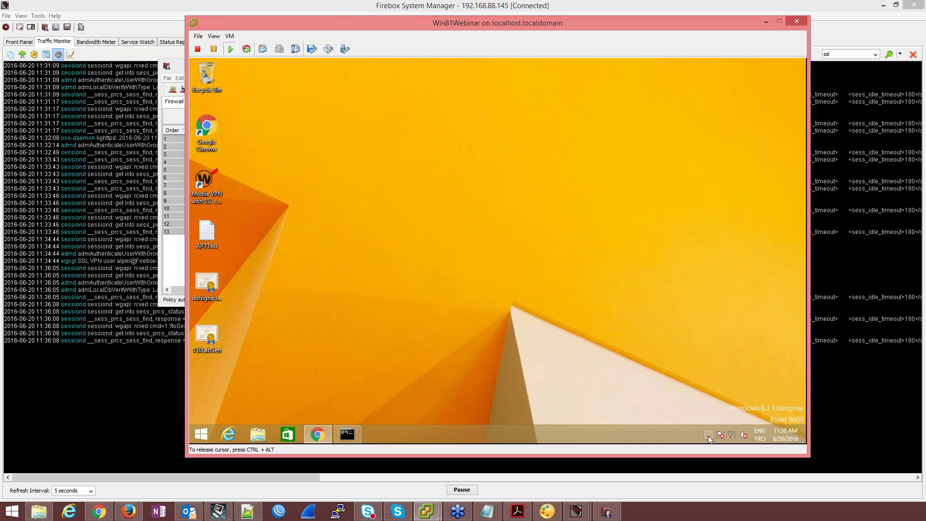
Reopen the VPN status details and then open the client's connection log.
{"action": "left_click", "coordinate": [709, 434]}
{"action": "right_click", "coordinate": [707, 386]}
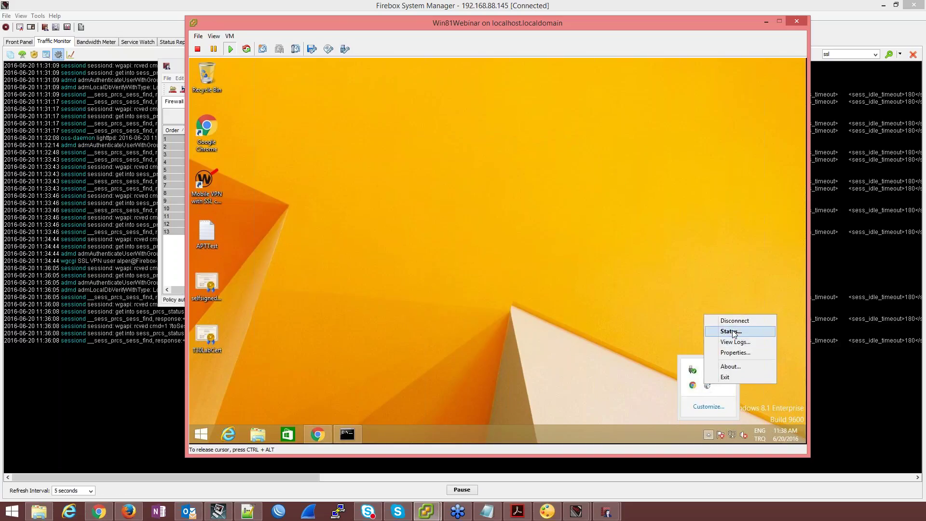
{"action": "left_click", "coordinate": [731, 331]}
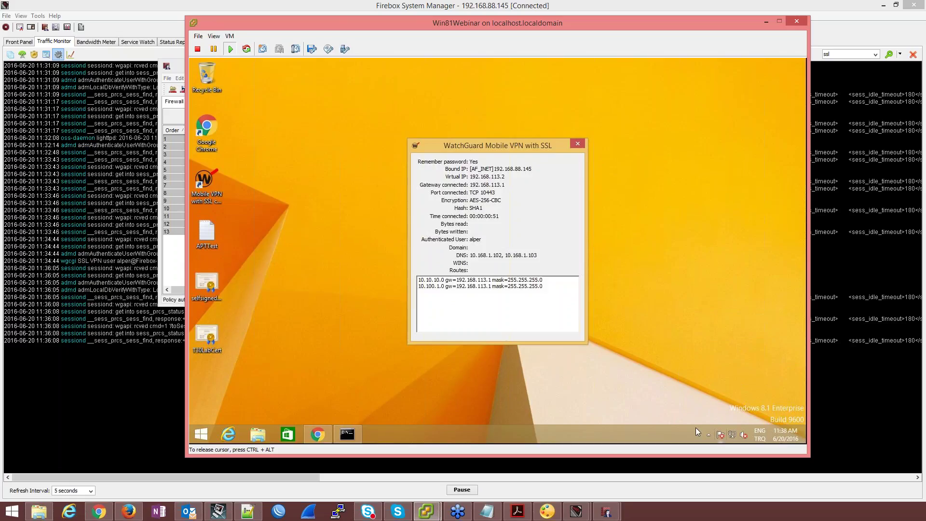
{"action": "left_click", "coordinate": [708, 434]}
{"action": "right_click", "coordinate": [708, 386]}
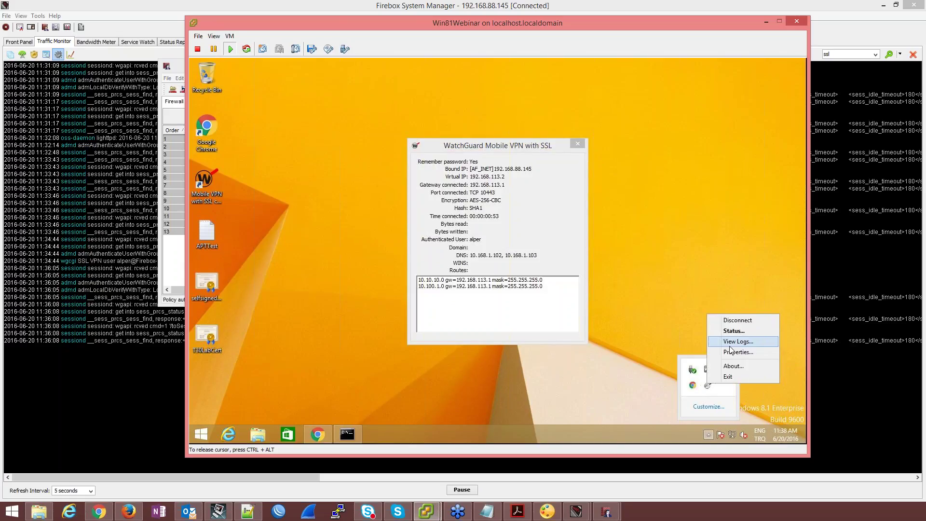
{"action": "left_click", "coordinate": [731, 341]}
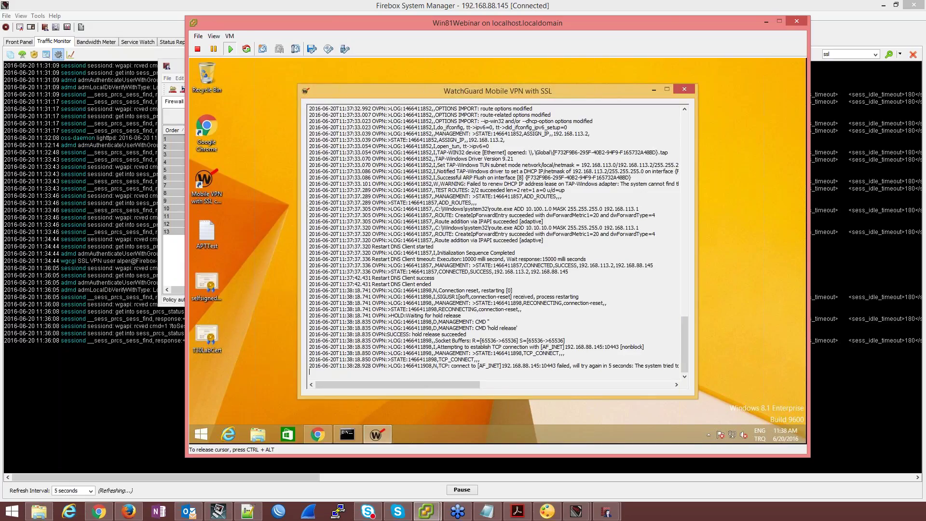
Move the log window aside and type the password into the VPN prompt to reconnect.
{"action": "left_click_drag", "start_coordinate": [571, 93], "coordinate": [502, 91]}
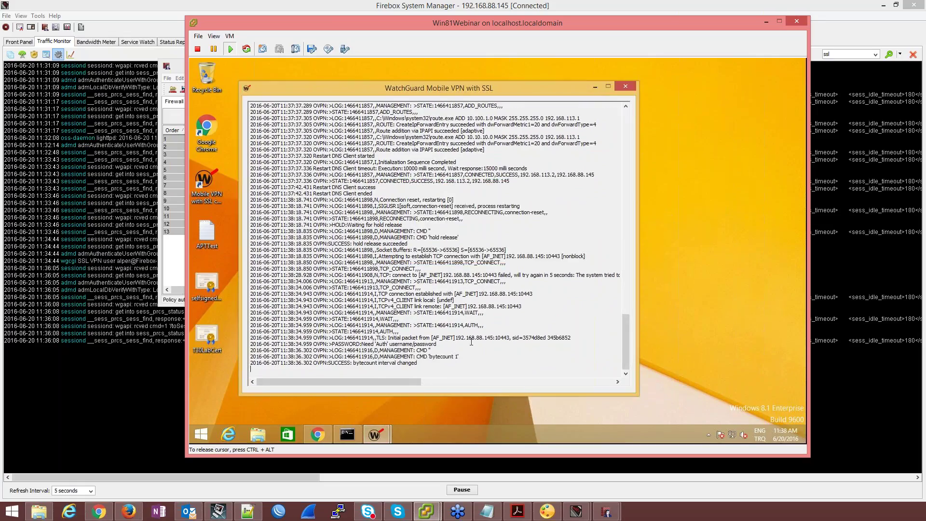
{"action": "mouse_move", "coordinate": [375, 434]}
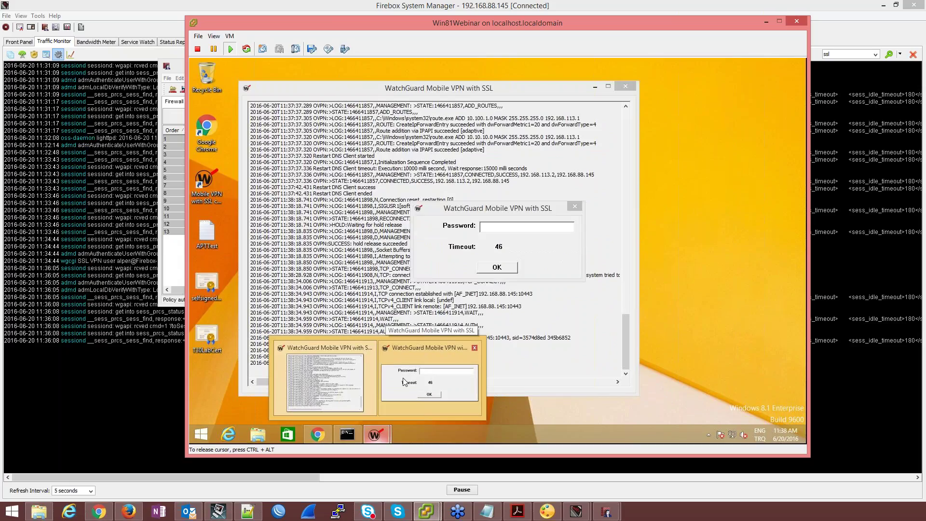
{"action": "left_click", "coordinate": [425, 386]}
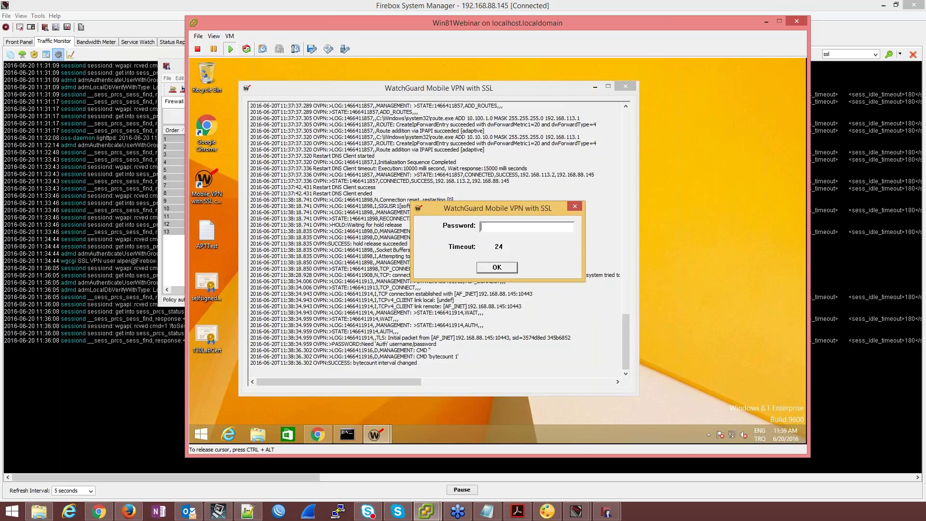
{"action": "type", "text": "********"}
{"action": "key", "text": "Return"}
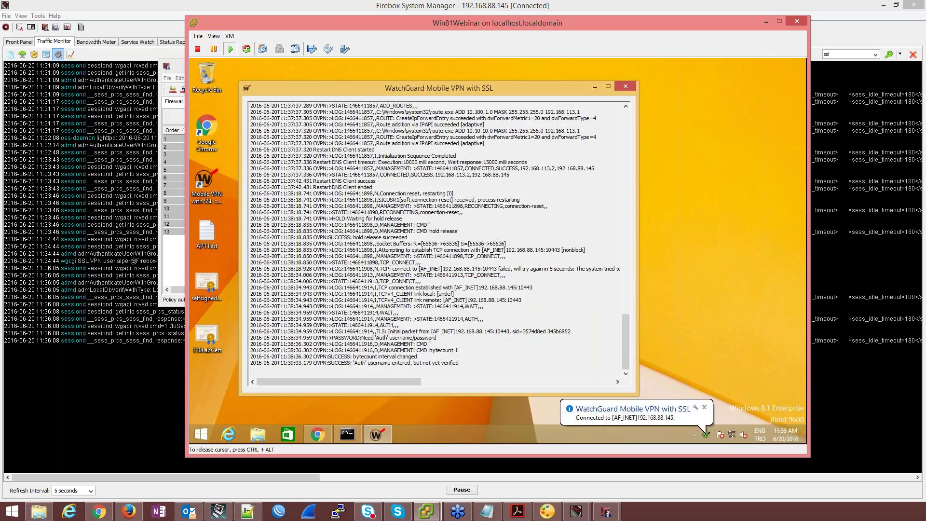
{"action": "scroll", "coordinate": [434, 237], "scroll_direction": "up", "scroll_amount": 3}
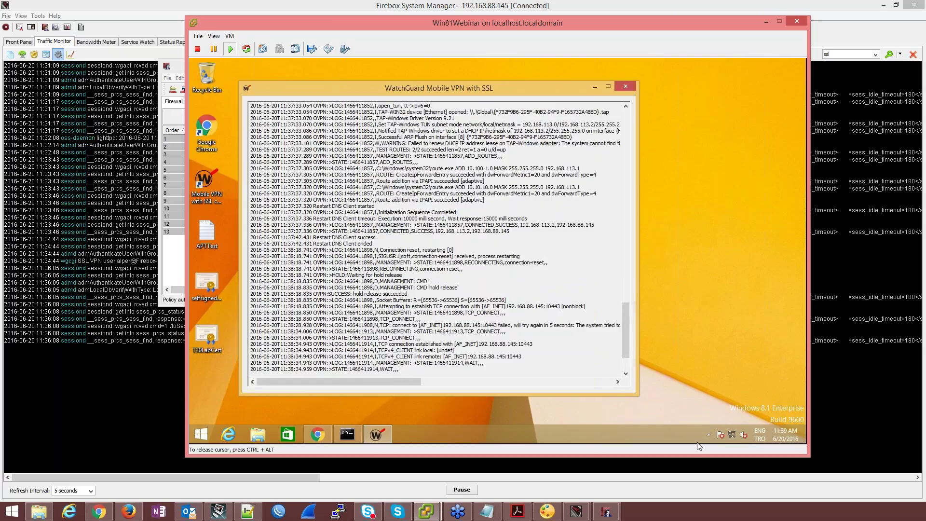
Exit the VPN client despite the active connection and relaunch it from the desktop shortcut.
{"action": "left_click", "coordinate": [708, 434]}
{"action": "right_click", "coordinate": [709, 389]}
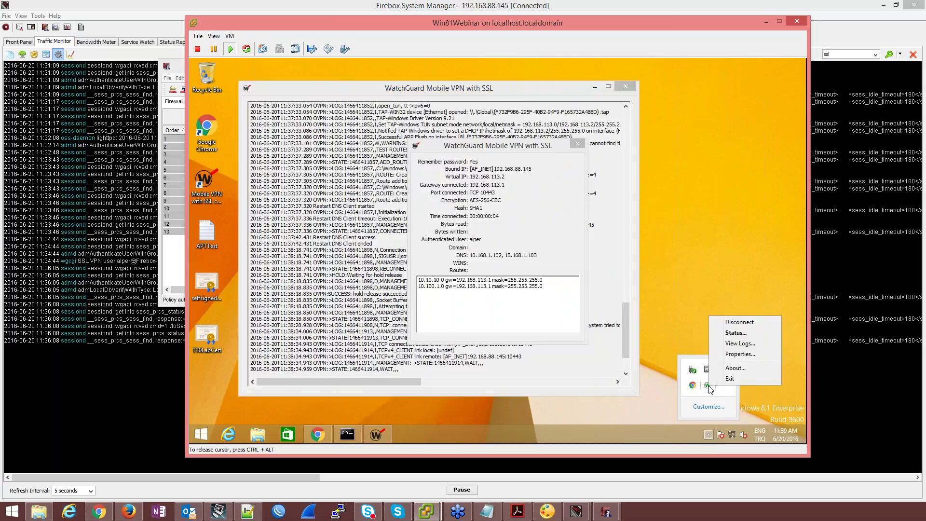
{"action": "left_click", "coordinate": [713, 378]}
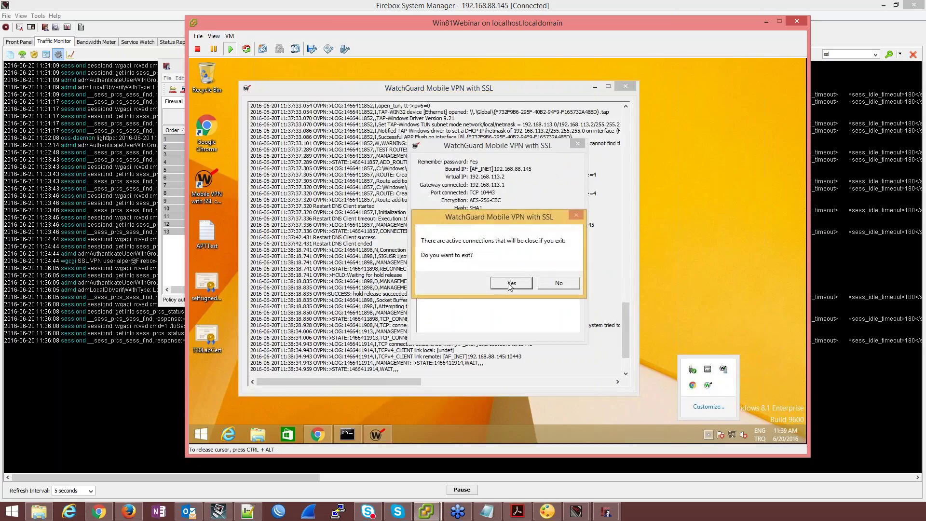
{"action": "left_click", "coordinate": [509, 285]}
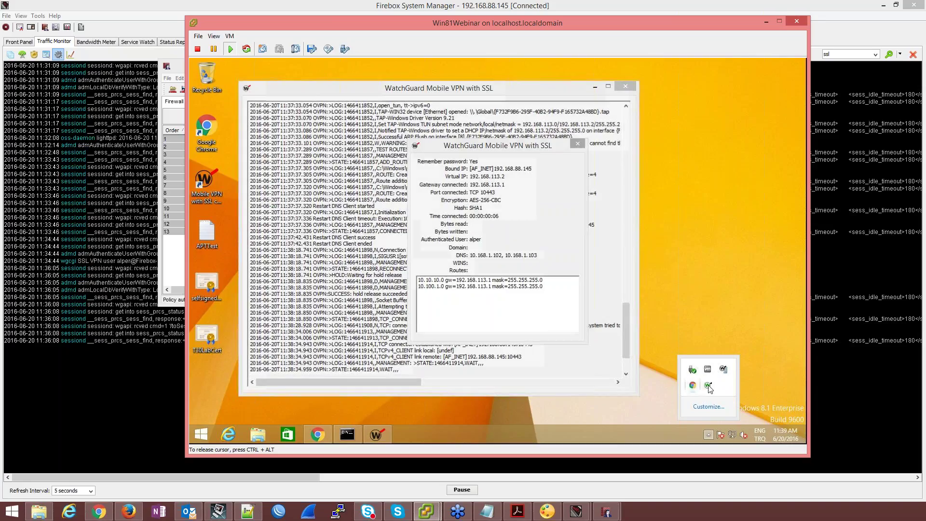
{"action": "double_click", "coordinate": [206, 181]}
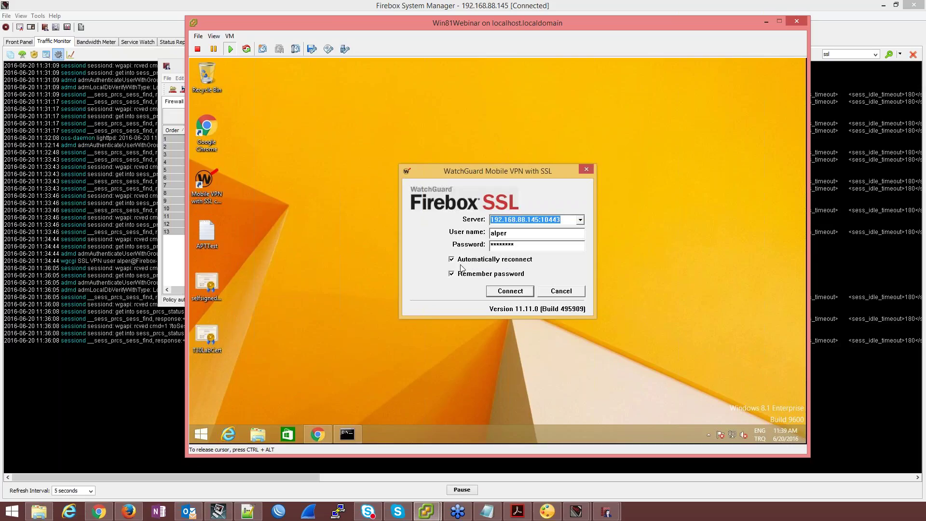
Connect again, entering the password in the prompt so the new configuration downloads.
{"action": "left_click", "coordinate": [503, 291]}
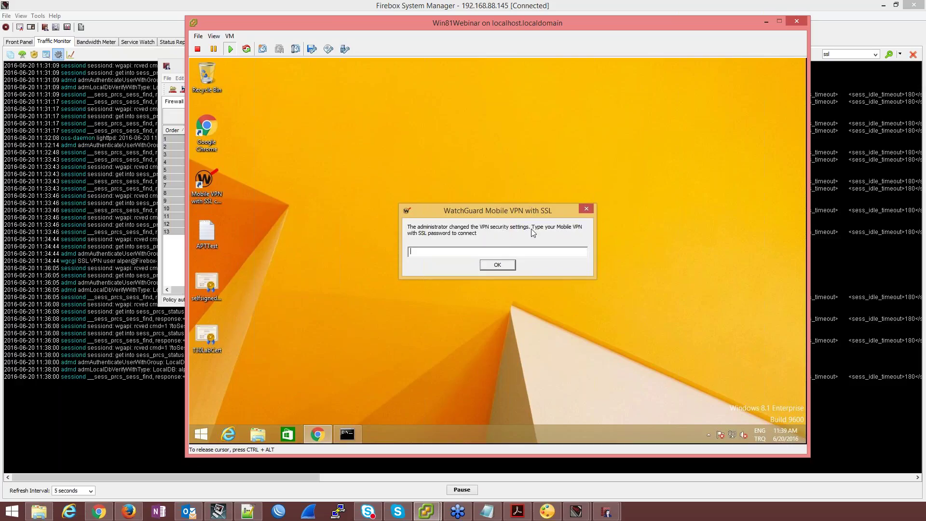
{"action": "type", "text": "**"}
{"action": "key", "text": "ctrl+alt"}
{"action": "left_click", "coordinate": [660, 519]}
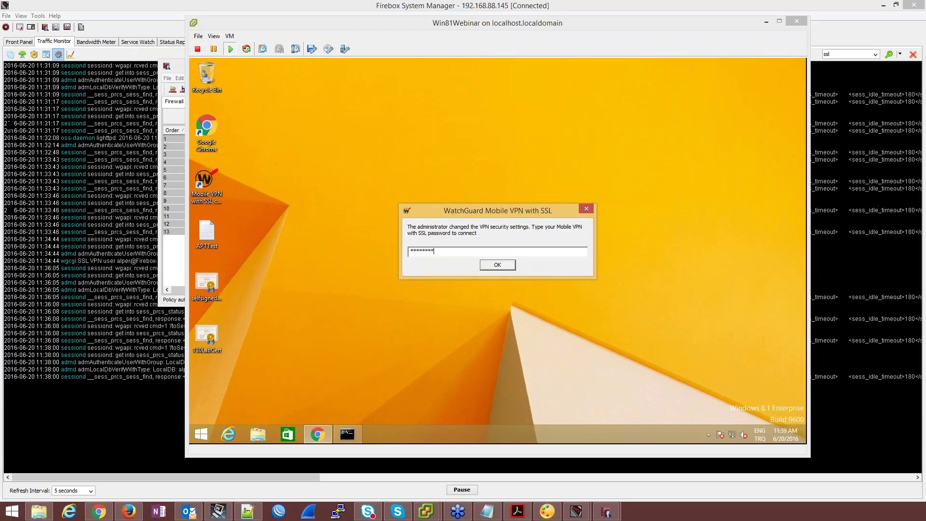
{"action": "left_click", "coordinate": [485, 228]}
{"action": "key", "text": "Return"}
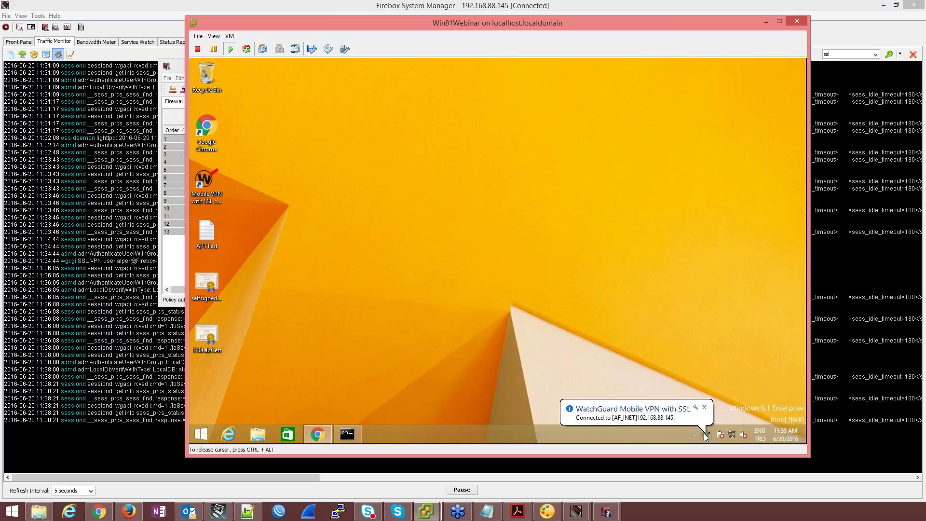
Return to the VM and open the VPN status window showing virtual IP 192.168.113.2.
{"action": "mouse_move", "coordinate": [737, 439]}
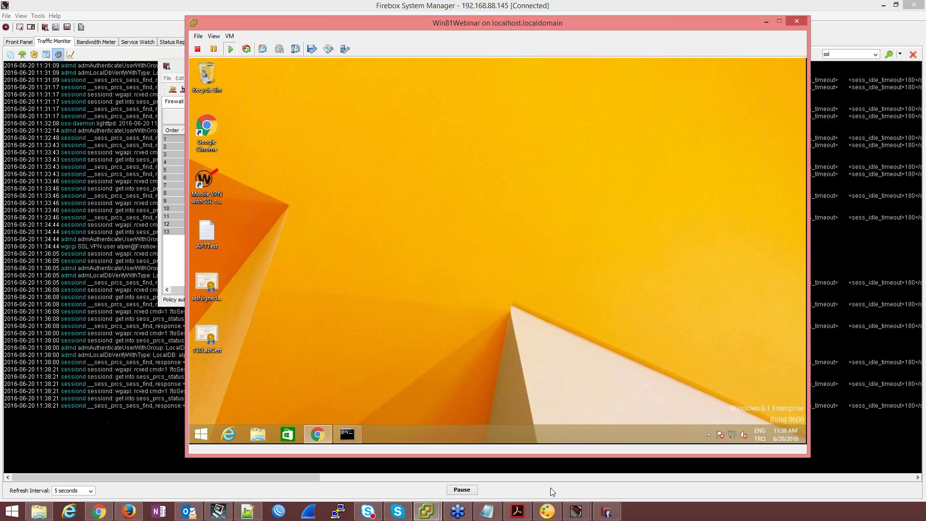
{"action": "left_click", "coordinate": [434, 510]}
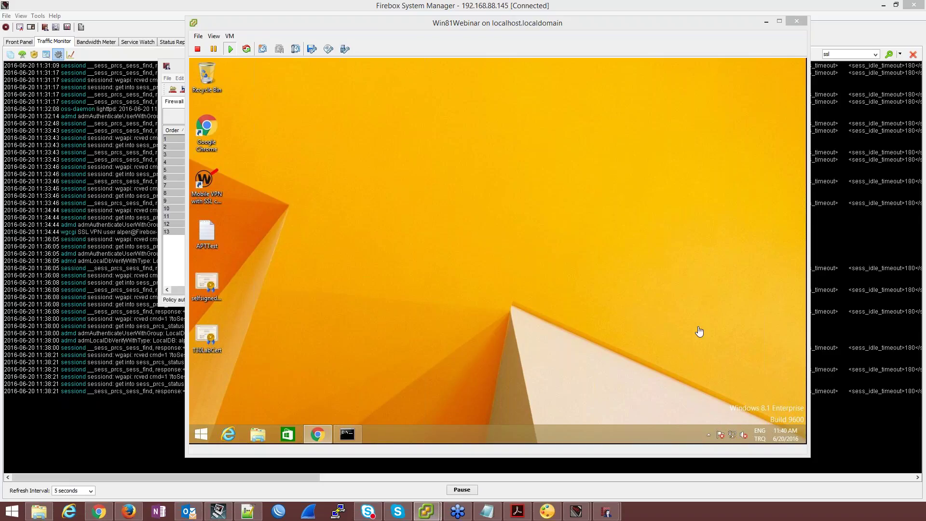
{"action": "left_click", "coordinate": [705, 304]}
{"action": "left_click", "coordinate": [708, 435]}
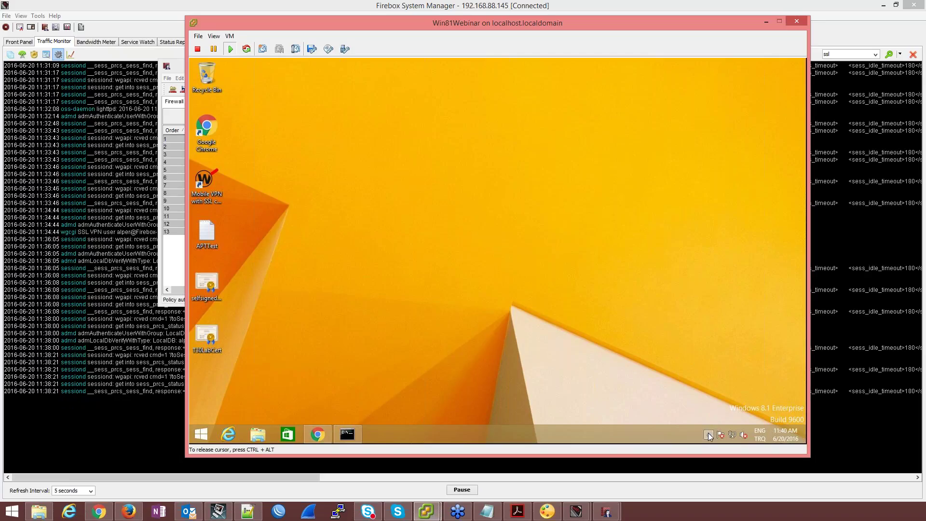
{"action": "left_click", "coordinate": [579, 218]}
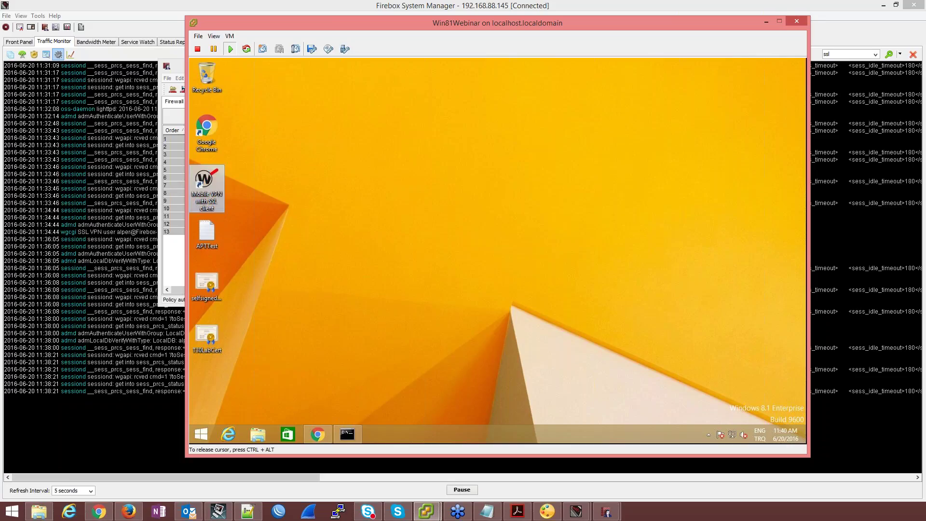
{"action": "left_click", "coordinate": [217, 185]}
{"action": "left_click", "coordinate": [708, 434]}
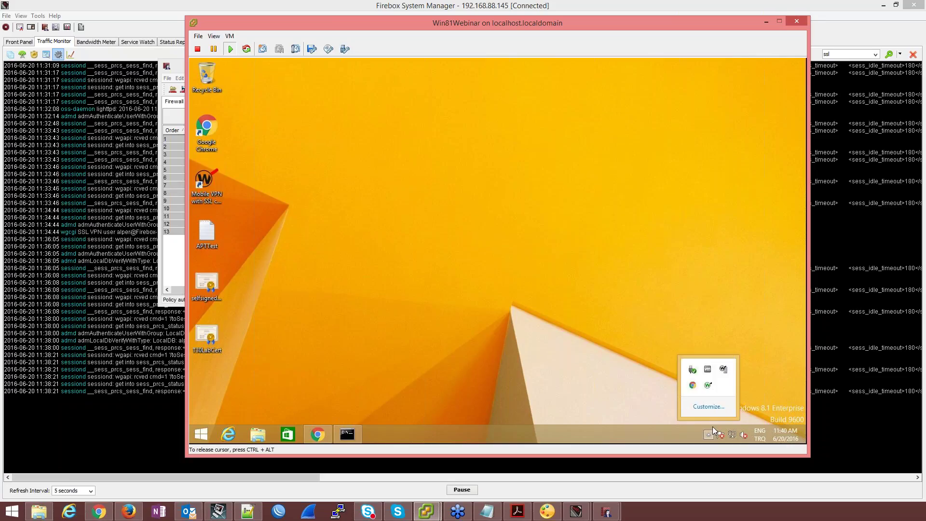
{"action": "double_click", "coordinate": [708, 386]}
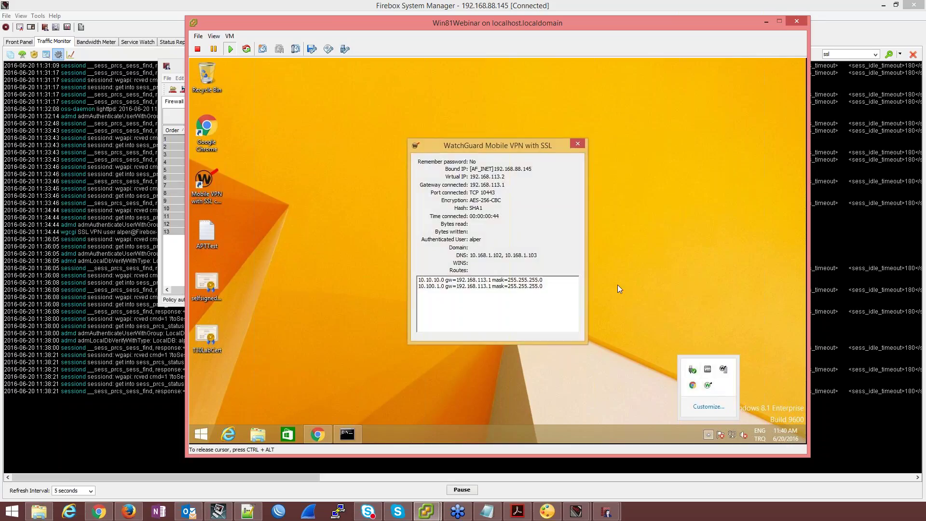
Disconnect the active VPN session from the tray icon.
{"action": "right_click", "coordinate": [707, 388]}
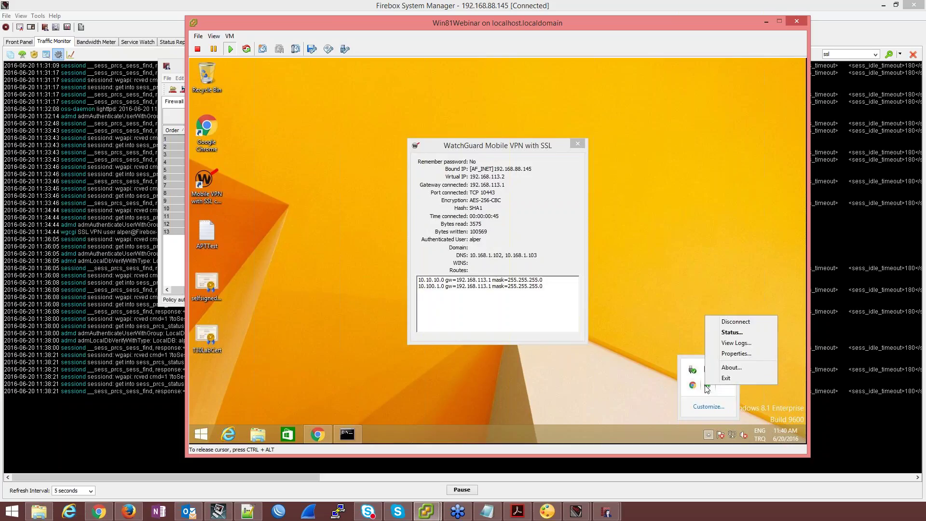
{"action": "left_click", "coordinate": [735, 322]}
{"action": "left_click", "coordinate": [708, 434]}
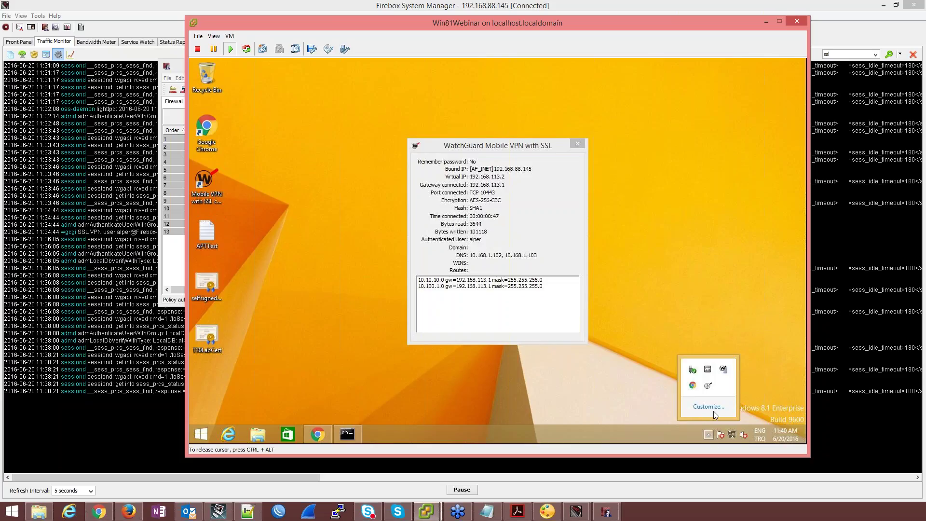
Reopen the login window and sign in with the user's password to reconnect.
{"action": "double_click", "coordinate": [708, 386]}
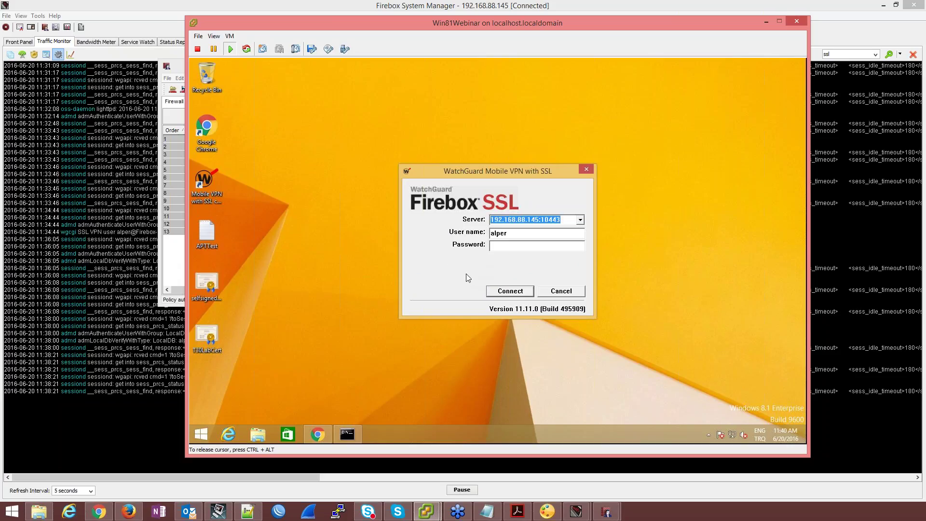
{"action": "left_click", "coordinate": [503, 244]}
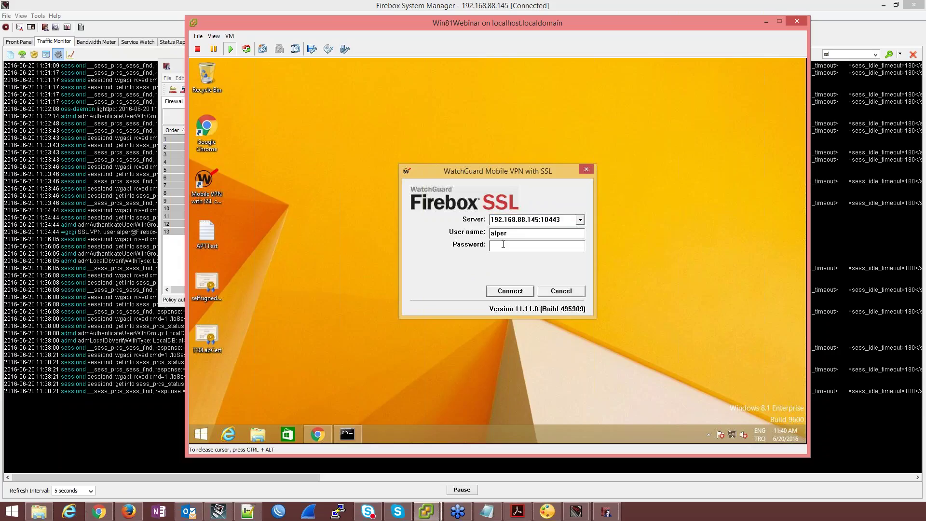
{"action": "type", "text": "********"}
{"action": "key", "text": "Return"}
Bring the Policy Manager WatchGuard-T30ext.xml policy list back to the front.
{"action": "mouse_move", "coordinate": [606, 512]}
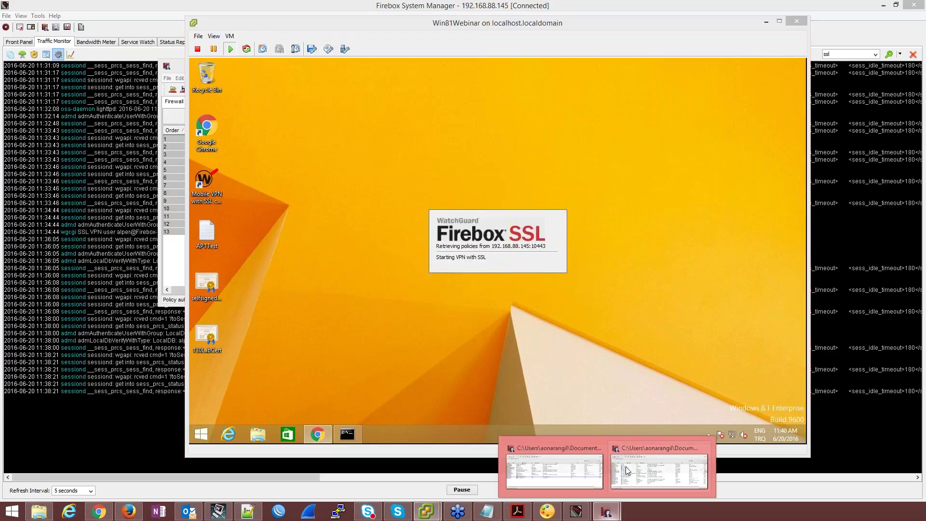
{"action": "mouse_move", "coordinate": [626, 466]}
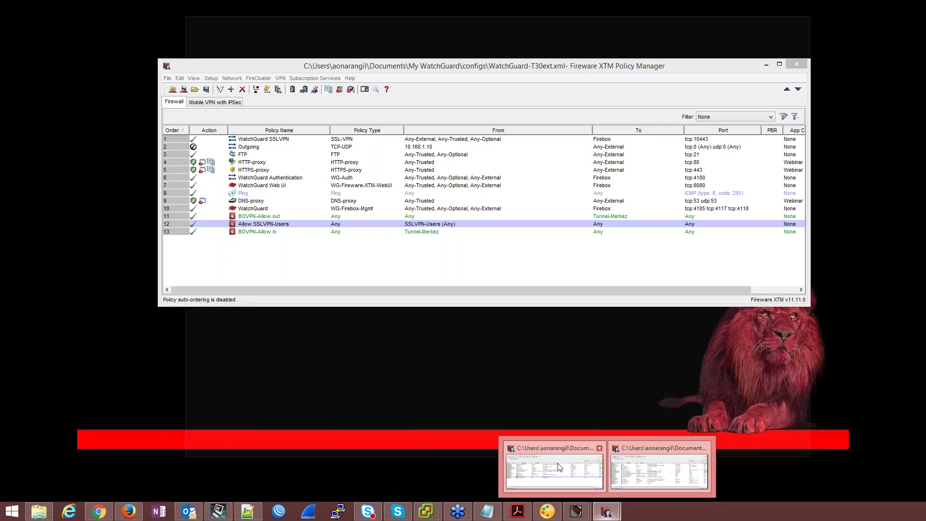
{"action": "left_click", "coordinate": [558, 466]}
In Mobile VPN with SSL authentication settings, enable Auto reconnect and Allow remember password.
{"action": "left_click", "coordinate": [280, 78]}
{"action": "mouse_move", "coordinate": [318, 145]}
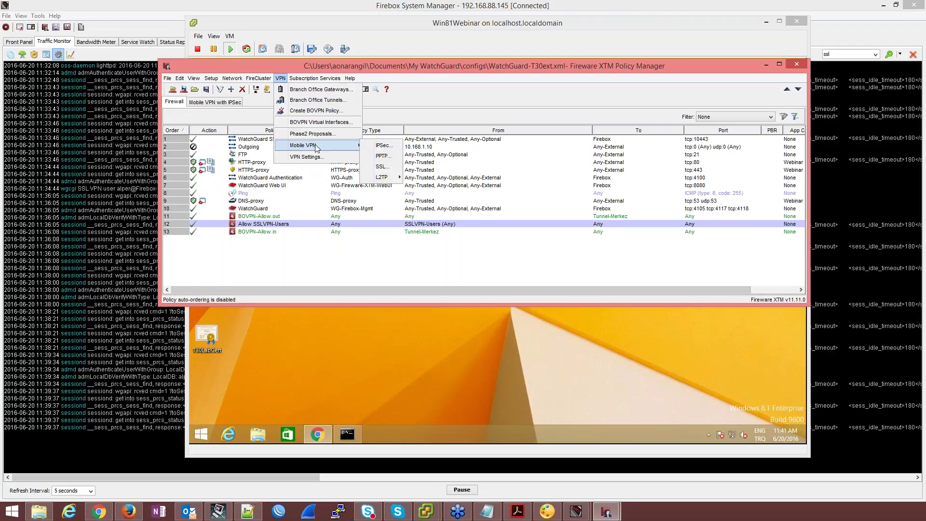
{"action": "left_click", "coordinate": [382, 166]}
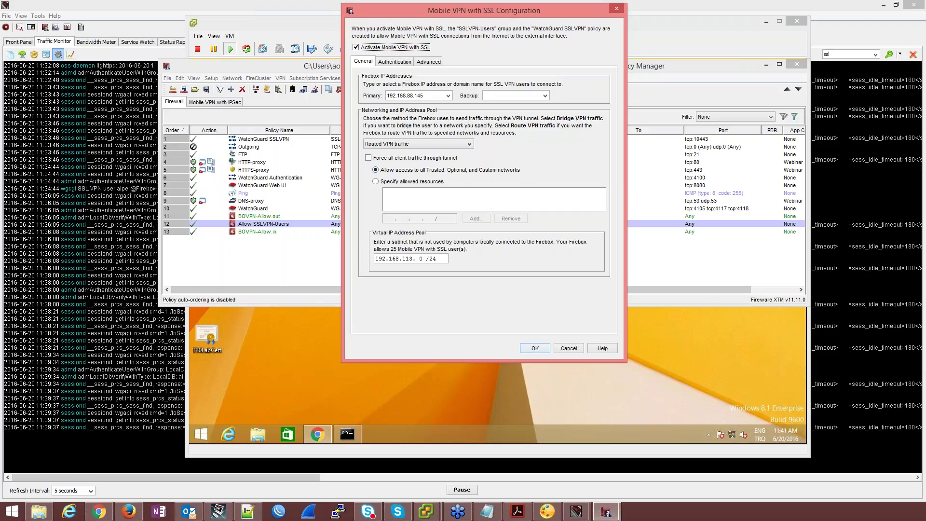
{"action": "left_click", "coordinate": [394, 61]}
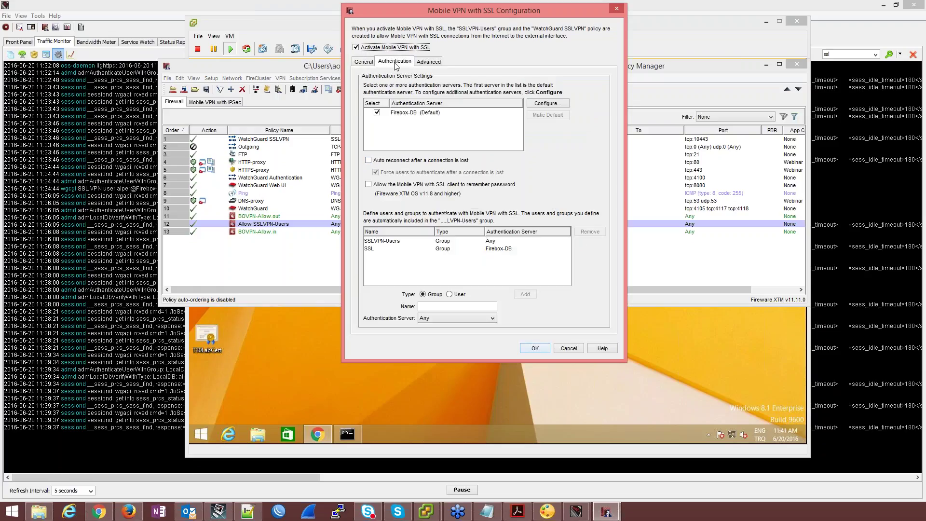
{"action": "left_click", "coordinate": [387, 161]}
{"action": "left_click", "coordinate": [396, 191]}
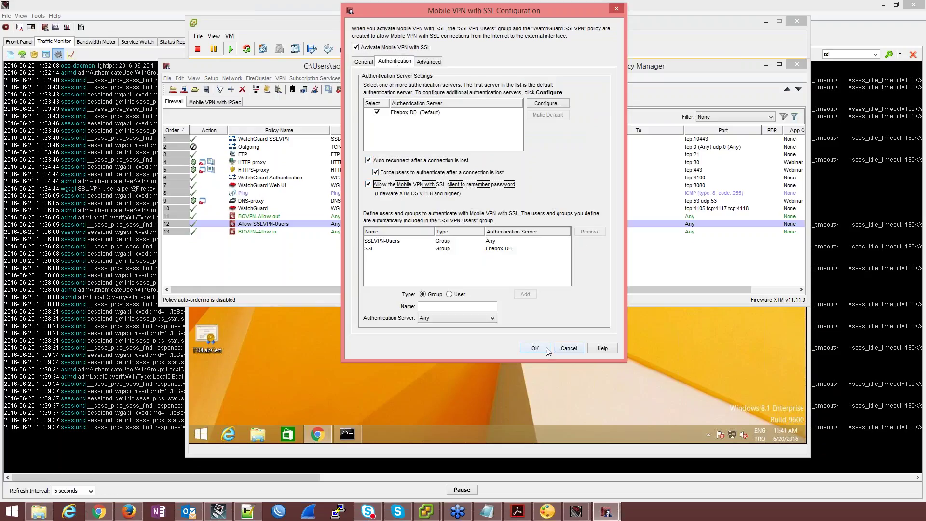
{"action": "left_click", "coordinate": [547, 348]}
Save the configuration to the Firebox with the admin passphrase, replacing WatchGuard-T30ext.xml.
{"action": "left_click", "coordinate": [183, 89]}
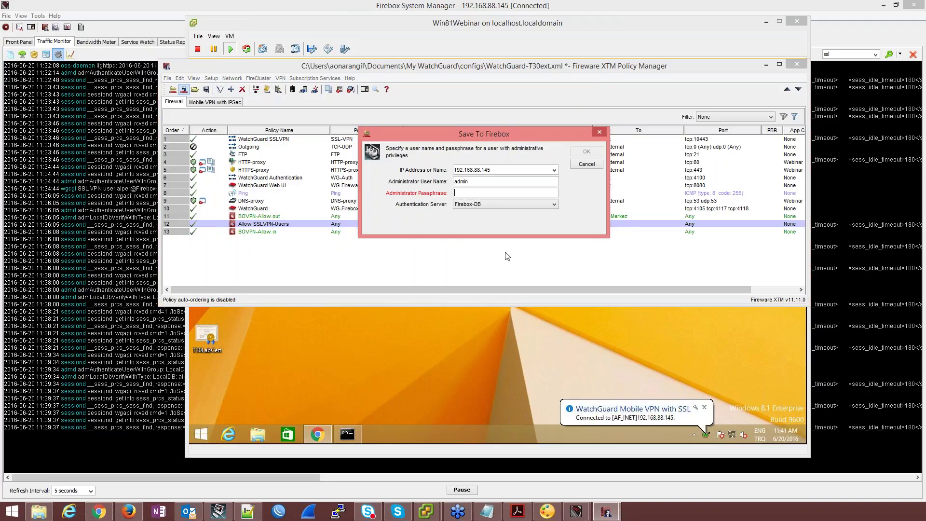
{"action": "type", "text": "******"}
{"action": "key", "text": "Return"}
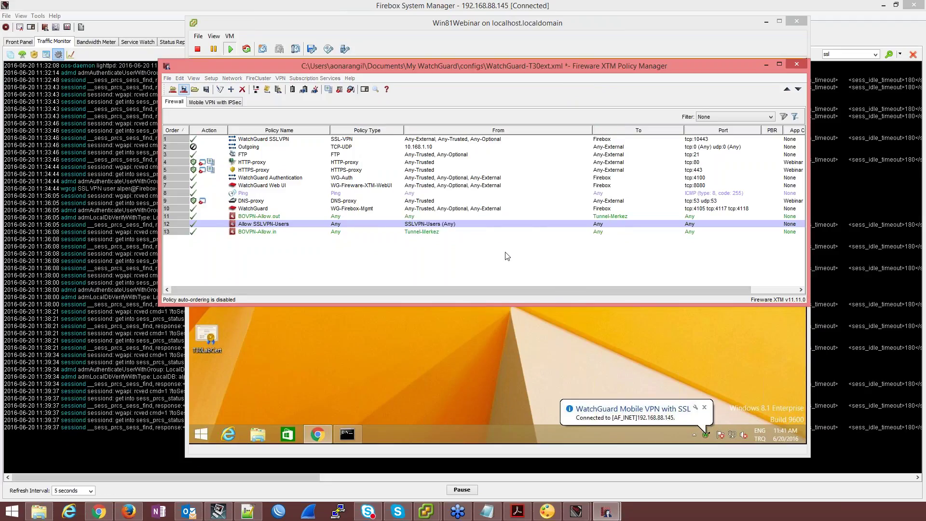
{"action": "left_click", "coordinate": [601, 260]}
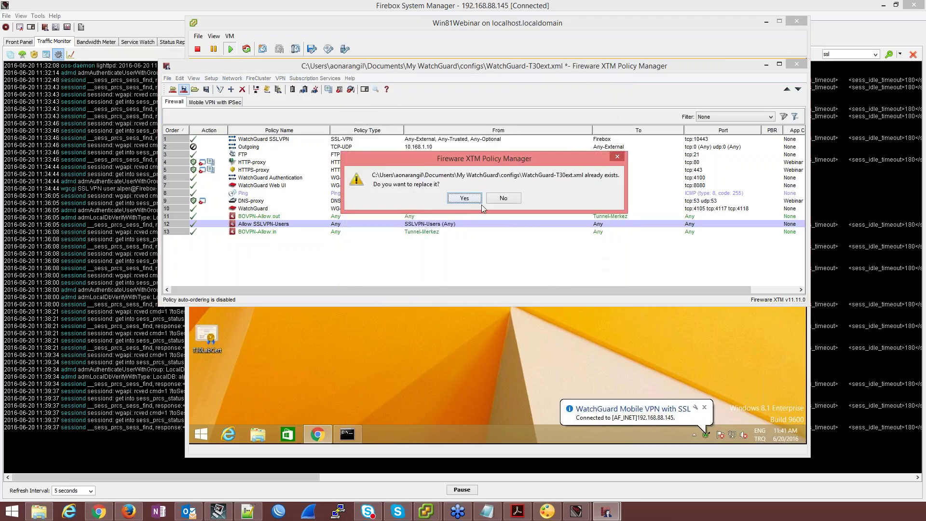
{"action": "left_click", "coordinate": [464, 199]}
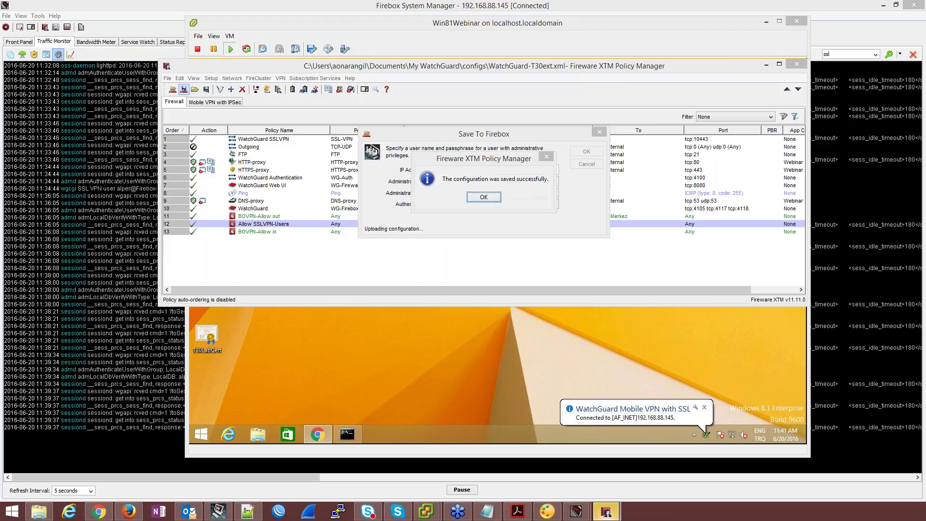
{"action": "left_click", "coordinate": [484, 197]}
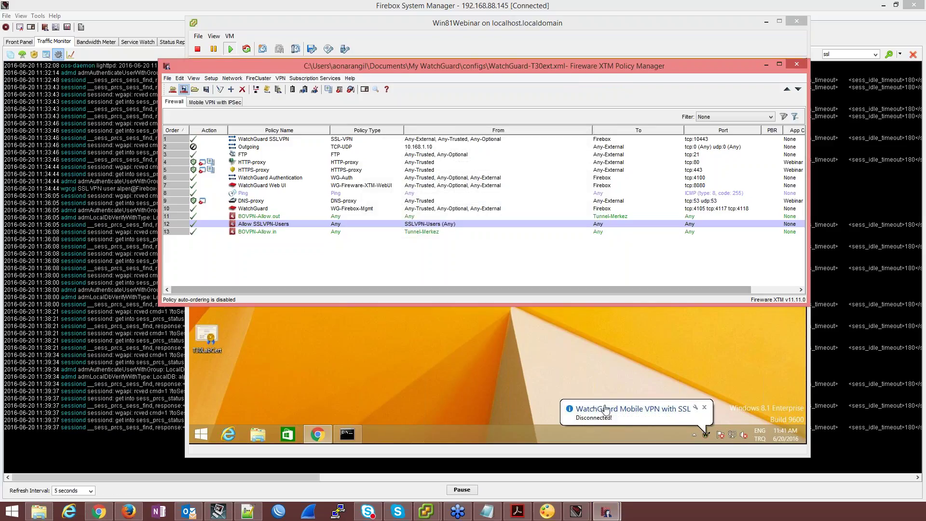
On the Windows VM, log back in to the SSL VPN client with the account password to reconnect to 192.168.88.145.
{"action": "left_click", "coordinate": [580, 380]}
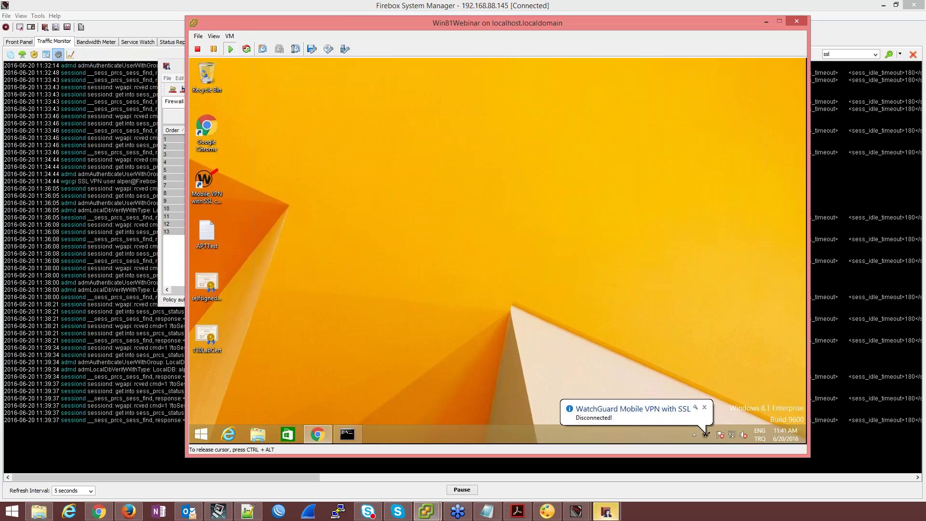
{"action": "left_click", "coordinate": [613, 412]}
{"action": "left_click", "coordinate": [709, 433]}
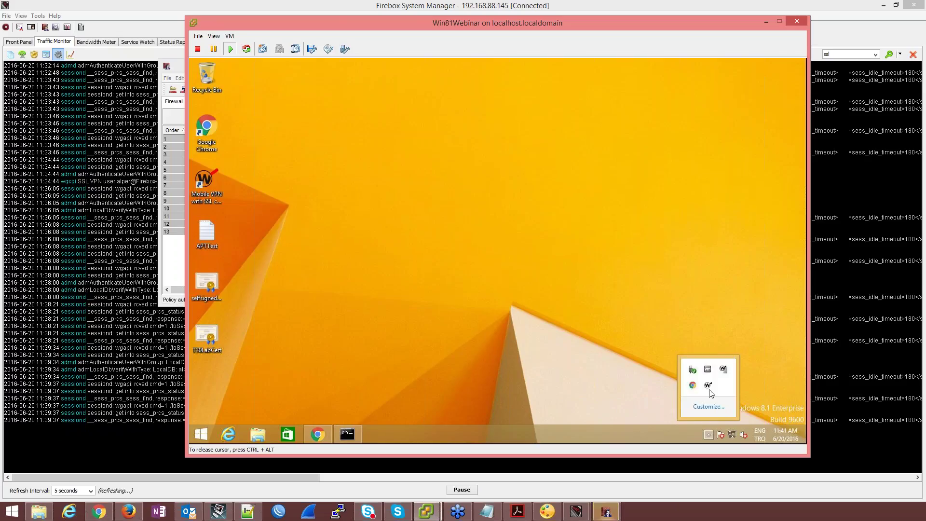
{"action": "double_click", "coordinate": [708, 386]}
{"action": "key", "text": "Tab"}
{"action": "key", "text": "Tab"}
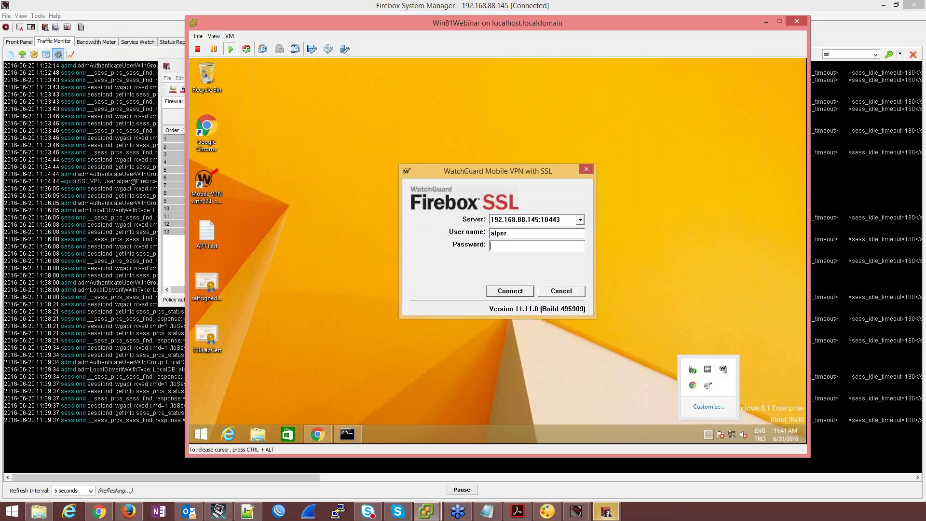
{"action": "type", "text": "********"}
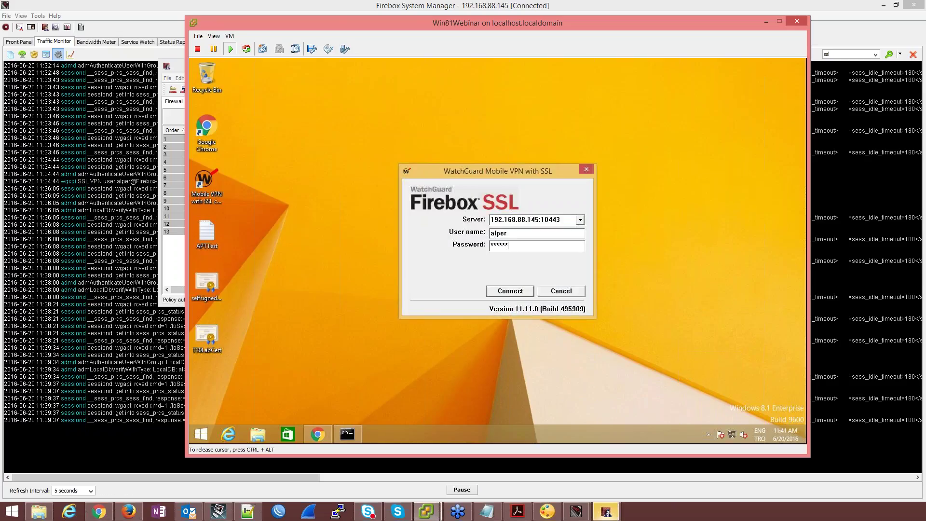
{"action": "key", "text": "Return"}
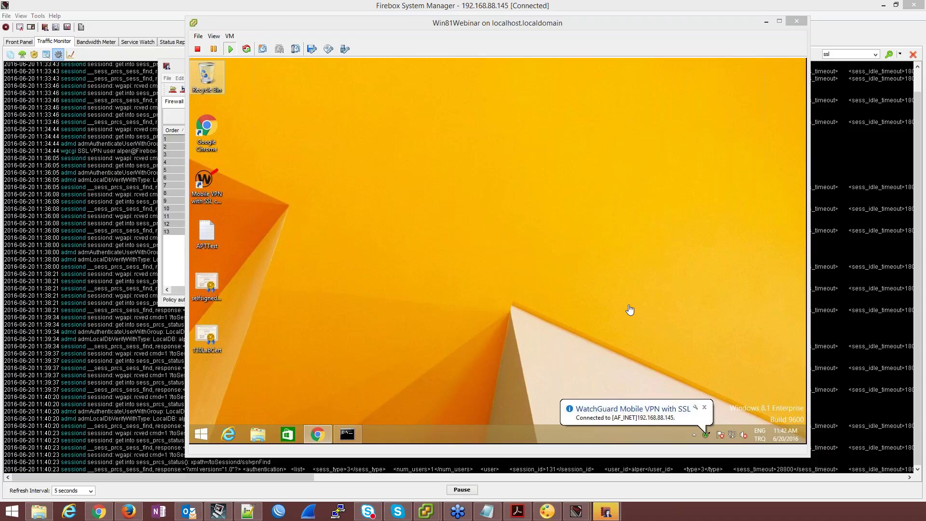
Dismiss the connected notification and reopen Policy Manager's Mobile VPN with SSL Configuration dialog.
{"action": "left_click", "coordinate": [704, 407]}
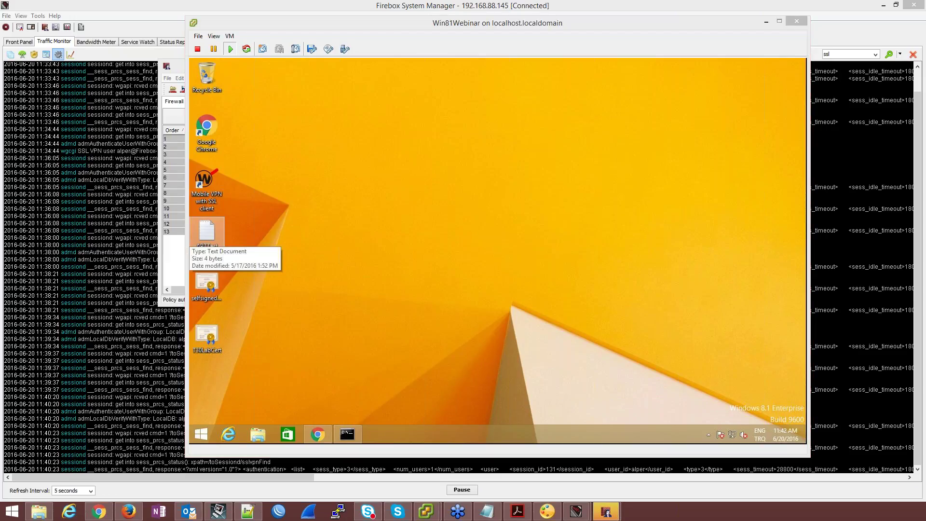
{"action": "mouse_move", "coordinate": [607, 511]}
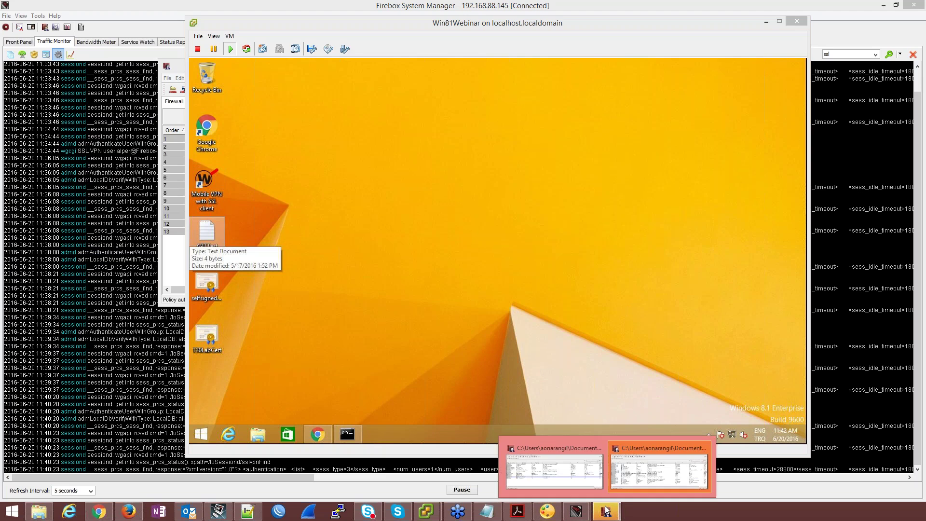
{"action": "mouse_move", "coordinate": [621, 481]}
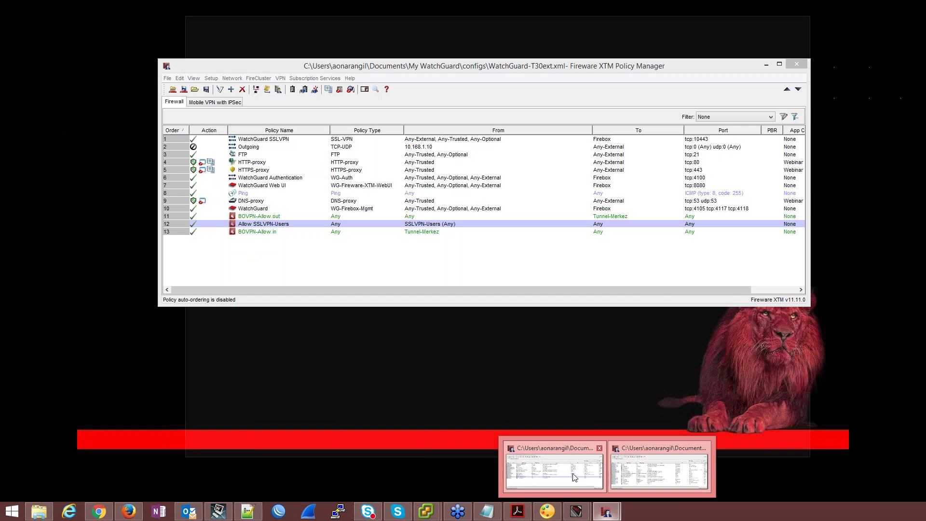
{"action": "left_click", "coordinate": [573, 477]}
{"action": "left_click", "coordinate": [280, 78]}
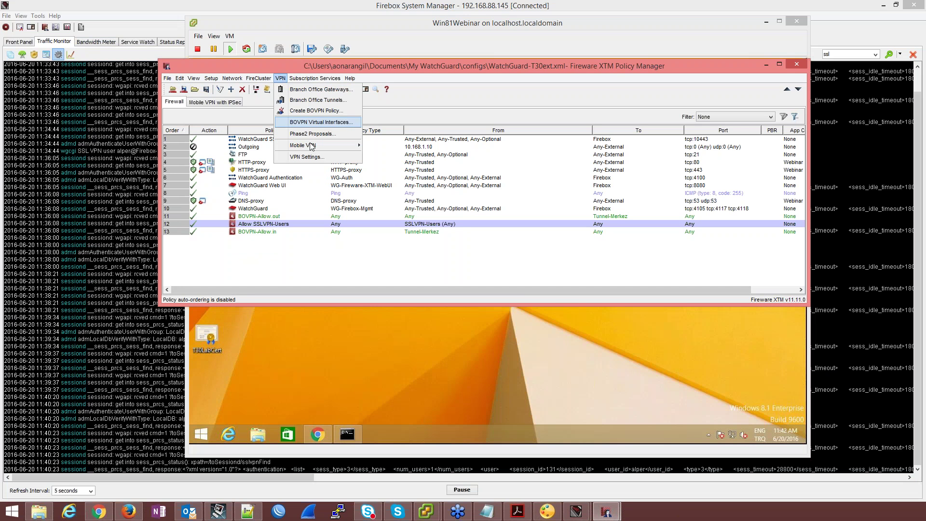
{"action": "mouse_move", "coordinate": [338, 145]}
{"action": "left_click", "coordinate": [389, 168]}
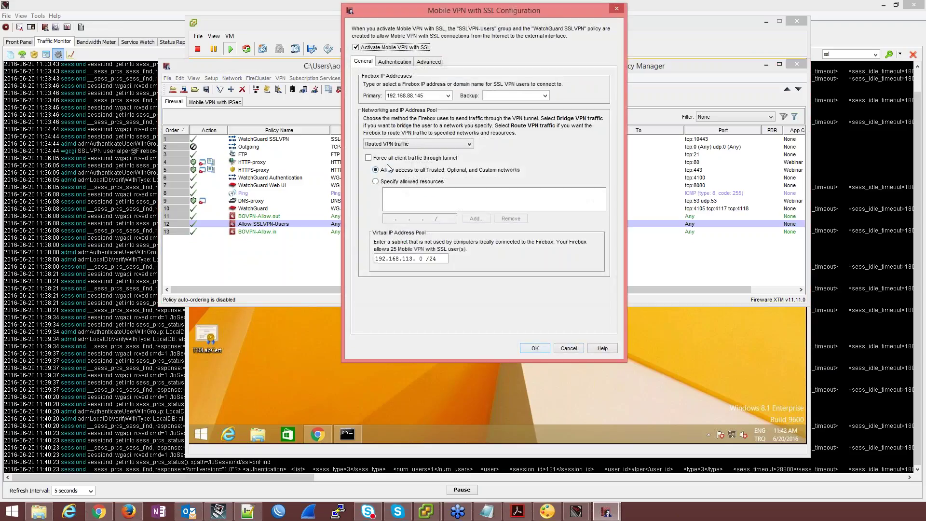
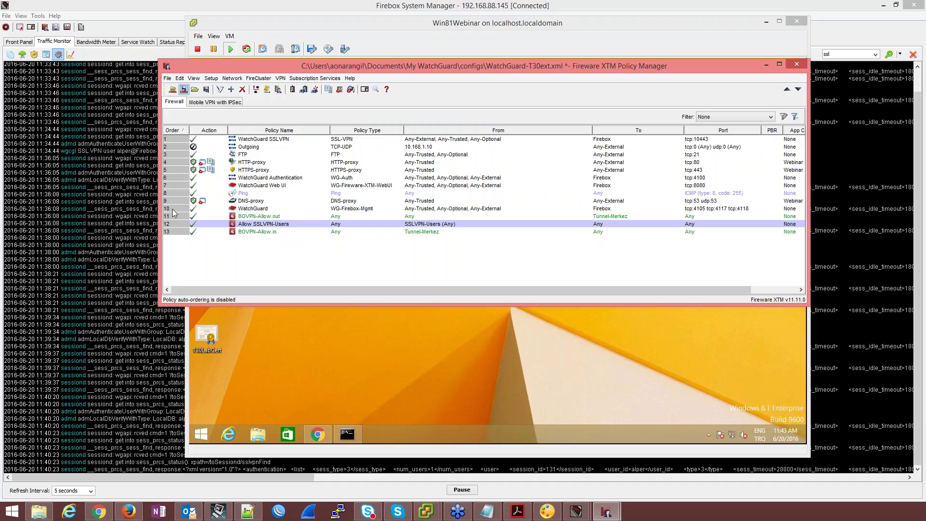
Bring Firebox System Manager forward and show its Authentication List with 4 users.
{"action": "left_click", "coordinate": [262, 226]}
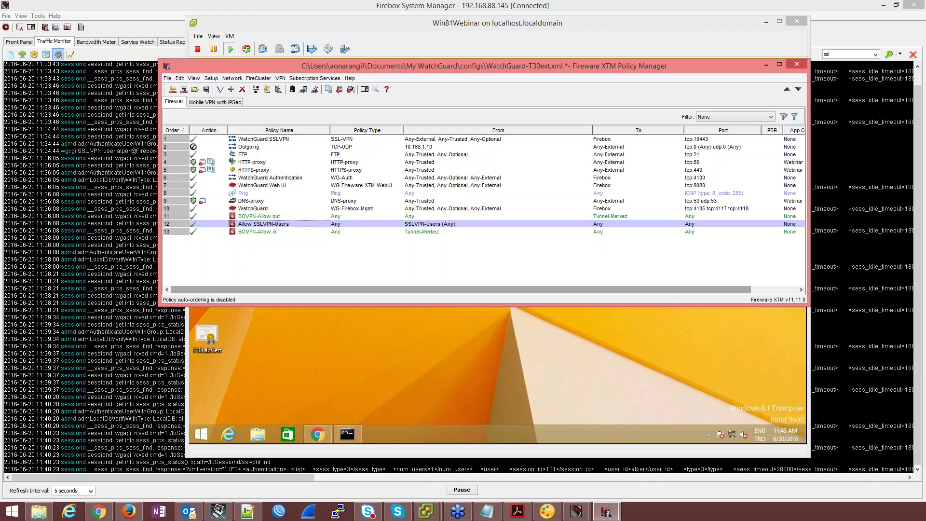
{"action": "left_click", "coordinate": [709, 434]}
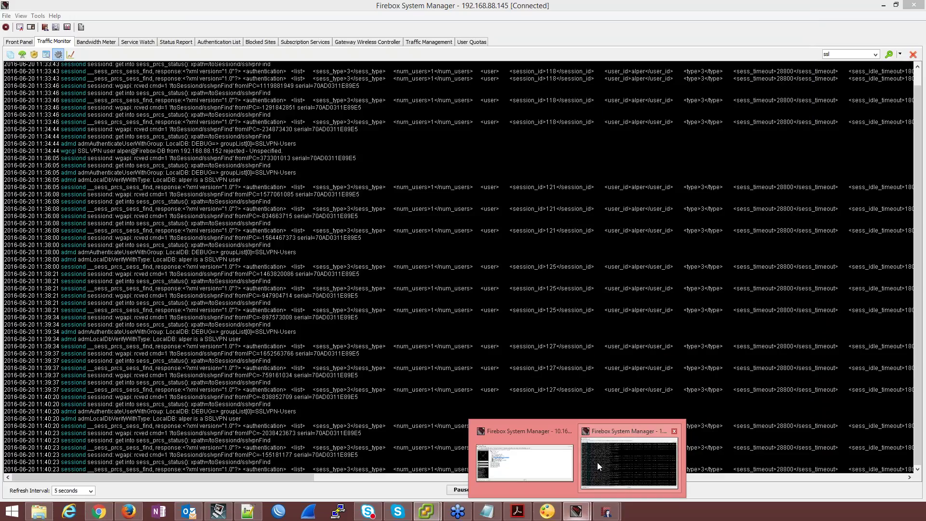
{"action": "left_click", "coordinate": [597, 462]}
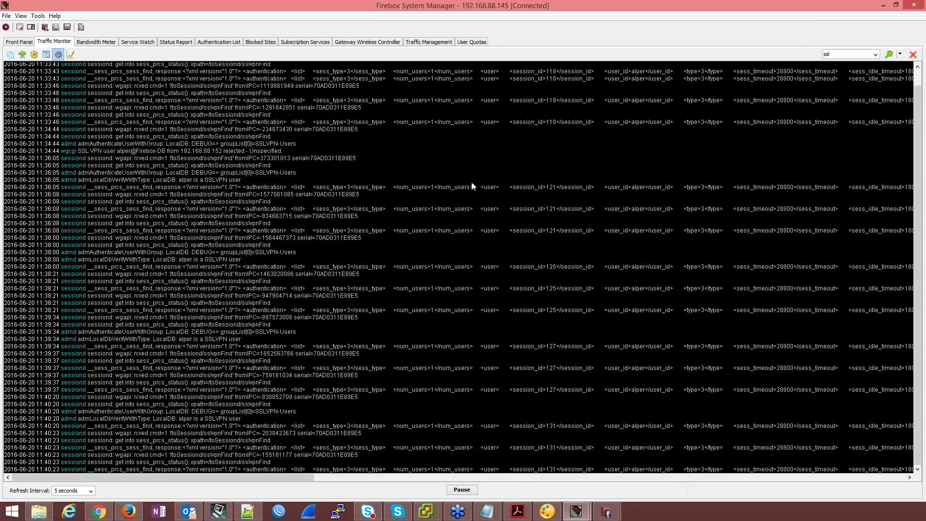
{"action": "left_click", "coordinate": [232, 43]}
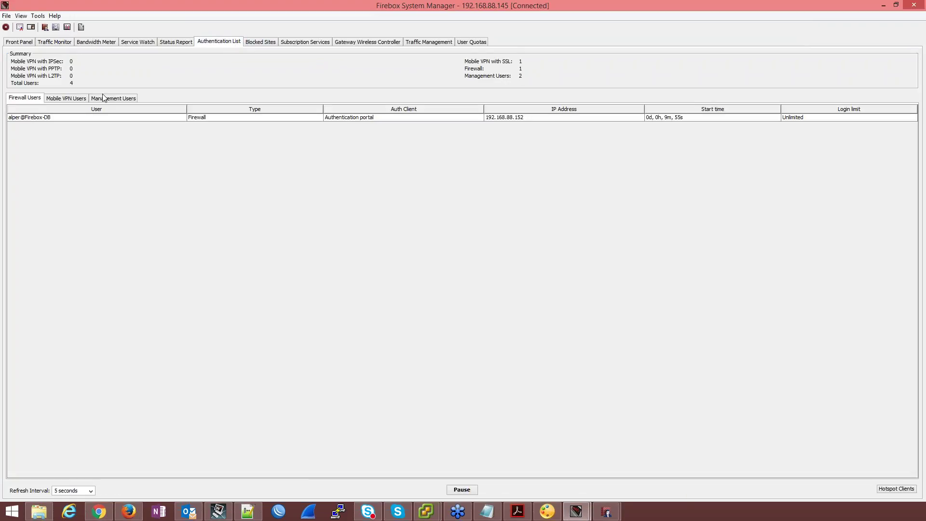
Log off the connected SSL VPN user with the admin passphrase, retrying after the invalid-password error.
{"action": "left_click", "coordinate": [67, 100]}
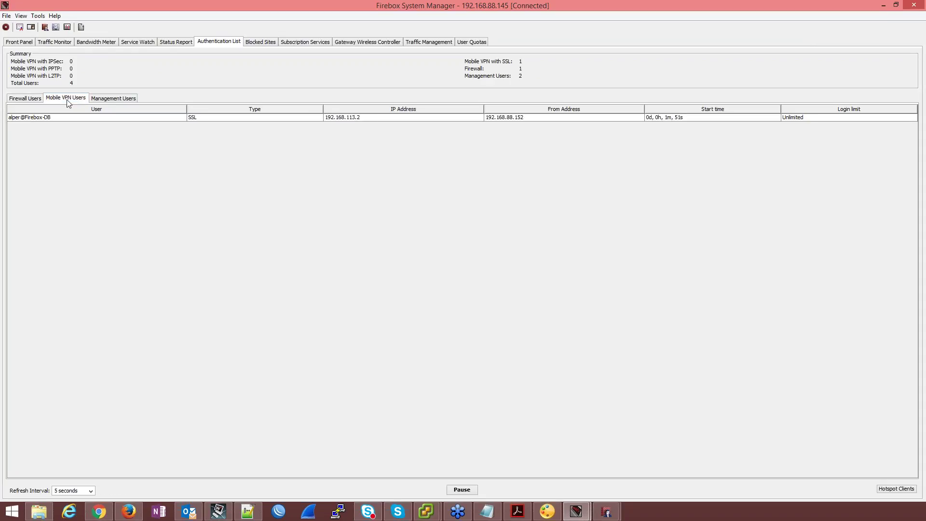
{"action": "left_click", "coordinate": [71, 119]}
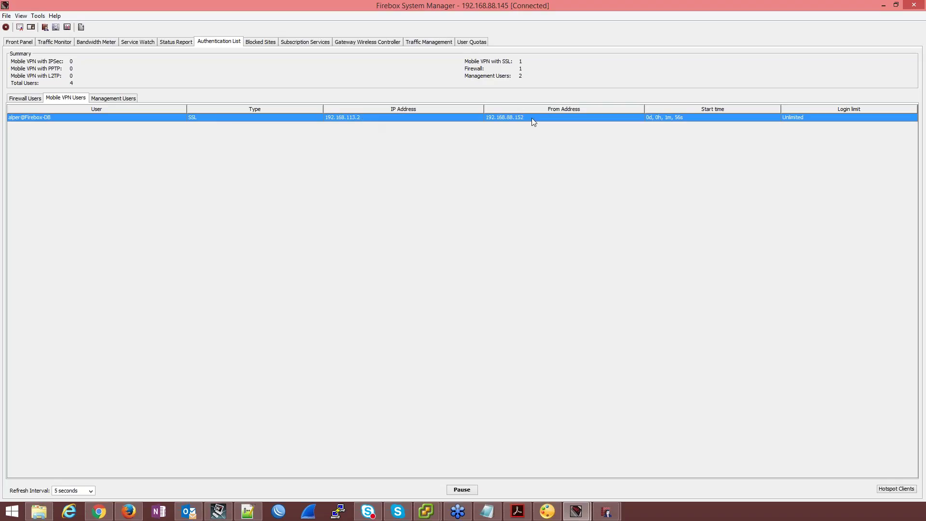
{"action": "right_click", "coordinate": [690, 122]}
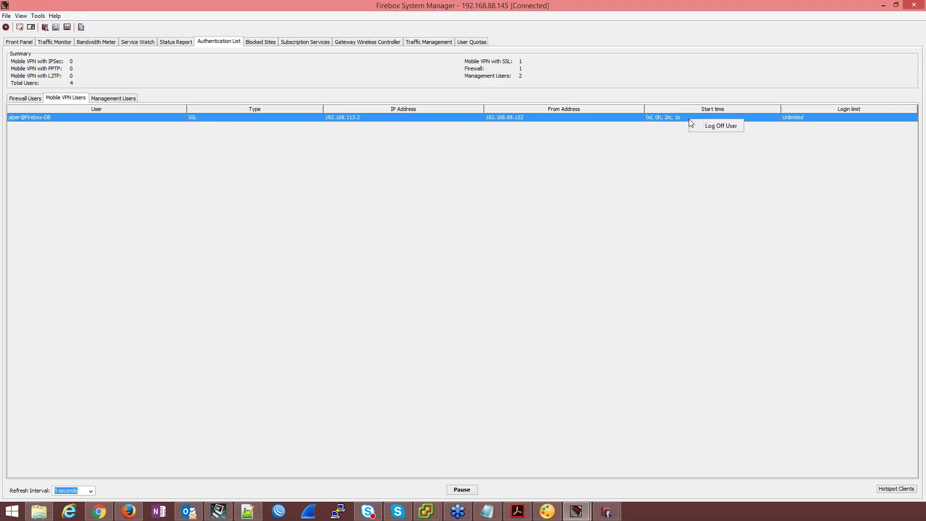
{"action": "left_click", "coordinate": [718, 126]}
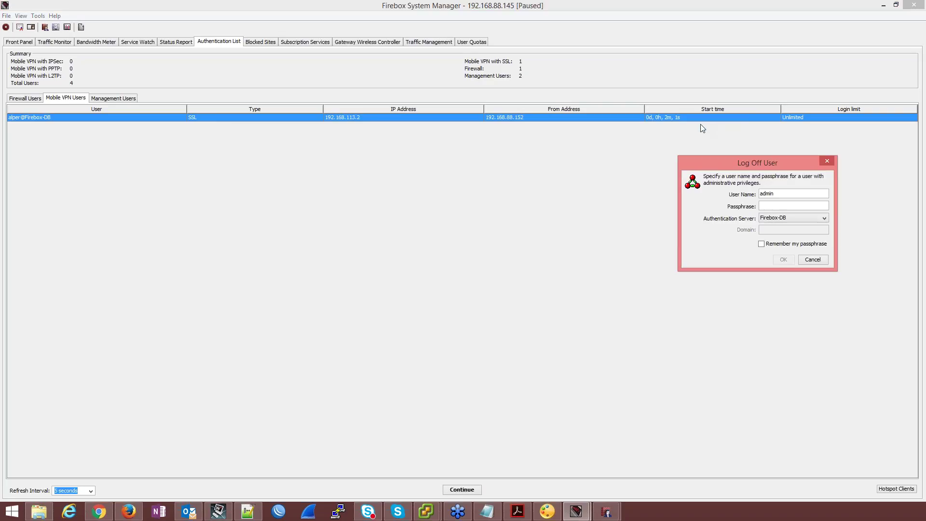
{"action": "type", "text": "********"}
{"action": "key", "text": "Return"}
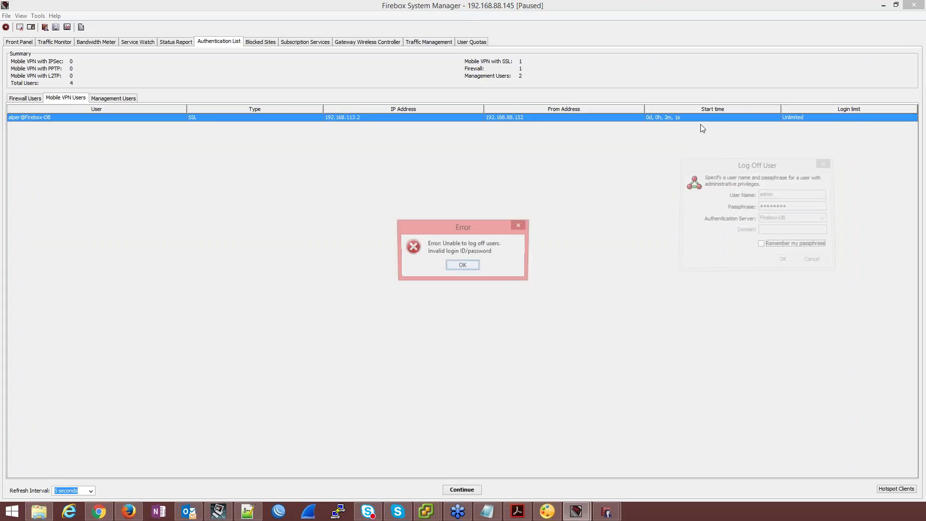
{"action": "left_click", "coordinate": [461, 265]}
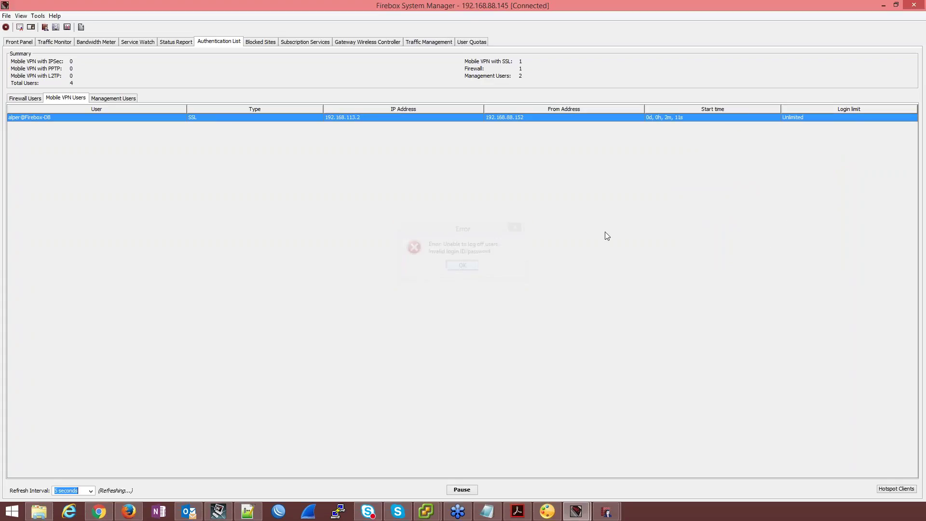
{"action": "right_click", "coordinate": [533, 117]}
{"action": "left_click", "coordinate": [550, 126]}
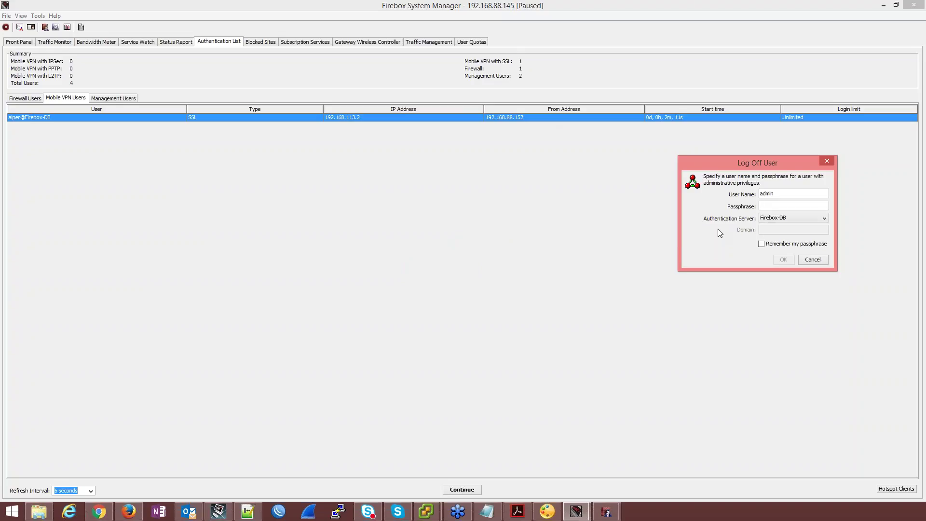
{"action": "type", "text": "*********"}
{"action": "key", "text": "Return"}
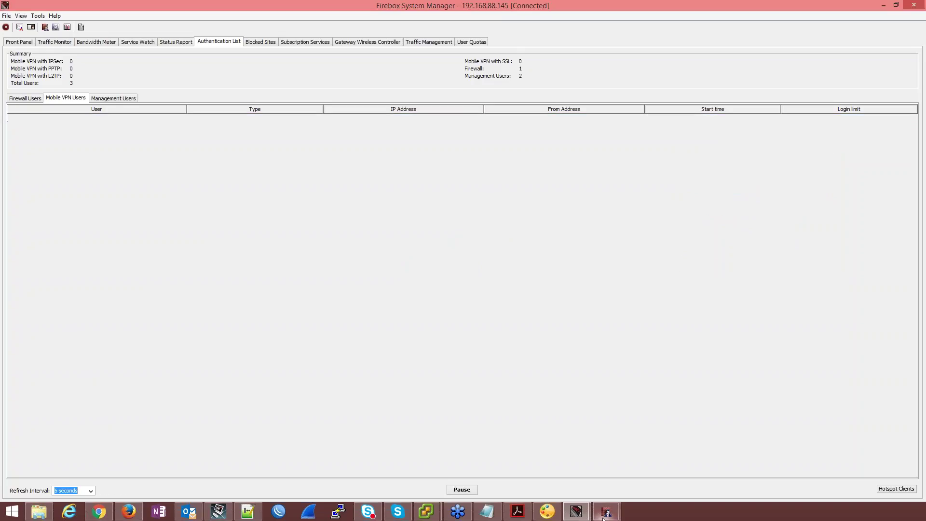
In the Win81Webinar console, re-enter the password so Mobile VPN with SSL reconnects to 192.168.88.145.
{"action": "mouse_move", "coordinate": [427, 511]}
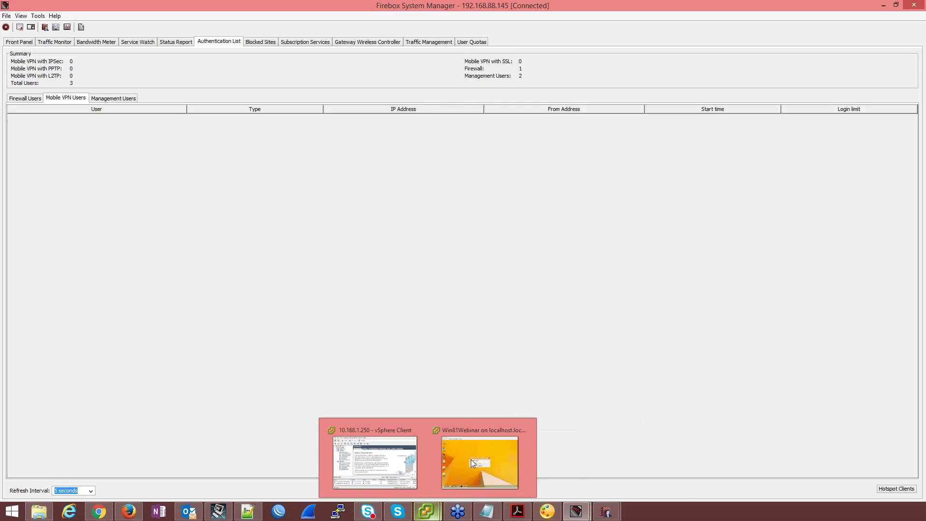
{"action": "left_click", "coordinate": [470, 459]}
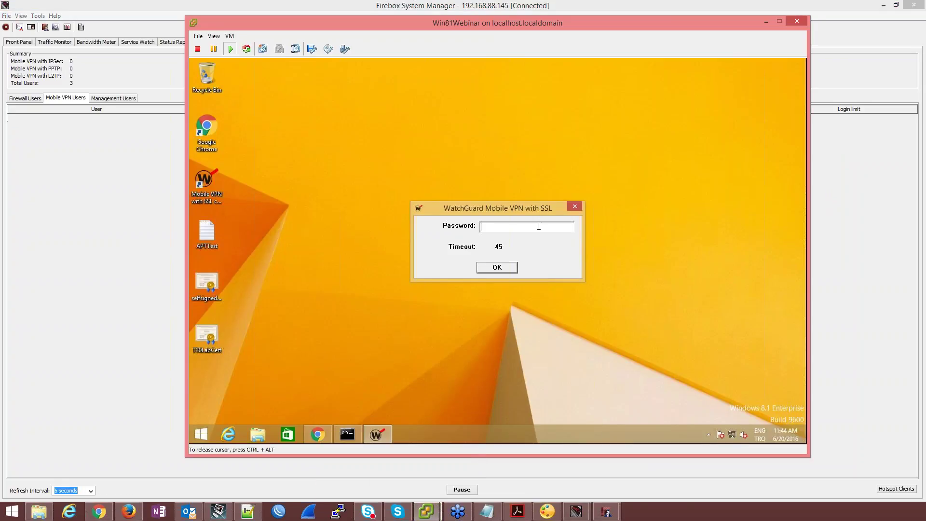
{"action": "type", "text": "********"}
{"action": "key", "text": "Return"}
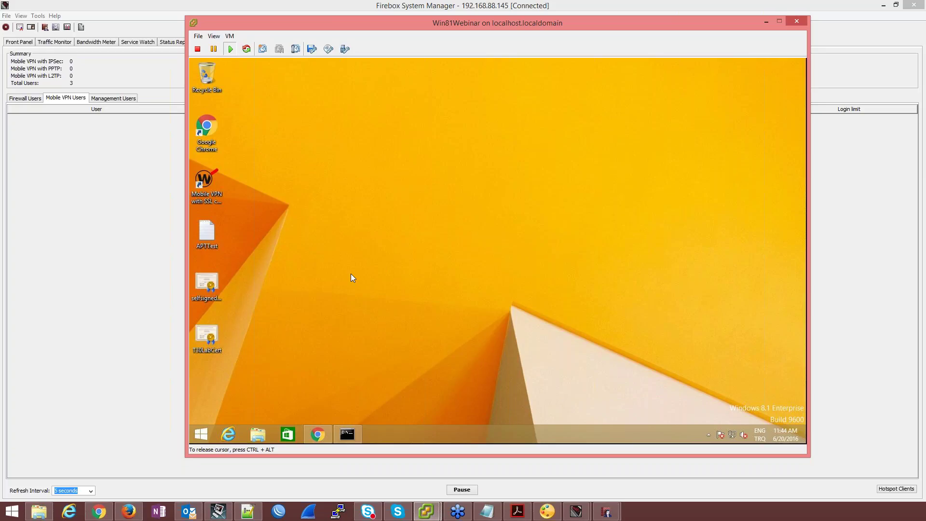
{"action": "left_click", "coordinate": [606, 512]}
Open VPN > Mobile VPN > SSL in Policy Manager and view its Authentication tab.
{"action": "mouse_move", "coordinate": [636, 467]}
{"action": "mouse_move", "coordinate": [606, 511]}
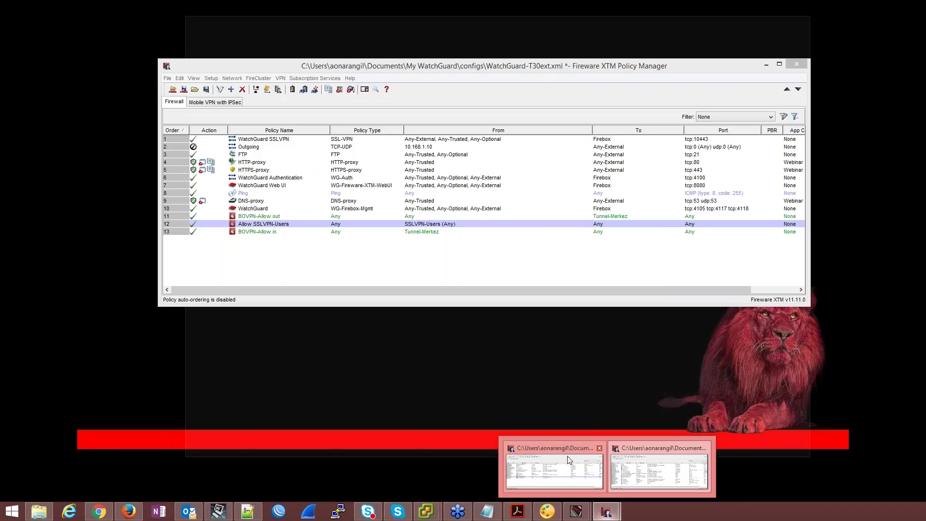
{"action": "left_click", "coordinate": [567, 456]}
{"action": "left_click", "coordinate": [280, 78]}
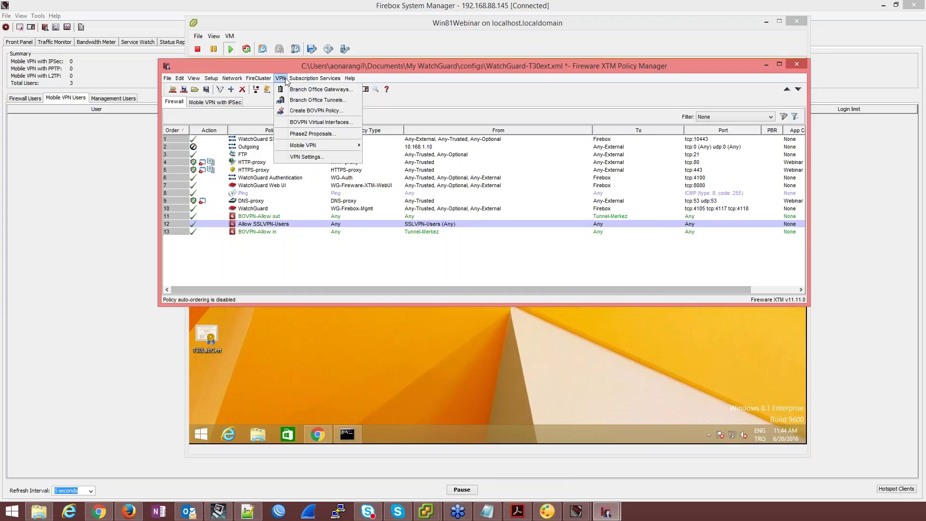
{"action": "mouse_move", "coordinate": [333, 145]}
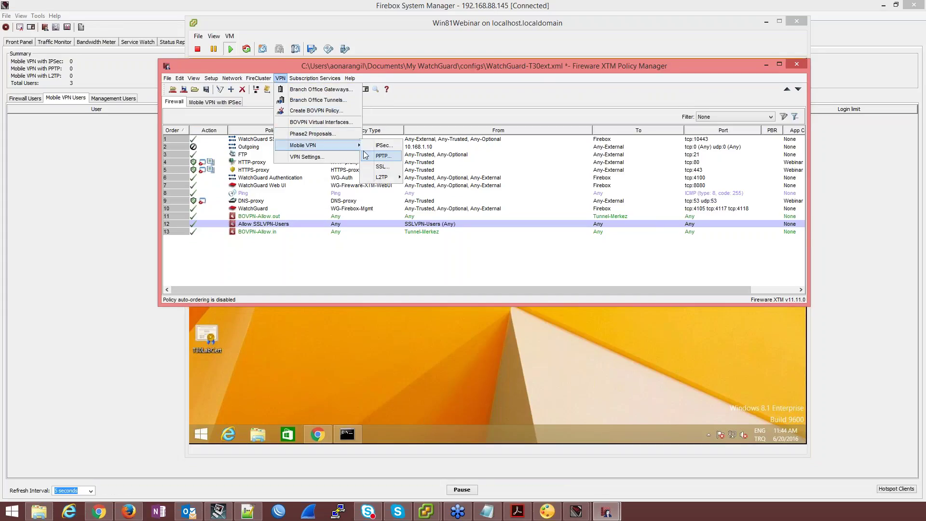
{"action": "left_click", "coordinate": [381, 168]}
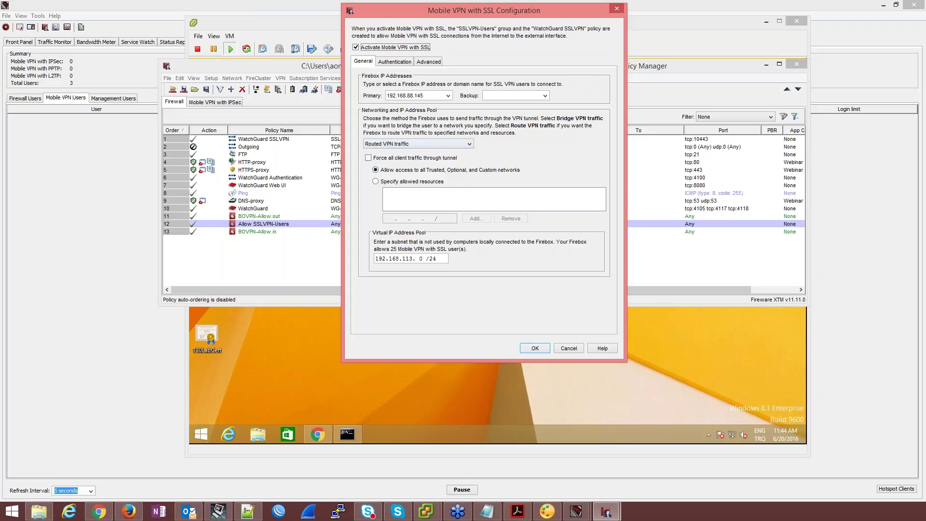
{"action": "left_click", "coordinate": [398, 62]}
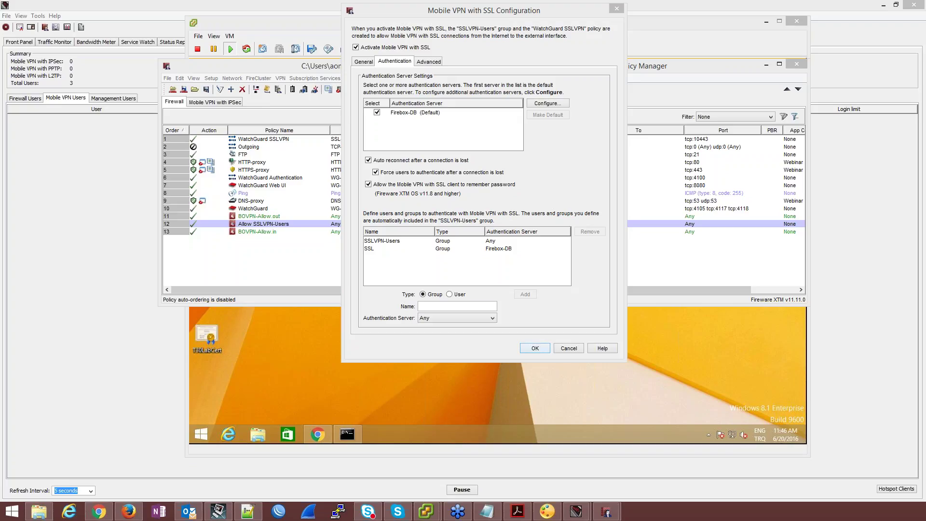
In Dimension's VPN list, start a new hub VPN on WatchGuard-XTM, keeping the default name.
{"action": "key", "text": "alt+Tab"}
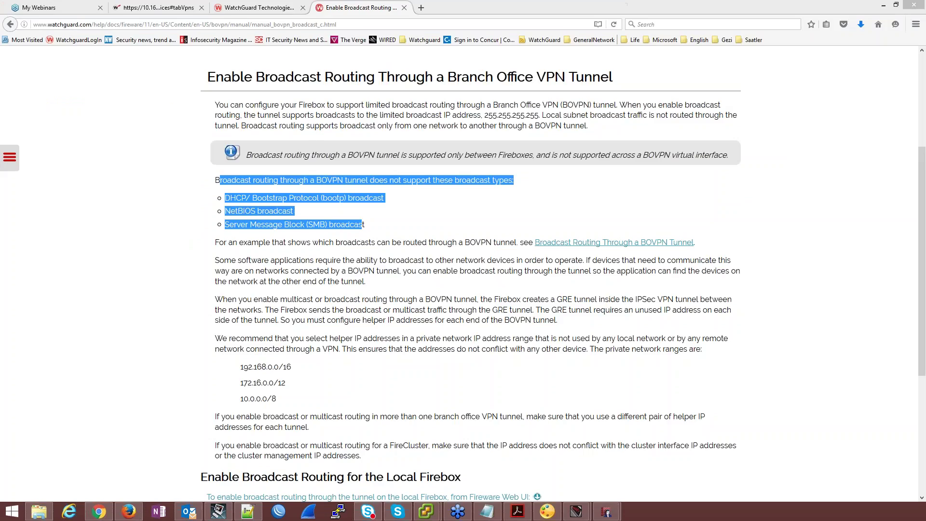
{"action": "left_click", "coordinate": [159, 8]}
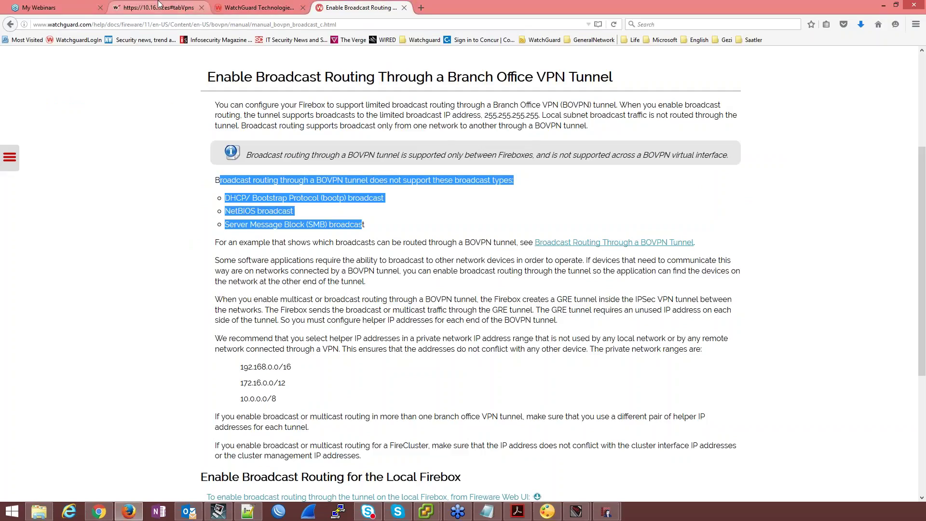
{"action": "left_click", "coordinate": [199, 261]}
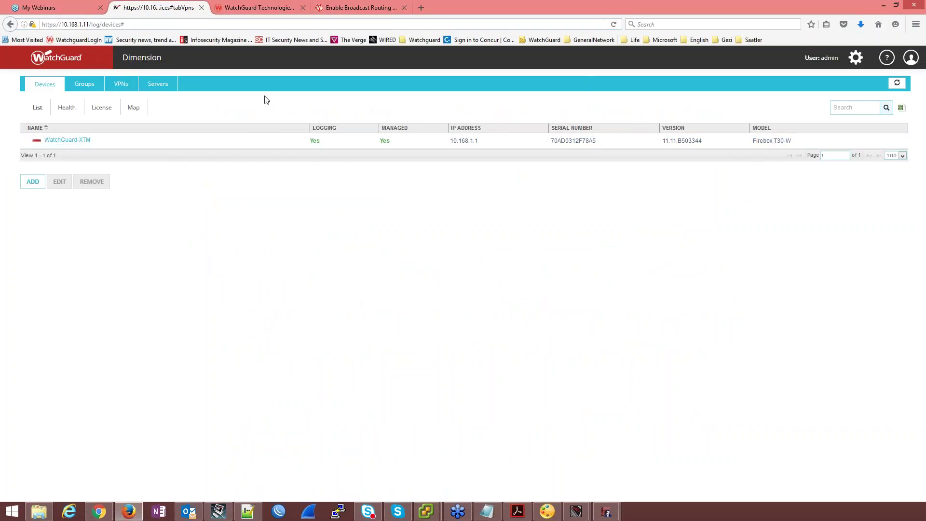
{"action": "left_click", "coordinate": [124, 87]}
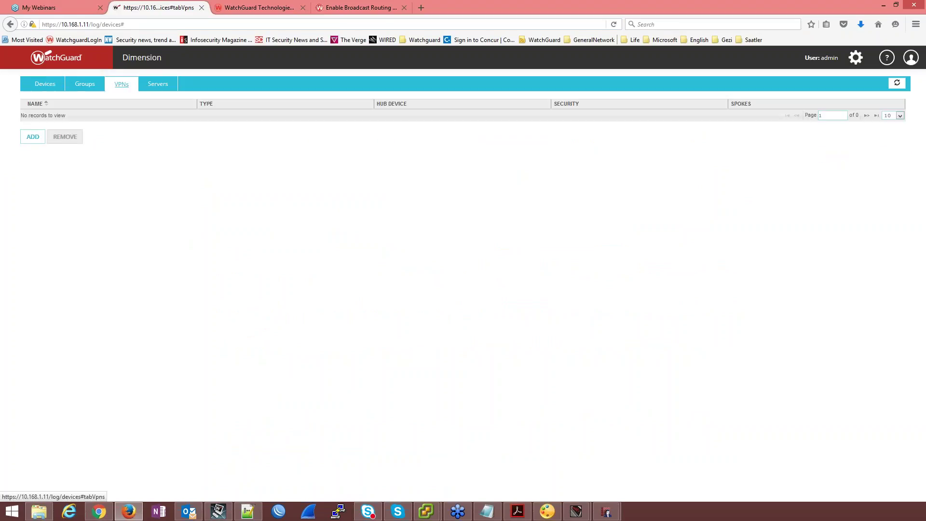
{"action": "left_click", "coordinate": [37, 139]}
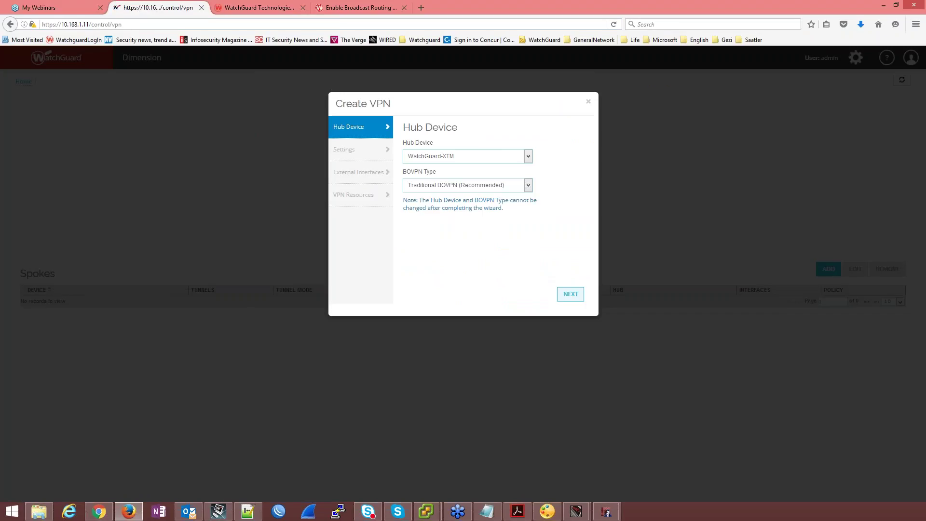
{"action": "left_click", "coordinate": [571, 296]}
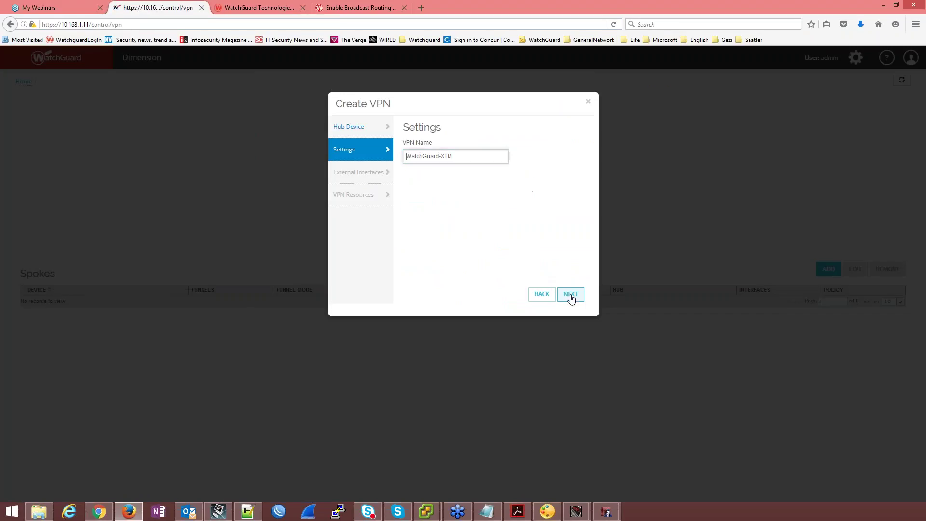
{"action": "left_click", "coordinate": [571, 295]}
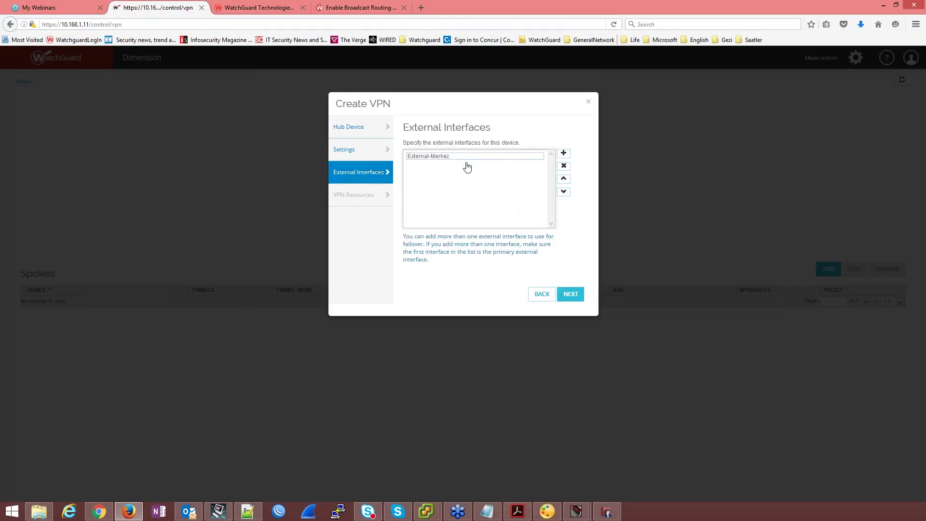
Add External-Merkez as the hub's external interface.
{"action": "left_click", "coordinate": [438, 159]}
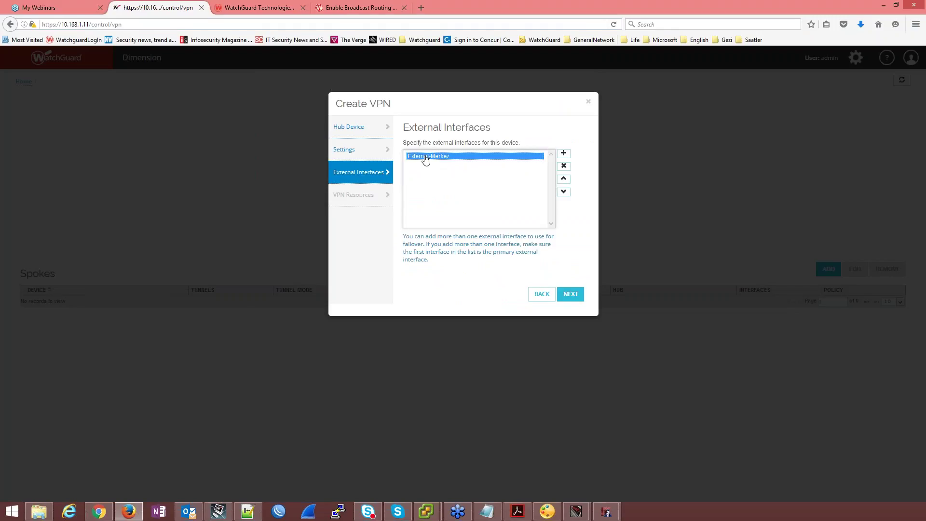
{"action": "left_click", "coordinate": [563, 153]}
{"action": "left_click", "coordinate": [436, 140]}
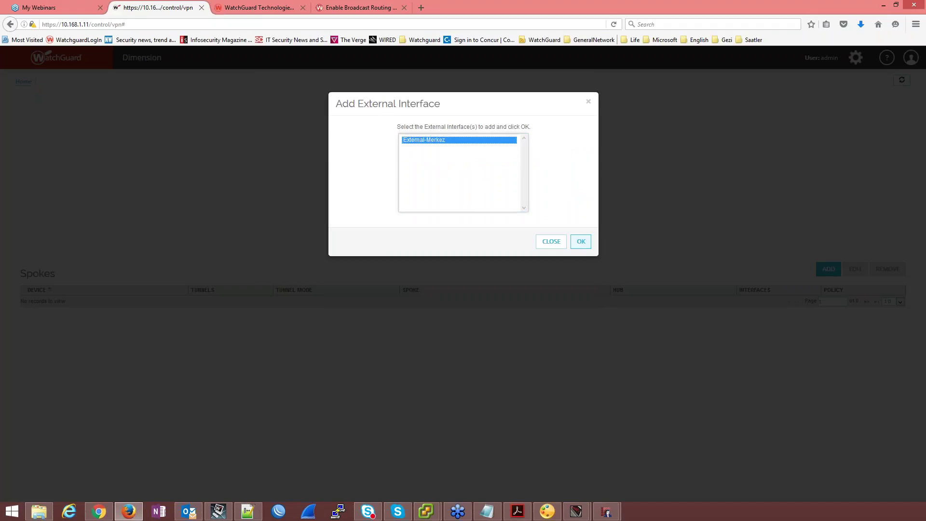
{"action": "left_click", "coordinate": [581, 242]}
{"action": "left_click", "coordinate": [571, 294]}
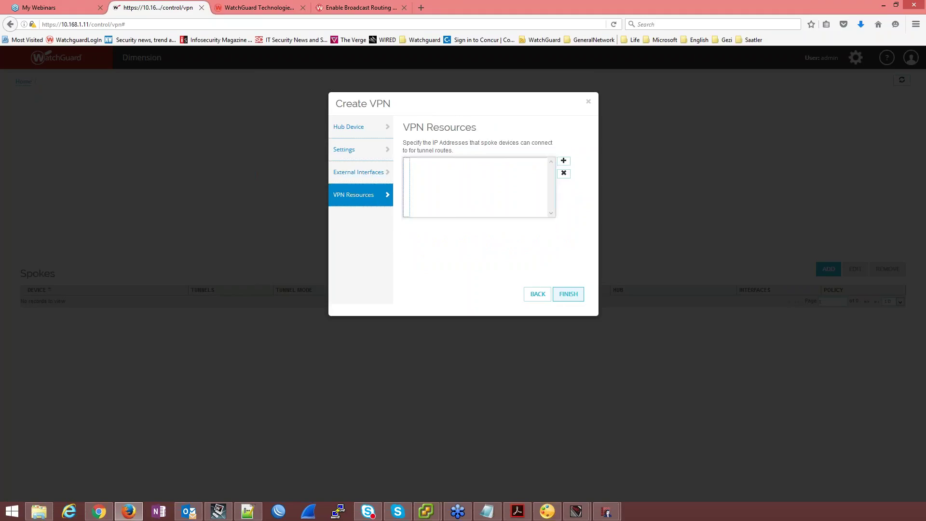
Add 10.168.1.0/24 as the hub's VPN resource and finish the wizard.
{"action": "left_click", "coordinate": [563, 161]}
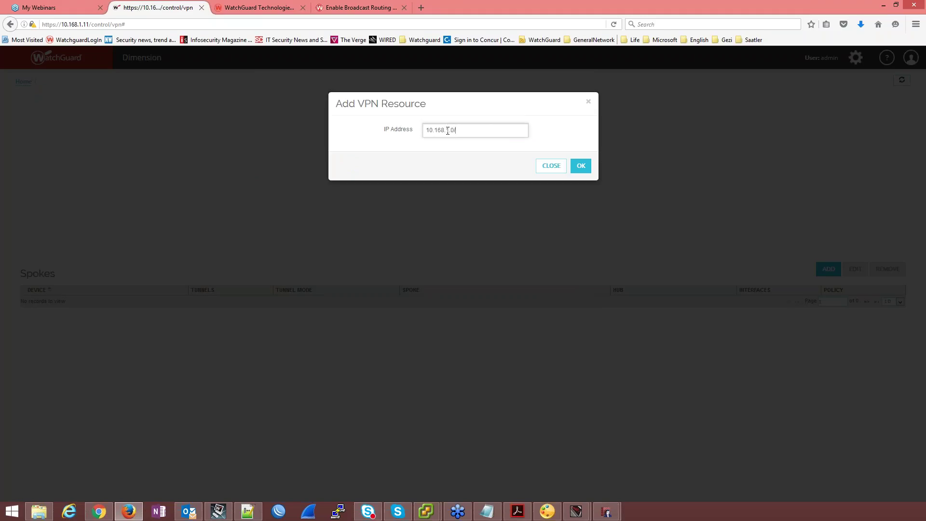
{"action": "left_click", "coordinate": [576, 168]}
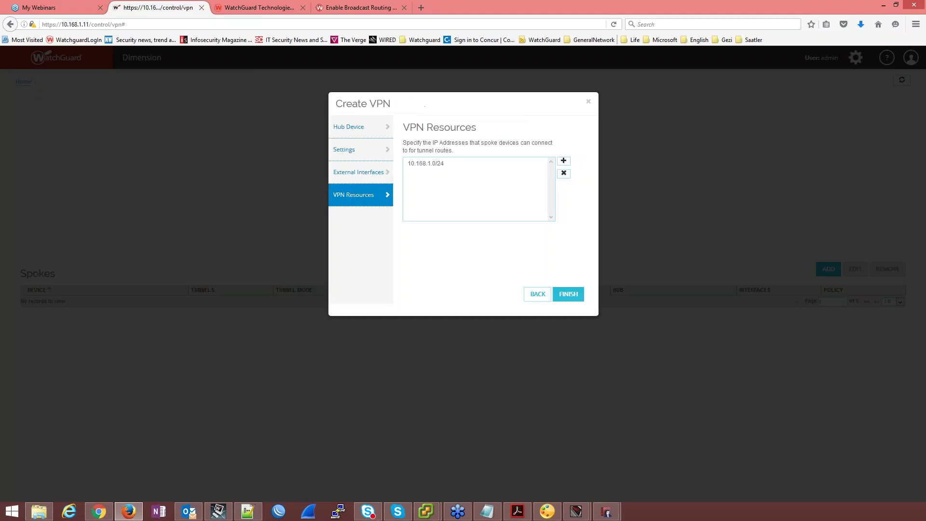
{"action": "left_click", "coordinate": [569, 296]}
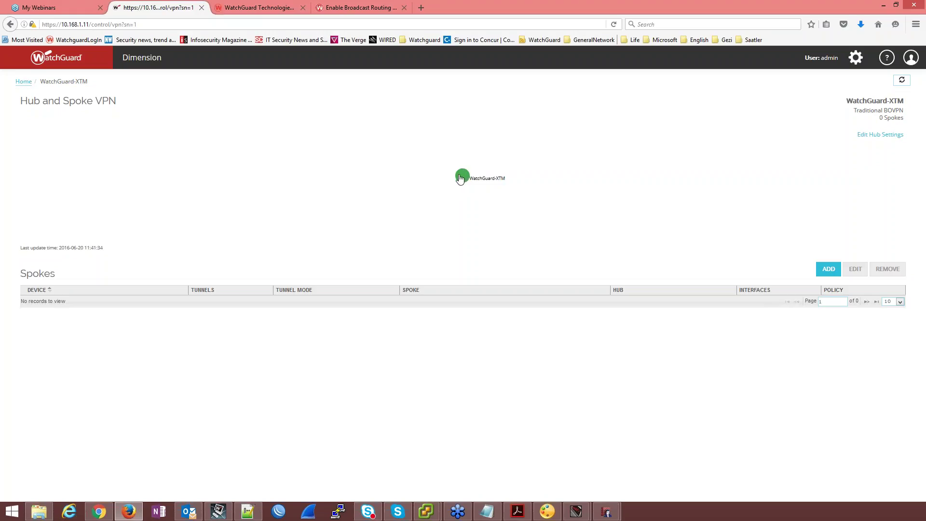
From Devices, download and save WatchGuard-T30ext's config file, then close its settings.
{"action": "left_click", "coordinate": [22, 81]}
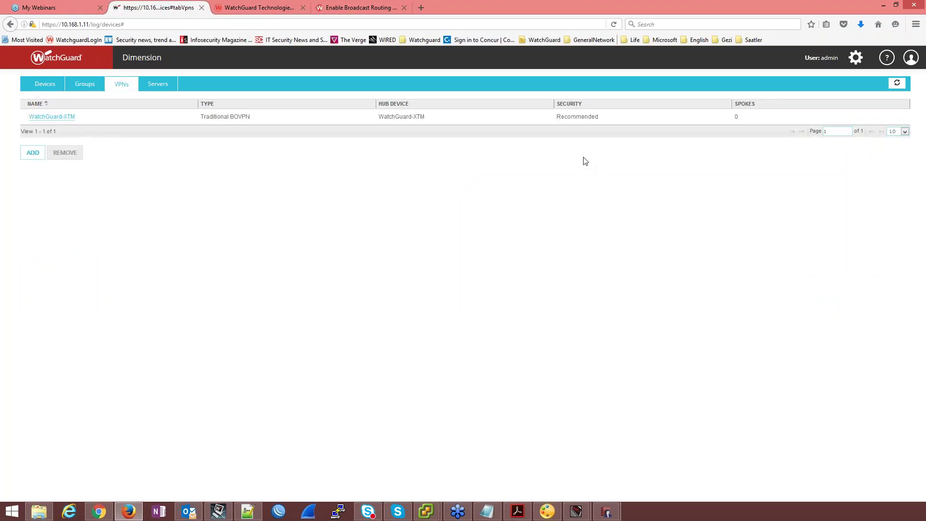
{"action": "left_click", "coordinate": [43, 87]}
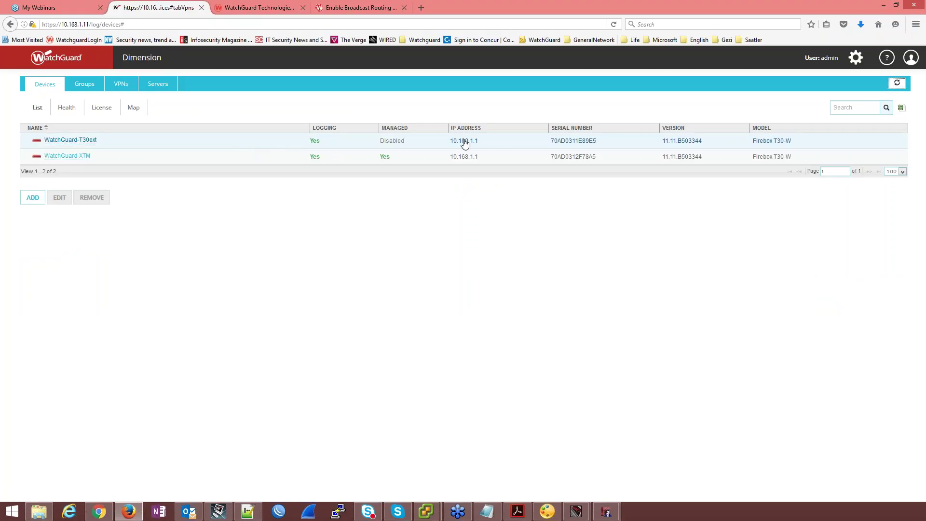
{"action": "left_click", "coordinate": [513, 143]}
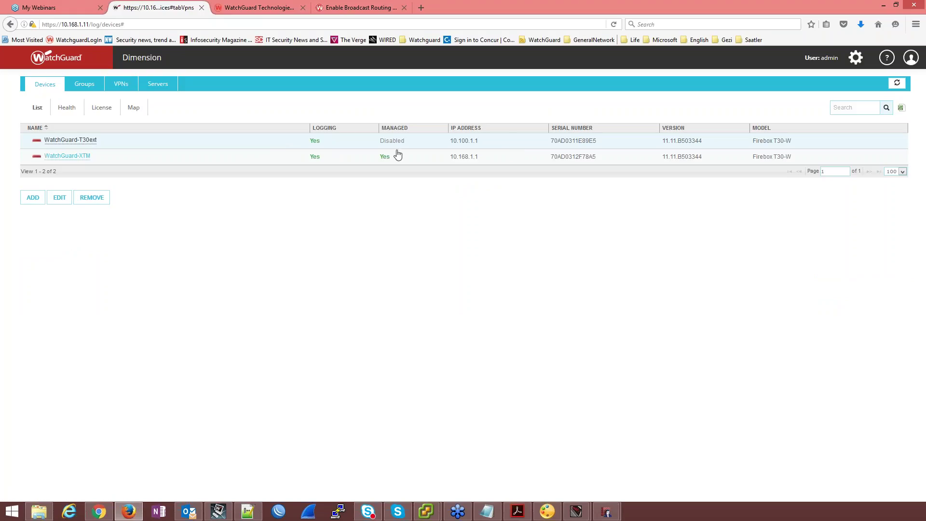
{"action": "left_click", "coordinate": [60, 197]}
{"action": "left_click", "coordinate": [442, 229]}
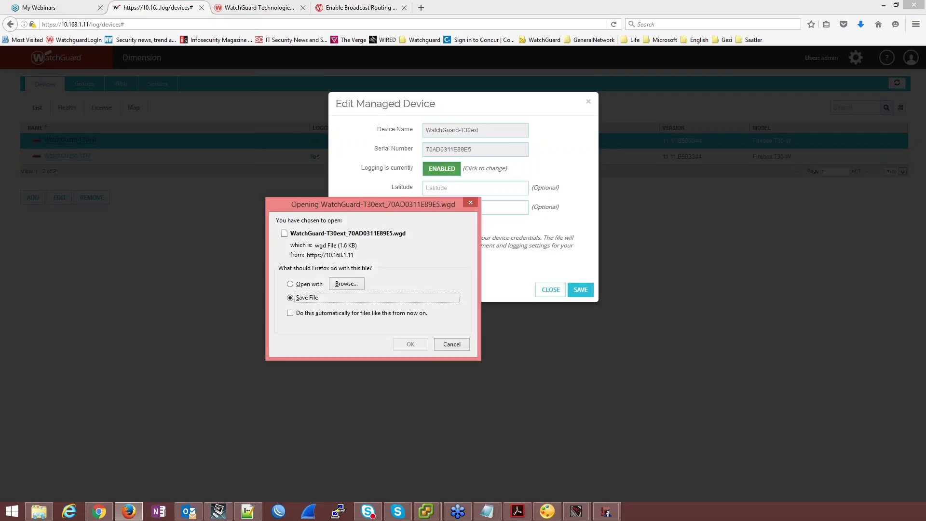
{"action": "left_click", "coordinate": [406, 341]}
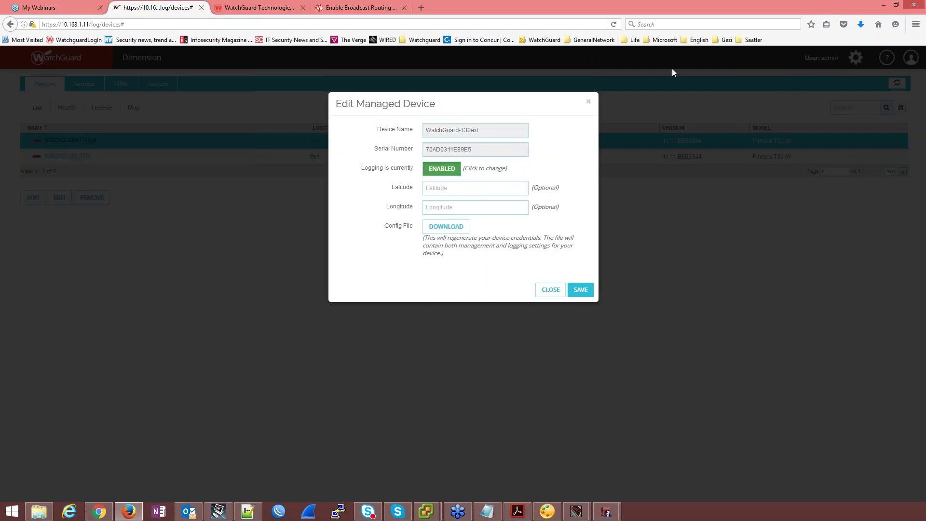
{"action": "left_click", "coordinate": [544, 291]}
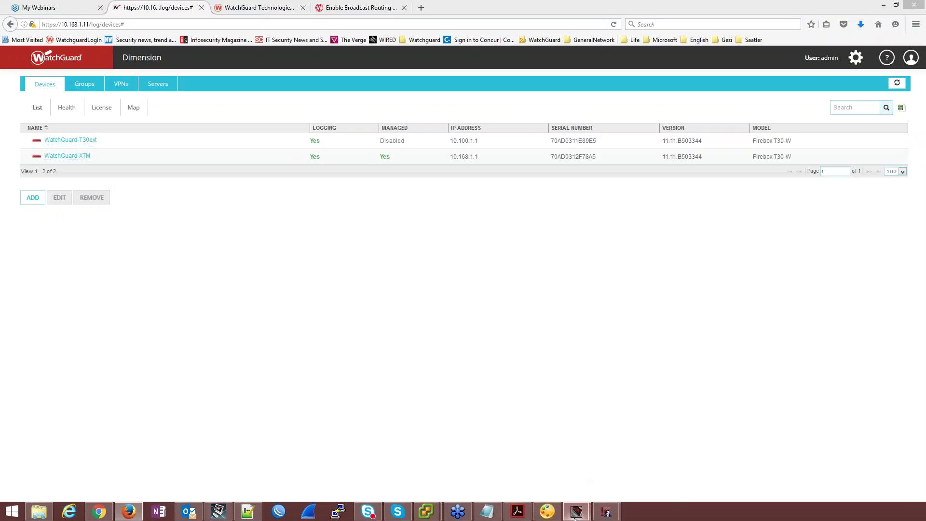
{"action": "mouse_move", "coordinate": [575, 510]}
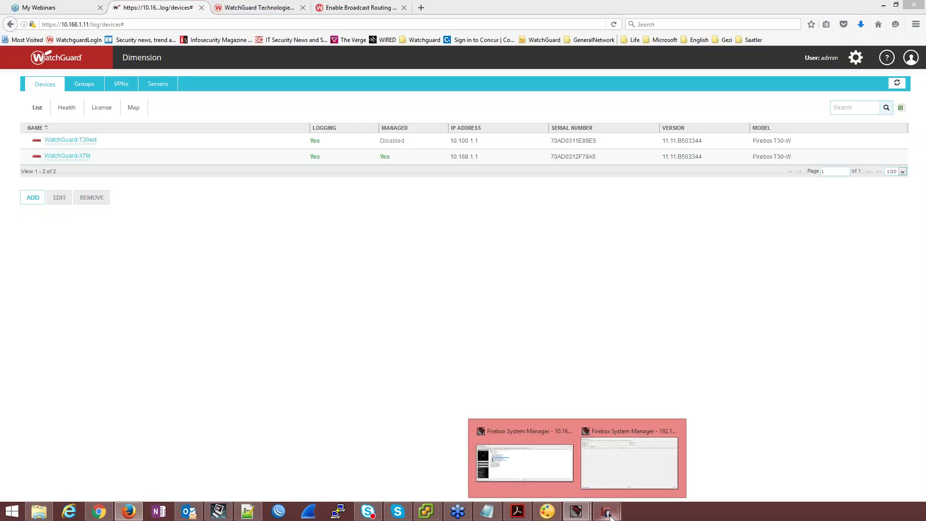
Turn on Enable Centralized Management in Policy Manager's Managed Device Settings.
{"action": "mouse_move", "coordinate": [609, 516]}
{"action": "mouse_move", "coordinate": [566, 468]}
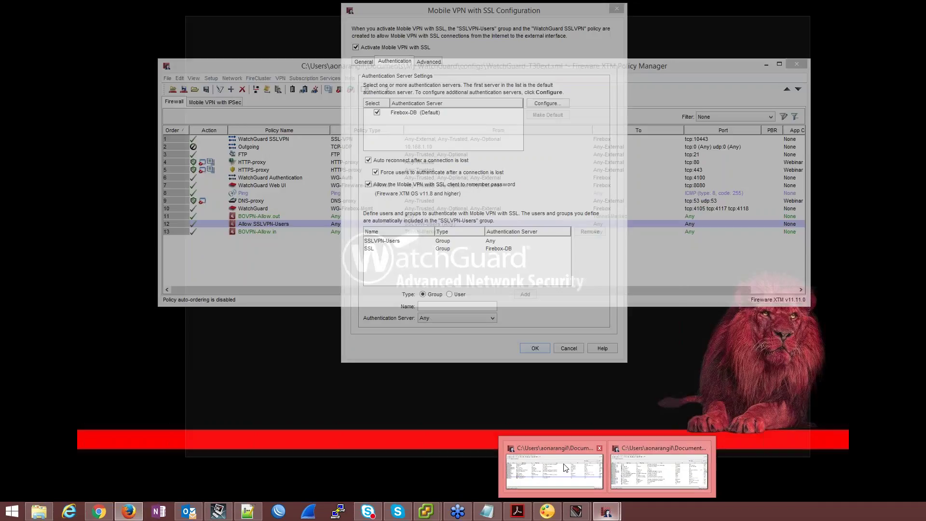
{"action": "left_click", "coordinate": [566, 467]}
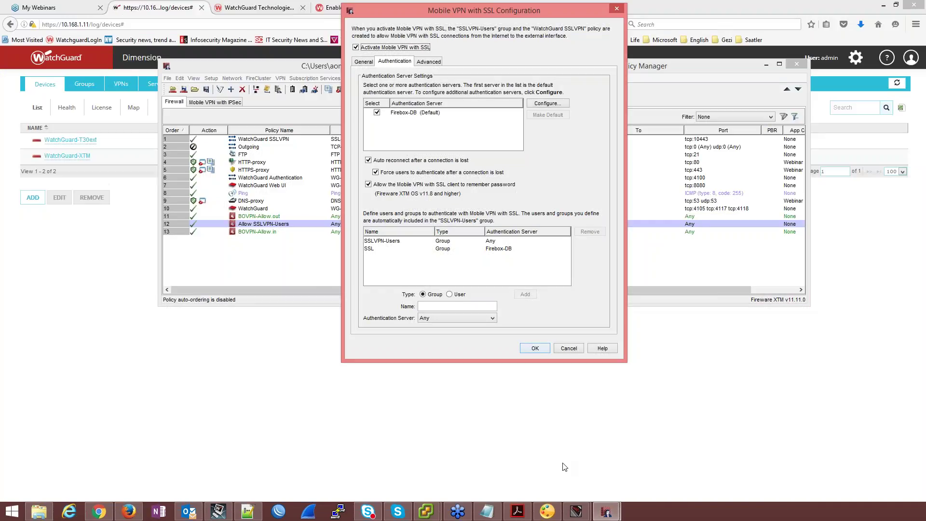
{"action": "left_click", "coordinate": [211, 79]}
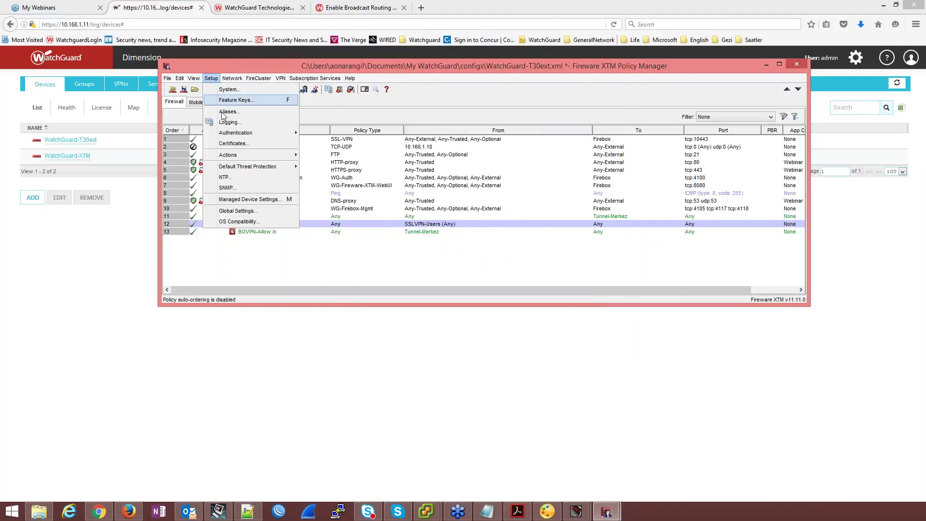
{"action": "left_click", "coordinate": [253, 199]}
{"action": "left_click", "coordinate": [350, 90]}
Import the newest WatchGuard-T30ext .wgd file from Downloads and confirm the settings.
{"action": "left_click", "coordinate": [368, 128]}
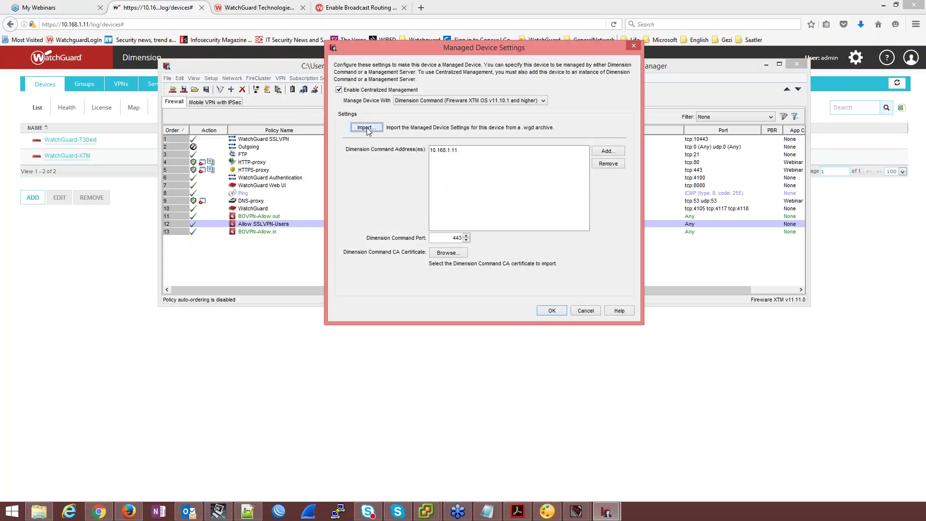
{"action": "left_click", "coordinate": [370, 156]}
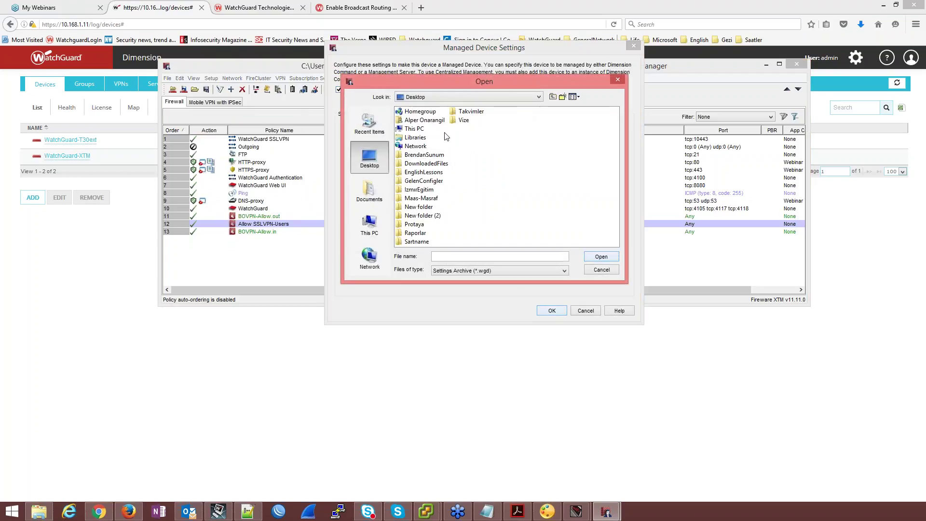
{"action": "left_click", "coordinate": [368, 192]}
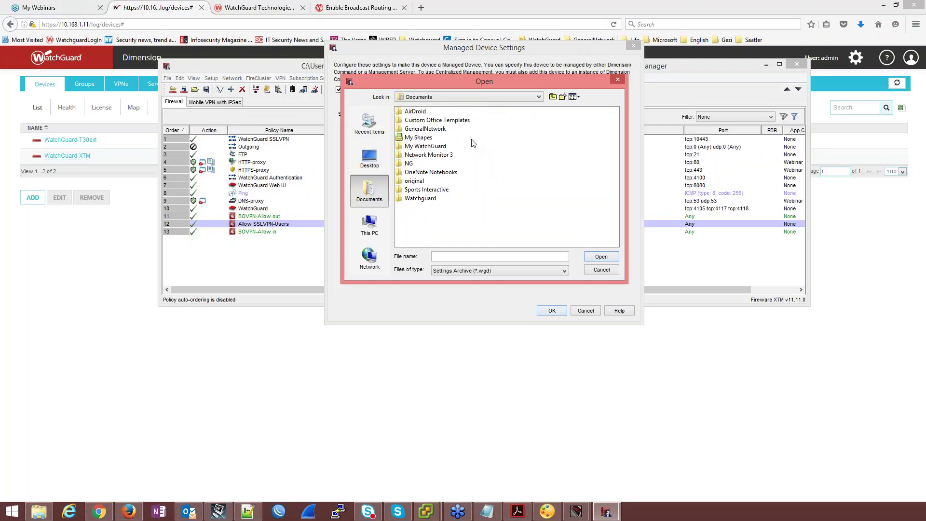
{"action": "left_click", "coordinate": [553, 98]}
{"action": "double_click", "coordinate": [417, 155]}
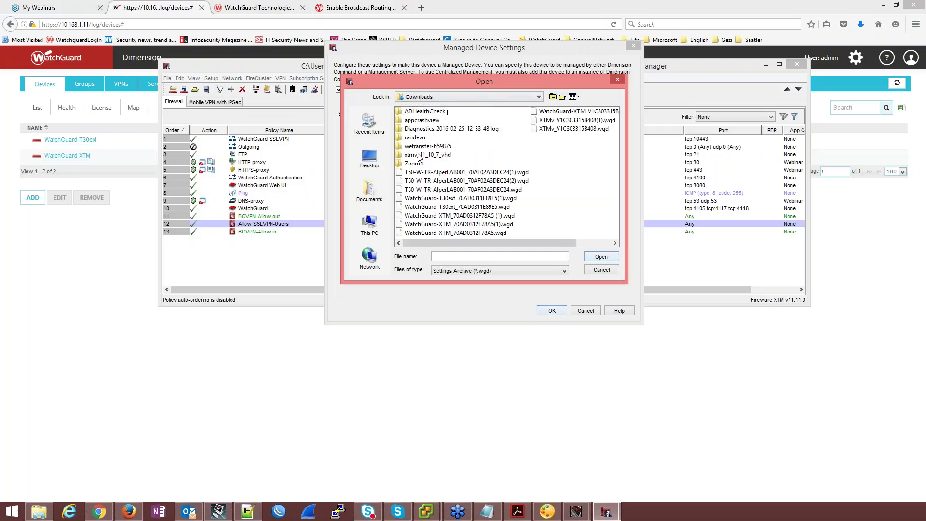
{"action": "left_click", "coordinate": [574, 96]}
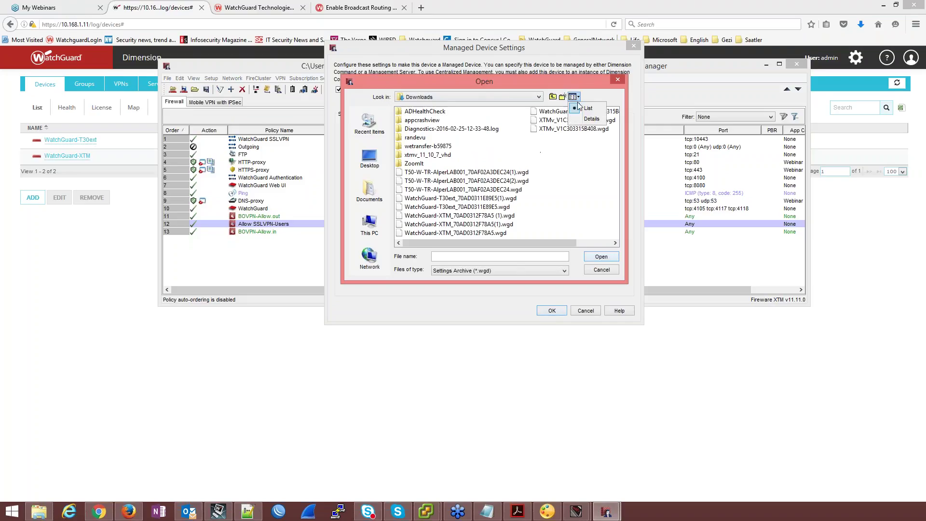
{"action": "left_click", "coordinate": [590, 119]}
{"action": "left_click", "coordinate": [585, 113]}
{"action": "left_click", "coordinate": [585, 113]}
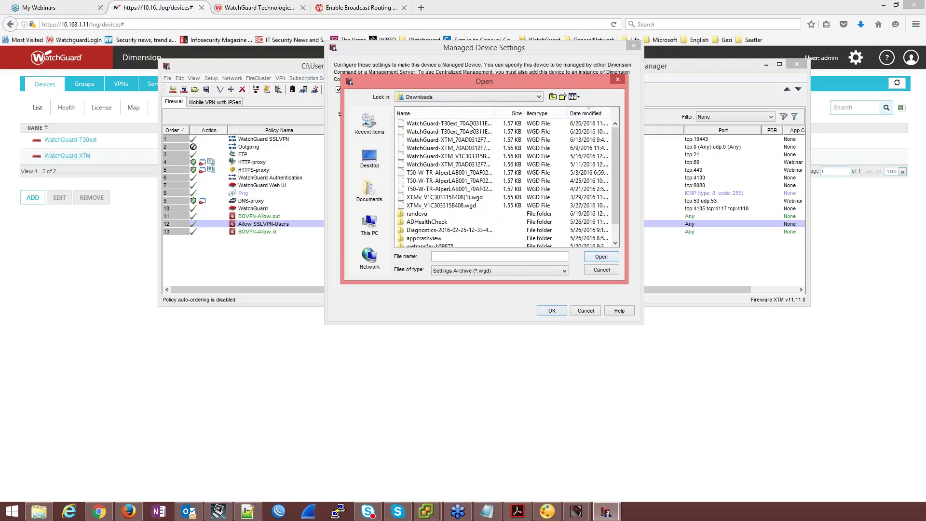
{"action": "double_click", "coordinate": [467, 124]}
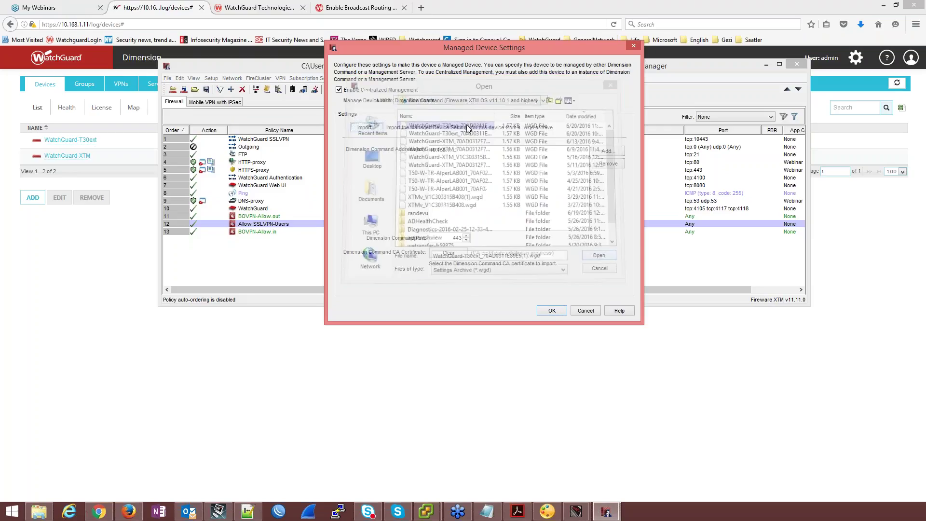
{"action": "left_click", "coordinate": [551, 310]}
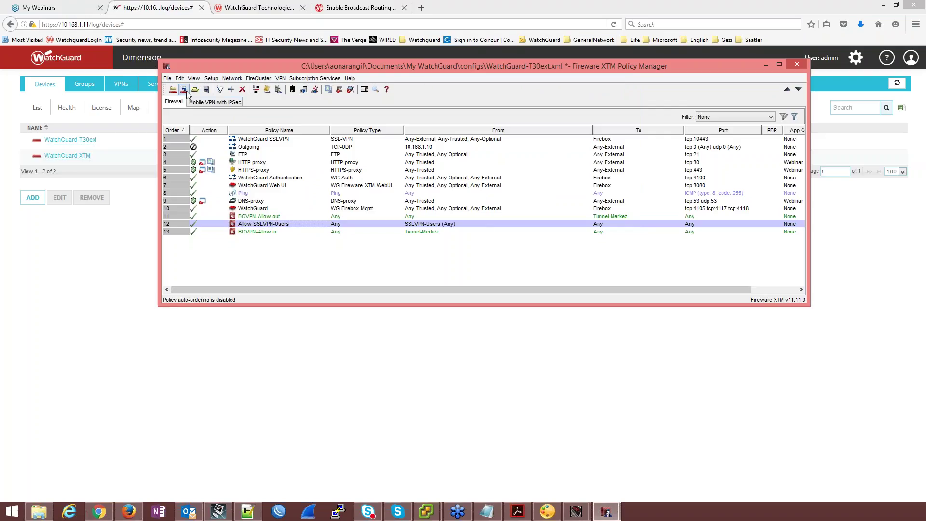
Save the T30ext configuration to the Firebox, replacing the existing configuration file.
{"action": "left_click", "coordinate": [184, 89]}
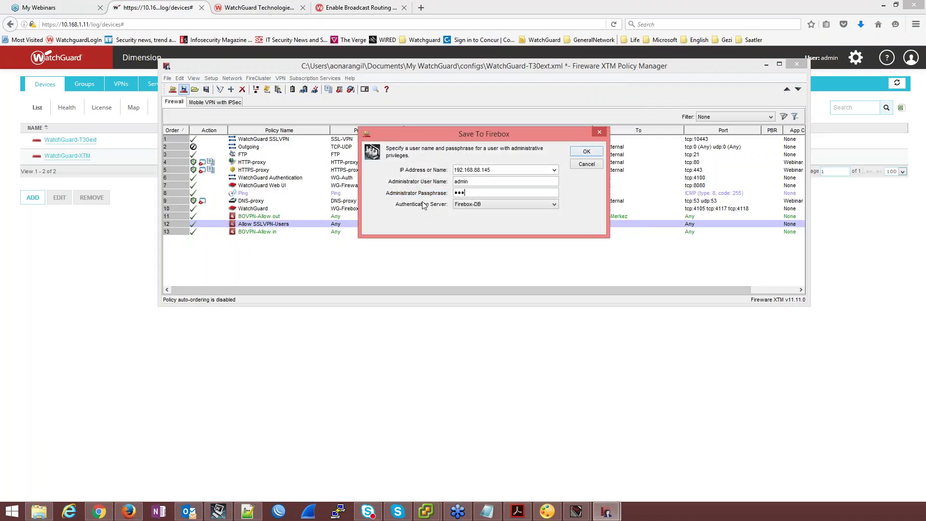
{"action": "key", "text": "Return"}
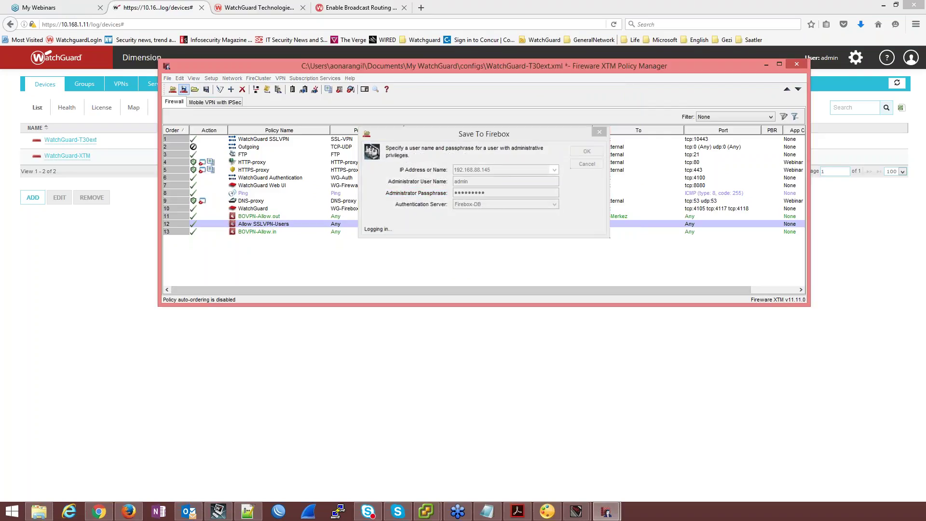
{"action": "left_click", "coordinate": [594, 262]}
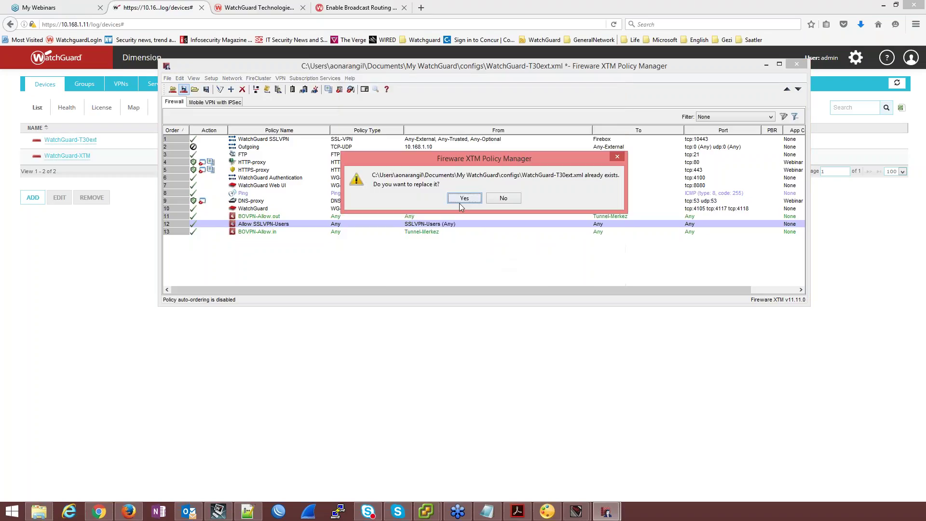
{"action": "left_click", "coordinate": [459, 203]}
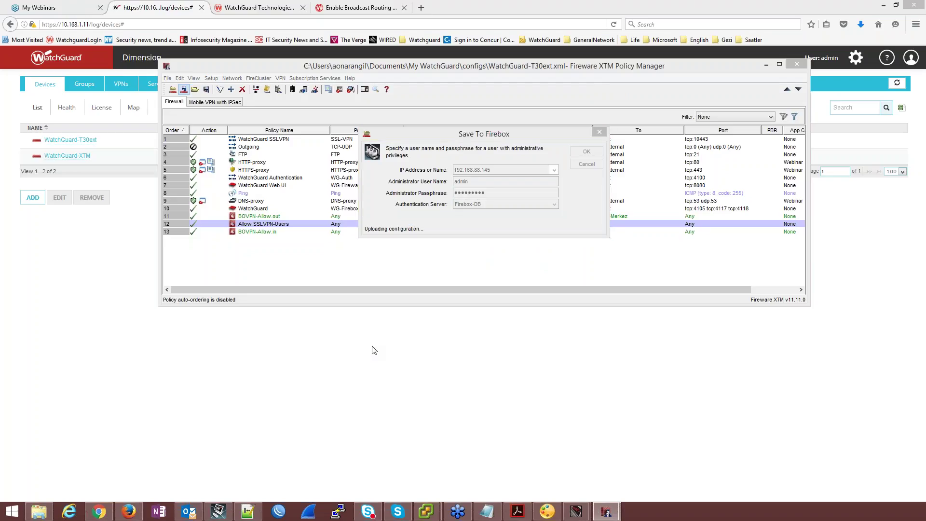
{"action": "left_click", "coordinate": [486, 197]}
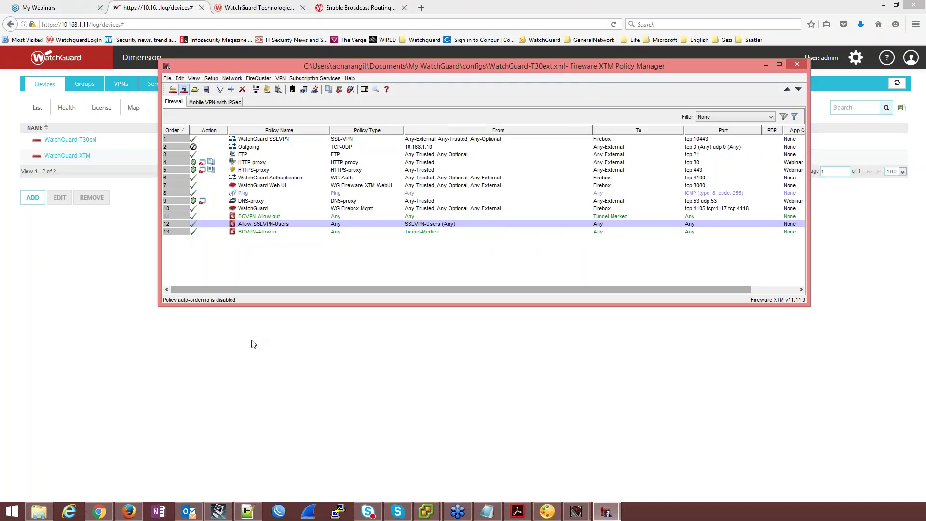
Refresh Dimension's Devices list, then open the WatchGuard-XTM hub VPN page.
{"action": "left_click", "coordinate": [249, 346]}
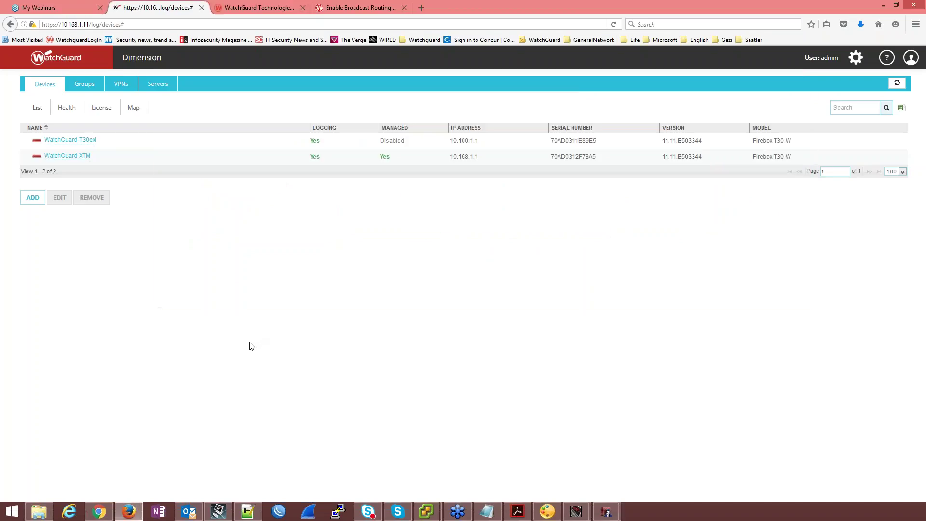
{"action": "left_click", "coordinate": [897, 83]}
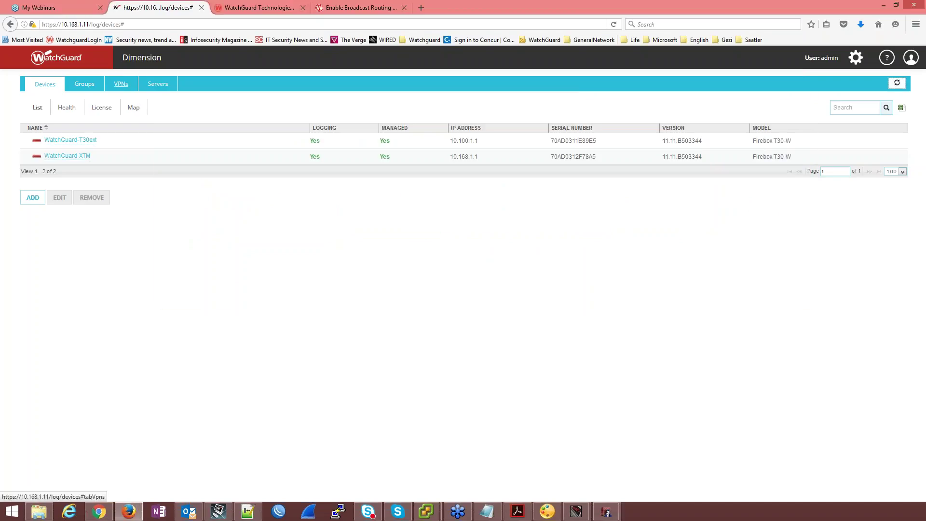
{"action": "left_click", "coordinate": [121, 85]}
{"action": "left_click", "coordinate": [65, 120]}
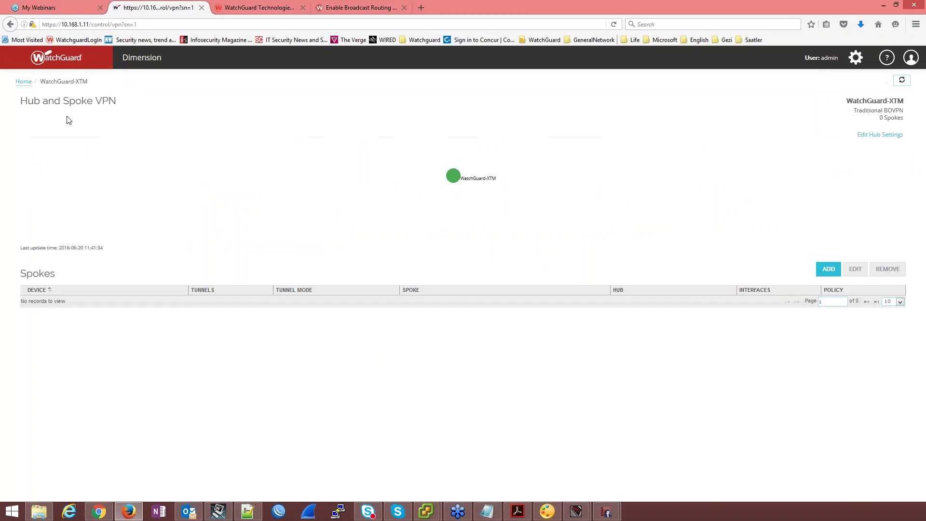
Start a spoke gateway with WatchGuard-T30ext as device and External-Sube as external interface.
{"action": "left_click", "coordinate": [828, 269]}
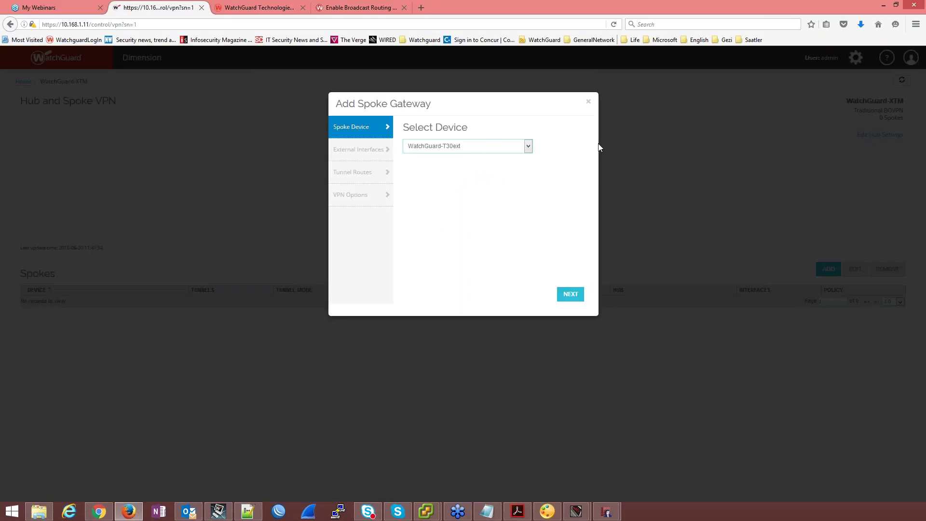
{"action": "left_click", "coordinate": [490, 147]}
{"action": "left_click", "coordinate": [472, 153]}
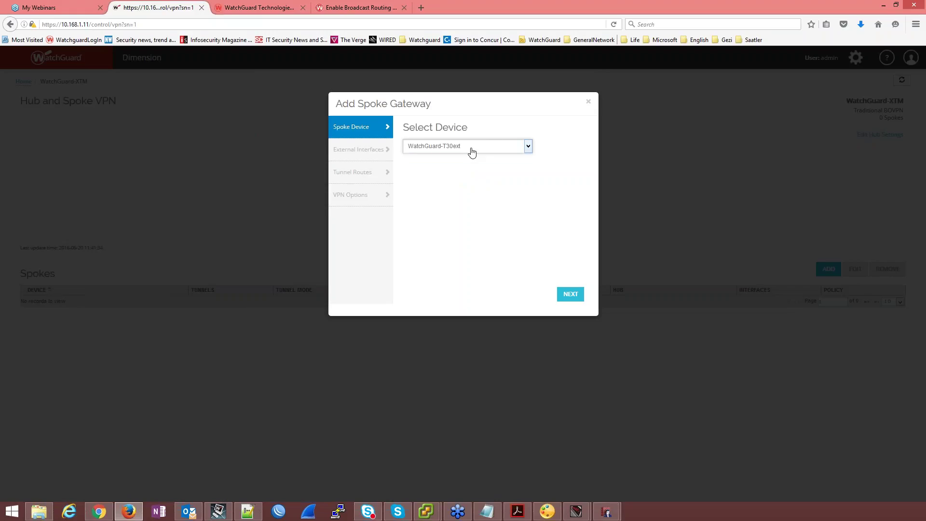
{"action": "left_click", "coordinate": [571, 294]}
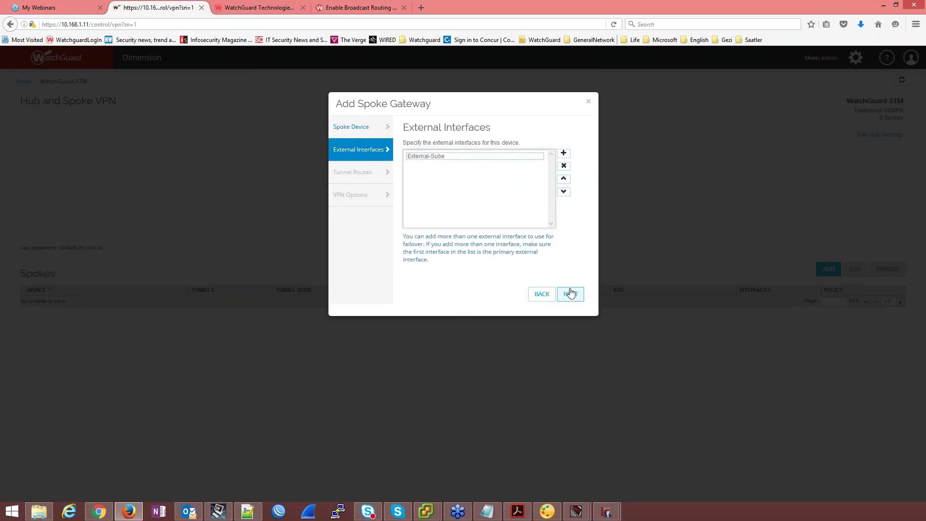
{"action": "left_click", "coordinate": [471, 159]}
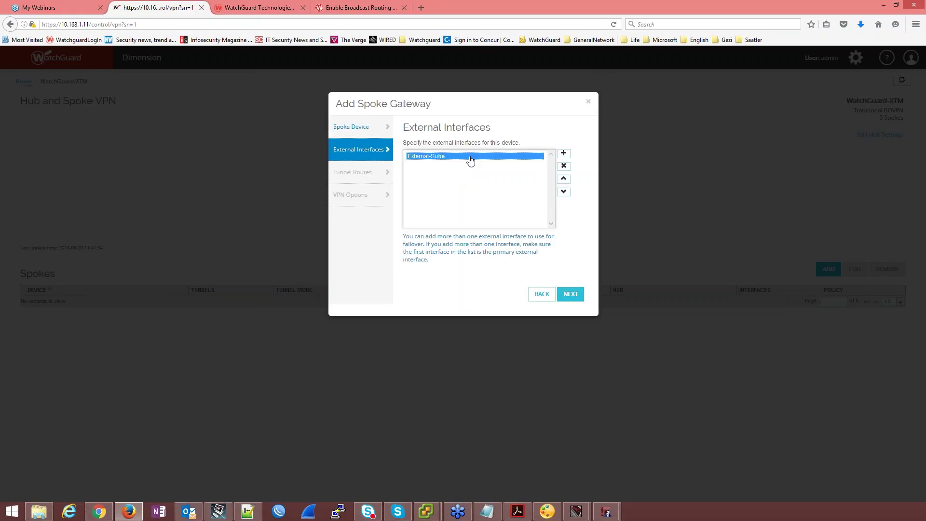
{"action": "left_click", "coordinate": [573, 295]}
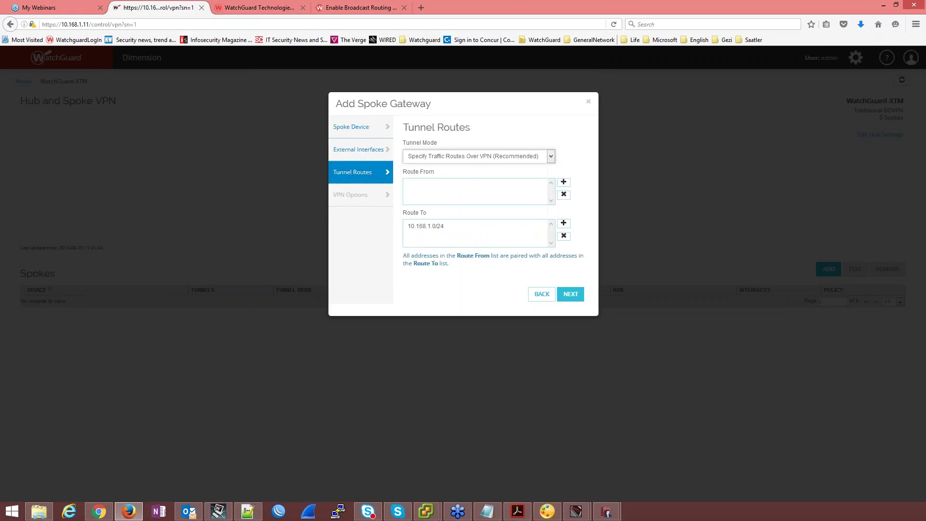
Set tunnel mode to Send All Traffic and add bi-directional route 10.100.1.0/24.
{"action": "left_click", "coordinate": [494, 158]}
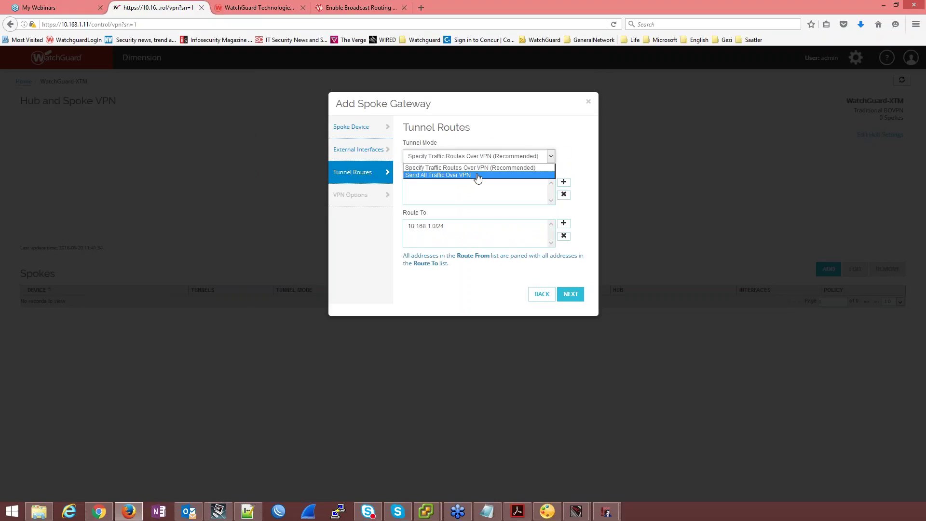
{"action": "left_click", "coordinate": [478, 175]}
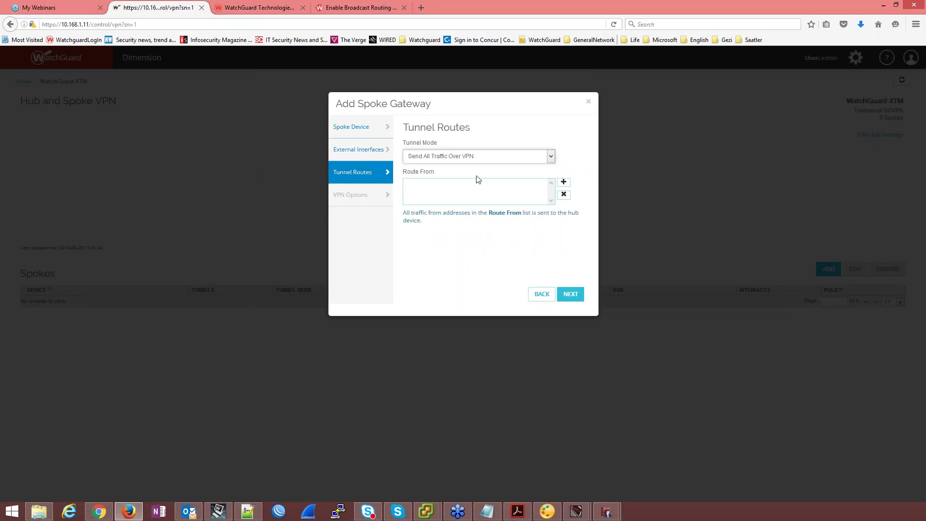
{"action": "left_click", "coordinate": [563, 181]}
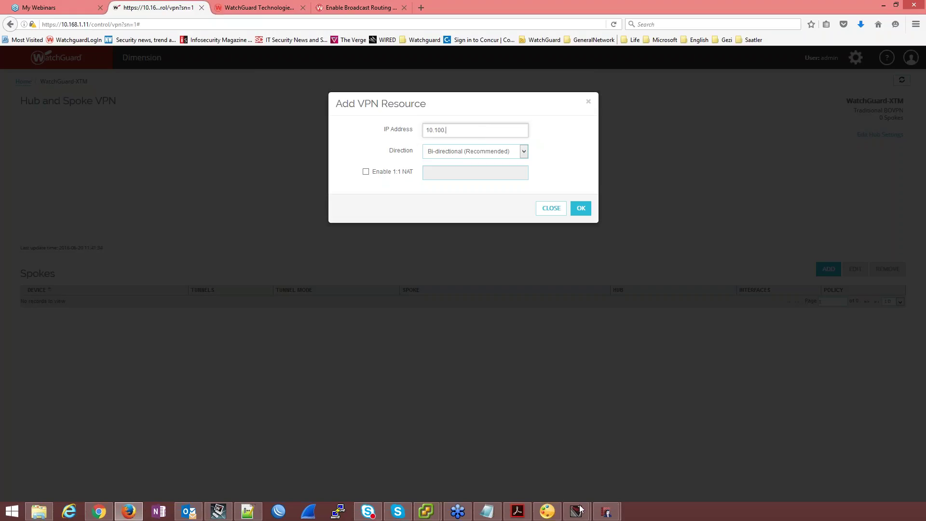
{"action": "mouse_move", "coordinate": [580, 510]}
{"action": "mouse_move", "coordinate": [538, 466]}
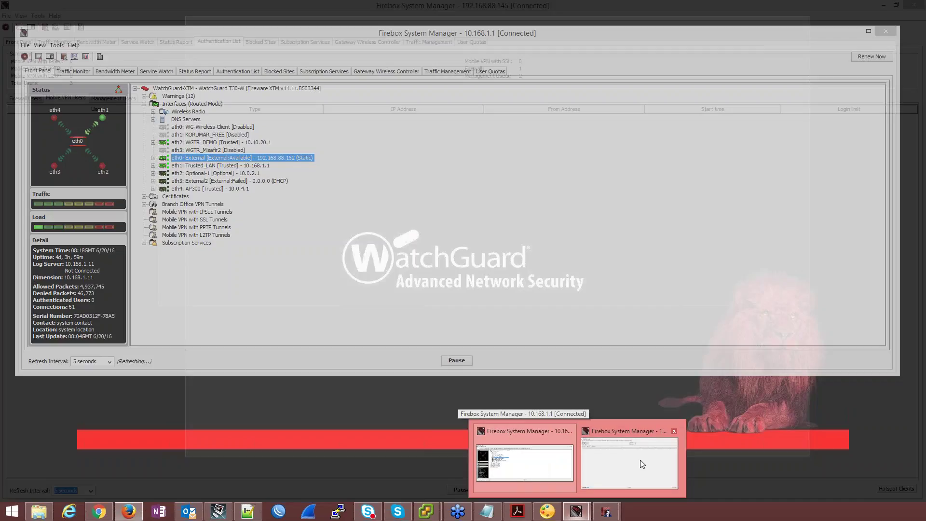
{"action": "left_click", "coordinate": [629, 463]}
{"action": "left_click", "coordinate": [20, 42]}
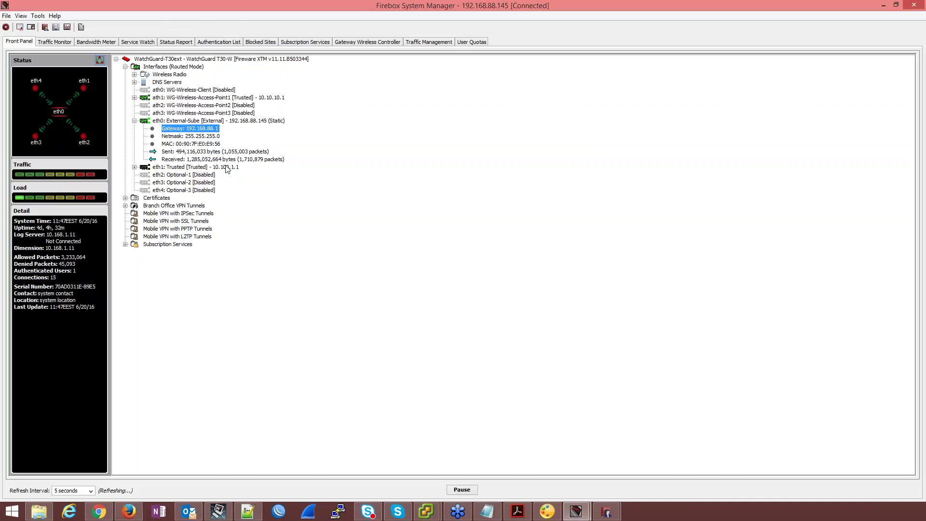
{"action": "left_click", "coordinate": [884, 6]}
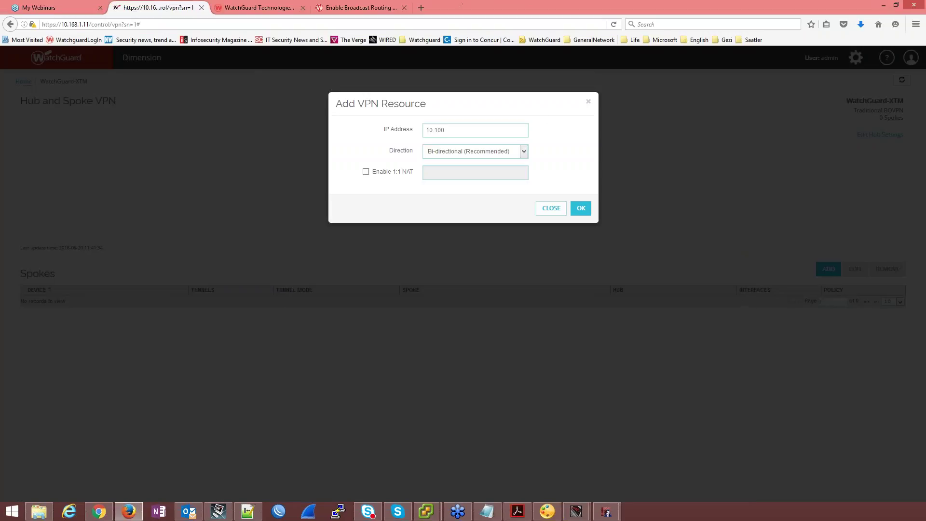
{"action": "left_click", "coordinate": [479, 129]}
{"action": "type", "text": "1.0/24"}
{"action": "left_click", "coordinate": [479, 156]}
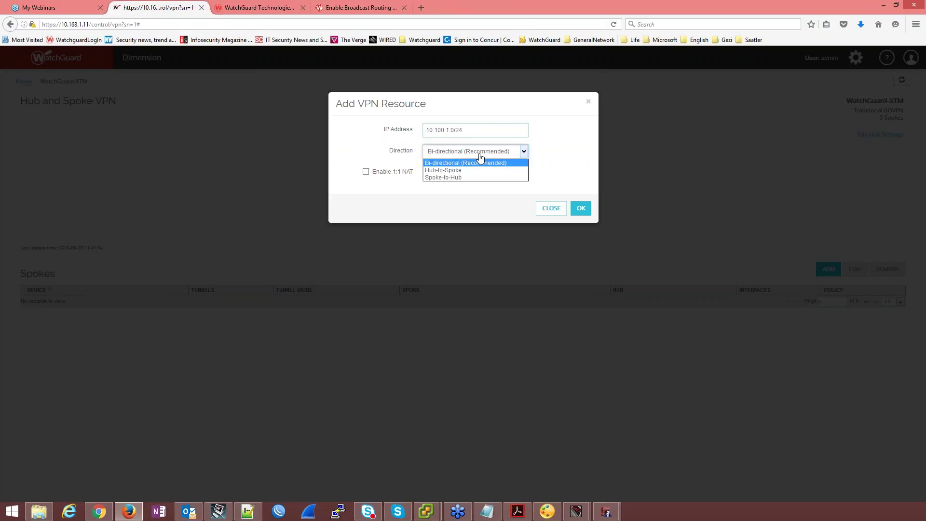
{"action": "left_click", "coordinate": [482, 158]}
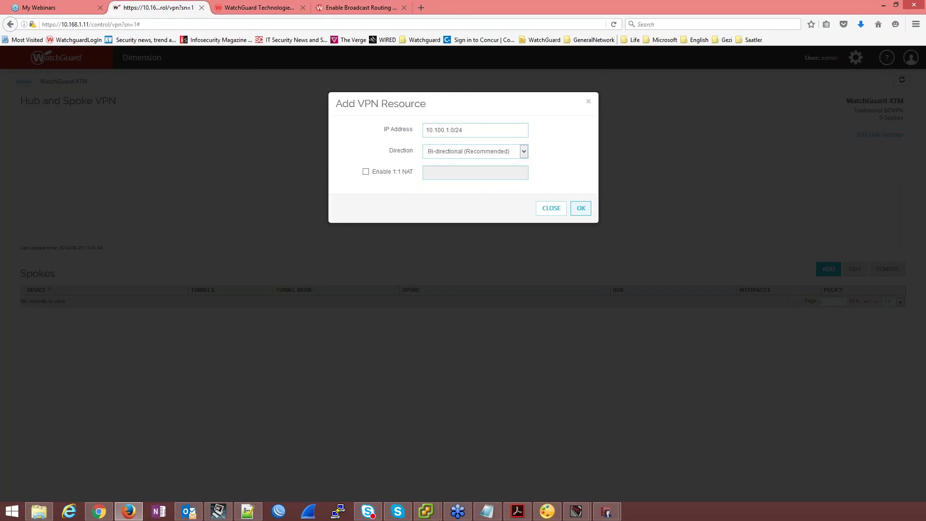
{"action": "left_click", "coordinate": [581, 208]}
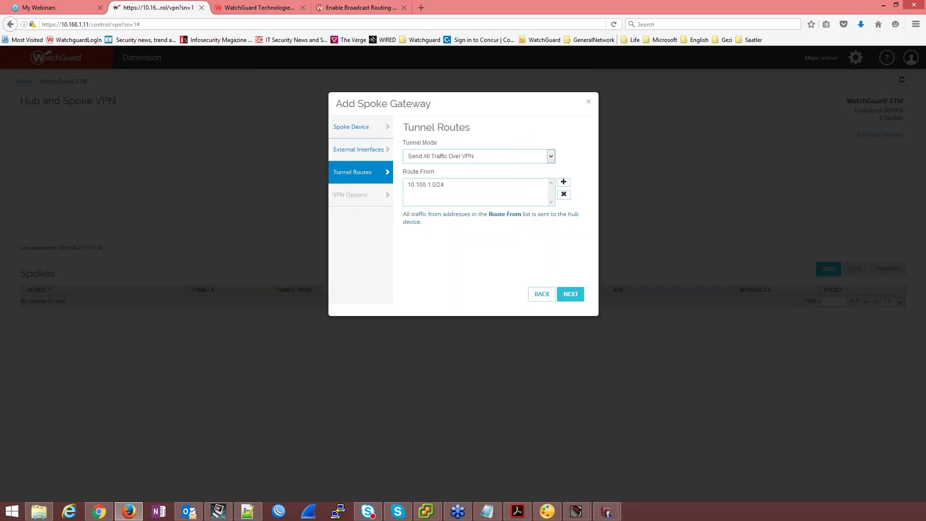
Keep Any as the firewall policy, finish saving the spoke, and dismiss the report.
{"action": "left_click", "coordinate": [569, 293]}
{"action": "left_click", "coordinate": [472, 157]}
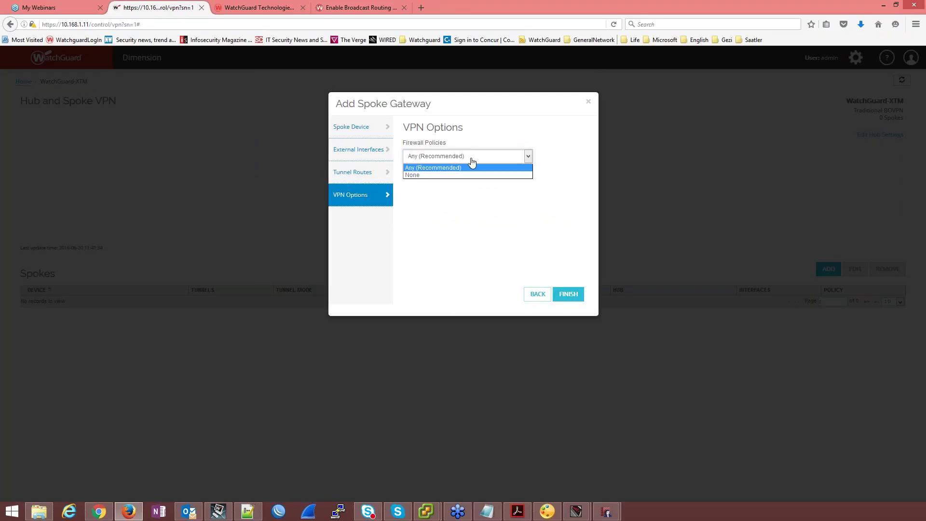
{"action": "left_click", "coordinate": [471, 160]}
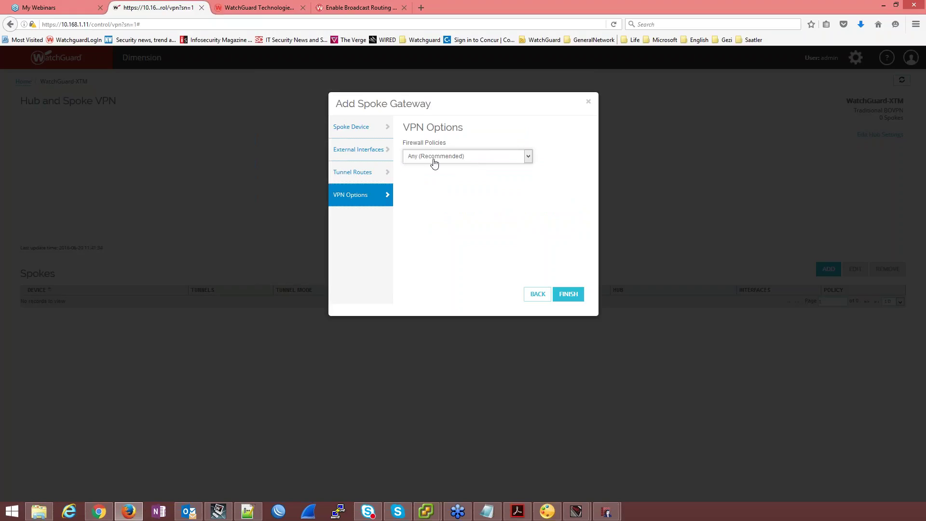
{"action": "left_click", "coordinate": [568, 296]}
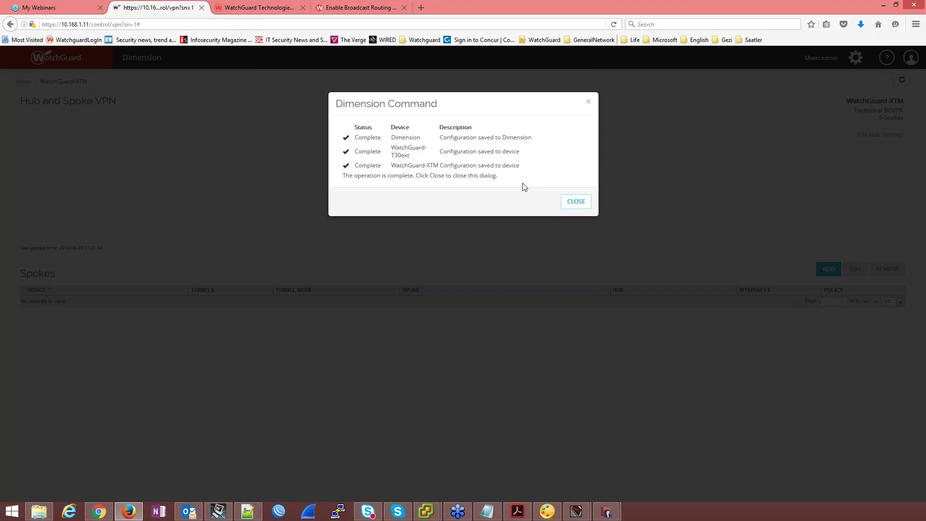
{"action": "left_click", "coordinate": [574, 201]}
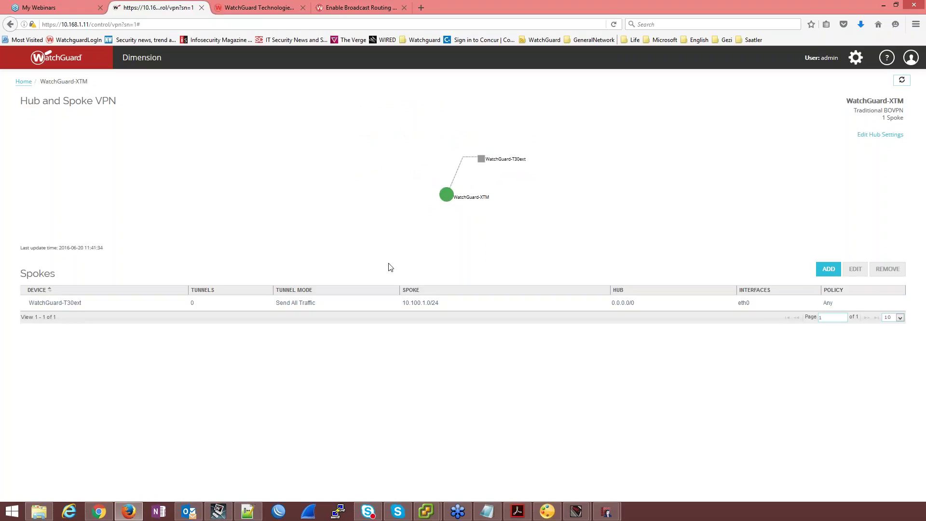
Reload the hub-and-spoke data and show WatchGuard-T30ext's stats: 1 of 1 tunnels active.
{"action": "left_click", "coordinate": [911, 58]}
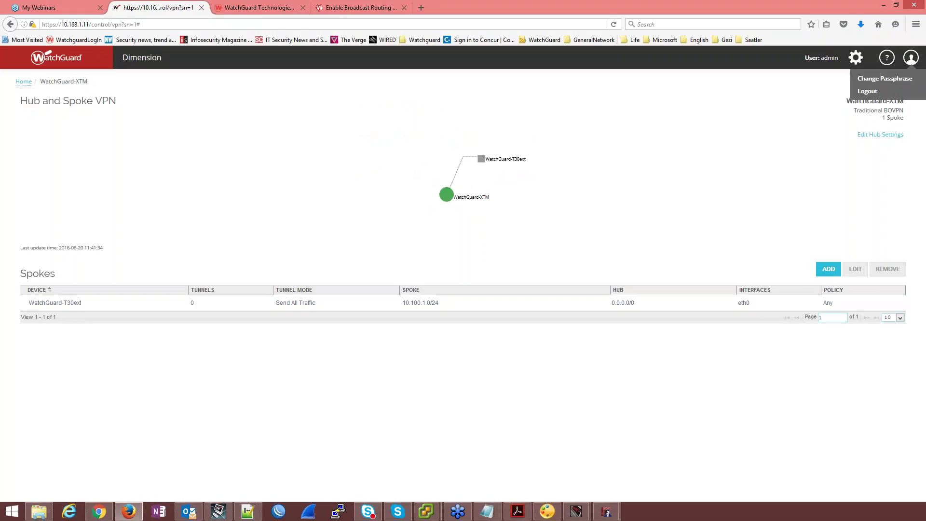
{"action": "left_click", "coordinate": [900, 80]}
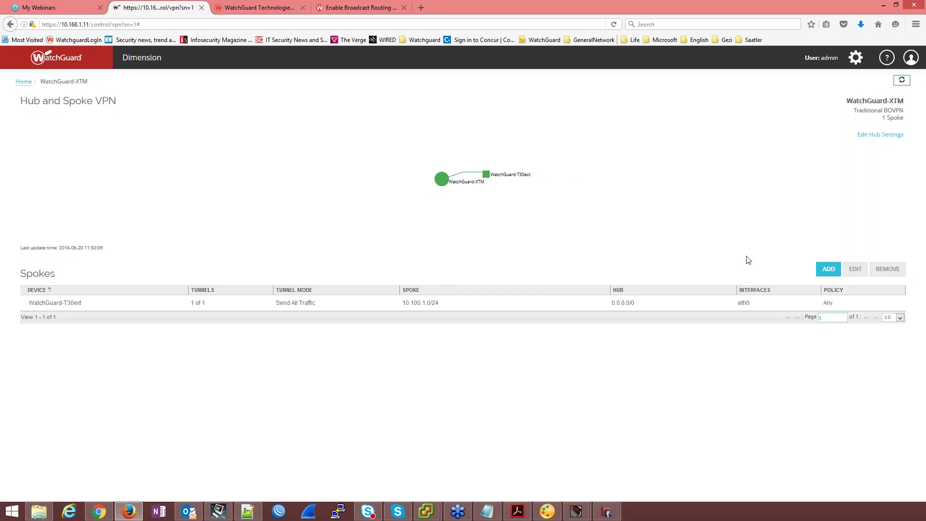
{"action": "left_click", "coordinate": [824, 271]}
{"action": "left_click", "coordinate": [468, 151]}
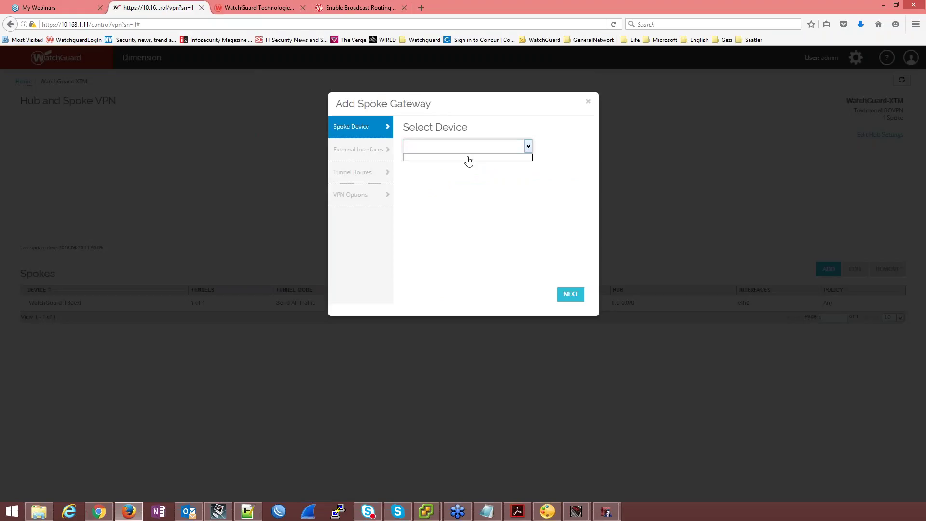
{"action": "left_click", "coordinate": [589, 103]}
{"action": "left_click", "coordinate": [589, 104]}
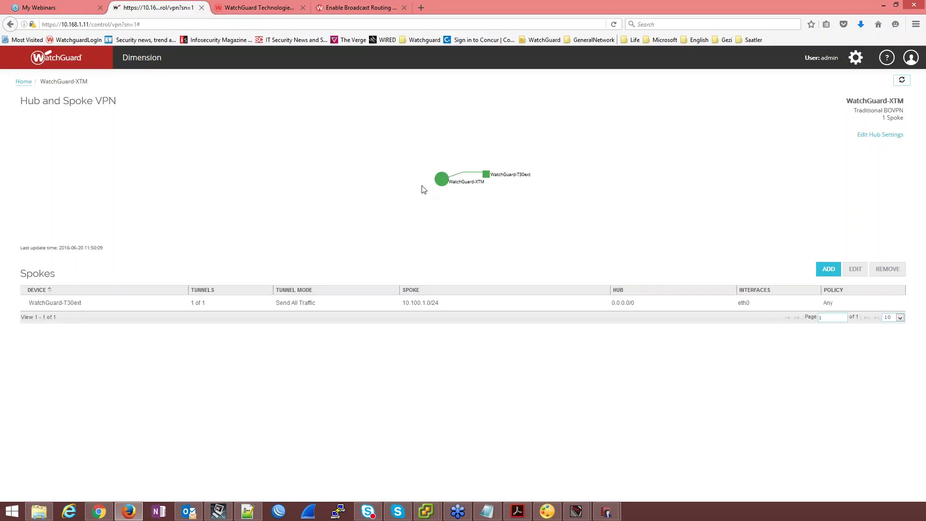
{"action": "left_click", "coordinate": [489, 177]}
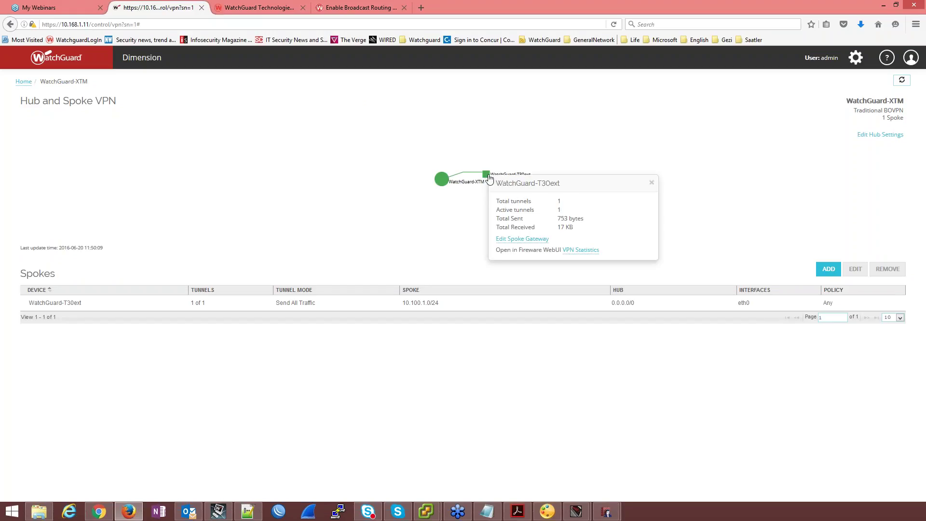
{"action": "left_click", "coordinate": [580, 252]}
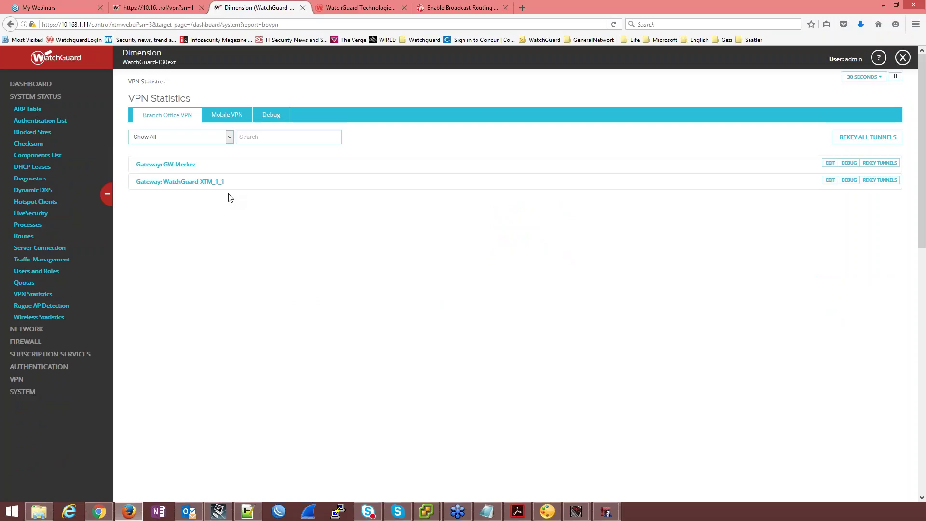
{"action": "left_click", "coordinate": [252, 167]}
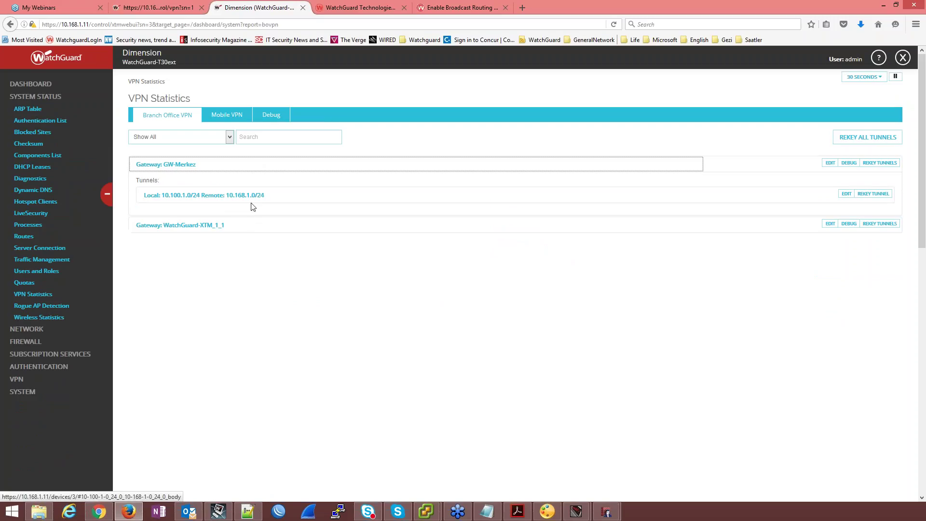
{"action": "left_click", "coordinate": [255, 224]}
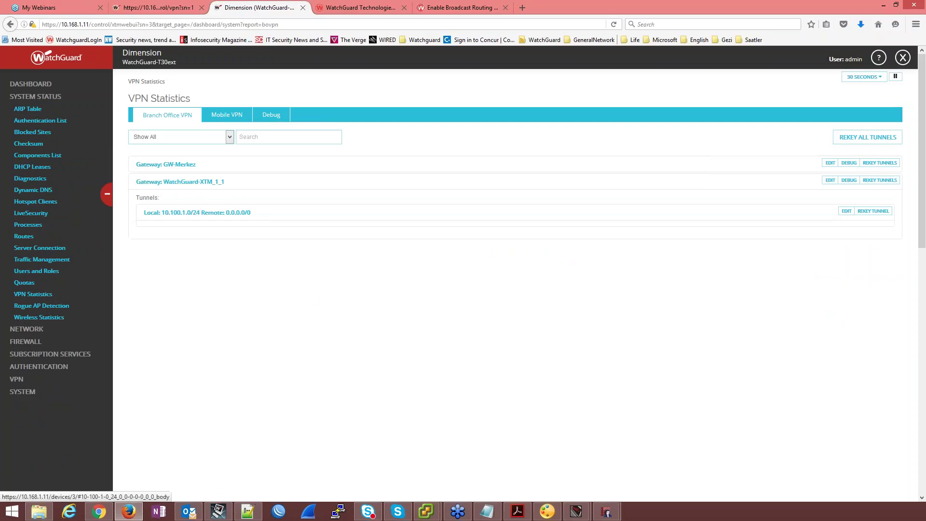
{"action": "left_click", "coordinate": [255, 213]}
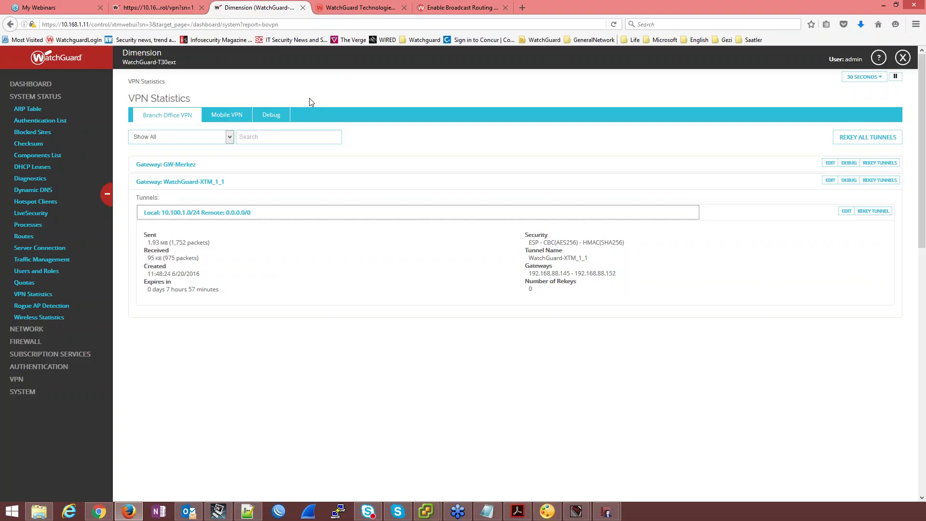
{"action": "left_click", "coordinate": [237, 118]}
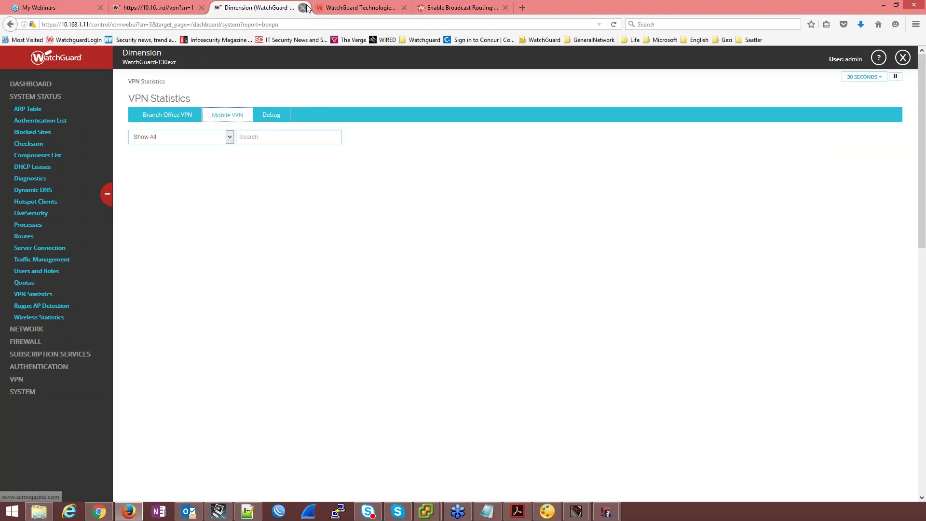
{"action": "left_click", "coordinate": [302, 7]}
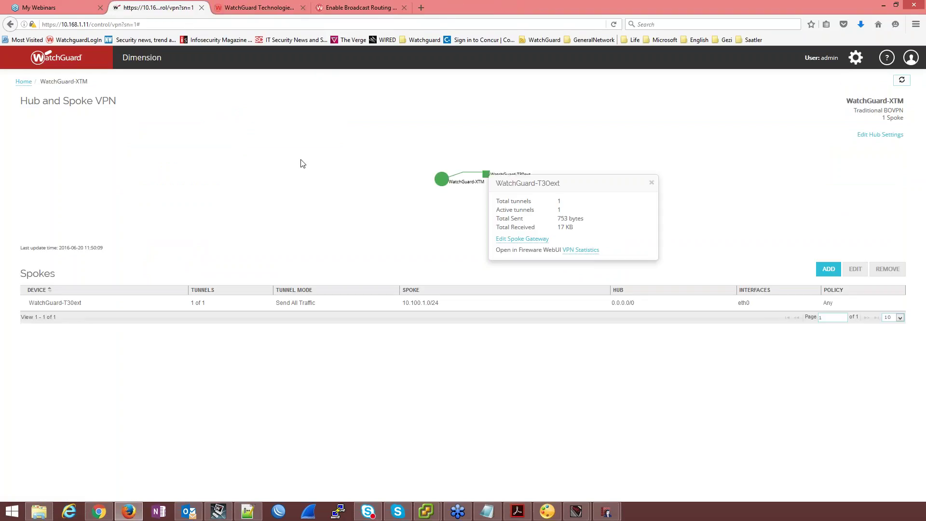